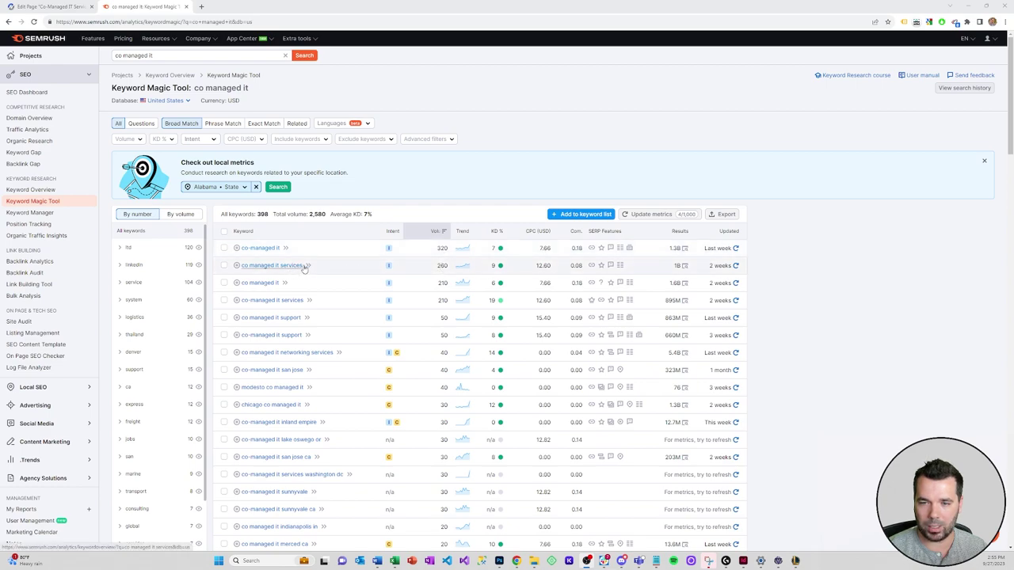
Switch to the WordPress page editor and set the Yoast focus keyphrase to "co-managed it services".
{"action": "double_click", "coordinate": [441, 265]}
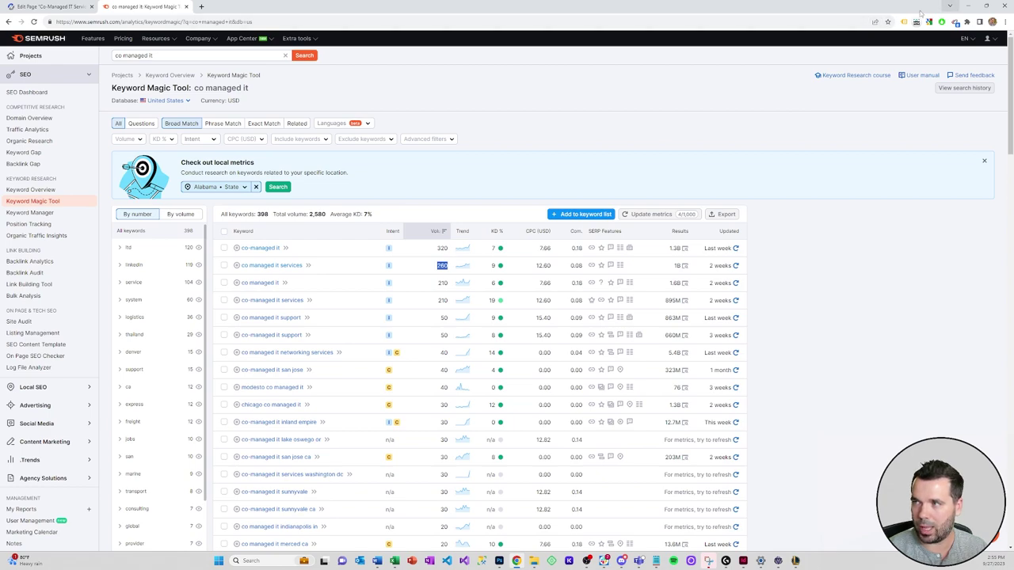
{"action": "left_click", "coordinate": [59, 7]}
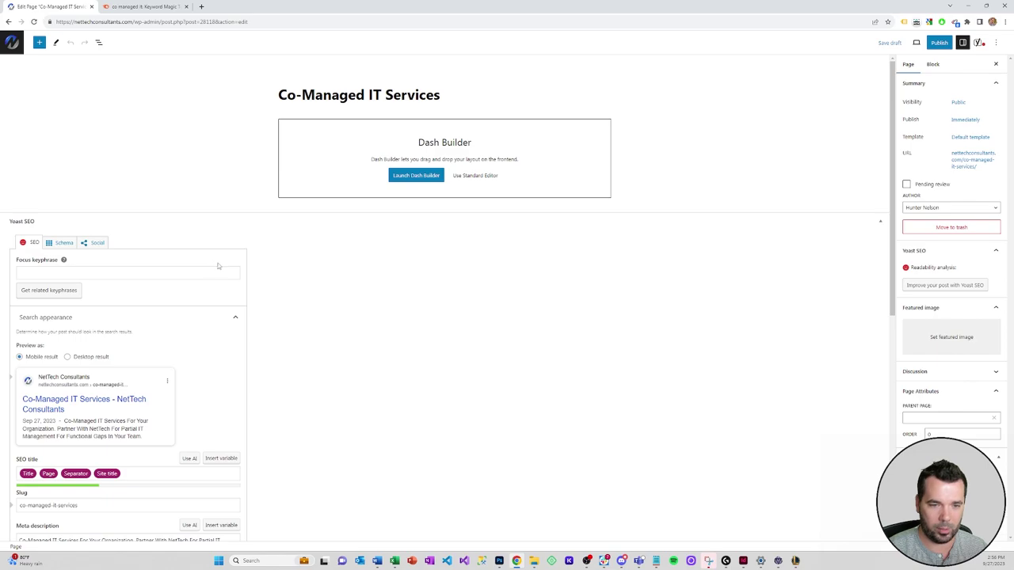
{"action": "left_click", "coordinate": [83, 273]}
{"action": "type", "text": "co-managed"}
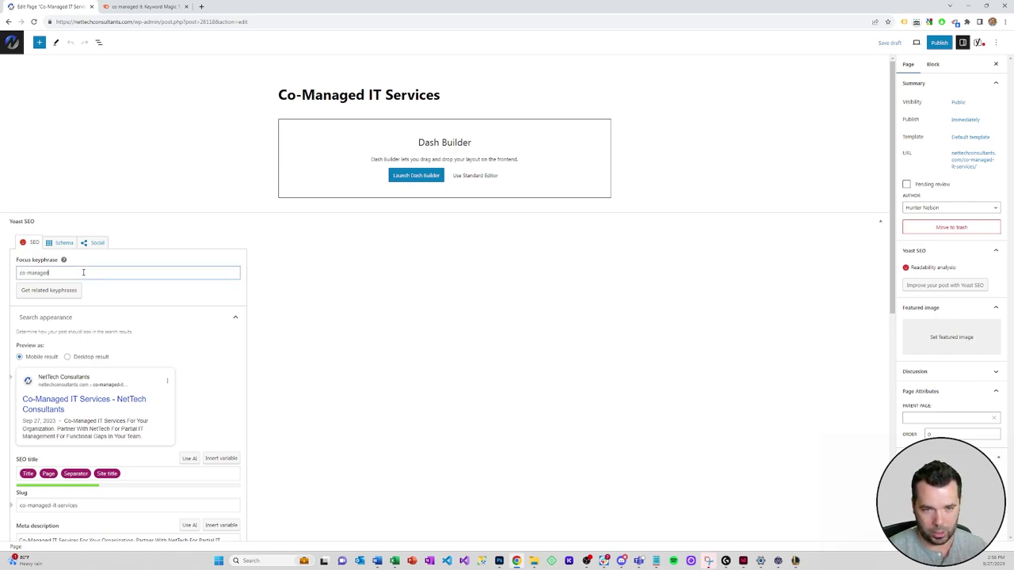
{"action": "type", "text": " it servic"}
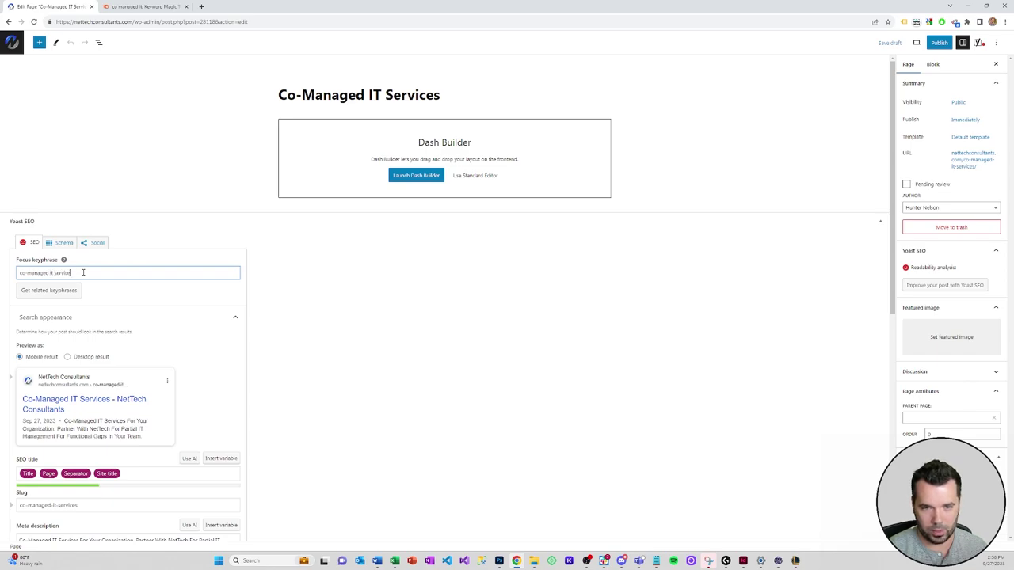
{"action": "type", "text": "es"}
{"action": "left_click", "coordinate": [369, 289]}
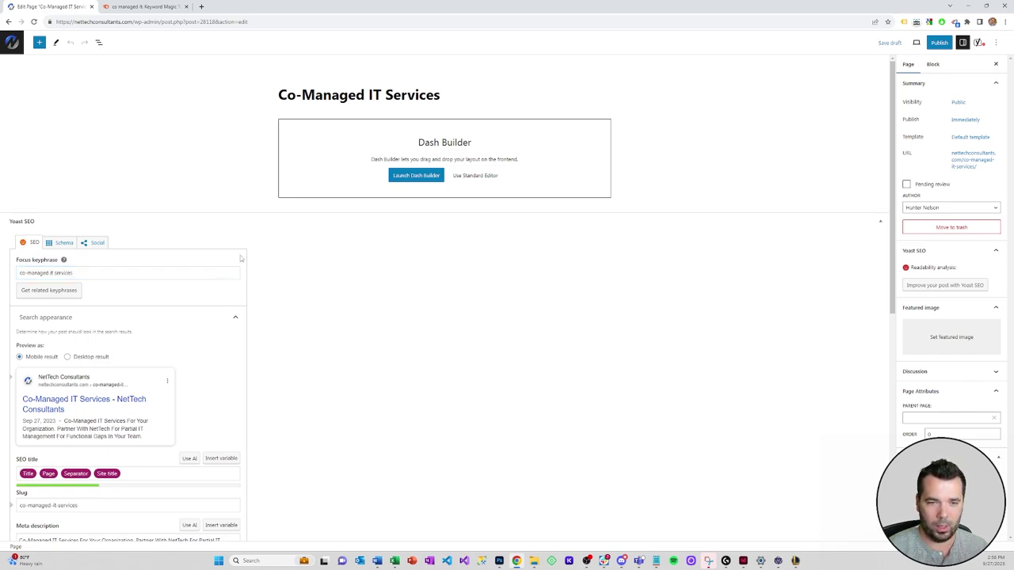
Examine the page's search appearance preview, SEO title, slug and meta description, and expand the SEO analysis.
{"action": "scroll", "coordinate": [168, 327], "scroll_direction": "down", "scroll_amount": 1}
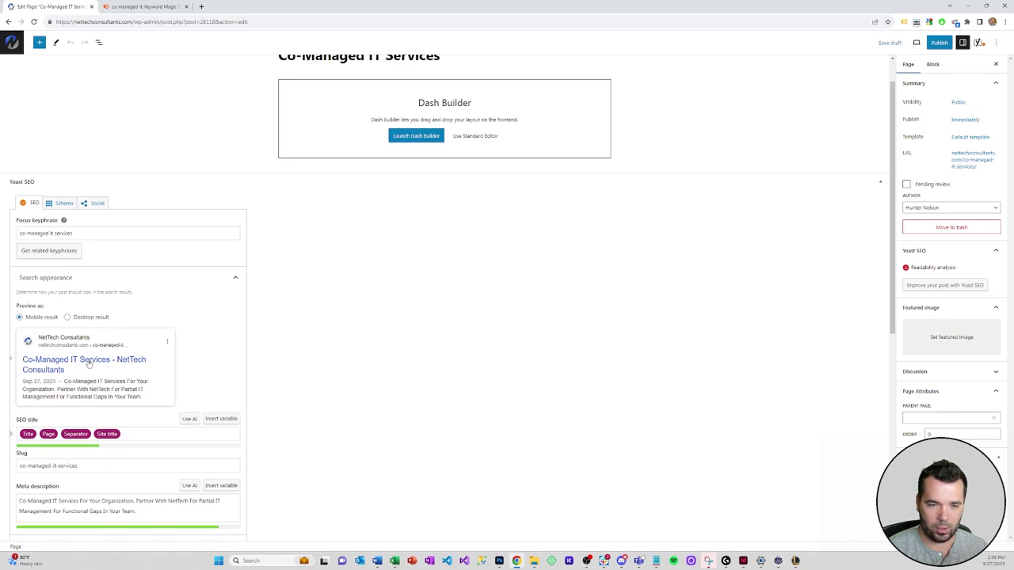
{"action": "scroll", "coordinate": [89, 363], "scroll_direction": "down", "scroll_amount": 1}
{"action": "left_click", "coordinate": [161, 472]}
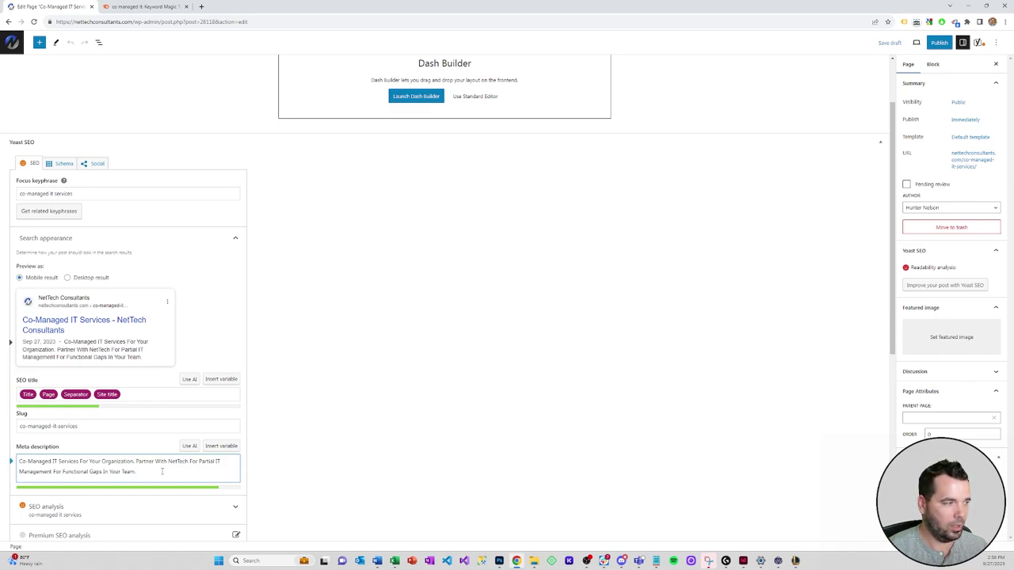
{"action": "left_click", "coordinate": [236, 507]}
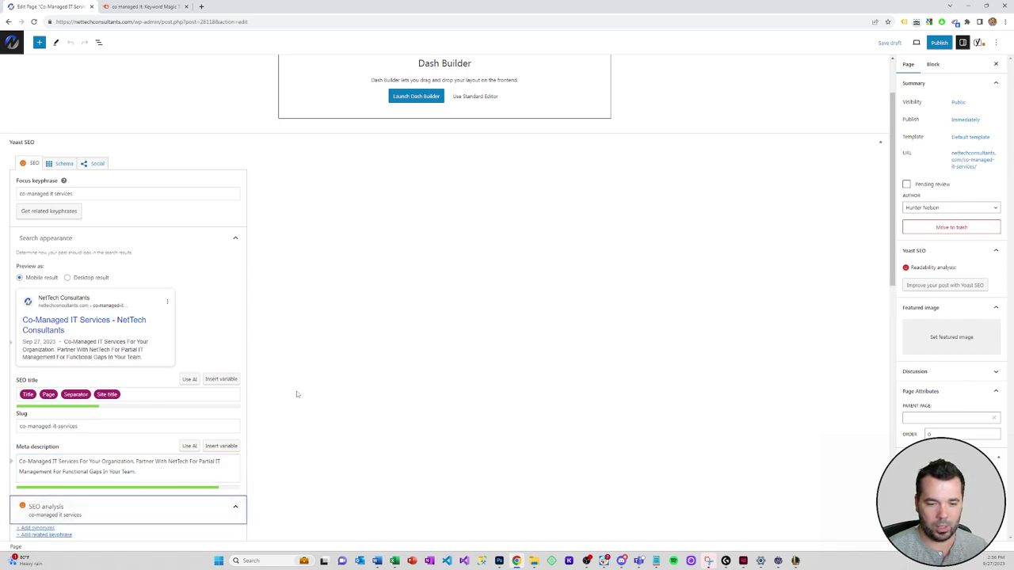
{"action": "scroll", "coordinate": [293, 404], "scroll_direction": "down", "scroll_amount": 2}
{"action": "scroll", "coordinate": [293, 407], "scroll_direction": "up", "scroll_amount": 2}
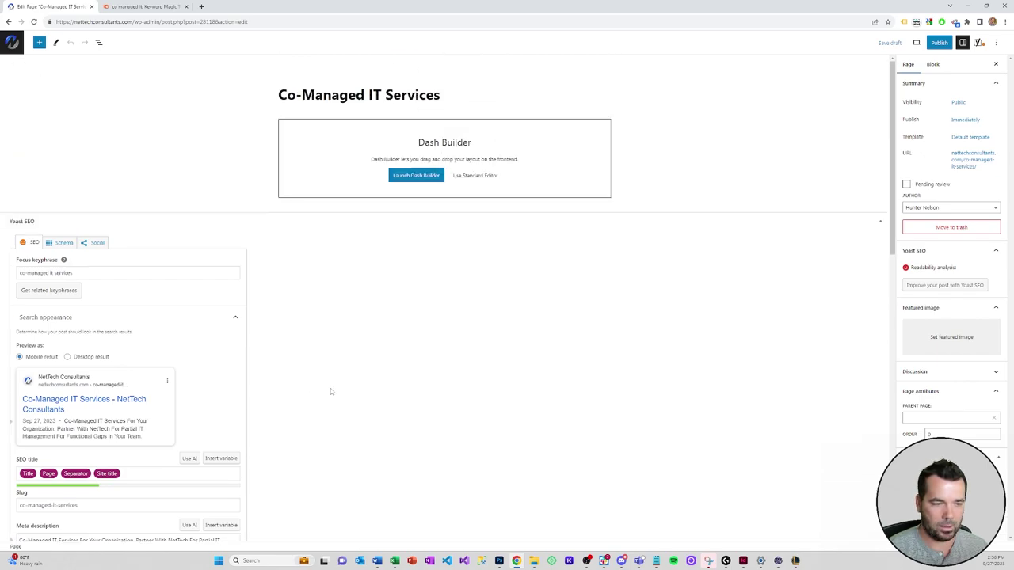
Launch the Dash Builder and apply the saved Landing Page template to the Co-Managed IT Services page.
{"action": "left_click", "coordinate": [406, 175]}
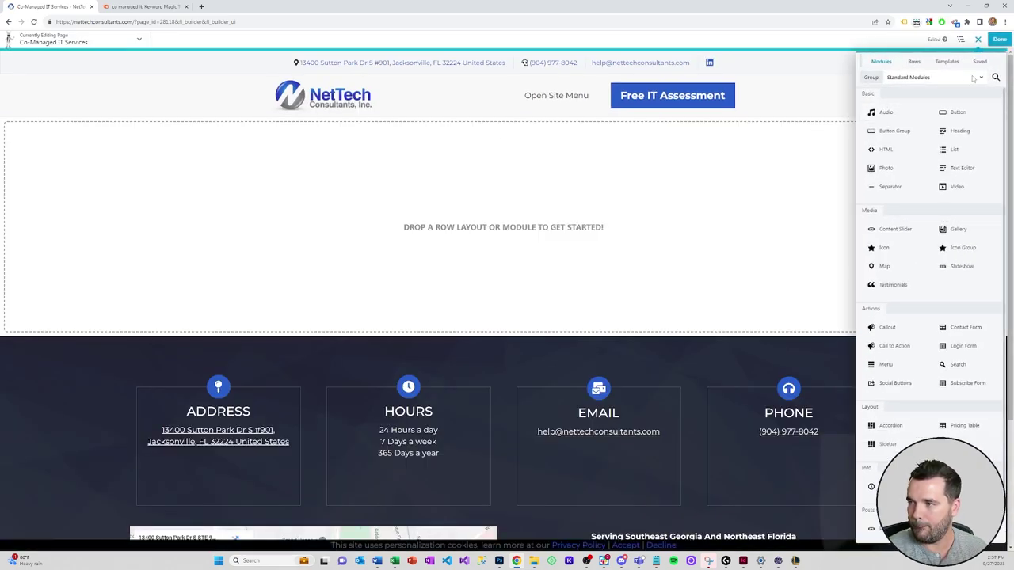
{"action": "left_click", "coordinate": [947, 62]}
{"action": "left_click", "coordinate": [916, 62]}
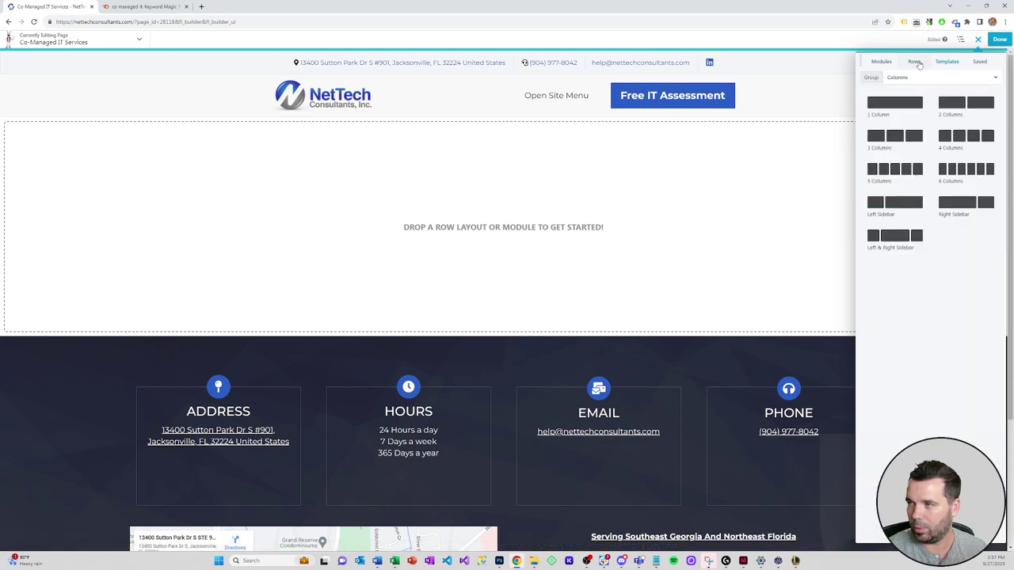
{"action": "left_click", "coordinate": [931, 77]}
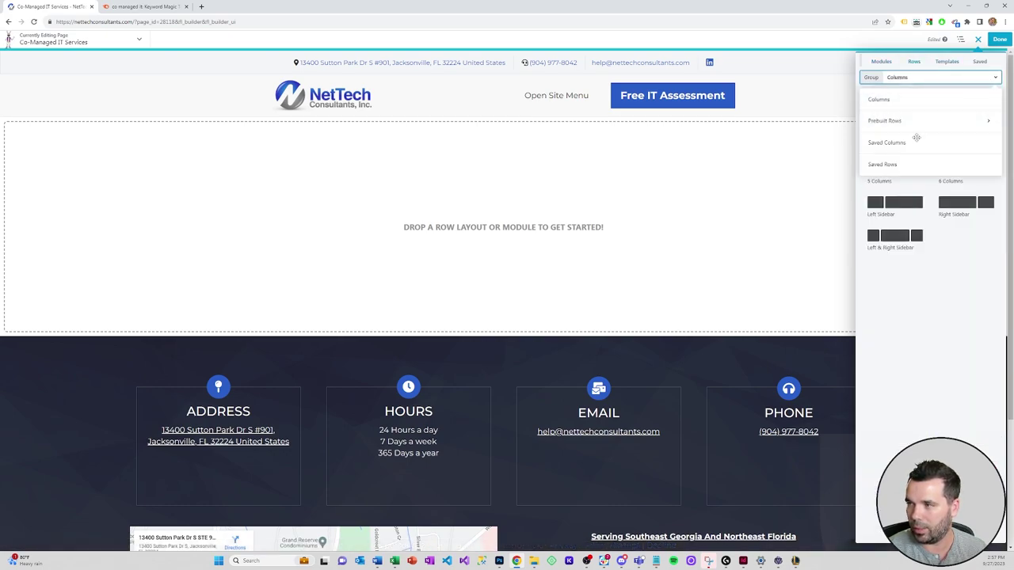
{"action": "left_click", "coordinate": [938, 63]}
{"action": "left_click", "coordinate": [934, 77]}
{"action": "left_click", "coordinate": [904, 131]}
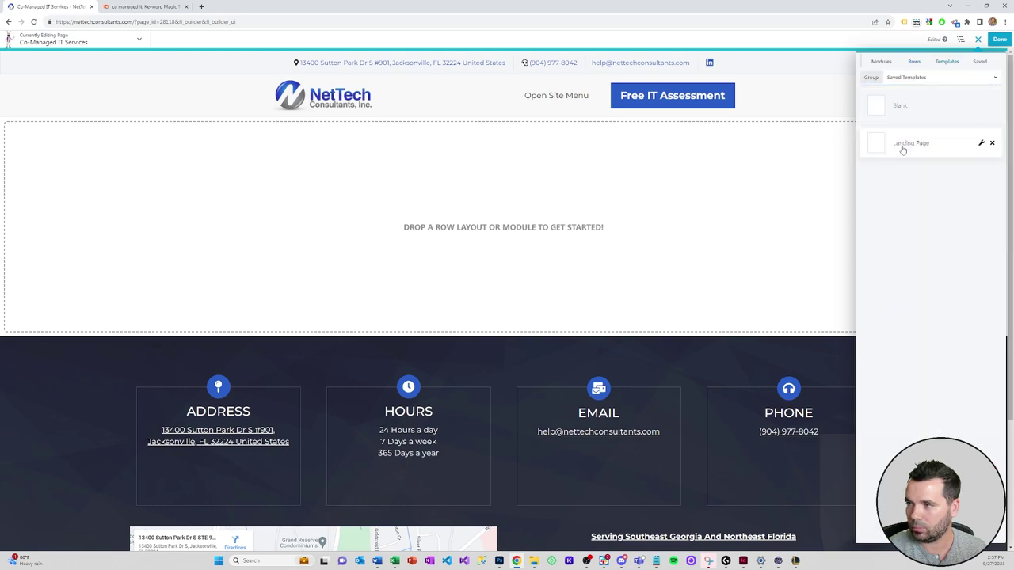
{"action": "left_click", "coordinate": [981, 142]}
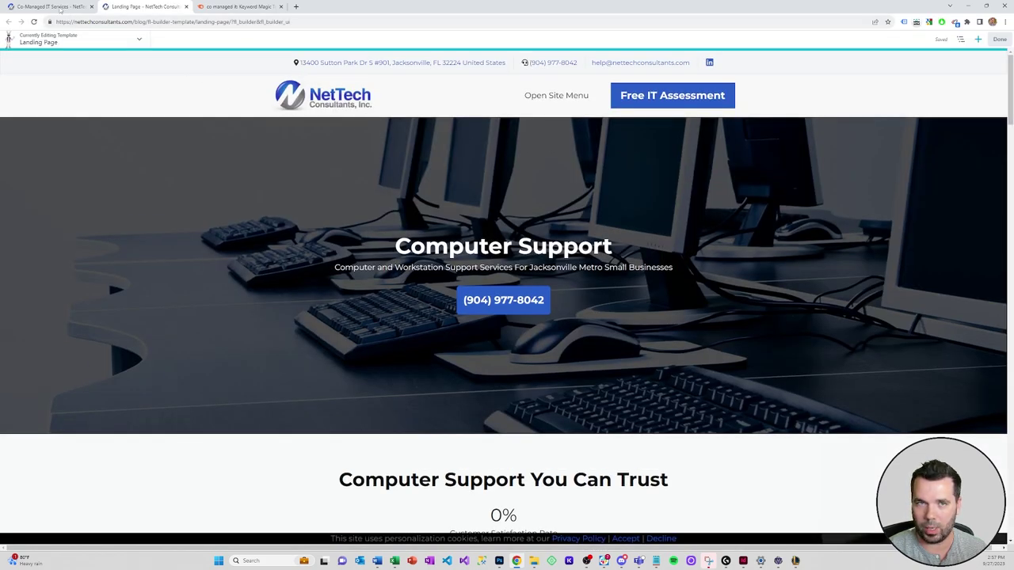
{"action": "left_click", "coordinate": [59, 9]}
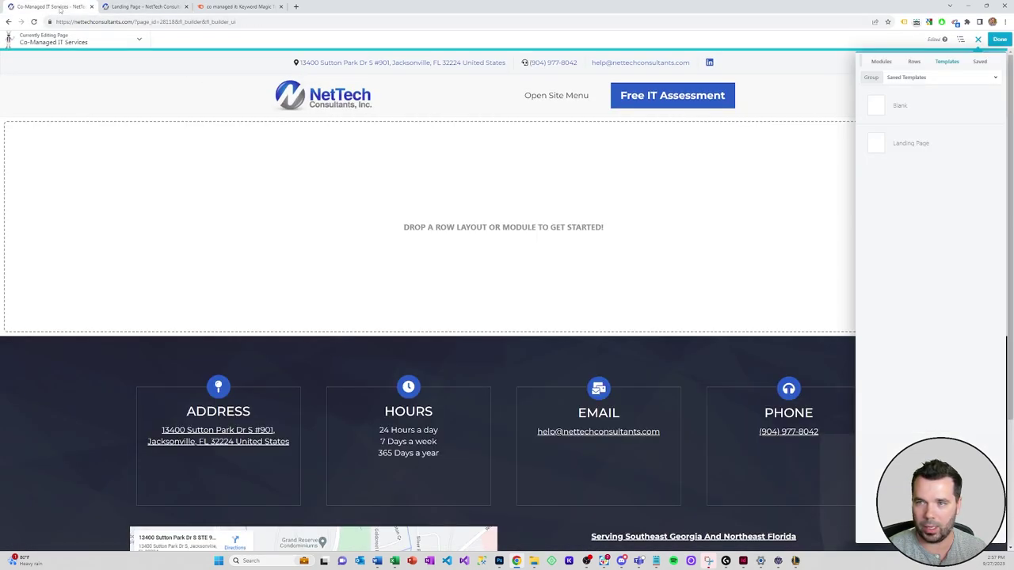
{"action": "left_click", "coordinate": [907, 149]}
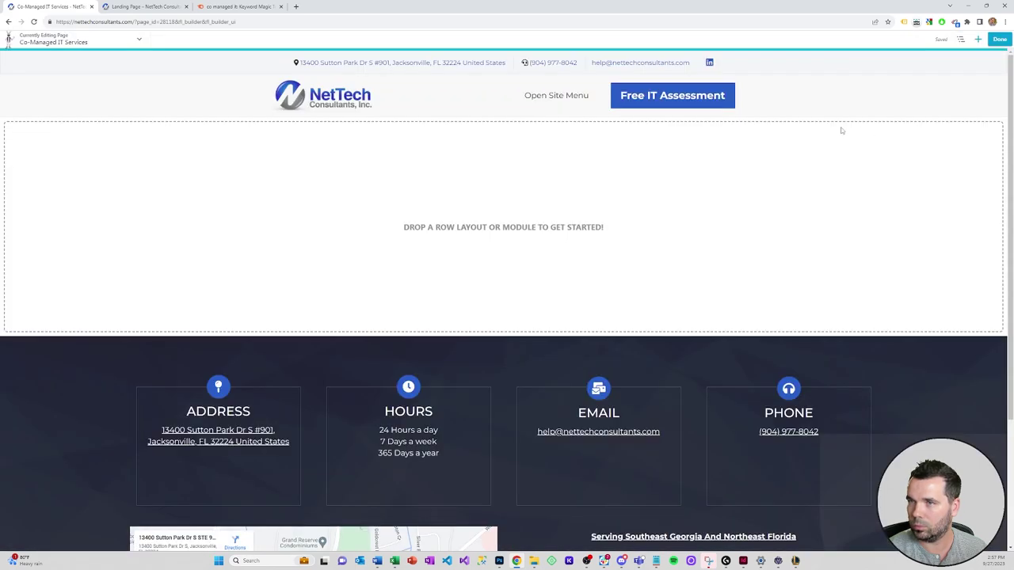
{"action": "left_click", "coordinate": [187, 6]}
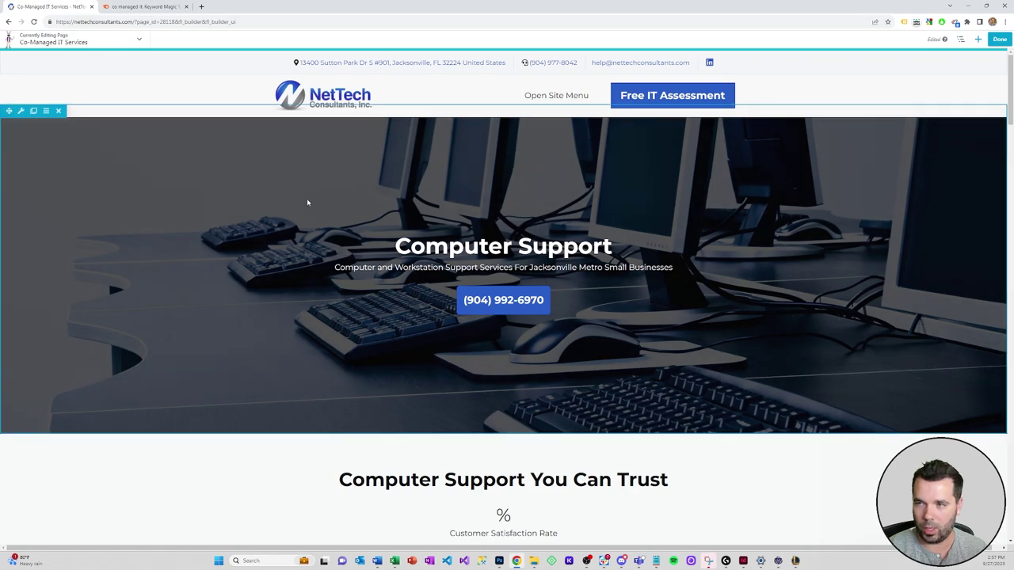
Look through all sections of the applied landing page layout, from the hero down and back.
{"action": "scroll", "coordinate": [261, 190], "scroll_direction": "down", "scroll_amount": 15}
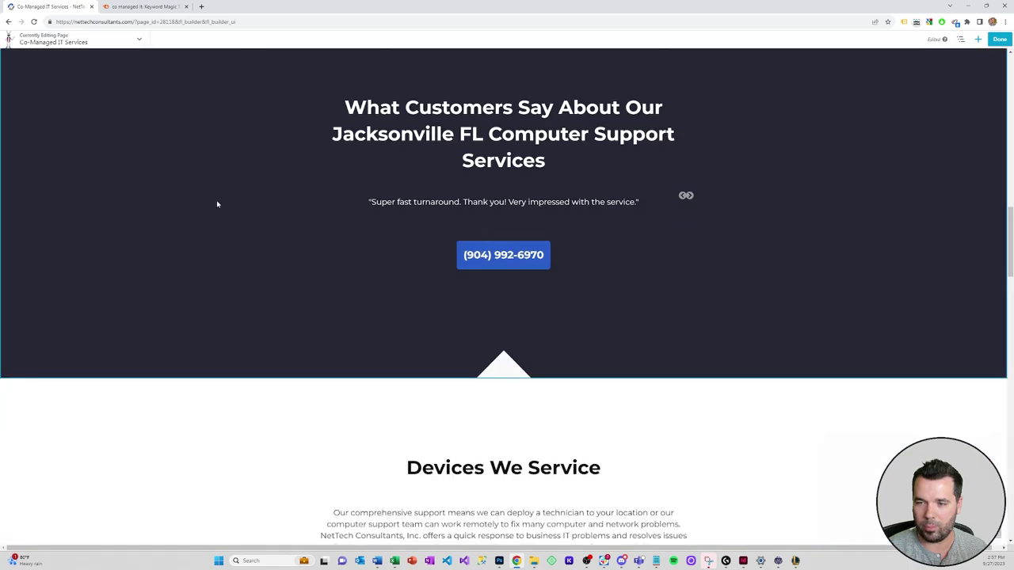
{"action": "scroll", "coordinate": [217, 205], "scroll_direction": "down", "scroll_amount": 20}
{"action": "scroll", "coordinate": [217, 205], "scroll_direction": "down", "scroll_amount": 5}
{"action": "scroll", "coordinate": [217, 205], "scroll_direction": "up", "scroll_amount": 20}
{"action": "scroll", "coordinate": [217, 204], "scroll_direction": "up", "scroll_amount": 20}
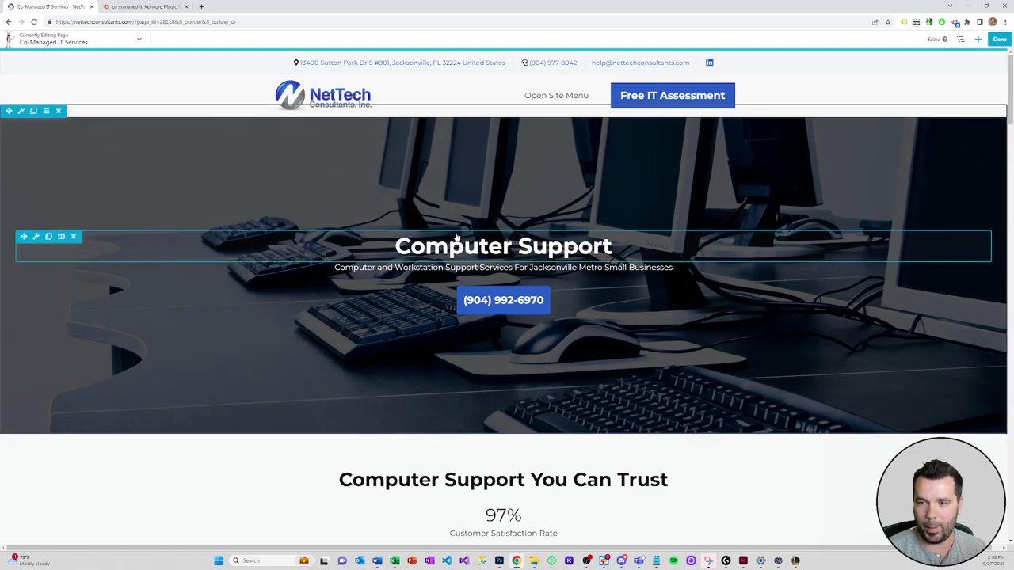
Change the hero heading to "Co-Managed IT Services For Small And Medium Businesses" and save it.
{"action": "left_click", "coordinate": [396, 247]}
{"action": "left_click_drag", "start_coordinate": [238, 232], "coordinate": [80, 236]}
{"action": "type", "text": "Coi"}
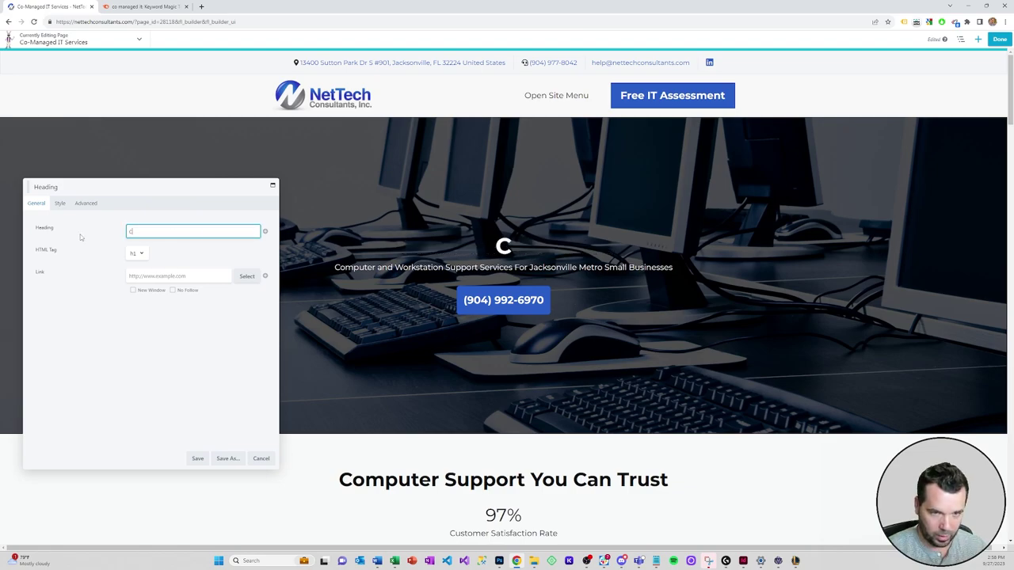
{"action": "key", "text": "BackSpace"}
{"action": "type", "text": "0-"}
{"action": "key", "text": "BackSpace"}
{"action": "key", "text": "BackSpace"}
{"action": "type", "text": "-Managed IT Services For"}
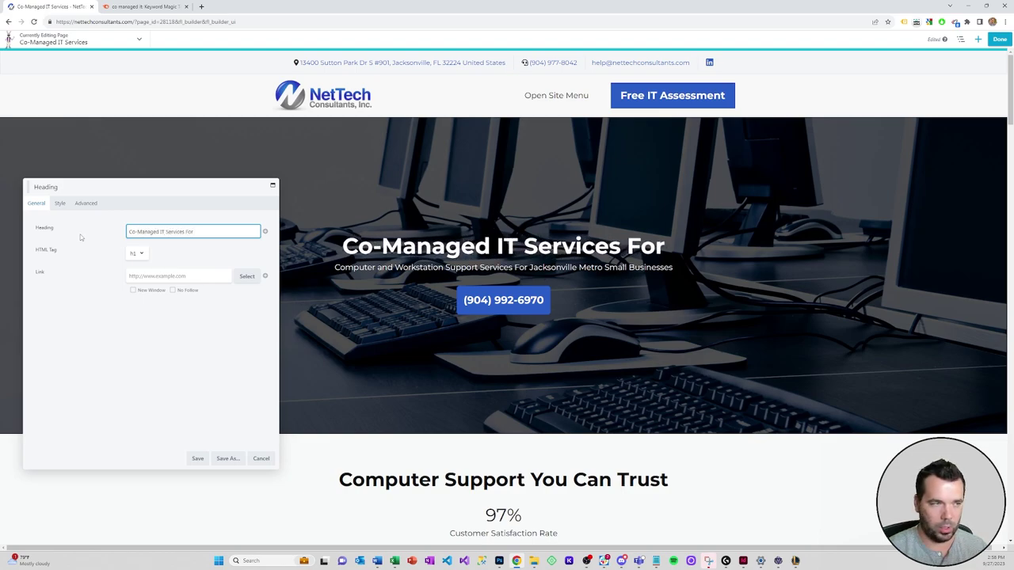
{"action": "type", "text": " Small A"}
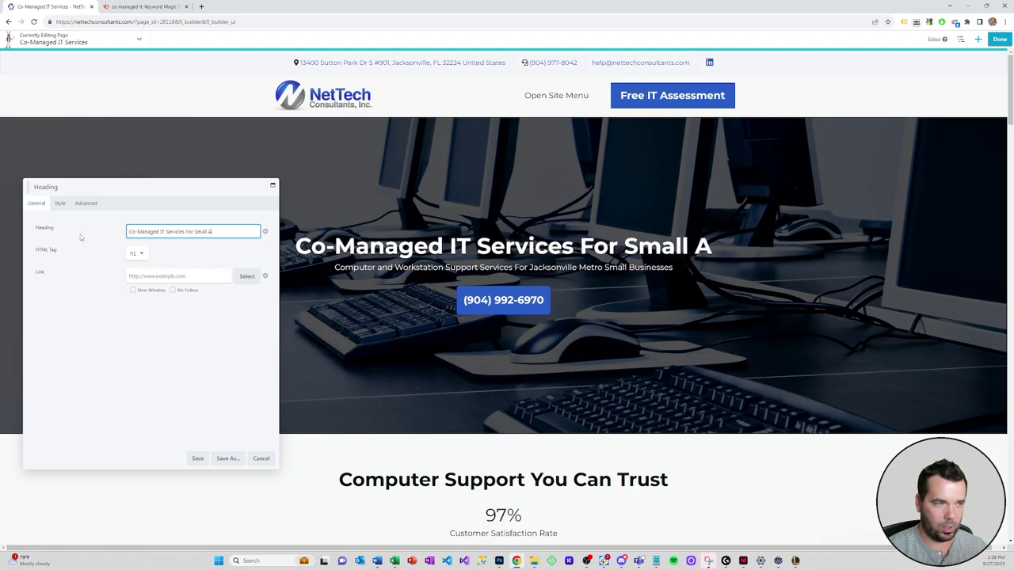
{"action": "type", "text": "nd Medium Businesses"}
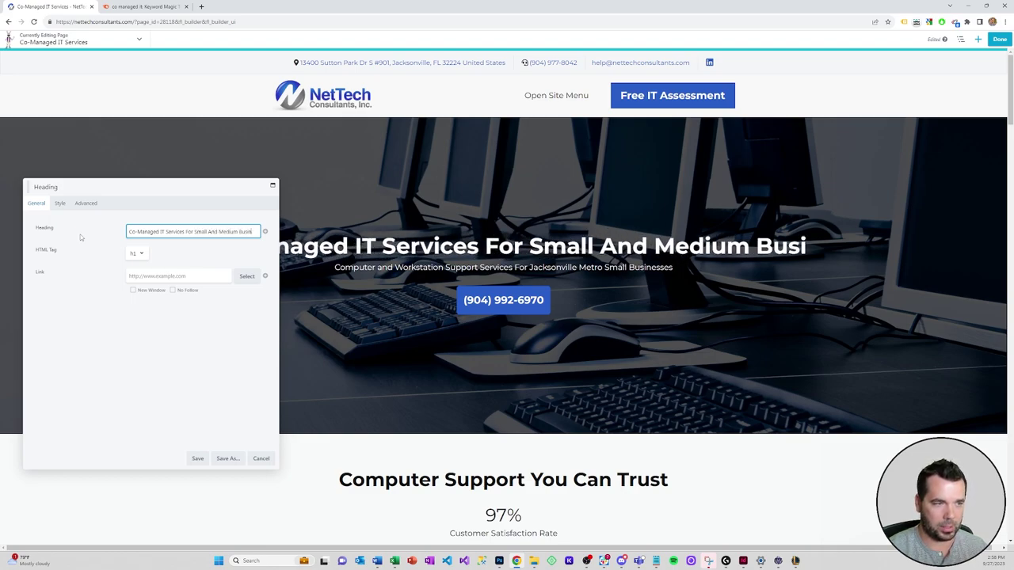
{"action": "key", "text": "BackSpace"}
{"action": "key", "text": "BackSpace"}
{"action": "key", "text": "BackSpace"}
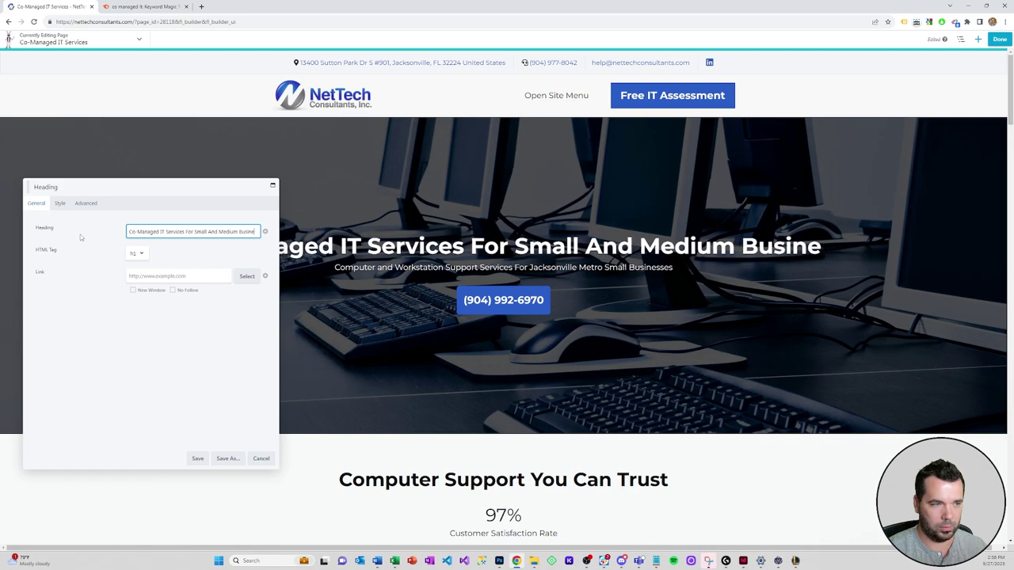
{"action": "type", "text": "sses"}
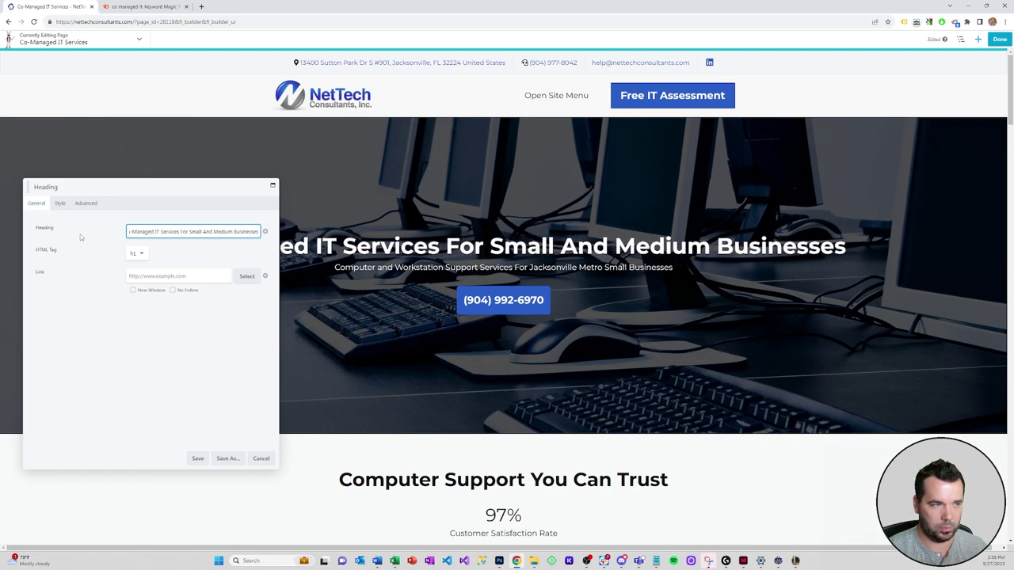
{"action": "left_click", "coordinate": [198, 459]}
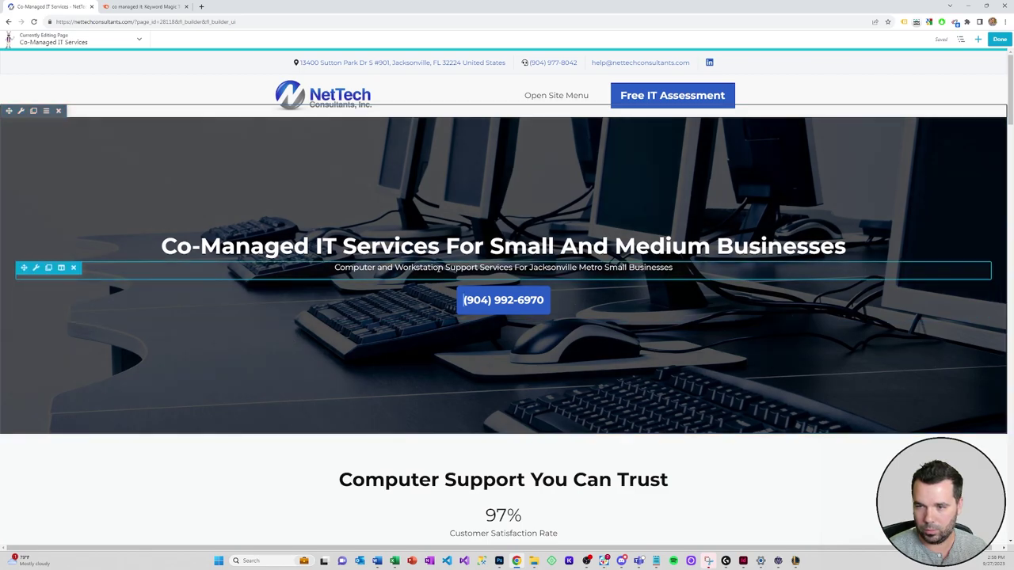
Replace the text below the hero heading with "Partner With NetTech To Get".
{"action": "left_click", "coordinate": [438, 271]}
{"action": "left_click_drag", "start_coordinate": [145, 276], "coordinate": [16, 270]}
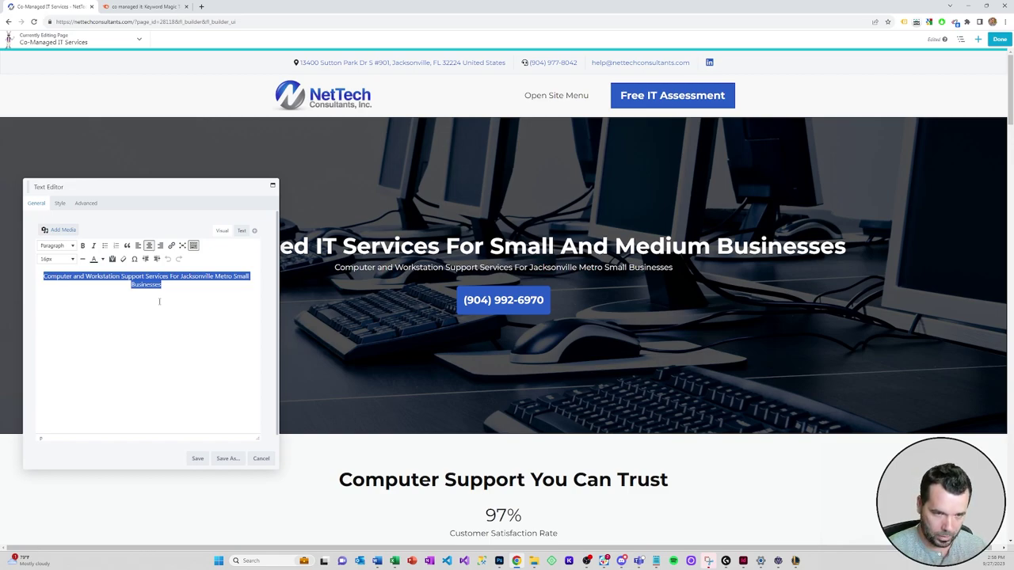
{"action": "type", "text": "Get Acce"}
{"action": "key", "text": "ctrl+a"}
{"action": "type", "text": "Partner With NetTech To Get"}
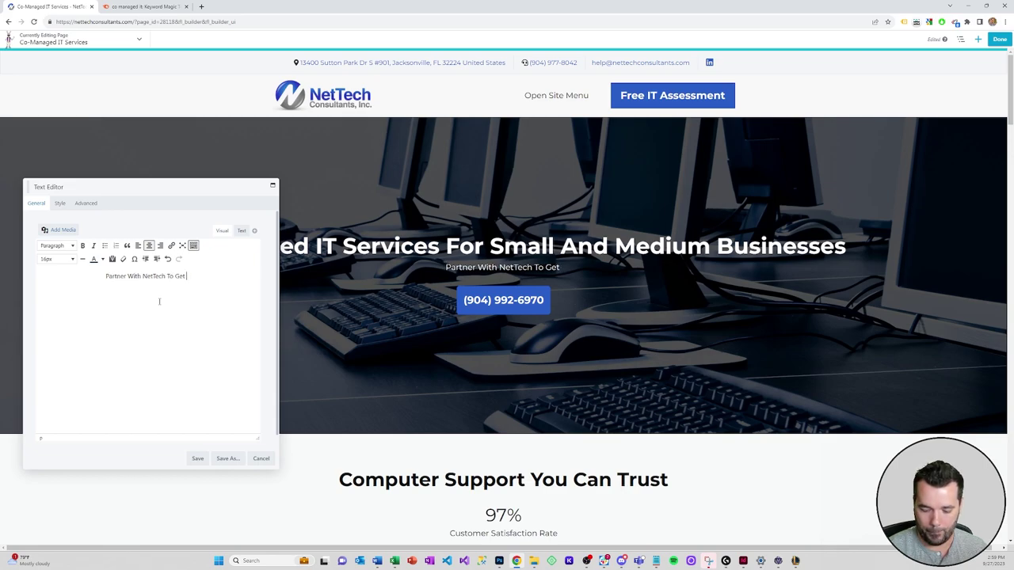
Rewrite the text below the hero heading as "Partner With NetTech To Plug The Gaps In Your Team's Capabilities".
{"action": "key", "text": "ctrl+a"}
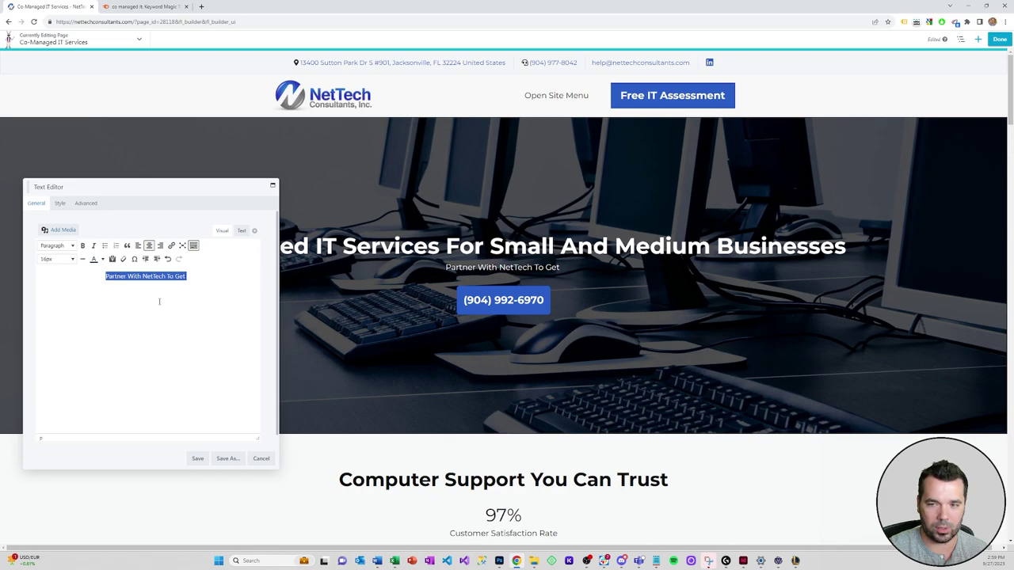
{"action": "left_click_drag", "start_coordinate": [192, 280], "coordinate": [86, 278]}
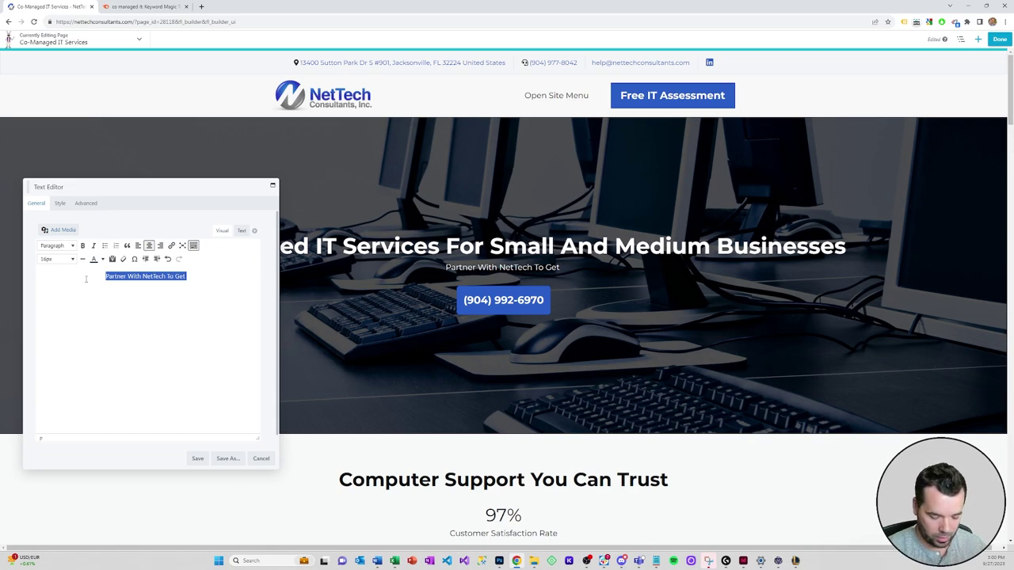
{"action": "type", "text": "P"}
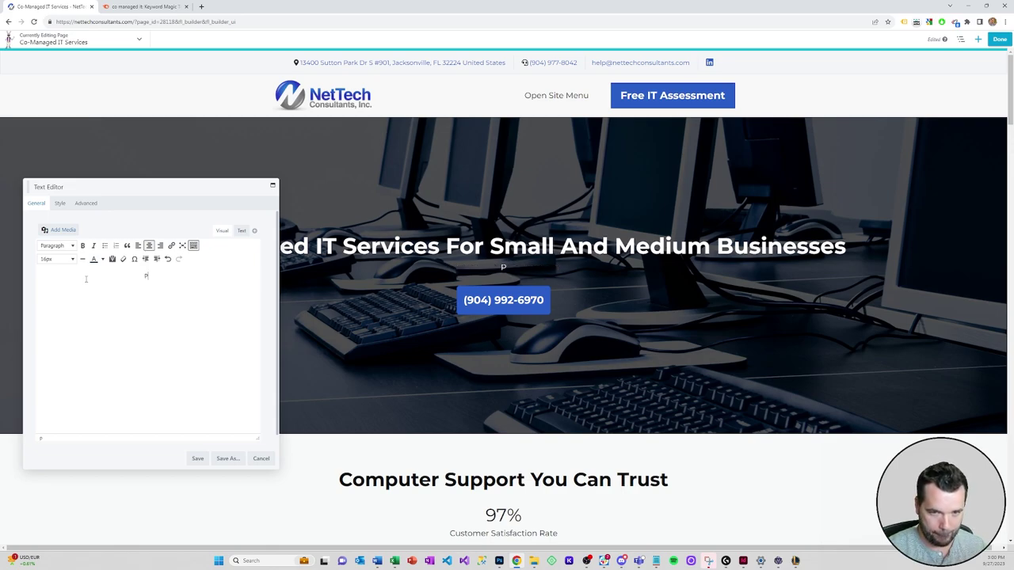
{"action": "type", "text": "lug"}
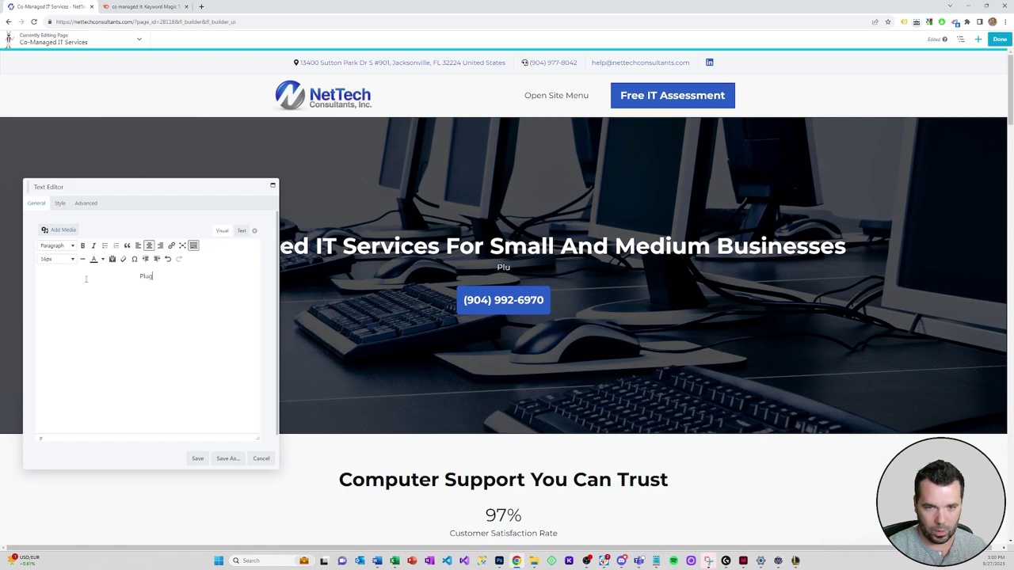
{"action": "type", "text": " The Gaps I"}
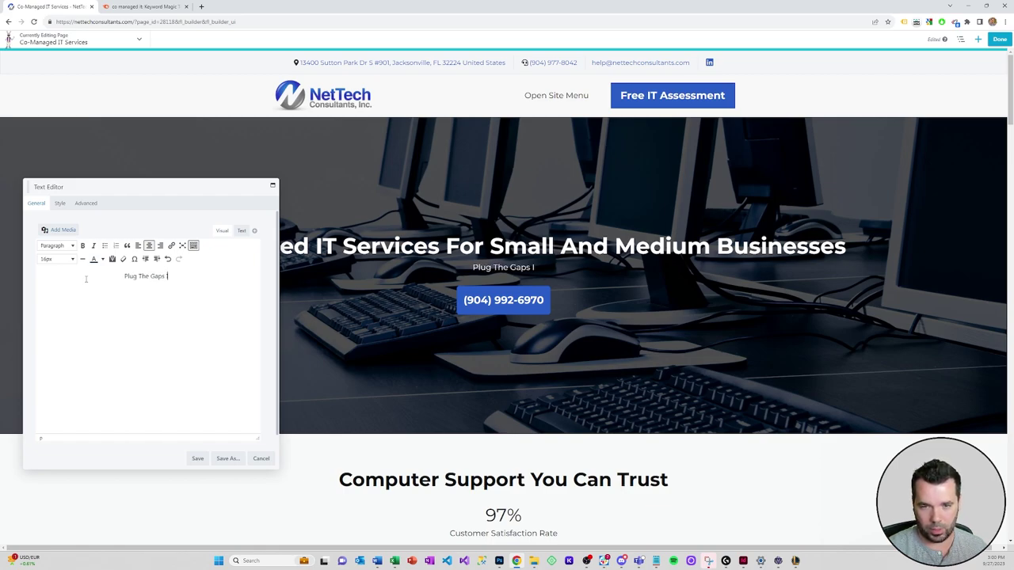
{"action": "type", "text": "n Your Teams"}
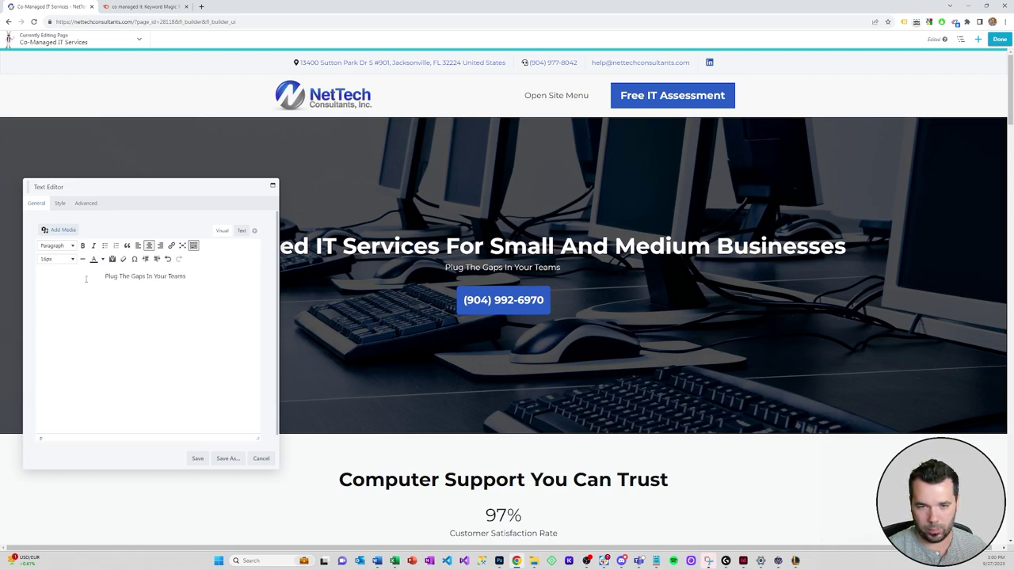
{"action": "key", "text": "BackSpace"}
{"action": "type", "text": "Partner With NetTech To"}
{"action": "key", "text": "End"}
{"action": "type", "text": "'s"}
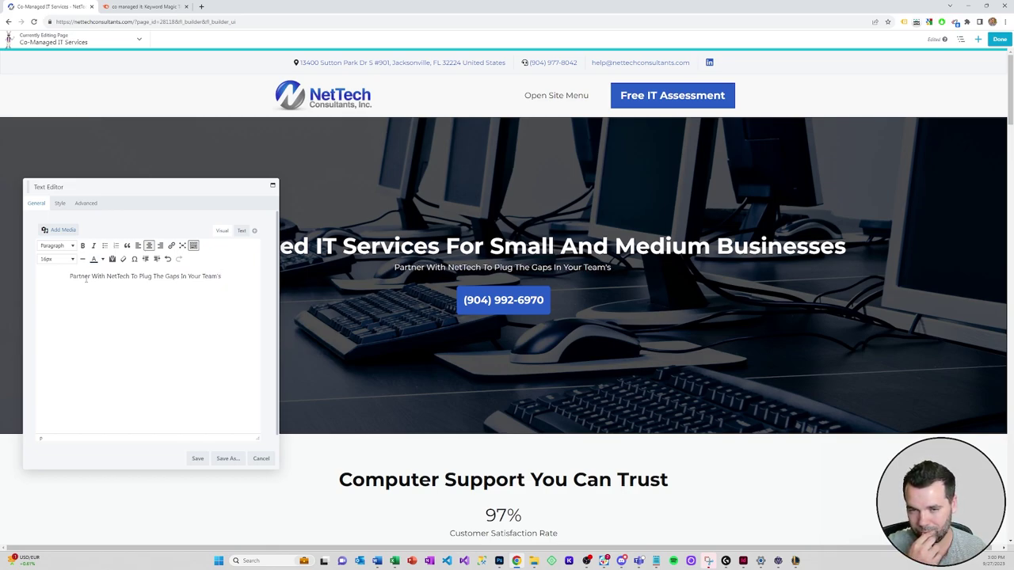
{"action": "type", "text": " Cap"}
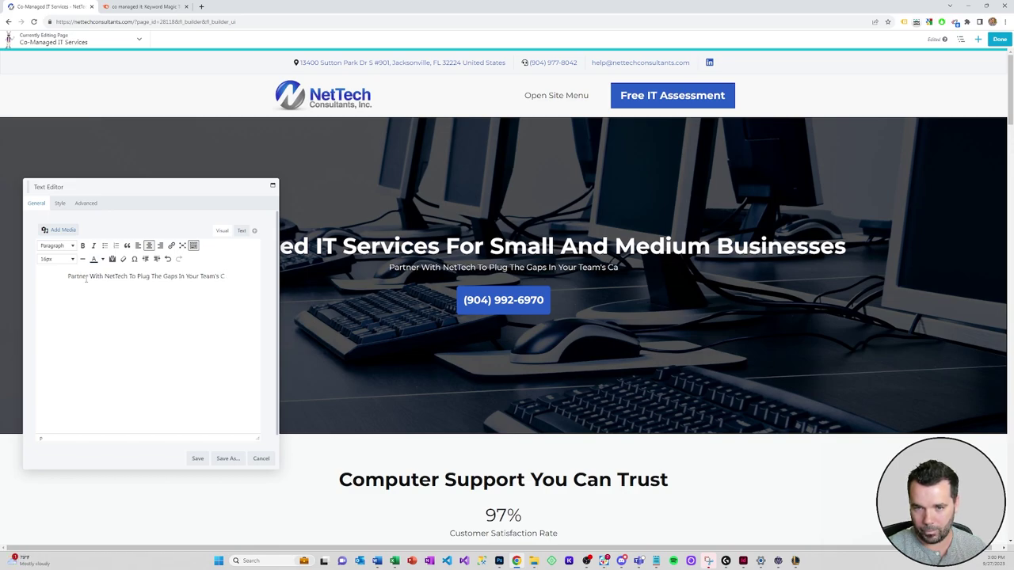
{"action": "type", "text": "abilities"}
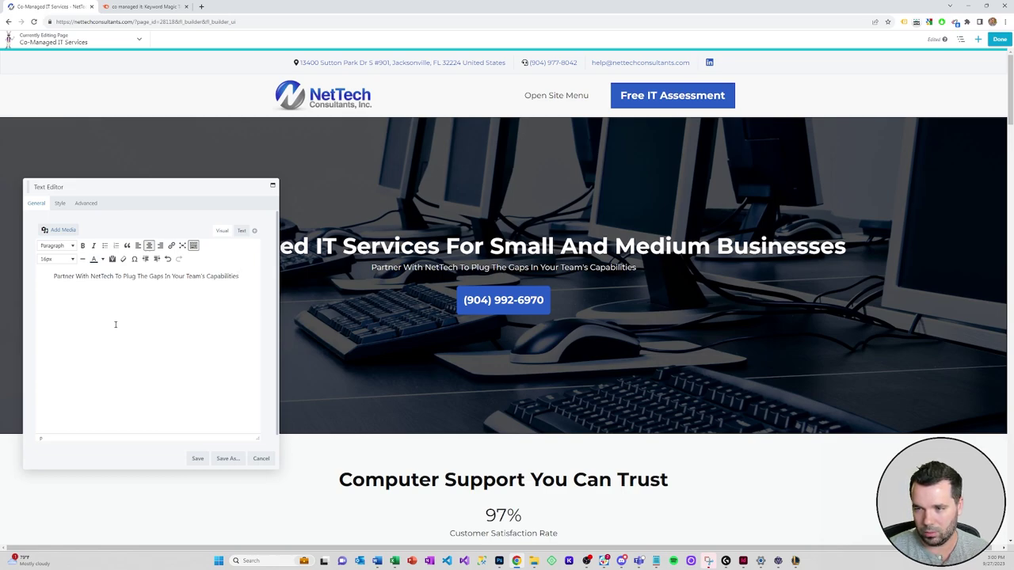
Extend the text below the hero heading with "And Operate More Effectively In The Market." and save it.
{"action": "type", "text": "And Make"}
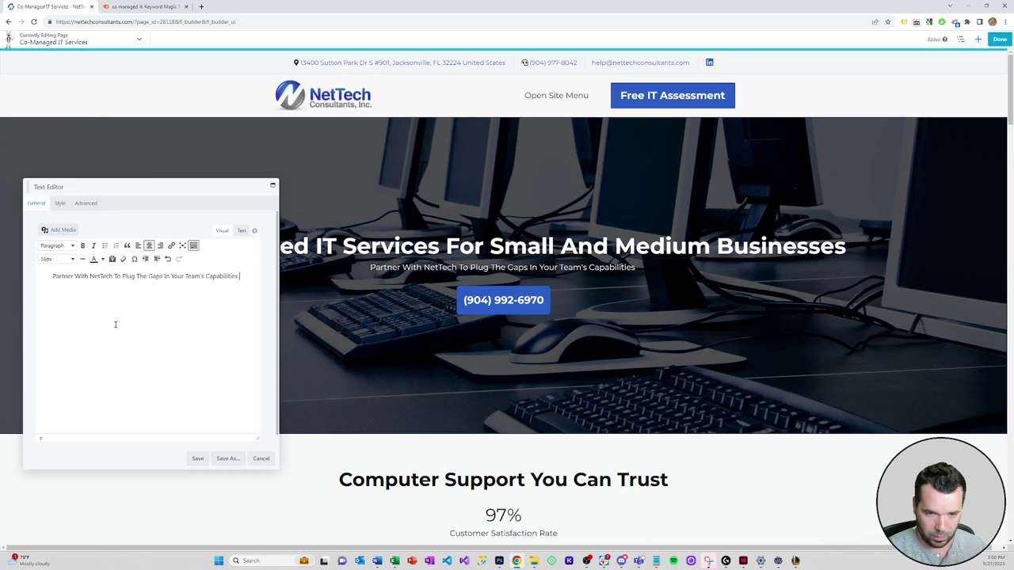
{"action": "type", "text": " Yo"}
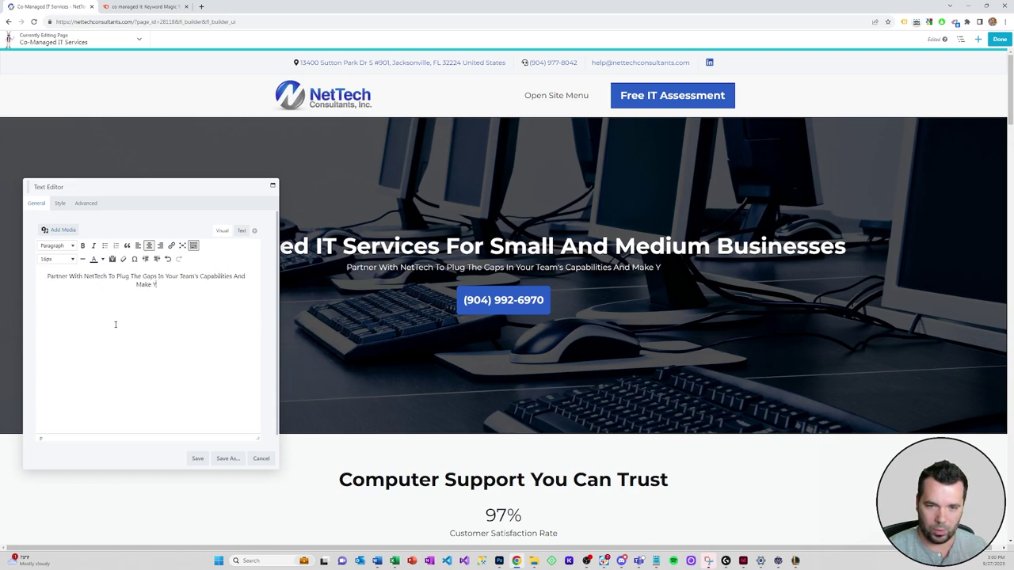
{"action": "key", "text": "BackSpace"}
{"action": "key", "text": "BackSpace"}
{"action": "key", "text": "BackSpace"}
{"action": "key", "text": "BackSpace"}
{"action": "key", "text": "BackSpace"}
{"action": "key", "text": "BackSpace"}
{"action": "key", "text": "BackSpace"}
{"action": "key", "text": "BackSpace"}
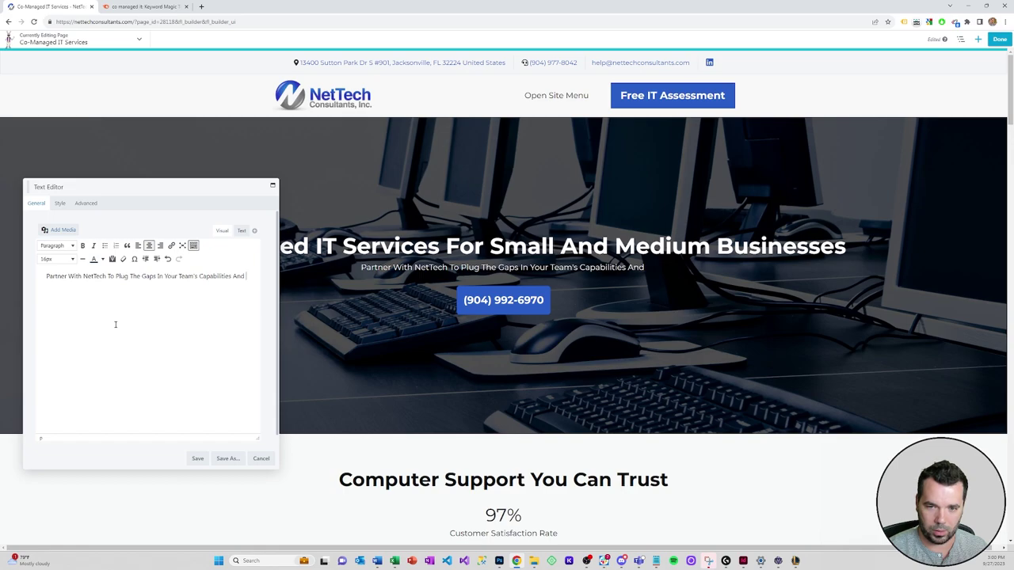
{"action": "type", "text": "Operat"}
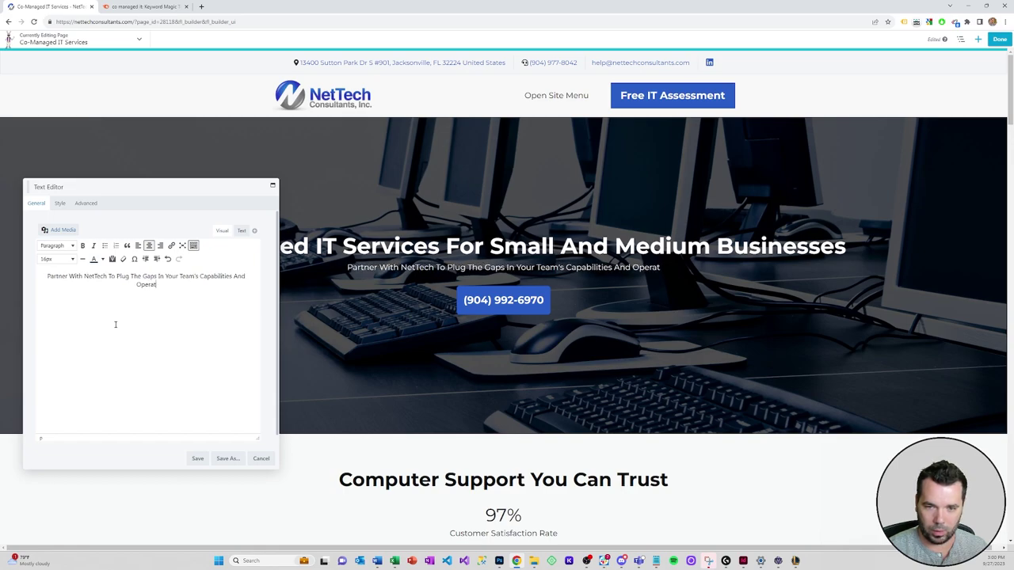
{"action": "type", "text": "e"}
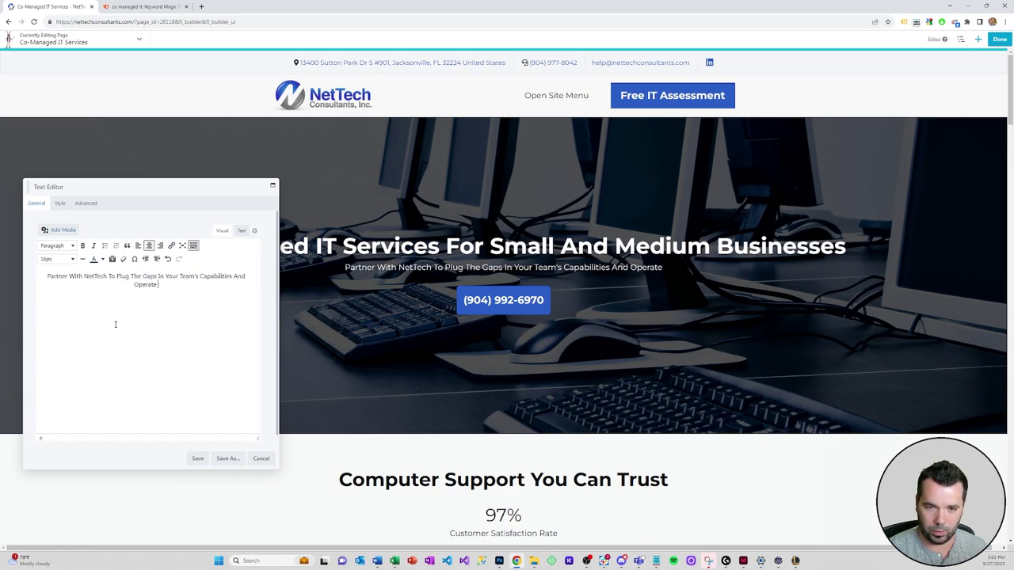
{"action": "type", "text": " More Effectively IPn"}
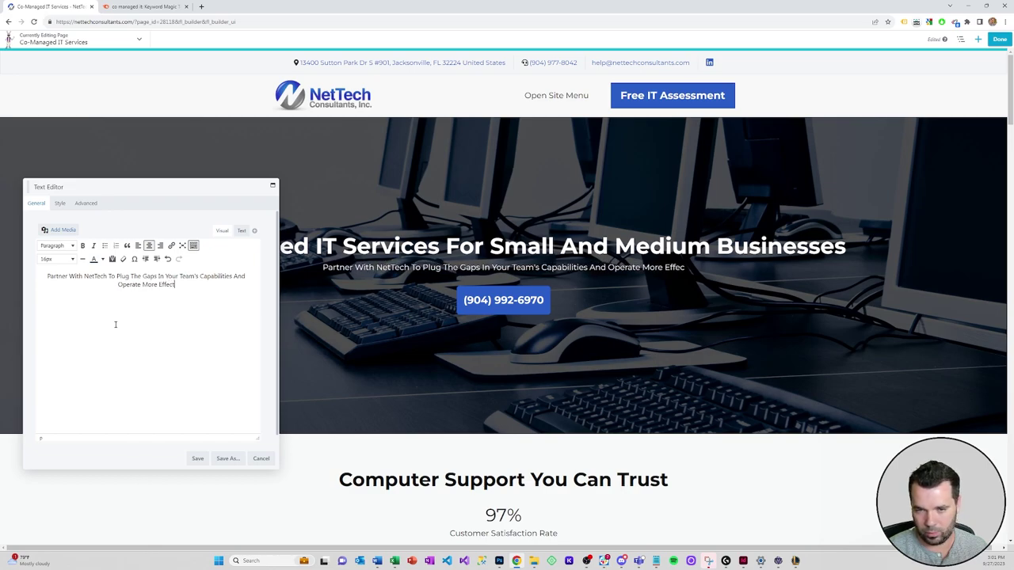
{"action": "key", "text": "BackSpace"}
{"action": "key", "text": "BackSpace"}
{"action": "type", "text": "n The Market."}
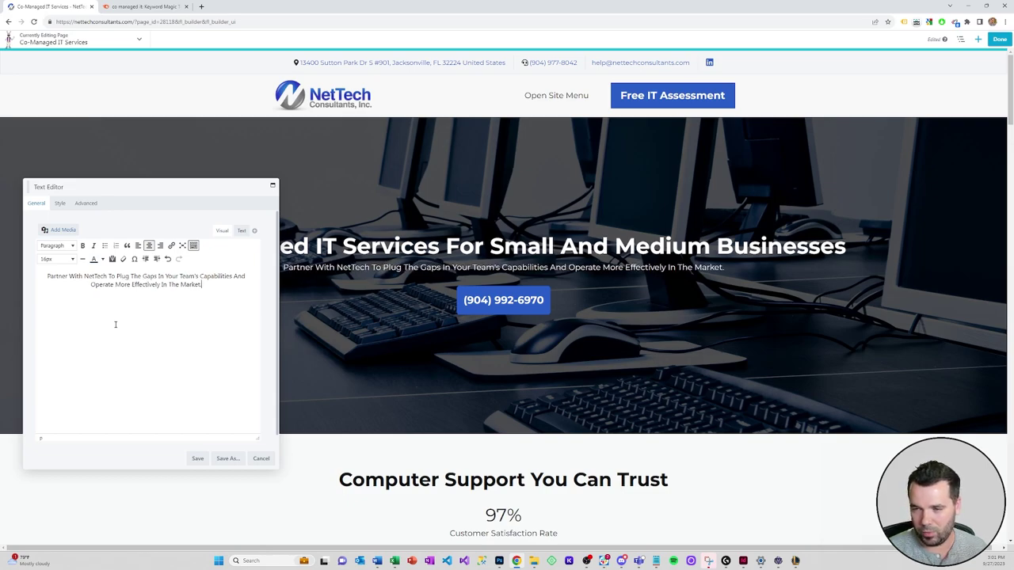
{"action": "left_click", "coordinate": [197, 458]}
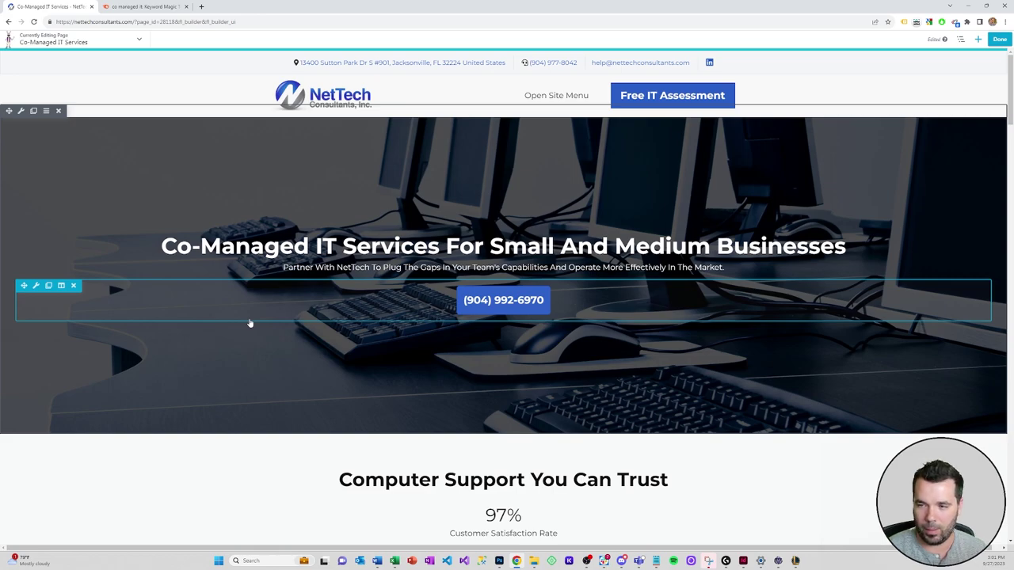
Replace "Team's Capabilities" with "IT Department" in the text below the hero heading and save it.
{"action": "left_click", "coordinate": [480, 272]}
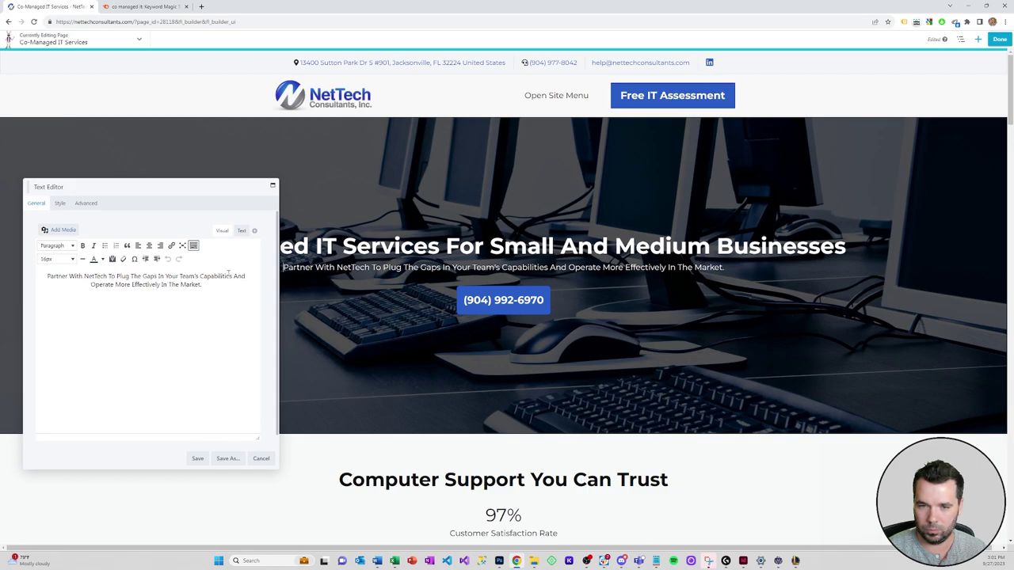
{"action": "left_click_drag", "start_coordinate": [233, 276], "coordinate": [179, 276]}
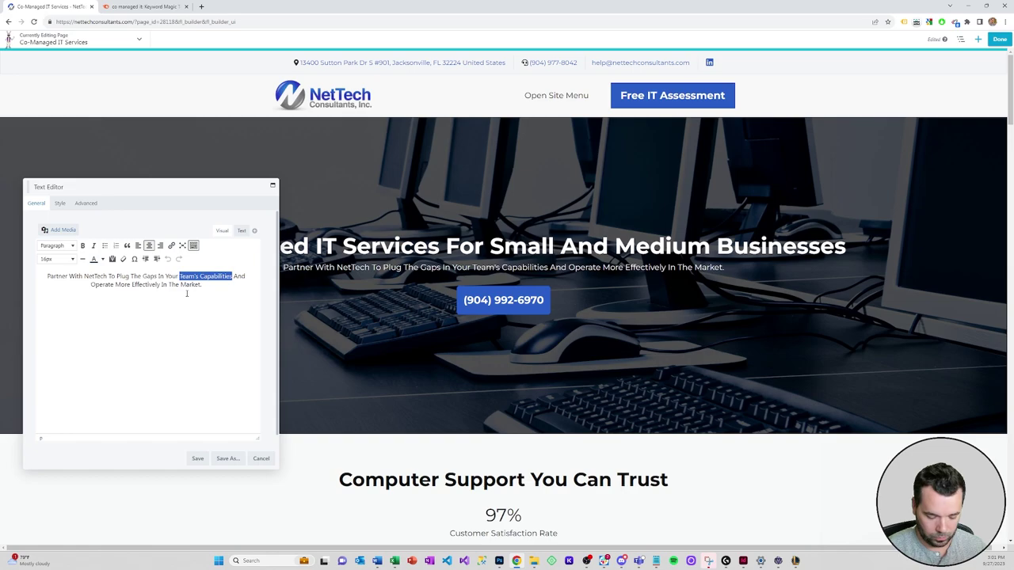
{"action": "type", "text": "IT Department"}
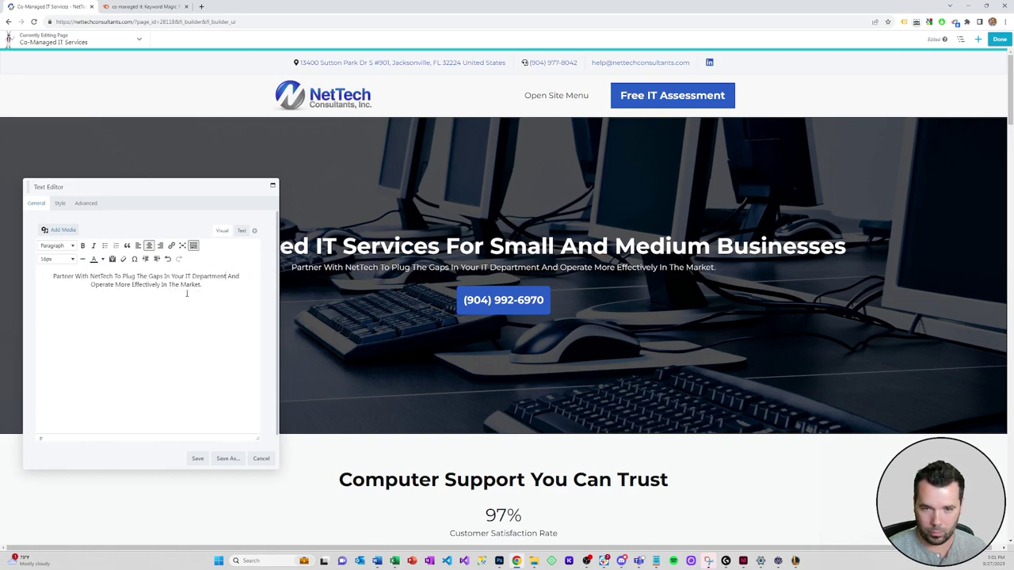
{"action": "left_click", "coordinate": [197, 458]}
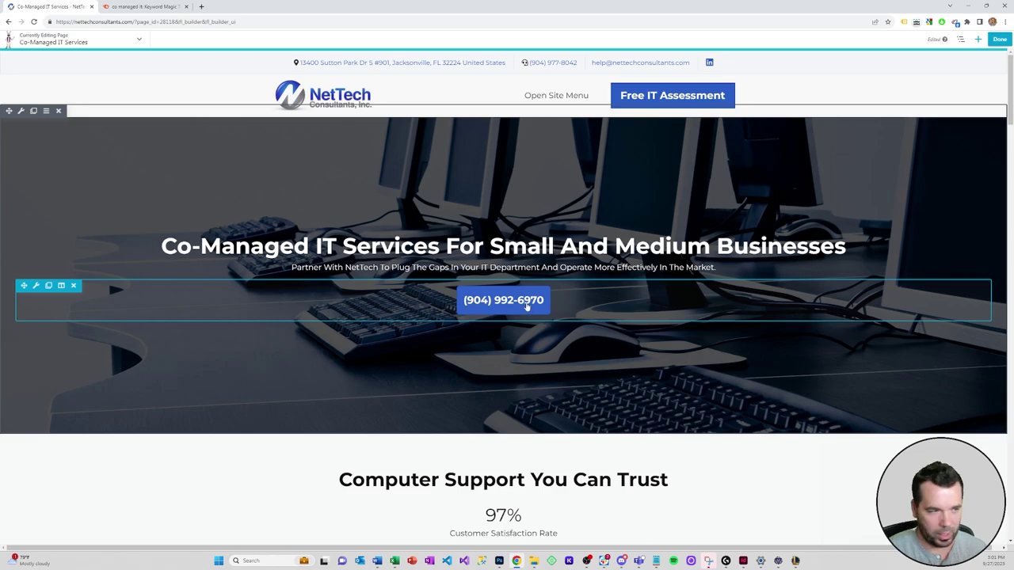
Check the text and link settings of the hero's phone button, then save and close them.
{"action": "left_click", "coordinate": [569, 306]}
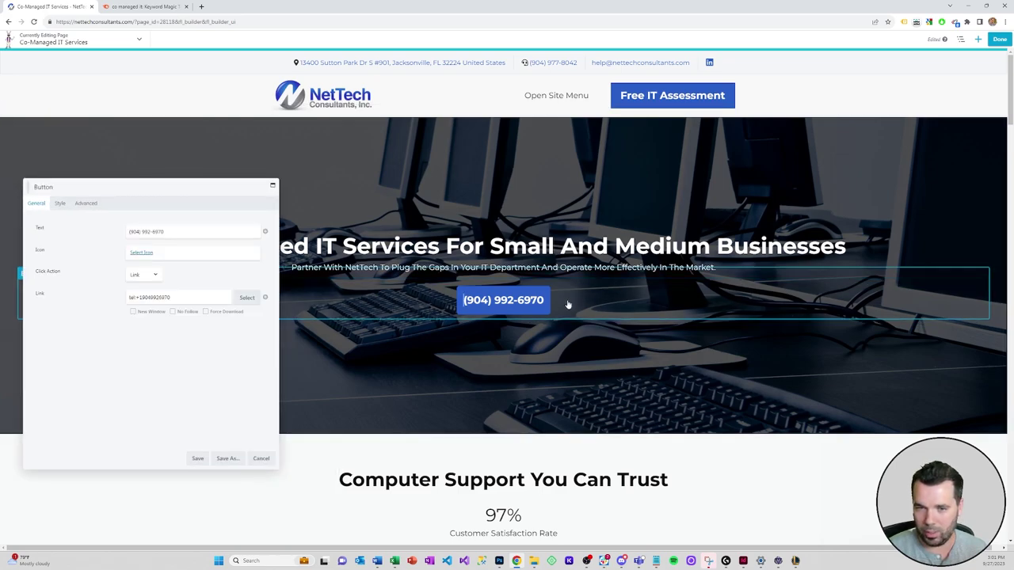
{"action": "left_click", "coordinate": [197, 457]}
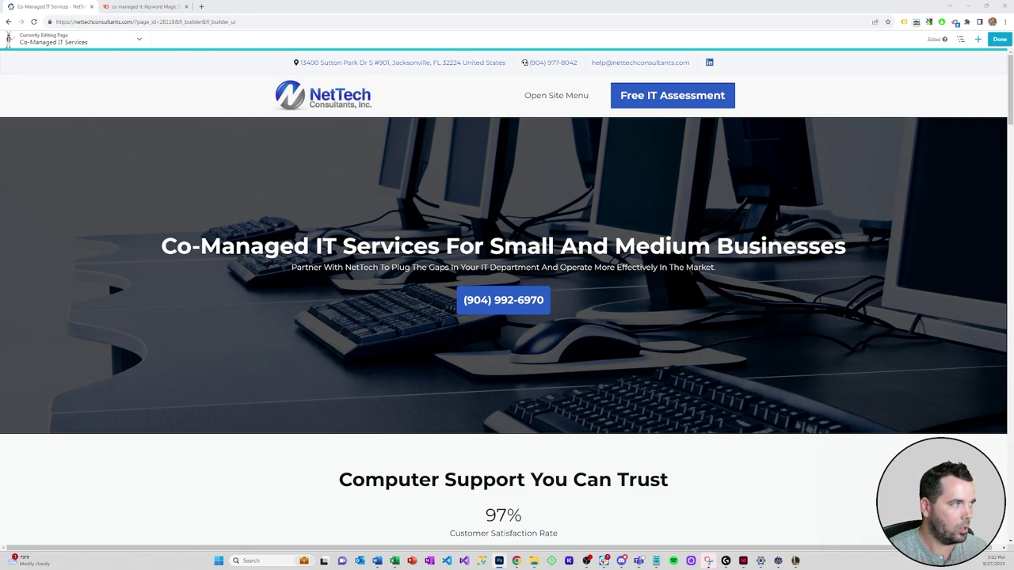
{"action": "left_click", "coordinate": [356, 79]}
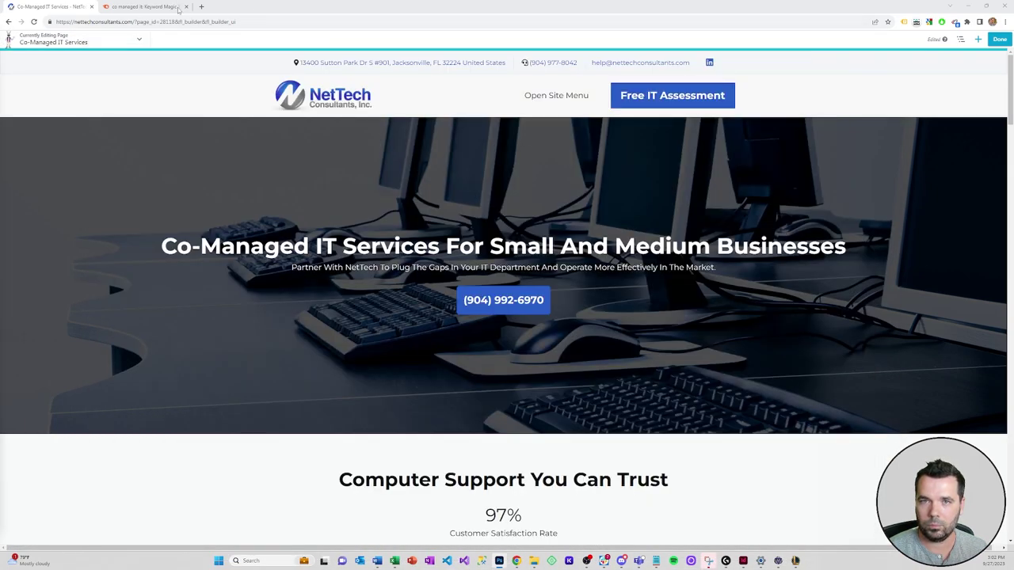
Open Adobe Stock in a new browser tab and search its images for "technical teamwork".
{"action": "left_click", "coordinate": [201, 7]}
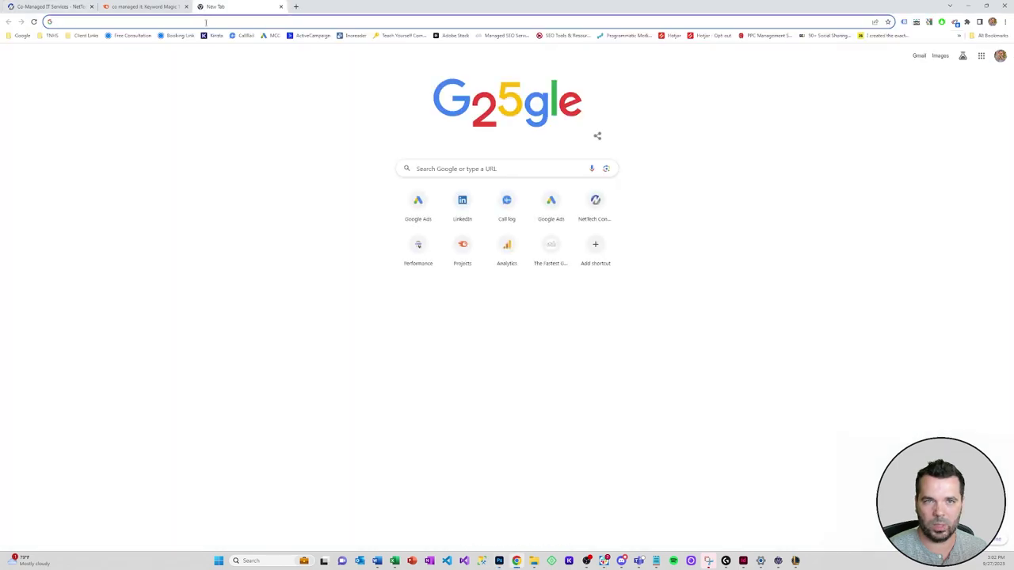
{"action": "type", "text": "sto"}
{"action": "key", "text": "Return"}
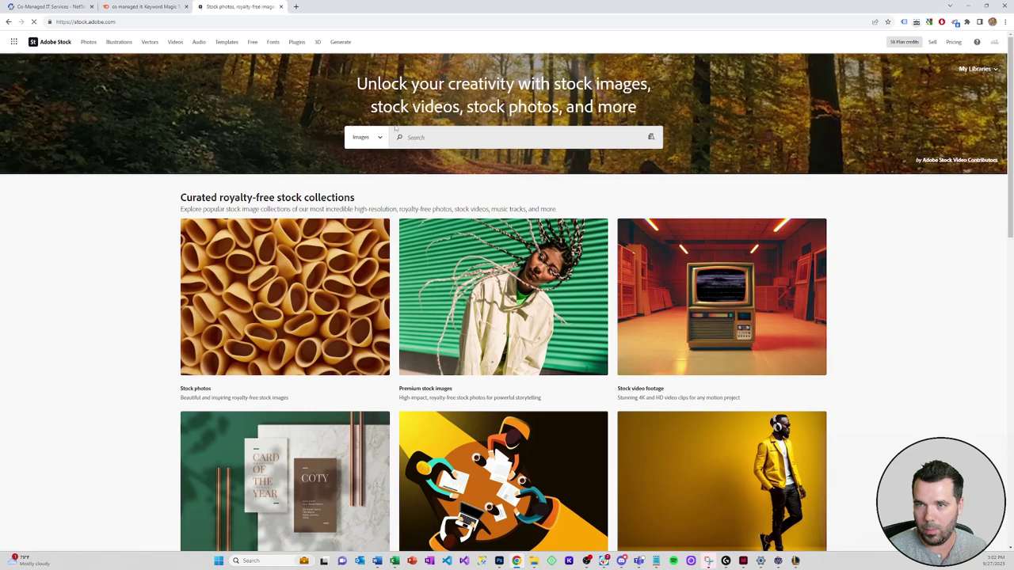
{"action": "left_click", "coordinate": [443, 135]}
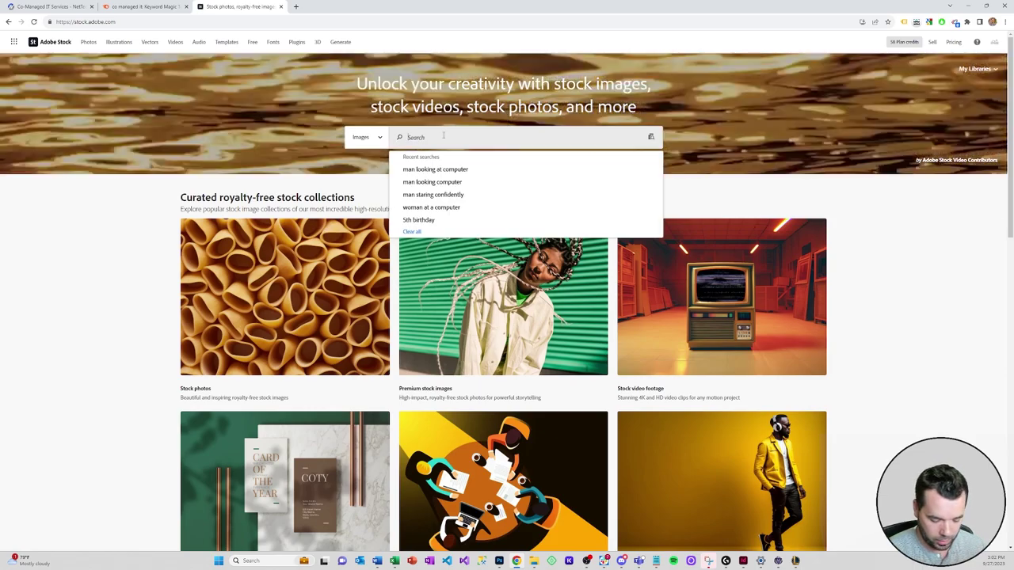
{"action": "type", "text": "technical team"}
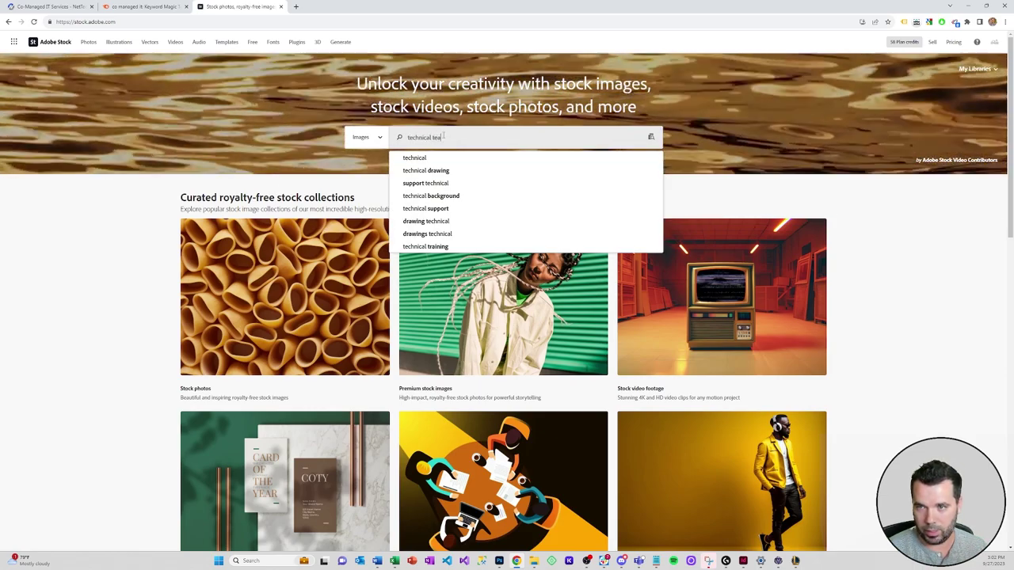
{"action": "type", "text": "work"}
{"action": "key", "text": "Return"}
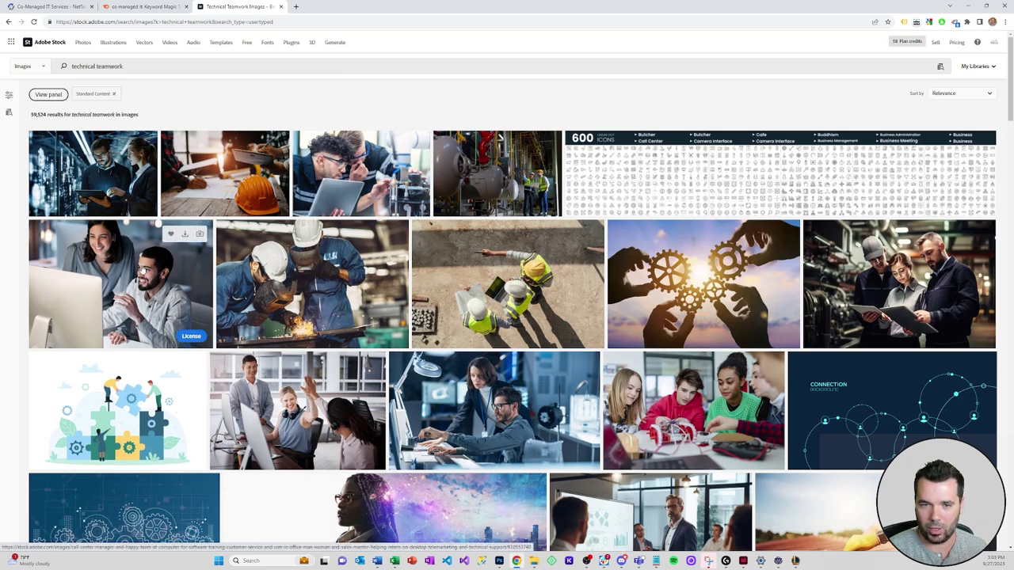
Check the page's current hero image, and look through the Adobe Stock results for "technical teamwork" for a suitable replacement.
{"action": "left_click", "coordinate": [48, 7]}
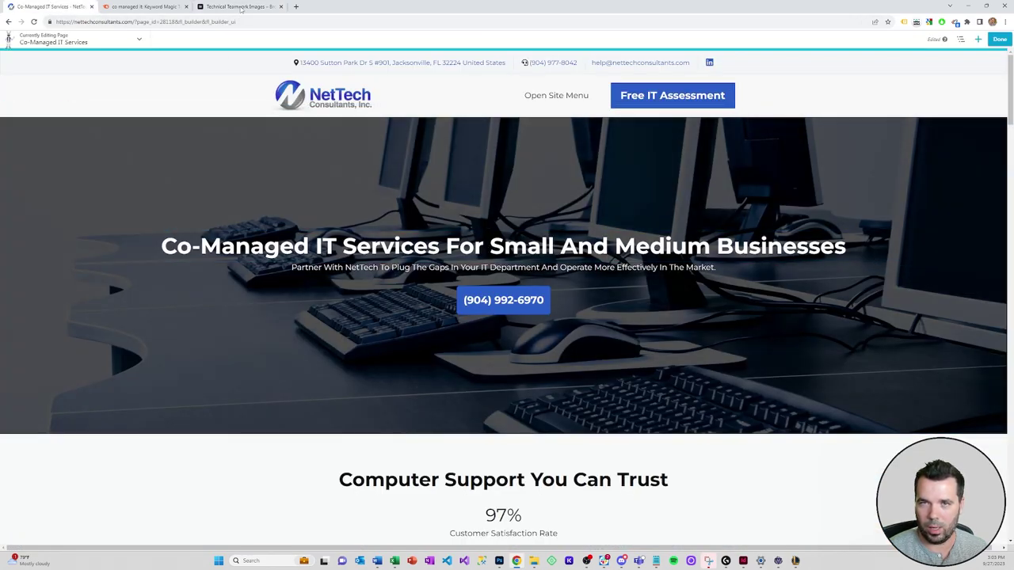
{"action": "left_click", "coordinate": [239, 7]}
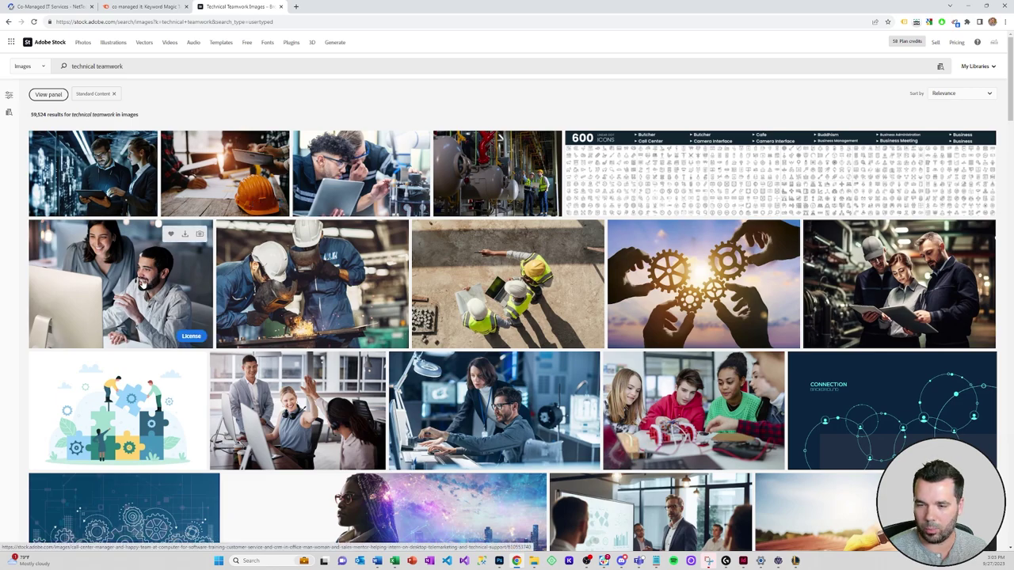
{"action": "scroll", "coordinate": [305, 360], "scroll_direction": "down", "scroll_amount": 1}
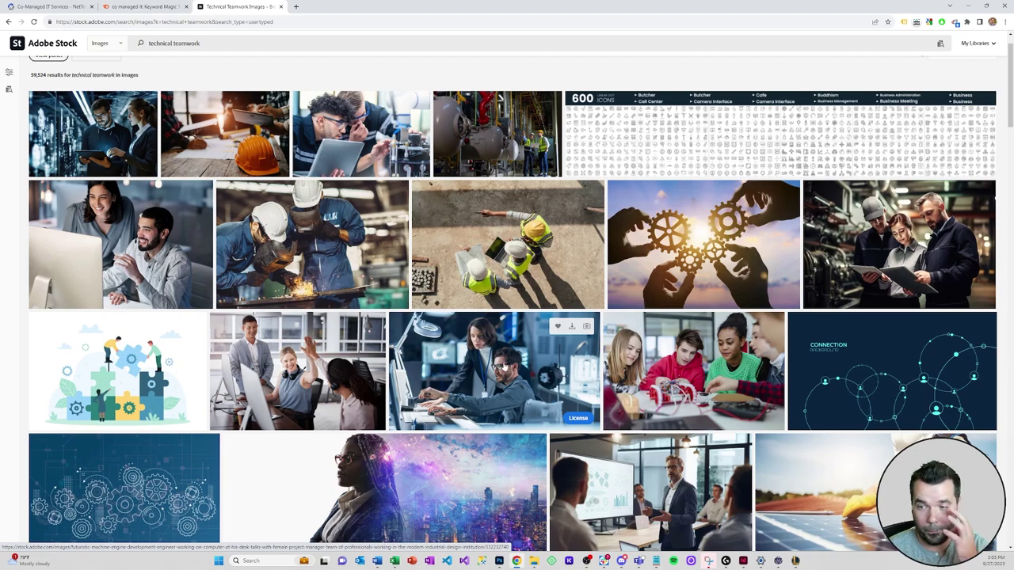
{"action": "scroll", "coordinate": [494, 364], "scroll_direction": "down", "scroll_amount": 3}
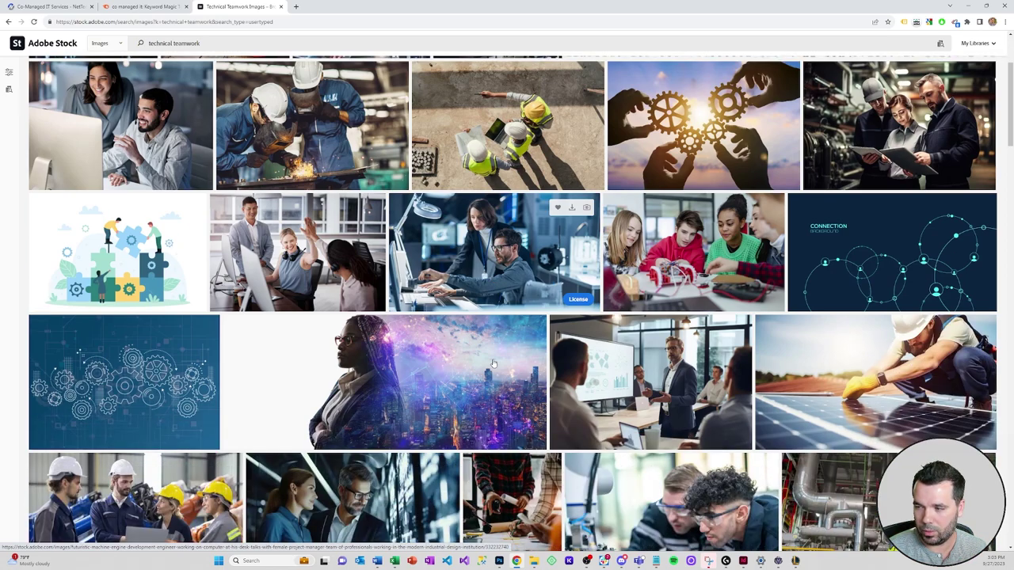
{"action": "scroll", "coordinate": [494, 363], "scroll_direction": "down", "scroll_amount": 1}
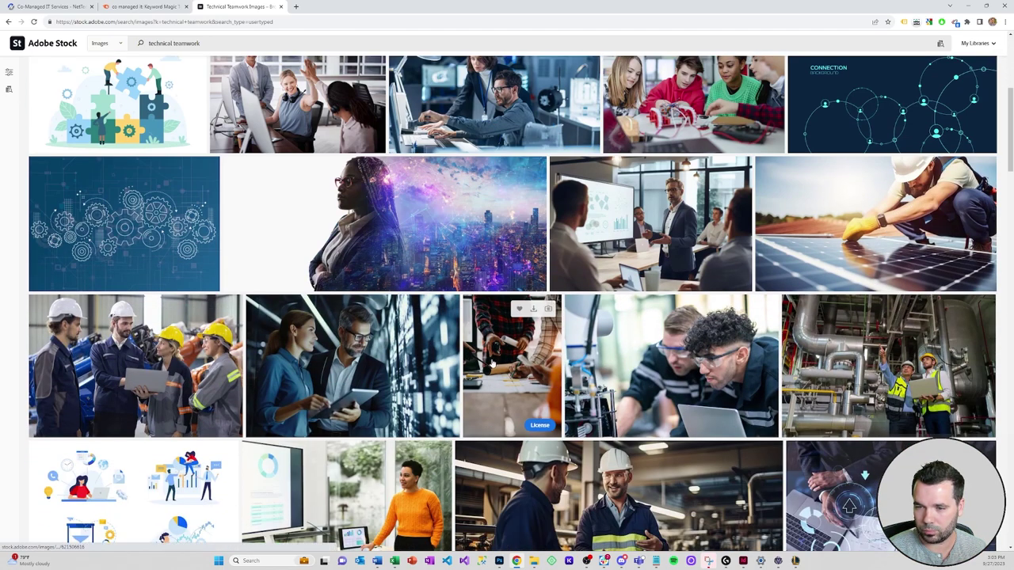
{"action": "scroll", "coordinate": [418, 371], "scroll_direction": "down", "scroll_amount": 3}
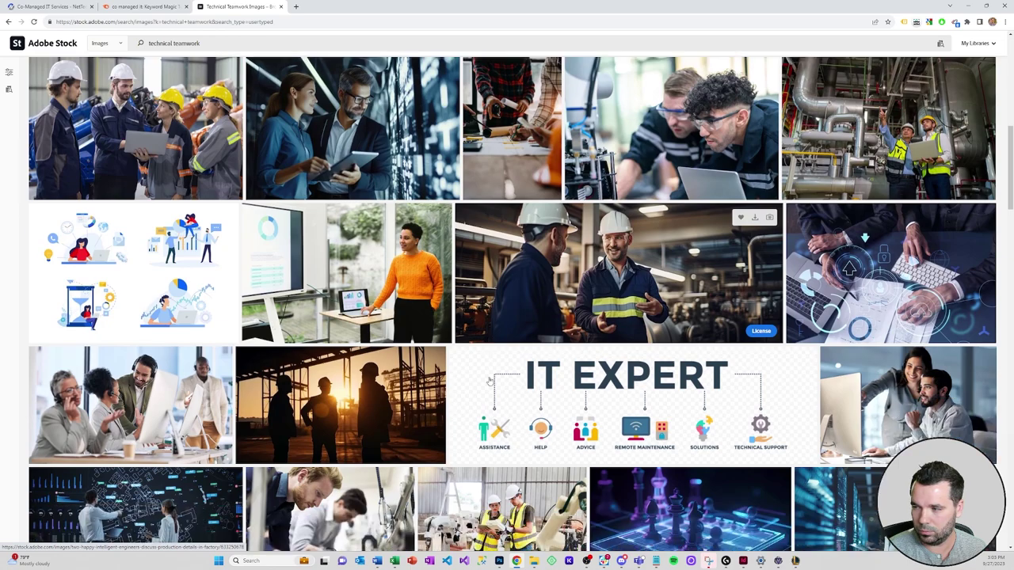
{"action": "scroll", "coordinate": [490, 381], "scroll_direction": "down", "scroll_amount": 2}
{"action": "scroll", "coordinate": [389, 382], "scroll_direction": "down", "scroll_amount": 1}
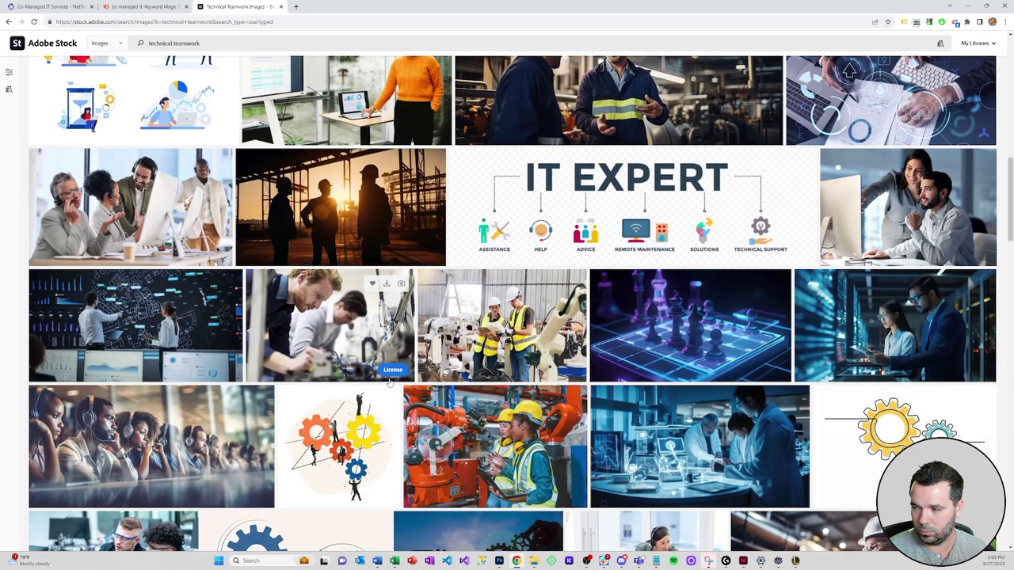
{"action": "scroll", "coordinate": [388, 383], "scroll_direction": "down", "scroll_amount": 2}
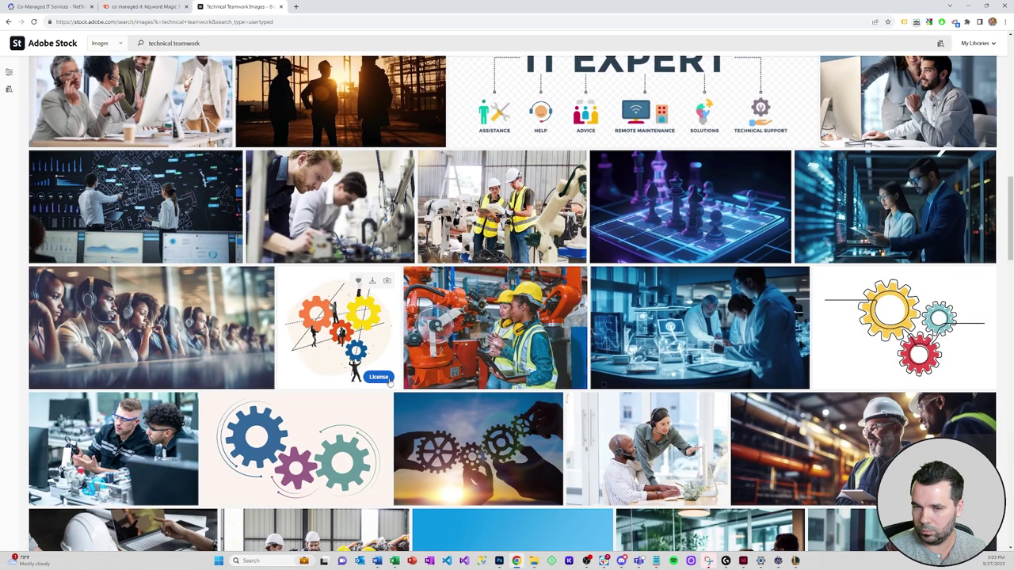
{"action": "scroll", "coordinate": [389, 383], "scroll_direction": "down", "scroll_amount": 1}
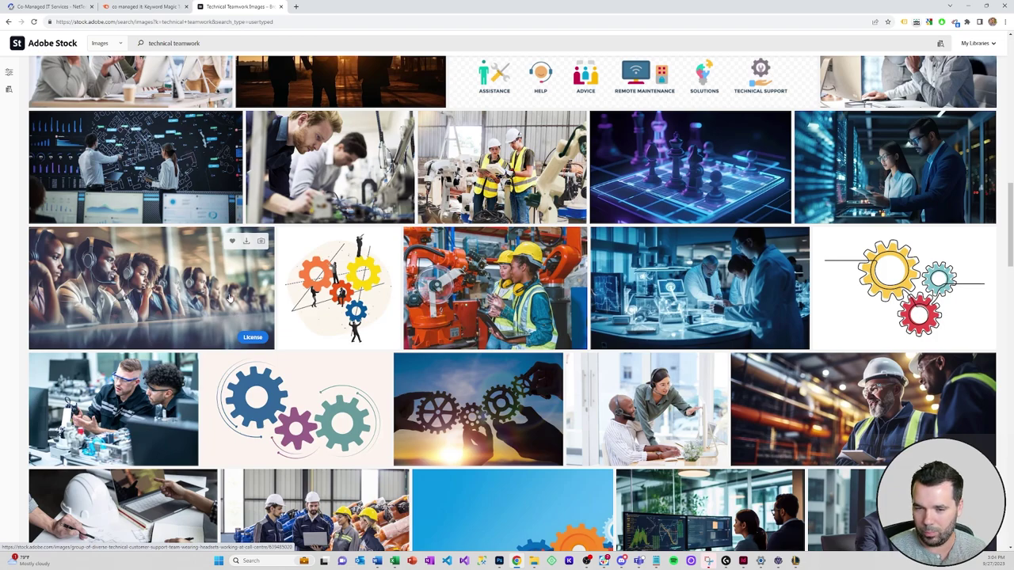
{"action": "scroll", "coordinate": [238, 298], "scroll_direction": "down", "scroll_amount": 3}
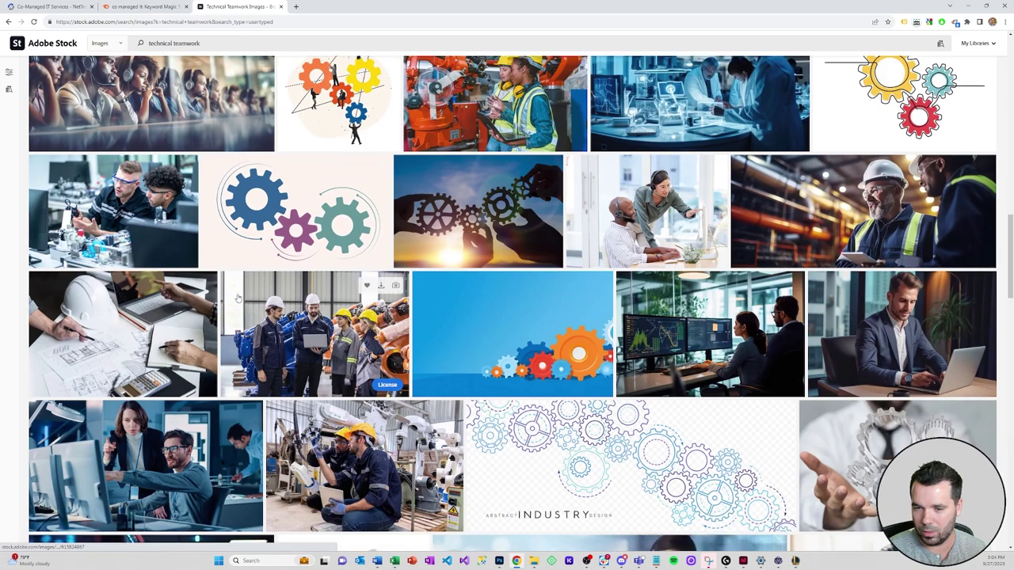
License the stock image of the call-center team wearing headsets, and close the Adobe Stock tab.
{"action": "scroll", "coordinate": [237, 297], "scroll_direction": "up", "scroll_amount": 3}
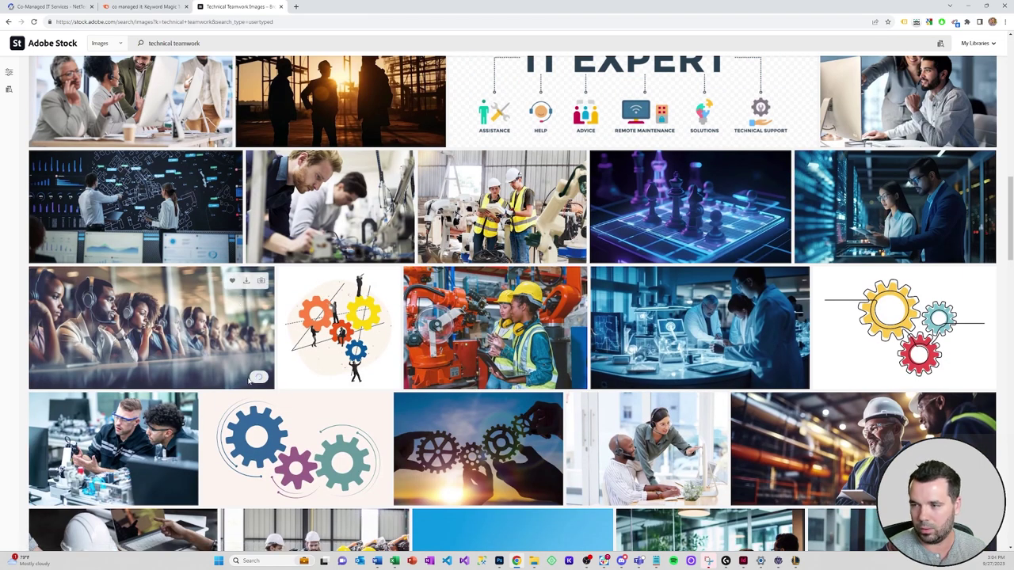
{"action": "left_click", "coordinate": [253, 378]}
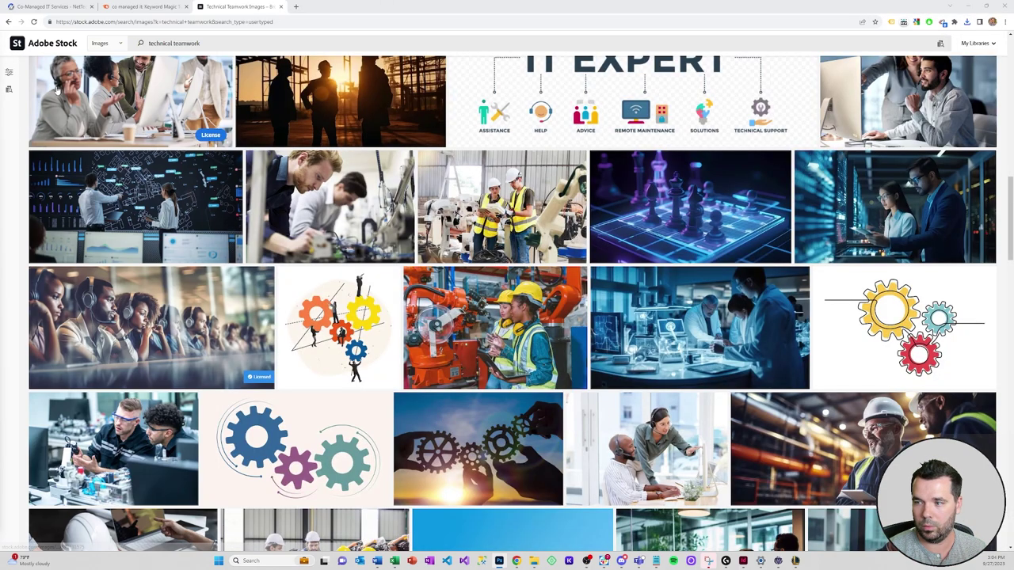
{"action": "left_click", "coordinate": [280, 7]}
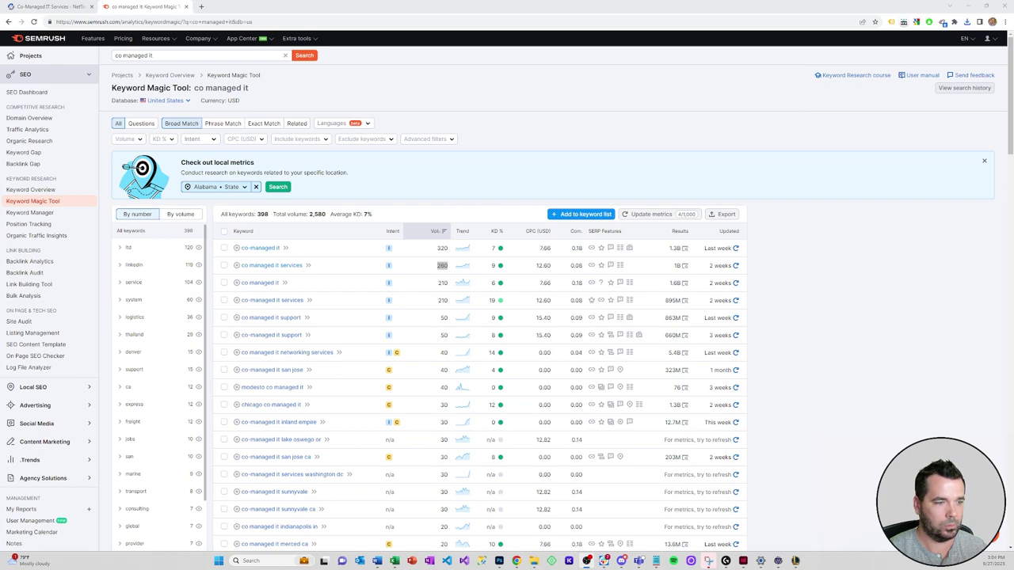
Switch to Photoshop, where the licensed headset team image is open, and maximize its window.
{"action": "key", "text": "alt+Tab"}
{"action": "key", "text": "alt+Tab"}
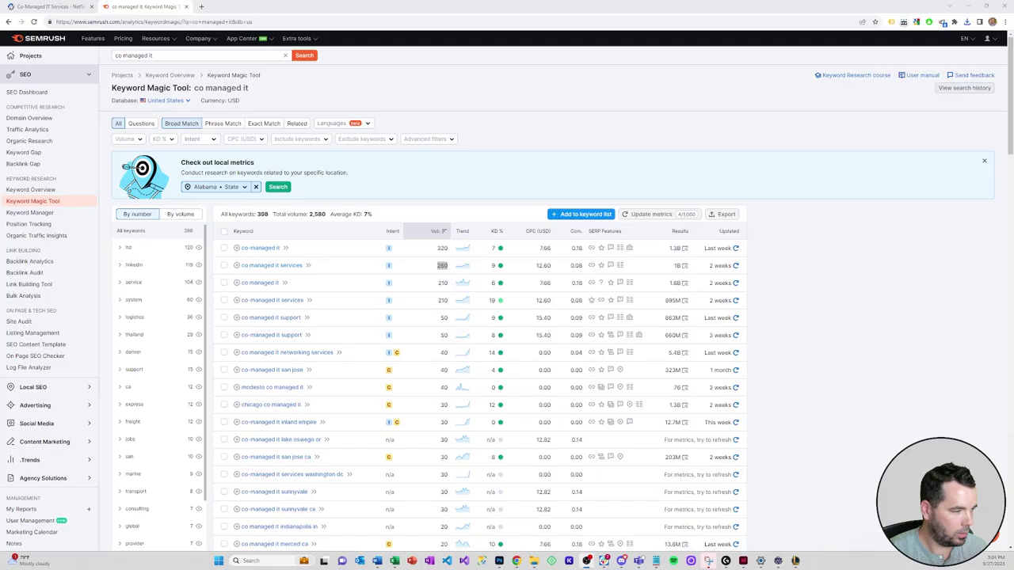
{"action": "key", "text": "alt+Tab"}
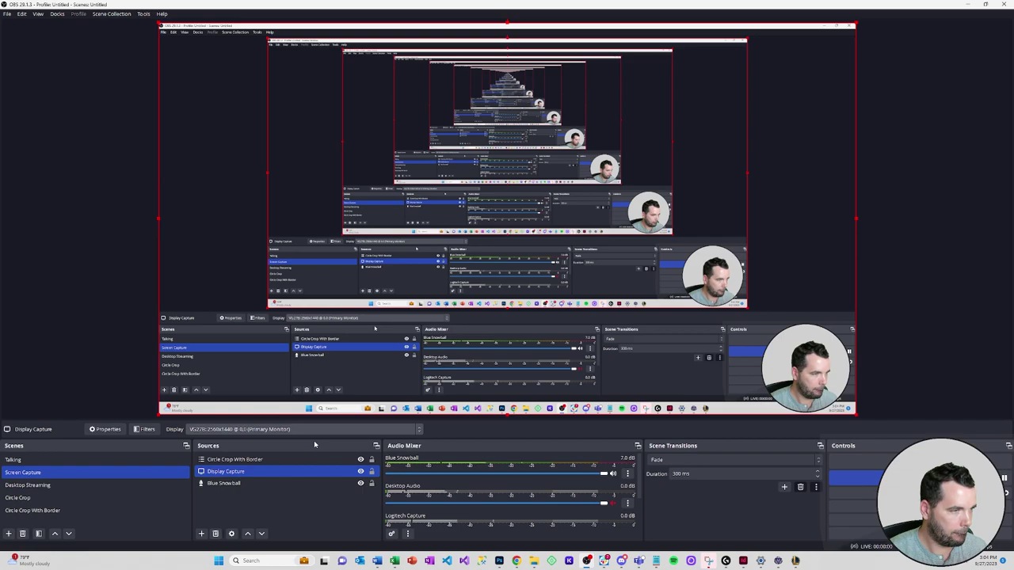
{"action": "left_click", "coordinate": [966, 6]}
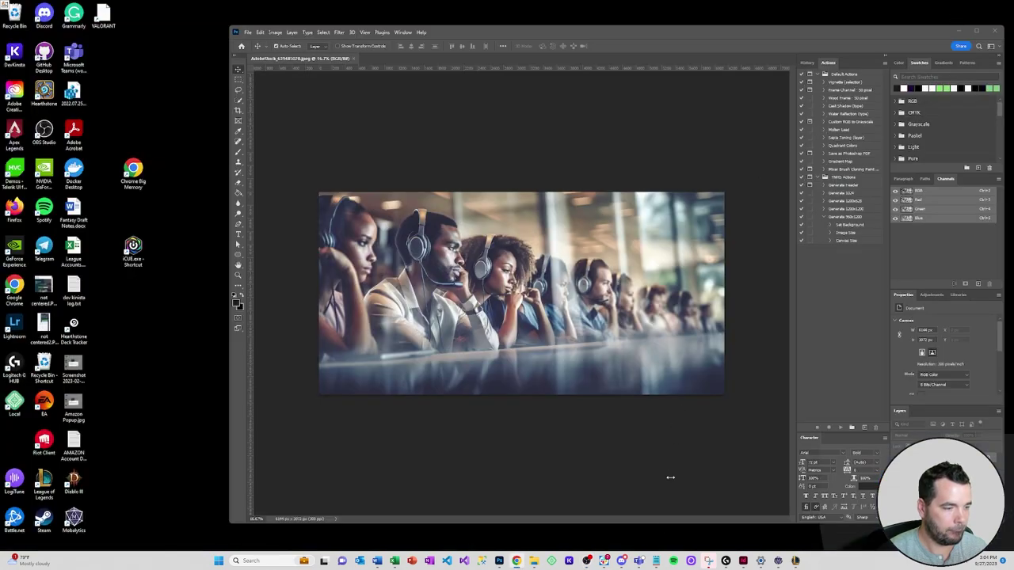
{"action": "left_click", "coordinate": [587, 561]}
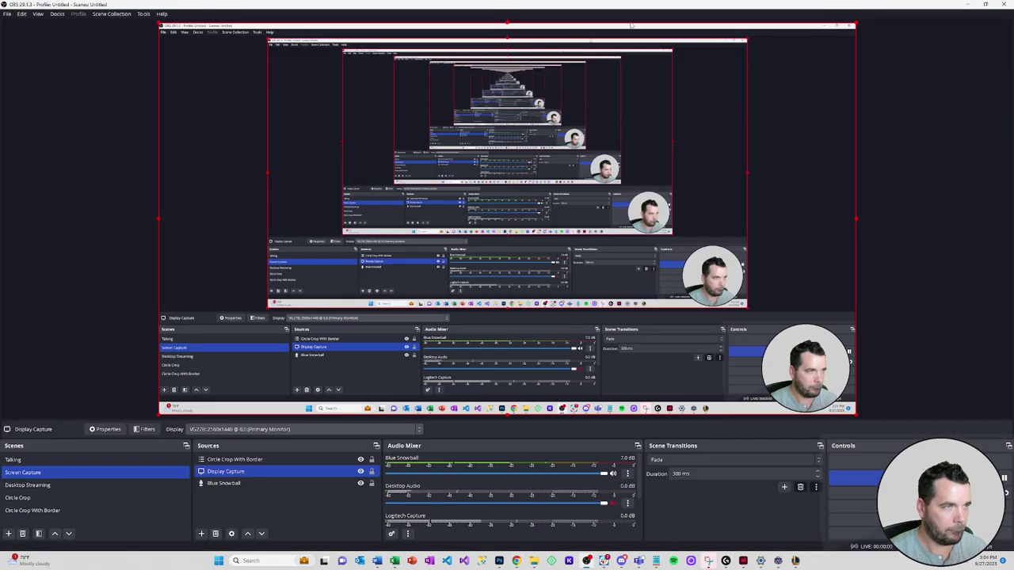
{"action": "left_click", "coordinate": [587, 561]}
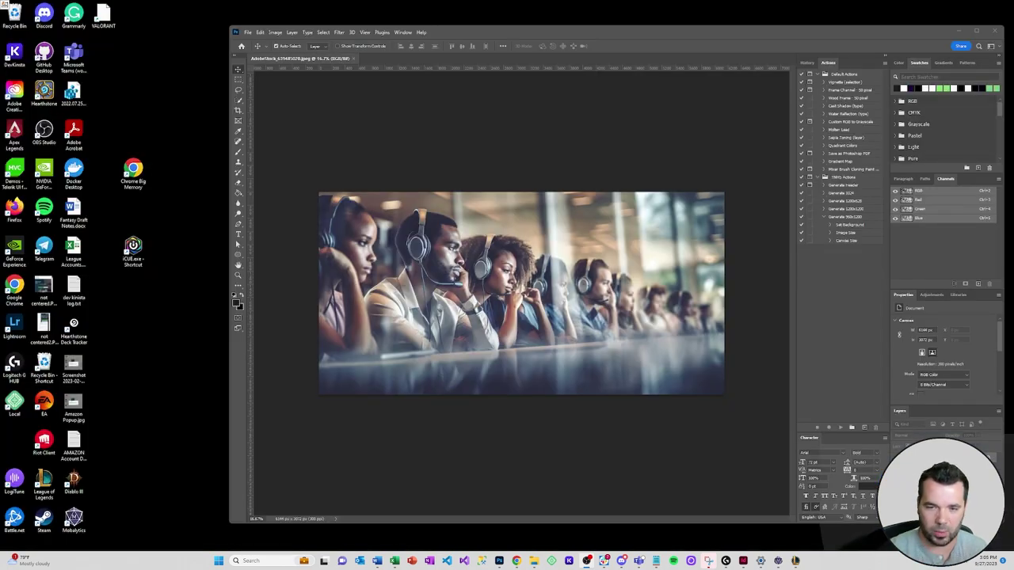
{"action": "left_click", "coordinate": [977, 32]}
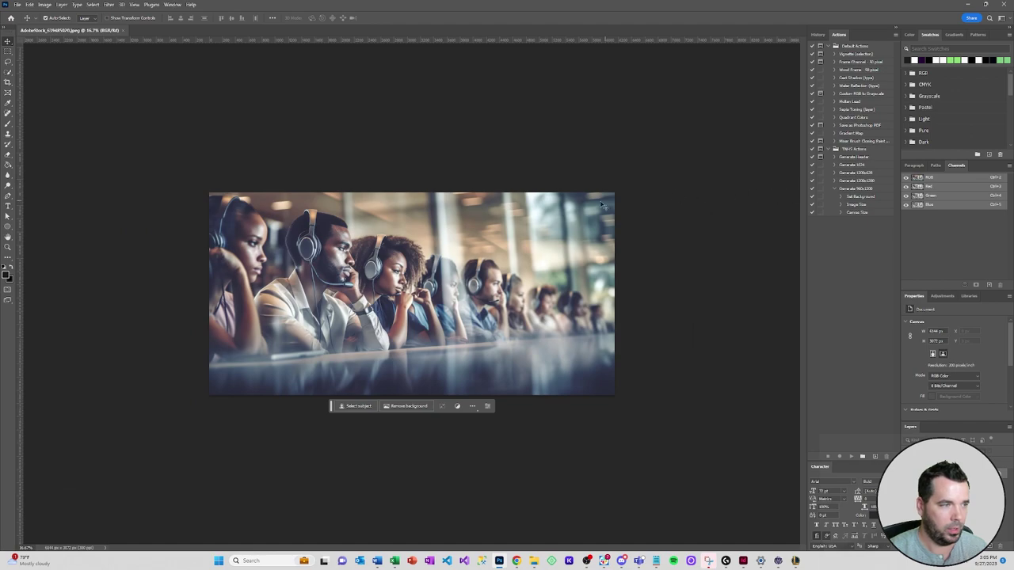
Expand the Generate Header action and inspect its Set Background and Image Size steps.
{"action": "left_click", "coordinate": [857, 158]}
{"action": "left_click", "coordinate": [836, 160]}
{"action": "left_click", "coordinate": [842, 165]}
{"action": "left_click", "coordinate": [842, 165]}
{"action": "left_click", "coordinate": [841, 173]}
{"action": "left_click", "coordinate": [841, 173]}
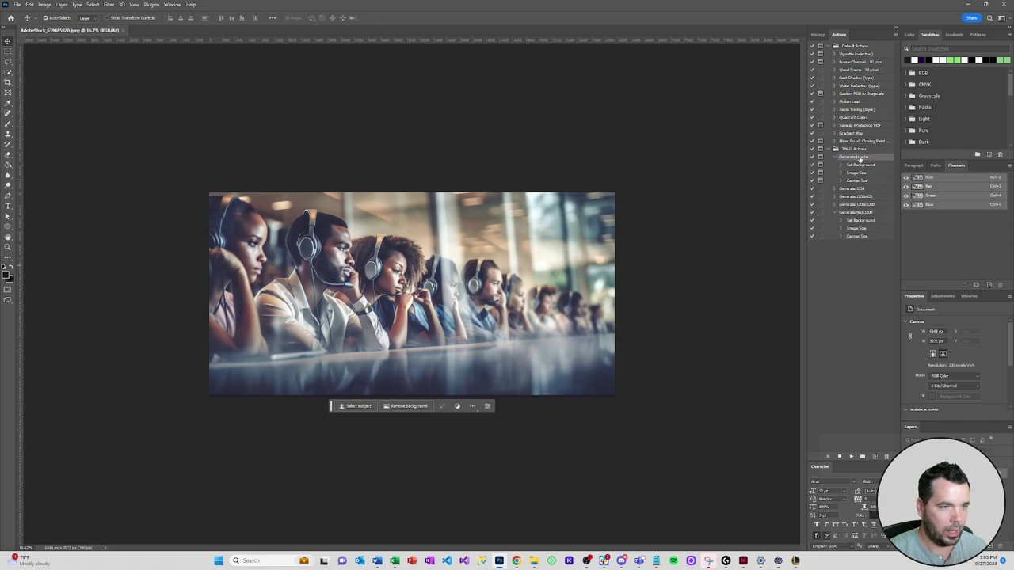
Run the Generate Header action on the image, accepting the new layer, the resize and the 1920 × 1080 pixel canvas.
{"action": "left_click", "coordinate": [851, 458]}
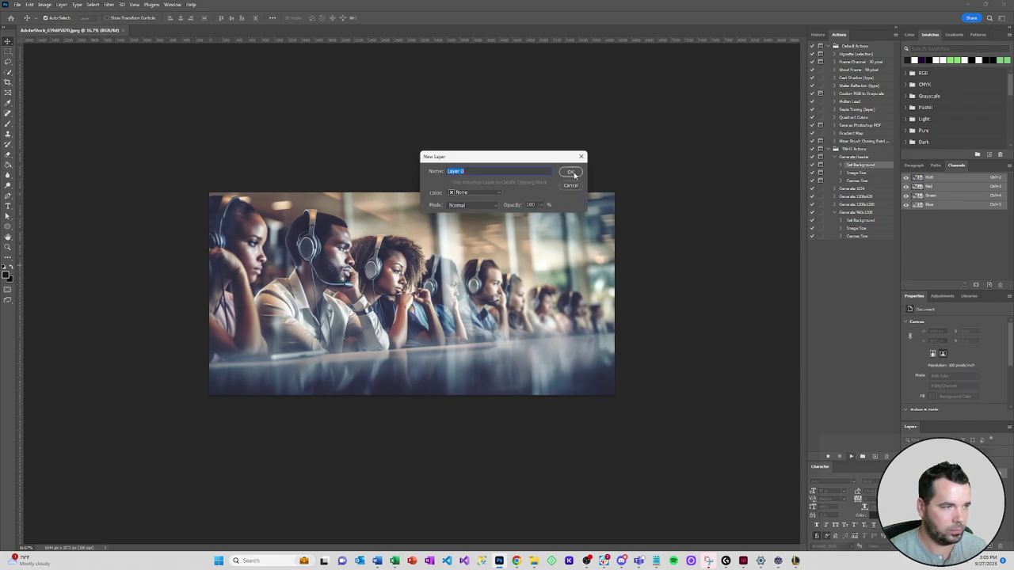
{"action": "left_click", "coordinate": [571, 172]}
{"action": "left_click", "coordinate": [827, 316]}
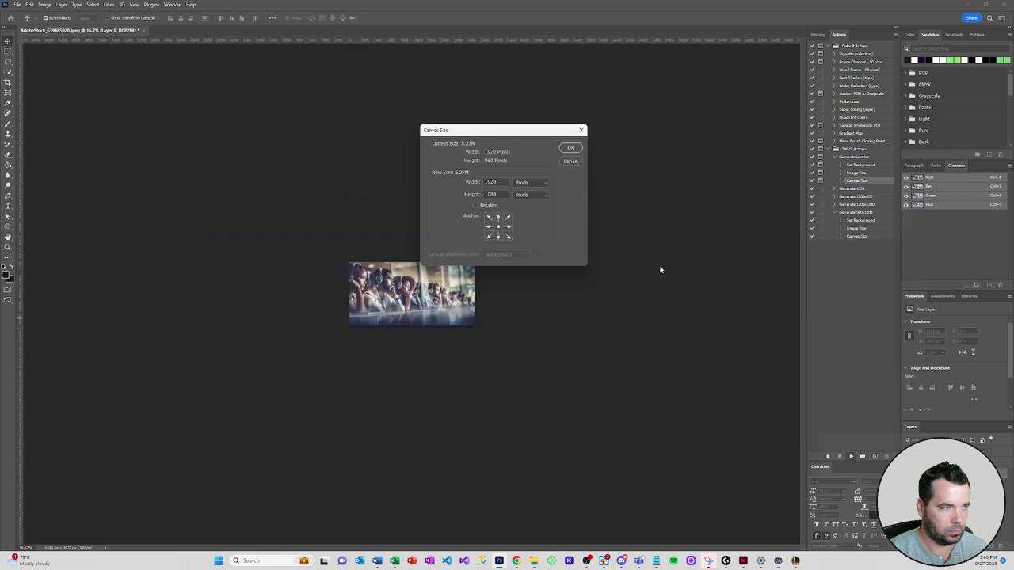
{"action": "left_click", "coordinate": [570, 148]}
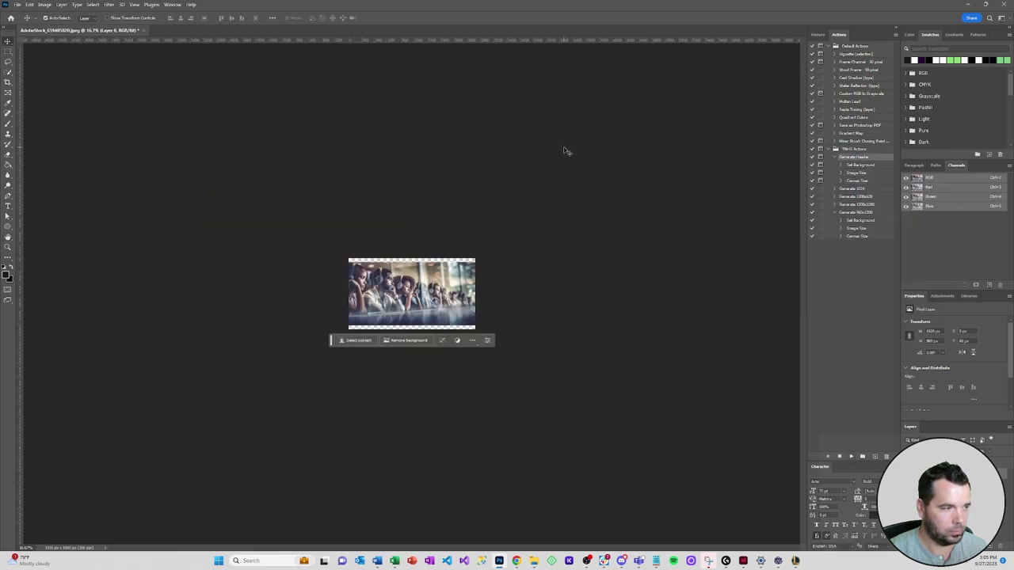
Undo the Generate Header changes to restore the image's original size and background.
{"action": "key", "text": "ctrl+z"}
{"action": "key", "text": "ctrl+z"}
{"action": "key", "text": "ctrl+z"}
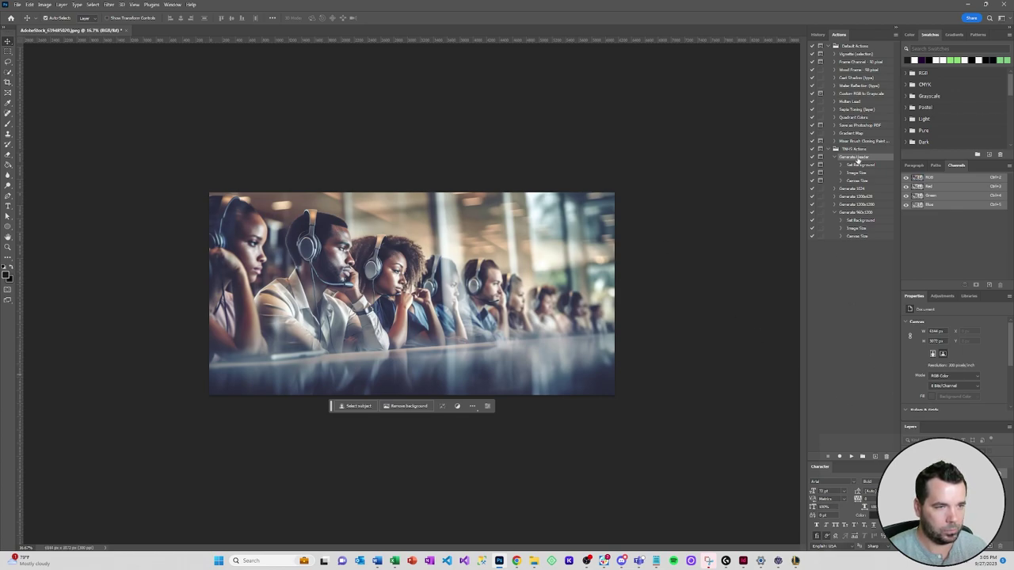
Run Generate Header again, accepting Layer 0, the 1920 × 960 pixel image size and the canvas size.
{"action": "left_click", "coordinate": [852, 456]}
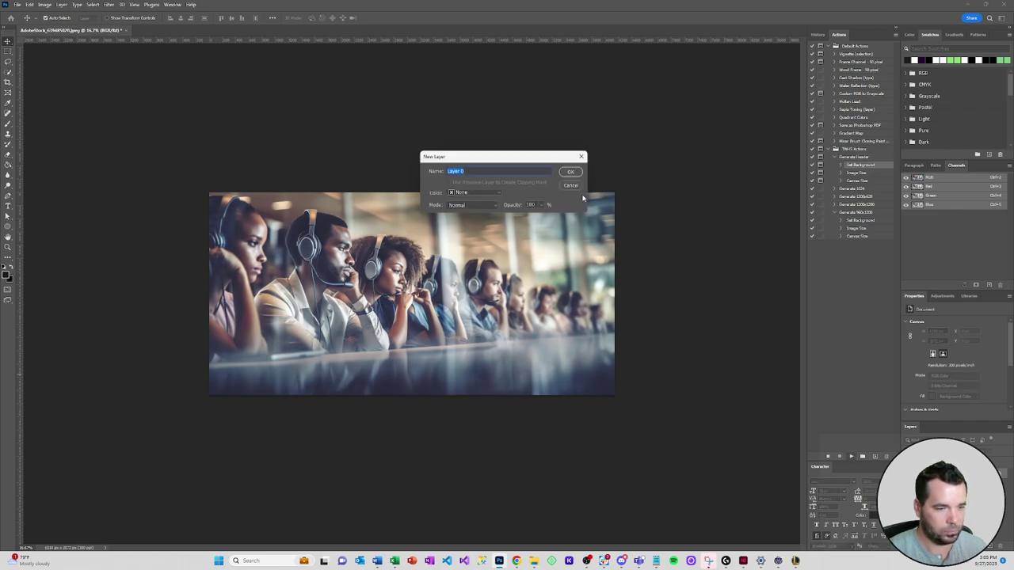
{"action": "left_click", "coordinate": [576, 171]}
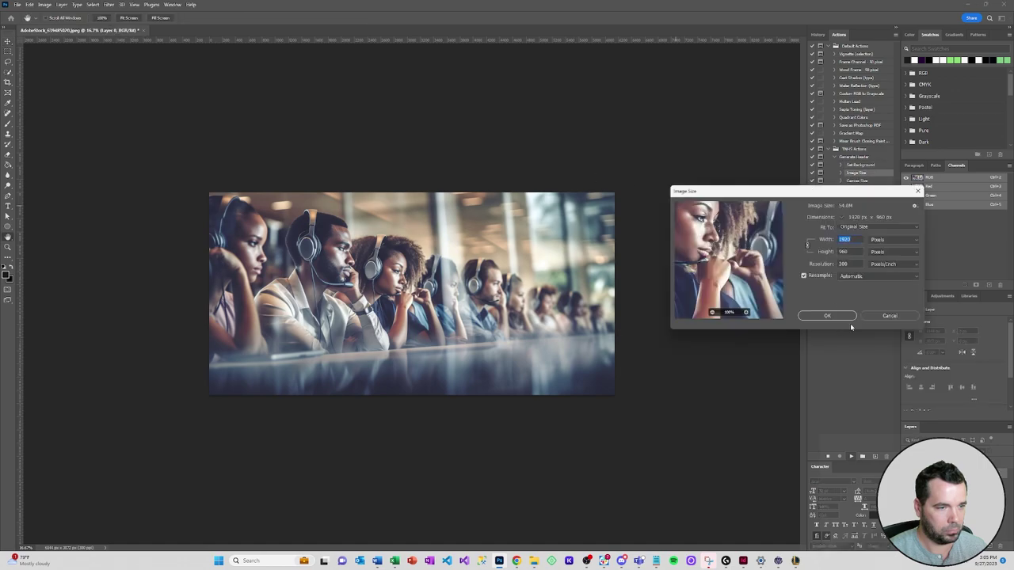
{"action": "left_click", "coordinate": [838, 317]}
{"action": "left_click", "coordinate": [565, 146]}
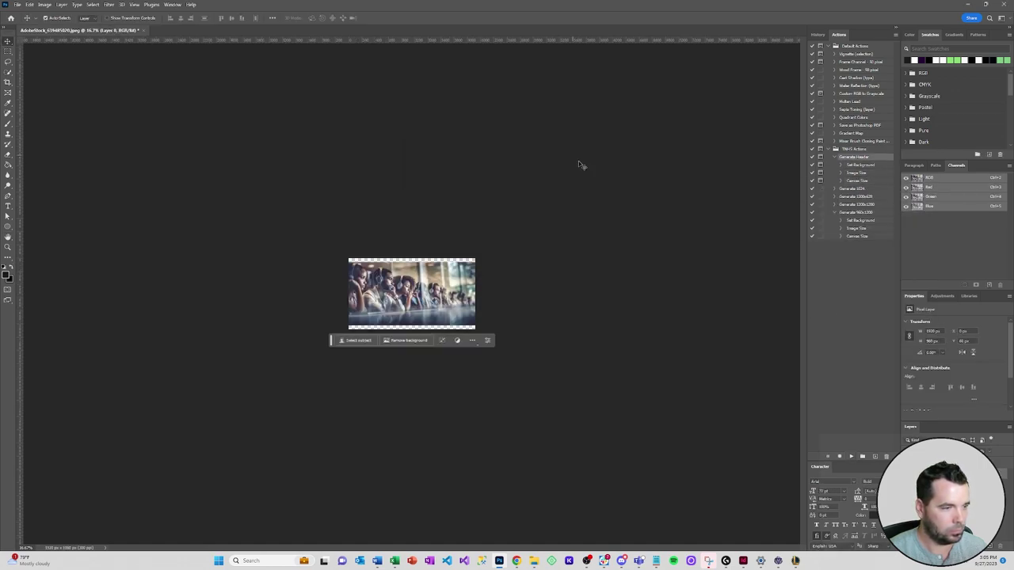
Open the canvas size settings and cancel them, try nudging the picture, and undo the second Generate Header run.
{"action": "left_click", "coordinate": [45, 5]}
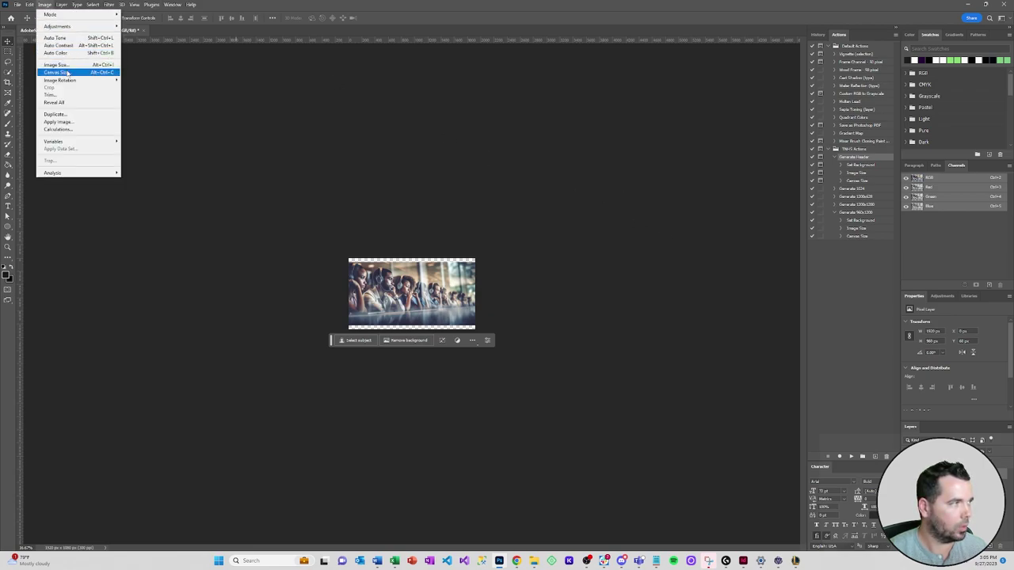
{"action": "left_click", "coordinate": [67, 73]}
{"action": "left_click", "coordinate": [571, 161]}
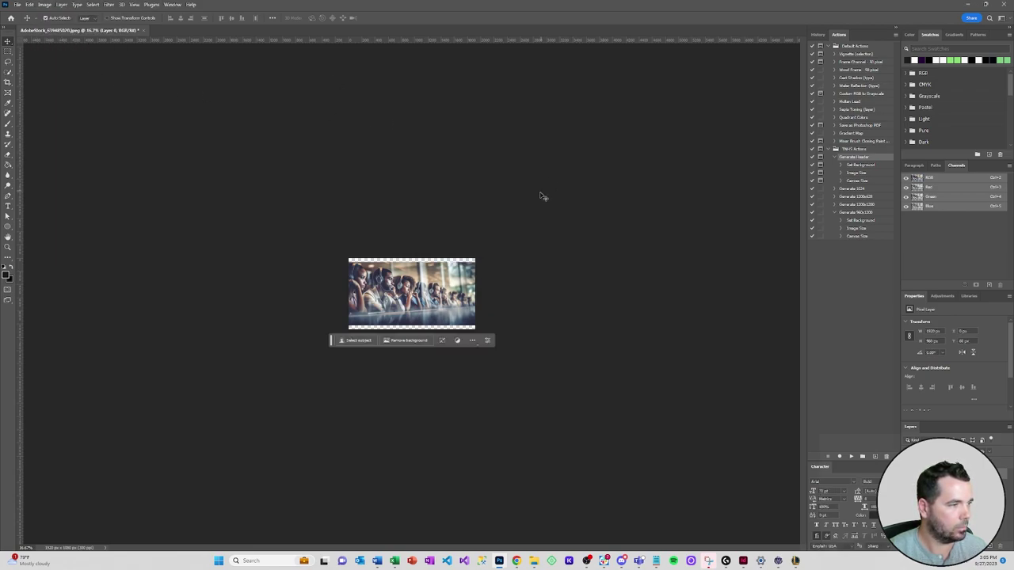
{"action": "left_click_drag", "start_coordinate": [415, 296], "coordinate": [408, 290]}
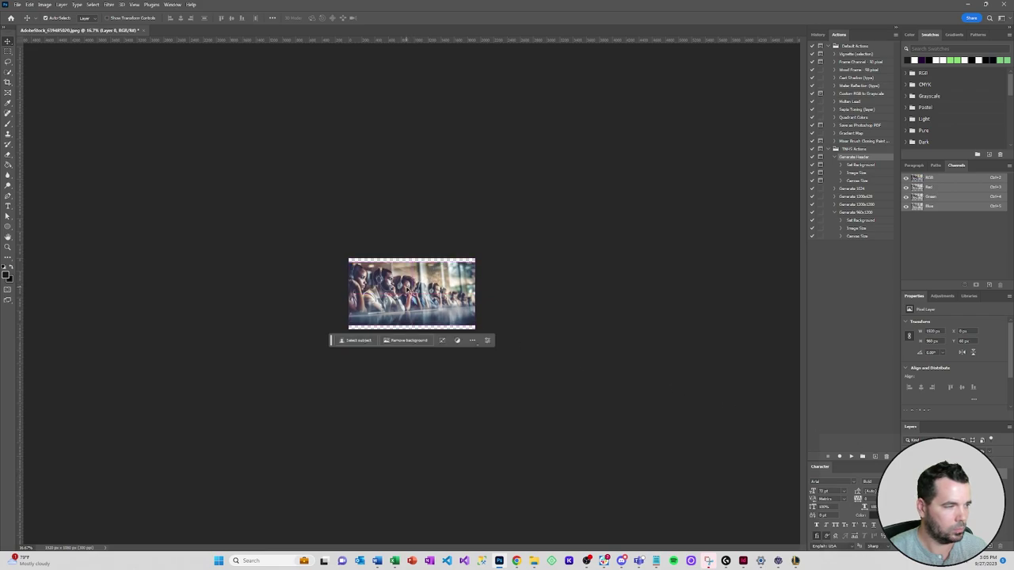
{"action": "key", "text": "ctrl+z"}
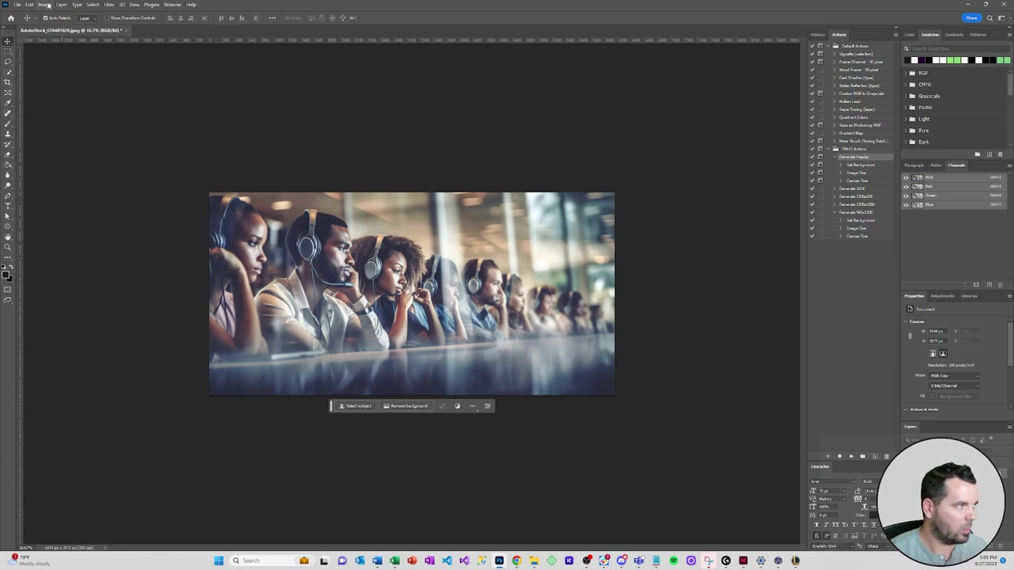
Convert the background into an editable layer named Layer 0 and resize the image proportionally to a height of 1080 pixels.
{"action": "double_click", "coordinate": [935, 453]}
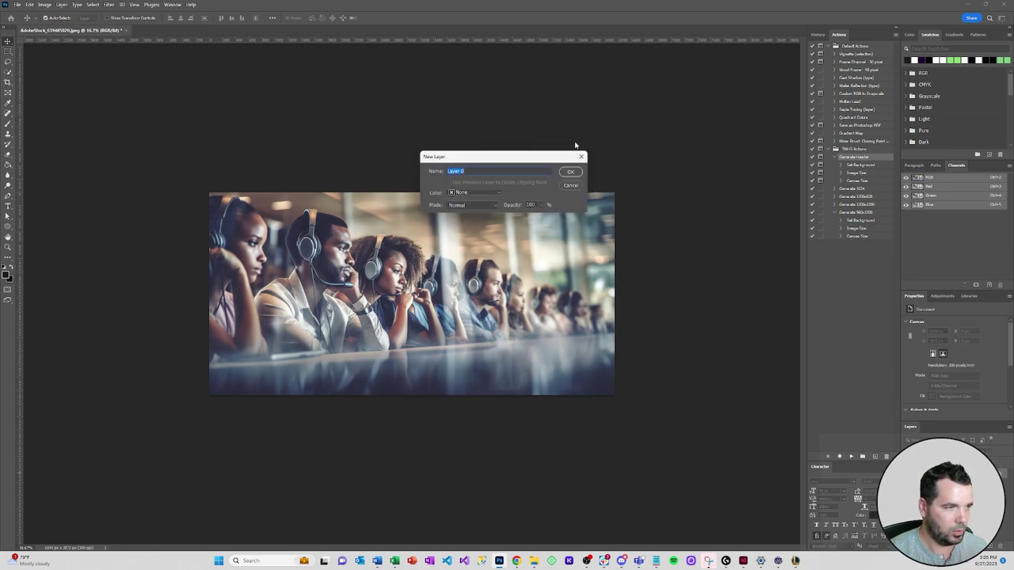
{"action": "left_click", "coordinate": [572, 172]}
{"action": "left_click", "coordinate": [44, 4]}
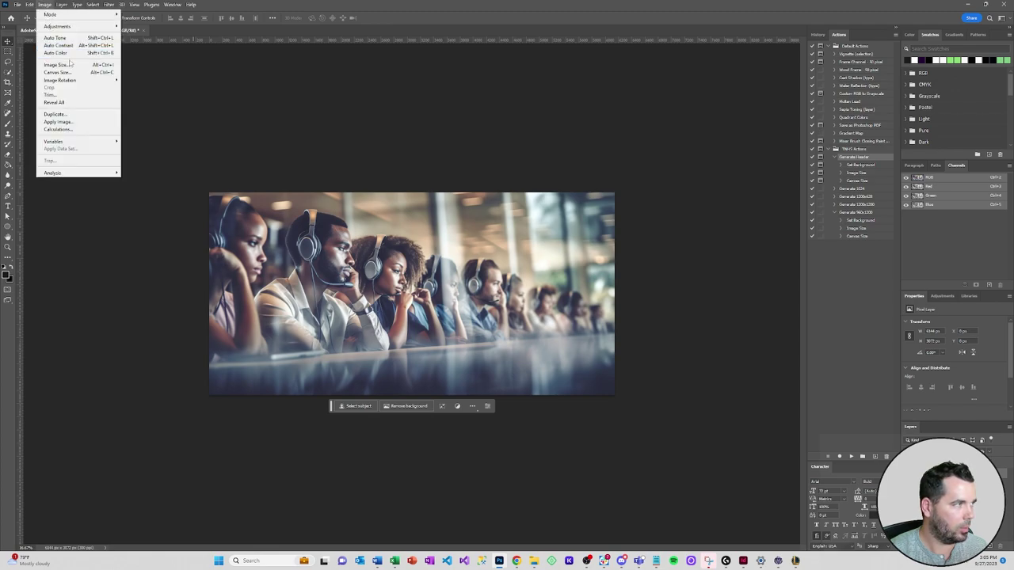
{"action": "left_click", "coordinate": [70, 65]}
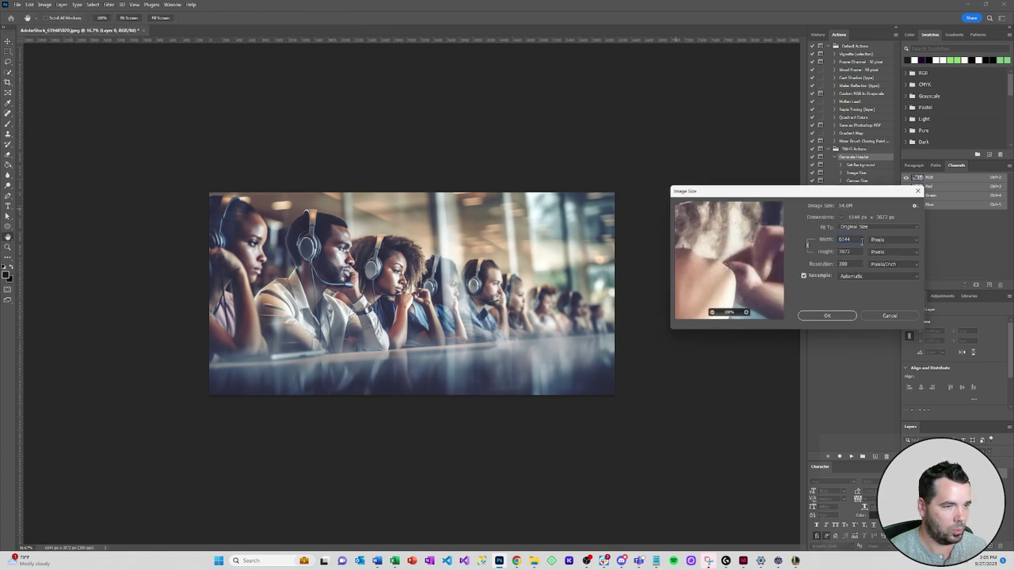
{"action": "type", "text": "1920"}
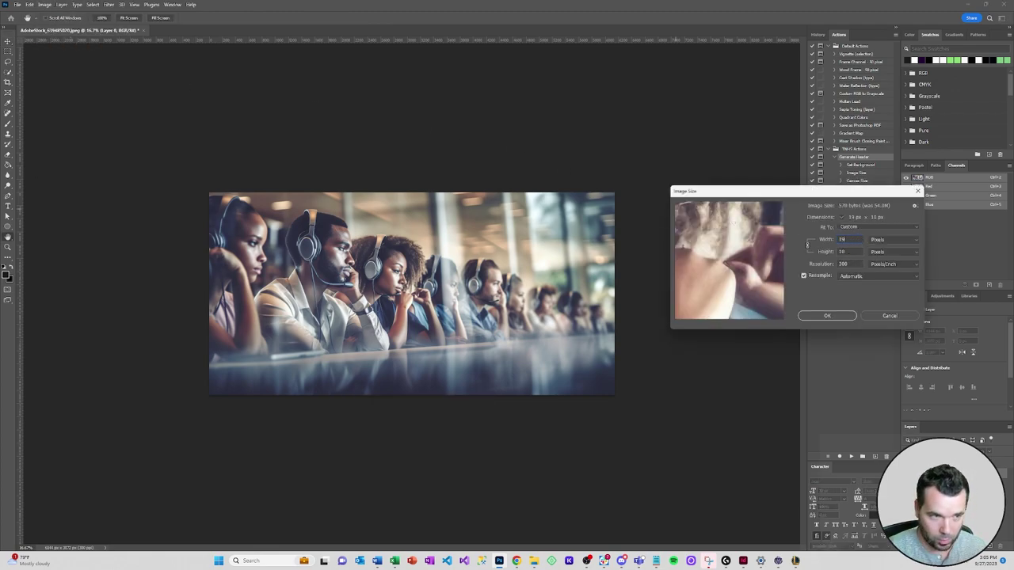
{"action": "double_click", "coordinate": [854, 252]}
{"action": "type", "text": "1080"}
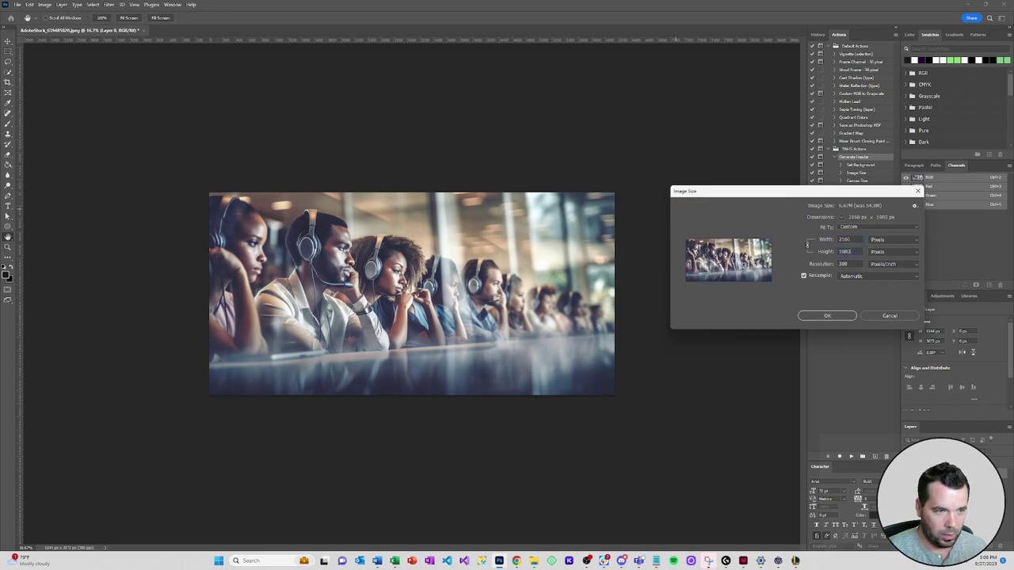
{"action": "left_click", "coordinate": [824, 315]}
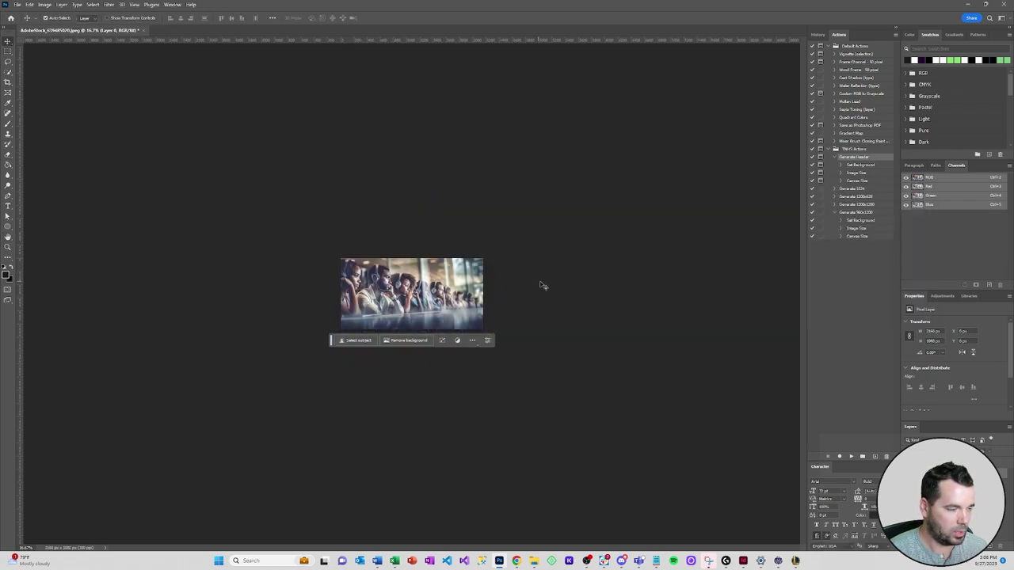
Set the canvas width to 1920 pixels, keeping the centre anchor, and accept the new canvas size.
{"action": "left_click", "coordinate": [44, 5]}
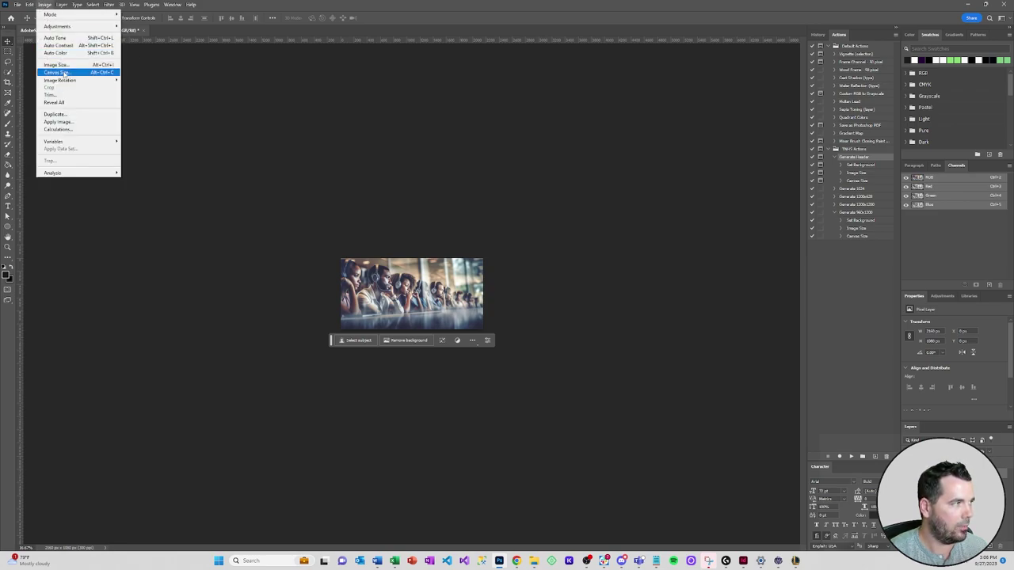
{"action": "left_click", "coordinate": [64, 74]}
{"action": "double_click", "coordinate": [500, 182]}
{"action": "type", "text": "1920"}
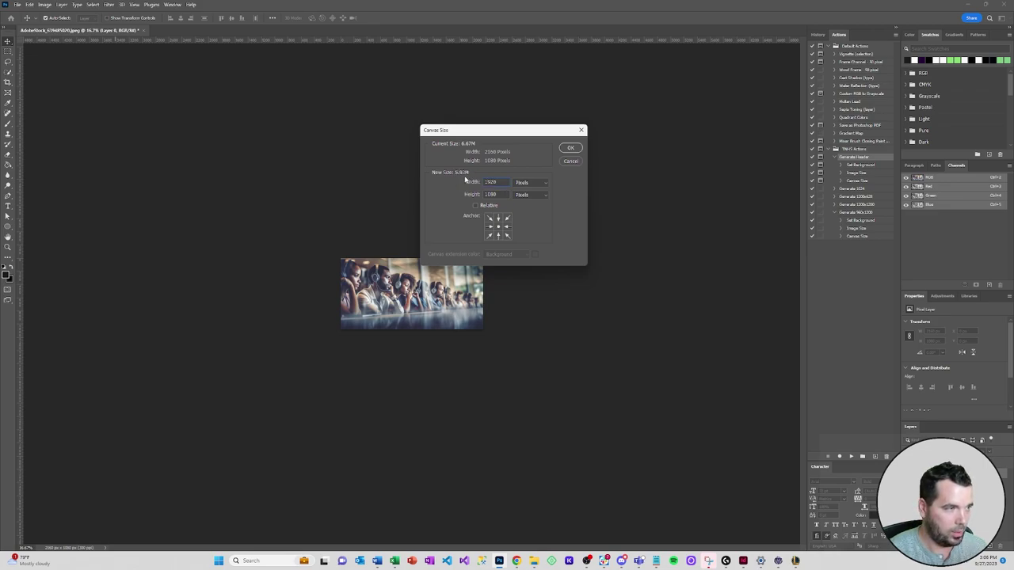
{"action": "left_click", "coordinate": [570, 148]}
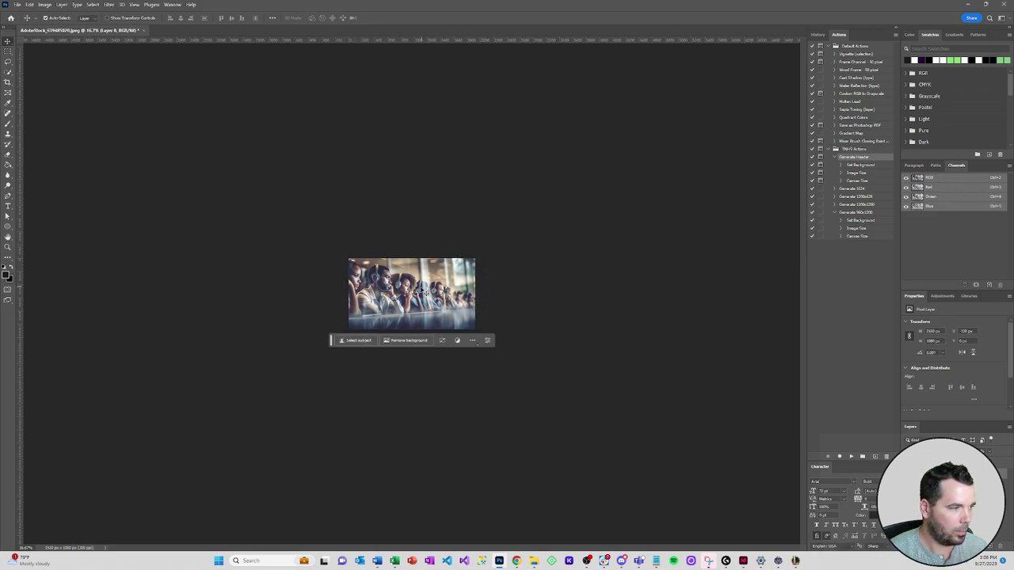
Shift the picture horizontally within the canvas until its right edge meets the canvas's right edge.
{"action": "mouse_move", "coordinate": [429, 292]}
{"action": "left_mouse_down"}
{"action": "mouse_move", "coordinate": [413, 287]}
{"action": "mouse_move", "coordinate": [427, 289]}
{"action": "left_mouse_up"}
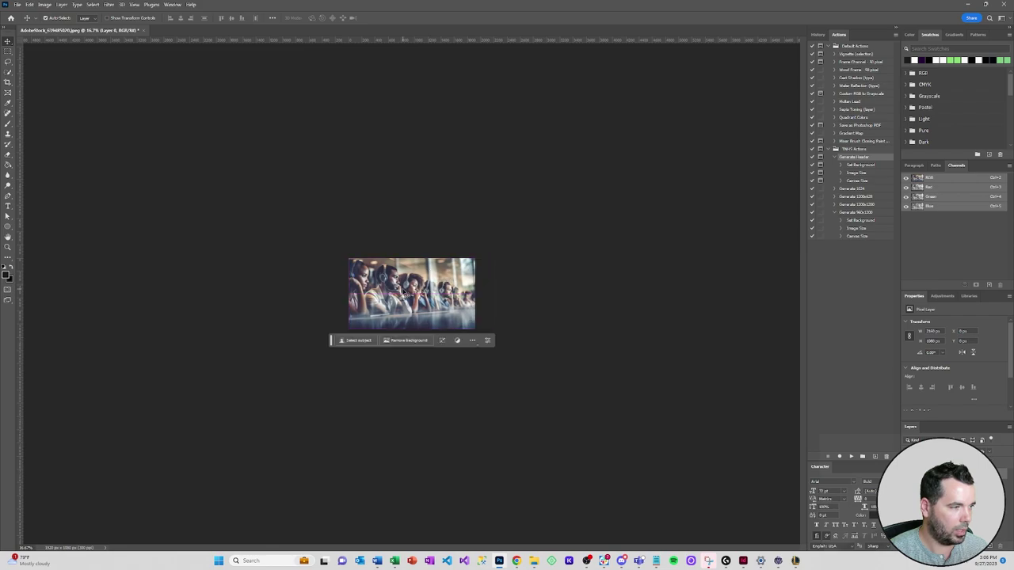
{"action": "key", "text": "ctrl+plus"}
{"action": "key", "text": "ctrl+plus"}
{"action": "key", "text": "ctrl+plus"}
{"action": "key", "text": "ctrl+plus"}
{"action": "scroll", "coordinate": [404, 295], "scroll_direction": "down", "scroll_amount": 1}
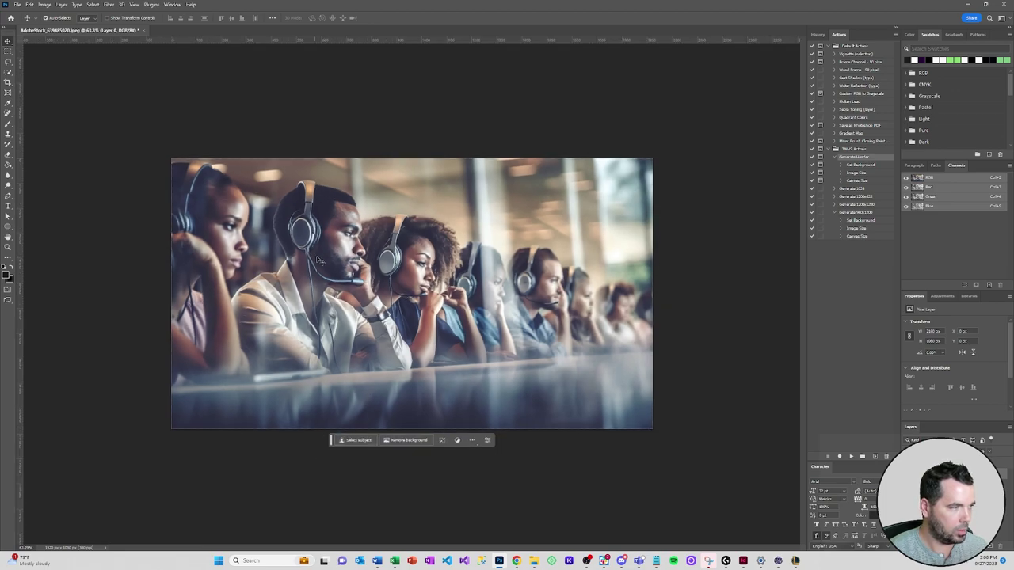
{"action": "left_click_drag", "start_coordinate": [474, 291], "coordinate": [413, 293]}
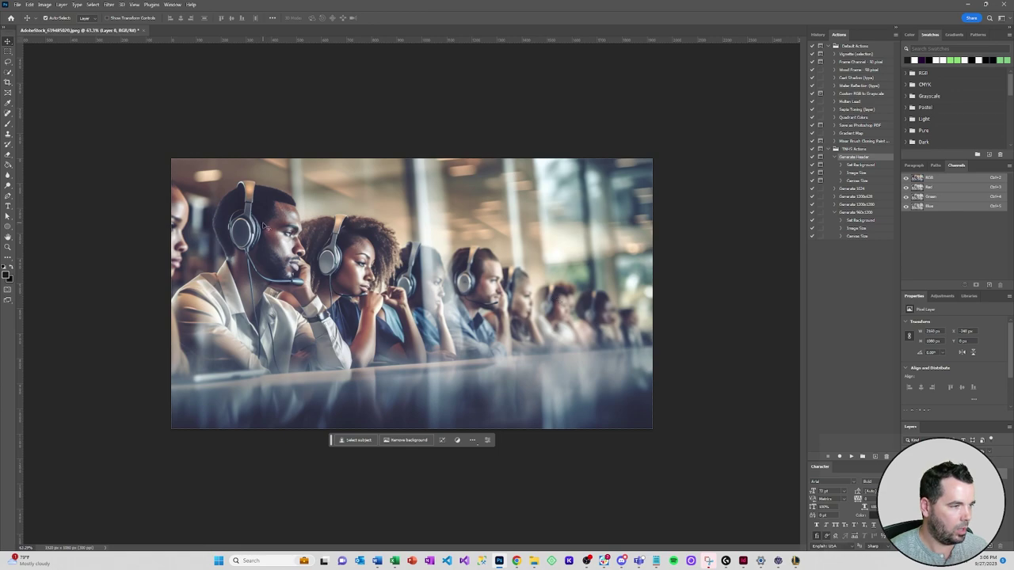
{"action": "mouse_move", "coordinate": [328, 246]}
{"action": "left_mouse_down"}
{"action": "mouse_move", "coordinate": [331, 225]}
{"action": "mouse_move", "coordinate": [329, 245]}
{"action": "left_mouse_up"}
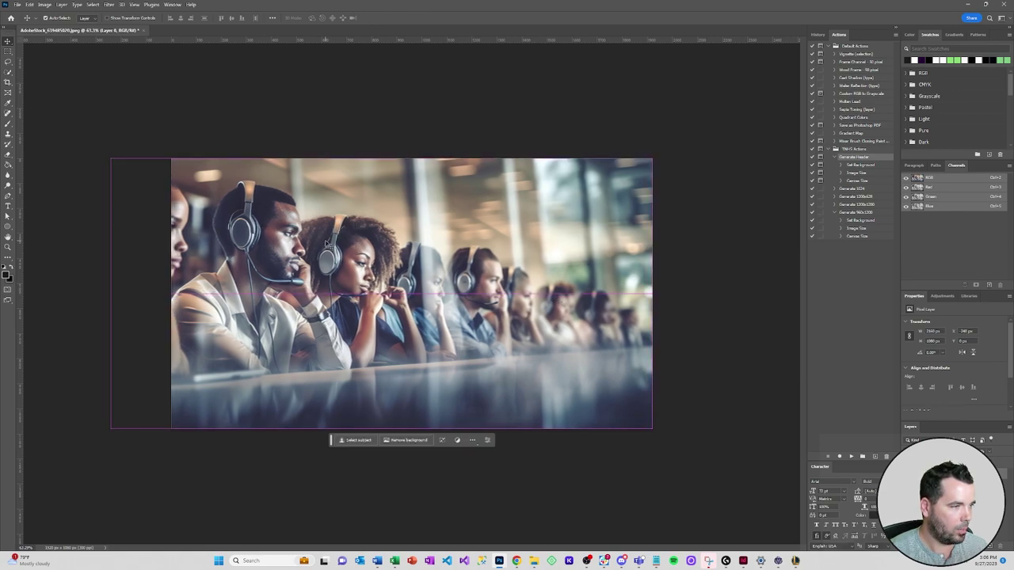
Start saving a copy of the image to the Downloads folder in WebP format.
{"action": "left_click", "coordinate": [17, 4]}
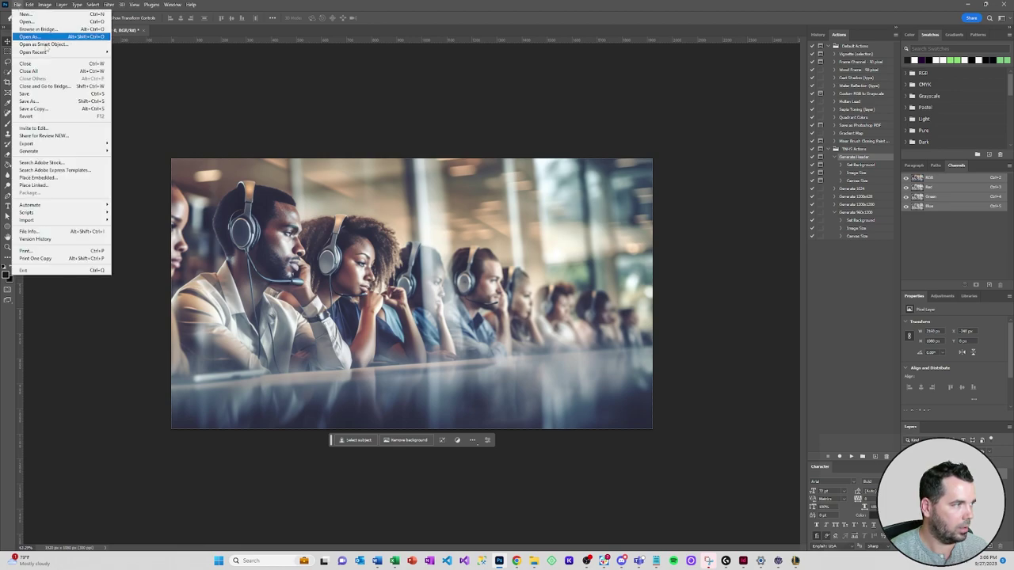
{"action": "left_click", "coordinate": [47, 108]}
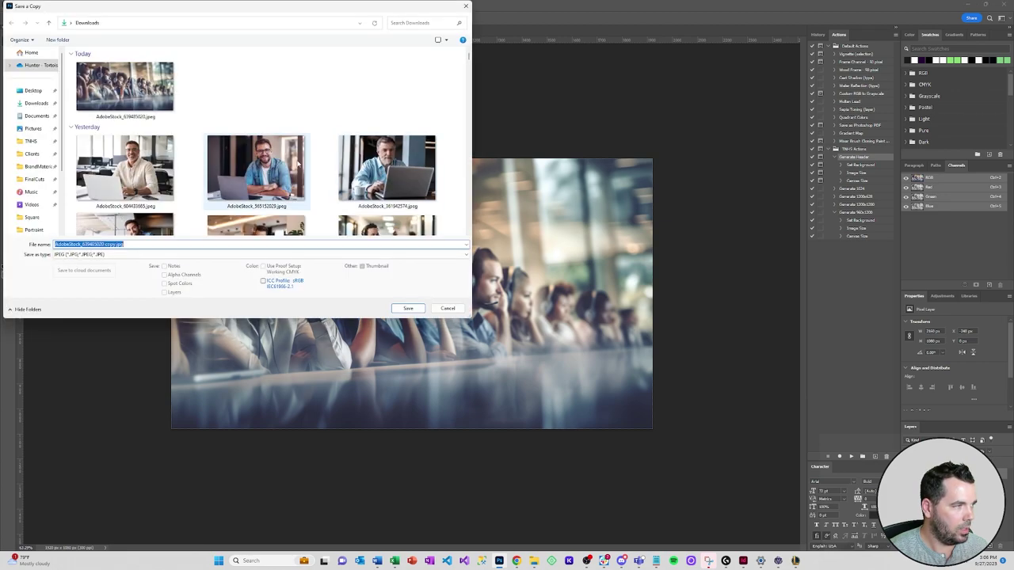
{"action": "left_click", "coordinate": [36, 103]}
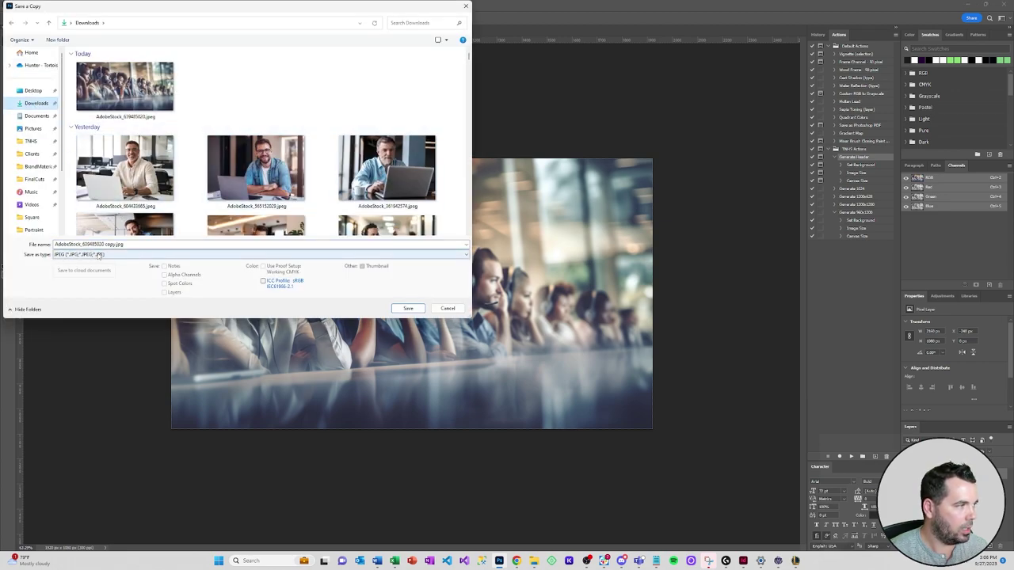
{"action": "left_click", "coordinate": [99, 254]}
{"action": "left_click", "coordinate": [95, 393]}
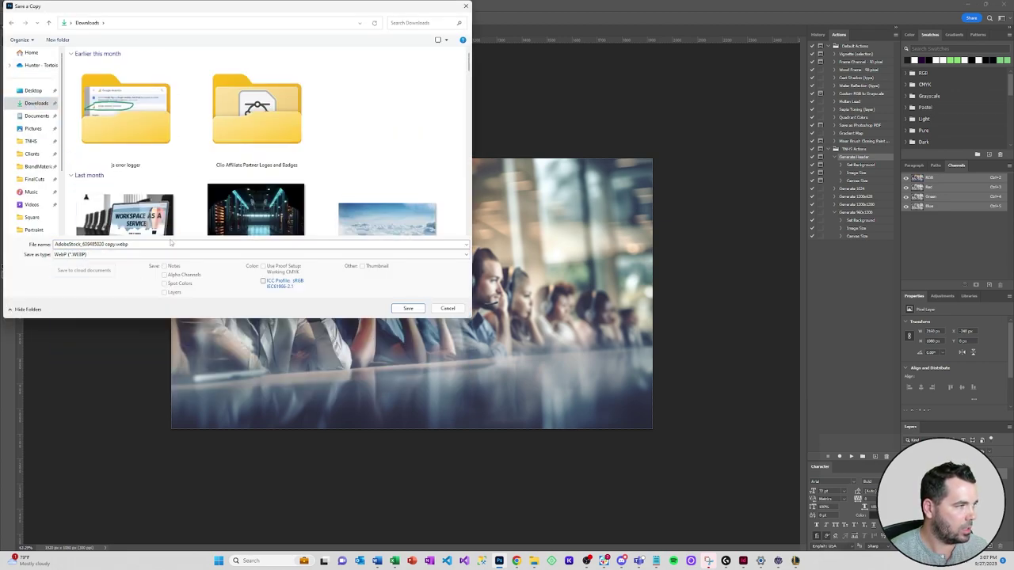
Name the copy "call center employees" and save it with lossy WebP compression.
{"action": "double_click", "coordinate": [135, 245]}
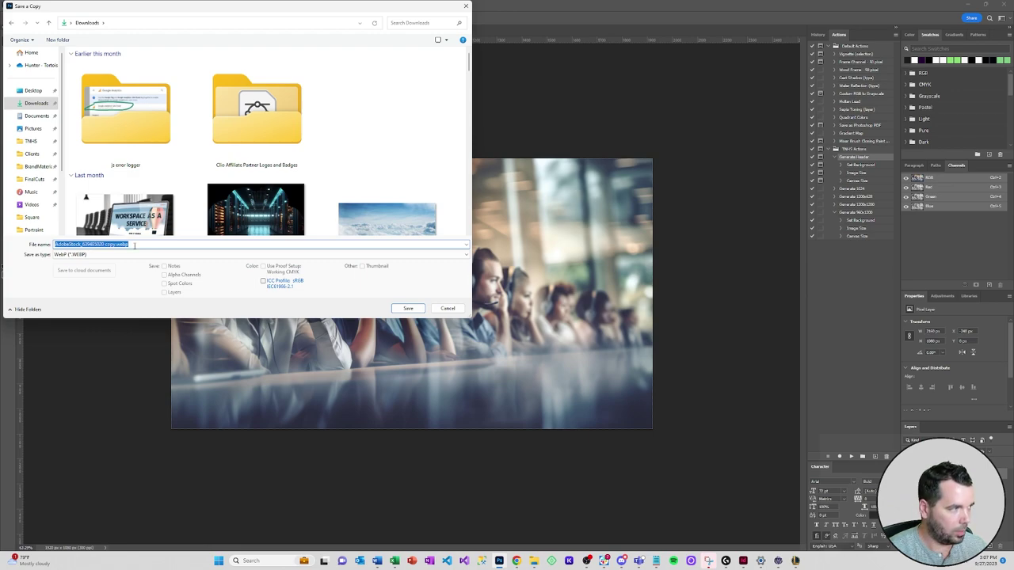
{"action": "type", "text": "call cen"}
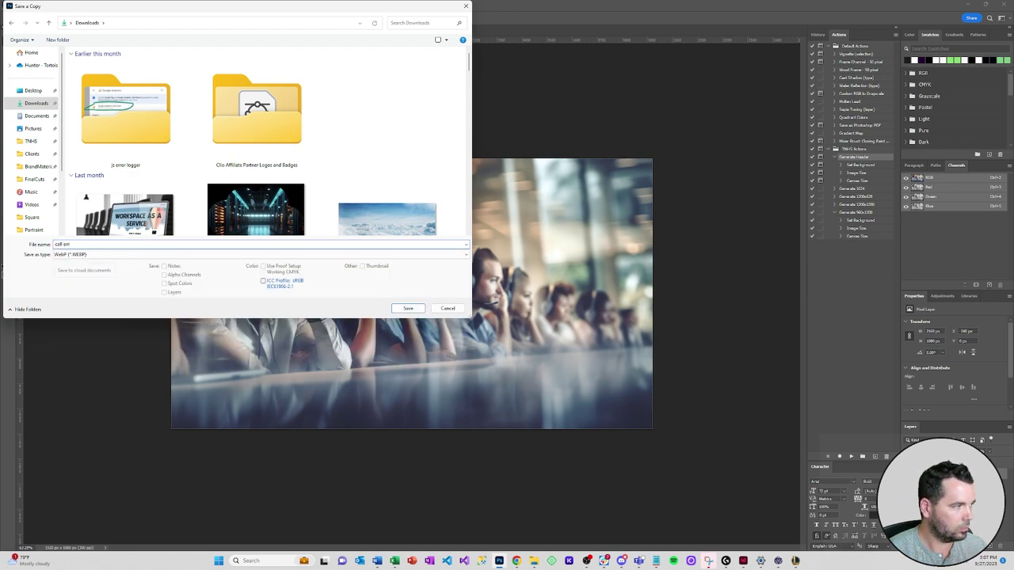
{"action": "key", "text": "BackSpace"}
{"action": "key", "text": "BackSpace"}
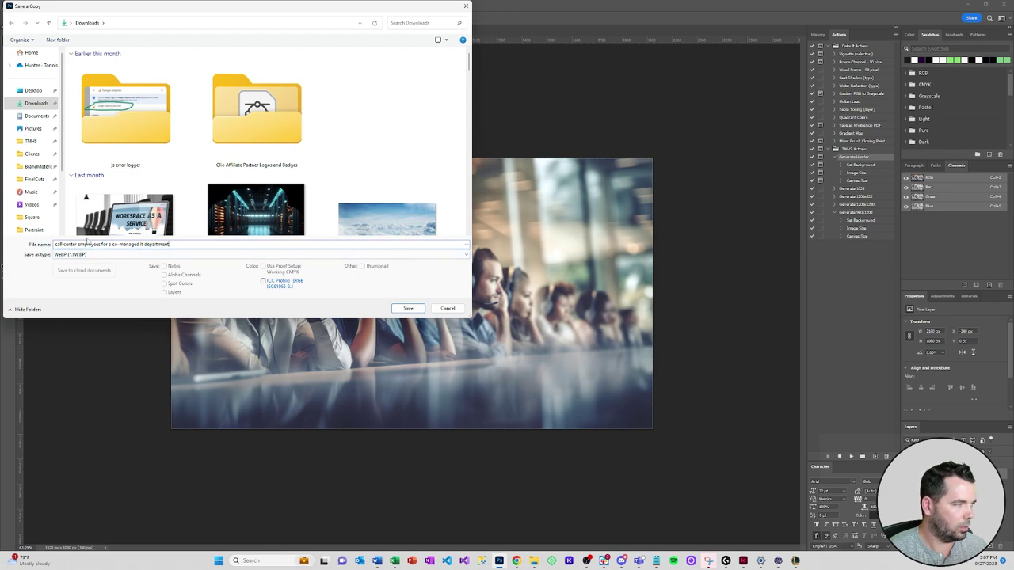
{"action": "left_click_drag", "start_coordinate": [100, 244], "coordinate": [223, 245]}
{"action": "key", "text": "BackSpace"}
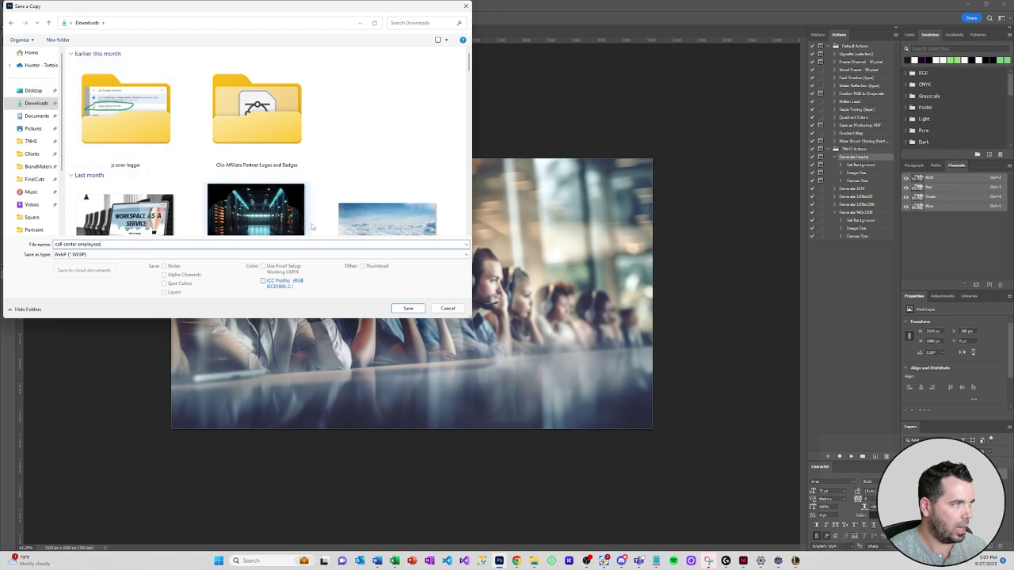
{"action": "left_click", "coordinate": [409, 309]}
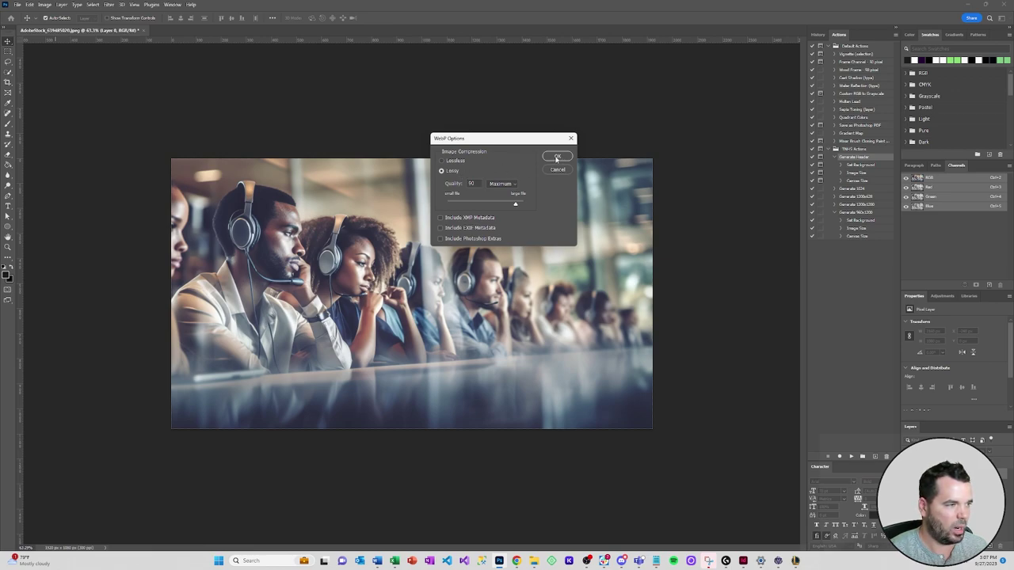
{"action": "left_click", "coordinate": [557, 157]}
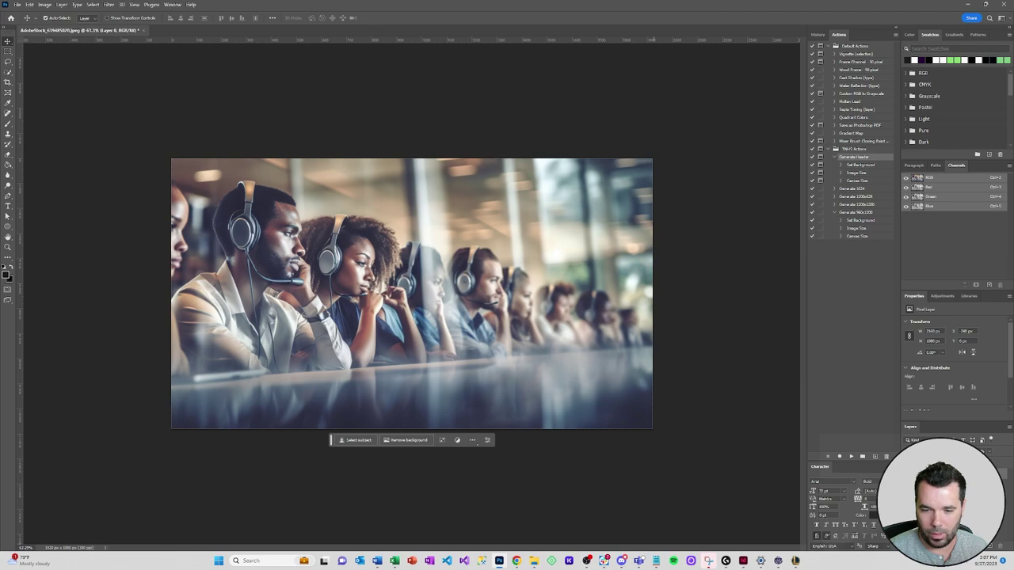
Switch to the Co-Managed IT Services page editor in Chrome and open the hero row's background photo for replacement.
{"action": "left_click", "coordinate": [499, 561]}
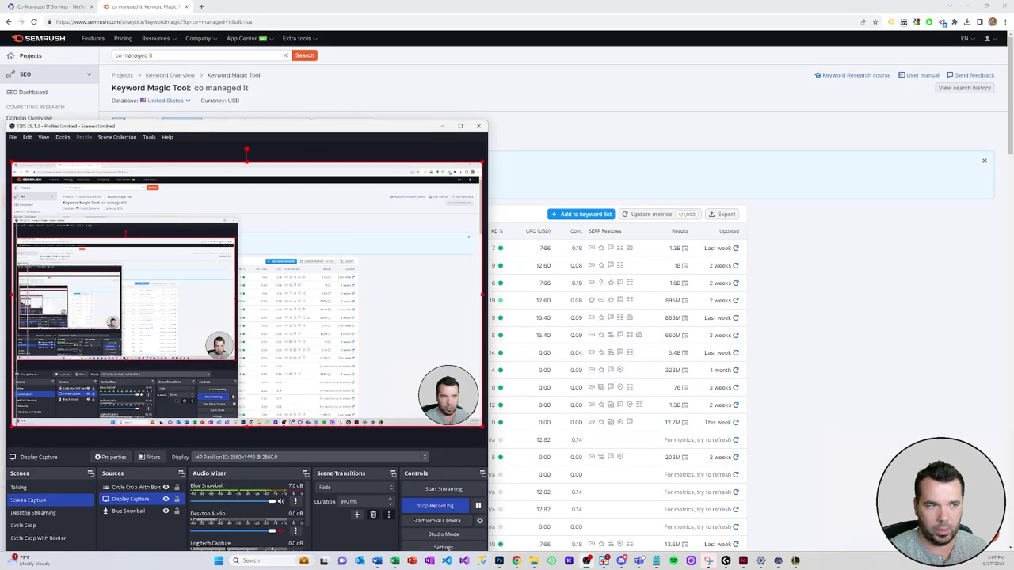
{"action": "key", "text": "ctrl+1"}
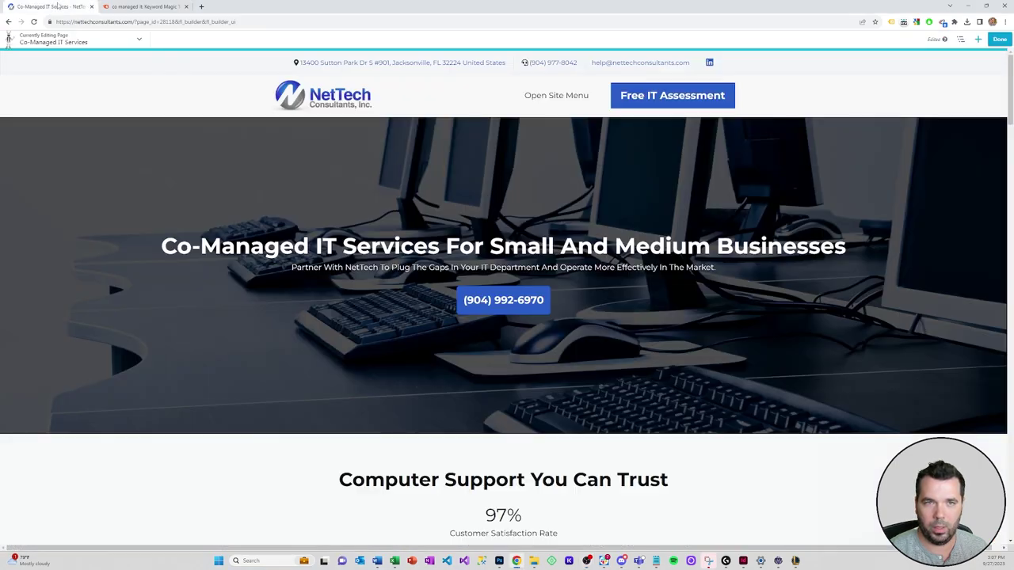
{"action": "left_click", "coordinate": [21, 111]}
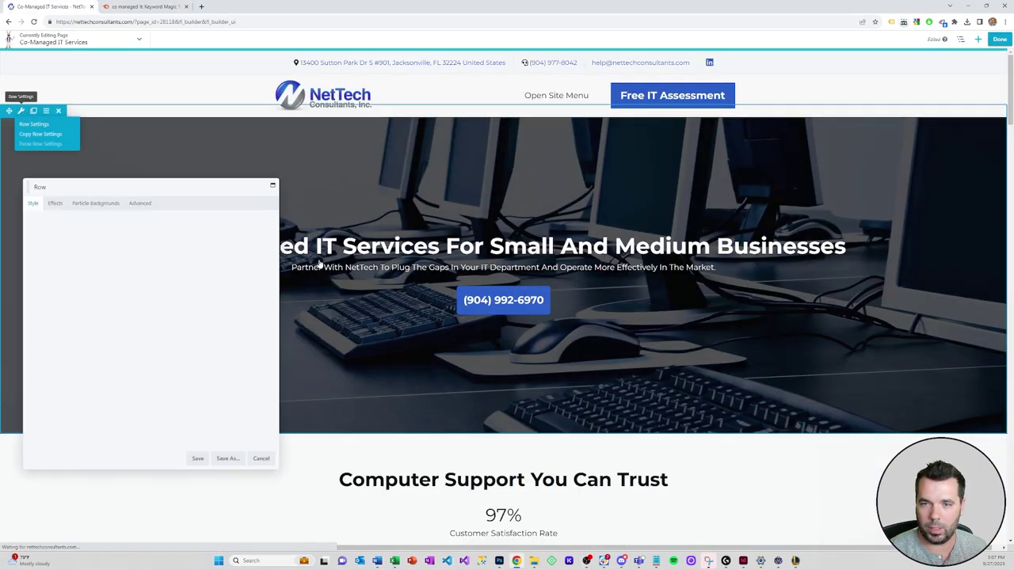
{"action": "scroll", "coordinate": [159, 333], "scroll_direction": "down", "scroll_amount": 10}
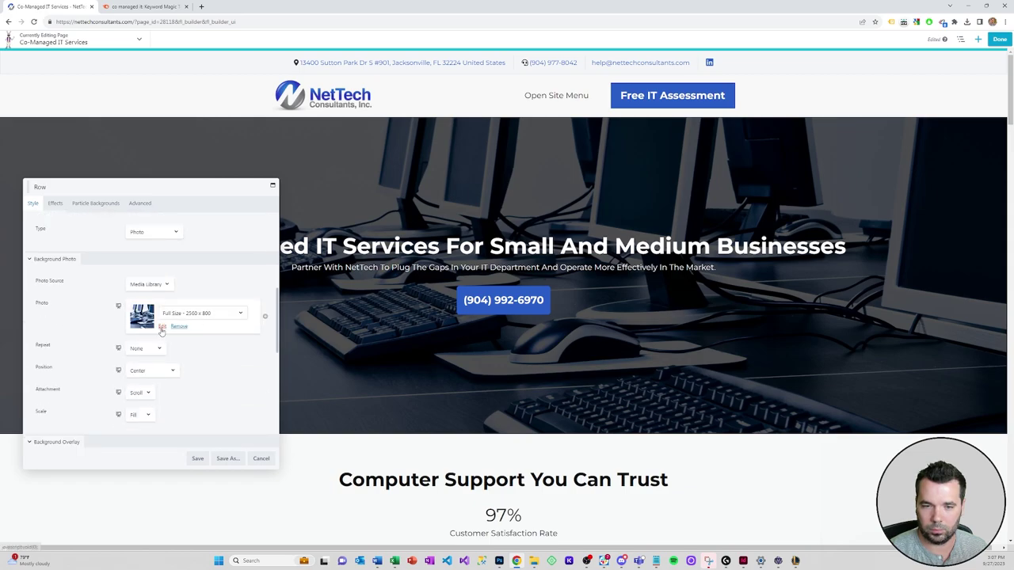
{"action": "left_click", "coordinate": [161, 328]}
Upload the "call center employees" WebP image from the Downloads folder to the media library.
{"action": "left_click", "coordinate": [34, 69]}
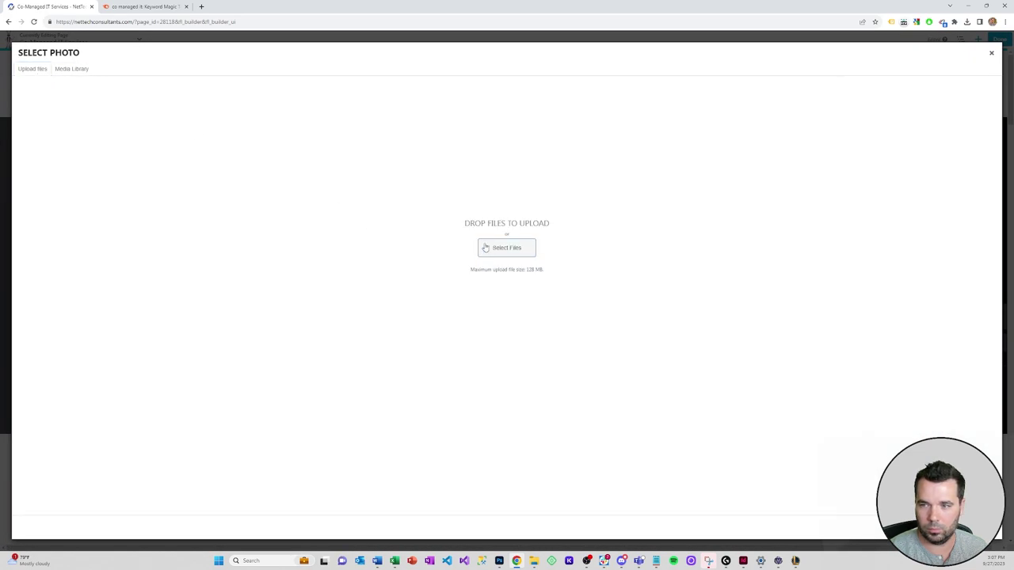
{"action": "left_click", "coordinate": [507, 245]}
{"action": "left_click", "coordinate": [36, 103]}
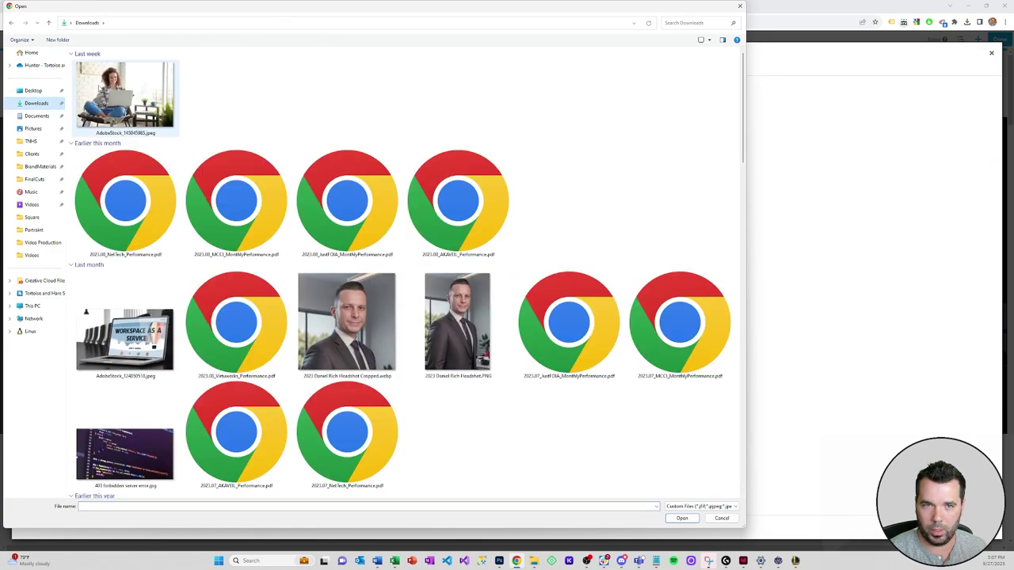
{"action": "double_click", "coordinate": [121, 99]}
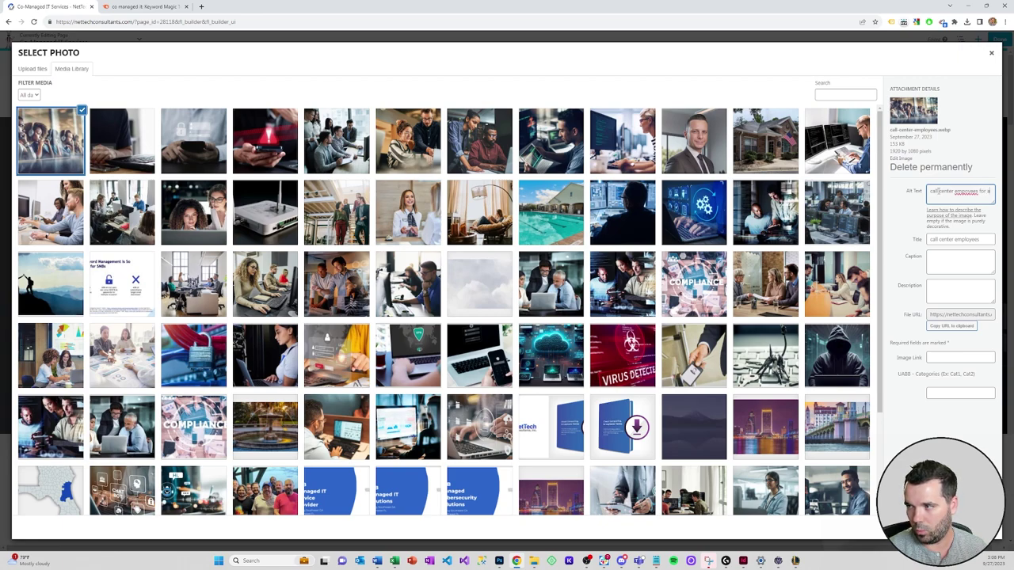
Complete the alt text as "call center employee for a co-managed it department" and apply the uploaded photo as the hero row's background.
{"action": "type", "text": "-managed it de"}
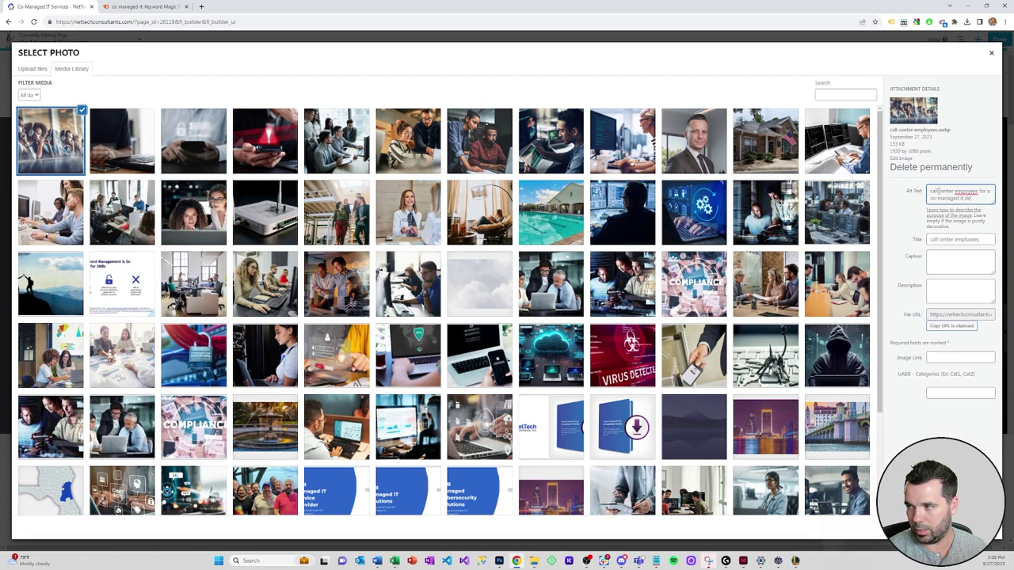
{"action": "type", "text": "partment"}
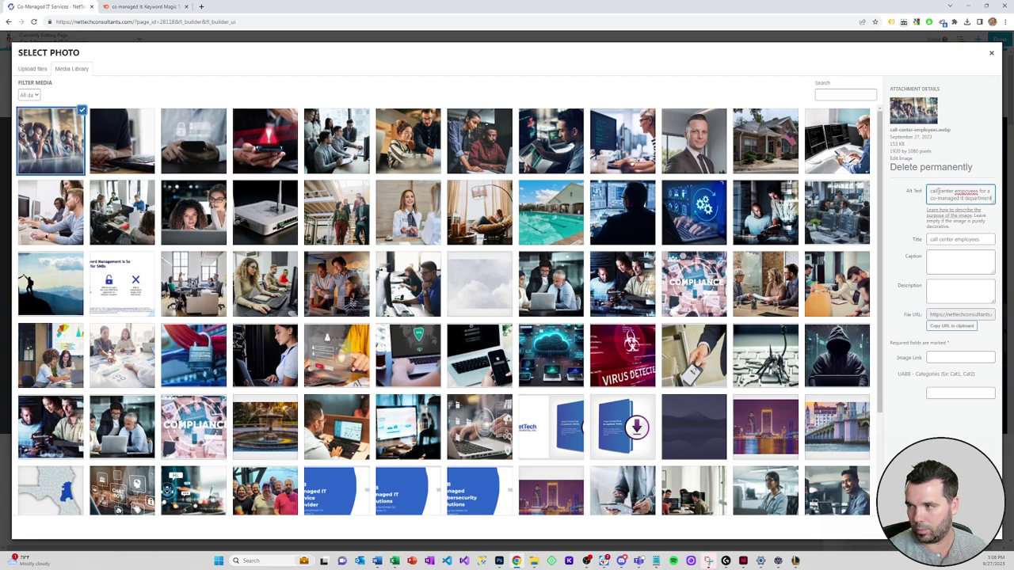
{"action": "double_click", "coordinate": [965, 191]}
{"action": "type", "text": "employee"}
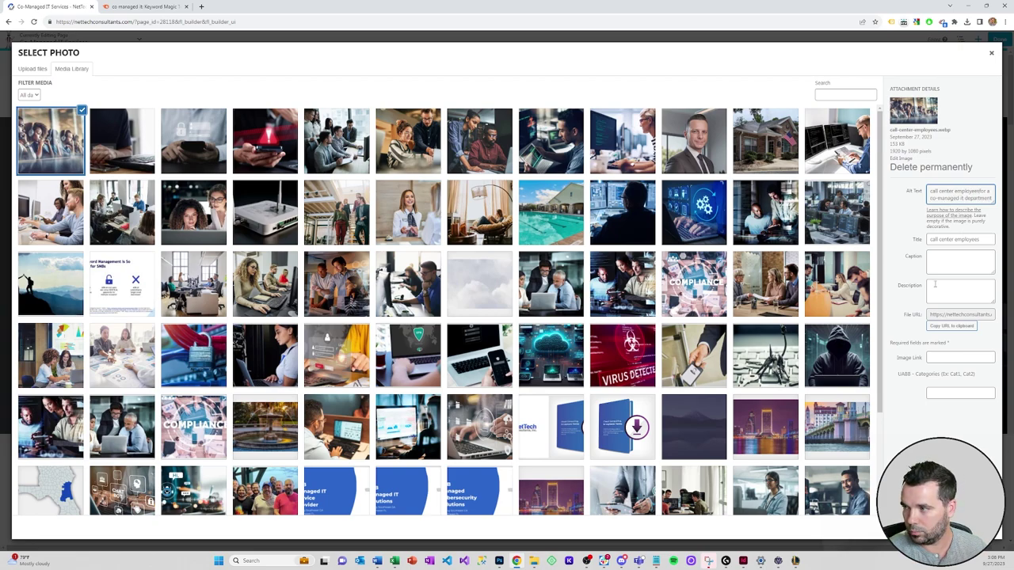
{"action": "left_click", "coordinate": [963, 526]}
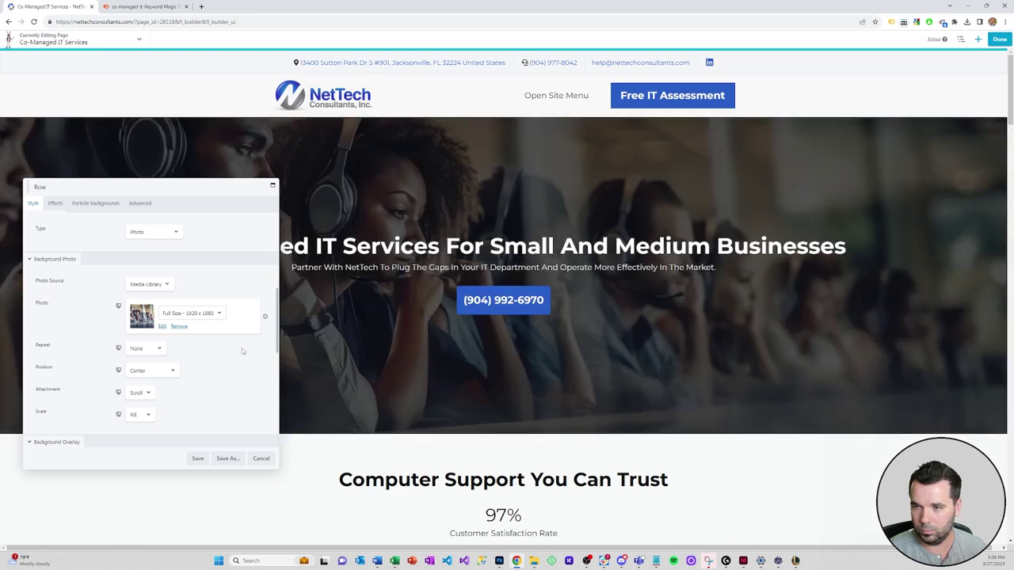
{"action": "scroll", "coordinate": [221, 336], "scroll_direction": "down", "scroll_amount": 2}
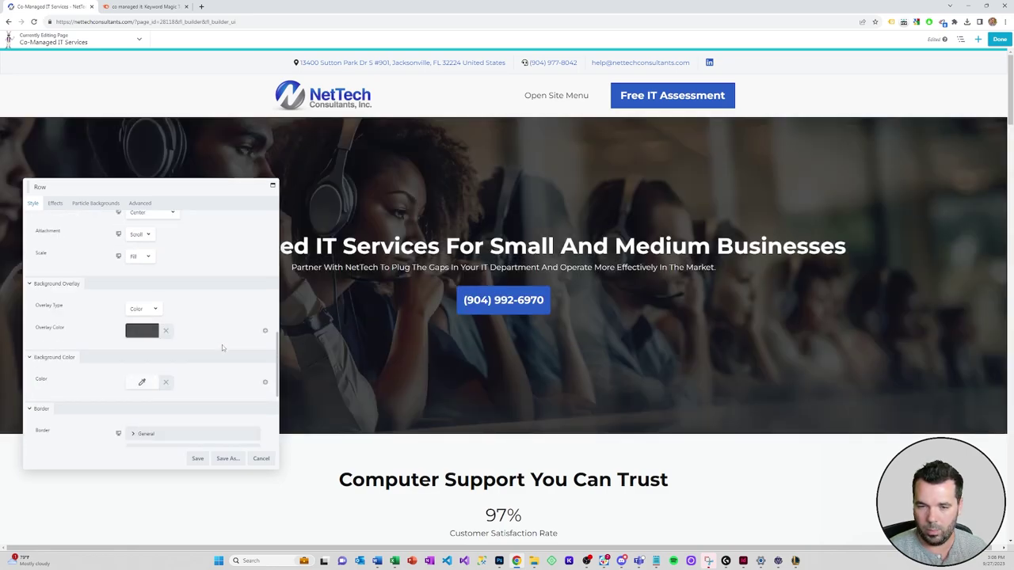
Preview the hero row without its background overlay by setting the overlay type to None, and restore it to Color.
{"action": "left_click", "coordinate": [141, 335]}
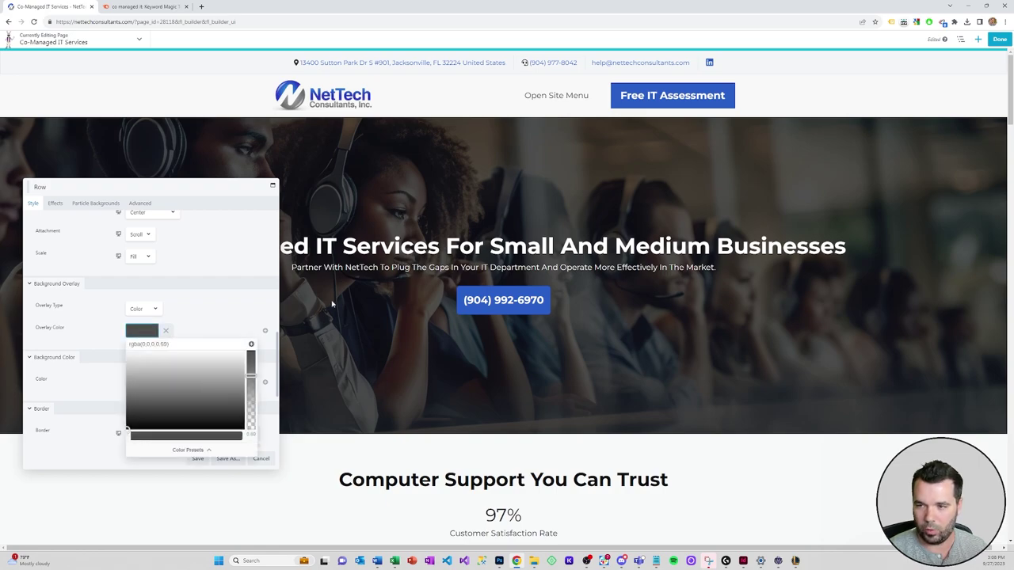
{"action": "left_click", "coordinate": [201, 318]}
{"action": "left_click", "coordinate": [151, 310]}
{"action": "left_click", "coordinate": [135, 320]}
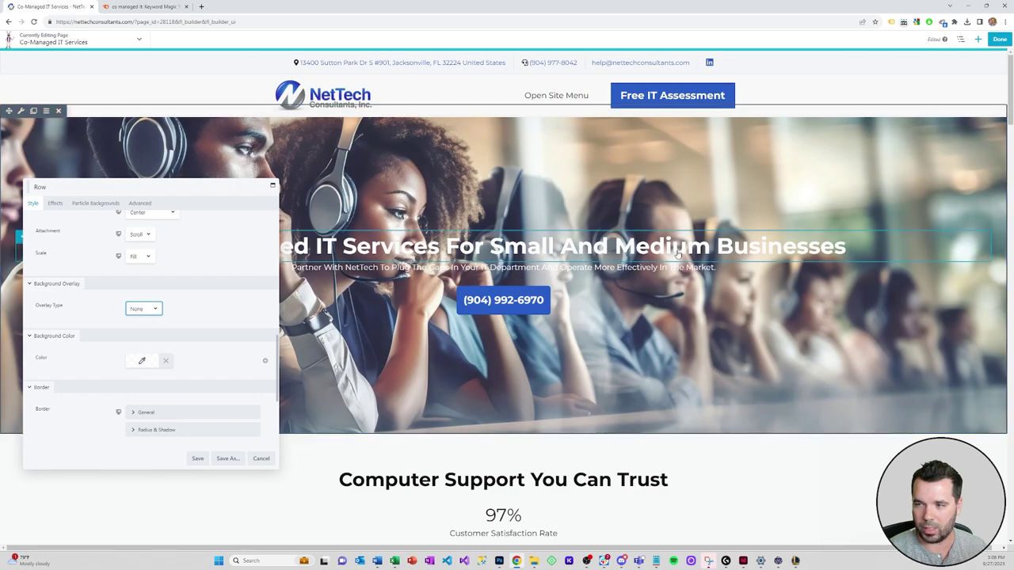
{"action": "left_click", "coordinate": [144, 309]}
{"action": "left_click", "coordinate": [146, 325]}
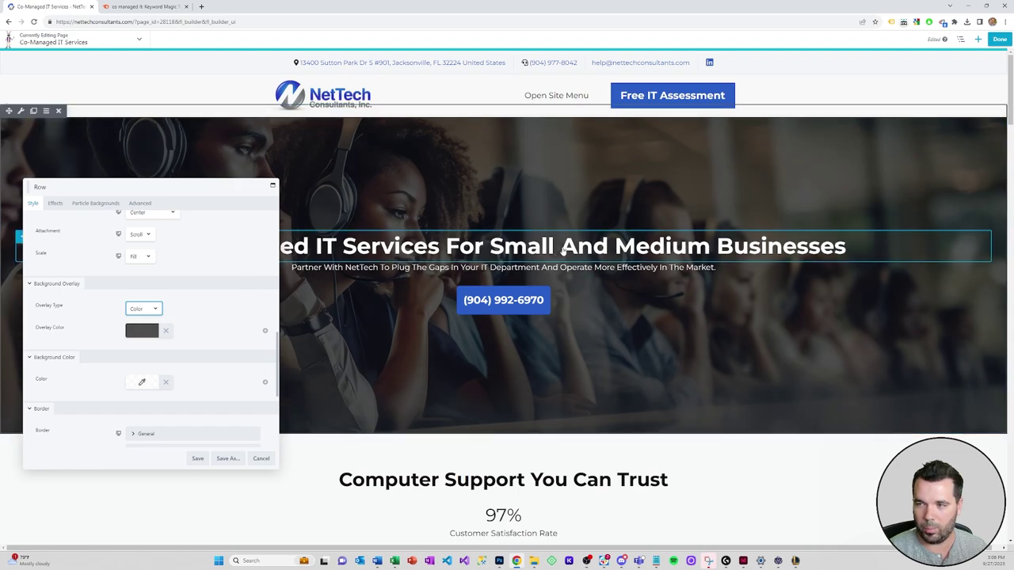
Darken the hero row's overlay by setting its black colour to 0.73 opacity, and save the row settings.
{"action": "left_click", "coordinate": [141, 330]}
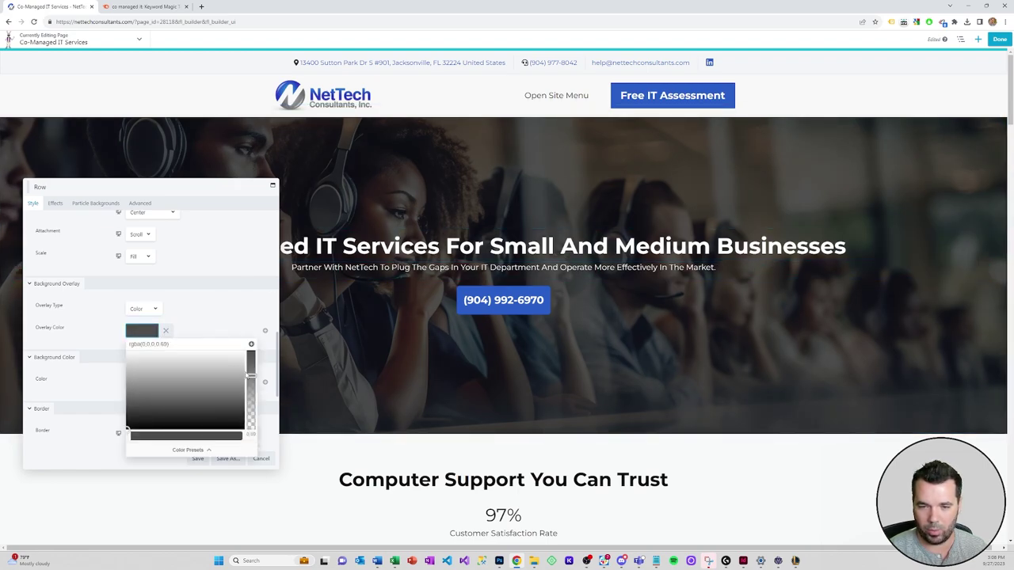
{"action": "left_click_drag", "start_coordinate": [250, 376], "coordinate": [249, 373]}
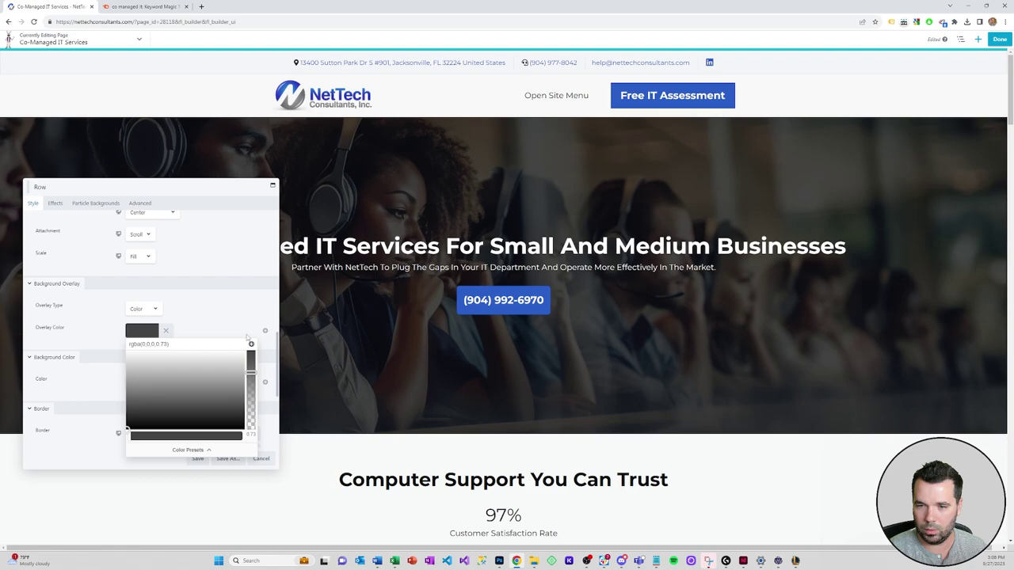
{"action": "left_click", "coordinate": [232, 316]}
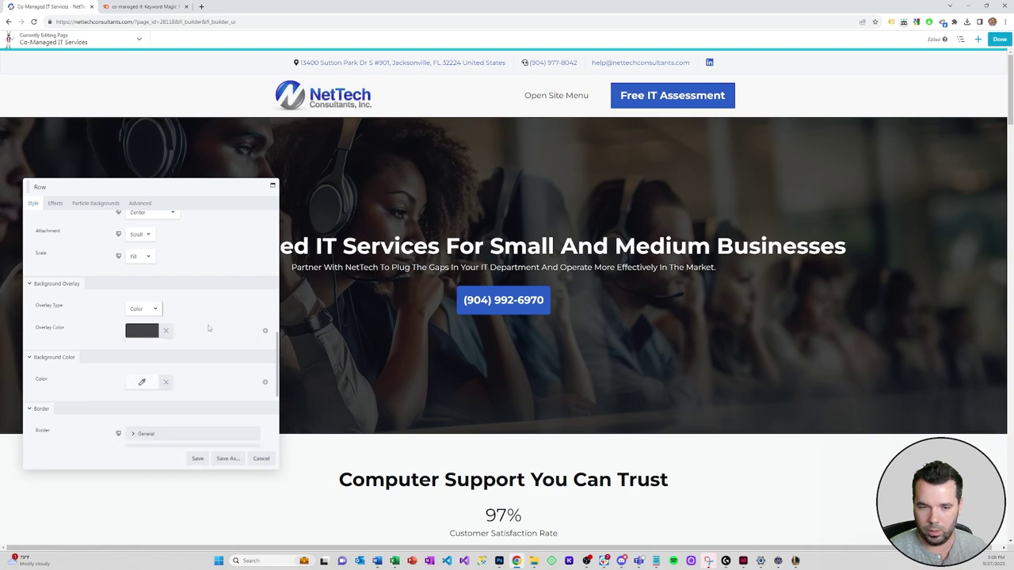
{"action": "left_click", "coordinate": [197, 457]}
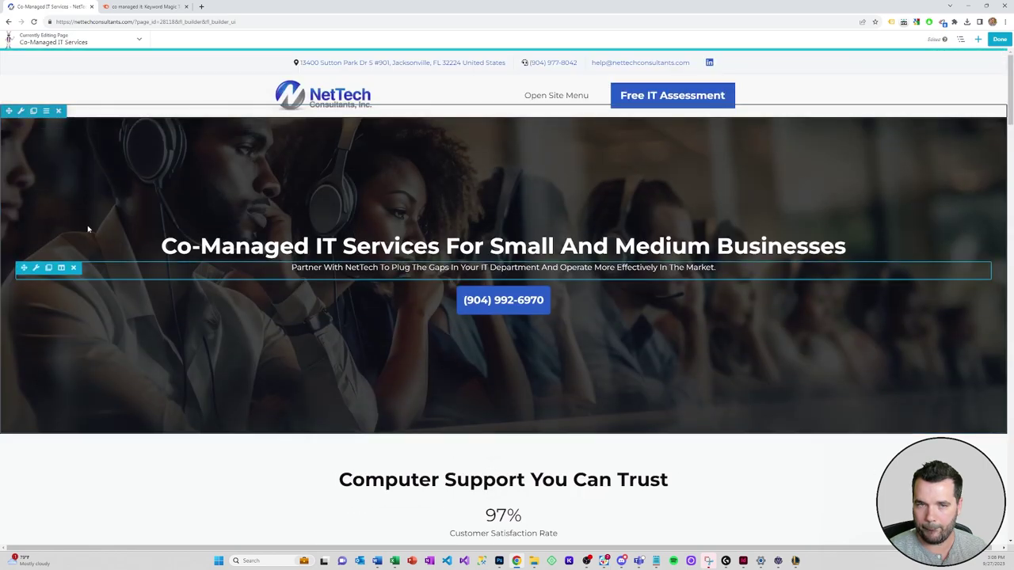
Set the hero row's background photo attachment to Fixed and save the row settings.
{"action": "left_click", "coordinate": [34, 124]}
{"action": "scroll", "coordinate": [183, 344], "scroll_direction": "down", "scroll_amount": 6}
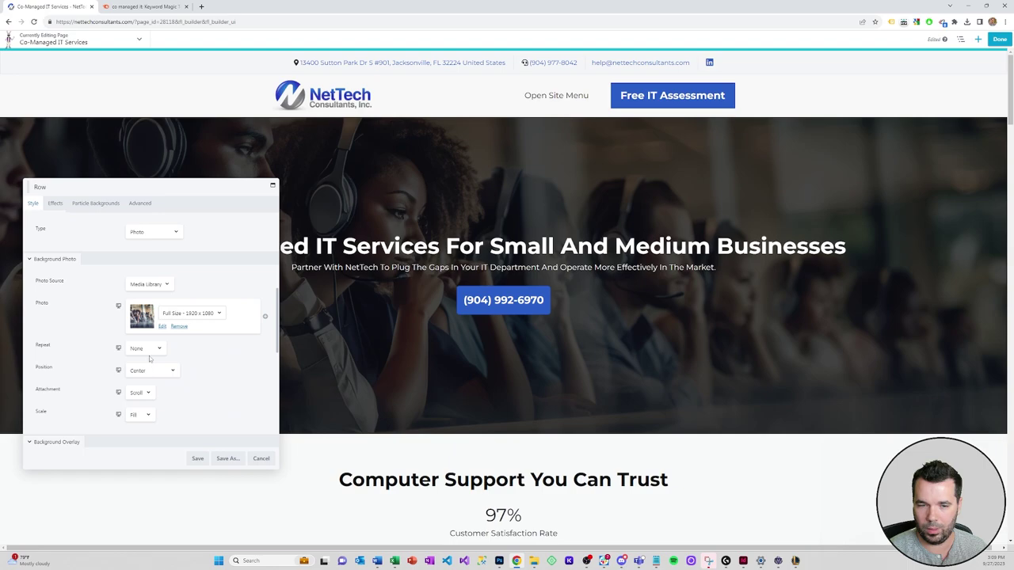
{"action": "left_click", "coordinate": [142, 394]}
{"action": "left_click", "coordinate": [139, 409]}
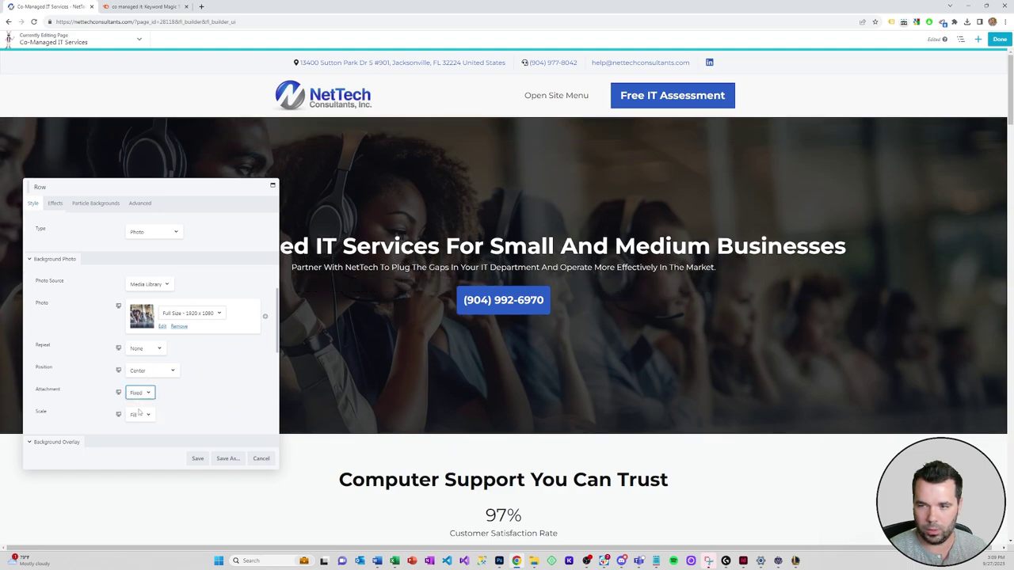
{"action": "left_click", "coordinate": [198, 459]}
Check how the fixed hero background behaves while moving between the hero and the row below it.
{"action": "scroll", "coordinate": [237, 335], "scroll_direction": "down", "scroll_amount": 2}
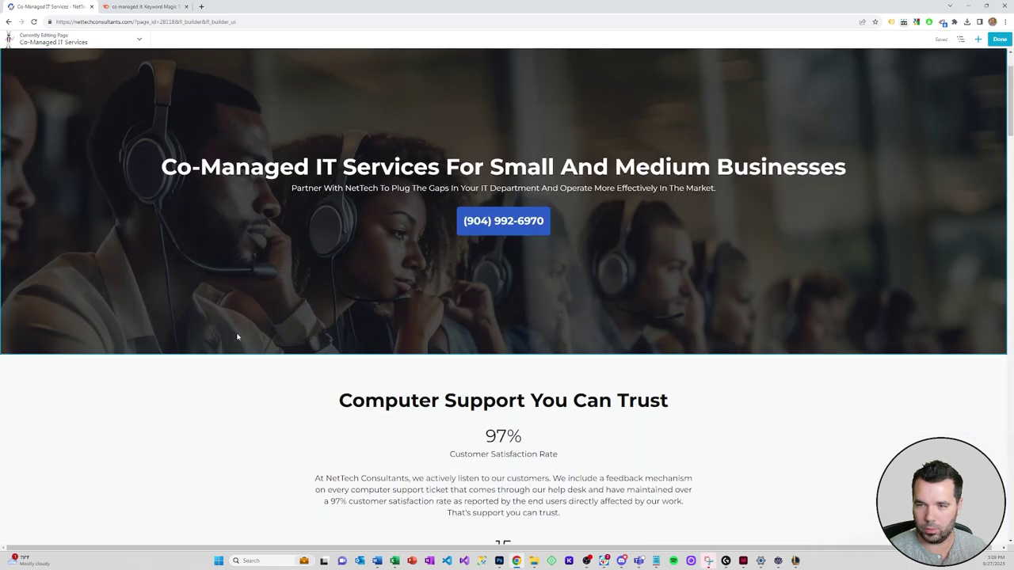
{"action": "scroll", "coordinate": [237, 337], "scroll_direction": "down", "scroll_amount": 1}
{"action": "scroll", "coordinate": [236, 336], "scroll_direction": "up", "scroll_amount": 3}
{"action": "scroll", "coordinate": [237, 337], "scroll_direction": "down", "scroll_amount": 2}
{"action": "scroll", "coordinate": [237, 336], "scroll_direction": "up", "scroll_amount": 2}
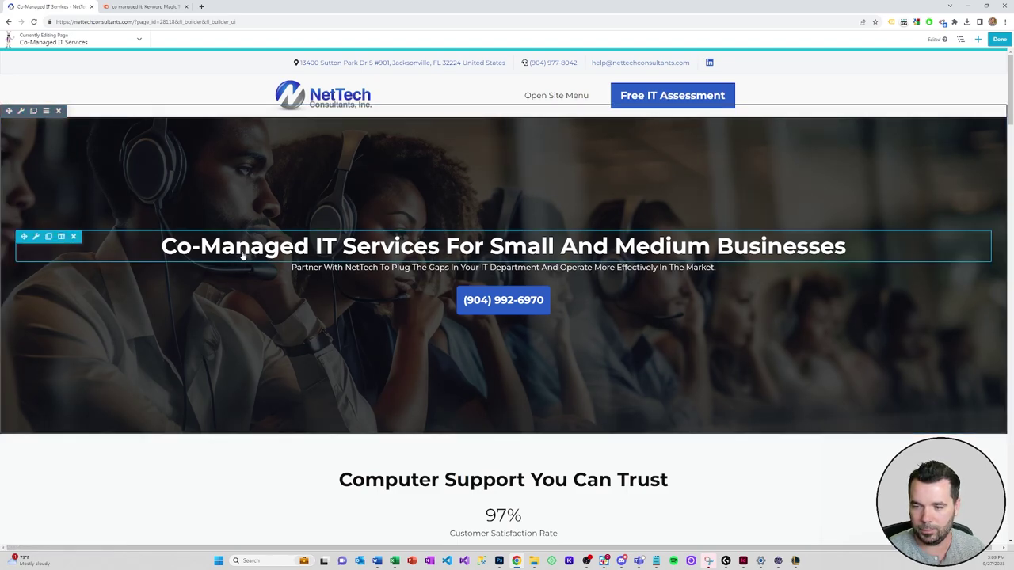
{"action": "scroll", "coordinate": [241, 252], "scroll_direction": "down", "scroll_amount": 2}
{"action": "scroll", "coordinate": [211, 316], "scroll_direction": "down", "scroll_amount": 1}
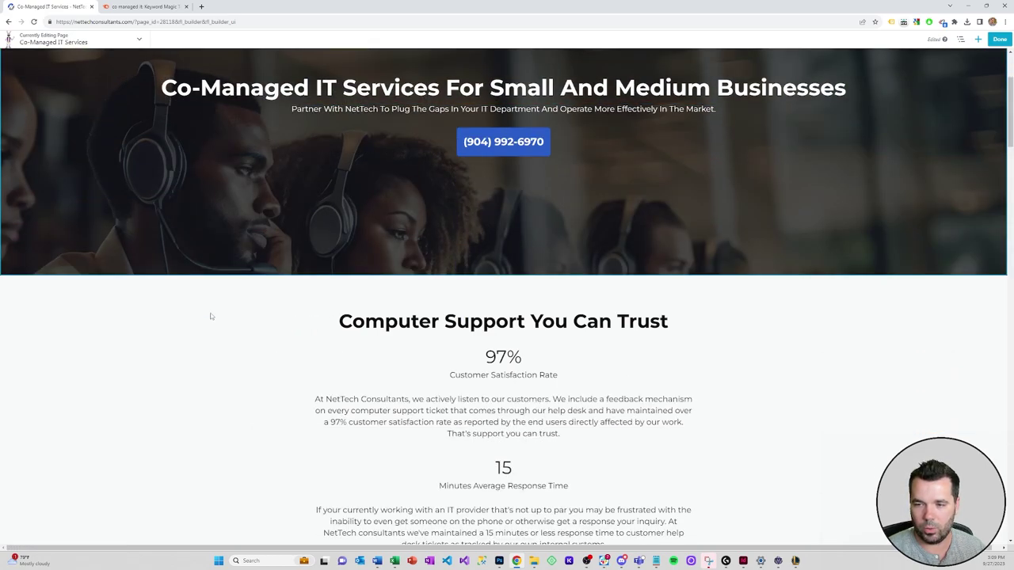
{"action": "scroll", "coordinate": [211, 317], "scroll_direction": "up", "scroll_amount": 2}
{"action": "scroll", "coordinate": [210, 316], "scroll_direction": "down", "scroll_amount": 2}
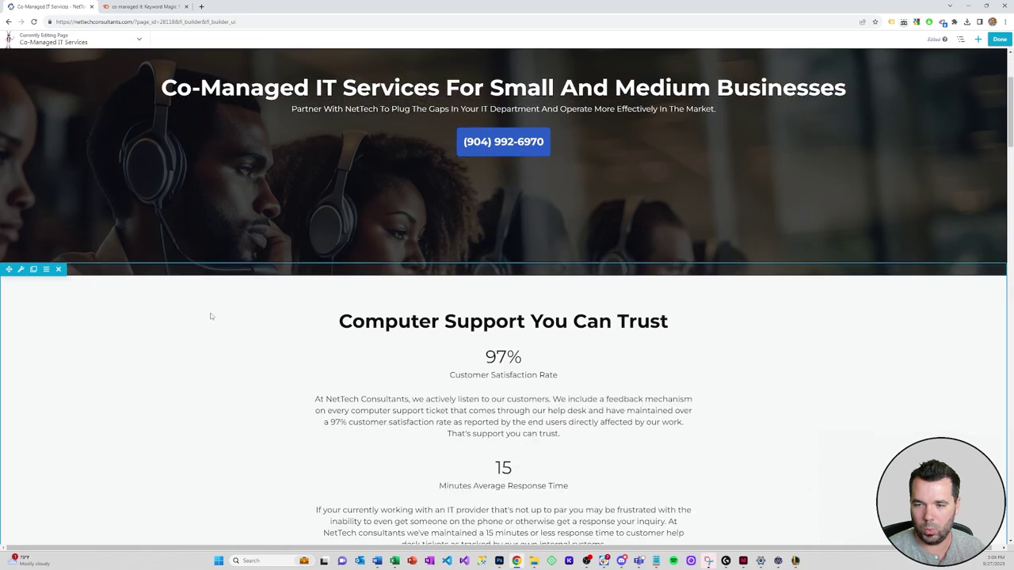
{"action": "scroll", "coordinate": [211, 316], "scroll_direction": "down", "scroll_amount": 1}
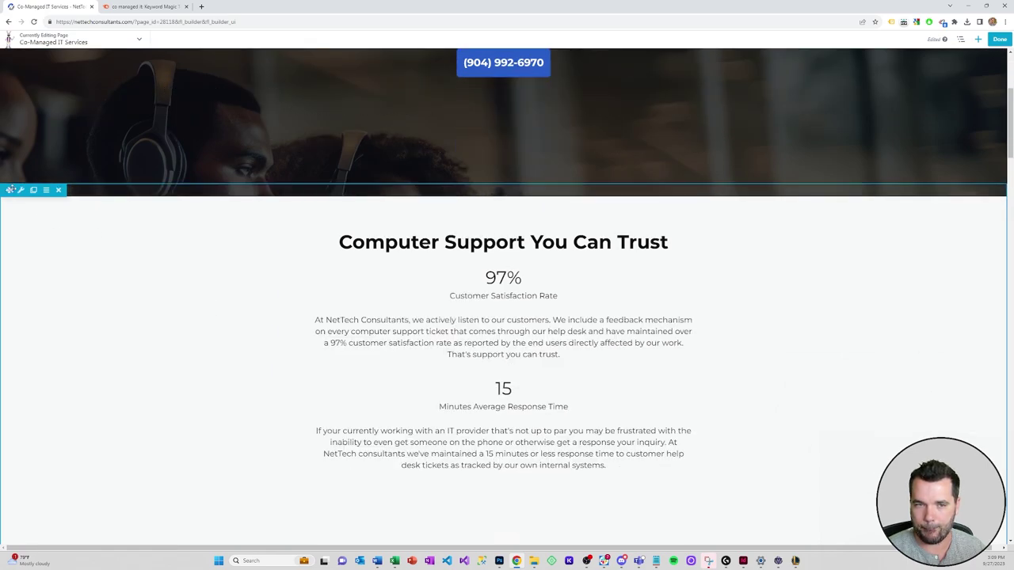
{"action": "mouse_move", "coordinate": [20, 194]}
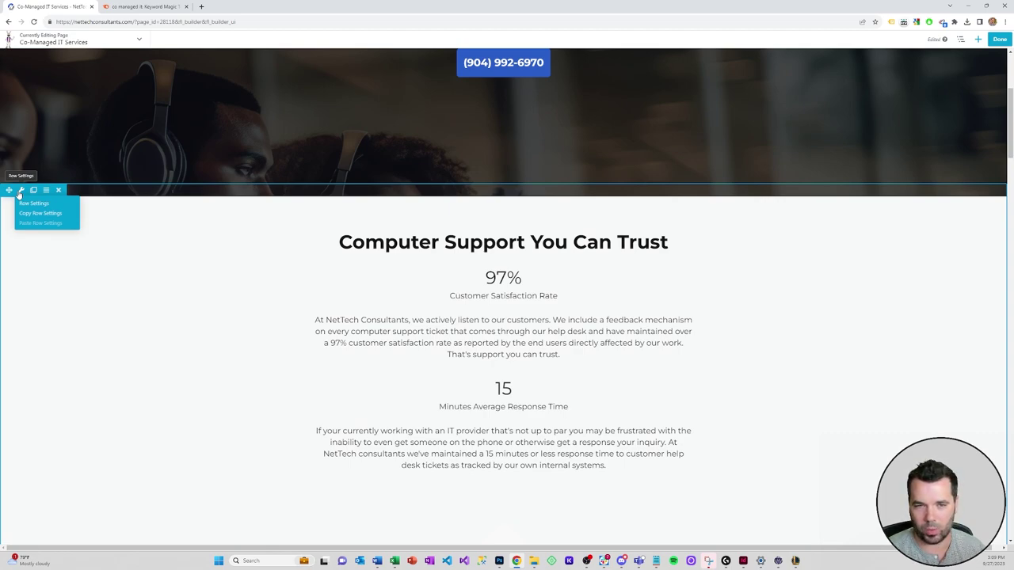
{"action": "scroll", "coordinate": [253, 242], "scroll_direction": "up", "scroll_amount": 3}
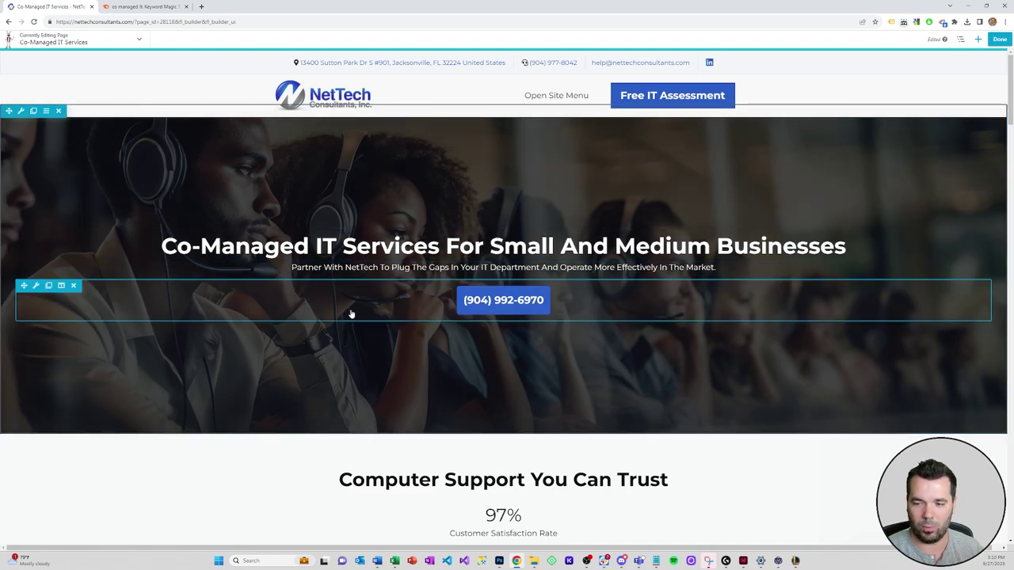
Review the "Computer Support You Can Trust" section, its statistics and its transition from the hero to the following section.
{"action": "scroll", "coordinate": [349, 305], "scroll_direction": "down", "scroll_amount": 3}
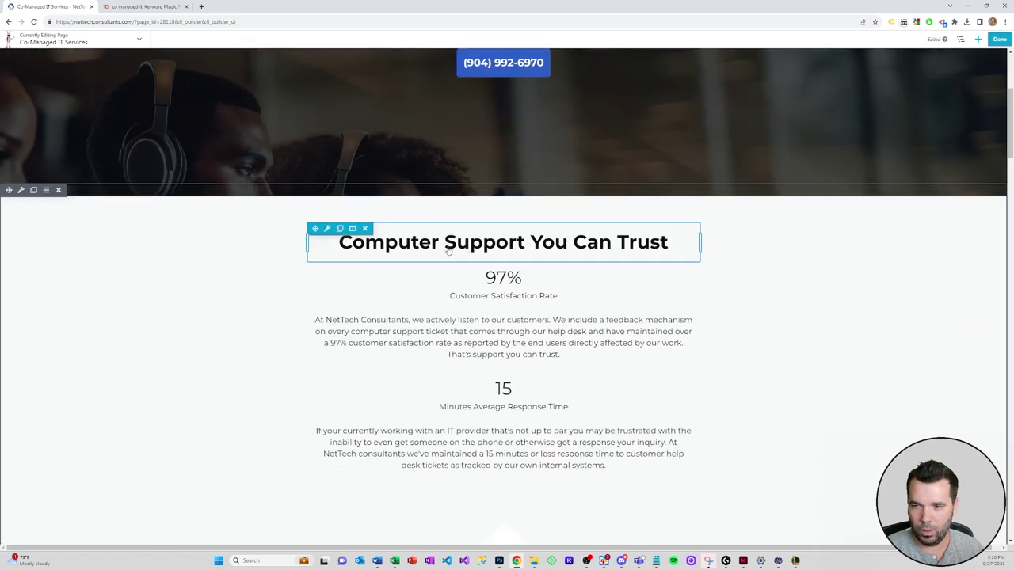
{"action": "scroll", "coordinate": [513, 278], "scroll_direction": "down", "scroll_amount": 2}
{"action": "scroll", "coordinate": [510, 290], "scroll_direction": "up", "scroll_amount": 2}
{"action": "scroll", "coordinate": [504, 255], "scroll_direction": "down", "scroll_amount": 1}
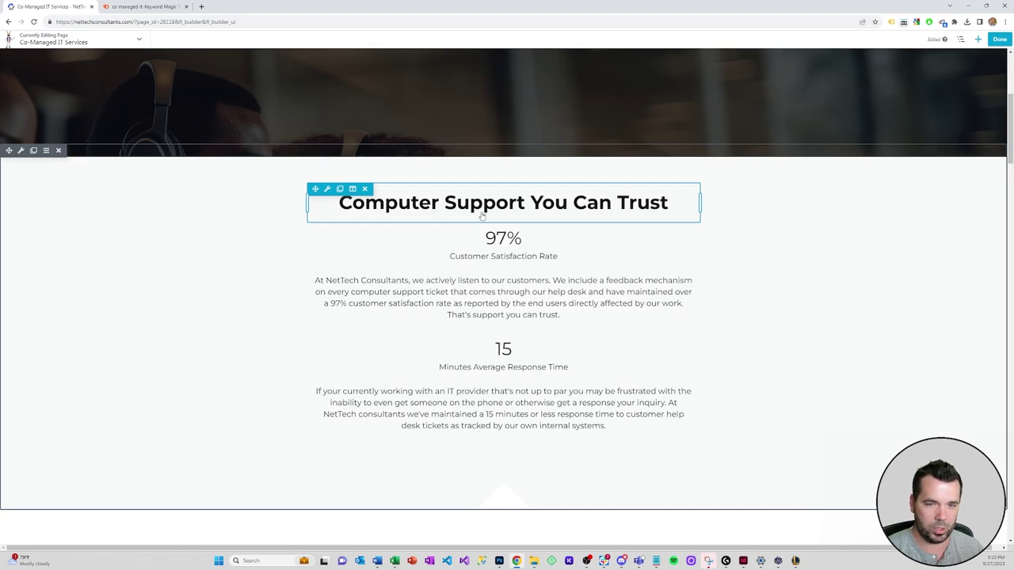
{"action": "scroll", "coordinate": [482, 216], "scroll_direction": "up", "scroll_amount": 3}
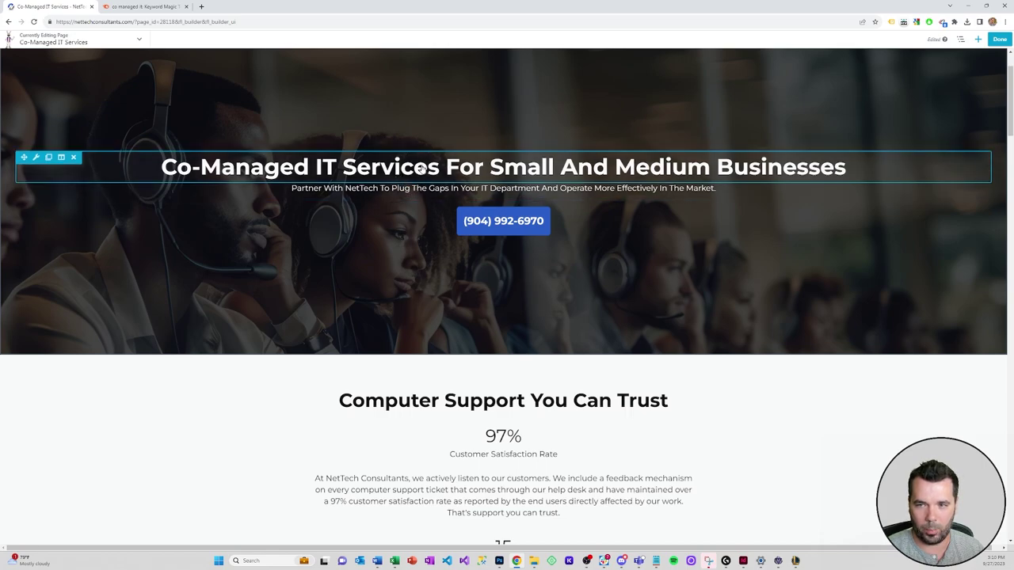
{"action": "scroll", "coordinate": [448, 317], "scroll_direction": "down", "scroll_amount": 2}
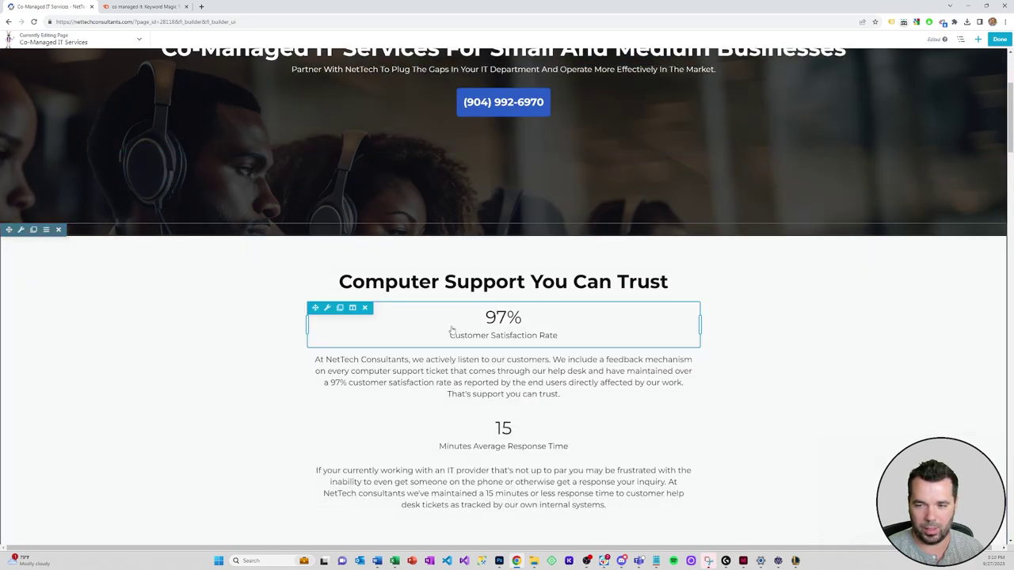
{"action": "scroll", "coordinate": [456, 333], "scroll_direction": "down", "scroll_amount": 2}
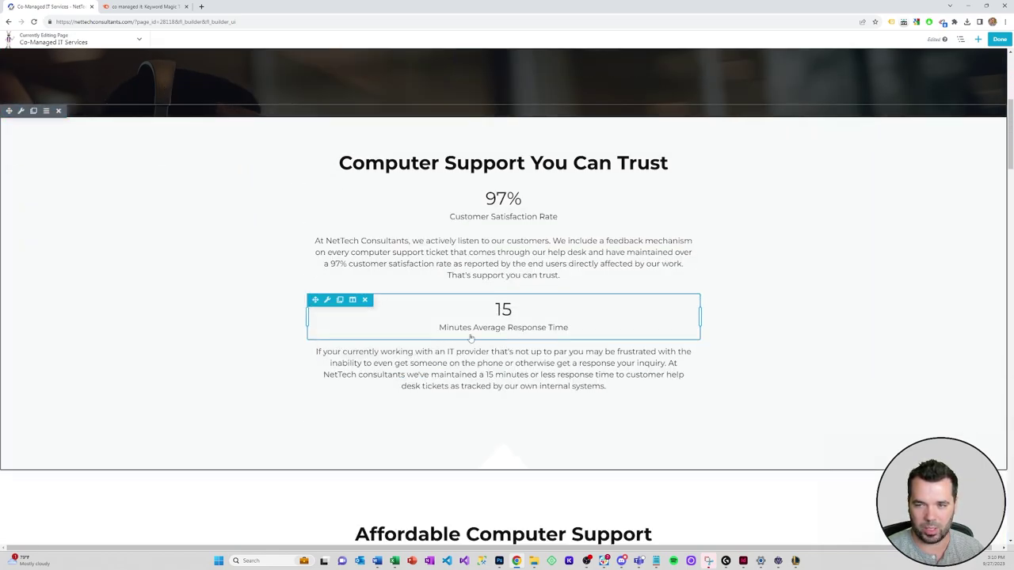
{"action": "scroll", "coordinate": [444, 317], "scroll_direction": "down", "scroll_amount": 1}
{"action": "scroll", "coordinate": [475, 324], "scroll_direction": "down", "scroll_amount": 2}
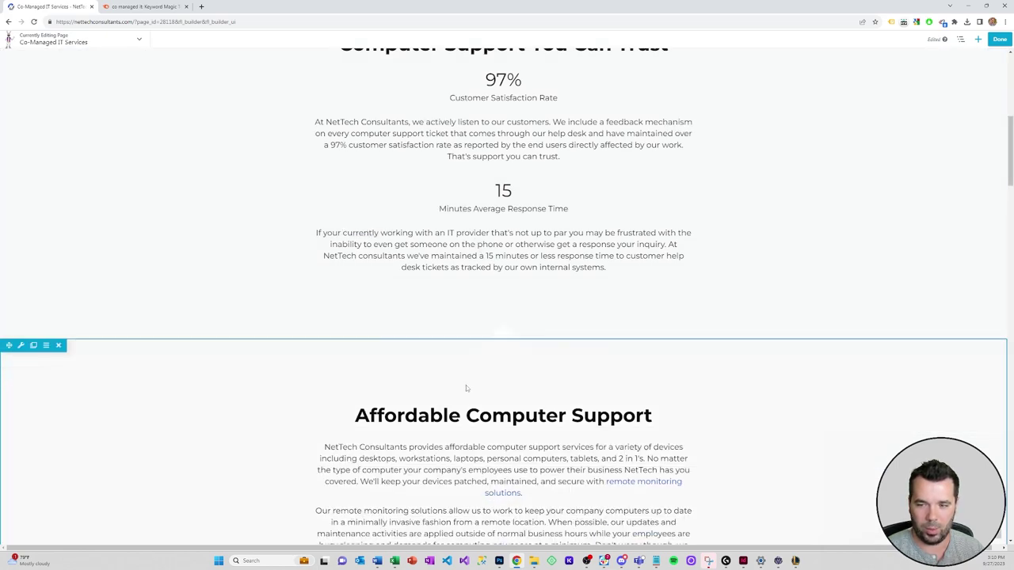
{"action": "scroll", "coordinate": [464, 389], "scroll_direction": "up", "scroll_amount": 3}
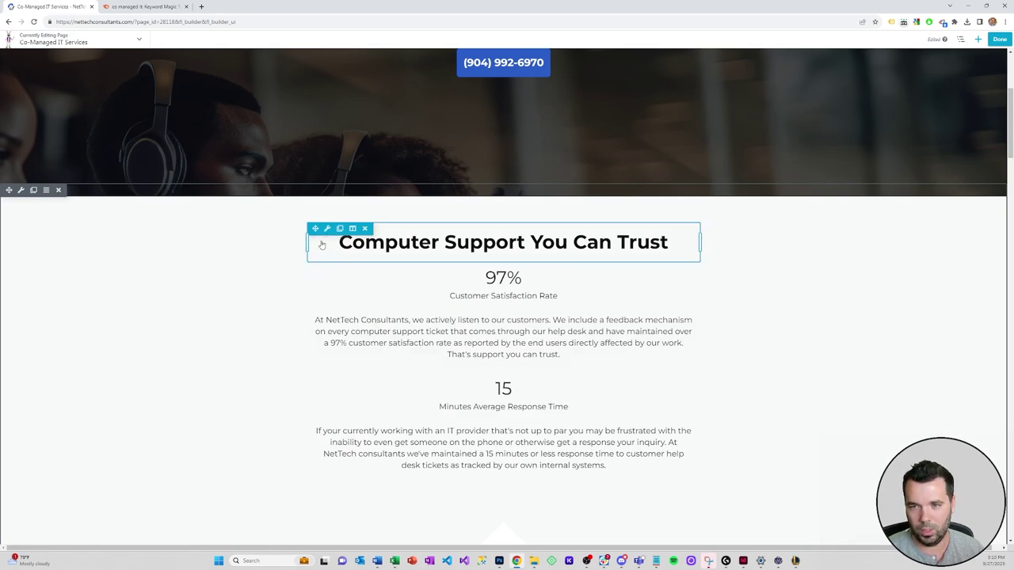
{"action": "mouse_move", "coordinate": [21, 193]}
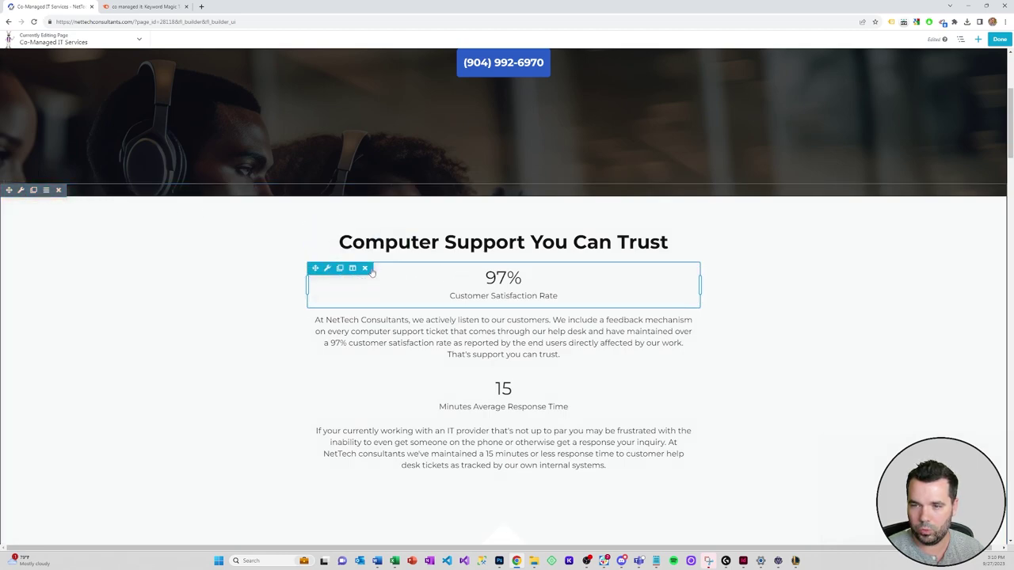
{"action": "left_click", "coordinate": [366, 268]}
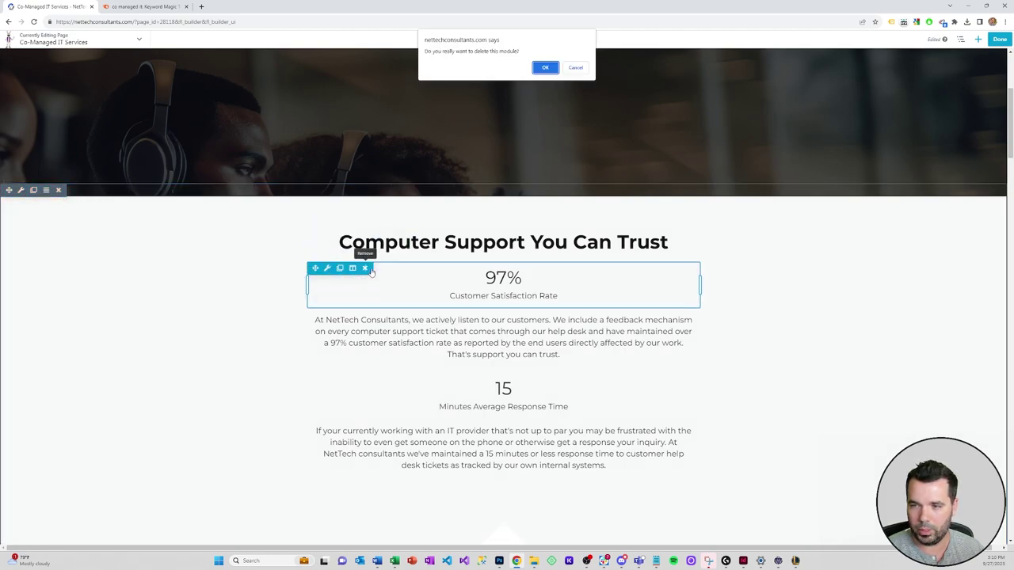
{"action": "left_click", "coordinate": [576, 68]}
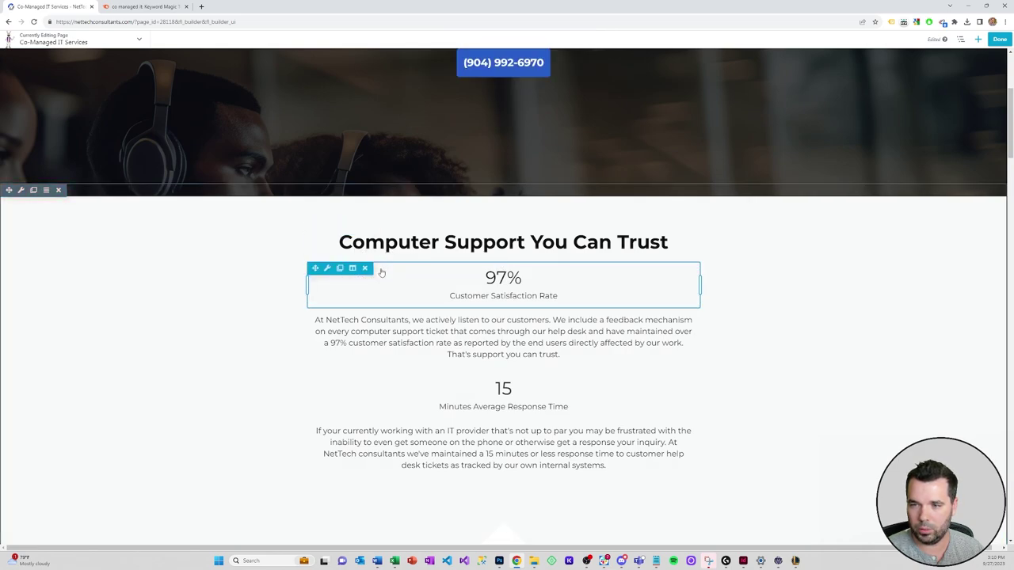
{"action": "left_click", "coordinate": [978, 39]}
{"action": "left_click", "coordinate": [879, 62]}
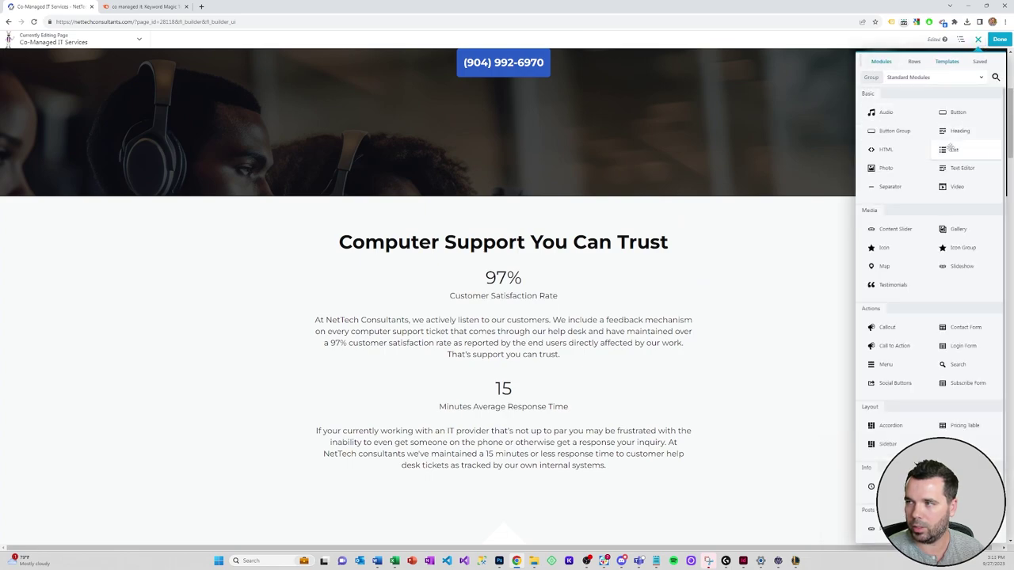
{"action": "left_click_drag", "start_coordinate": [972, 134], "coordinate": [519, 282]}
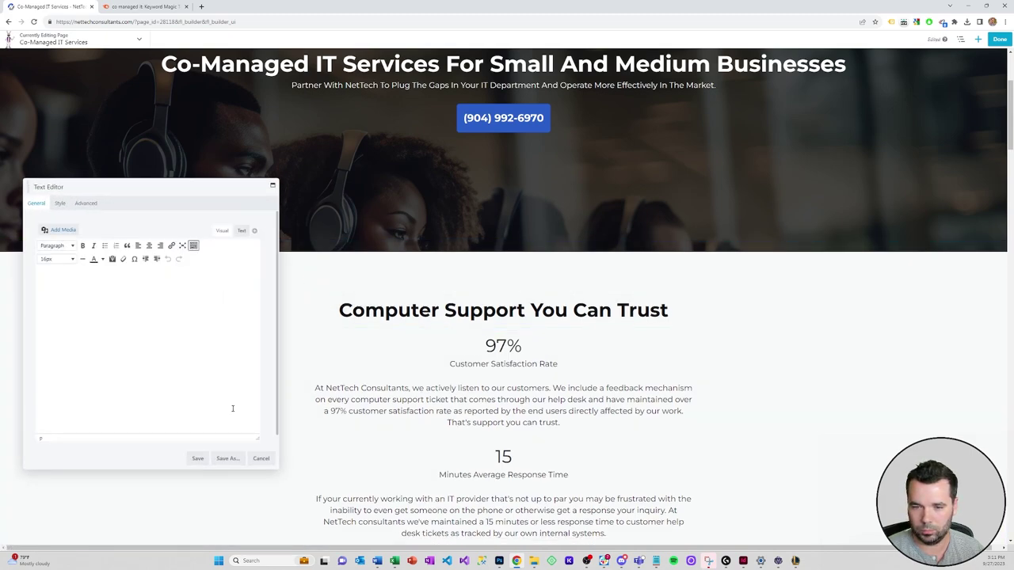
{"action": "left_click", "coordinate": [260, 458]}
{"action": "left_click", "coordinate": [365, 284]}
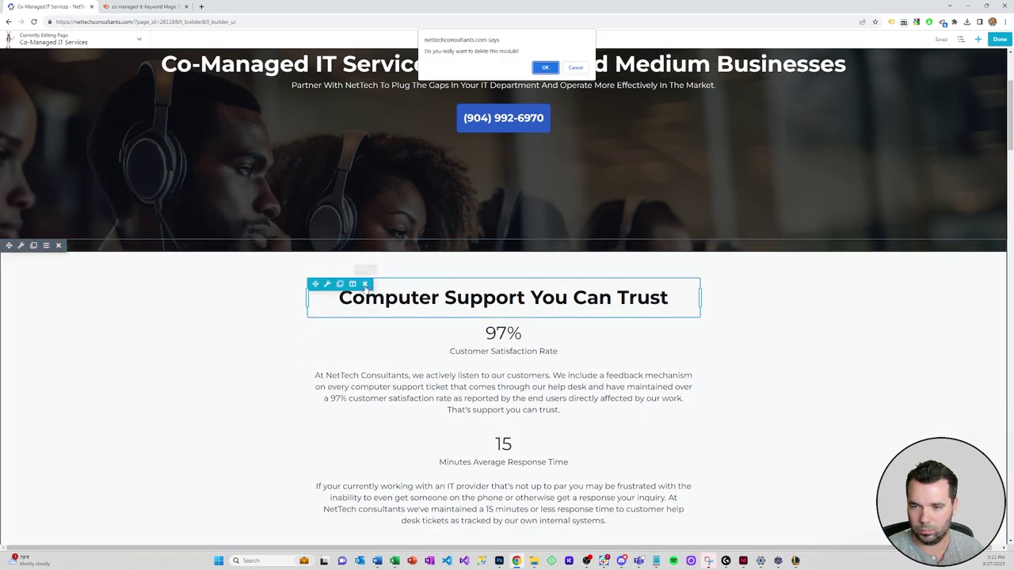
{"action": "left_click", "coordinate": [545, 68]}
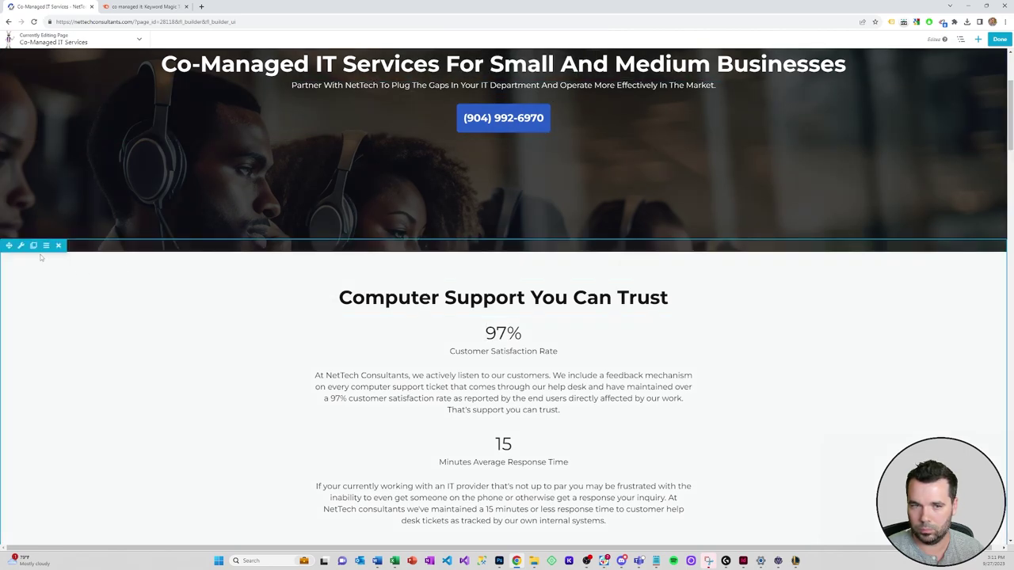
Duplicate the "Computer Support You Can Trust" row below the hero.
{"action": "left_click", "coordinate": [33, 247]}
{"action": "scroll", "coordinate": [312, 219], "scroll_direction": "down", "scroll_amount": 3}
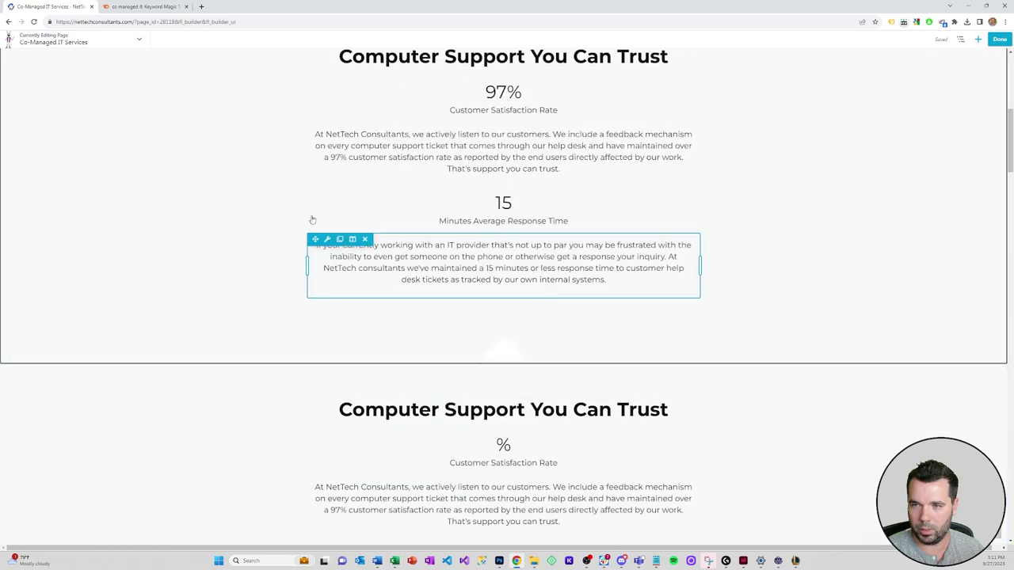
{"action": "scroll", "coordinate": [312, 220], "scroll_direction": "up", "scroll_amount": 2}
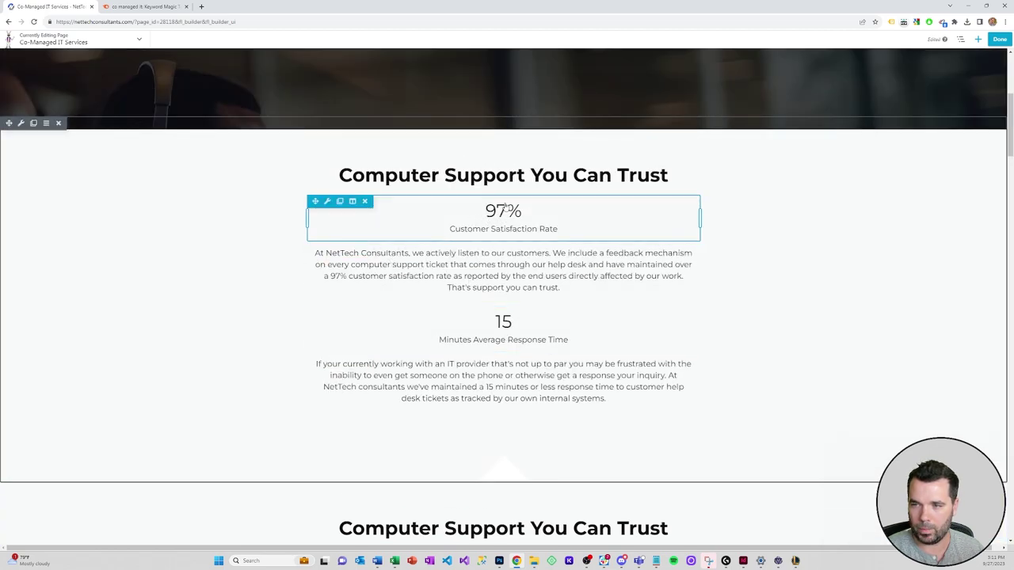
Delete the 97% counter, the heading and the 15-minute response time counter from the upper copy of the row.
{"action": "left_click", "coordinate": [365, 201]}
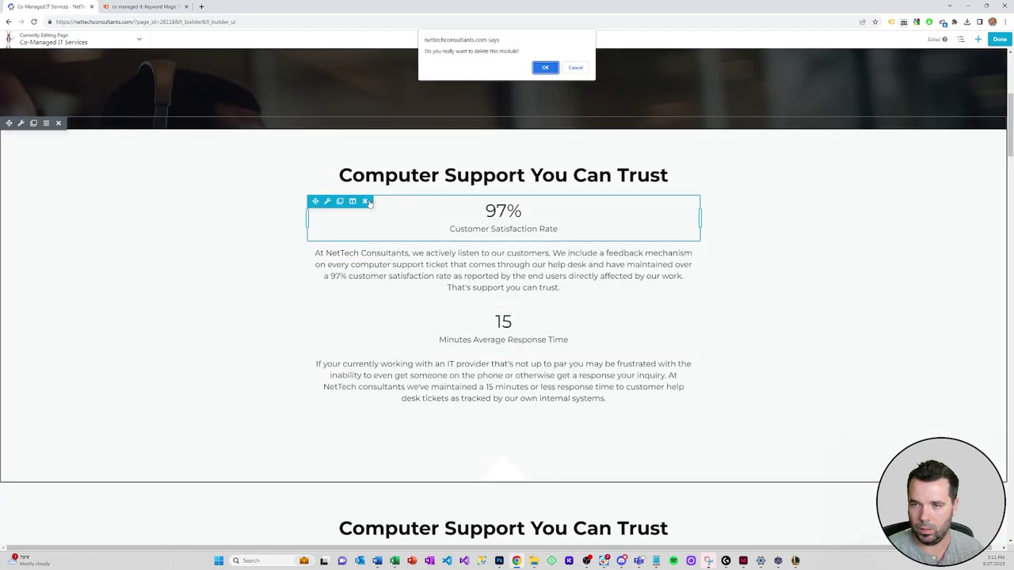
{"action": "left_click", "coordinate": [546, 68]}
{"action": "left_click", "coordinate": [365, 161]}
{"action": "left_click", "coordinate": [546, 68]}
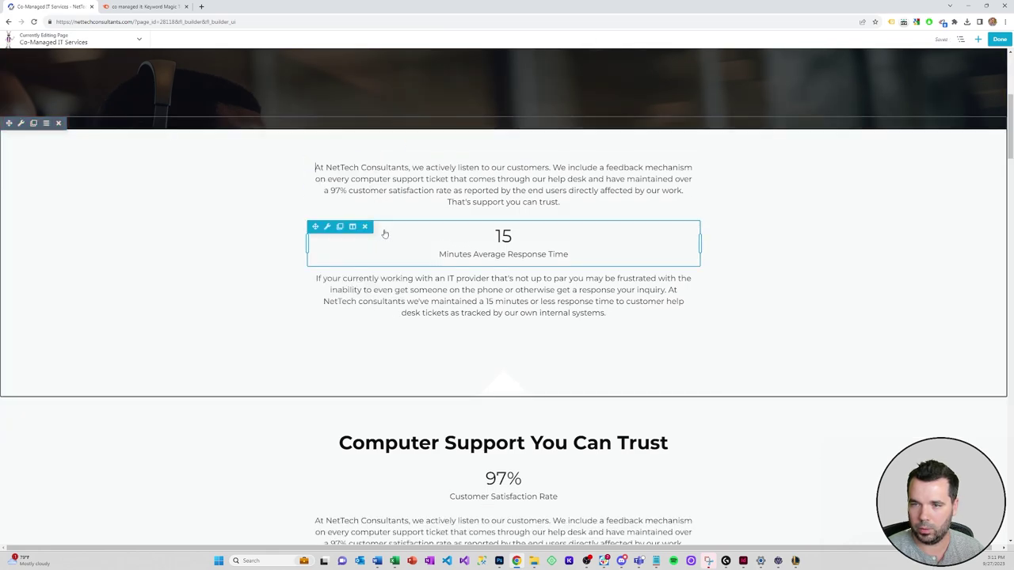
{"action": "left_click", "coordinate": [365, 227]}
{"action": "left_click", "coordinate": [546, 68]}
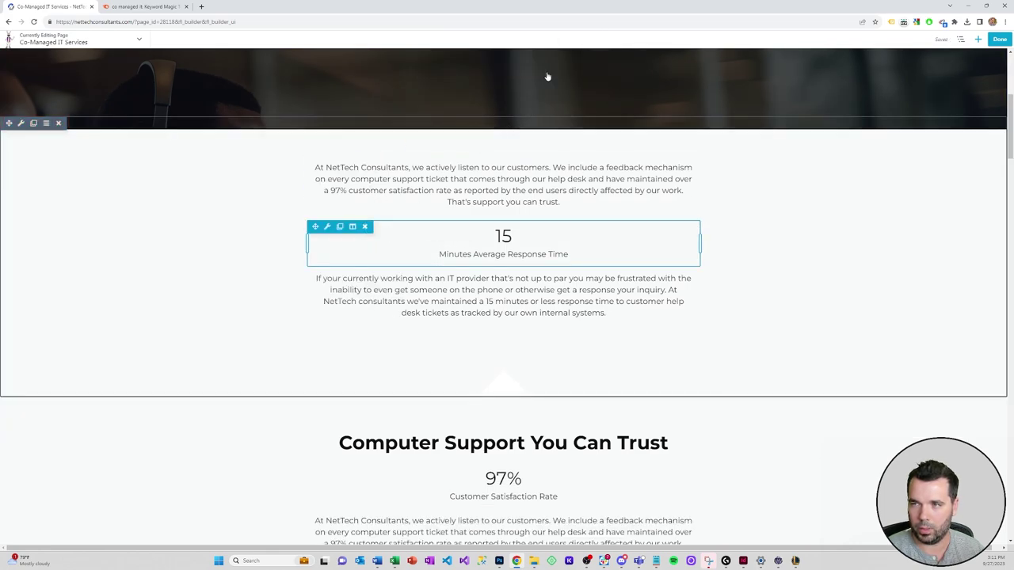
Delete the response-time paragraph from the upper row copy and add an empty line above its remaining customer feedback paragraph.
{"action": "left_click", "coordinate": [365, 226]}
{"action": "left_click", "coordinate": [545, 67]}
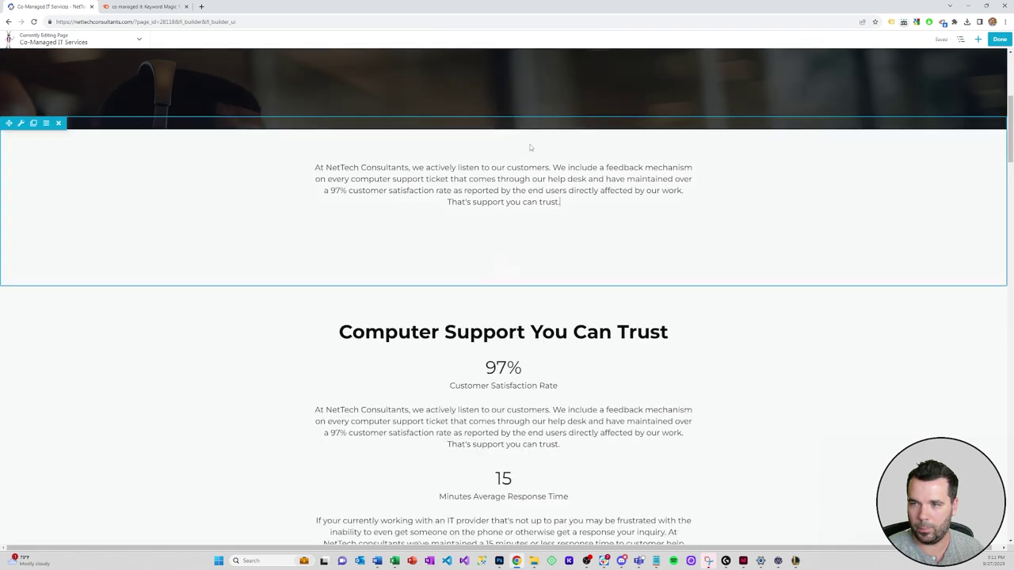
{"action": "scroll", "coordinate": [507, 229], "scroll_direction": "up", "scroll_amount": 1}
{"action": "left_click", "coordinate": [504, 237]}
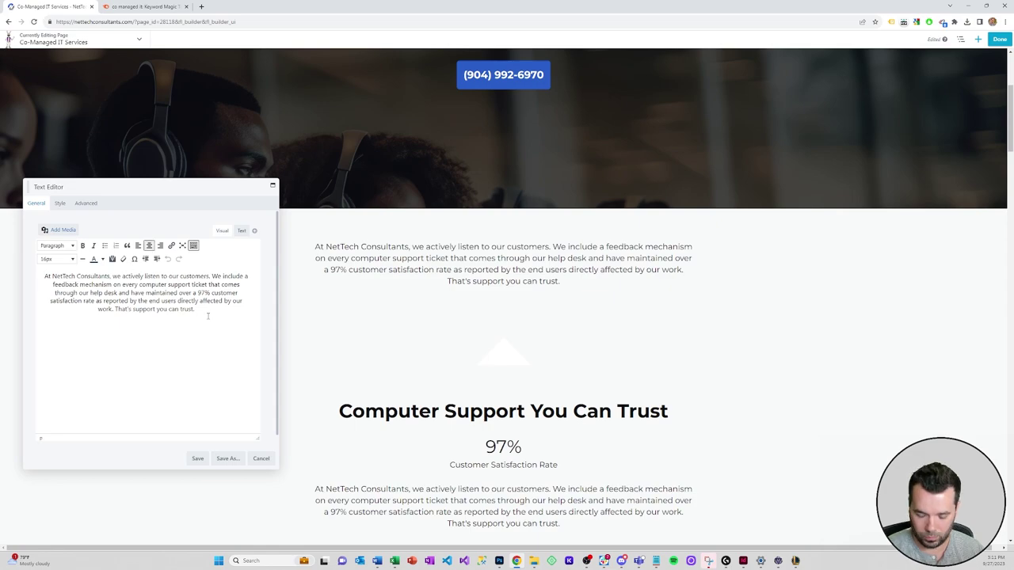
{"action": "key", "text": "Return"}
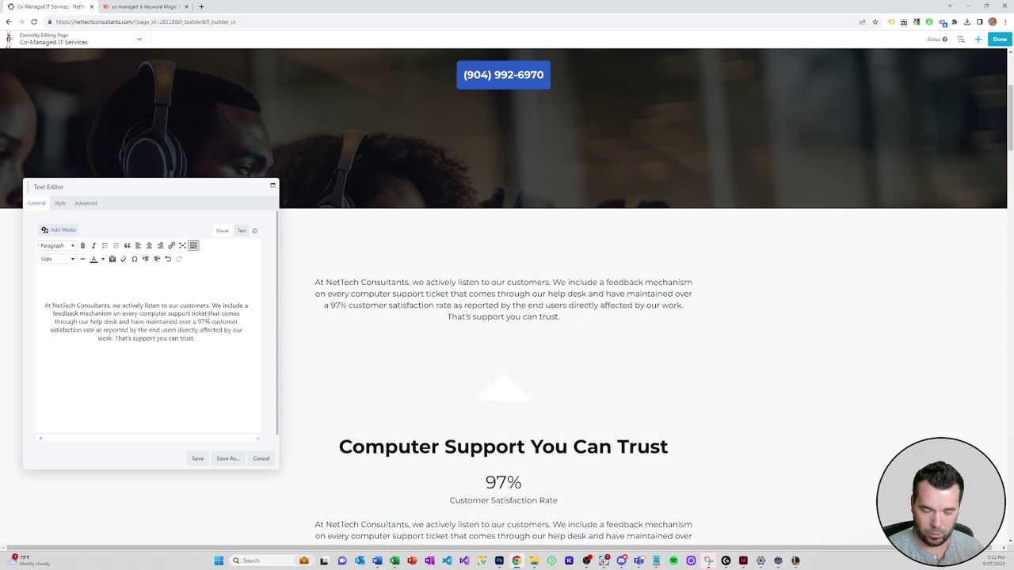
{"action": "key", "text": "Delete"}
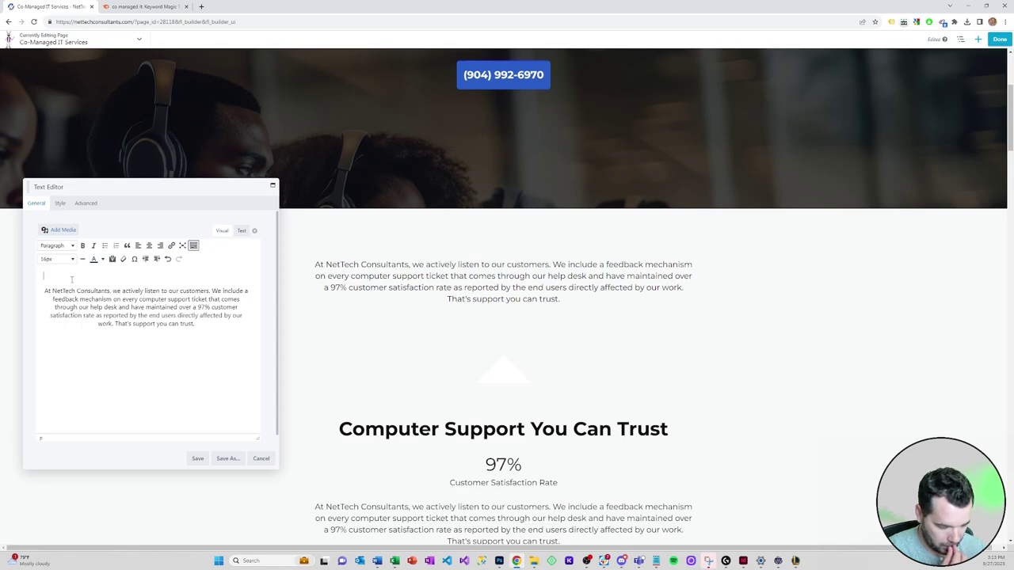
{"action": "type", "text": "Partner"}
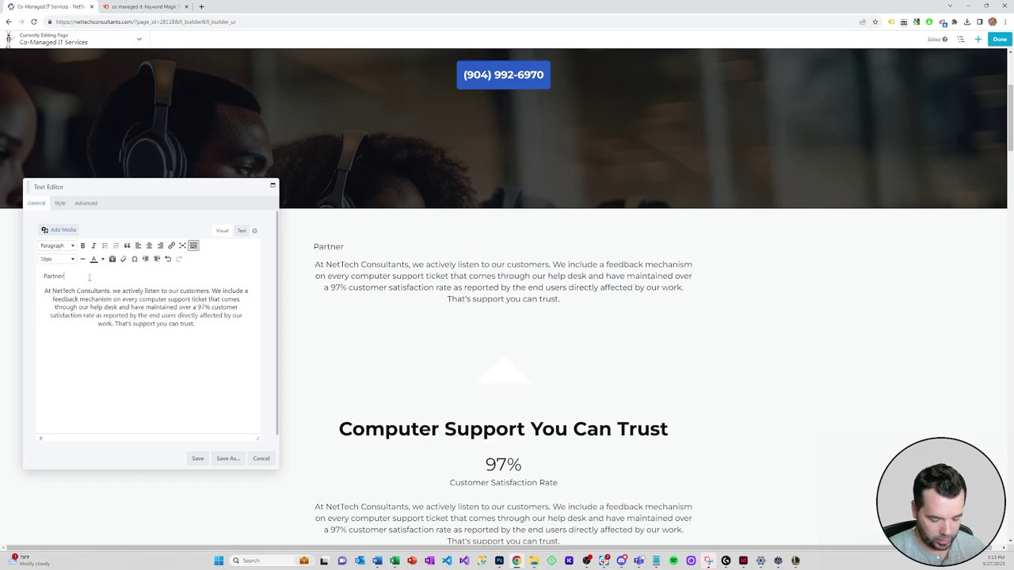
{"action": "type", "text": "With NetT"}
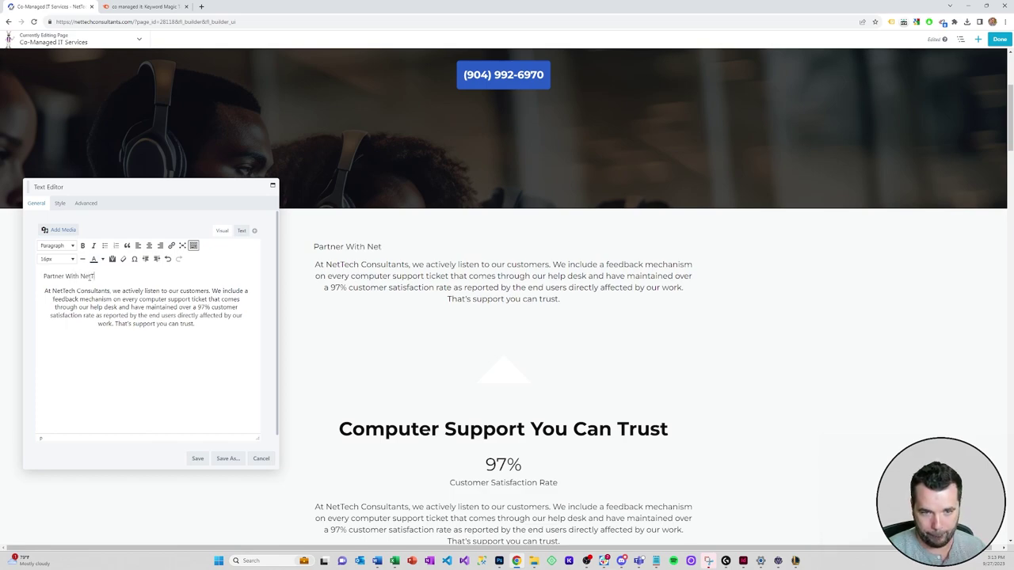
{"action": "type", "text": "ech To Increase Your Teams Ca"}
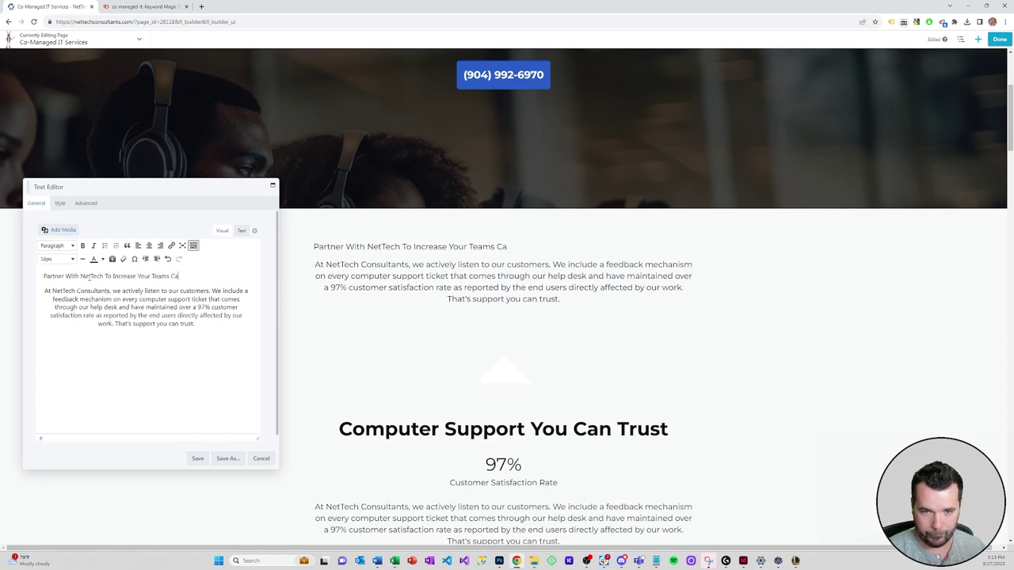
Replace the draft line above the paragraph with "Expand The Capabilities And Coverage Of Your Organizations IT Department With Co-Managed IT Services".
{"action": "left_click_drag", "start_coordinate": [194, 277], "coordinate": [39, 277]}
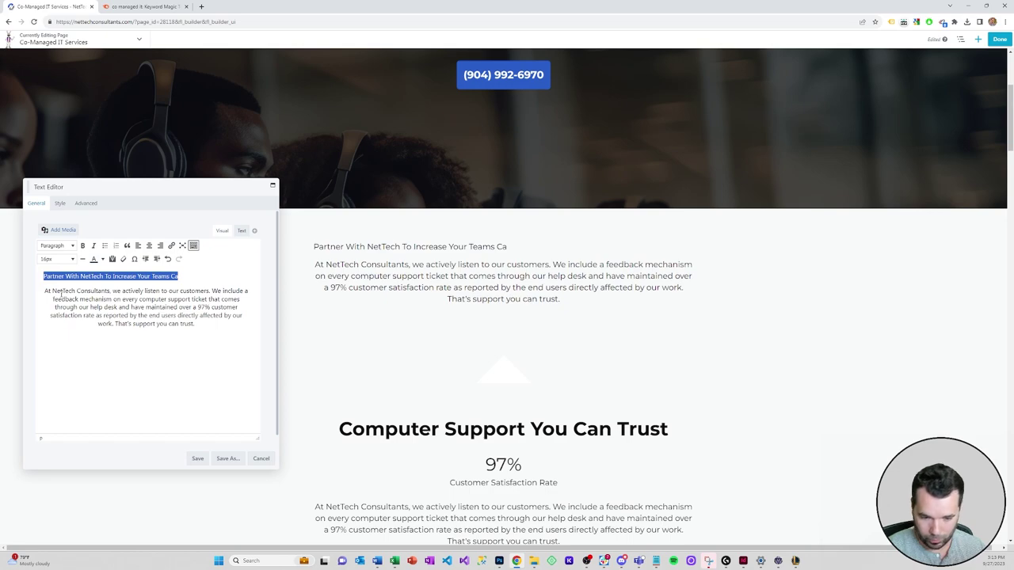
{"action": "type", "text": "Expan"}
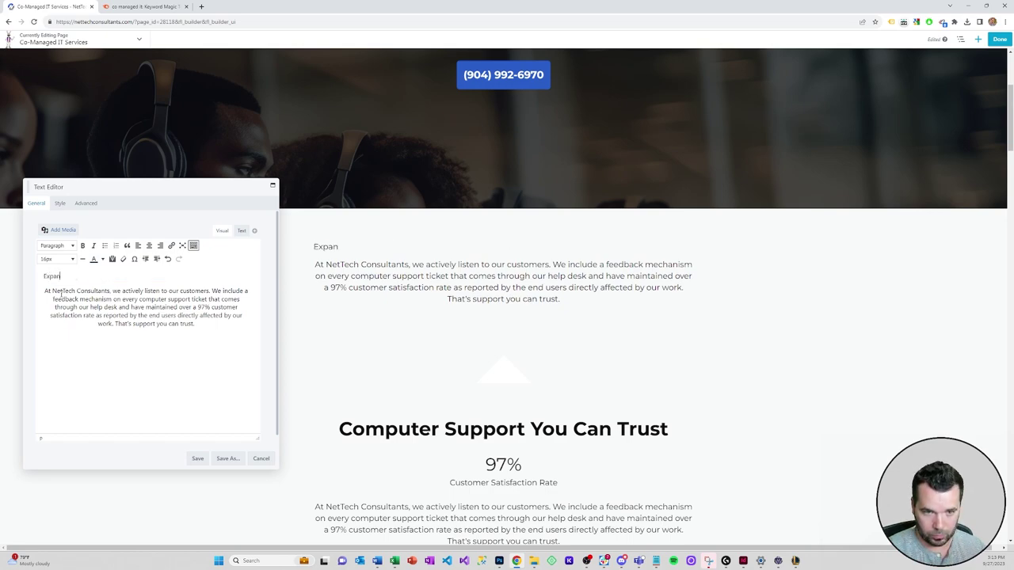
{"action": "type", "text": "d The Capabil"}
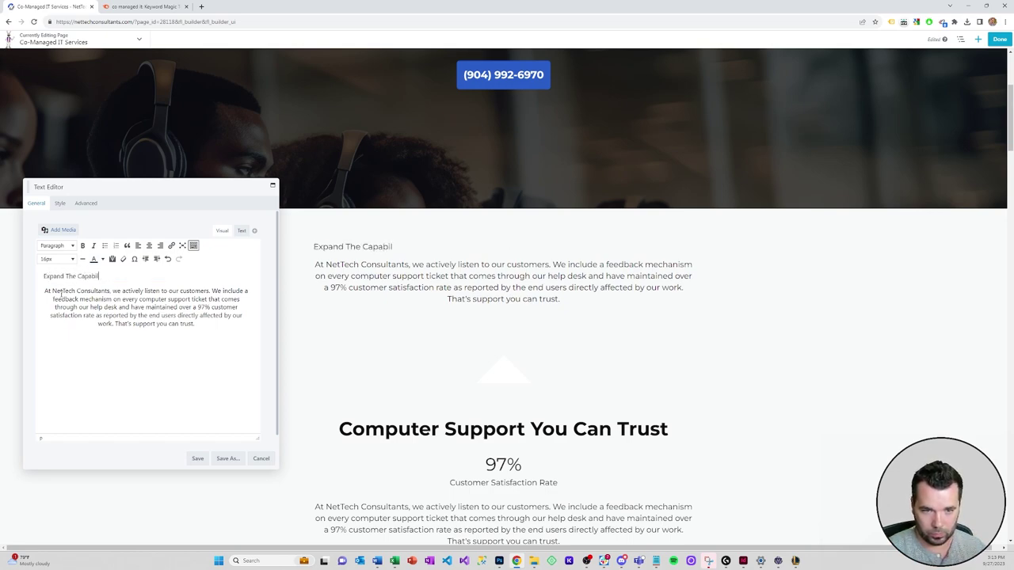
{"action": "type", "text": "ities And"}
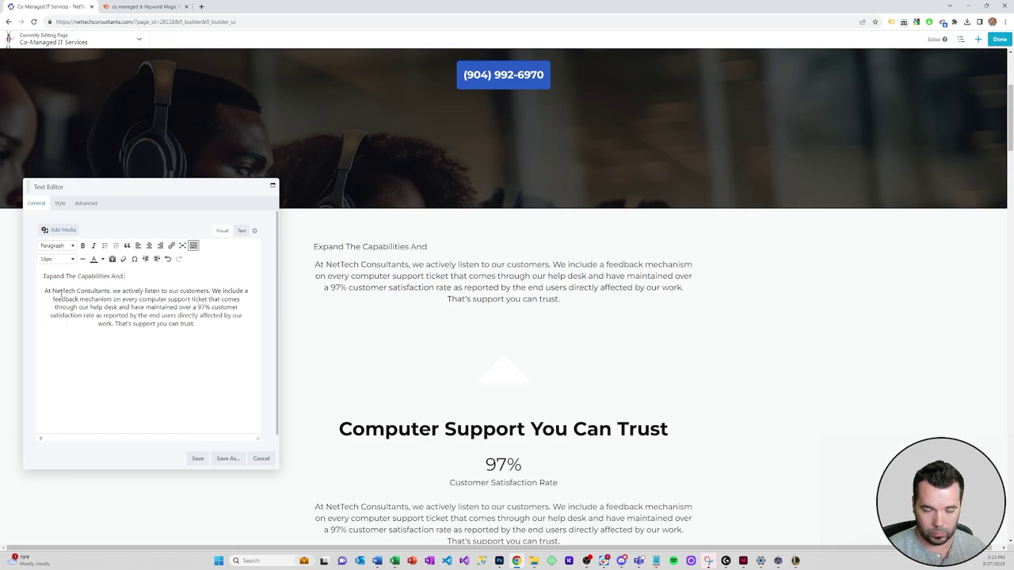
{"action": "type", "text": " Coverag"}
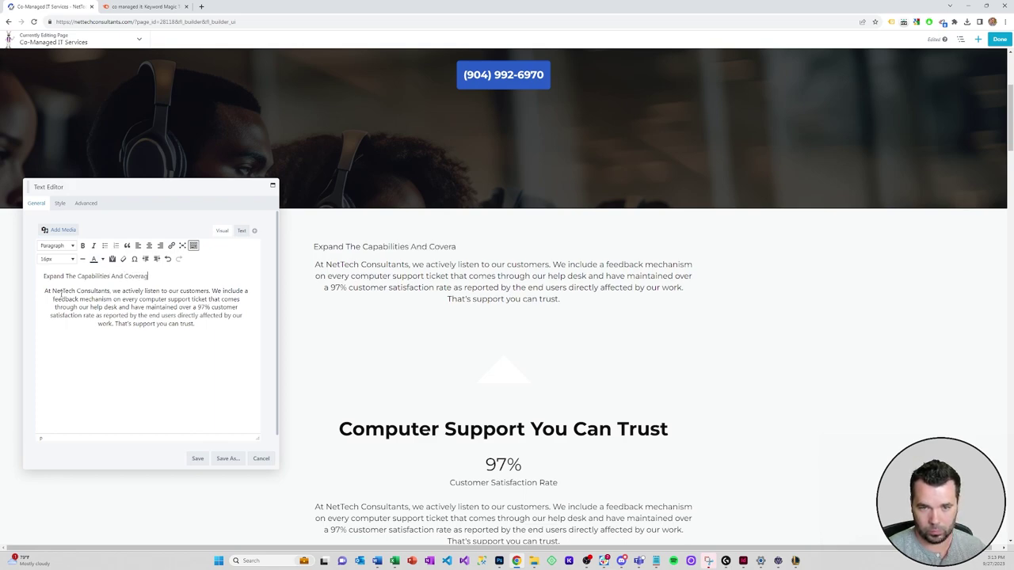
{"action": "type", "text": "e Of Your"}
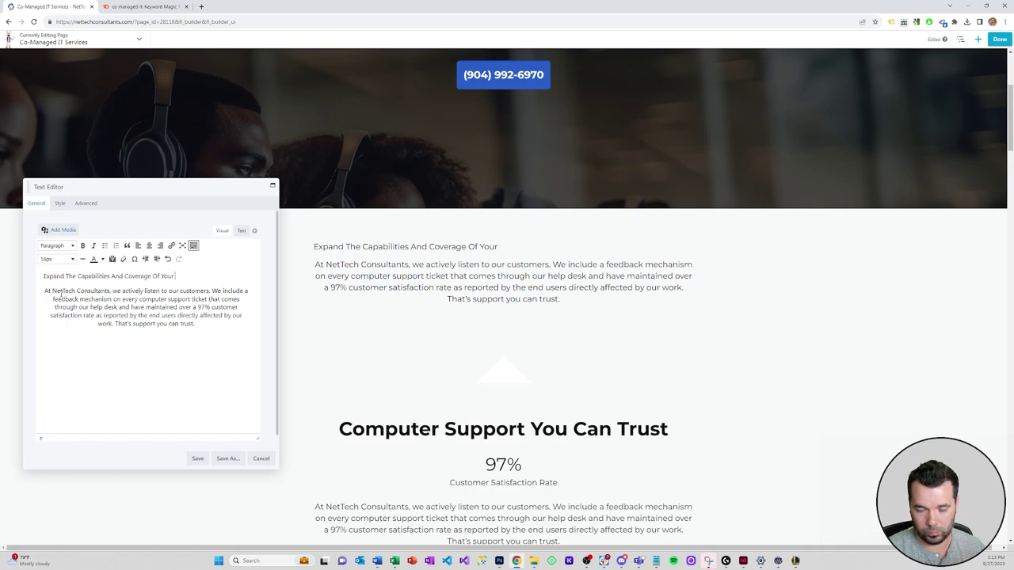
{"action": "type", "text": " Organizat"}
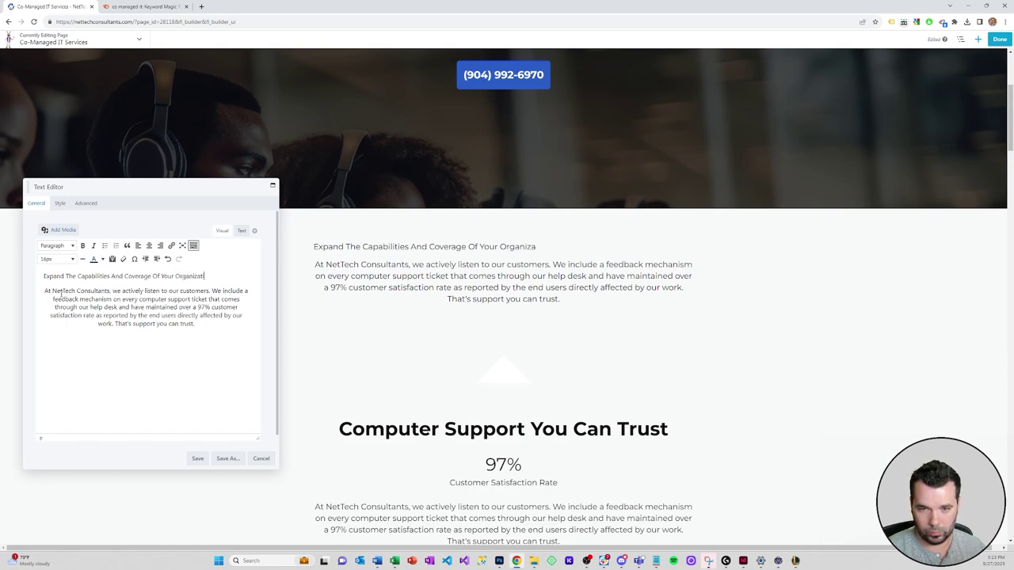
{"action": "type", "text": "ions IT De"}
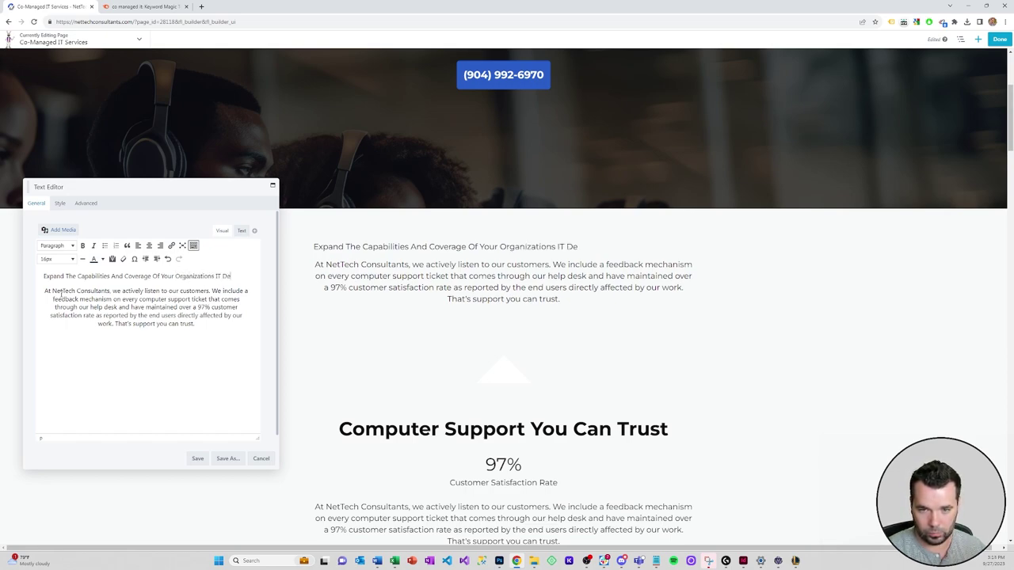
{"action": "type", "text": "partme"}
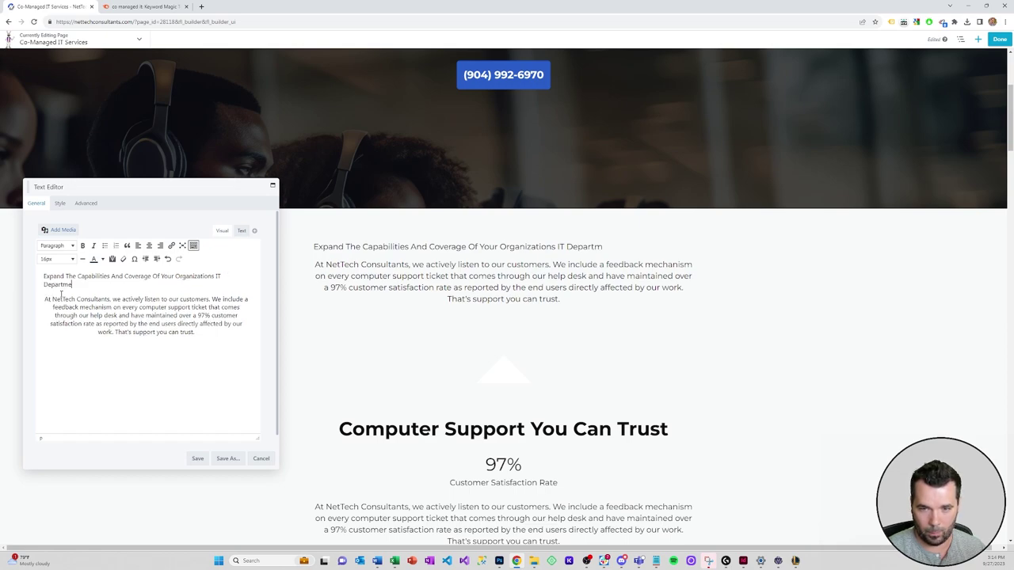
{"action": "type", "text": "nt With Co-Managed IT Services"}
Format the whole new line above the paragraph as Heading 2 and center it.
{"action": "key", "text": "shift+Home"}
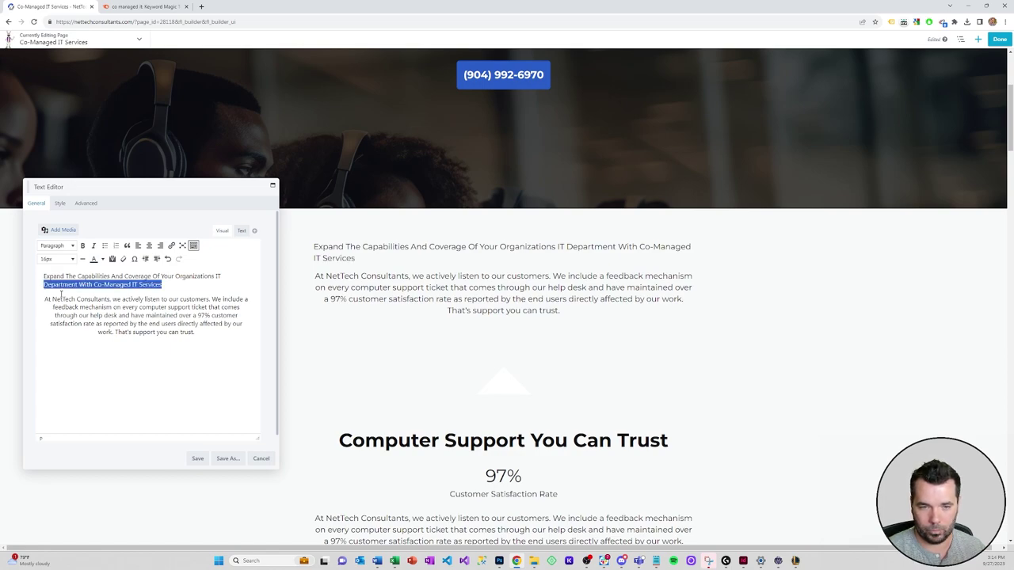
{"action": "key", "text": "shift+Up"}
{"action": "left_click", "coordinate": [55, 245]}
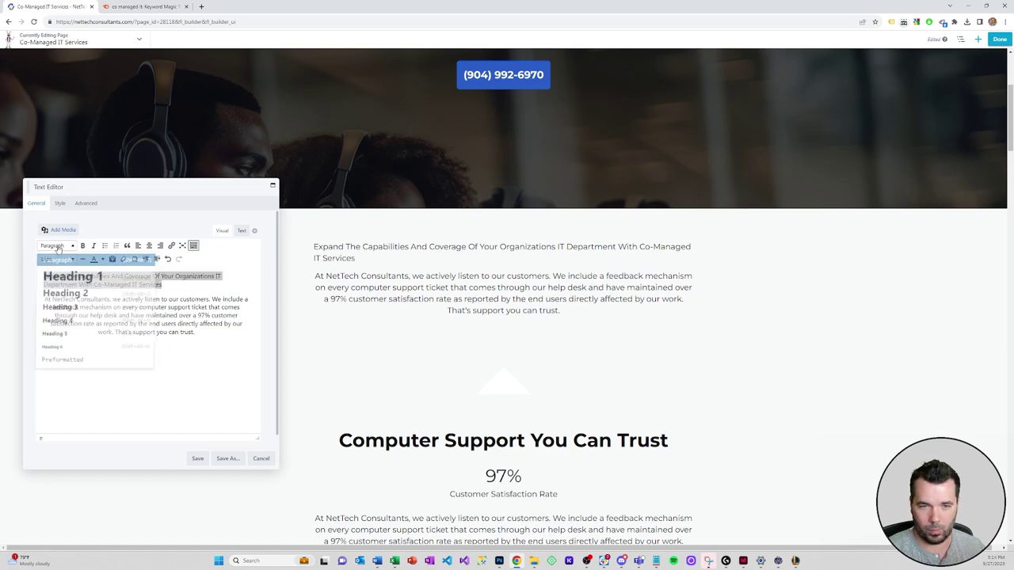
{"action": "left_click", "coordinate": [72, 291]}
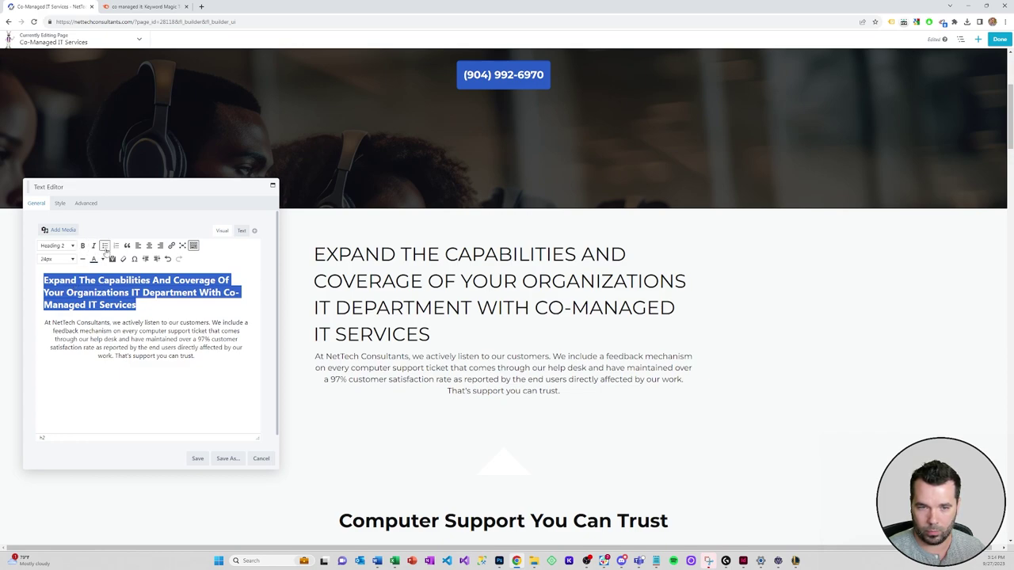
{"action": "left_click", "coordinate": [149, 247]}
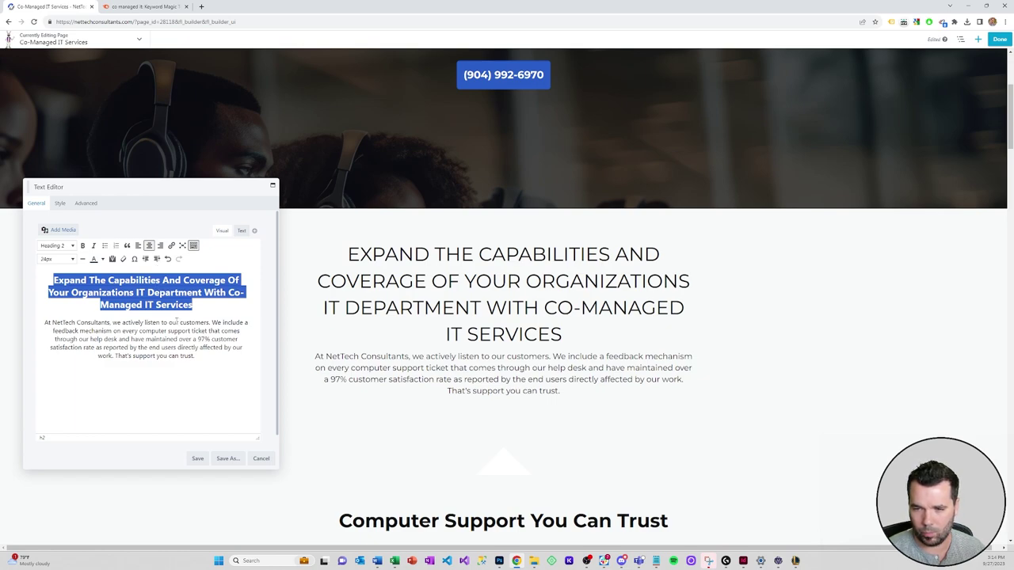
{"action": "left_click", "coordinate": [224, 353]}
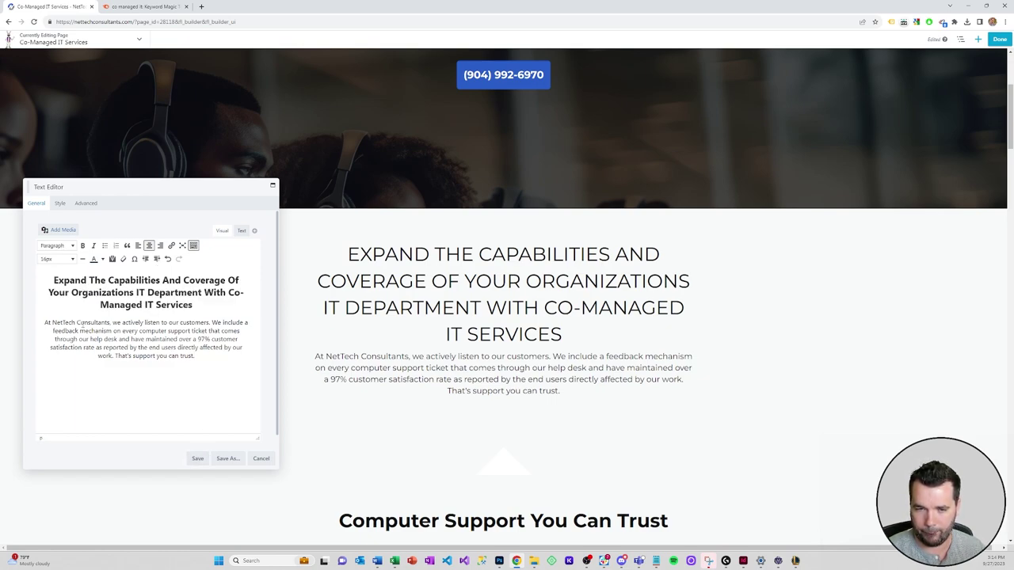
{"action": "left_click", "coordinate": [155, 281]}
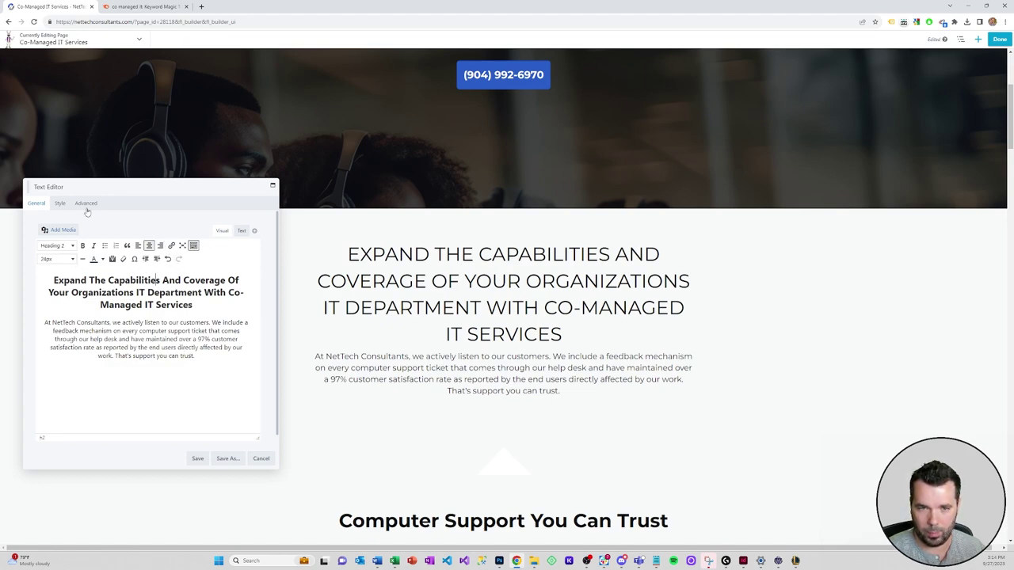
{"action": "left_click", "coordinate": [59, 202]}
{"action": "left_click", "coordinate": [158, 252]}
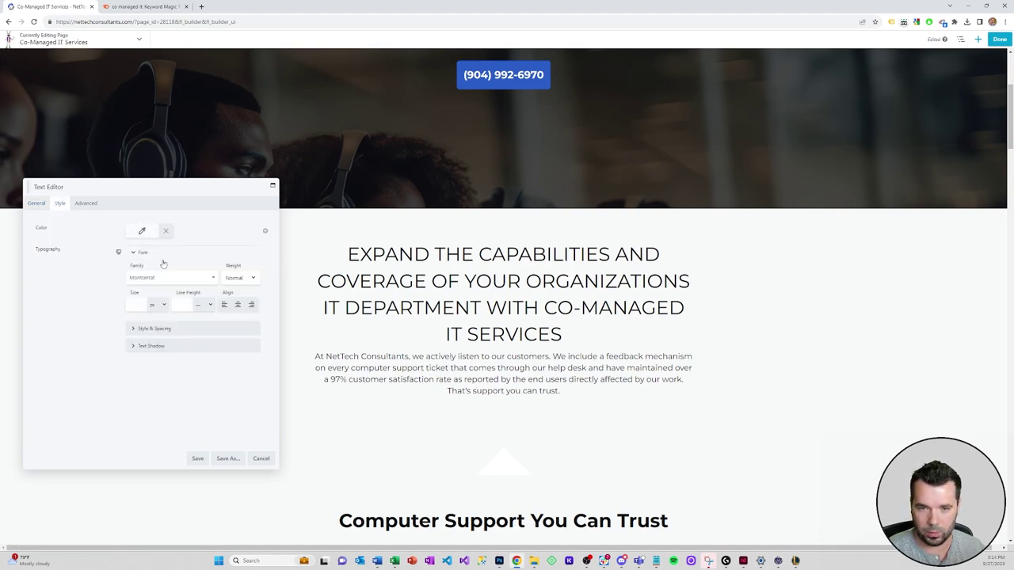
{"action": "left_click", "coordinate": [135, 304]}
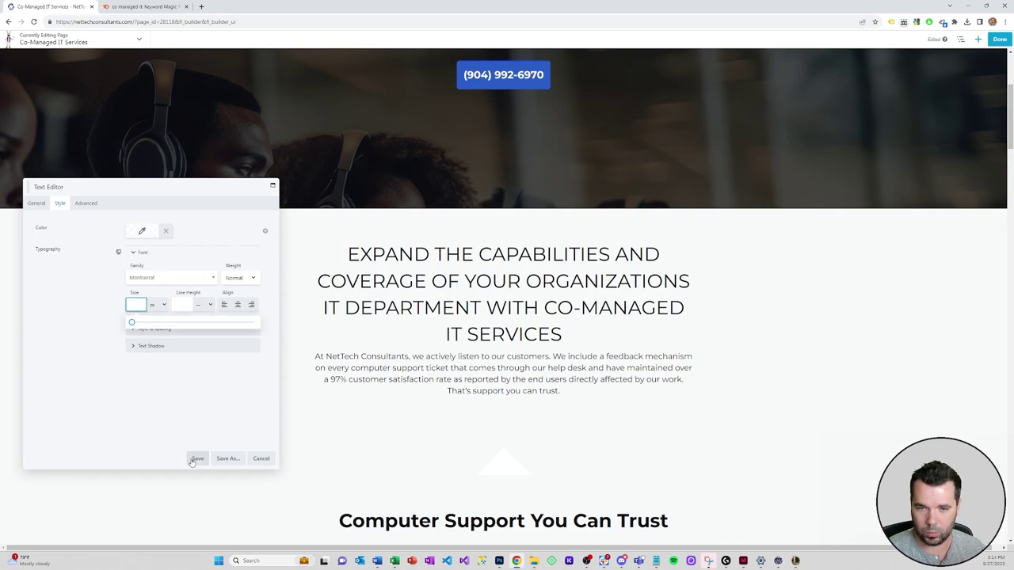
{"action": "left_click", "coordinate": [238, 278]}
{"action": "left_click", "coordinate": [238, 278]}
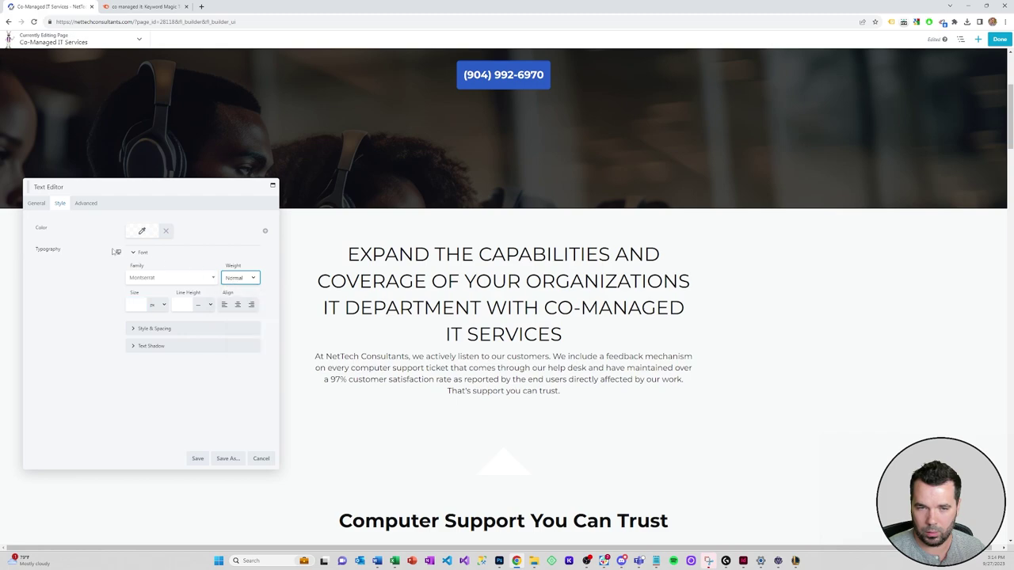
{"action": "left_click", "coordinate": [37, 204]}
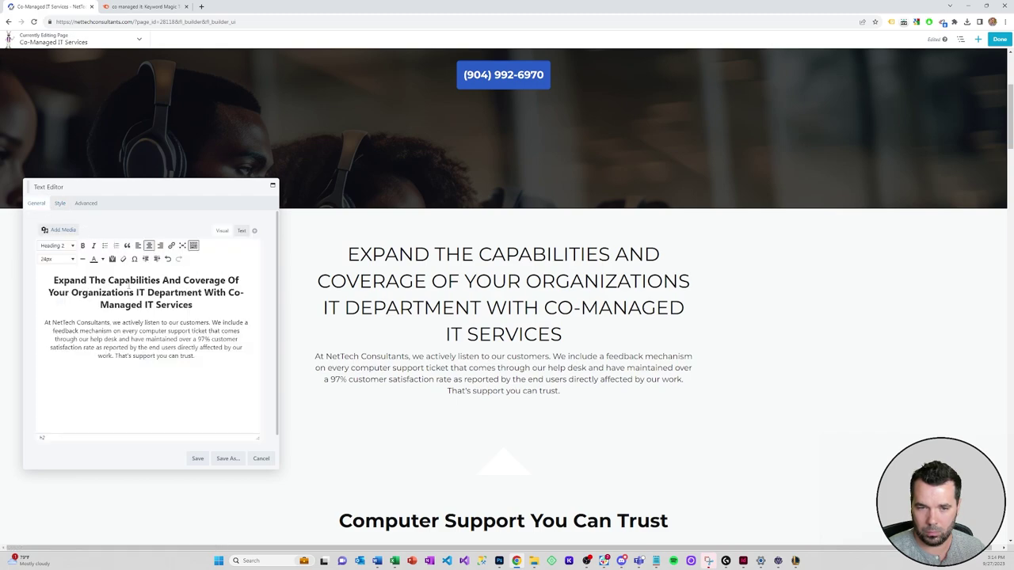
Save the text module, remove "With Co-Managed IT Services" from the end of its heading and save it again.
{"action": "left_click", "coordinate": [197, 459]}
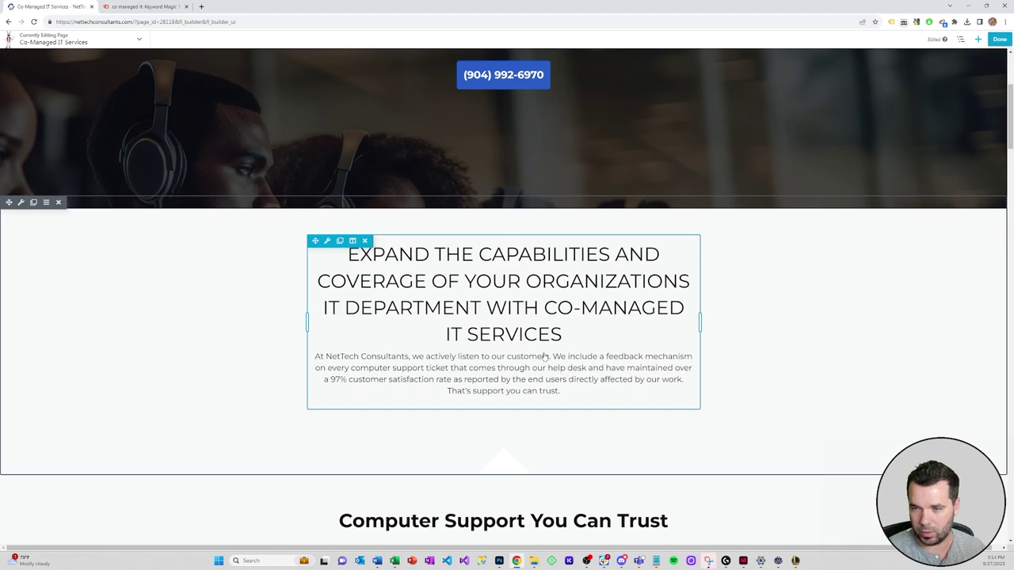
{"action": "left_click", "coordinate": [469, 321]}
{"action": "mouse_move", "coordinate": [204, 303]}
{"action": "left_mouse_down"}
{"action": "mouse_move", "coordinate": [138, 292]}
{"action": "mouse_move", "coordinate": [204, 293]}
{"action": "left_mouse_up"}
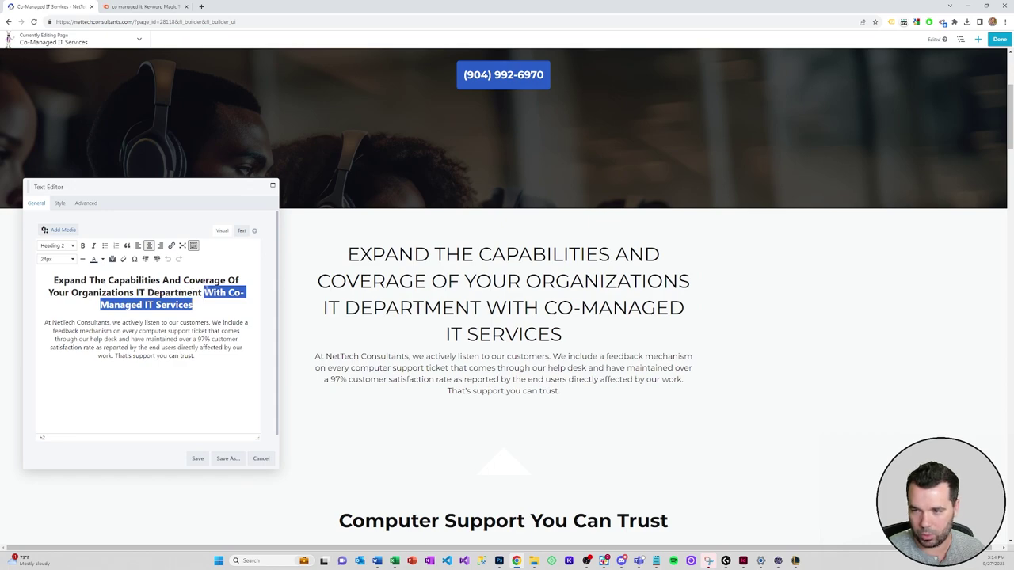
{"action": "key", "text": "BackSpace"}
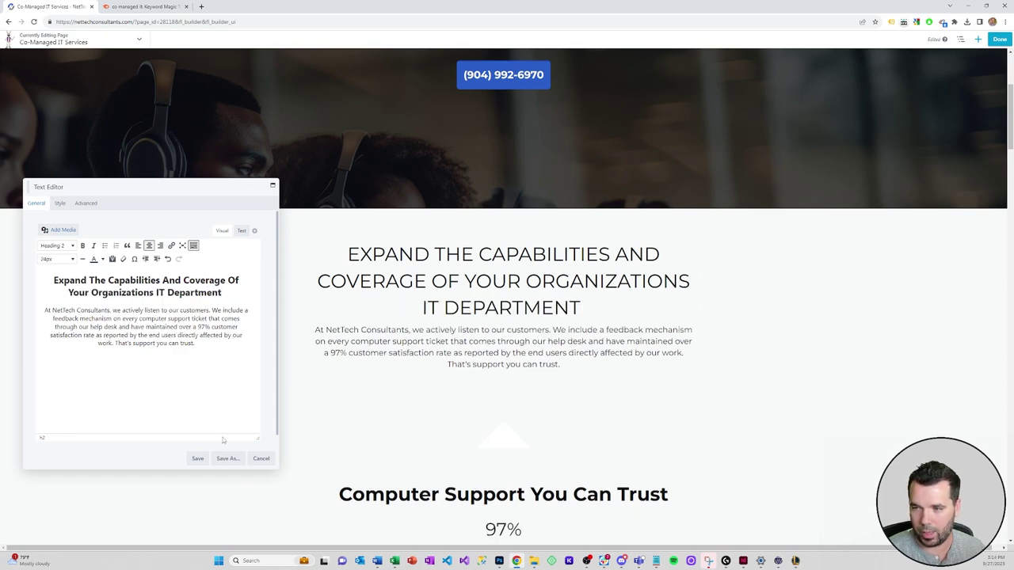
{"action": "left_click", "coordinate": [198, 457]}
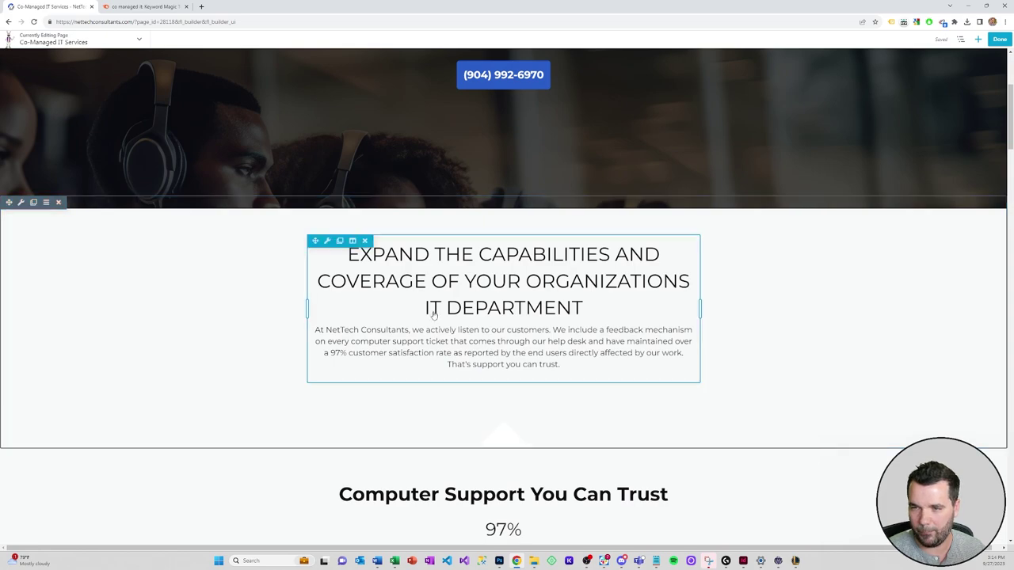
Replace the customer feedback paragraph below the row heading with the opening words "Is your IT department feeling overwhelmed".
{"action": "left_click", "coordinate": [600, 365]}
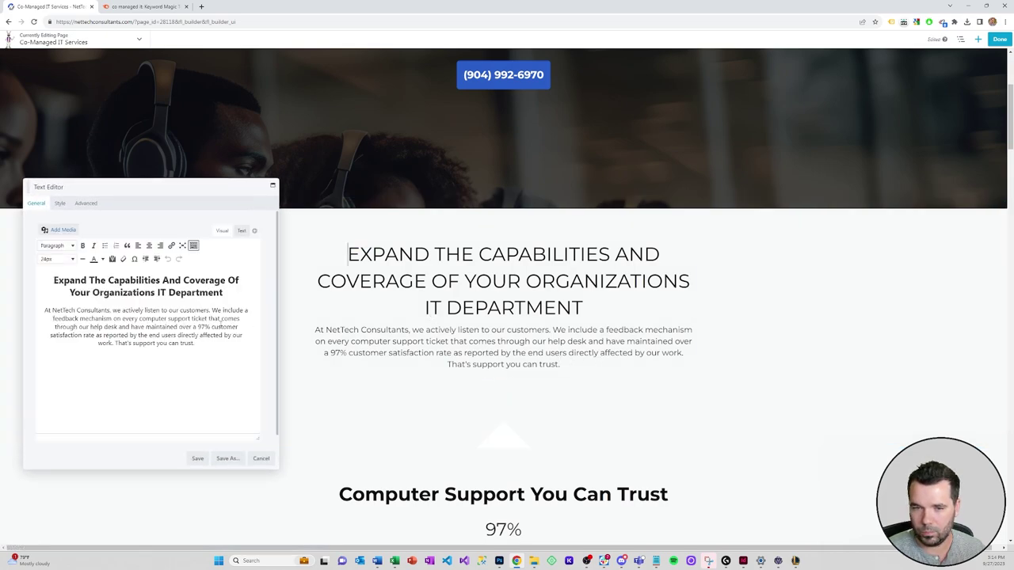
{"action": "left_click_drag", "start_coordinate": [196, 344], "coordinate": [30, 306]}
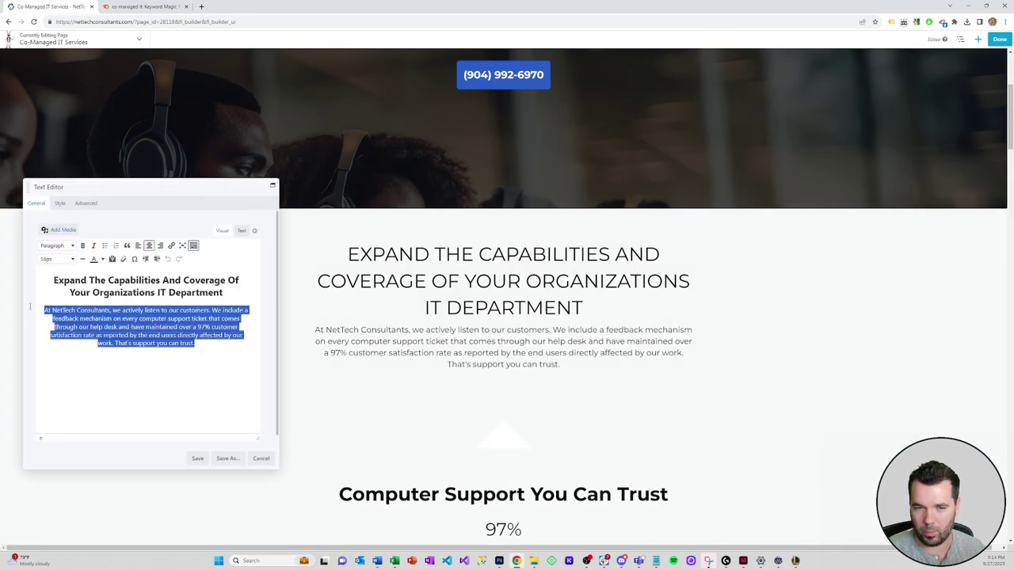
{"action": "key", "text": "BackSpace"}
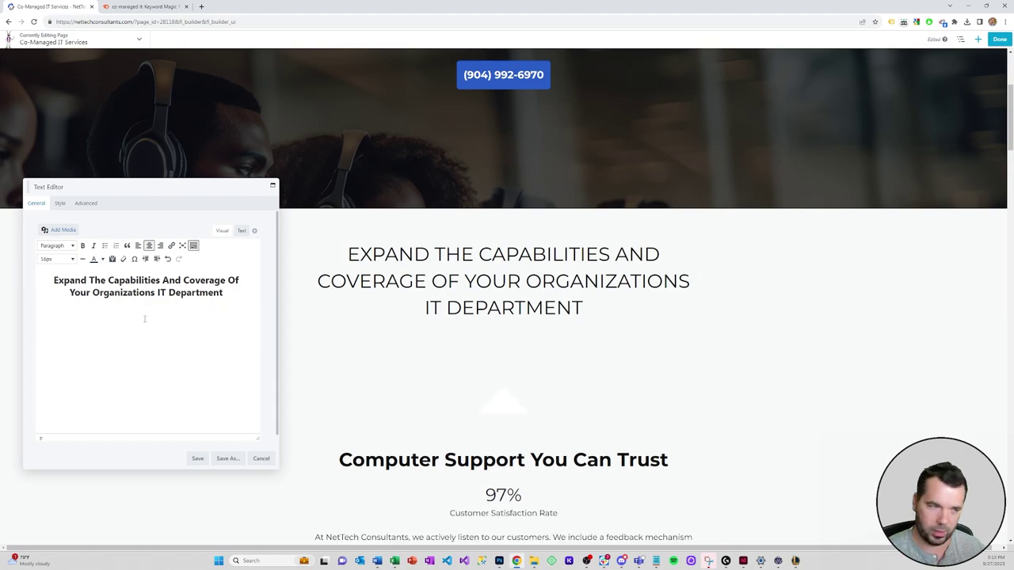
{"action": "type", "text": "Is yo"}
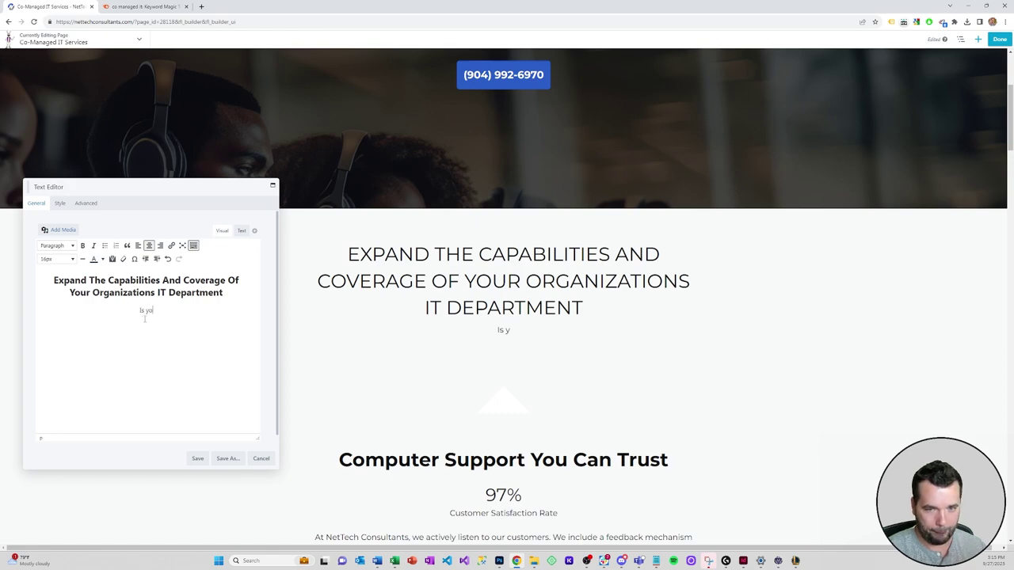
{"action": "type", "text": "ur IT i"}
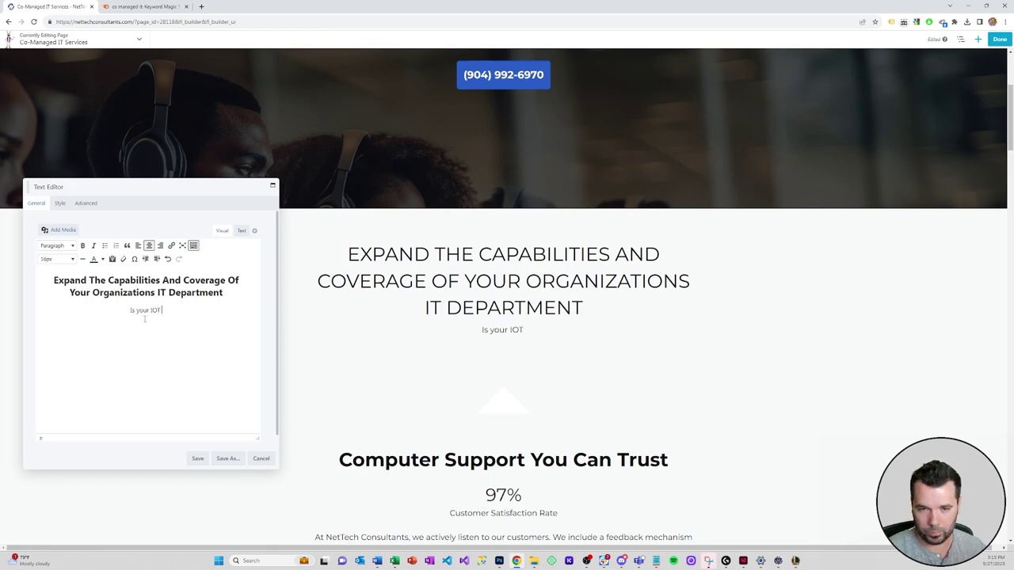
{"action": "type", "text": "epar"}
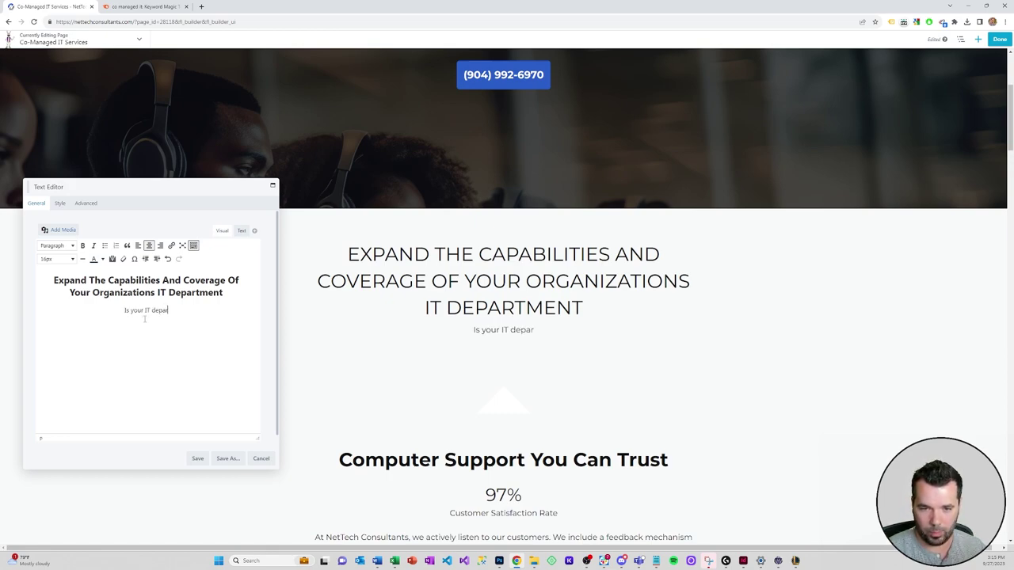
{"action": "type", "text": "tment feeling overw"}
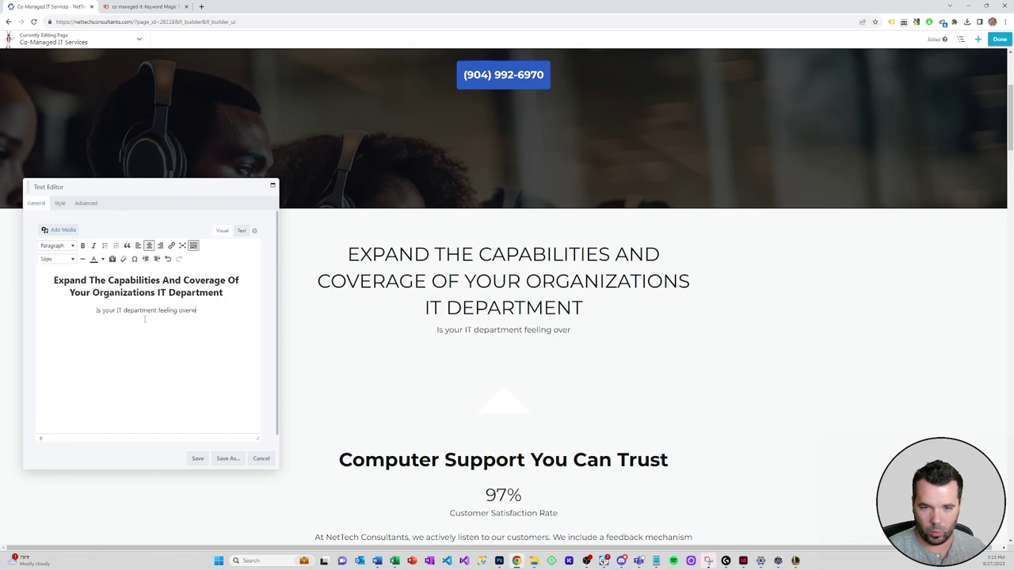
{"action": "type", "text": "helmed "}
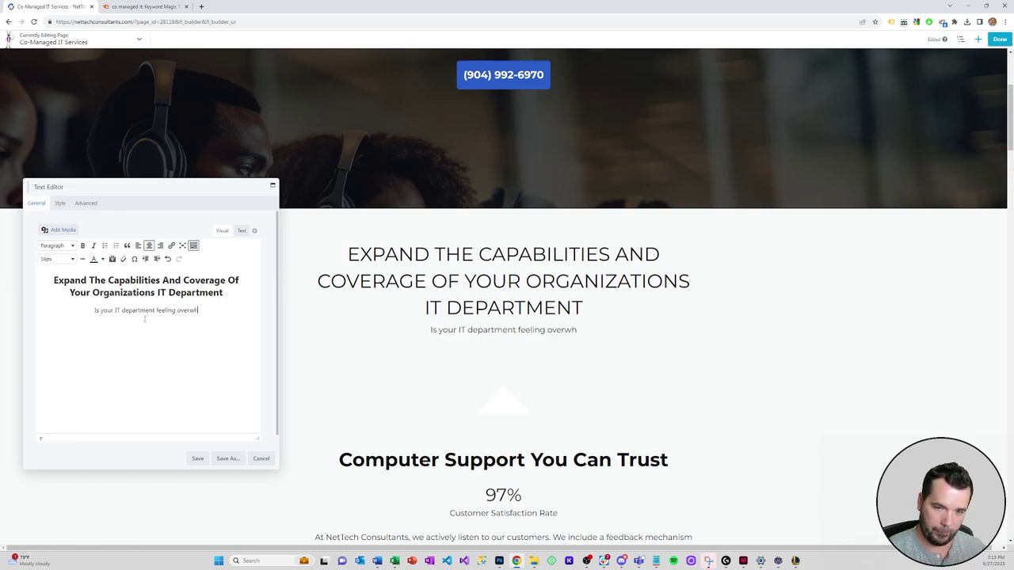
Continue the paragraph with "trying to manage the constant barrage of end user support needs,".
{"action": "type", "text": "tryin"}
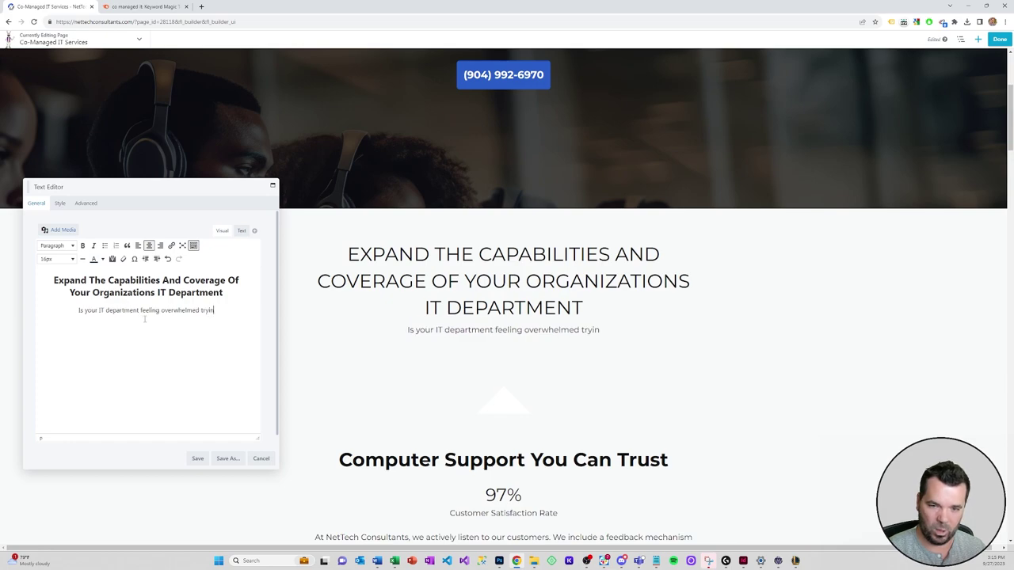
{"action": "type", "text": "g to manage the c"}
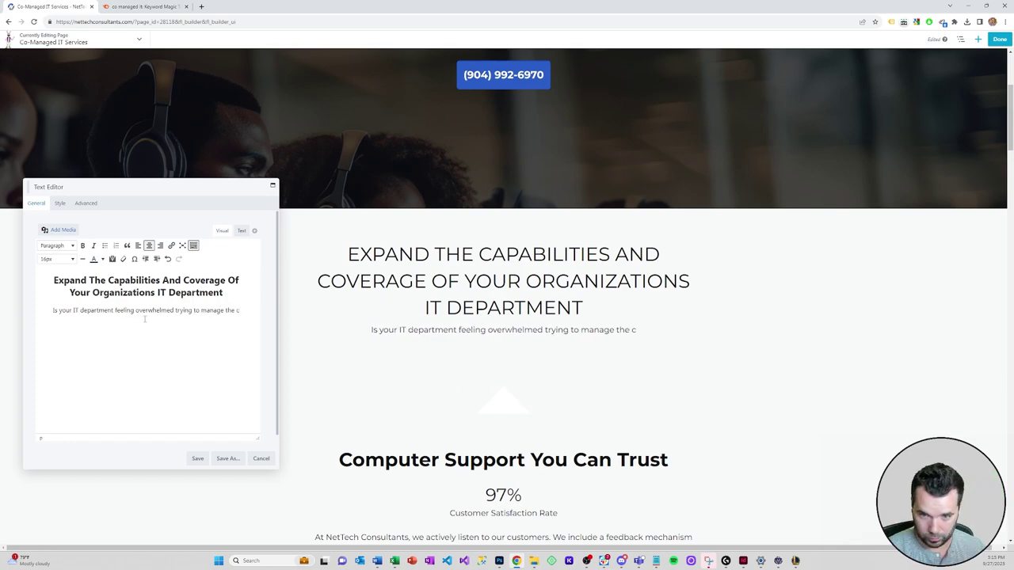
{"action": "type", "text": "onstant barrage of"}
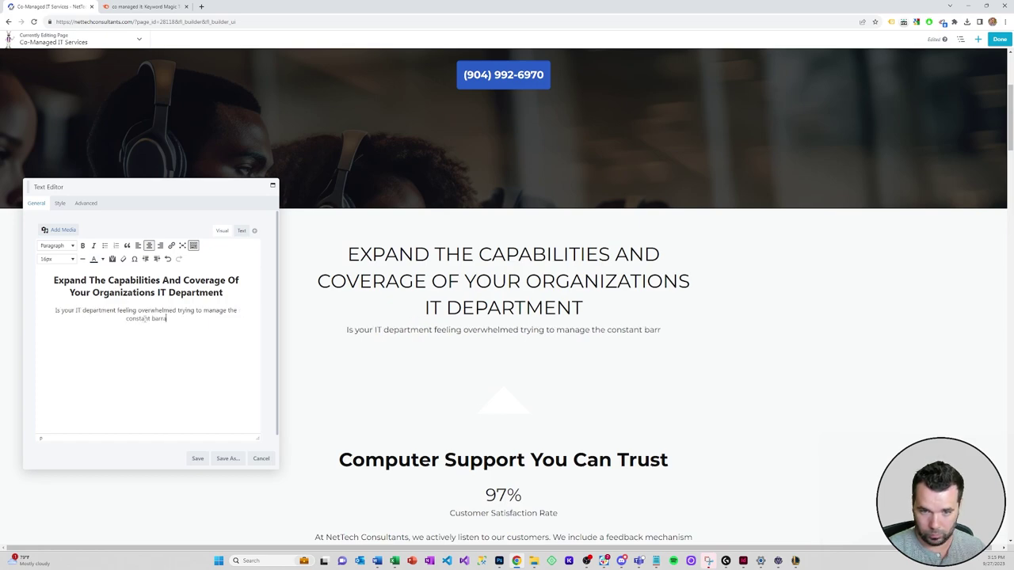
{"action": "type", "text": " end user"}
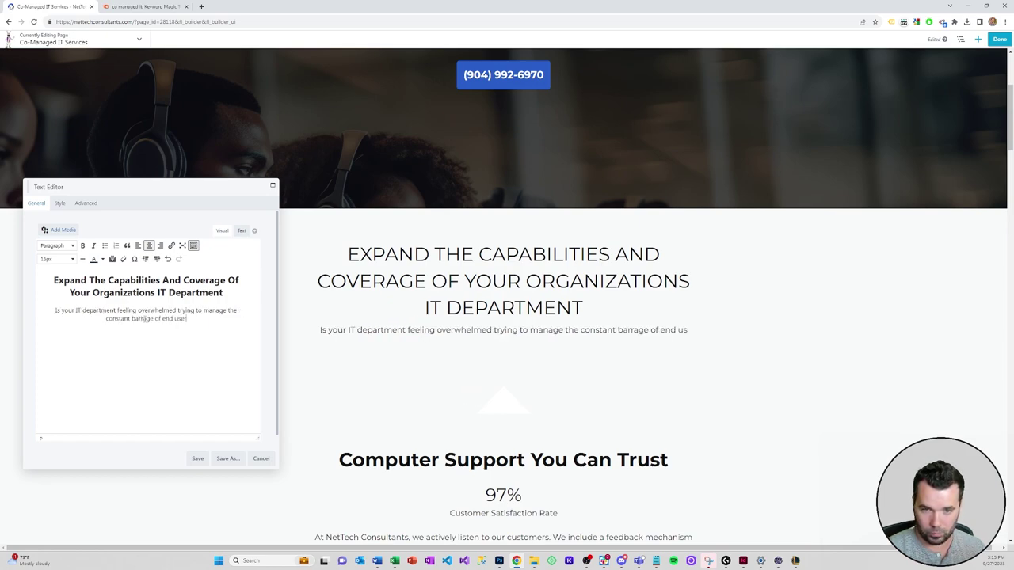
{"action": "type", "text": " support needs,"}
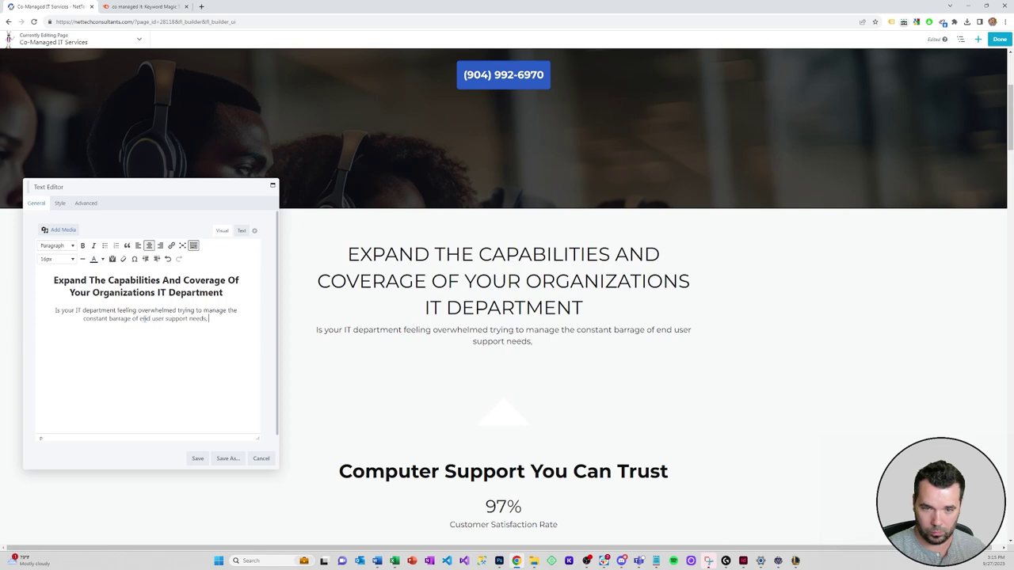
Finish the first paragraph with "cyber threats, and new technologies that are coming available in the marketplace.".
{"action": "type", "text": " cyber threats, a"}
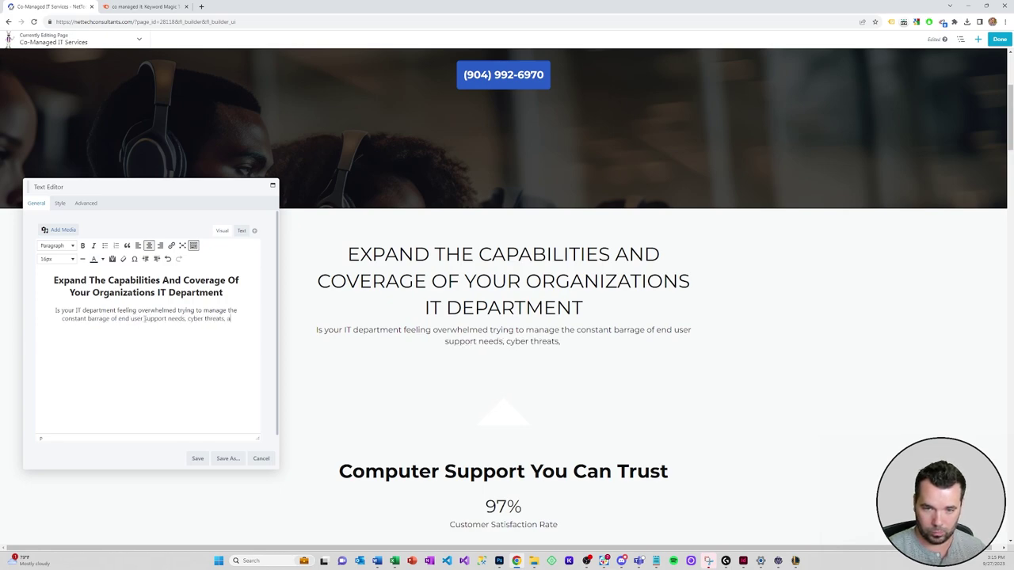
{"action": "type", "text": "nd n"}
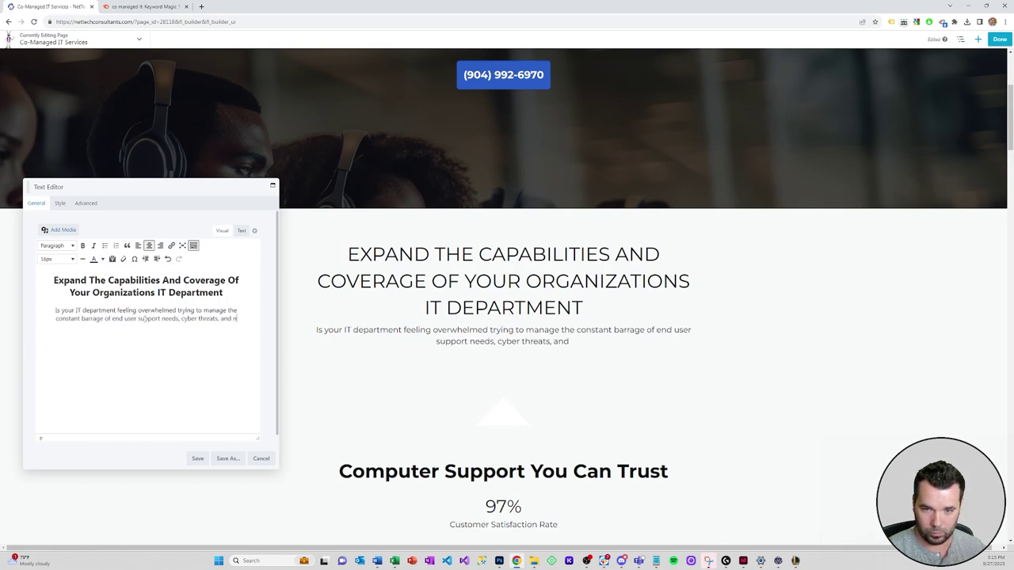
{"action": "type", "text": "ew technologies"}
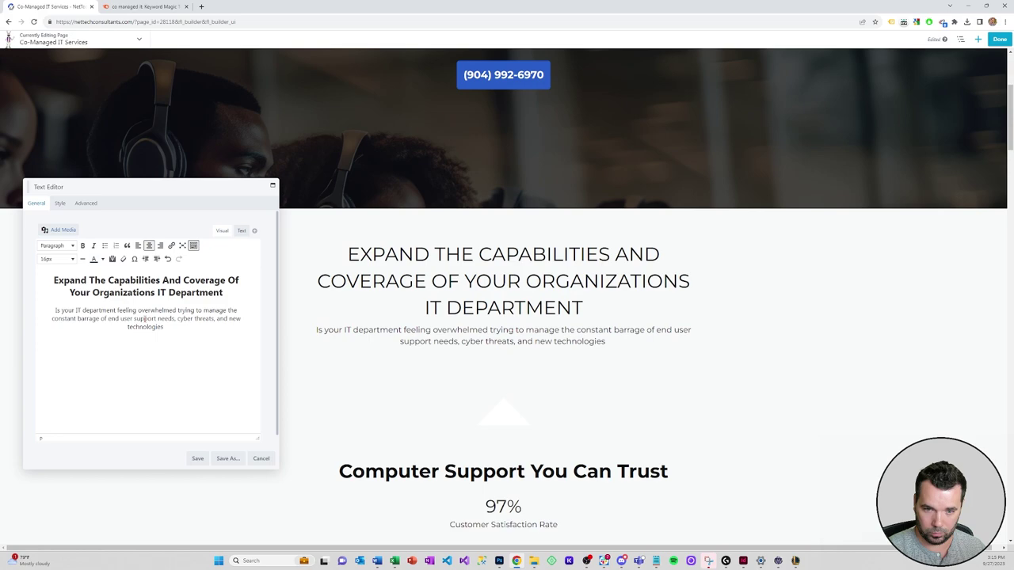
{"action": "type", "text": "that"}
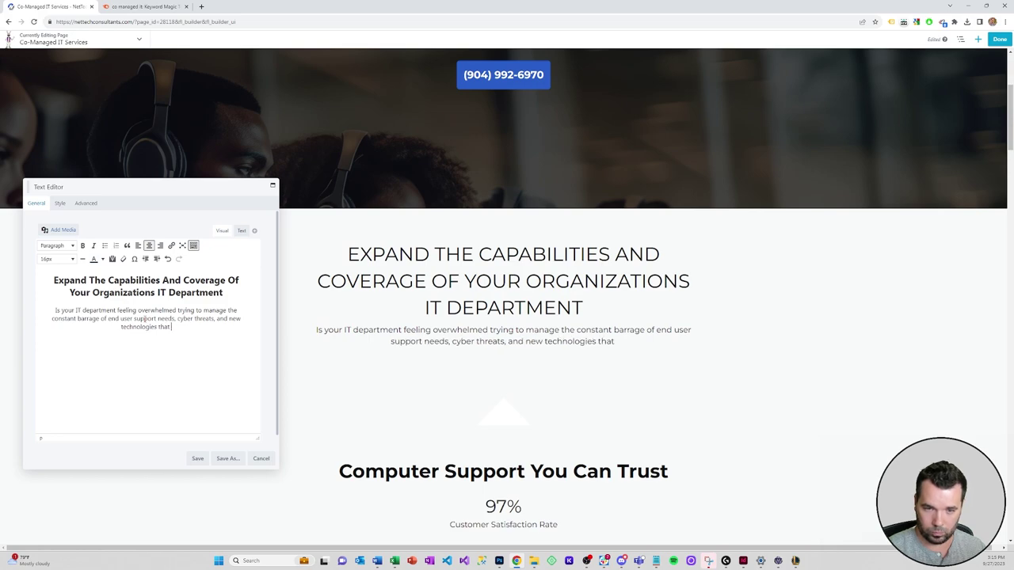
{"action": "type", "text": " are coming availab"}
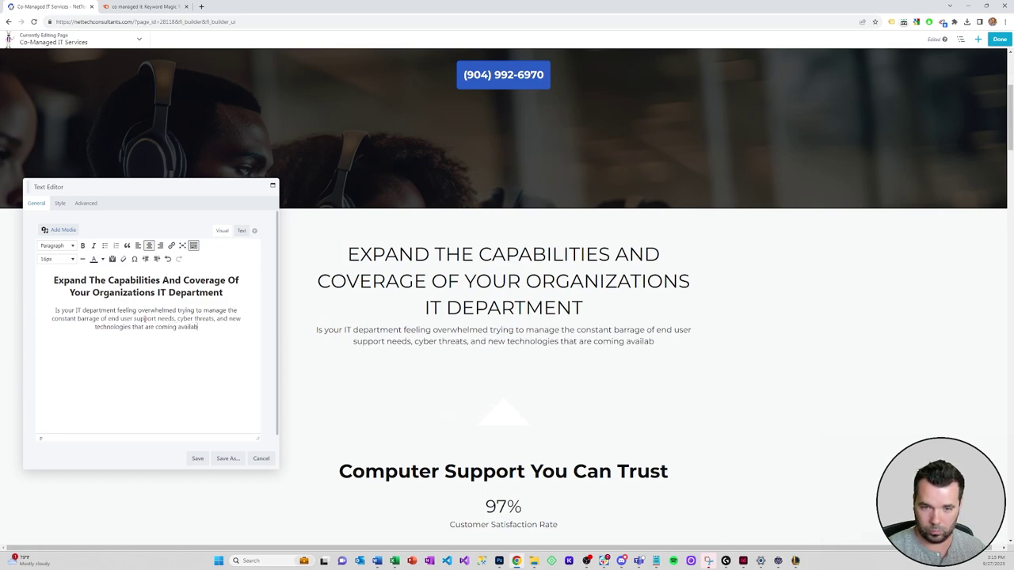
{"action": "type", "text": "le in the marketplace."}
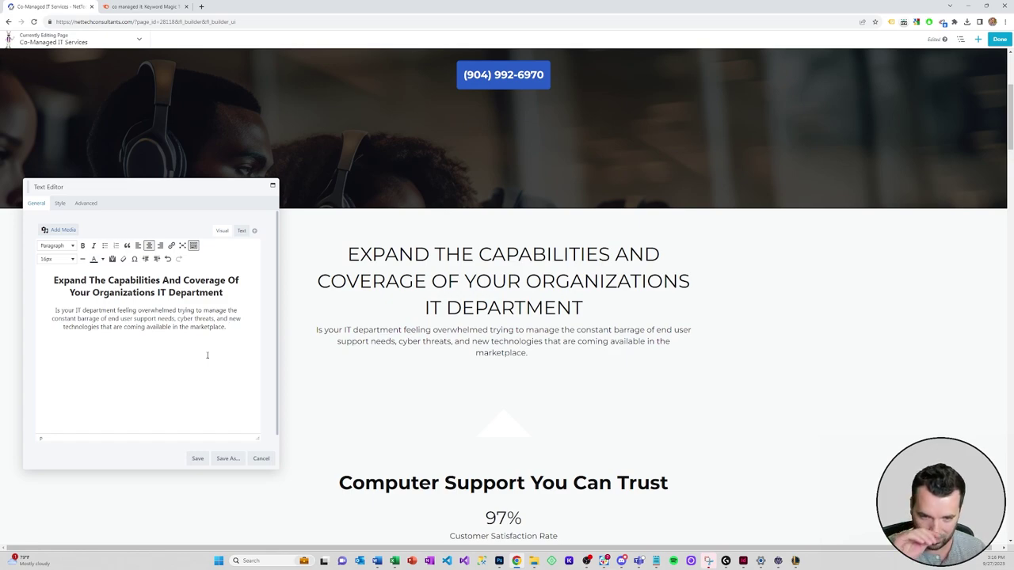
Start a second paragraph reading "Are you searching for a partner to expand the capacity of your IT department".
{"action": "key", "text": "Return"}
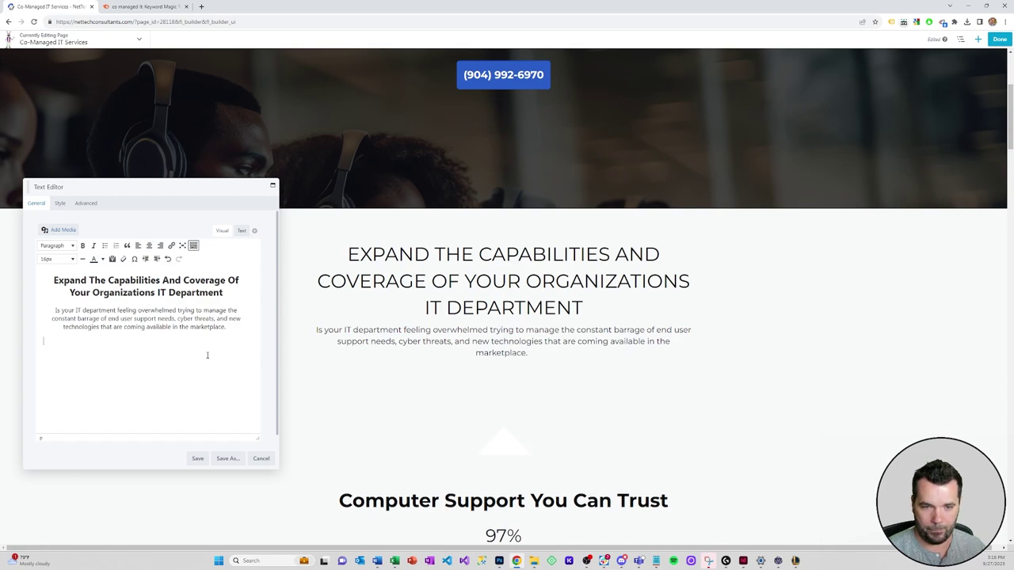
{"action": "type", "text": "Are you searc"}
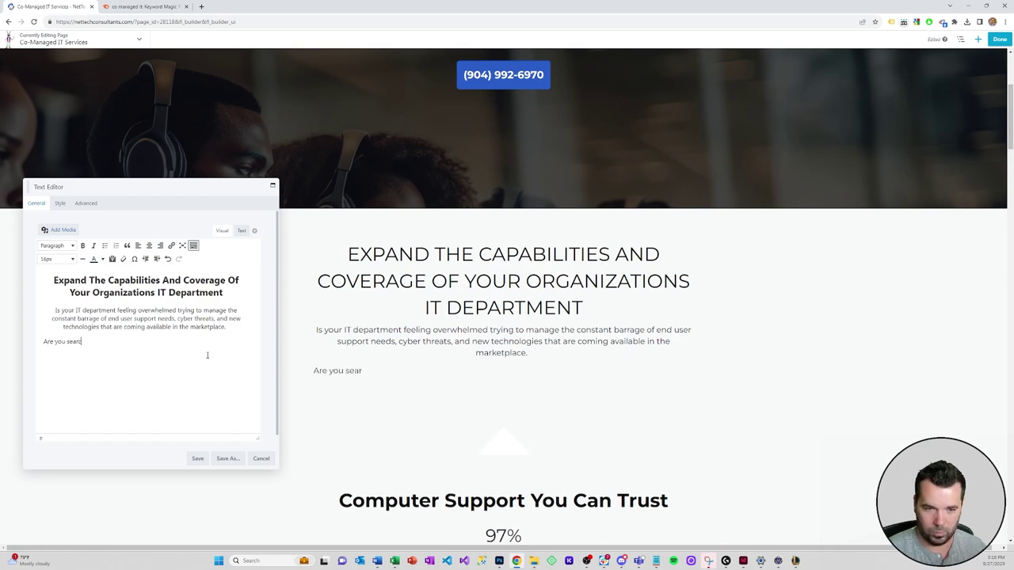
{"action": "type", "text": "hing for a partner to"}
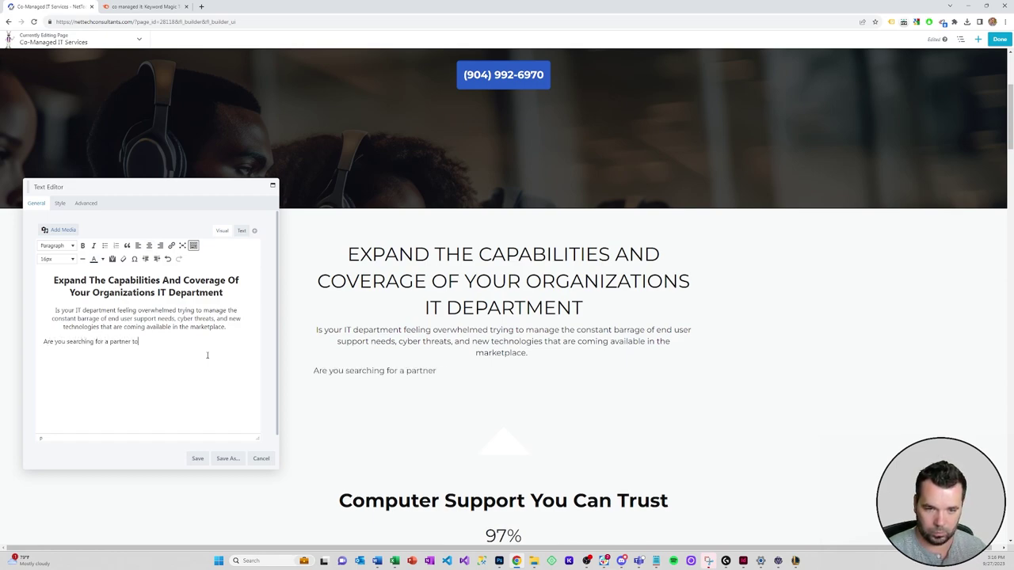
{"action": "type", "text": " expand the"}
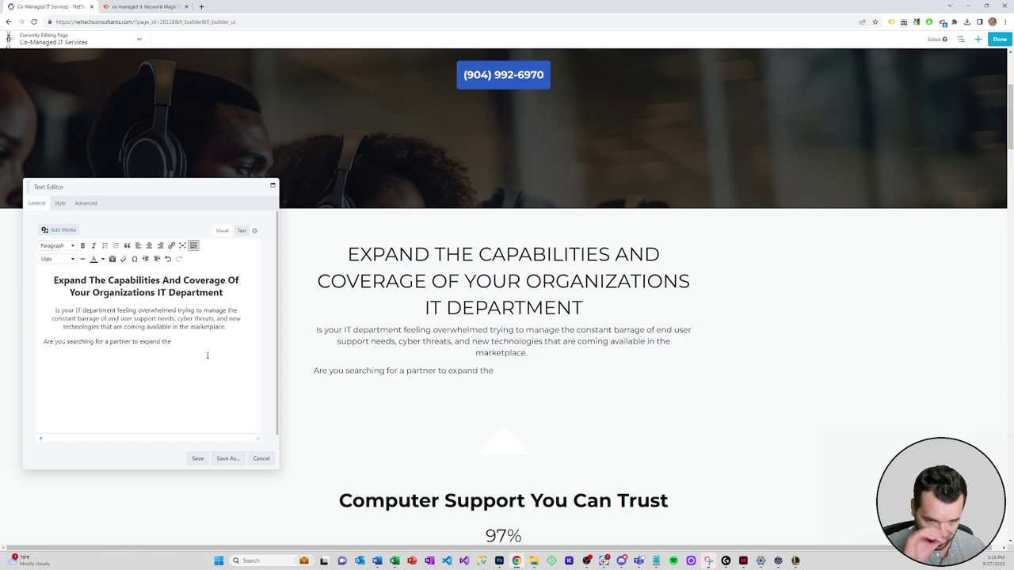
{"action": "type", "text": " capacity"}
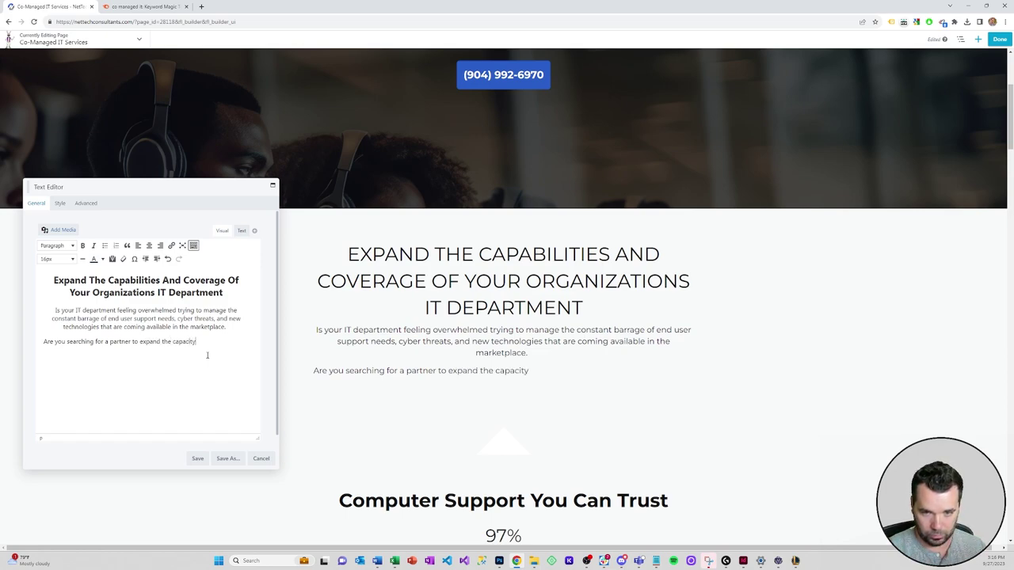
{"action": "type", "text": " of your IT department w"}
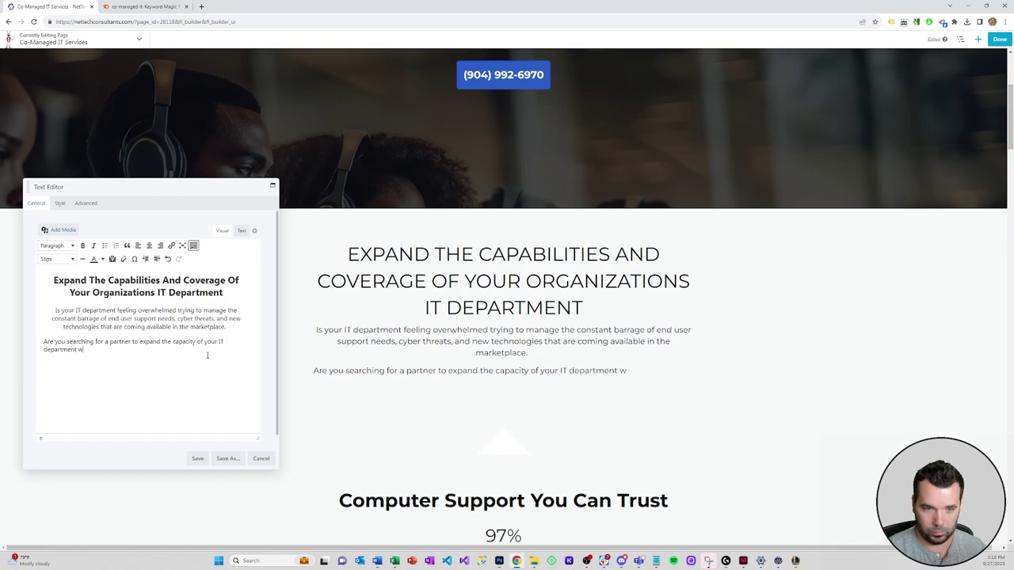
{"action": "key", "text": "BackSpace"}
{"action": "type", "text": "and"}
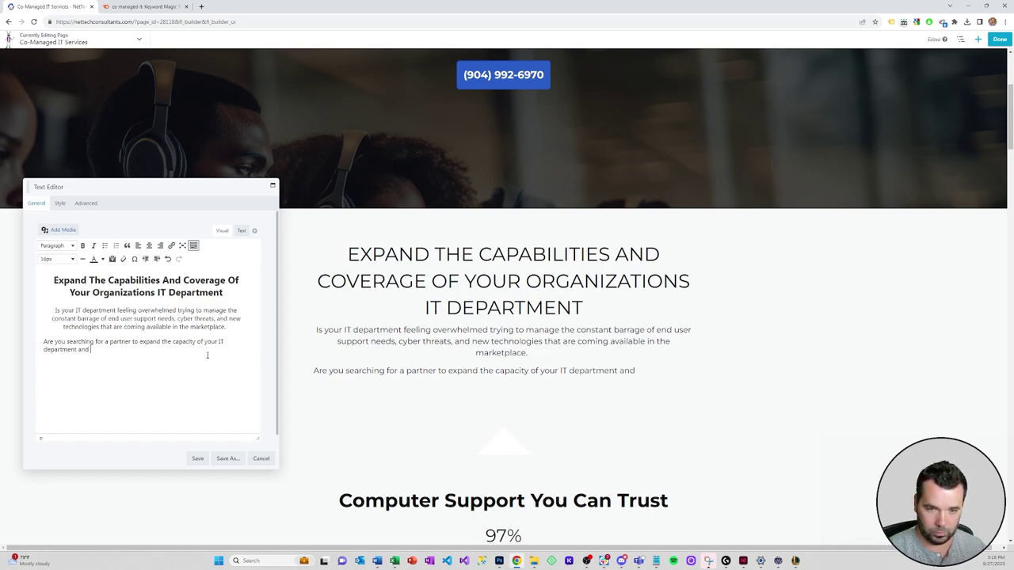
{"action": "key", "text": "BackSpace"}
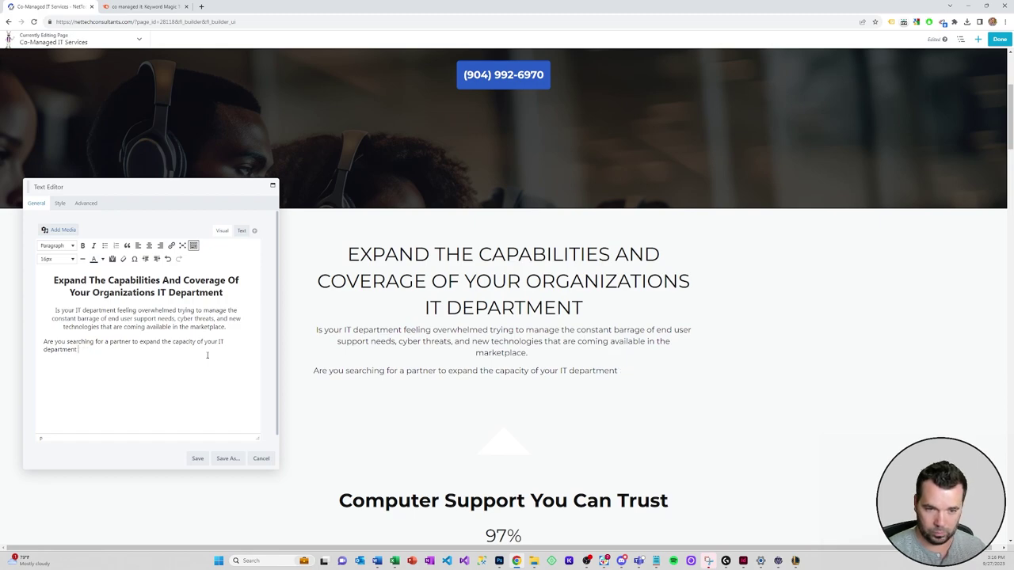
Extend the second paragraph with "without hiring a robust team of staff that you might not need".
{"action": "type", "text": "without hiring a"}
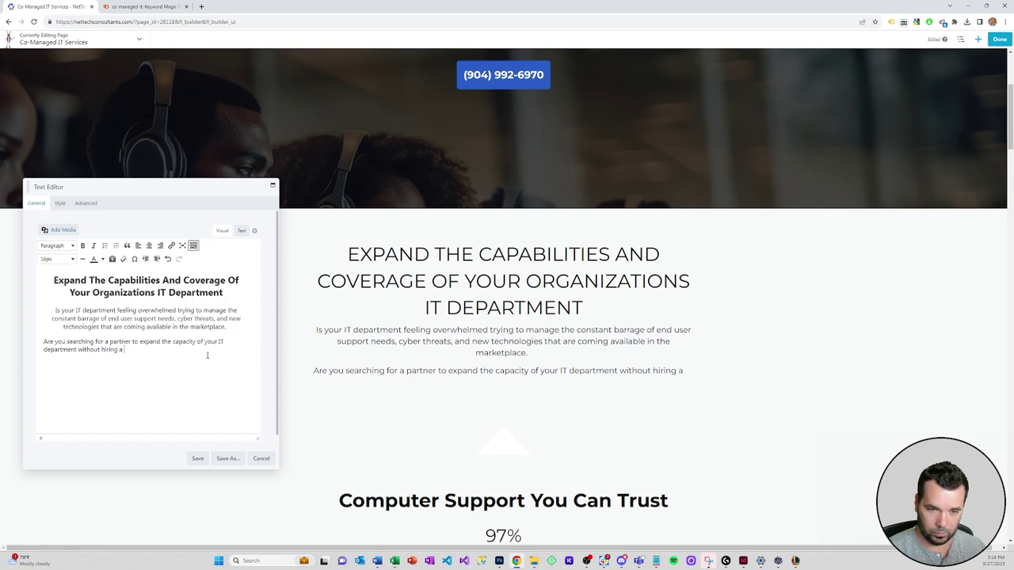
{"action": "type", "text": "robus"}
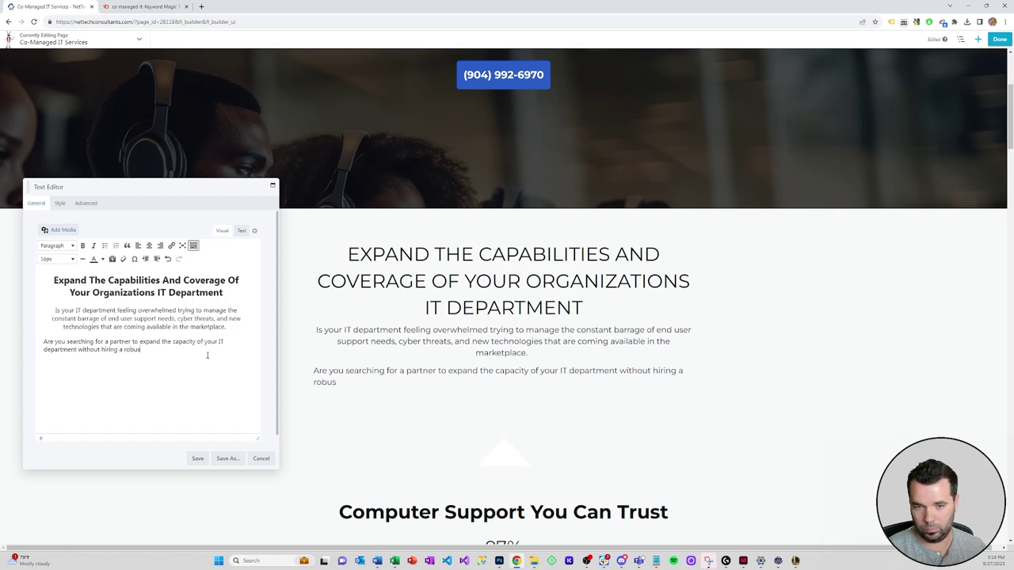
{"action": "type", "text": "t team of staff that y"}
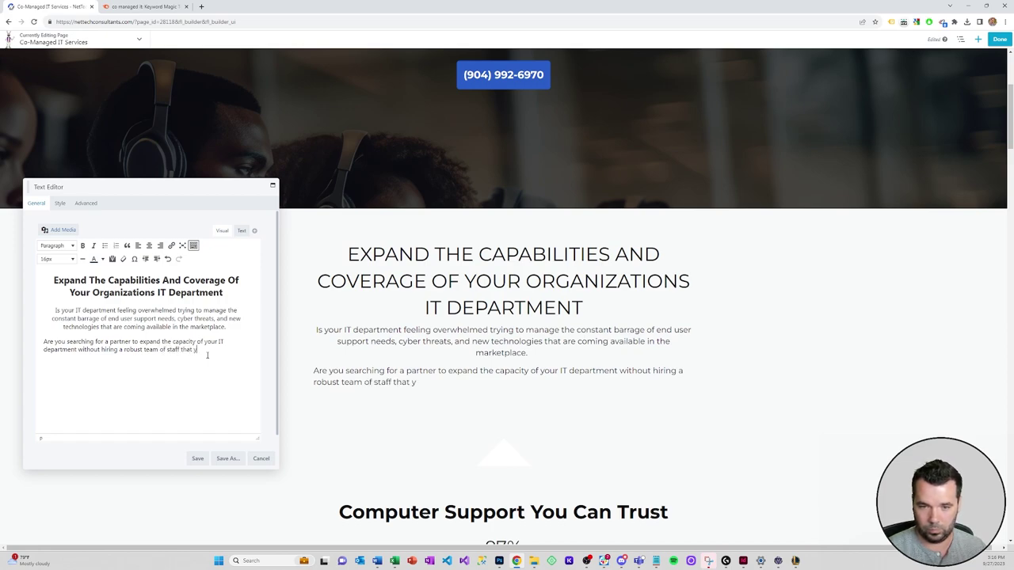
{"action": "key", "text": "BackSpace"}
{"action": "type", "text": "might not"}
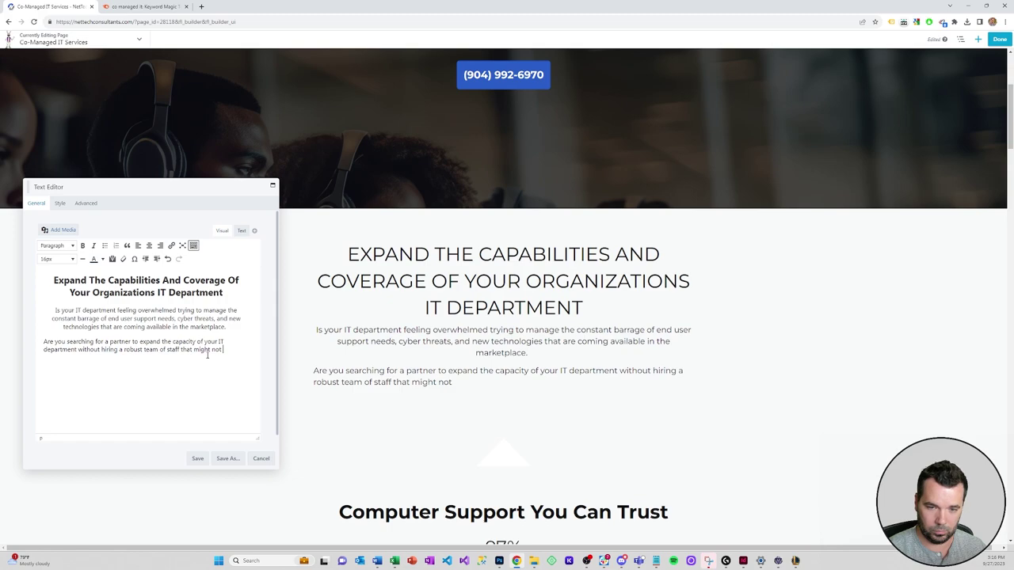
{"action": "key", "text": "BackSpace"}
{"action": "key", "text": "BackSpace"}
{"action": "key", "text": "BackSpace"}
{"action": "key", "text": "BackSpace"}
{"action": "key", "text": "BackSpace"}
{"action": "key", "text": "BackSpace"}
{"action": "key", "text": "BackSpace"}
{"action": "key", "text": "BackSpace"}
{"action": "key", "text": "BackSpace"}
{"action": "key", "text": "BackSpace"}
{"action": "type", "text": "you might not need "}
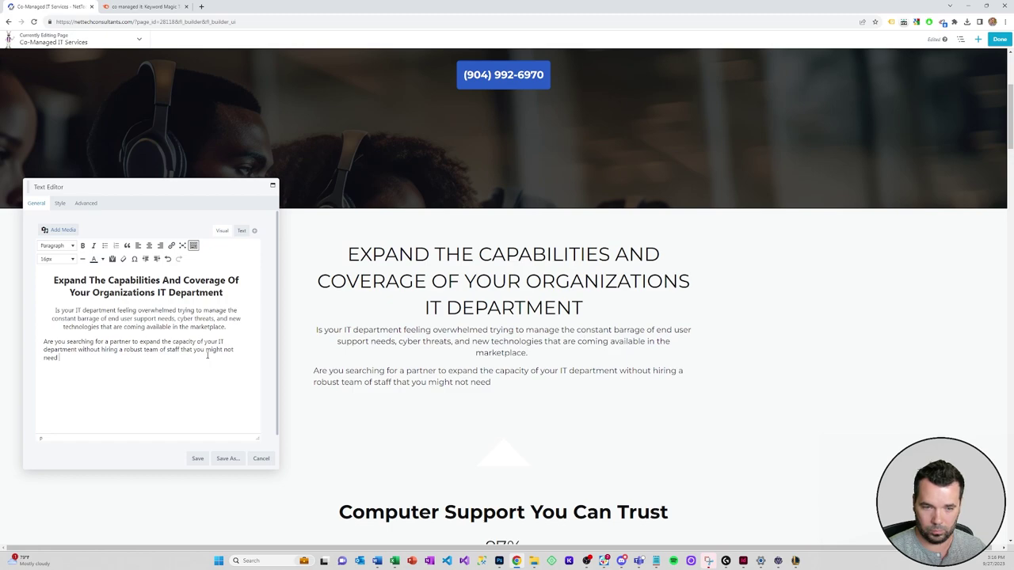
End the second paragraph's question with "as your organization evolves?".
{"action": "type", "text": "in"}
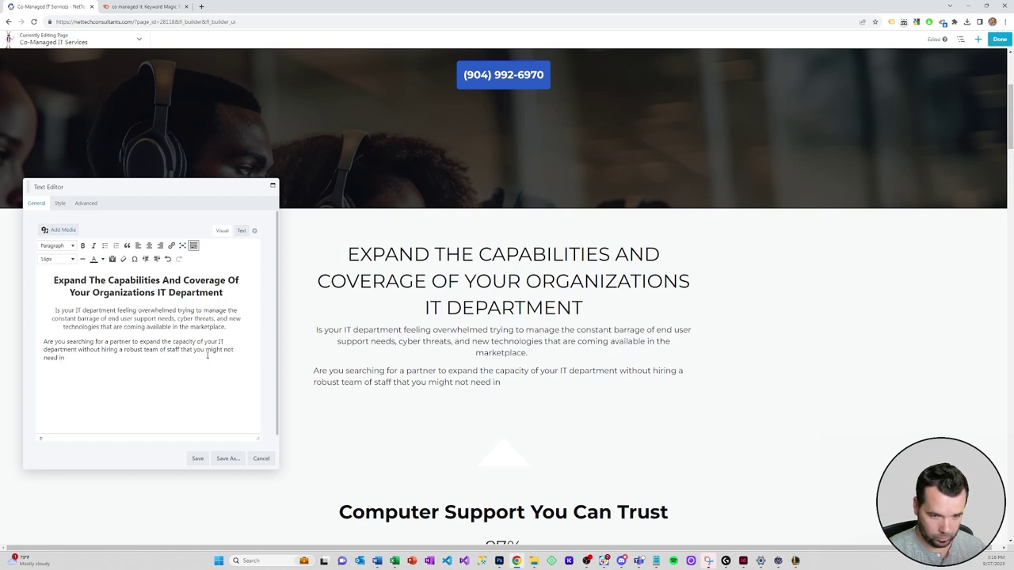
{"action": "key", "text": "BackSpace"}
{"action": "key", "text": "BackSpace"}
{"action": "type", "text": "as"}
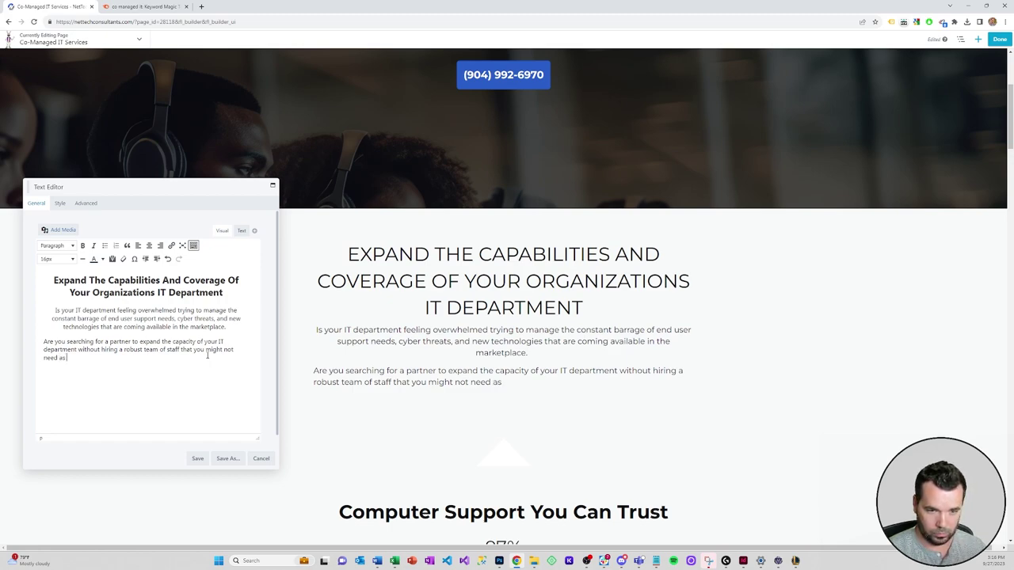
{"action": "type", "text": " your organization evolves"}
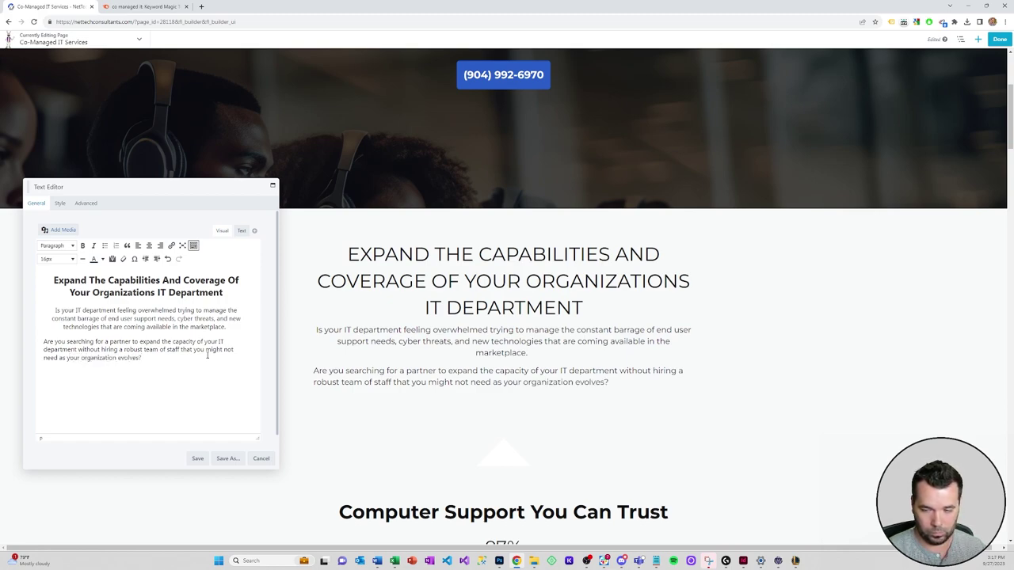
Center-align the second paragraph ending in "as your organization evolves?" and begin a new paragraph below it.
{"action": "type", "text": "?"}
{"action": "key", "text": "Return"}
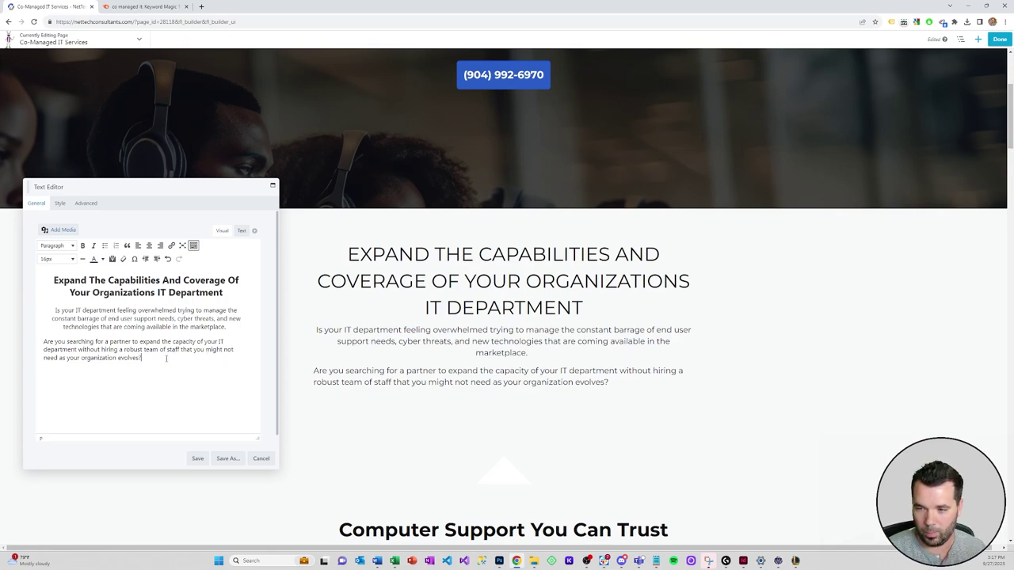
{"action": "left_click_drag", "start_coordinate": [165, 359], "coordinate": [35, 341]}
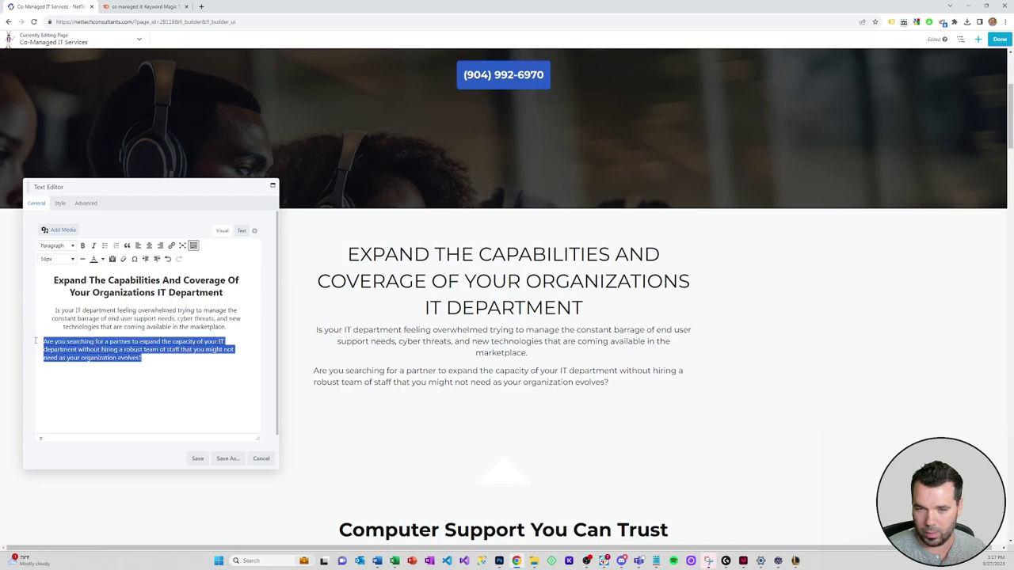
{"action": "left_click", "coordinate": [149, 246]}
{"action": "left_click", "coordinate": [212, 361]}
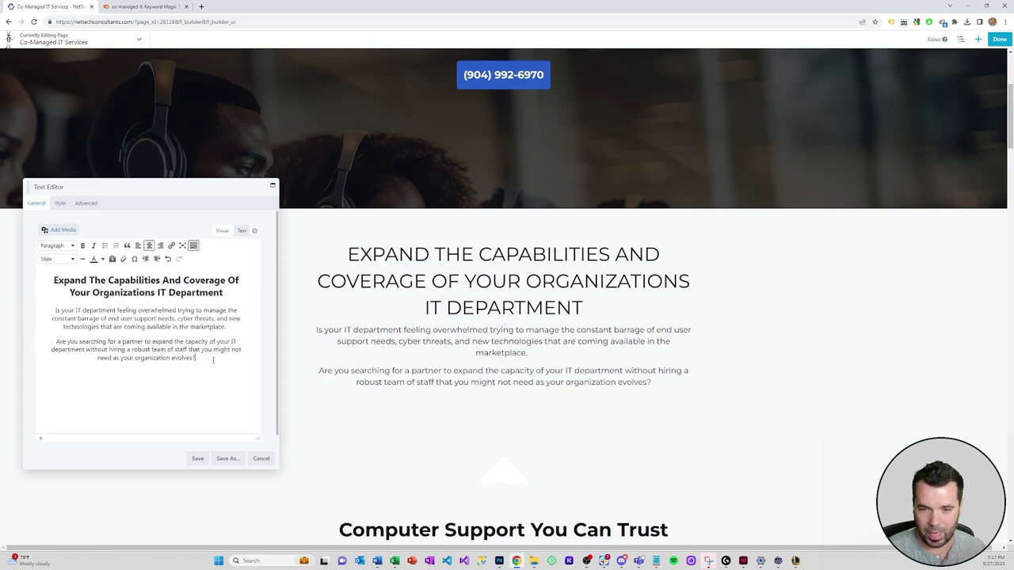
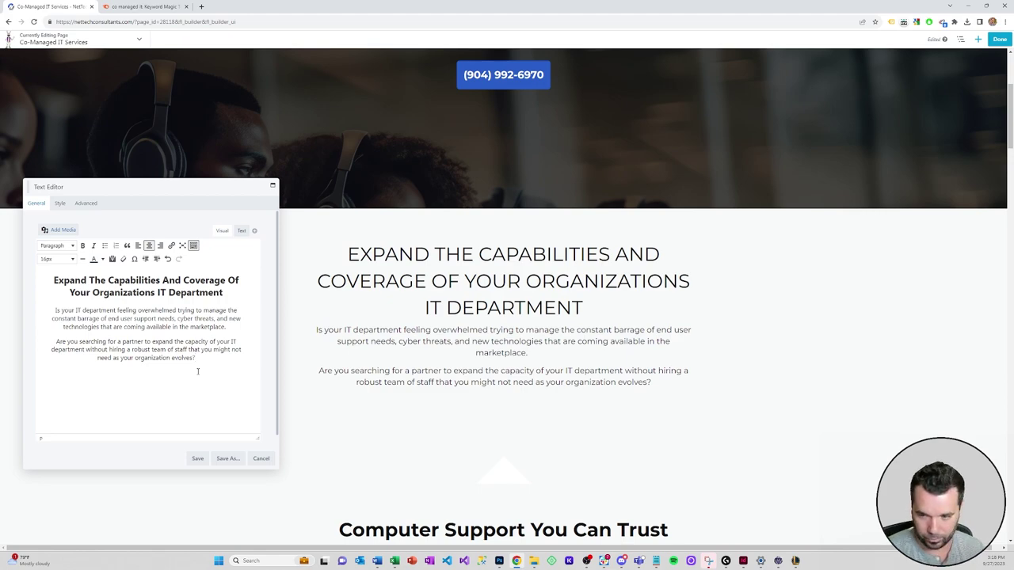
{"action": "key", "text": "Return"}
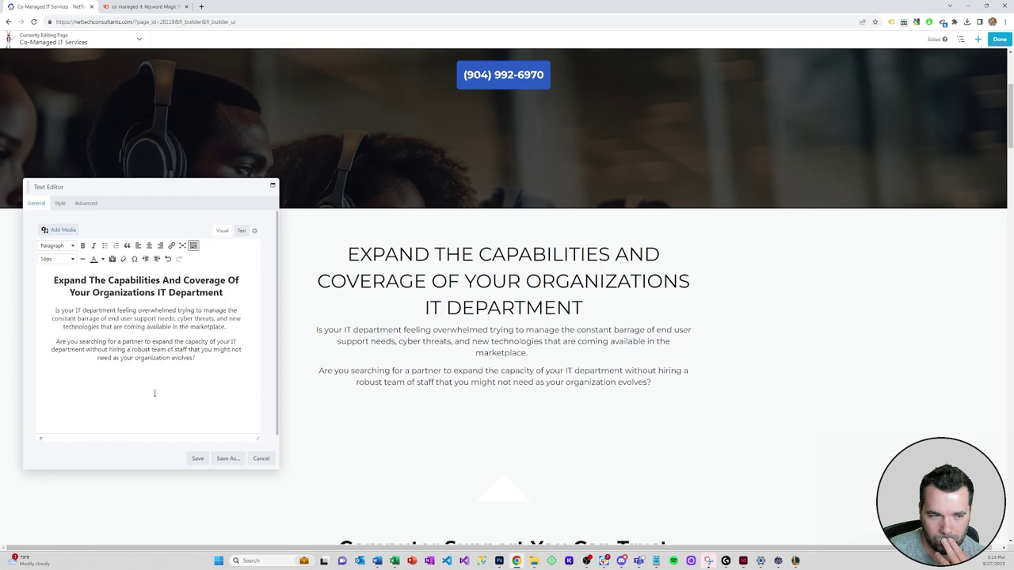
{"action": "type", "text": "Are you"}
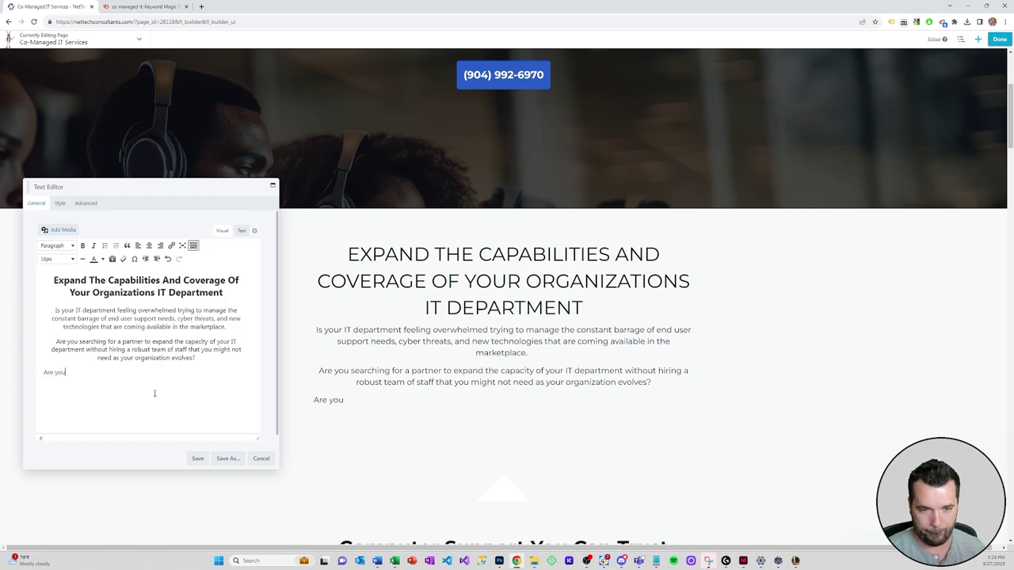
{"action": "type", "text": " feeling frust"}
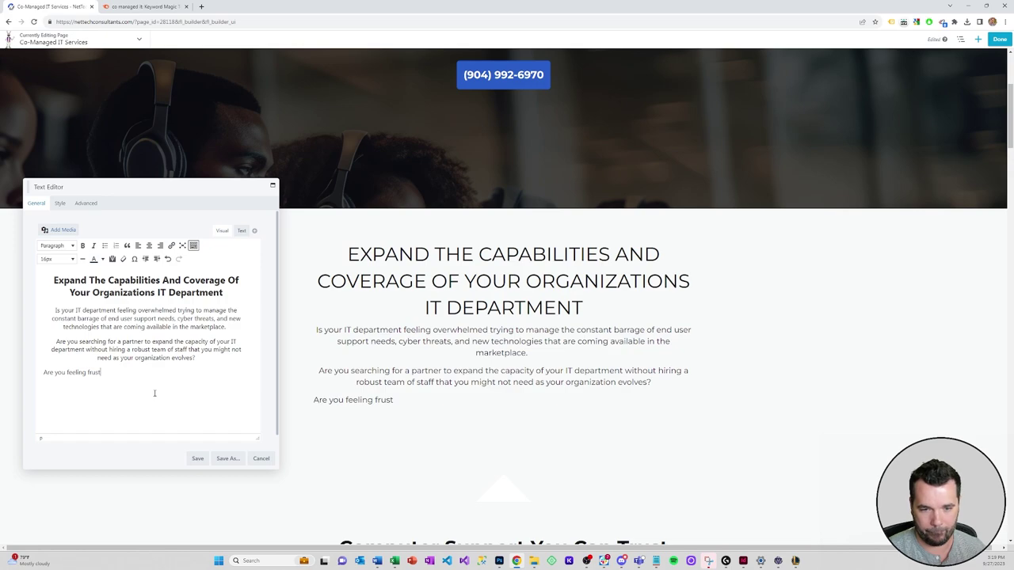
{"action": "type", "text": "rated by the lack of"}
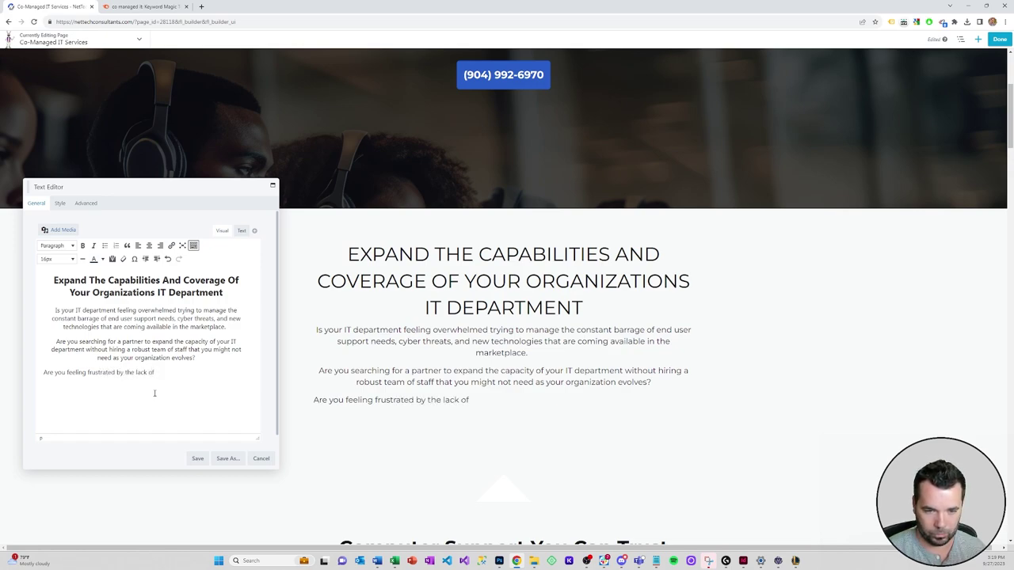
{"action": "key", "text": "shift+Home"}
{"action": "key", "text": "BackSpace"}
{"action": "type", "text": "Are you not wan"}
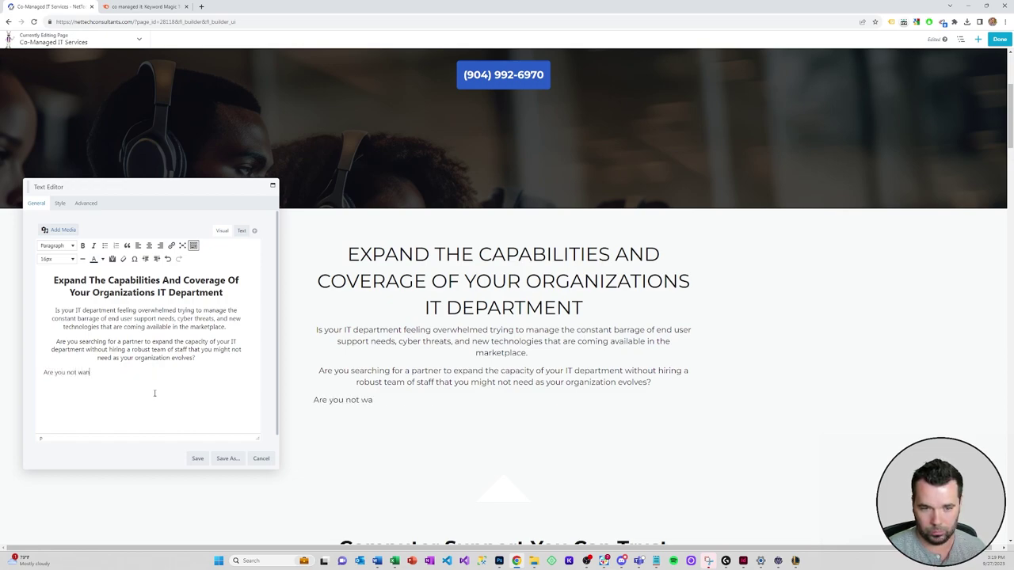
{"action": "type", "text": "ting to committ to "}
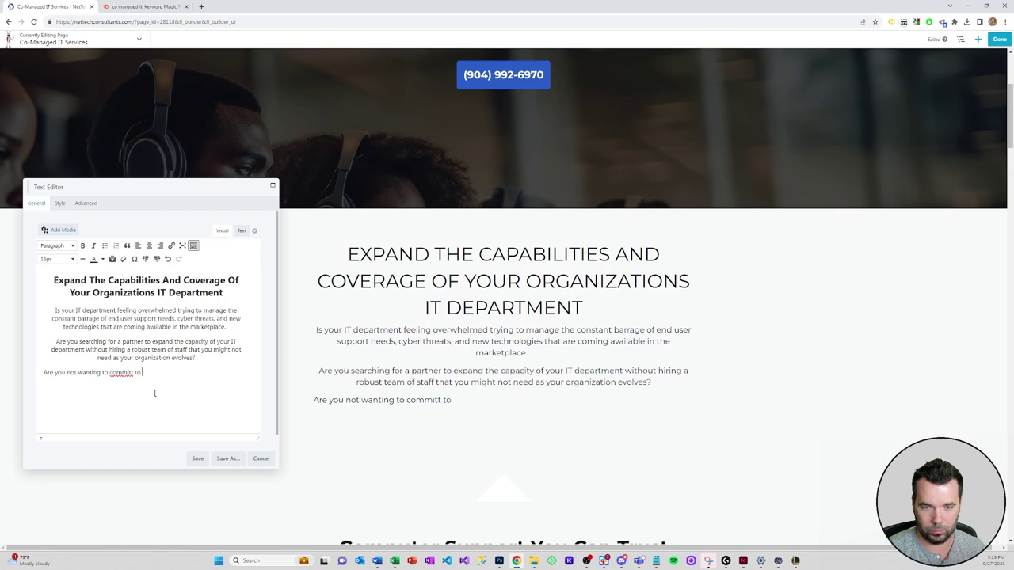
{"action": "type", "text": "a fully manage"}
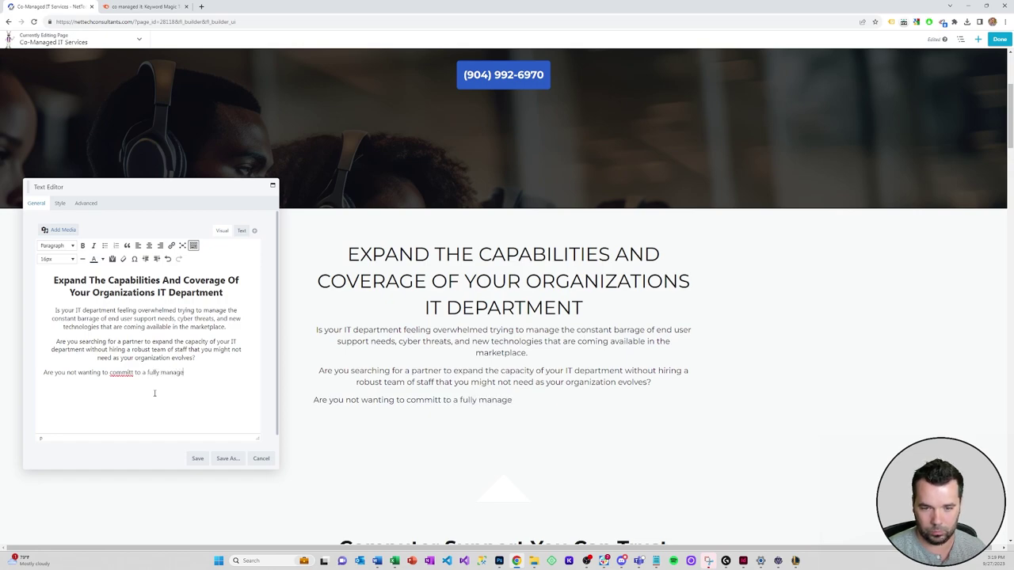
{"action": "type", "text": "d IT offering"}
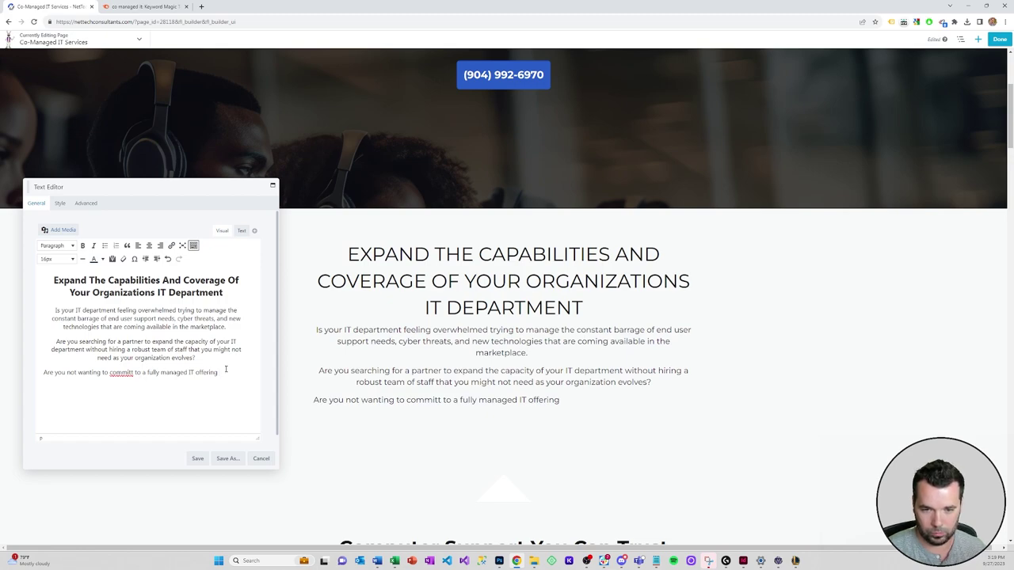
Replace the third paragraph's draft with "Do you want your internal staff to be able to focus on more strategic initiatives".
{"action": "left_click_drag", "start_coordinate": [227, 372], "coordinate": [31, 375]}
{"action": "type", "text": "Do"}
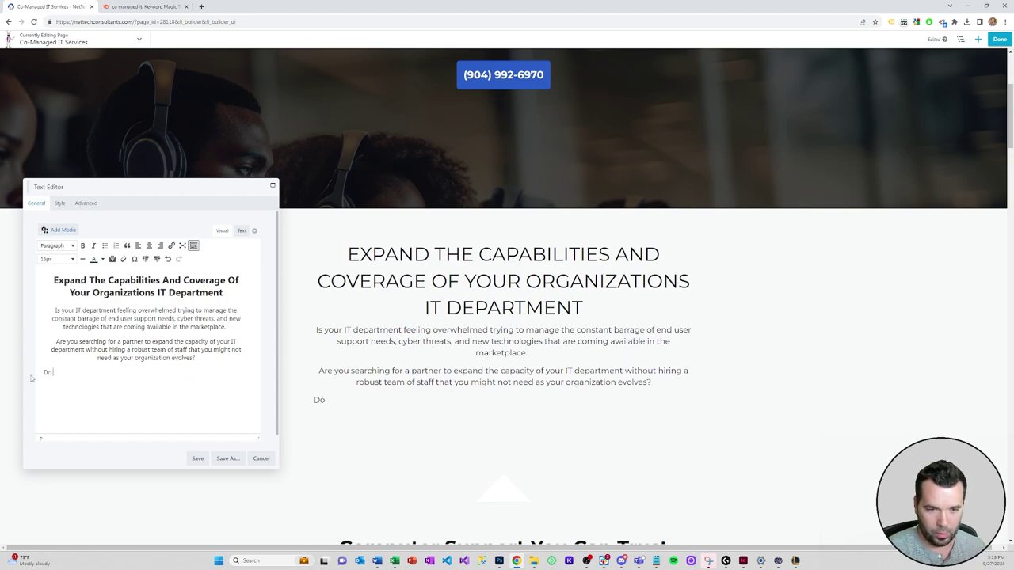
{"action": "type", "text": " you want your inte"}
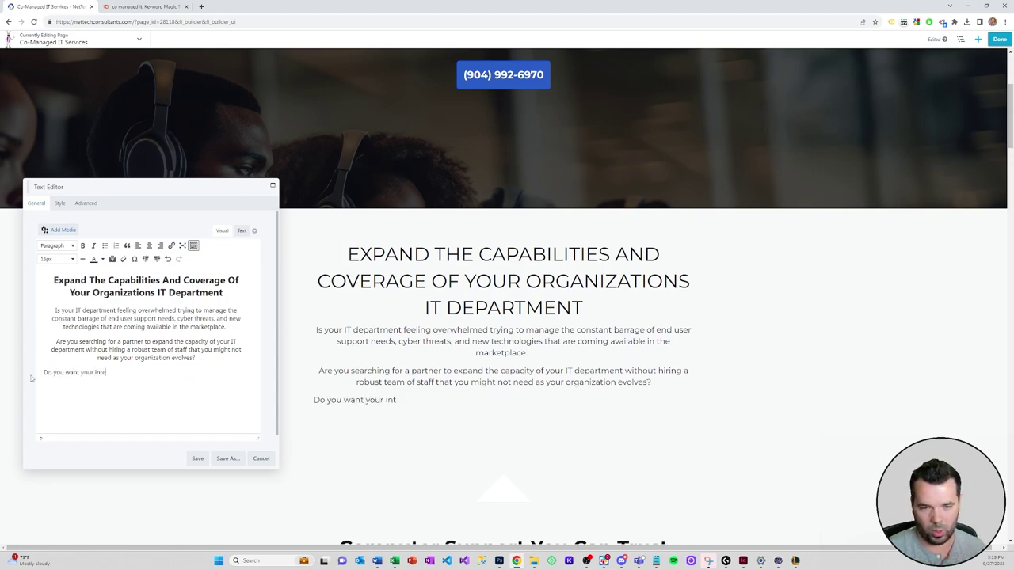
{"action": "type", "text": "rnal staff to be ab"}
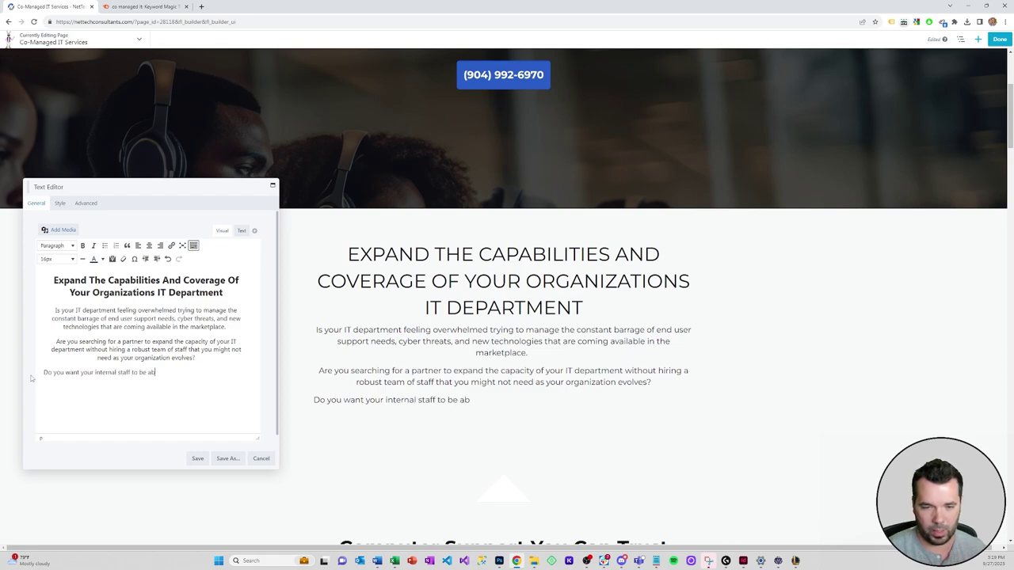
{"action": "type", "text": "le to focus on more st"}
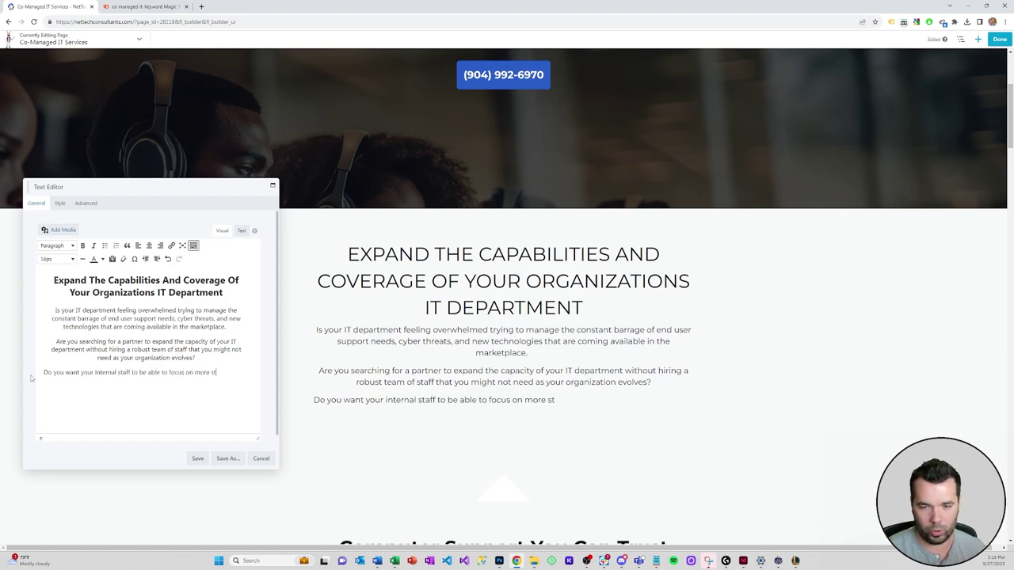
{"action": "type", "text": "rategic initiaves"}
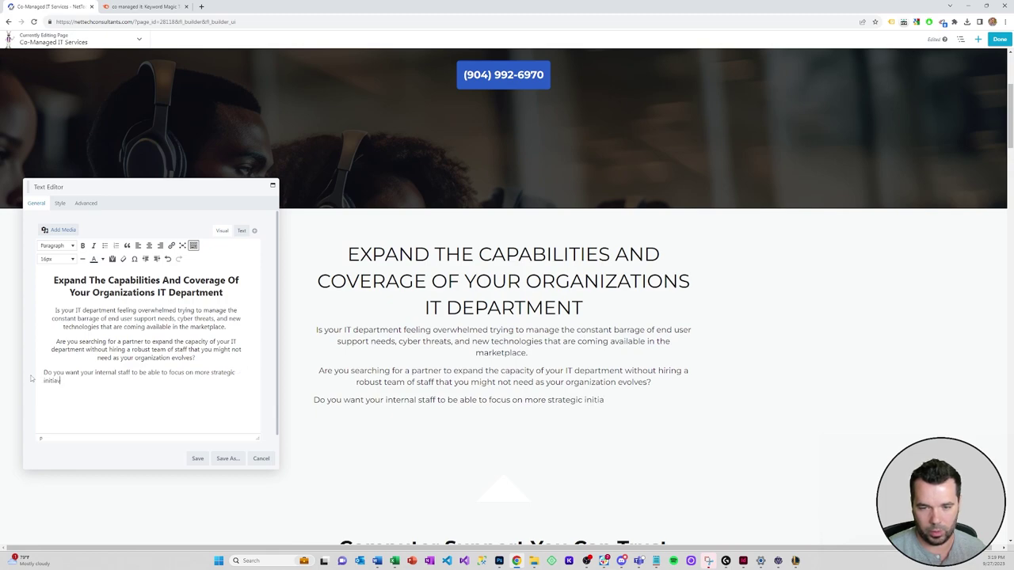
{"action": "double_click", "coordinate": [54, 381]}
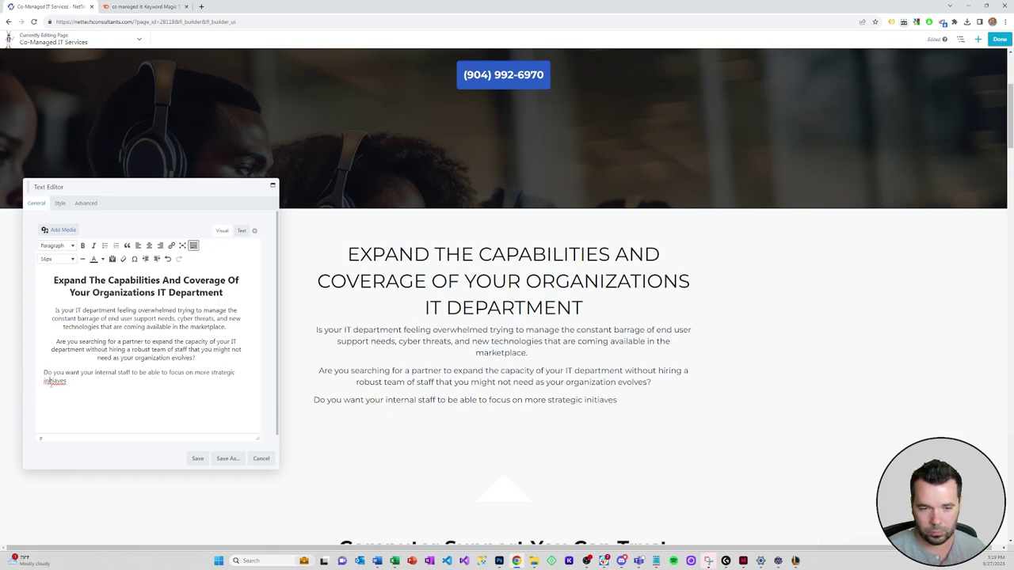
{"action": "right_click", "coordinate": [54, 381]}
{"action": "left_click", "coordinate": [81, 401]}
Finish the third paragraph with "while outsourcing some of the day to day functions that are currently being overlooked?".
{"action": "type", "text": "s while outsour"}
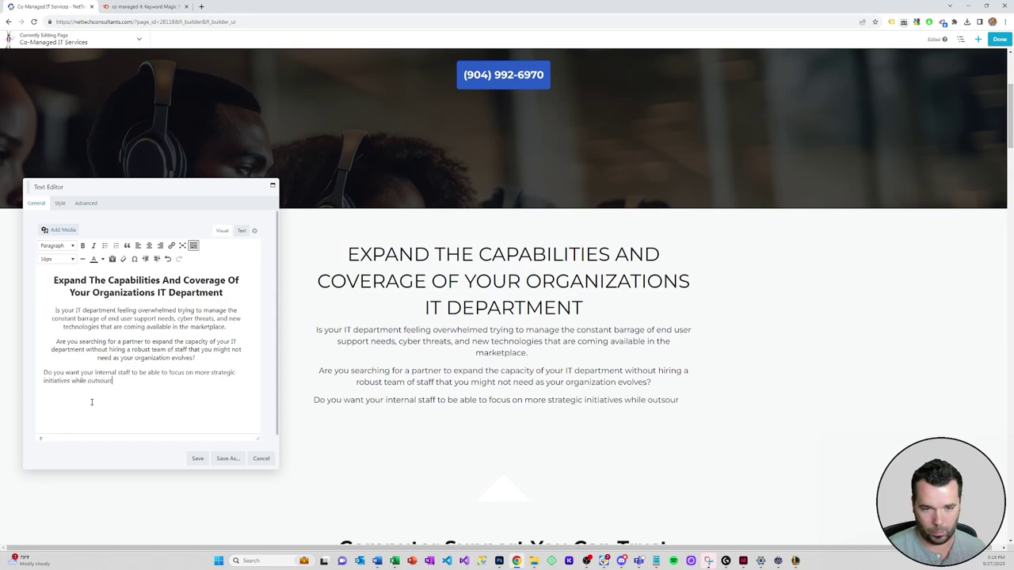
{"action": "type", "text": "cing some of the day"}
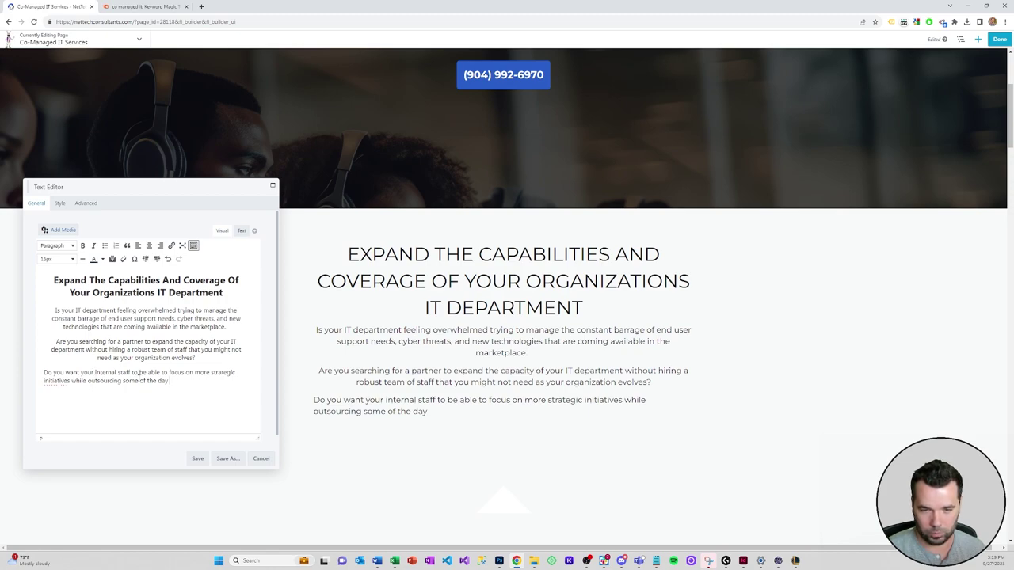
{"action": "right_click", "coordinate": [58, 383]}
{"action": "left_click", "coordinate": [131, 373]}
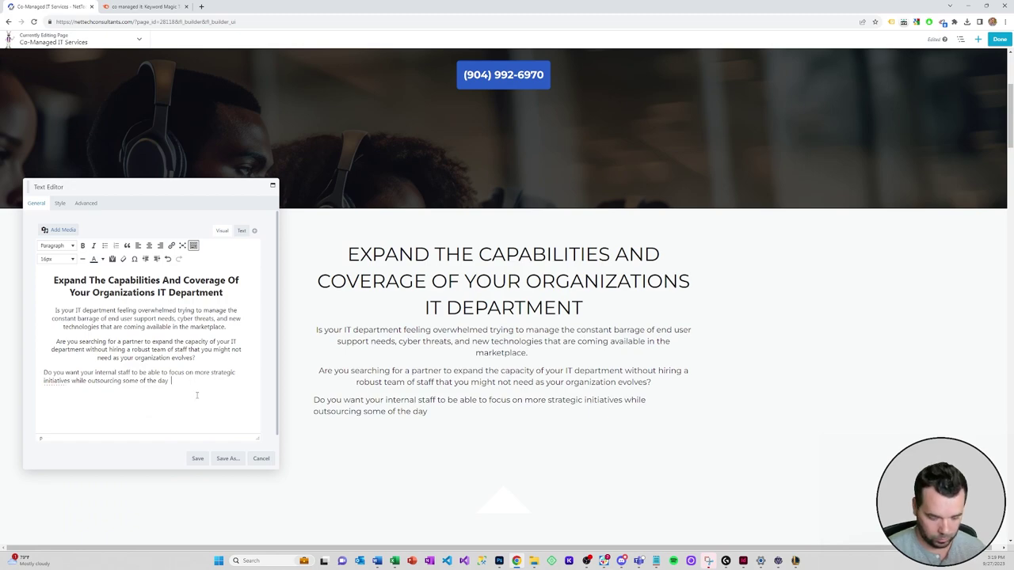
{"action": "type", "text": "d"}
{"action": "key", "text": "BackSpace"}
{"action": "key", "text": "BackSpace"}
{"action": "key", "text": "BackSpace"}
{"action": "key", "text": "BackSpace"}
{"action": "key", "text": "BackSpace"}
{"action": "key", "text": "BackSpace"}
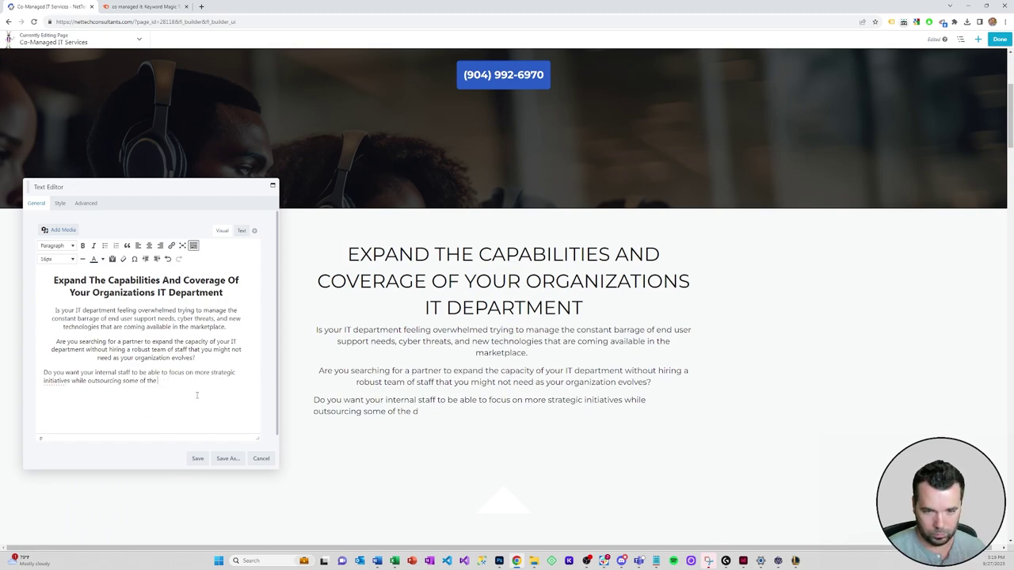
{"action": "type", "text": "day to day f"}
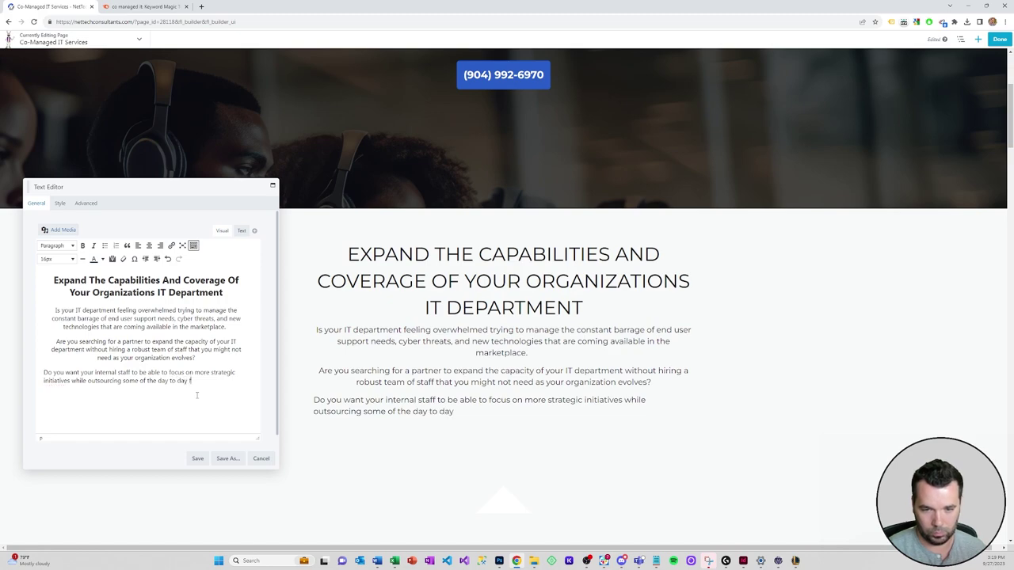
{"action": "type", "text": "unctions that are currently being overlooked?"}
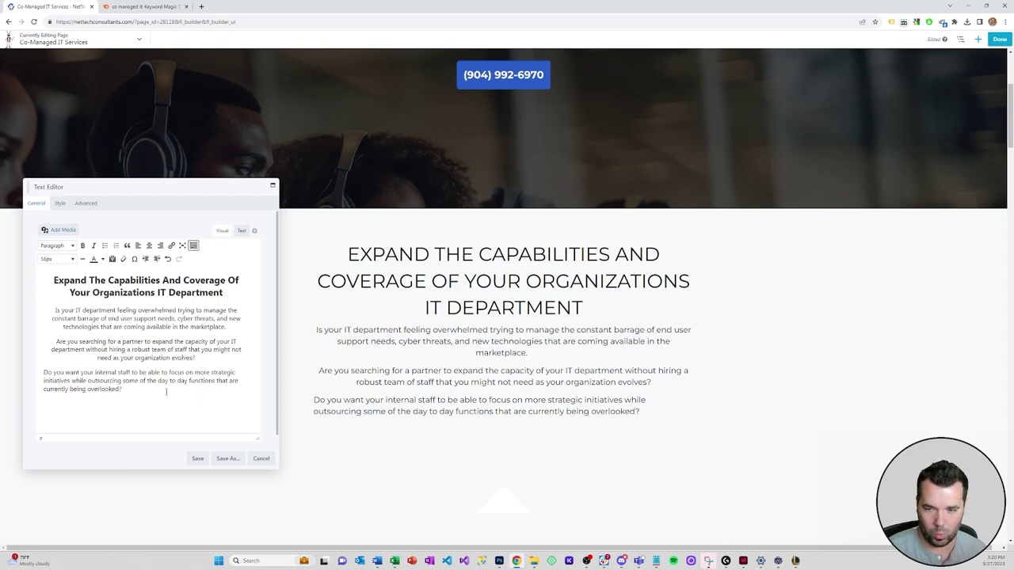
Set the text module's typography alignment to center in its style settings and return to the text content.
{"action": "left_click_drag", "start_coordinate": [165, 391], "coordinate": [36, 369]}
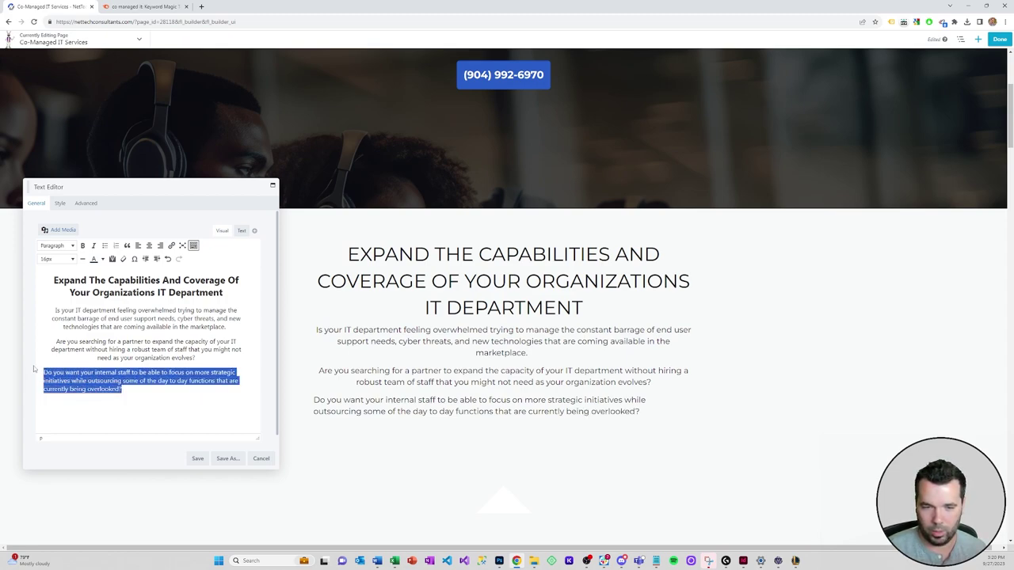
{"action": "left_click", "coordinate": [60, 204]}
{"action": "left_click", "coordinate": [136, 252]}
{"action": "left_click", "coordinate": [238, 305]}
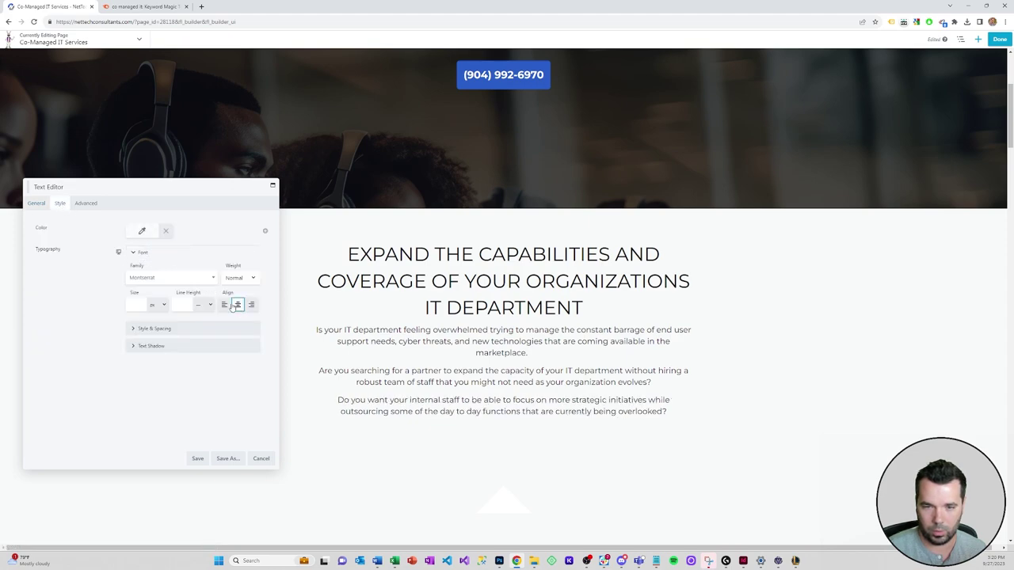
{"action": "left_click", "coordinate": [37, 204]}
Left-align the heading and all three paragraphs within the text content.
{"action": "left_click", "coordinate": [136, 381]}
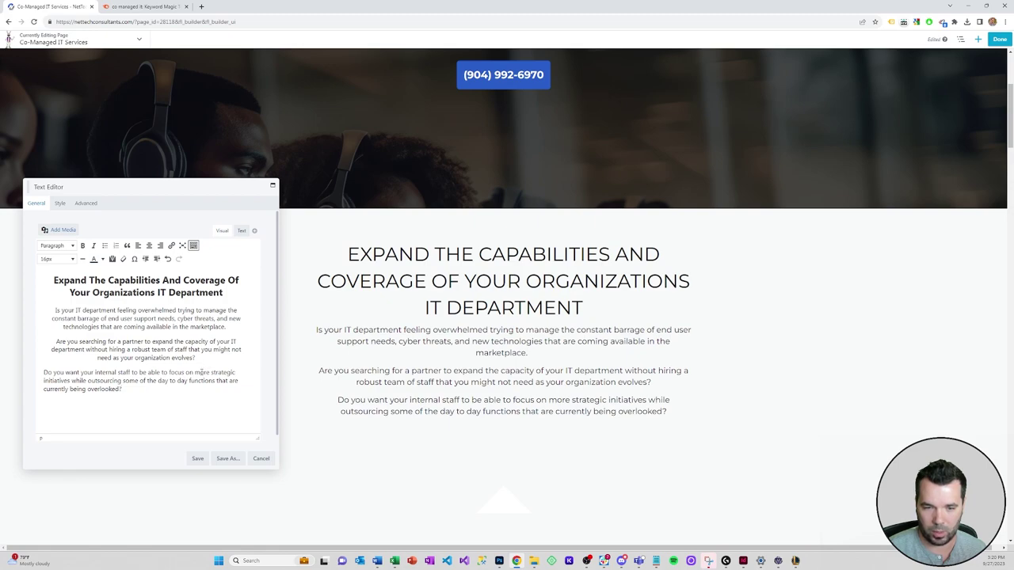
{"action": "left_click_drag", "start_coordinate": [156, 390], "coordinate": [35, 279]}
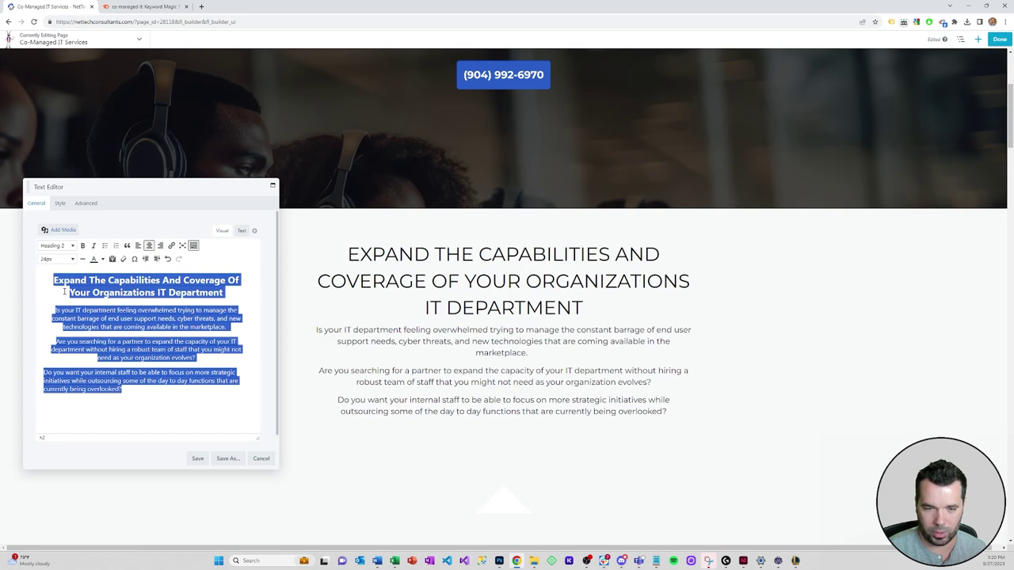
{"action": "left_click", "coordinate": [138, 245]}
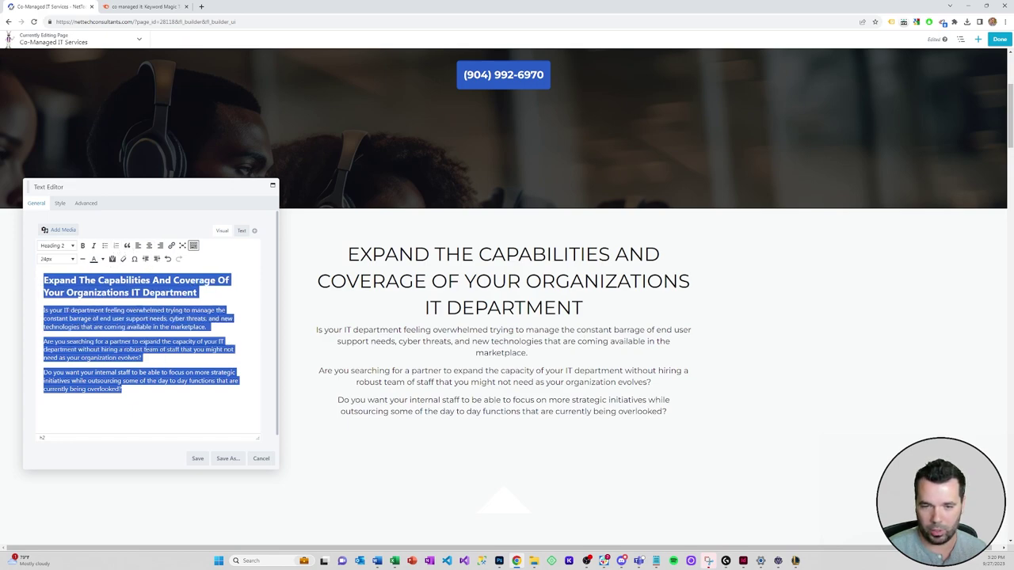
Add a fourth paragraph reading "If so NetTech Consultants may be the partner you've been searching for.".
{"action": "left_click", "coordinate": [147, 372]}
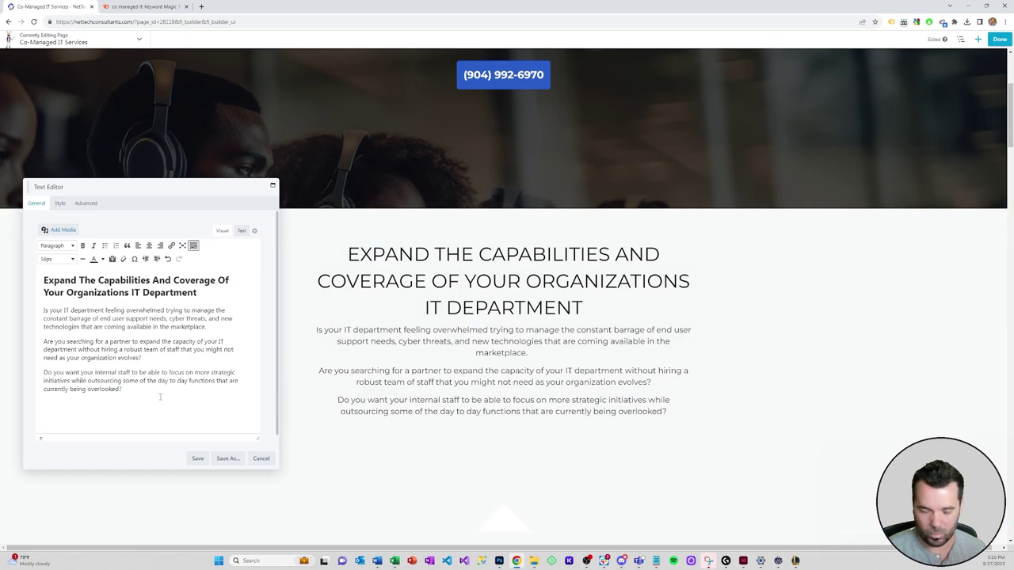
{"action": "type", "text": "If so"}
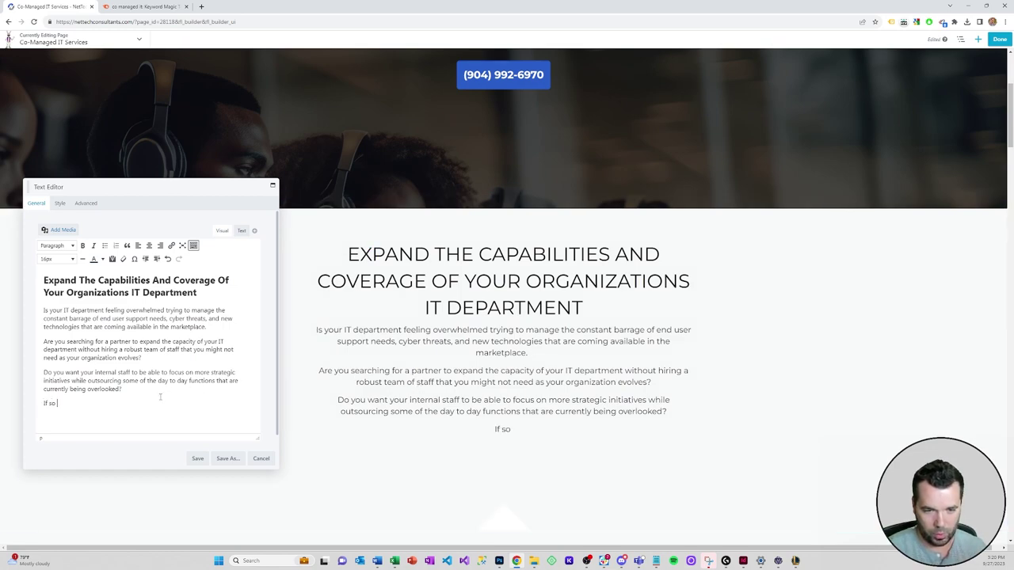
{"action": "type", "text": " NetTech"}
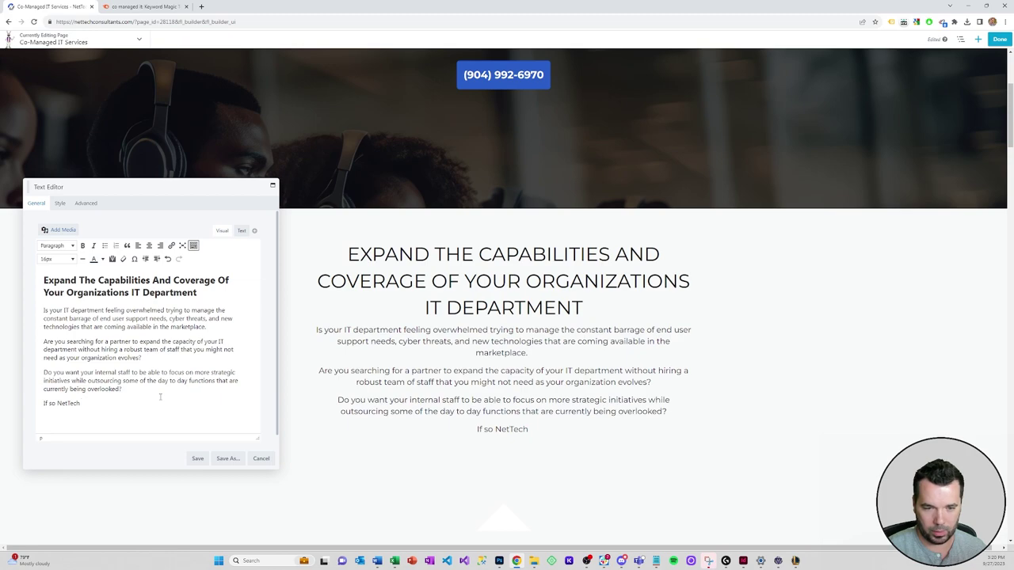
{"action": "type", "text": " Consultants may be t"}
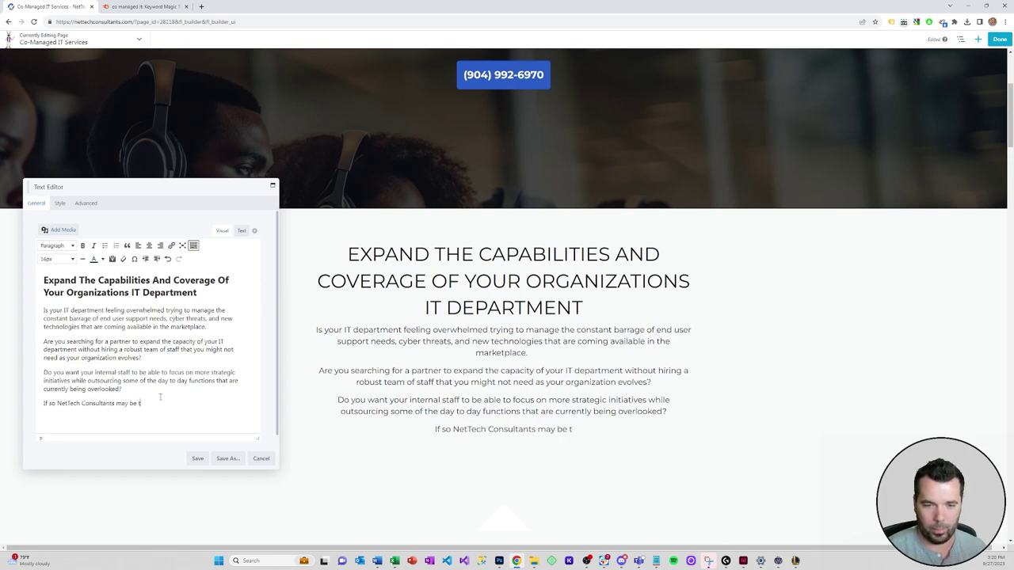
{"action": "type", "text": "he partner for"}
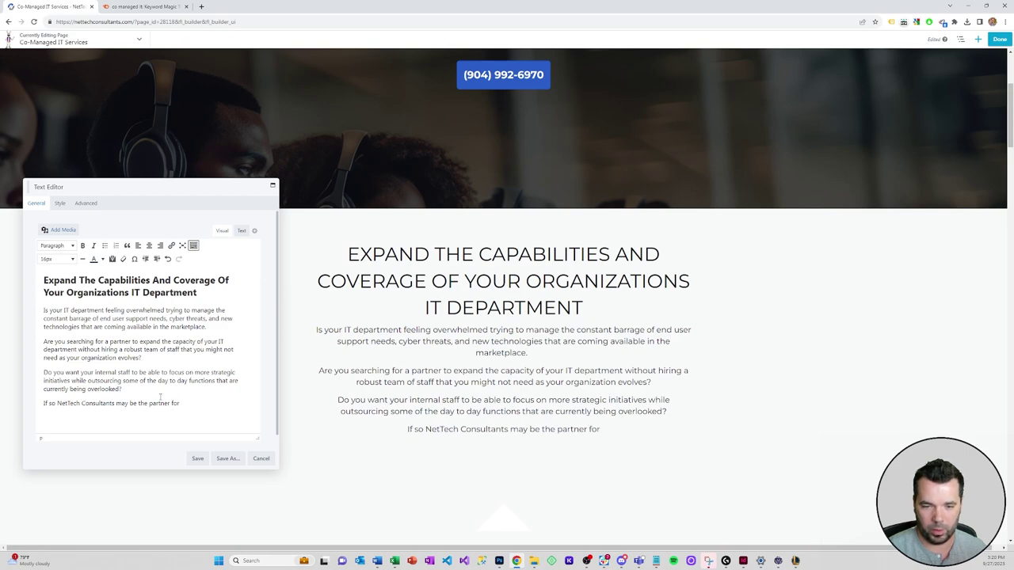
{"action": "key", "text": "BackSpace"}
{"action": "key", "text": "BackSpace"}
{"action": "key", "text": "BackSpace"}
{"action": "type", "text": "you've been searching for. "}
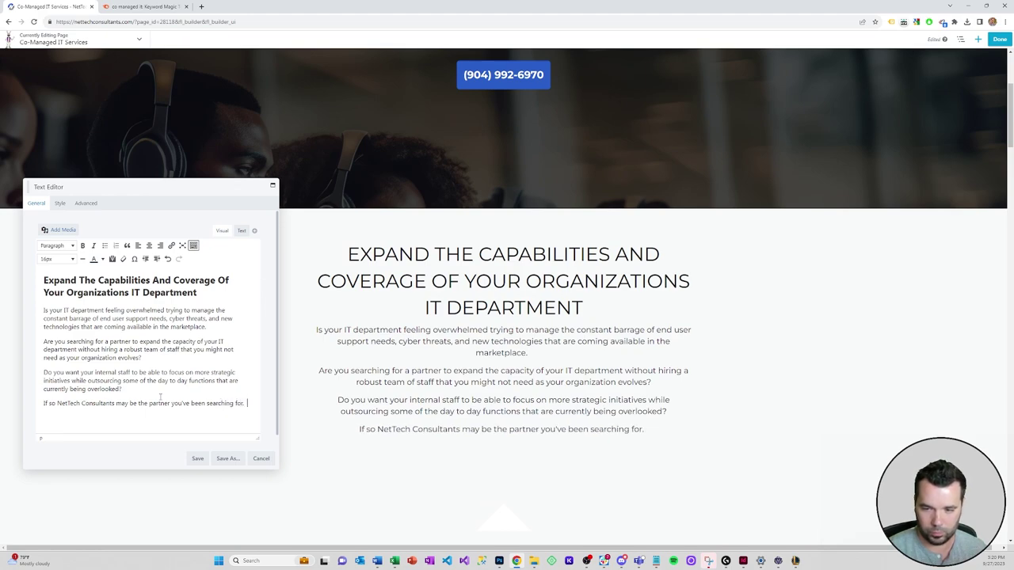
Continue the last paragraph with a new sentence beginning "NetTech can plug into your IT department to handle".
{"action": "type", "text": " NetTech"}
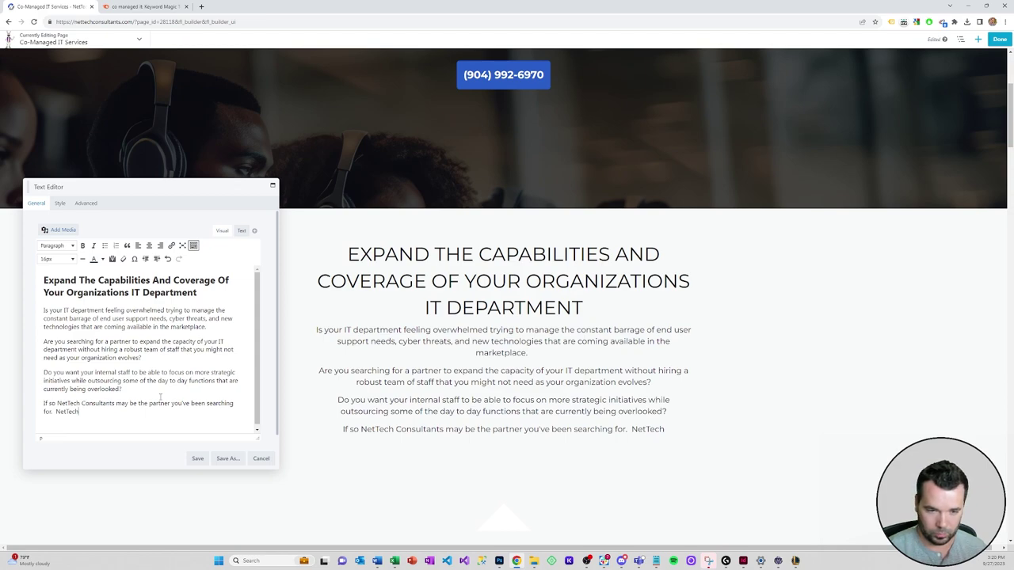
{"action": "type", "text": " can p"}
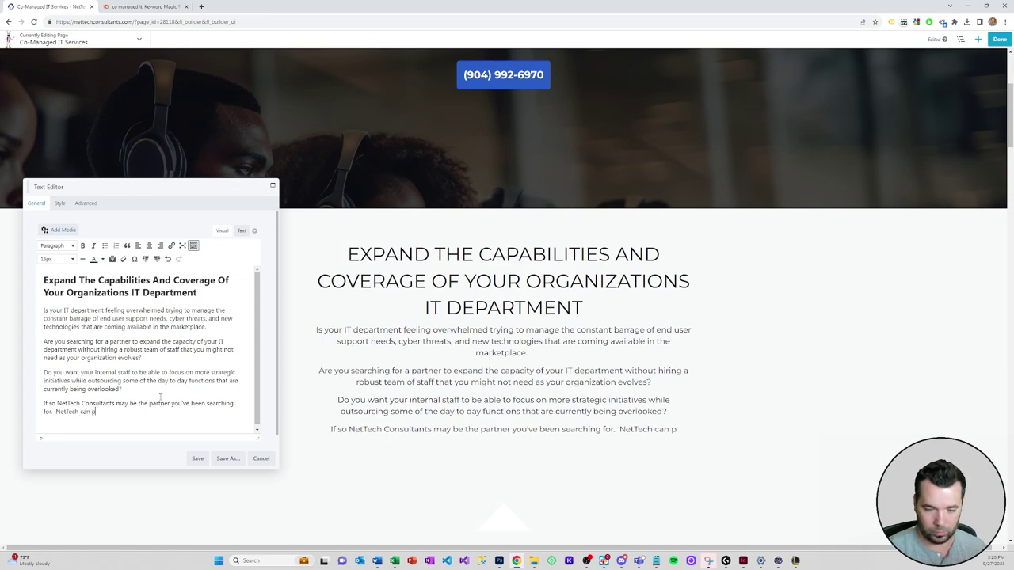
{"action": "type", "text": "lug into your IT de"}
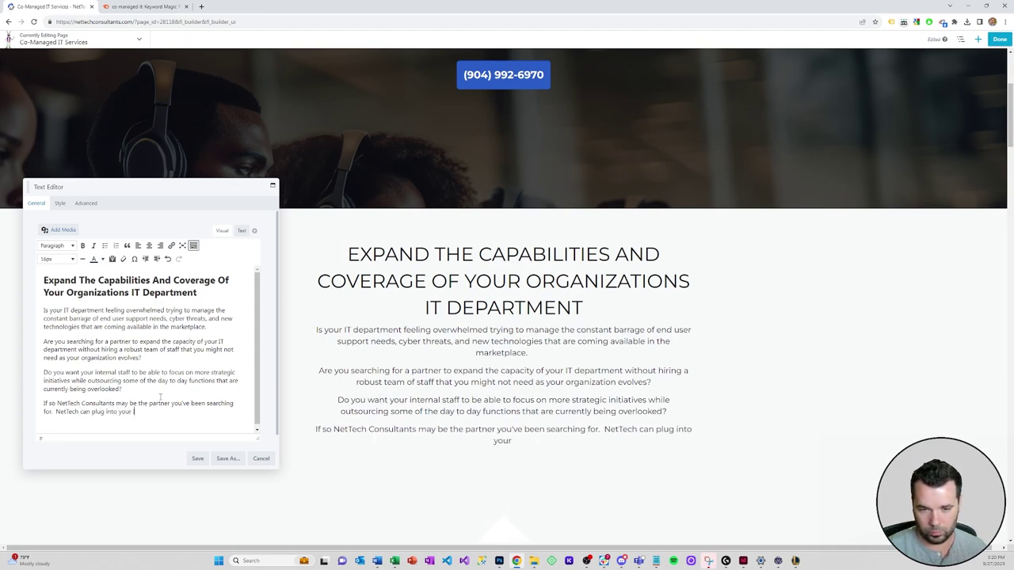
{"action": "type", "text": "partment to"}
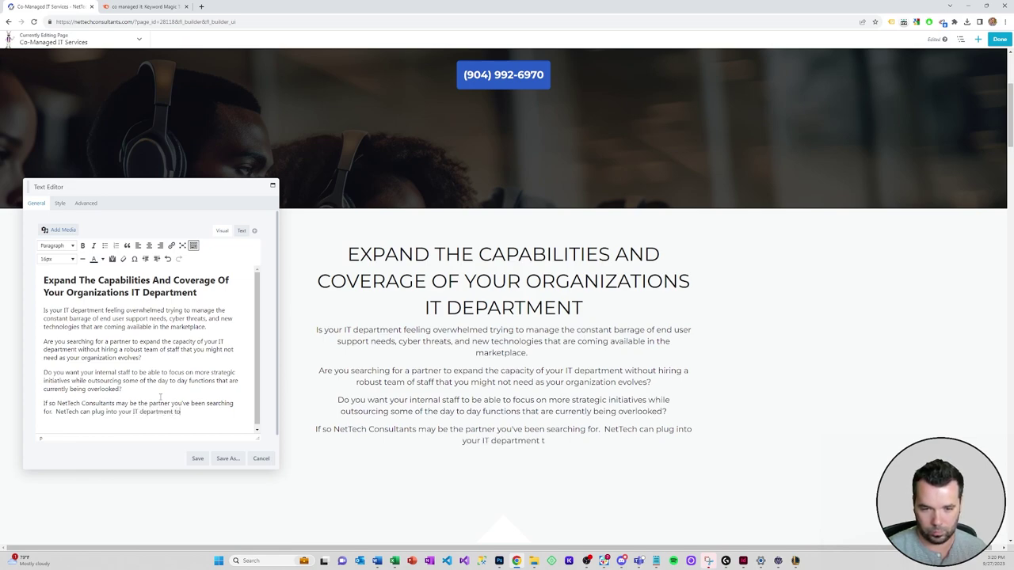
{"action": "type", "text": " handle a variety of"}
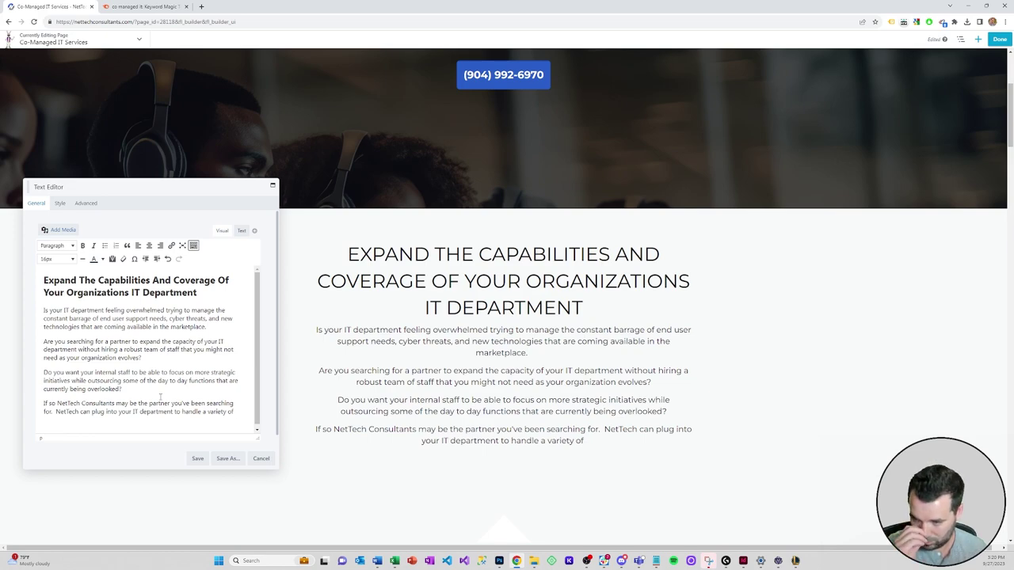
{"action": "key", "text": "BackSpace"}
{"action": "key", "text": "BackSpace"}
{"action": "key", "text": "BackSpace"}
{"action": "key", "text": "BackSpace"}
{"action": "key", "text": "BackSpace"}
{"action": "key", "text": "BackSpace"}
{"action": "key", "text": "BackSpace"}
{"action": "key", "text": "BackSpace"}
{"action": "key", "text": "BackSpace"}
{"action": "key", "text": "BackSpace"}
{"action": "key", "text": "BackSpace"}
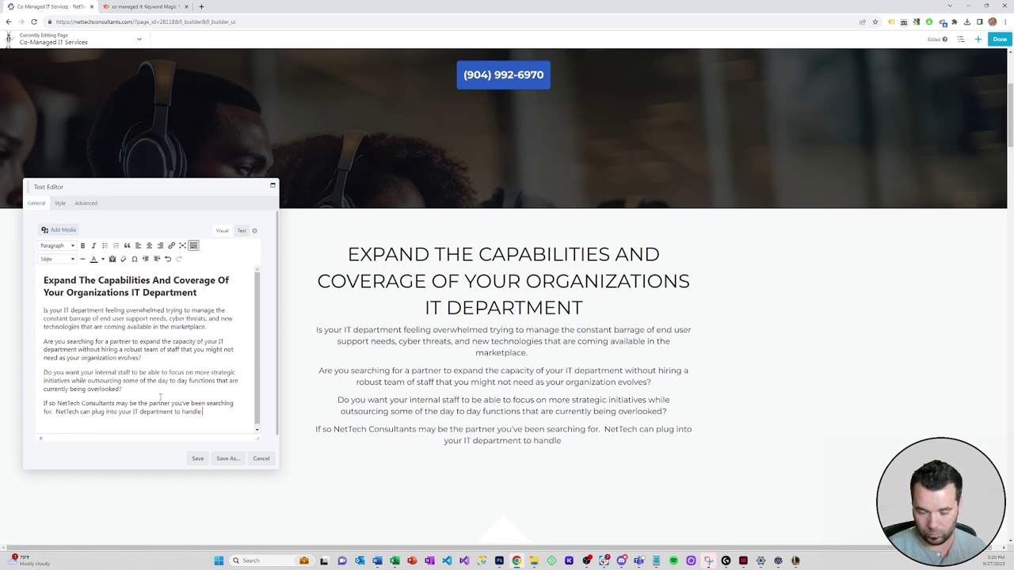
Complete the last paragraph's sentence with "just the pieces you need while still allowing your staff to do what they do best.".
{"action": "type", "text": "just the pie"}
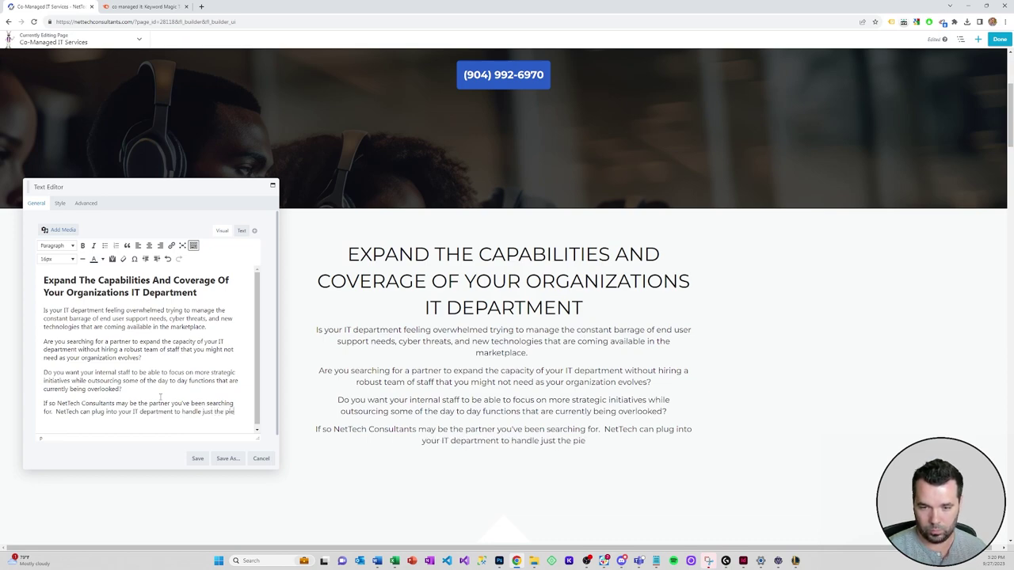
{"action": "type", "text": "ces you need while "}
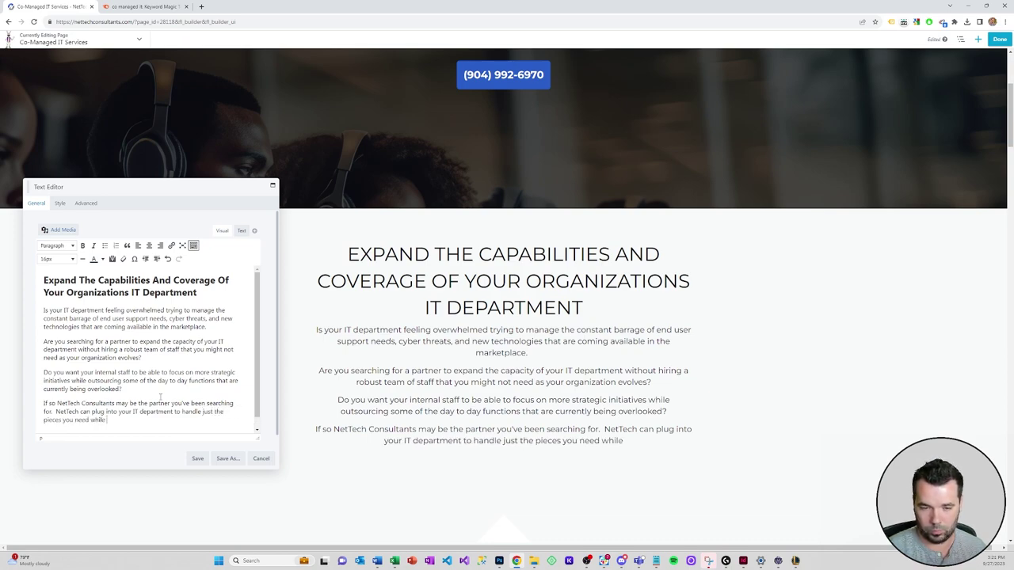
{"action": "type", "text": "still"}
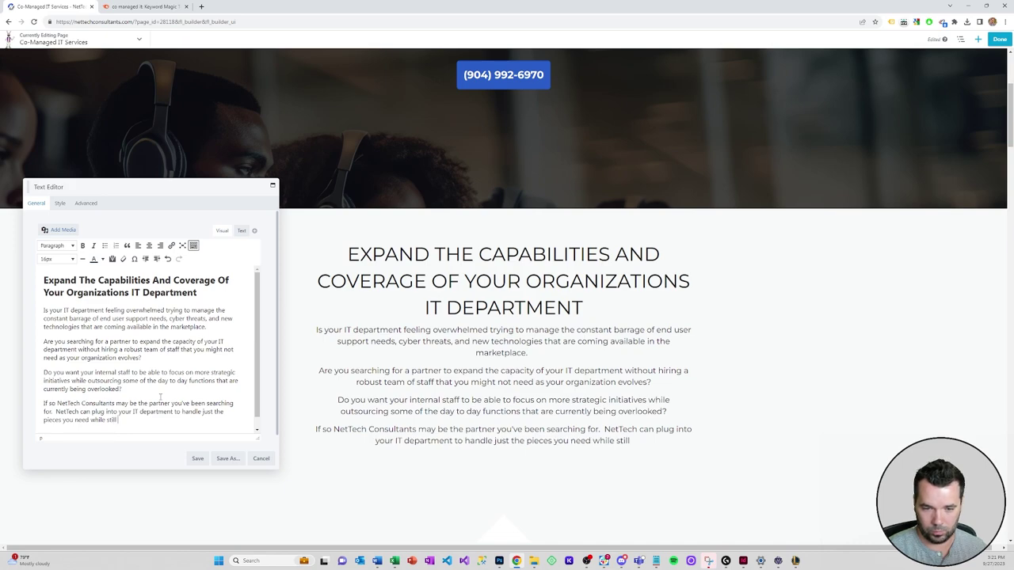
{"action": "type", "text": " allowing your staf"}
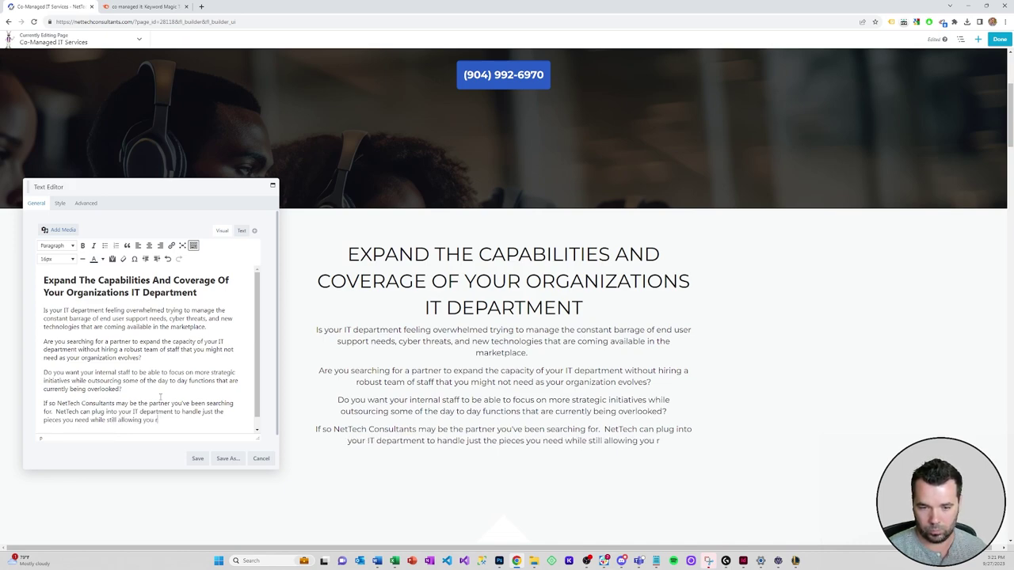
{"action": "type", "text": "f to do wh"}
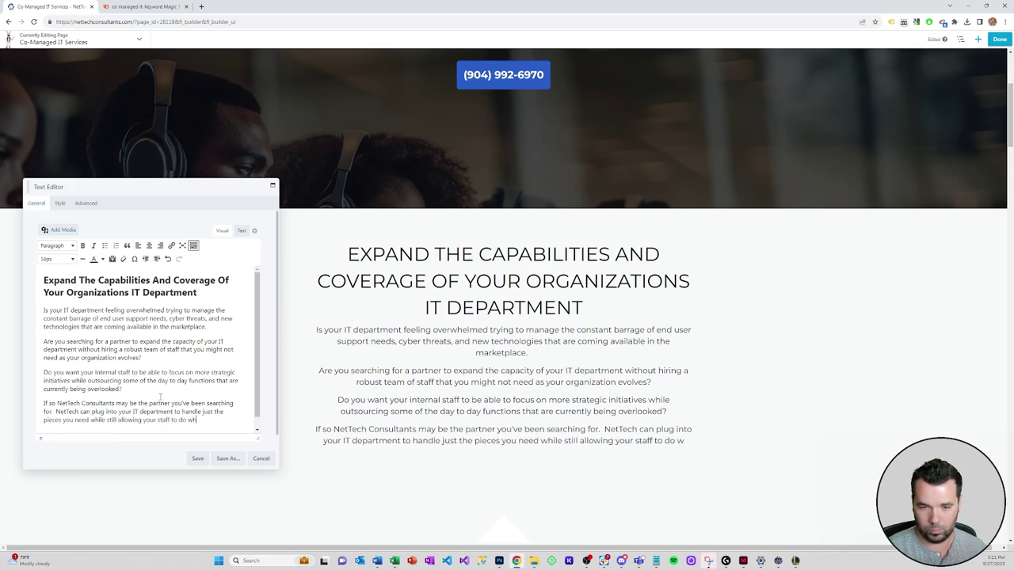
{"action": "type", "text": "at they do best"}
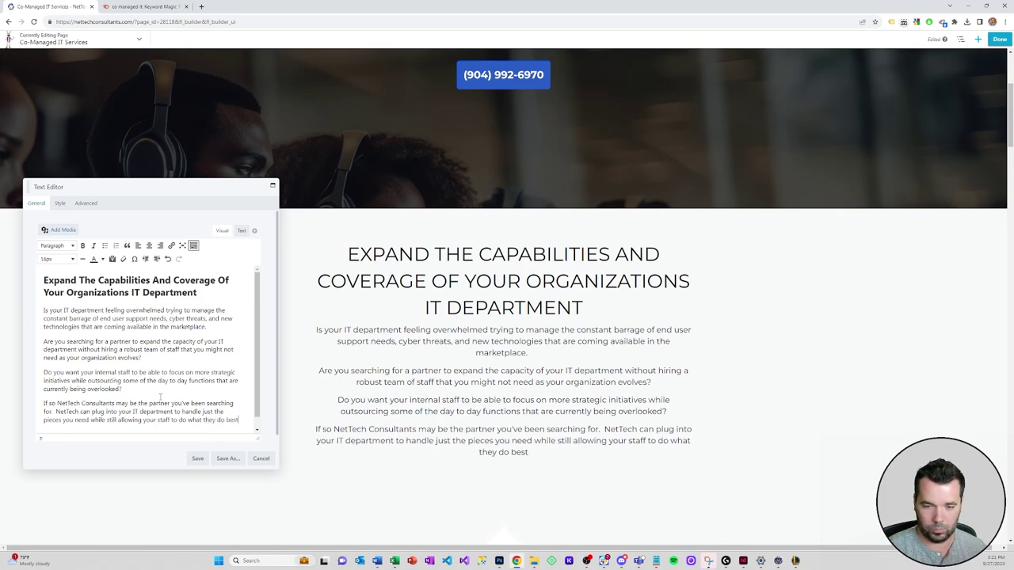
{"action": "type", "text": ", without the"}
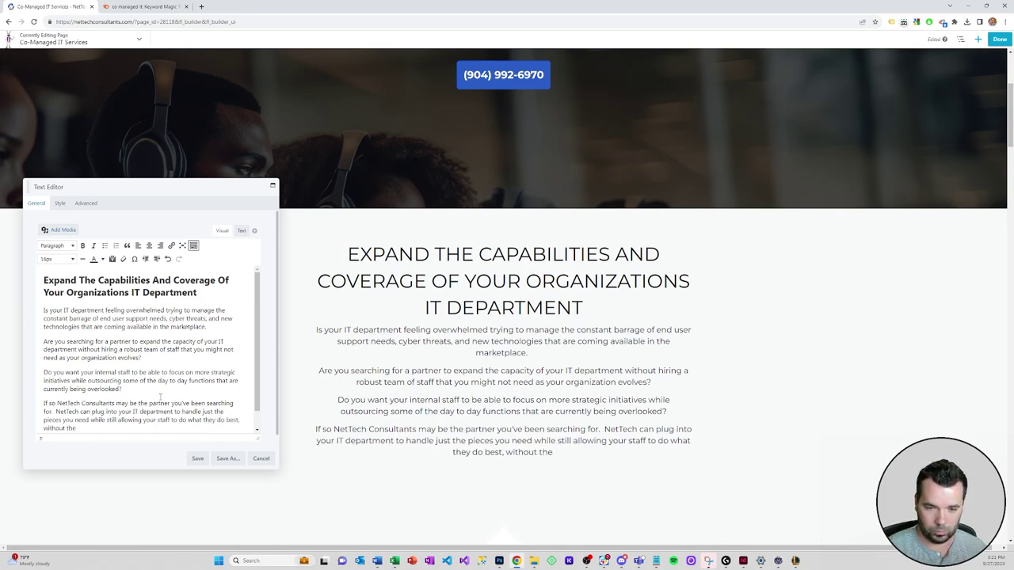
{"action": "scroll", "coordinate": [161, 397], "scroll_direction": "down", "scroll_amount": 1}
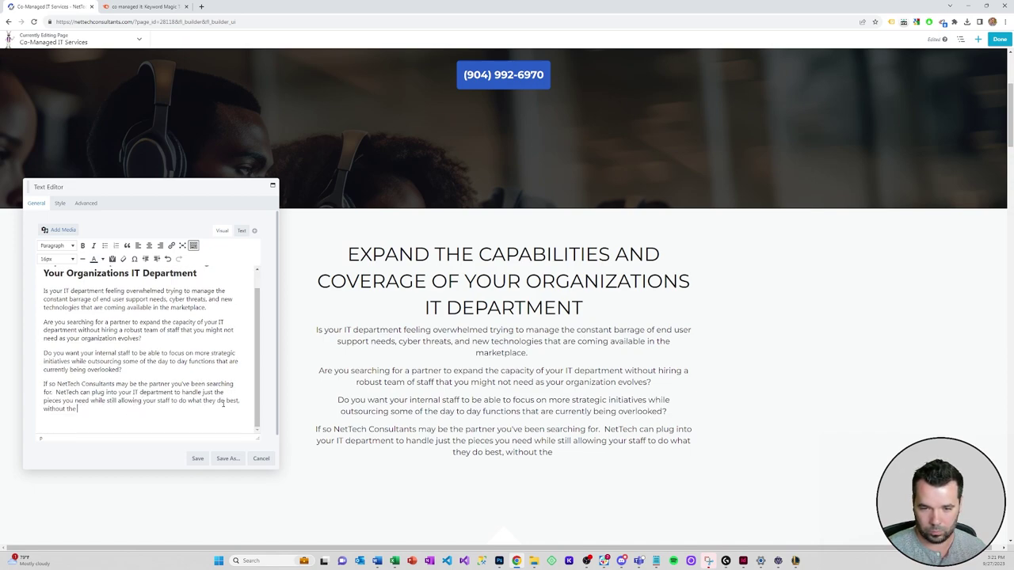
{"action": "left_click_drag", "start_coordinate": [200, 409], "coordinate": [38, 410]}
{"action": "key", "text": "BackSpace"}
{"action": "key", "text": "BackSpace"}
{"action": "key", "text": "BackSpace"}
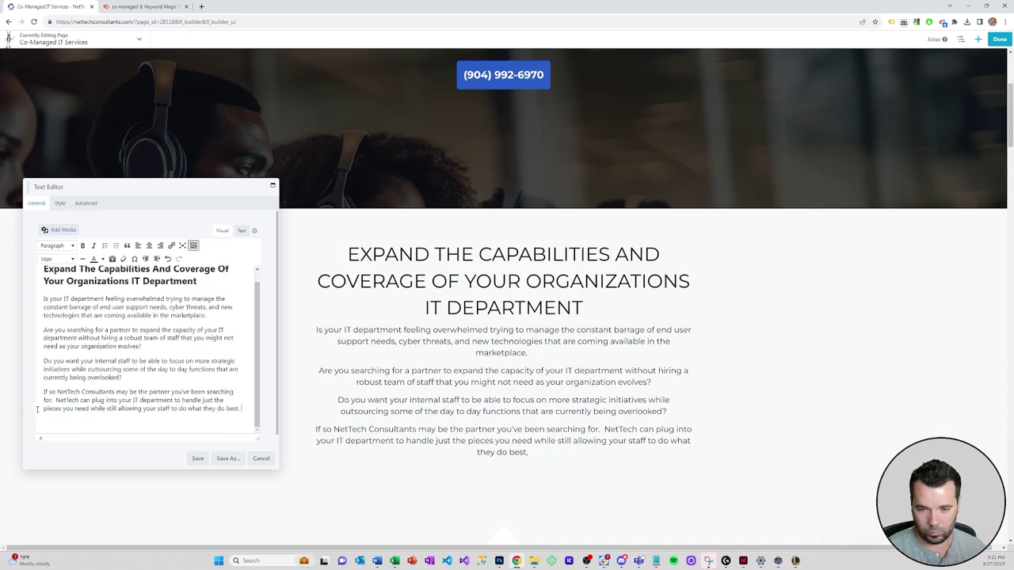
{"action": "type", "text": "."}
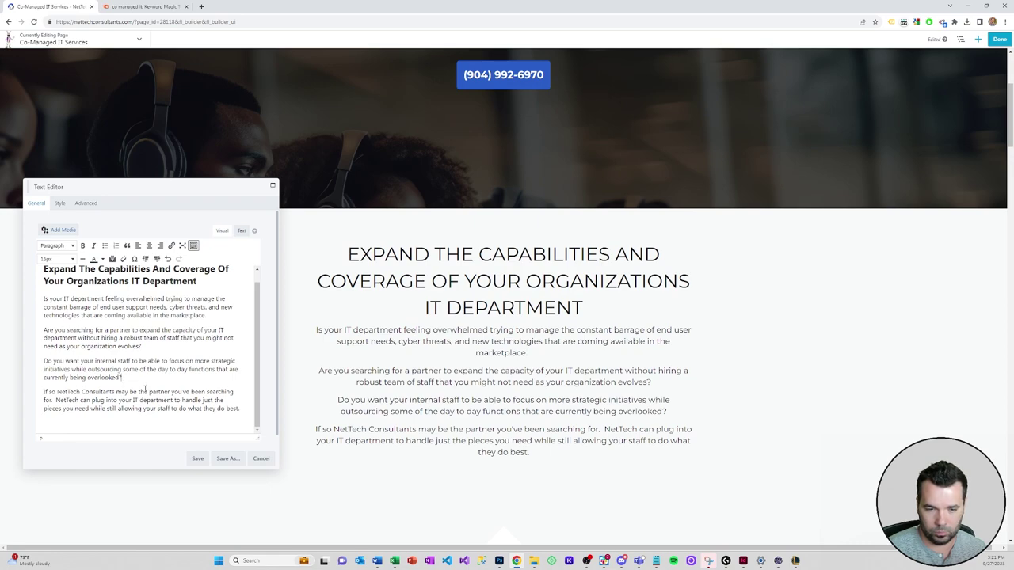
{"action": "key", "text": "Return"}
{"action": "type", "text": "Do you w"}
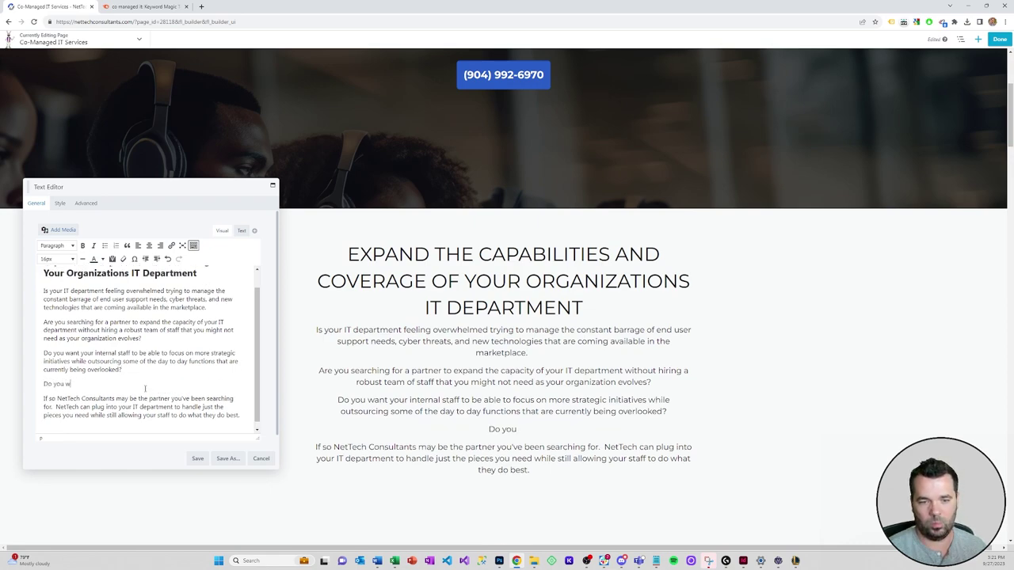
{"action": "type", "text": "ant to help your"}
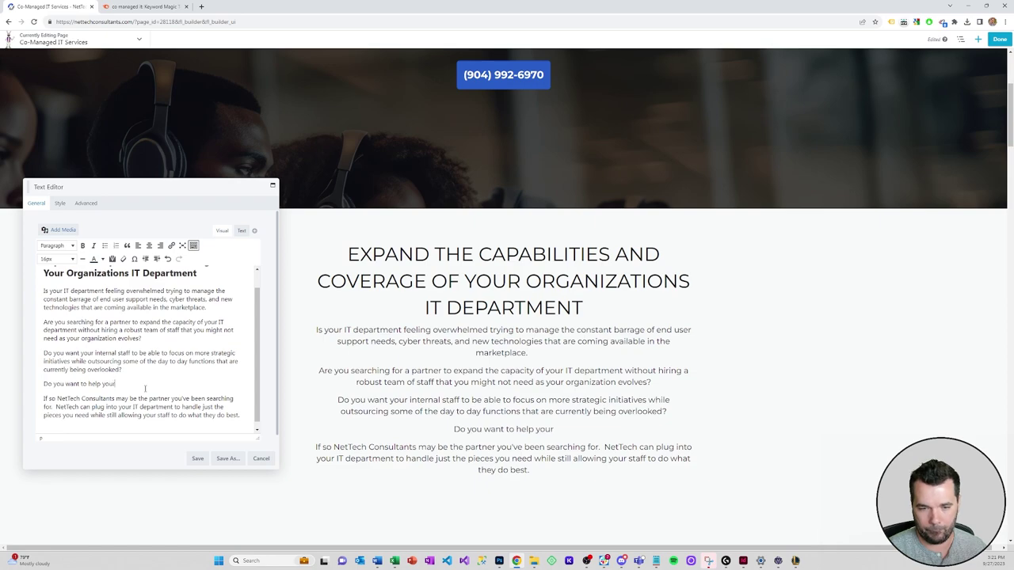
{"action": "key", "text": "BackSpace"}
{"action": "key", "text": "BackSpace"}
{"action": "key", "text": "BackSpace"}
{"action": "key", "text": "BackSpace"}
{"action": "key", "text": "BackSpace"}
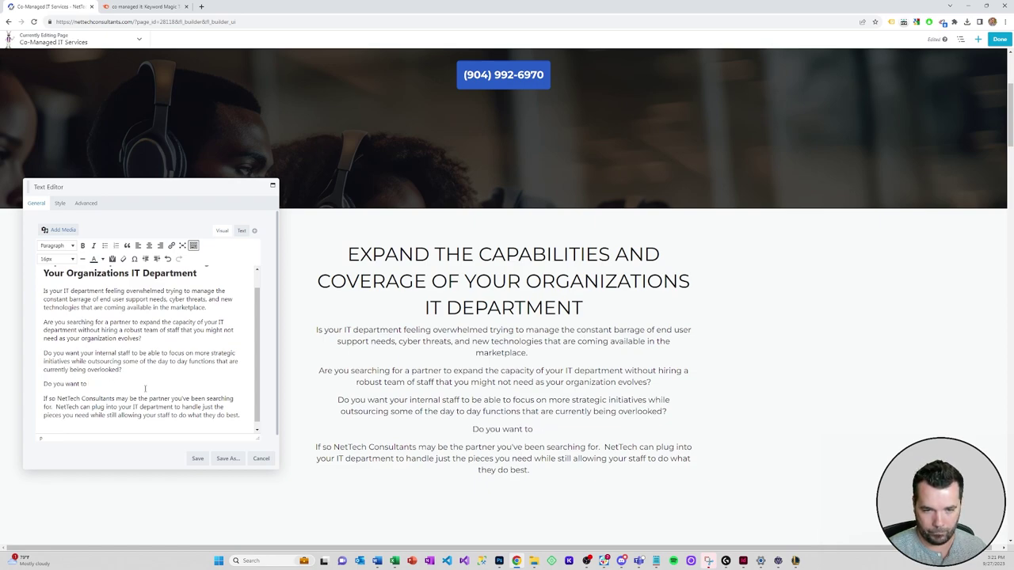
{"action": "key", "text": "shift+Home"}
{"action": "key", "text": "End"}
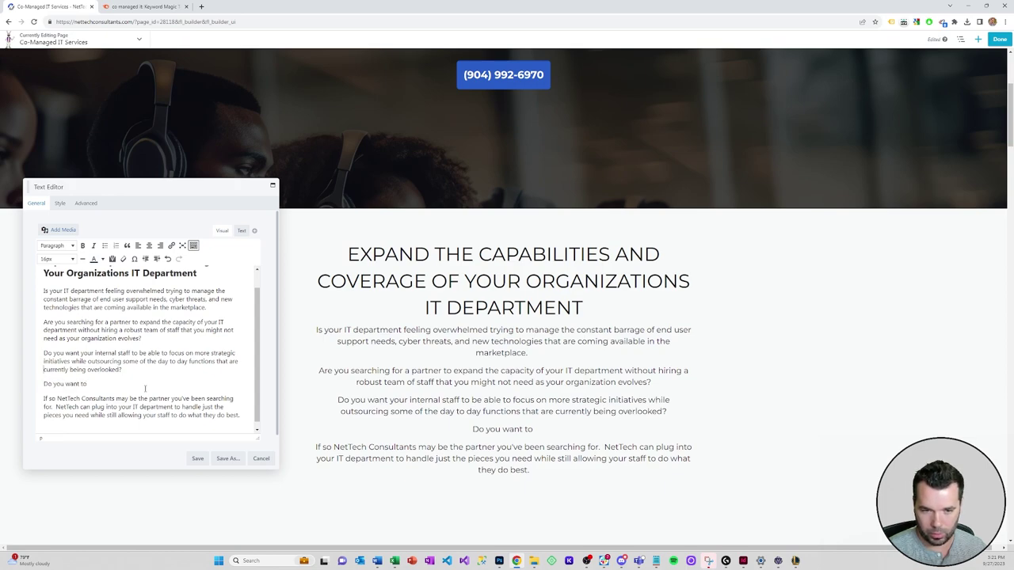
{"action": "key", "text": "shift+Home"}
{"action": "key", "text": "BackSpace"}
{"action": "key", "text": "BackSpace"}
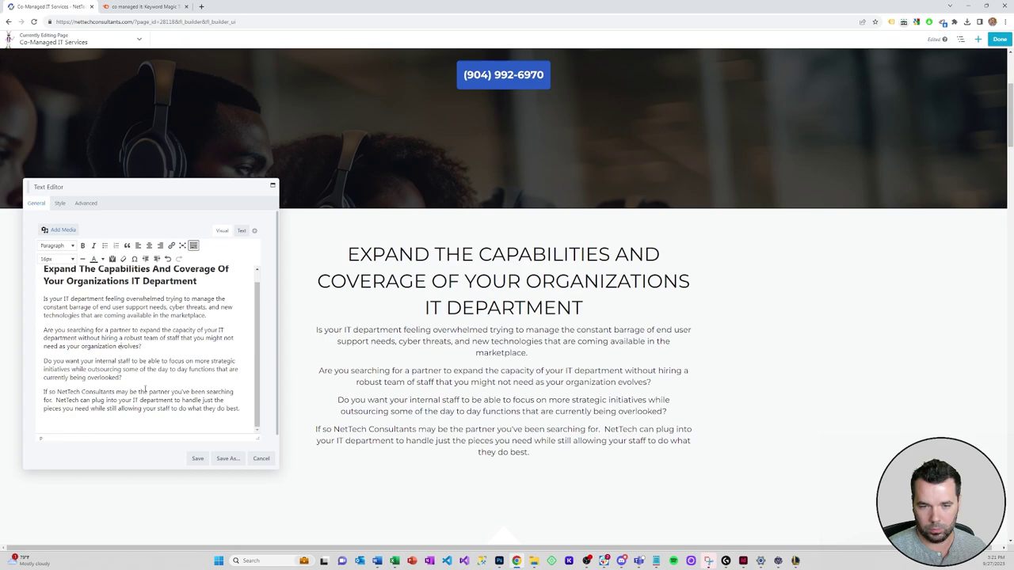
Insert a paragraph after the second one beginning "Do you want to reduce the burden on your internal staff, prevent them".
{"action": "key", "text": "Return"}
{"action": "type", "text": "Do you"}
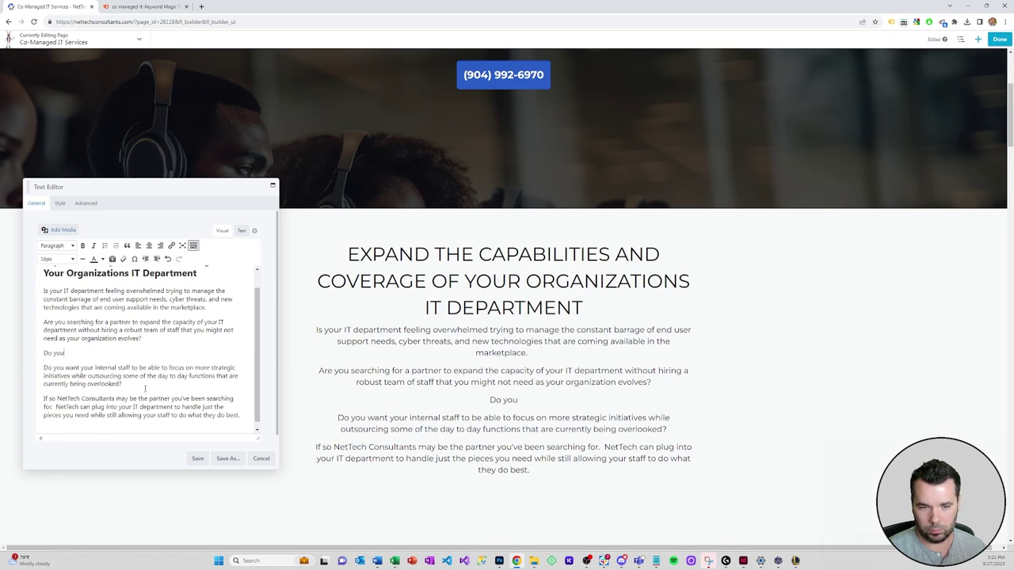
{"action": "type", "text": " want your interna"}
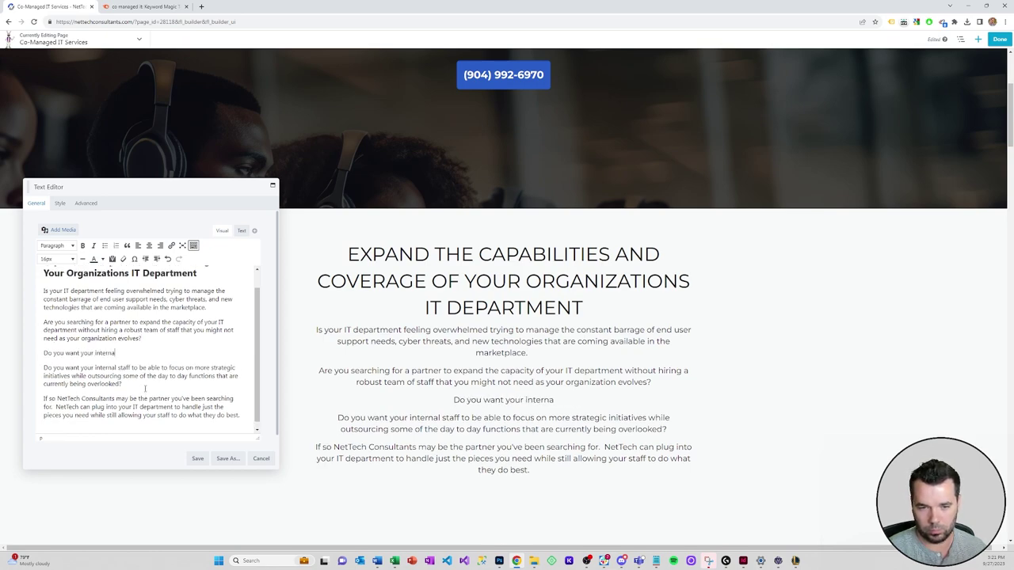
{"action": "key", "text": "BackSpace"}
{"action": "key", "text": "BackSpace"}
{"action": "key", "text": "BackSpace"}
{"action": "key", "text": "BackSpace"}
{"action": "key", "text": "BackSpace"}
{"action": "key", "text": "BackSpace"}
{"action": "key", "text": "BackSpace"}
{"action": "key", "text": "BackSpace"}
{"action": "key", "text": "BackSpace"}
{"action": "key", "text": "BackSpace"}
{"action": "key", "text": "BackSpace"}
{"action": "key", "text": "BackSpace"}
{"action": "type", "text": "to reduce the burden on your internal staff, prevent them frfo"}
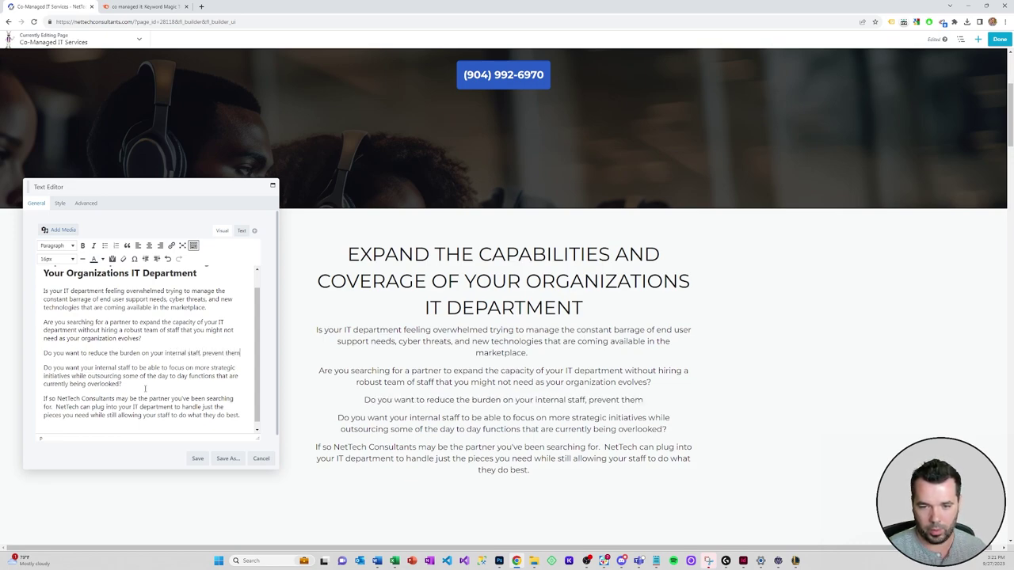
{"action": "key", "text": "BackSpace"}
{"action": "key", "text": "BackSpace"}
{"action": "key", "text": "BackSpace"}
Finish the inserted paragraph with "from burning out, and derive more satisfaction from their employment experience with your company.".
{"action": "type", "text": "rom burn"}
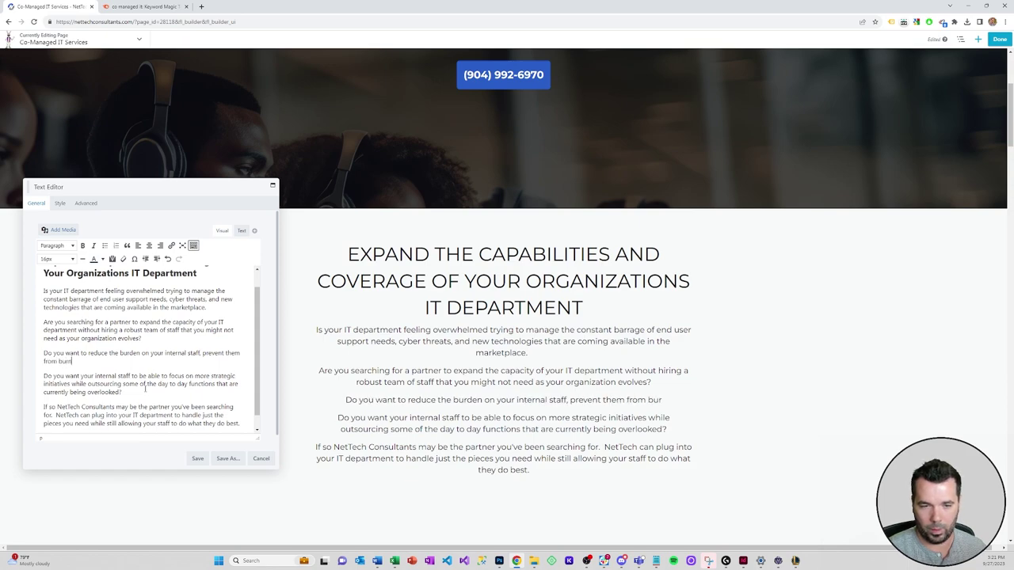
{"action": "type", "text": "ing out, and de"}
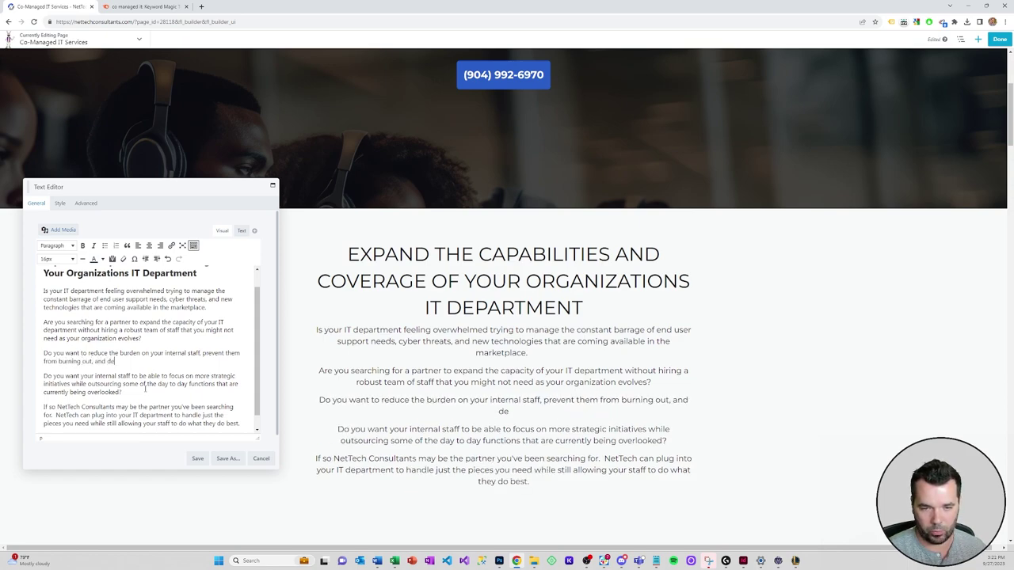
{"action": "type", "text": "rive more "}
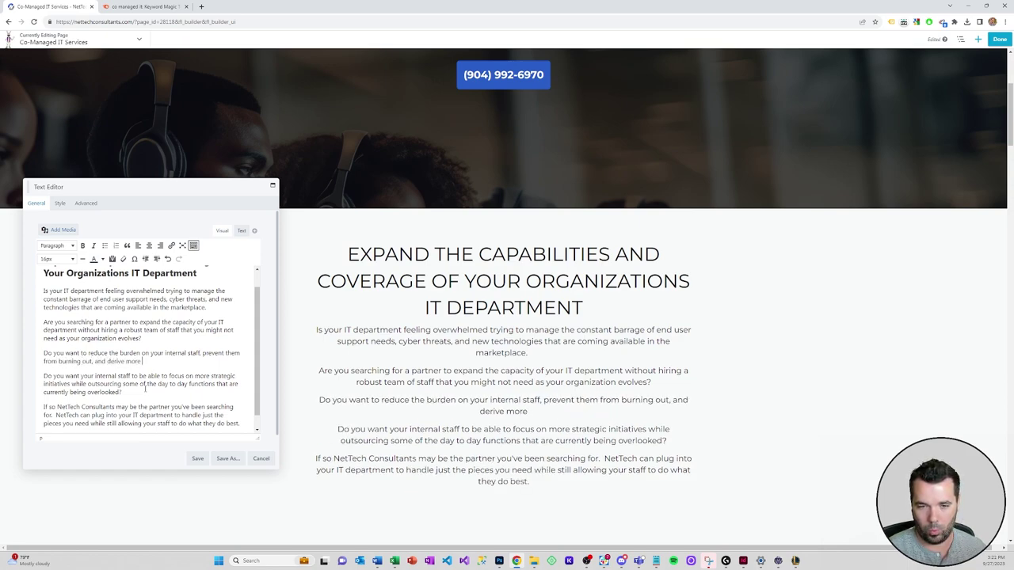
{"action": "type", "text": "satsifcatio"}
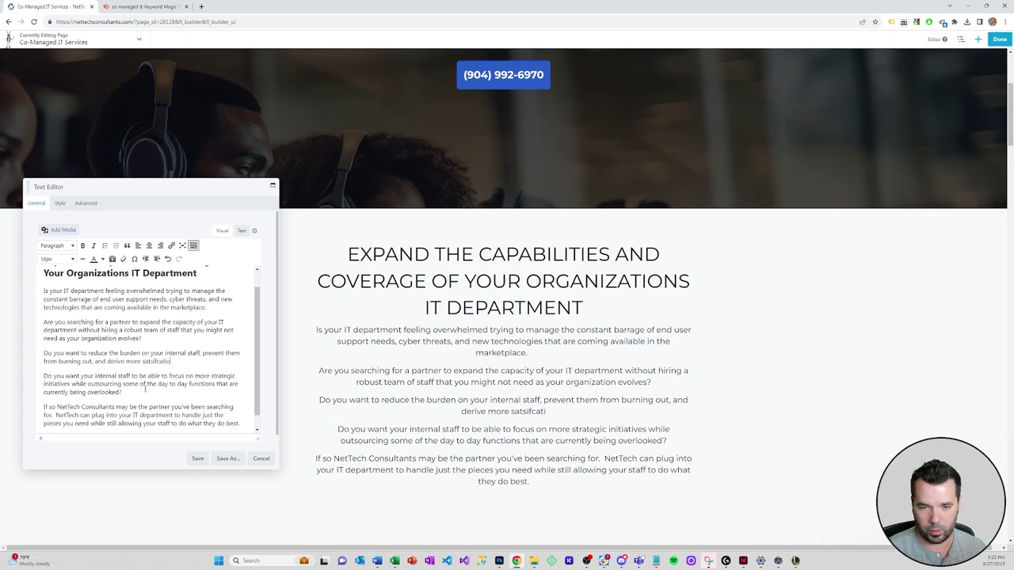
{"action": "type", "text": "n from their emp"}
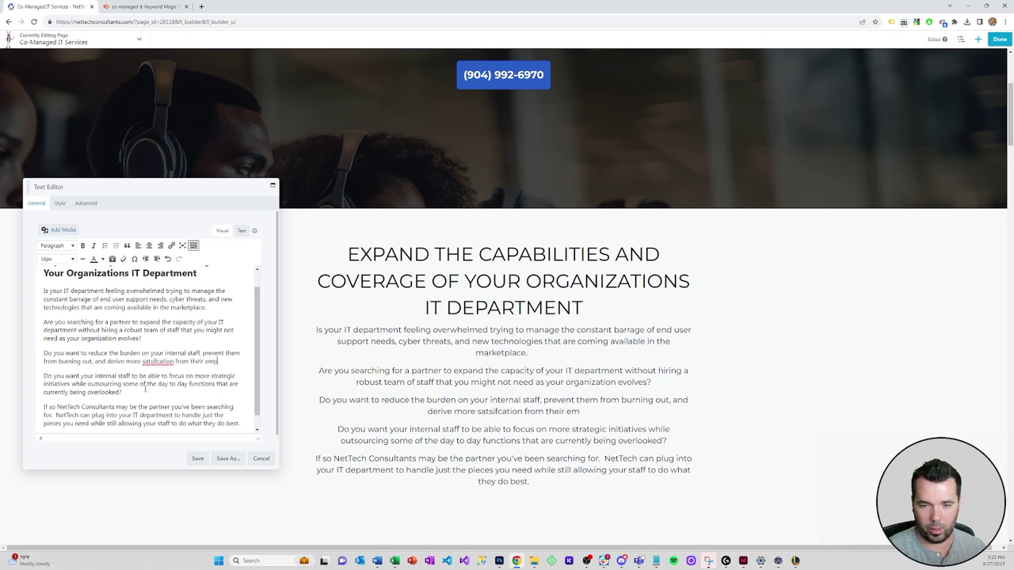
{"action": "type", "text": "loyement expe"}
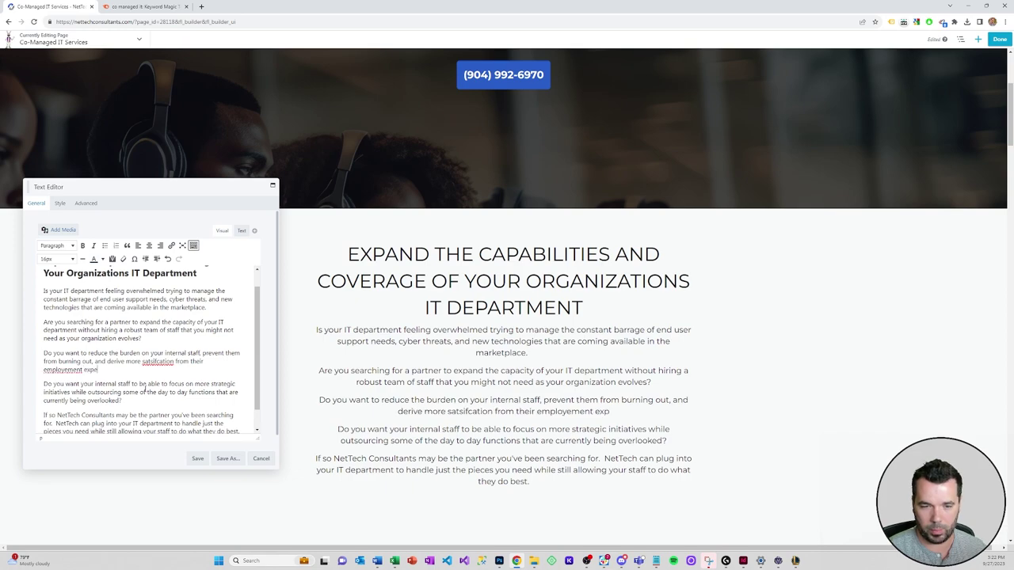
{"action": "type", "text": "rience iwht your"}
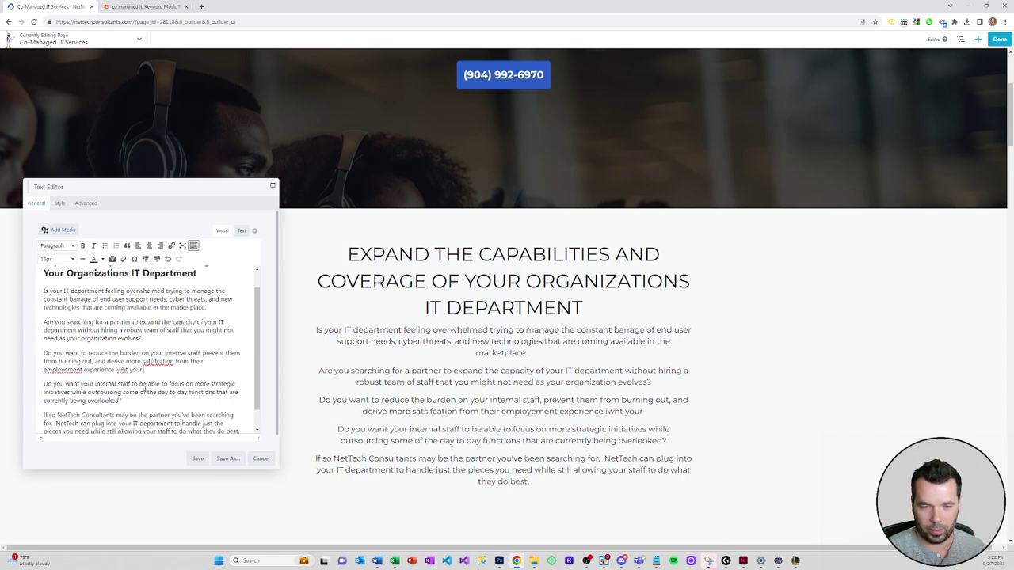
{"action": "type", "text": " company."}
Correct the misspelled words in the new third paragraph to "satisfaction", "employment" and "with".
{"action": "right_click", "coordinate": [163, 361]}
{"action": "left_click", "coordinate": [173, 366]}
{"action": "right_click", "coordinate": [78, 369]}
{"action": "left_click", "coordinate": [95, 379]}
{"action": "double_click", "coordinate": [81, 369]}
{"action": "type", "text": "with"}
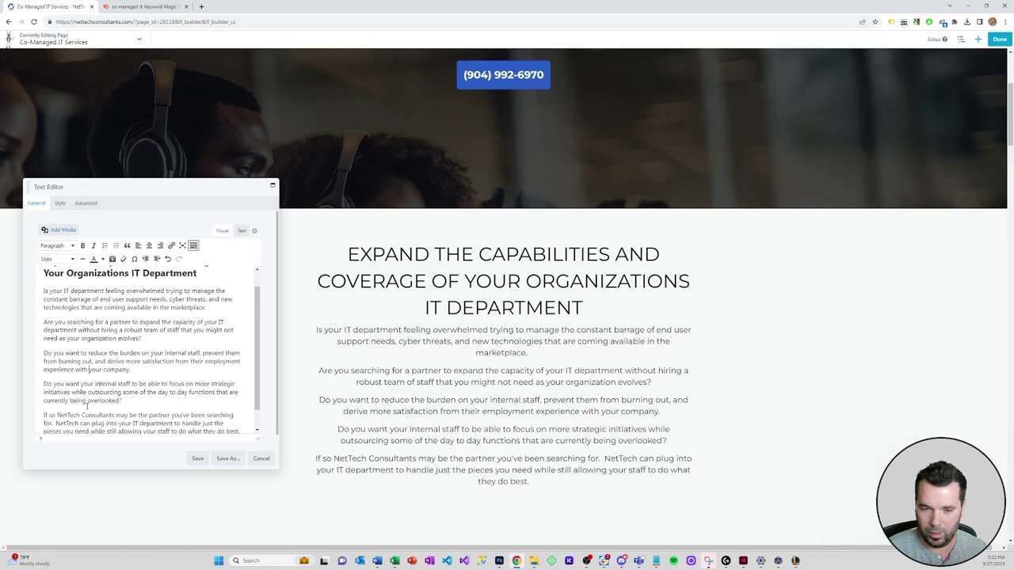
Add a comma after "If so" at the start of the last paragraph.
{"action": "type", "text": ","}
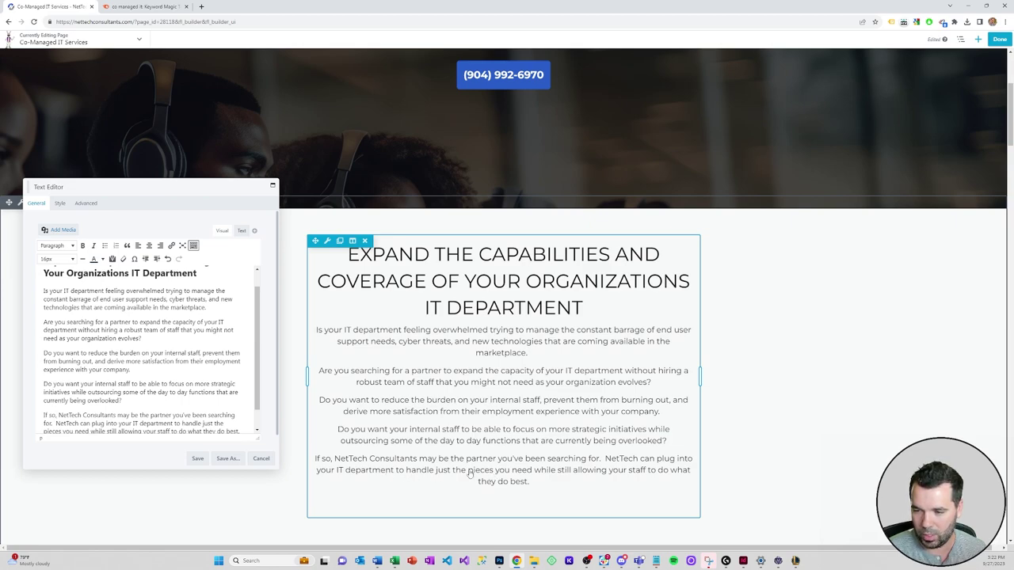
{"action": "scroll", "coordinate": [167, 413], "scroll_direction": "down", "scroll_amount": 1}
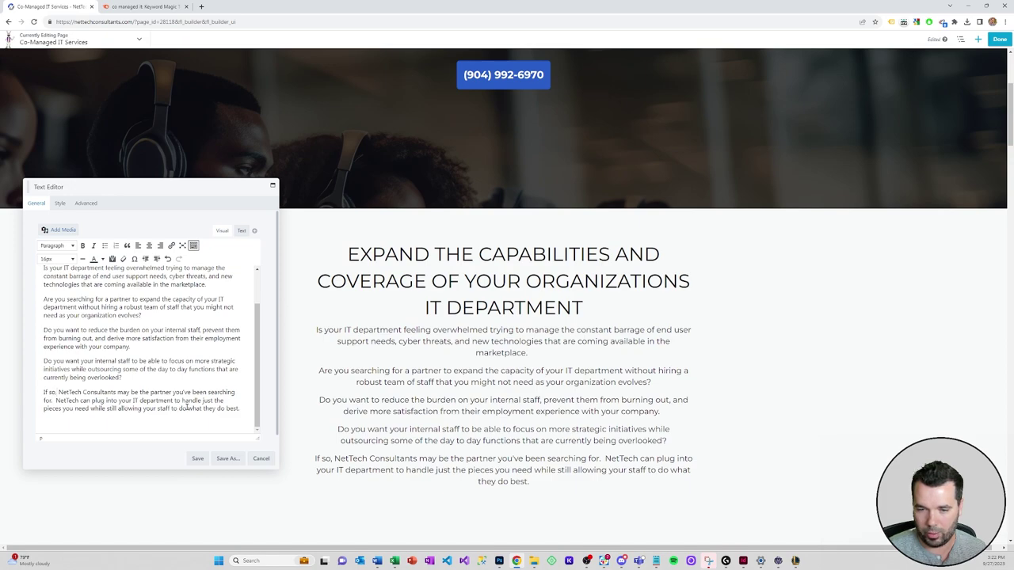
{"action": "left_click", "coordinate": [228, 429]}
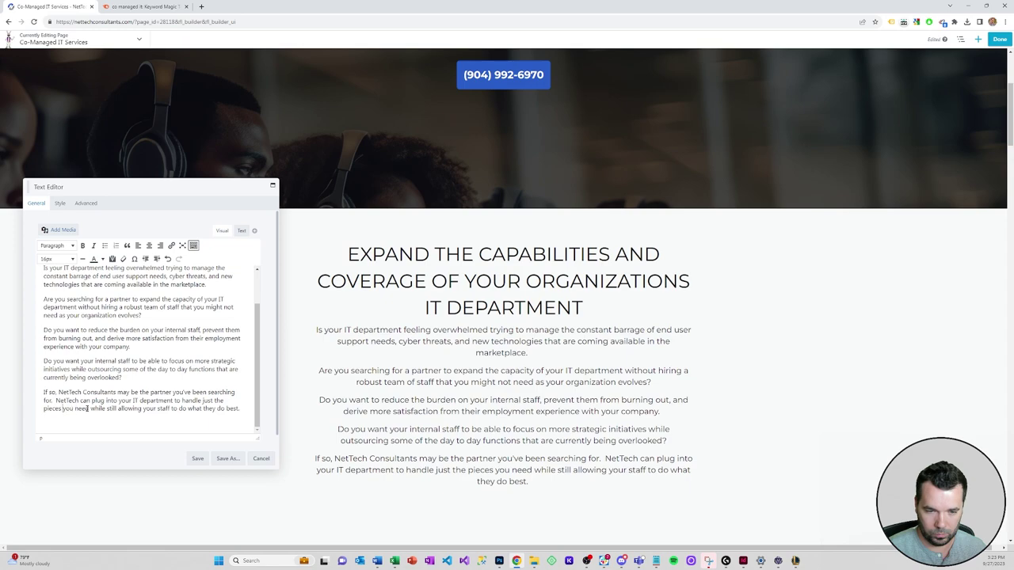
Insert ", on a co-managed basis," after "just the pieces you need" in the last introductory paragraph.
{"action": "type", "text": "on a co-"}
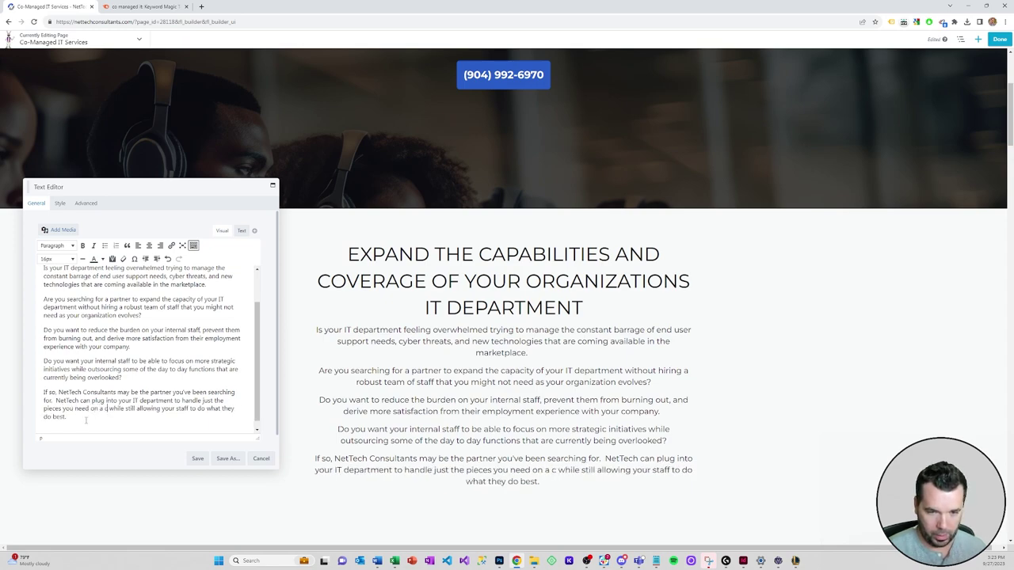
{"action": "type", "text": "managed basis"}
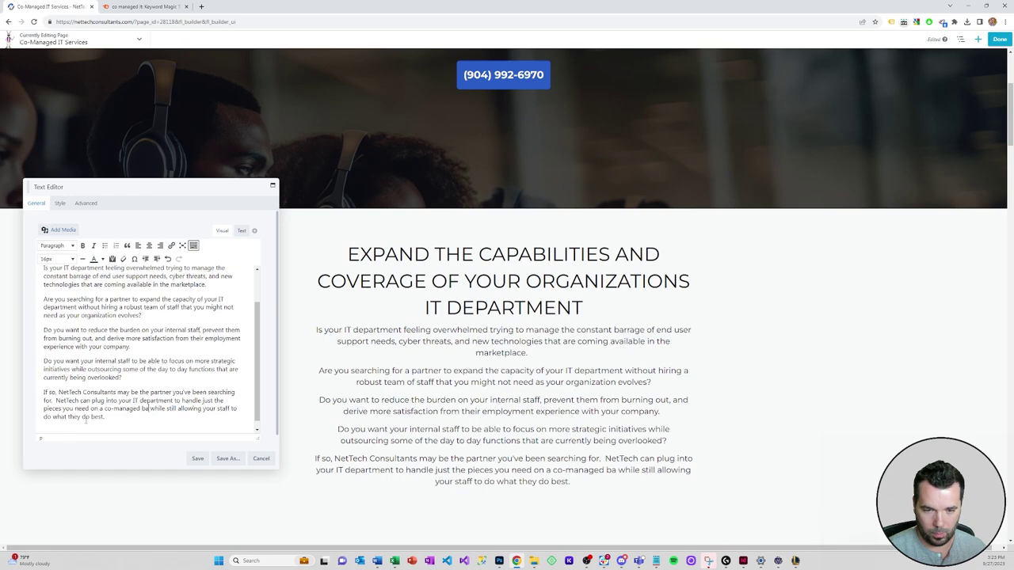
{"action": "type", "text": ","}
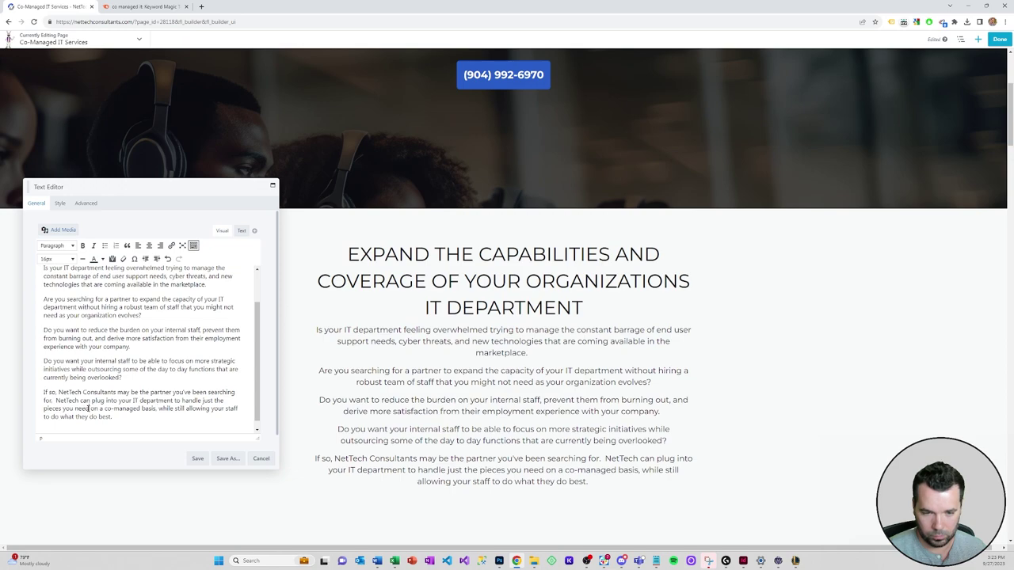
{"action": "type", "text": ","}
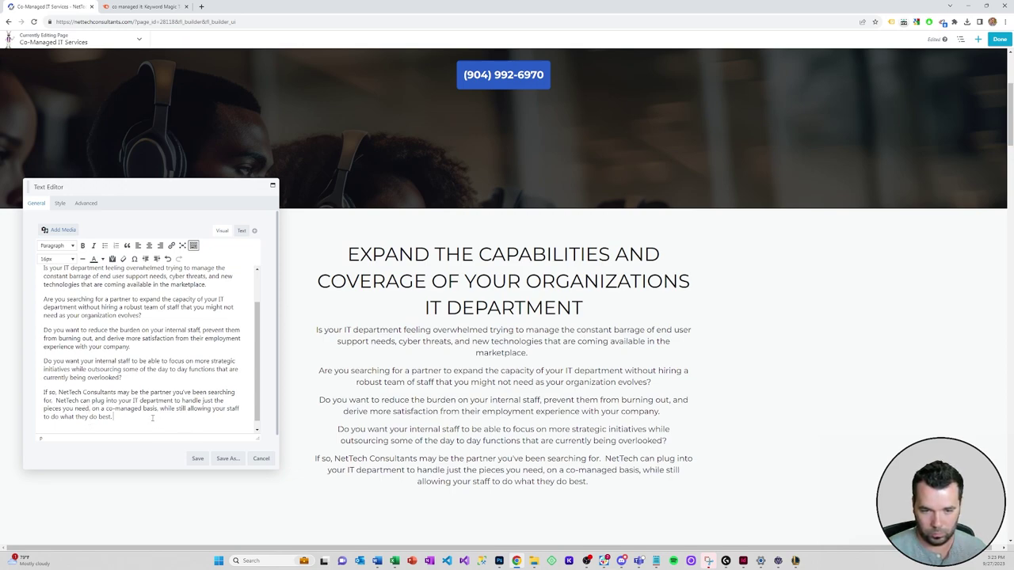
{"action": "type", "text": " Get access to p[ar"}
{"action": "key", "text": "BackSpace"}
{"action": "key", "text": "BackSpace"}
{"action": "key", "text": "BackSpace"}
{"action": "type", "text": "artial"}
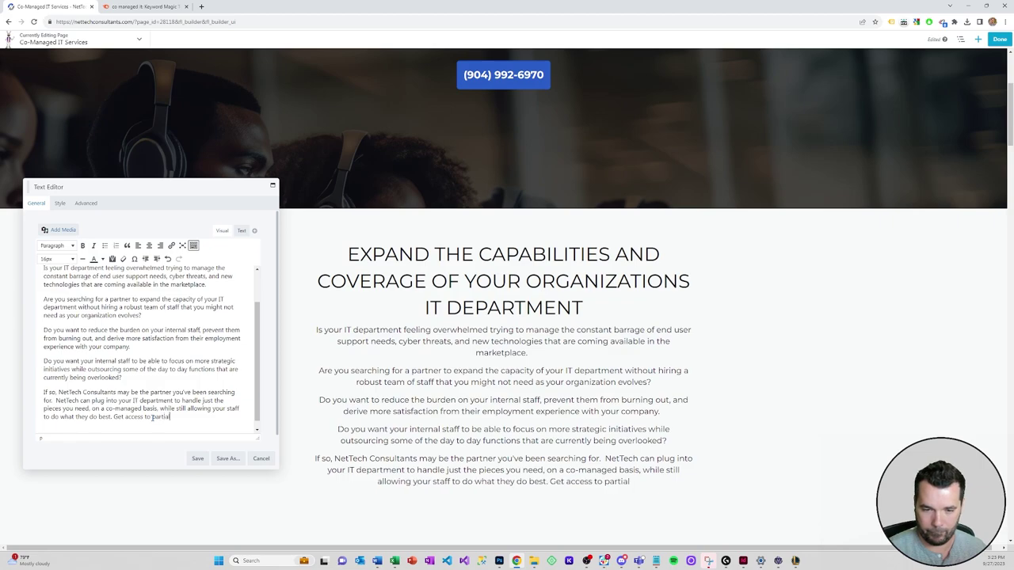
{"action": "key", "text": "ctrl+BackSpace"}
{"action": "key", "text": "ctrl+BackSpace"}
{"action": "key", "text": "ctrl+BackSpace"}
{"action": "key", "text": "ctrl+BackSpace"}
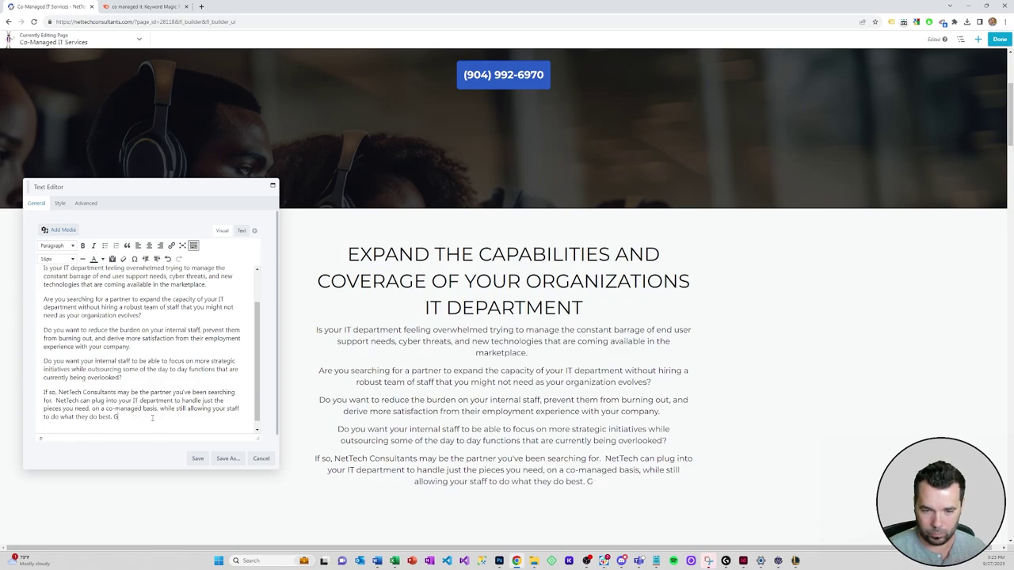
Save the introductory text and add a two-column row directly beneath it, within the same section.
{"action": "left_click", "coordinate": [197, 459]}
{"action": "scroll", "coordinate": [313, 316], "scroll_direction": "down", "scroll_amount": 2}
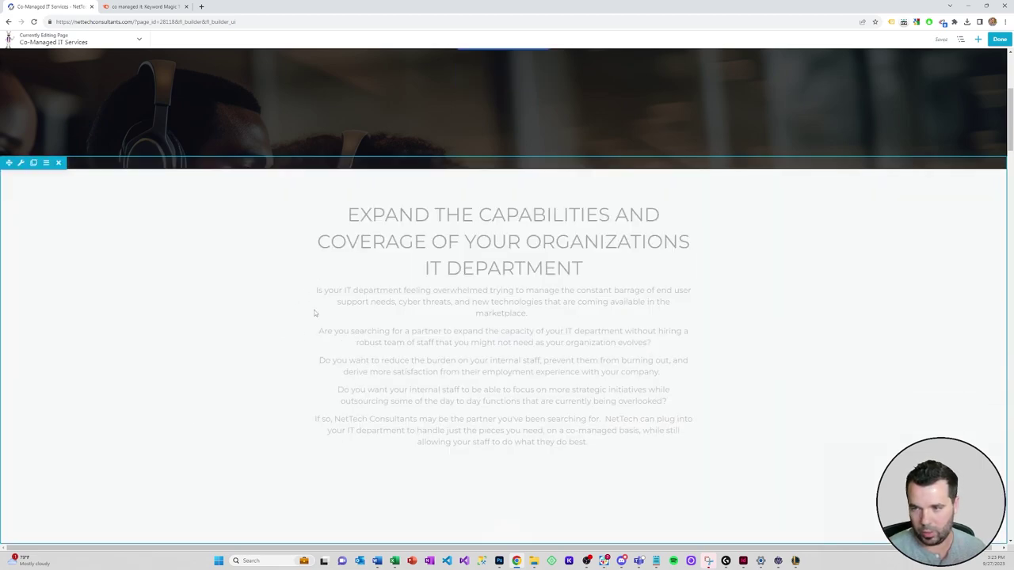
{"action": "scroll", "coordinate": [315, 319], "scroll_direction": "down", "scroll_amount": 1}
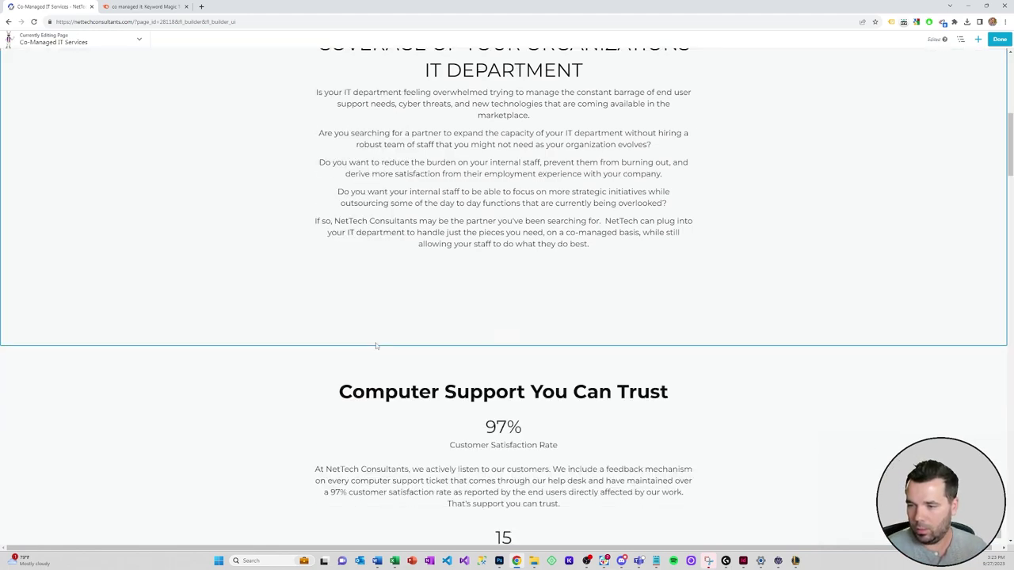
{"action": "scroll", "coordinate": [841, 170], "scroll_direction": "up", "scroll_amount": 2}
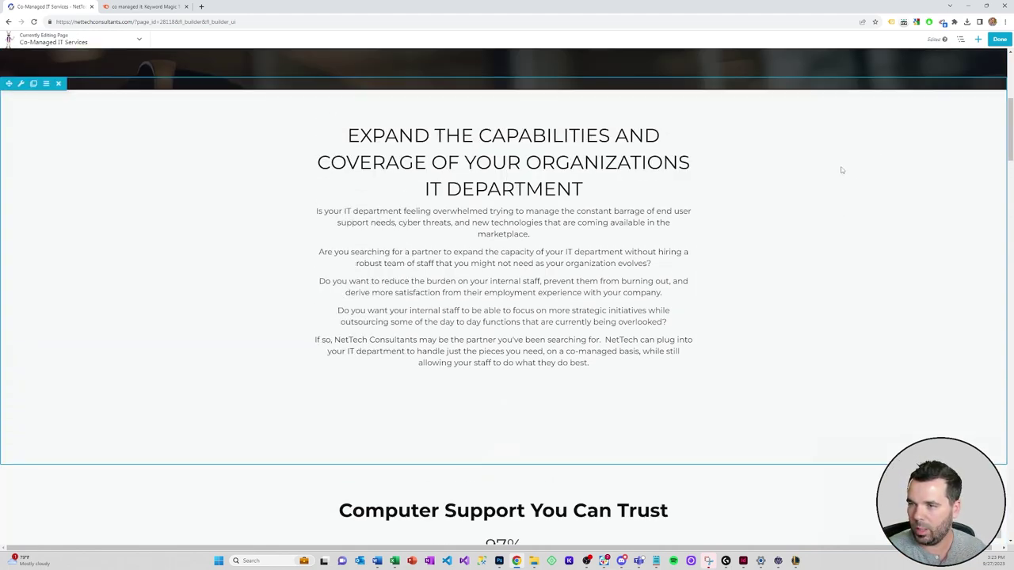
{"action": "left_click", "coordinate": [978, 39]}
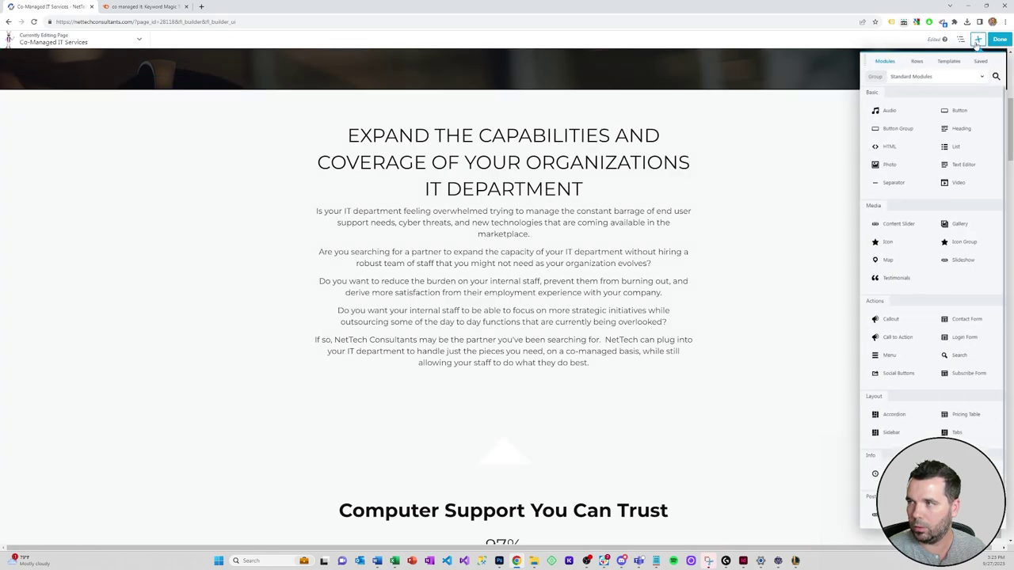
{"action": "left_click", "coordinate": [915, 62]}
{"action": "left_click_drag", "start_coordinate": [962, 108], "coordinate": [466, 455]}
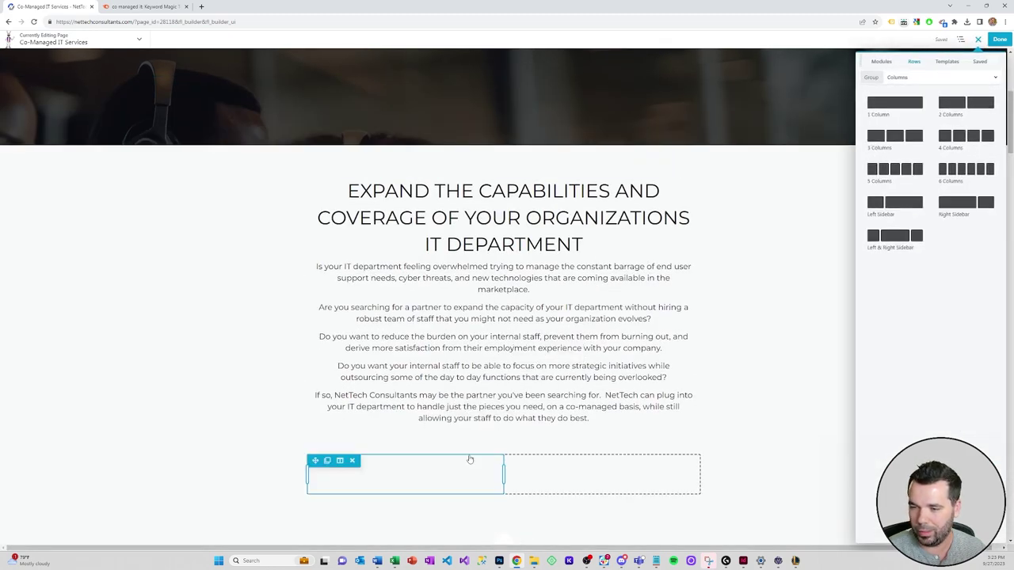
Move the 97% Customer Satisfaction Rate counter into the first new column and the 15 Minutes Average Response Time counter into the second.
{"action": "scroll", "coordinate": [486, 429], "scroll_direction": "down", "scroll_amount": 4}
{"action": "left_click_drag", "start_coordinate": [317, 354], "coordinate": [390, 157]}
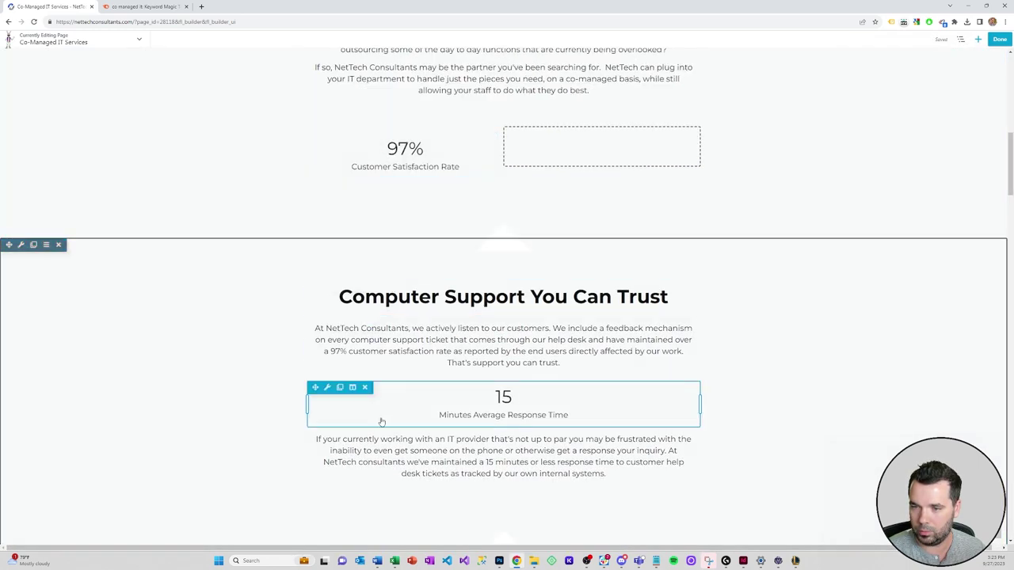
{"action": "mouse_move", "coordinate": [326, 391]}
{"action": "left_click_drag", "start_coordinate": [315, 387], "coordinate": [591, 111]}
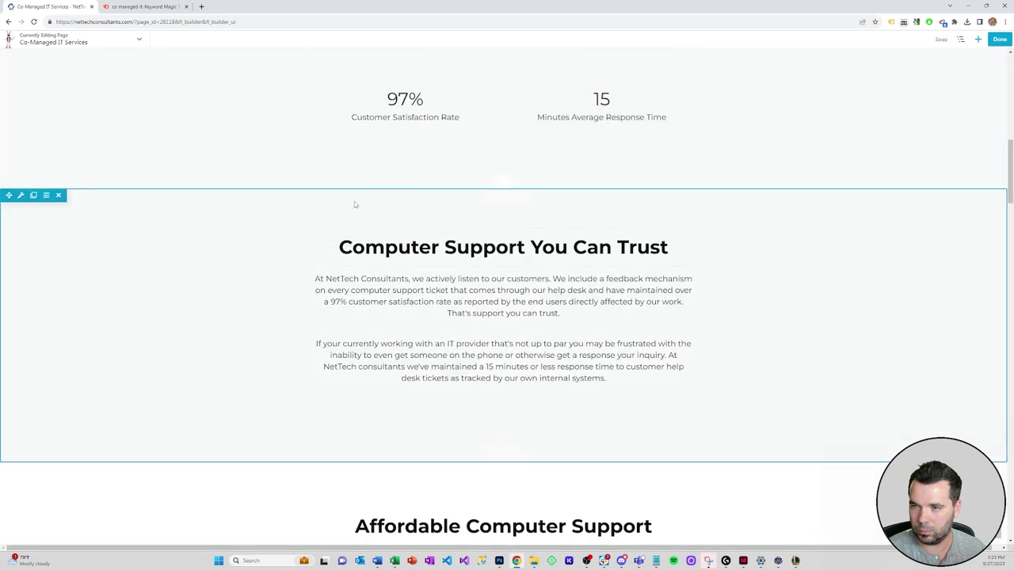
Delete the "Computer Support You Can Trust" row.
{"action": "left_click", "coordinate": [59, 195]}
{"action": "left_click", "coordinate": [544, 69]}
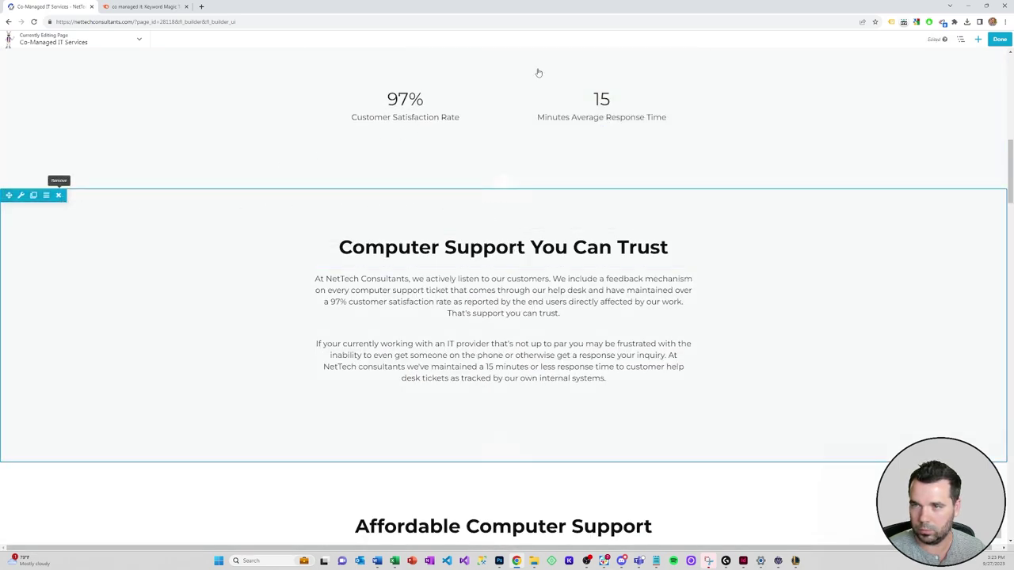
{"action": "scroll", "coordinate": [533, 196], "scroll_direction": "up", "scroll_amount": 6}
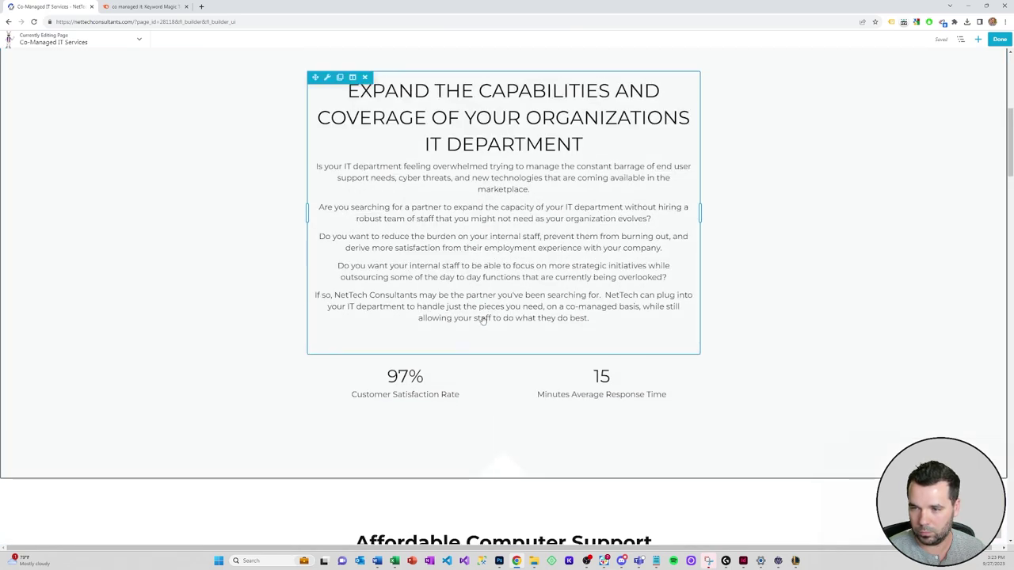
{"action": "scroll", "coordinate": [482, 318], "scroll_direction": "down", "scroll_amount": 3}
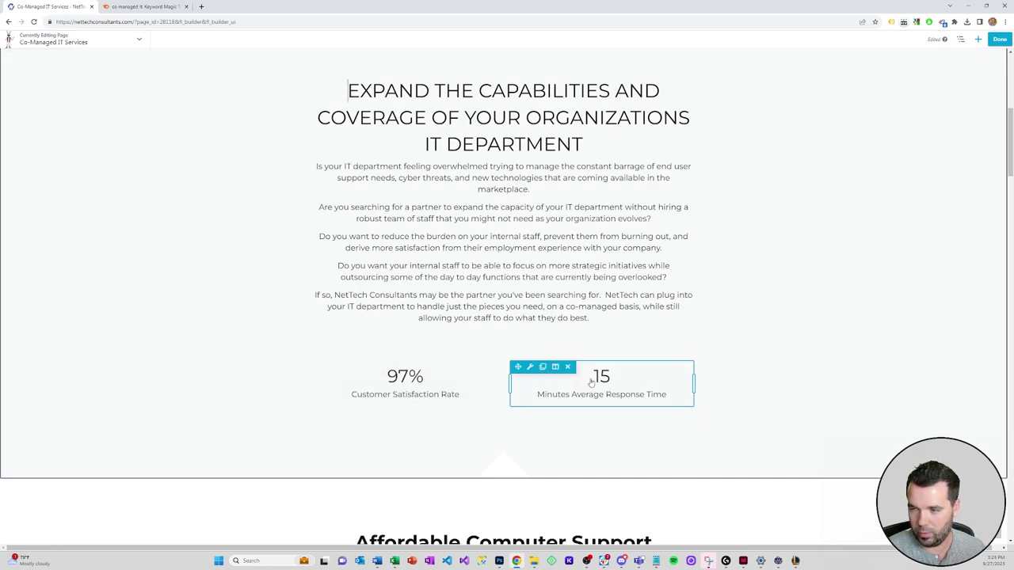
Examine the testimonial entries under "What Customers Say", including the full text of the third one, without changing them.
{"action": "left_click", "coordinate": [978, 39]}
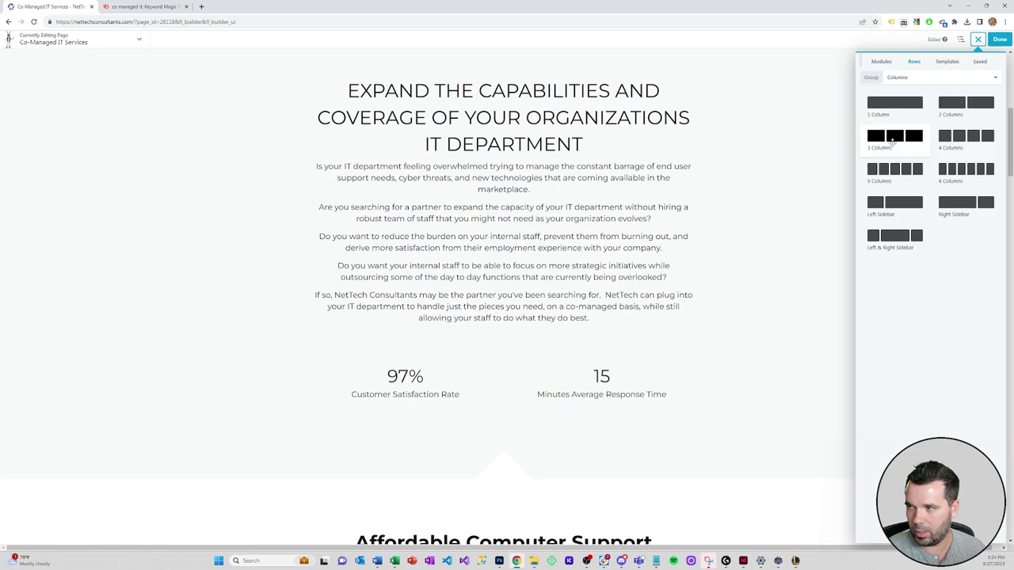
{"action": "left_click", "coordinate": [882, 62]}
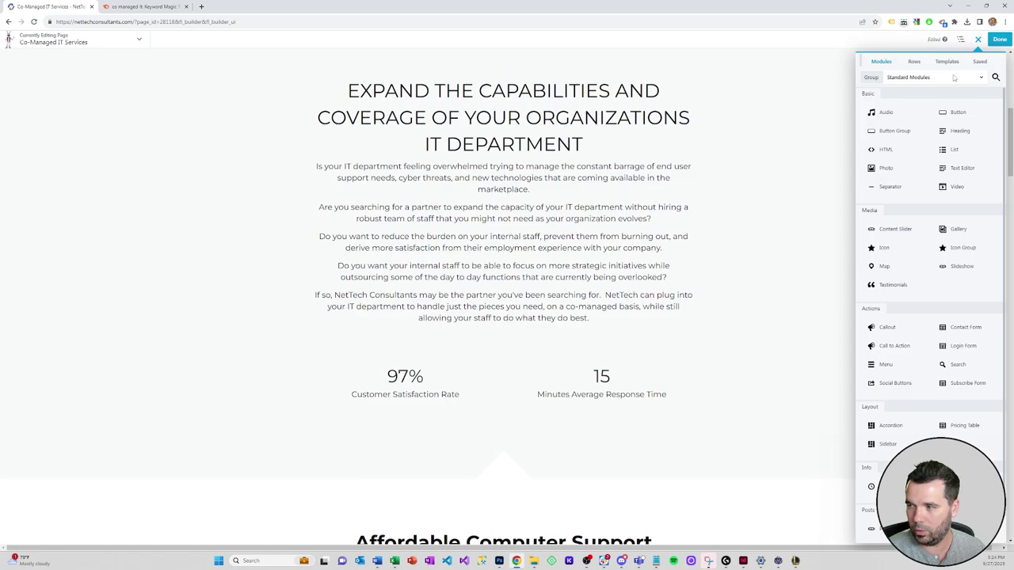
{"action": "scroll", "coordinate": [766, 188], "scroll_direction": "down", "scroll_amount": 12}
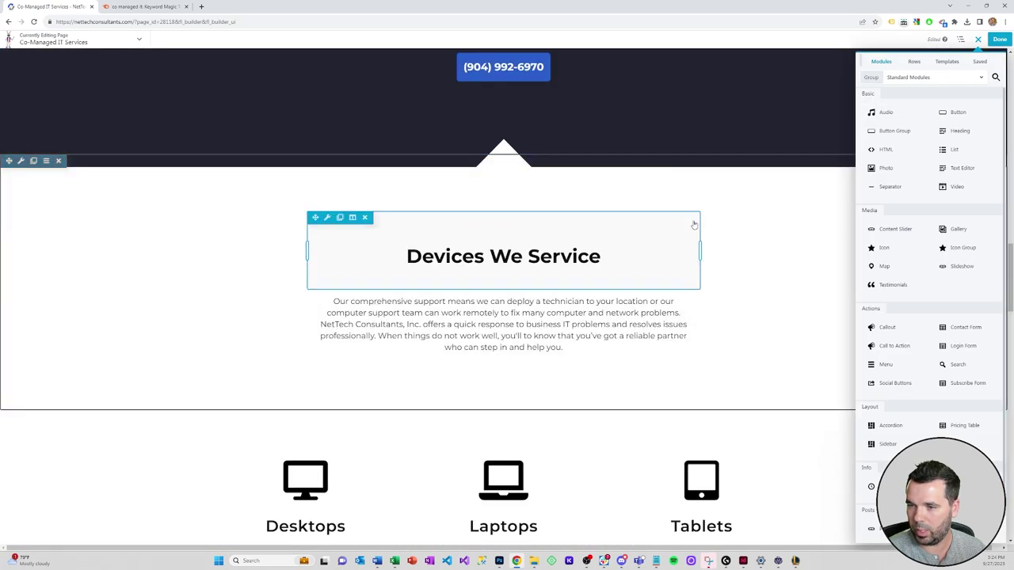
{"action": "scroll", "coordinate": [694, 224], "scroll_direction": "up", "scroll_amount": 5}
{"action": "scroll", "coordinate": [587, 272], "scroll_direction": "down", "scroll_amount": 2}
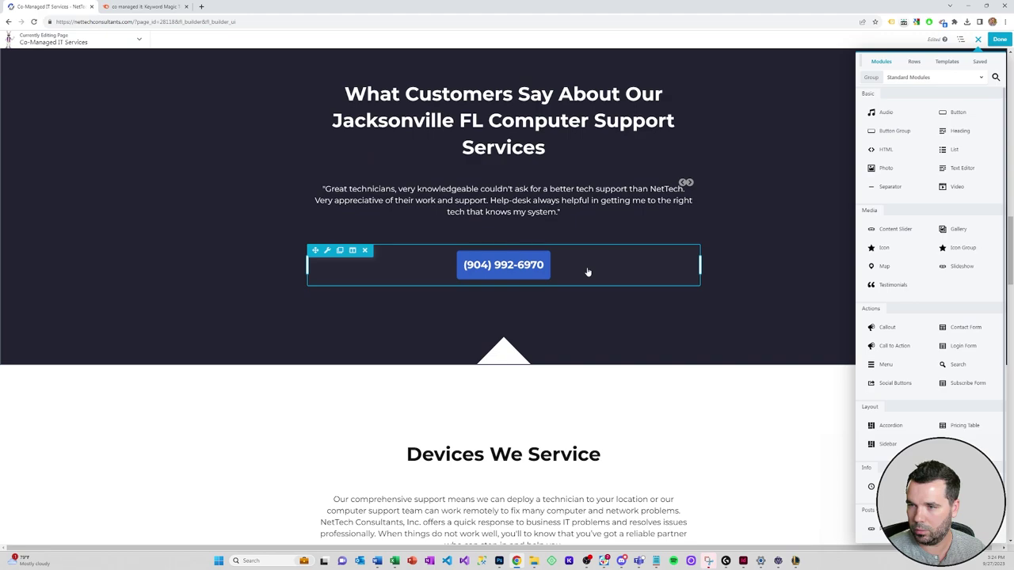
{"action": "left_click", "coordinate": [593, 216]}
{"action": "left_click", "coordinate": [34, 204]}
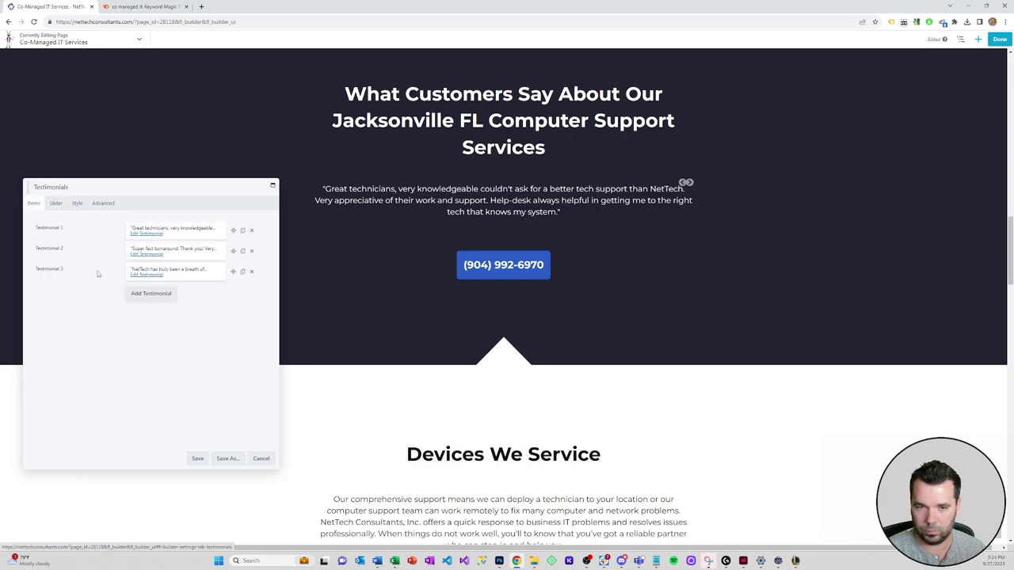
{"action": "left_click", "coordinate": [148, 274]}
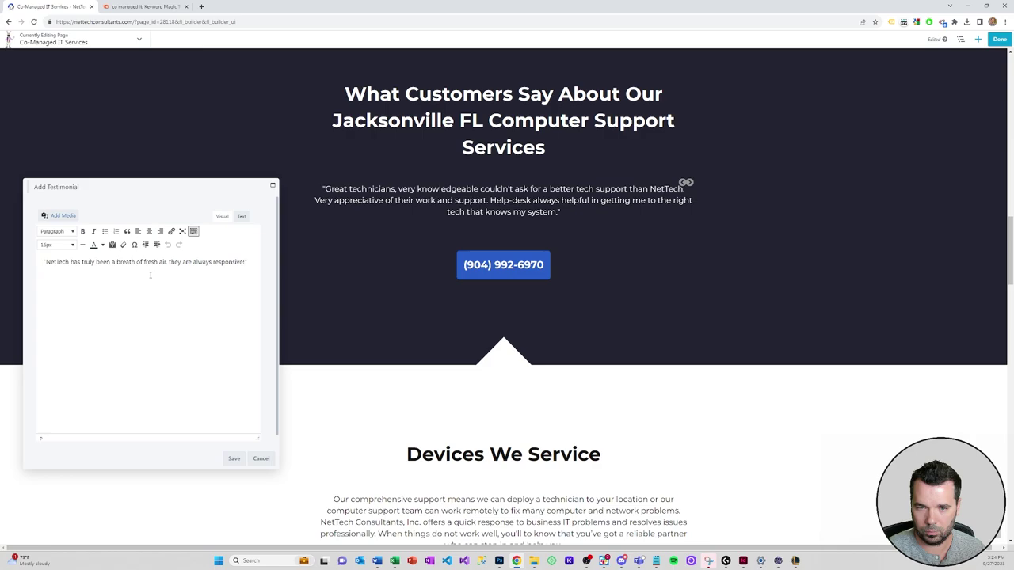
{"action": "left_click", "coordinate": [261, 459]}
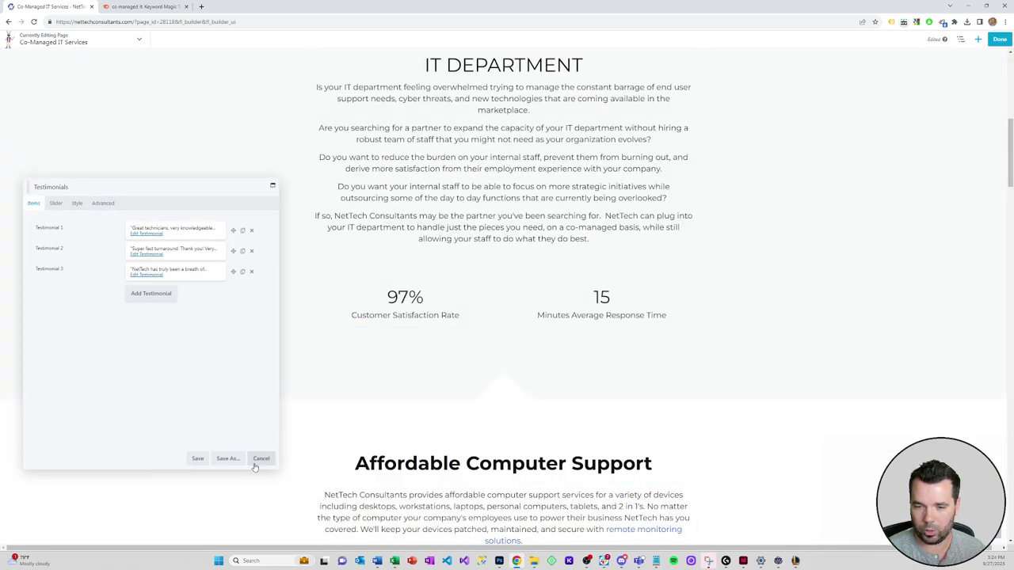
{"action": "left_click", "coordinate": [261, 458]}
Delete the "Affordable Computer Support" row and the customer testimonials row below the counters.
{"action": "scroll", "coordinate": [367, 309], "scroll_direction": "up", "scroll_amount": 5}
{"action": "scroll", "coordinate": [367, 311], "scroll_direction": "down", "scroll_amount": 3}
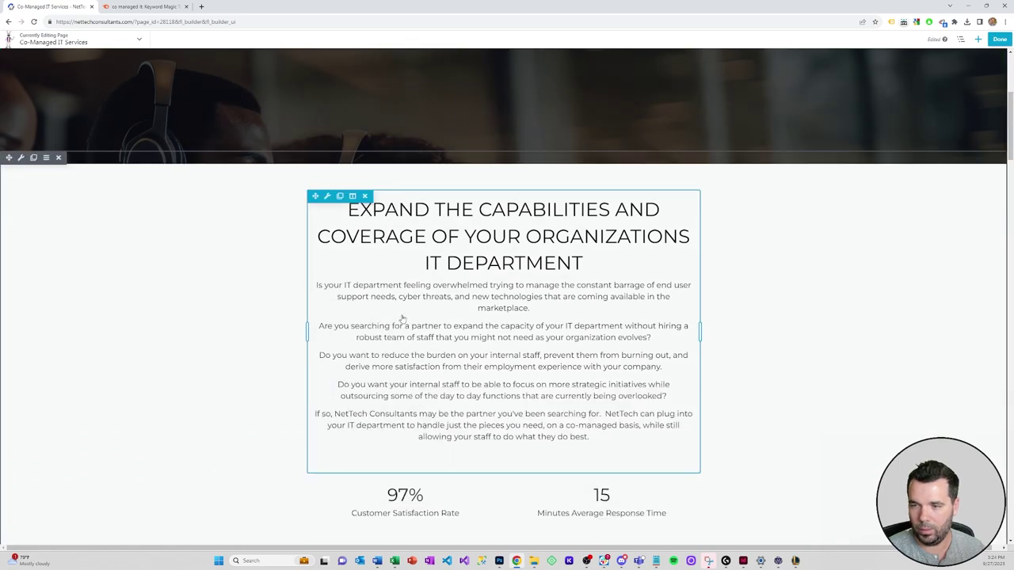
{"action": "scroll", "coordinate": [402, 317], "scroll_direction": "up", "scroll_amount": 3}
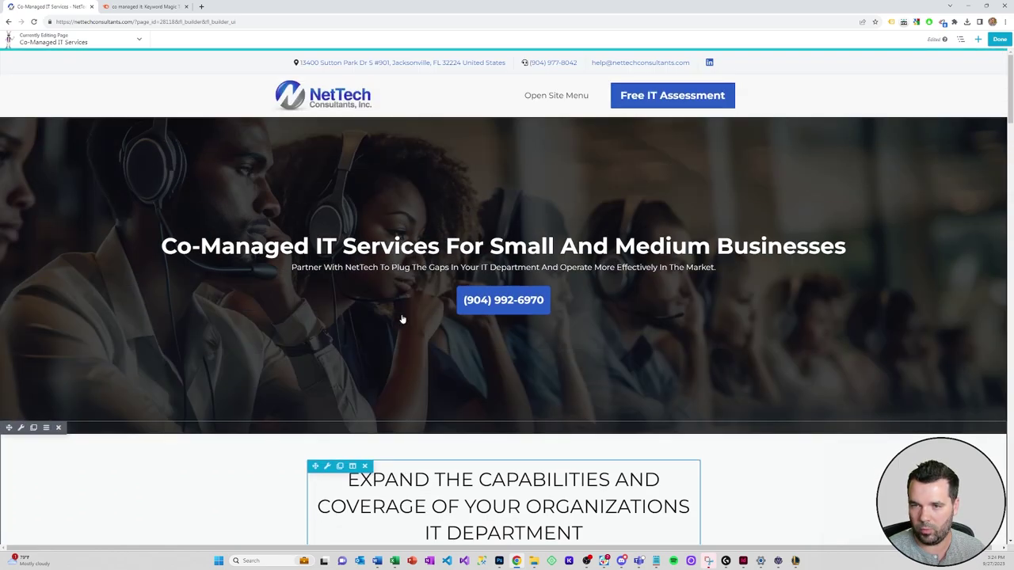
{"action": "scroll", "coordinate": [396, 309], "scroll_direction": "down", "scroll_amount": 3}
{"action": "scroll", "coordinate": [439, 309], "scroll_direction": "down", "scroll_amount": 3}
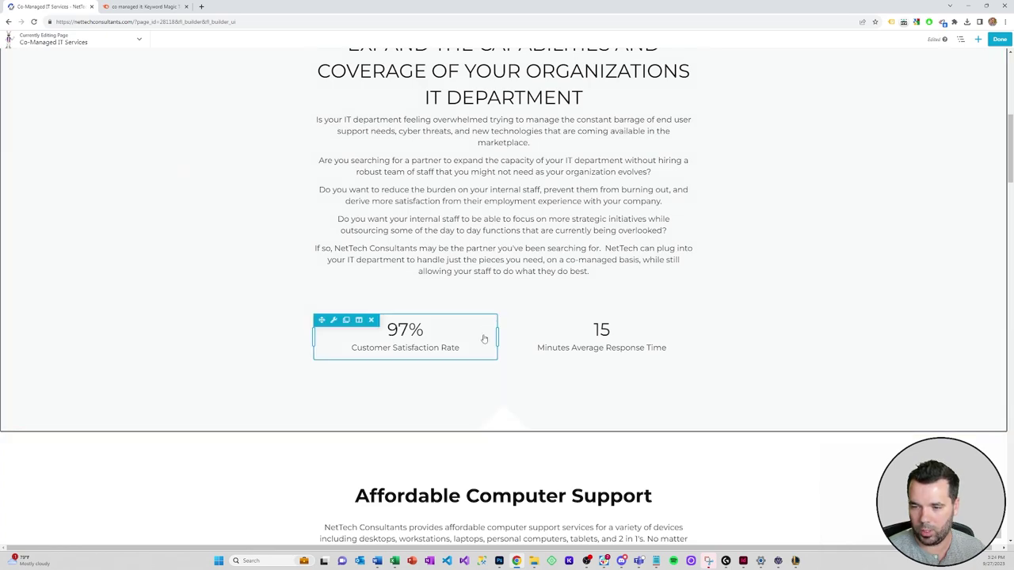
{"action": "scroll", "coordinate": [484, 339], "scroll_direction": "down", "scroll_amount": 2}
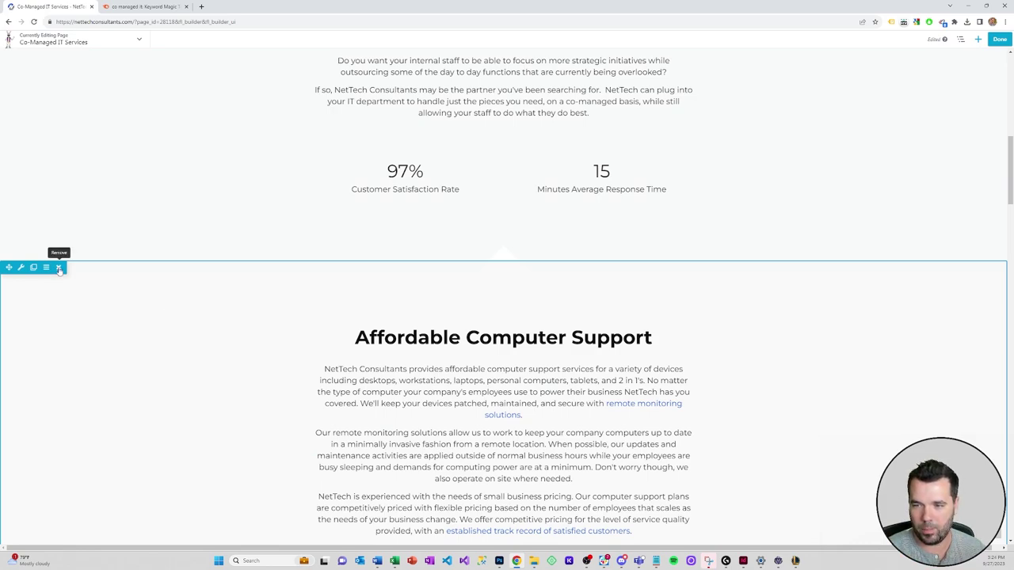
{"action": "left_click", "coordinate": [58, 269]}
{"action": "left_click", "coordinate": [543, 66]}
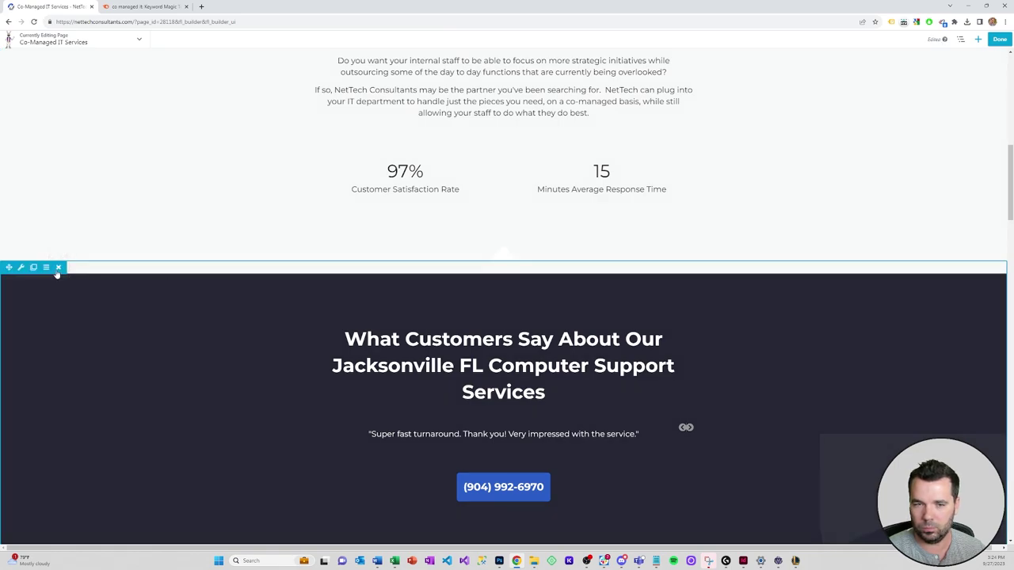
{"action": "left_click", "coordinate": [58, 269]}
{"action": "left_click", "coordinate": [545, 67]}
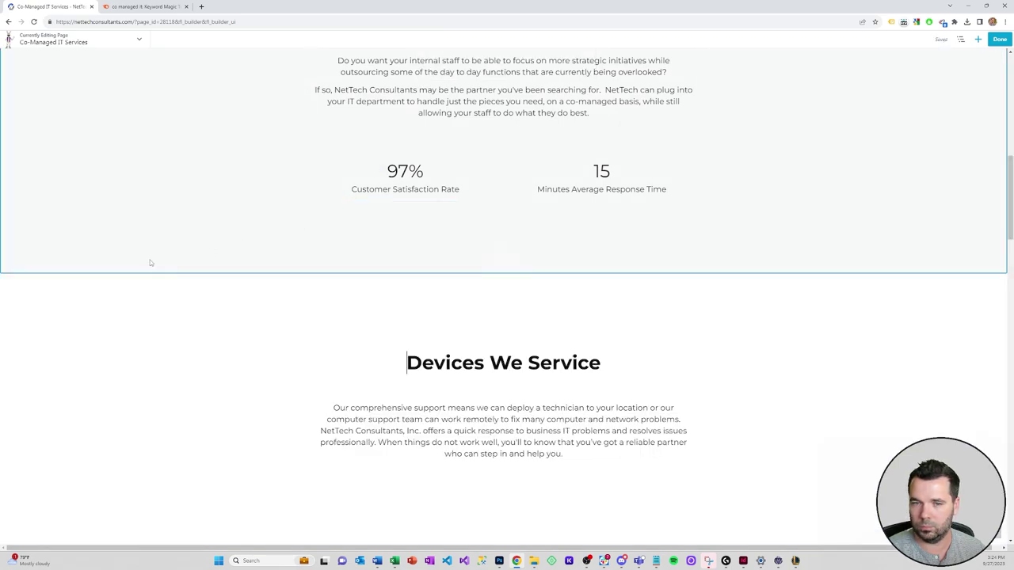
Delete the "Devices We Service" row and the Desktops, Laptops and Tablets icon row.
{"action": "left_click", "coordinate": [57, 228]}
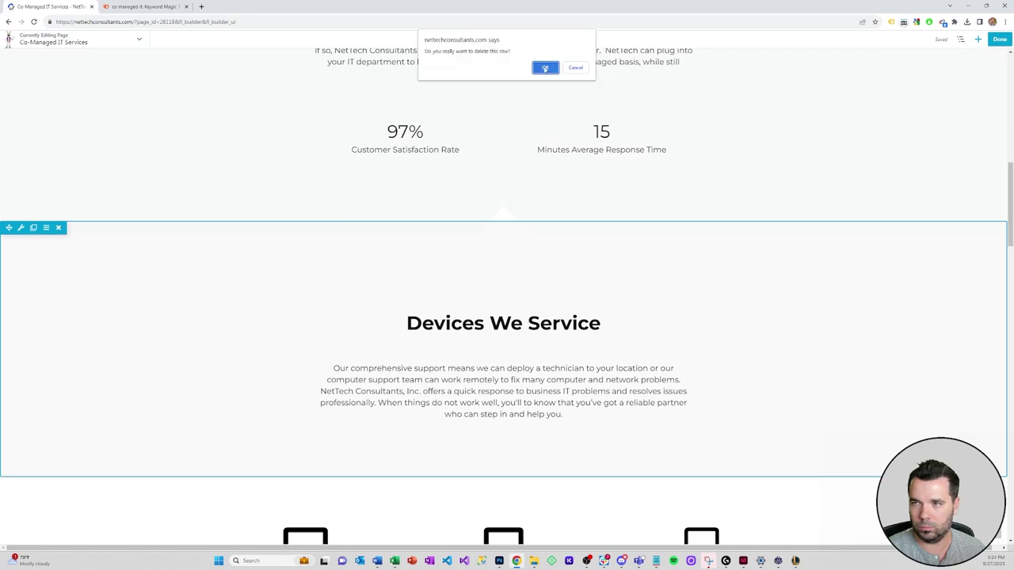
{"action": "key", "text": "Return"}
{"action": "left_click", "coordinate": [59, 228]}
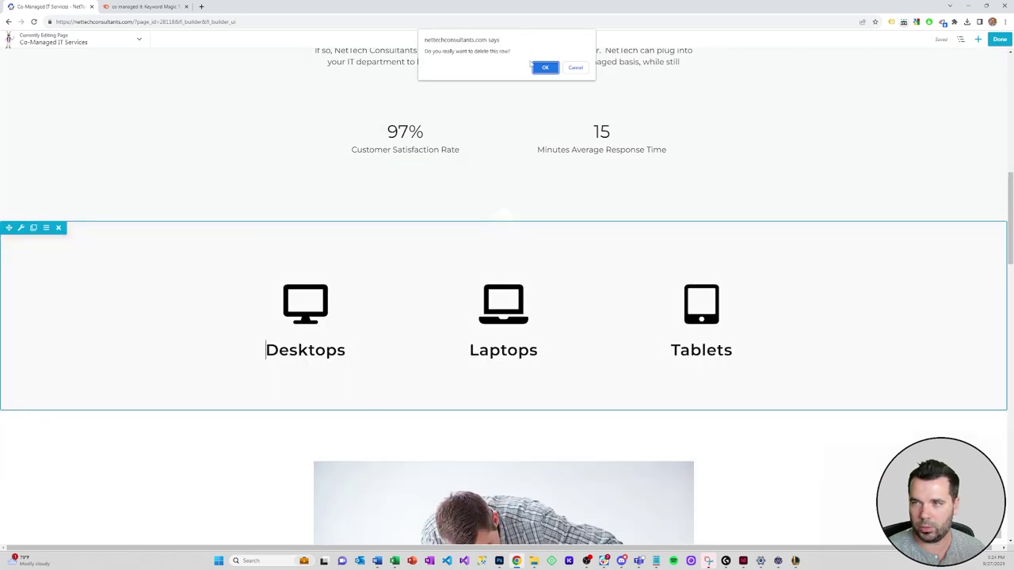
{"action": "left_click", "coordinate": [545, 67]}
Delete the row with the technician repair photo and the row that follows it.
{"action": "left_click", "coordinate": [58, 227]}
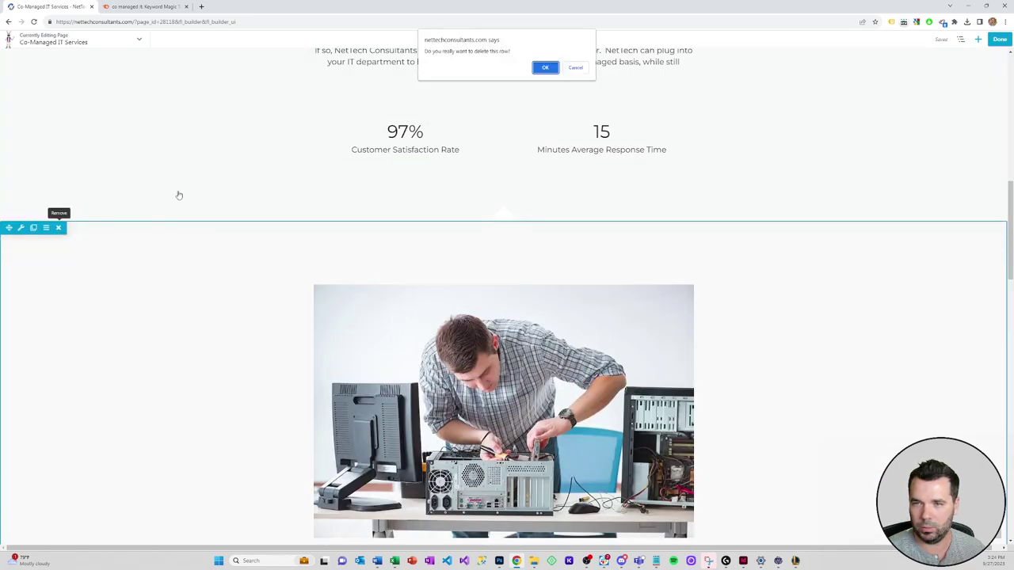
{"action": "key", "text": "Return"}
{"action": "left_click", "coordinate": [57, 227]}
{"action": "key", "text": "Return"}
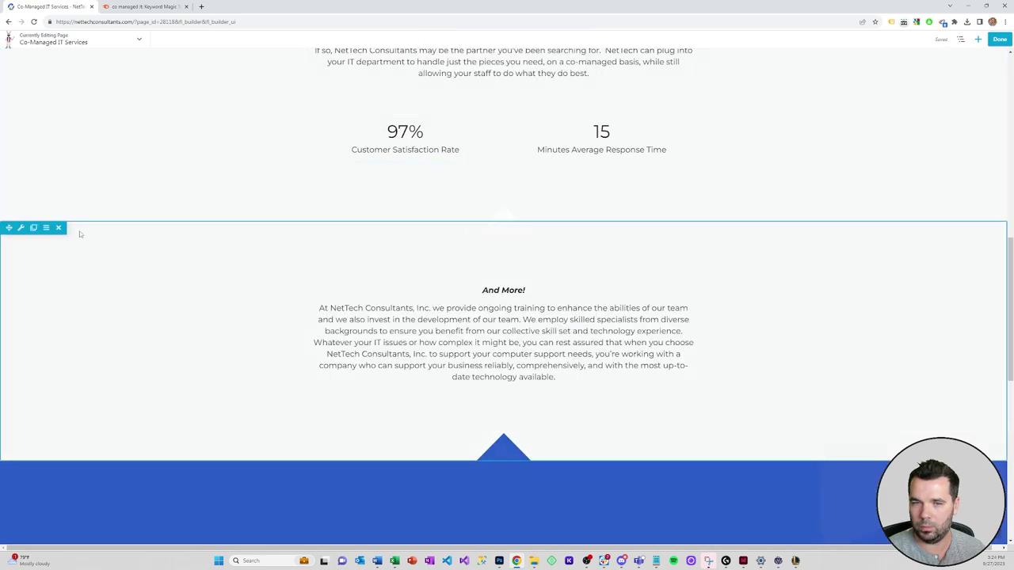
Delete the "And More!" row and the blue "Contact us today for your computer support needs" row.
{"action": "left_click", "coordinate": [58, 227]}
{"action": "left_click", "coordinate": [537, 69]}
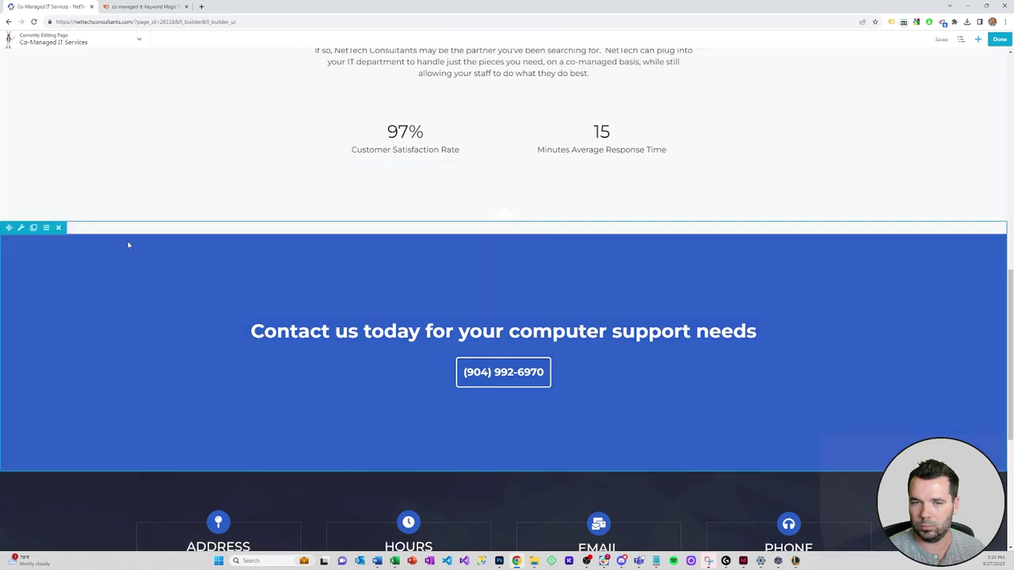
{"action": "left_click", "coordinate": [58, 227]}
{"action": "left_click", "coordinate": [544, 68]}
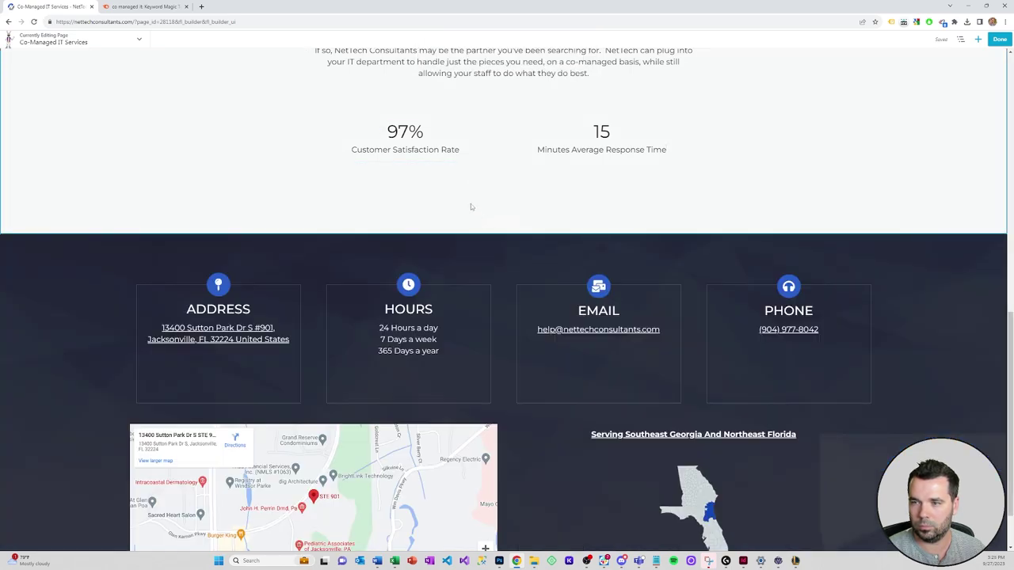
Insert the saved "Form CTA" row directly below the customer satisfaction and response time statistics.
{"action": "scroll", "coordinate": [511, 238], "scroll_direction": "up", "scroll_amount": 5}
{"action": "scroll", "coordinate": [515, 246], "scroll_direction": "down", "scroll_amount": 4}
{"action": "scroll", "coordinate": [555, 261], "scroll_direction": "up", "scroll_amount": 3}
{"action": "scroll", "coordinate": [480, 271], "scroll_direction": "down", "scroll_amount": 2}
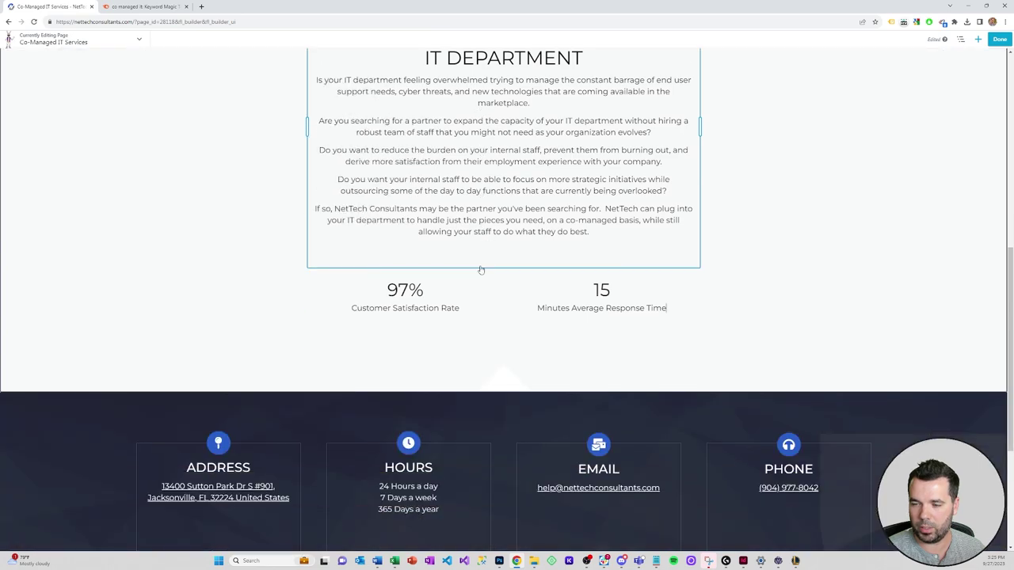
{"action": "left_click", "coordinate": [977, 38]}
{"action": "left_click", "coordinate": [980, 62]}
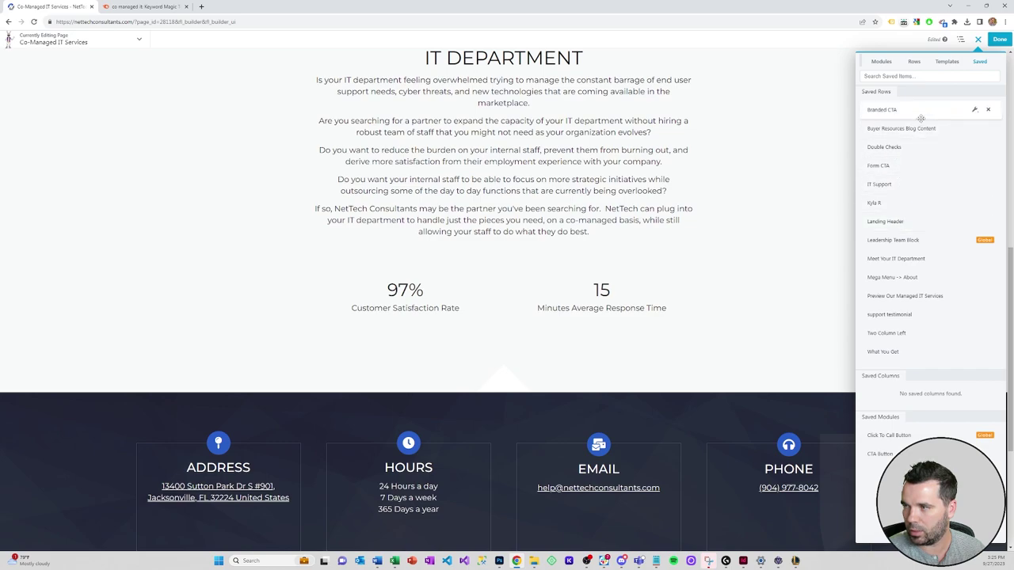
{"action": "left_click_drag", "start_coordinate": [906, 169], "coordinate": [532, 450]}
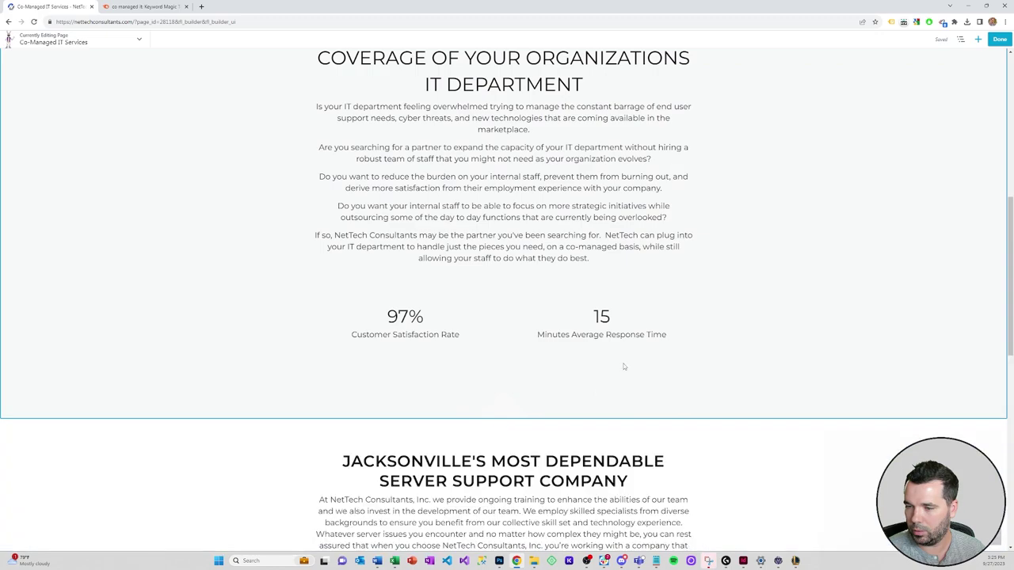
{"action": "scroll", "coordinate": [623, 366], "scroll_direction": "down", "scroll_amount": 3}
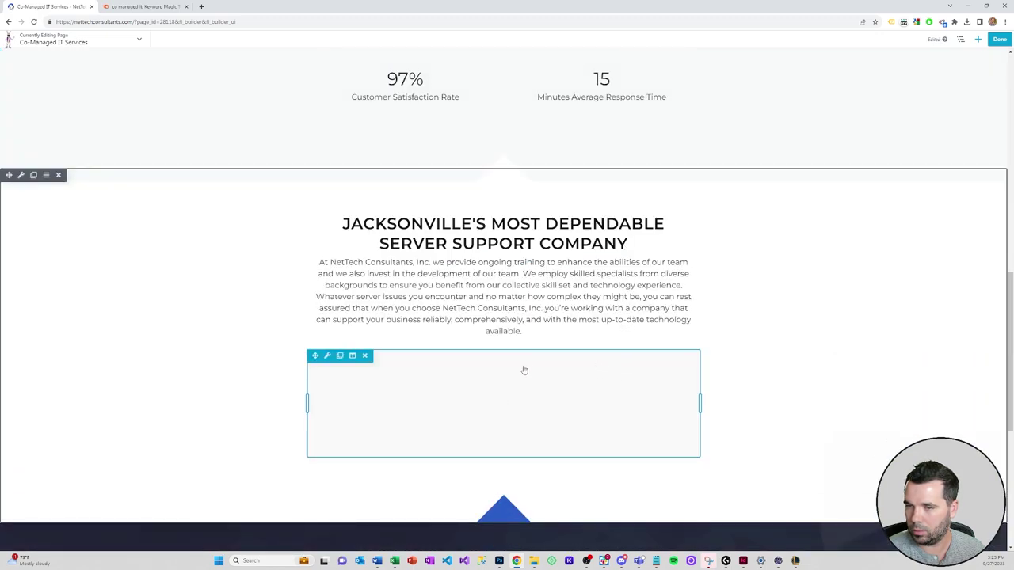
Replace all the Jacksonville server support text in the form row with the heading text "Partner With A Reliable".
{"action": "left_click", "coordinate": [513, 267]}
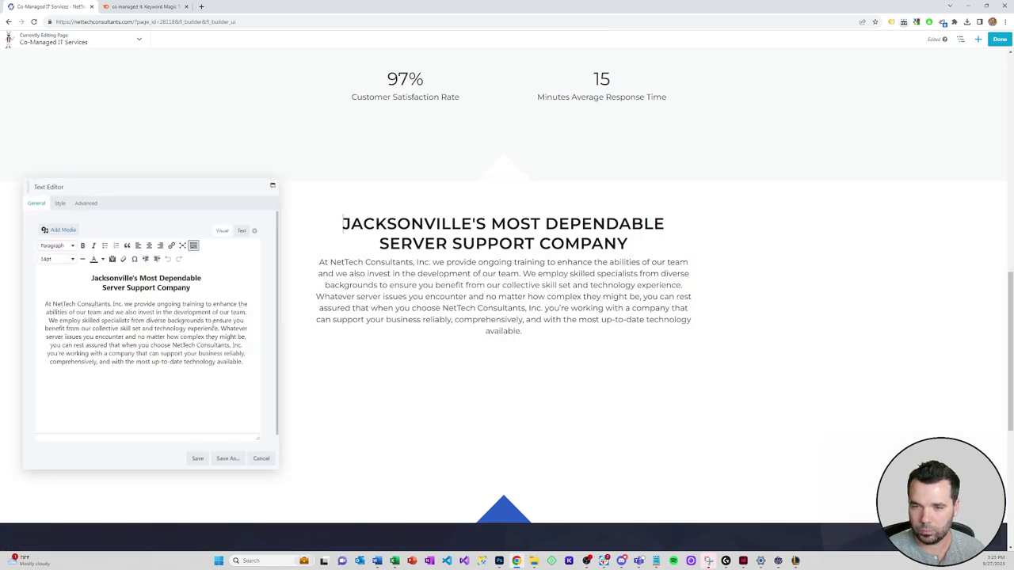
{"action": "left_click_drag", "start_coordinate": [246, 362], "coordinate": [51, 279]}
{"action": "type", "text": "Partner"}
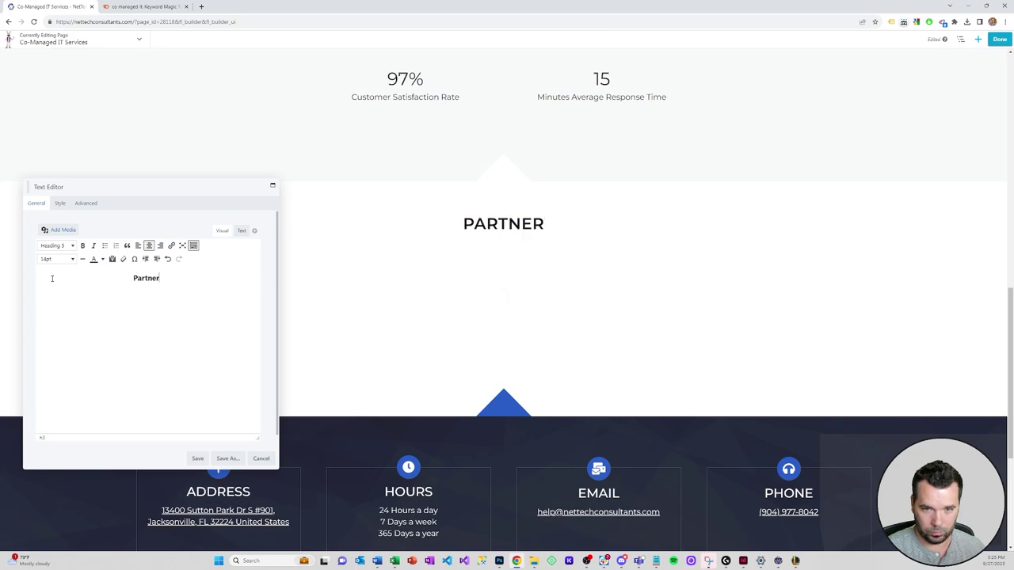
{"action": "type", "text": " With A Reliable"}
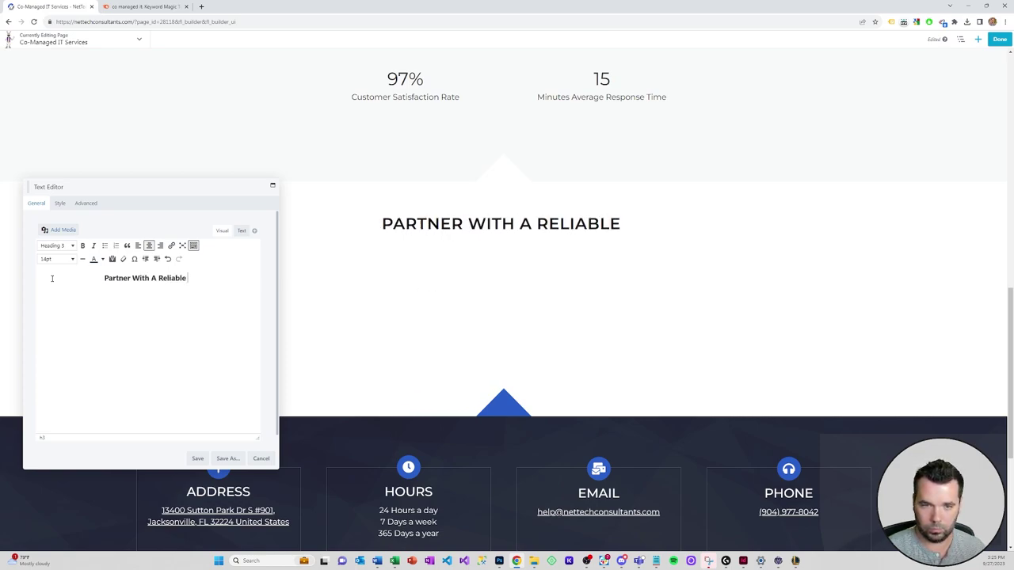
{"action": "left_click", "coordinate": [61, 204]}
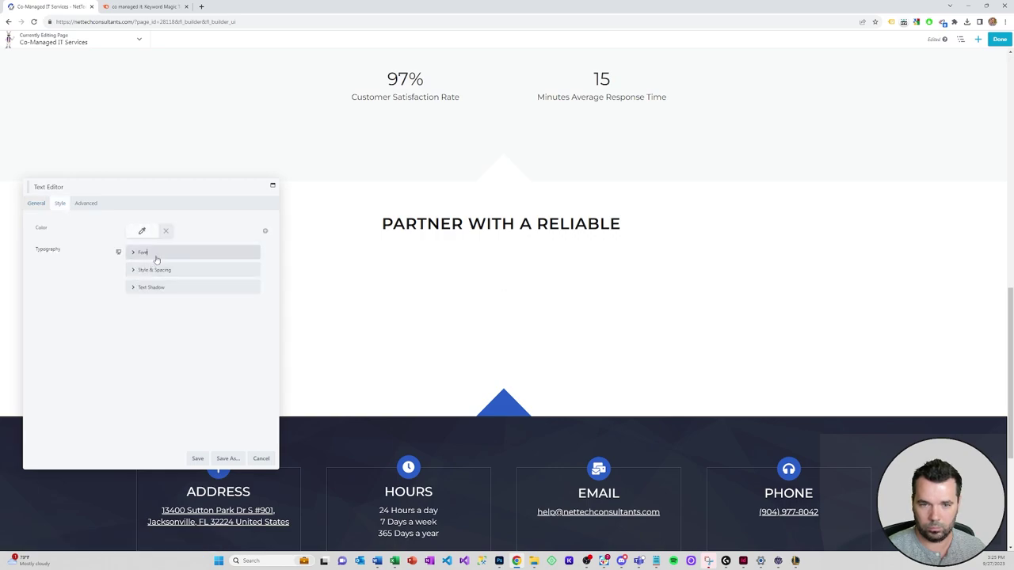
{"action": "left_click", "coordinate": [155, 257]}
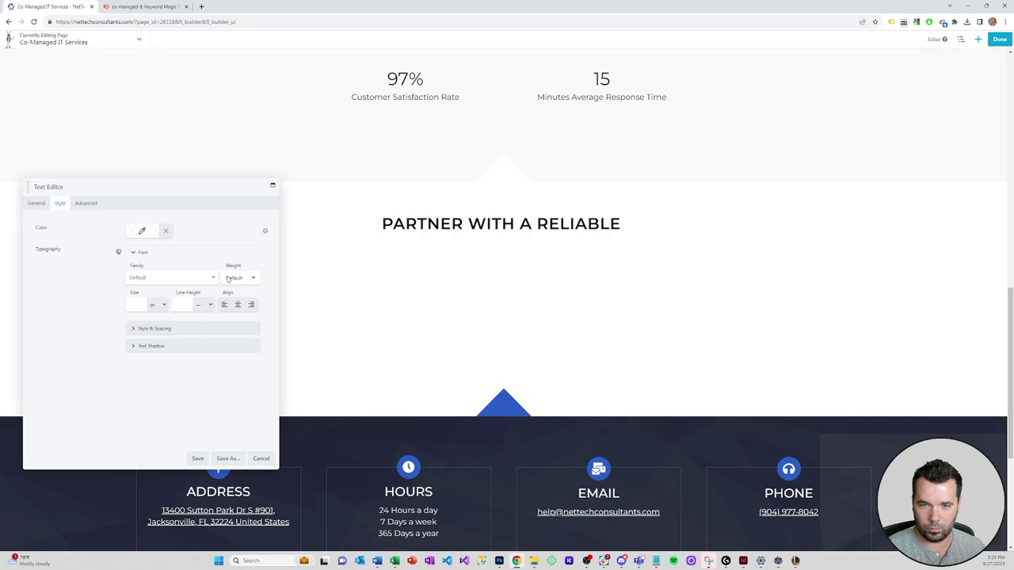
{"action": "left_click", "coordinate": [152, 251]}
{"action": "left_click", "coordinate": [40, 205]}
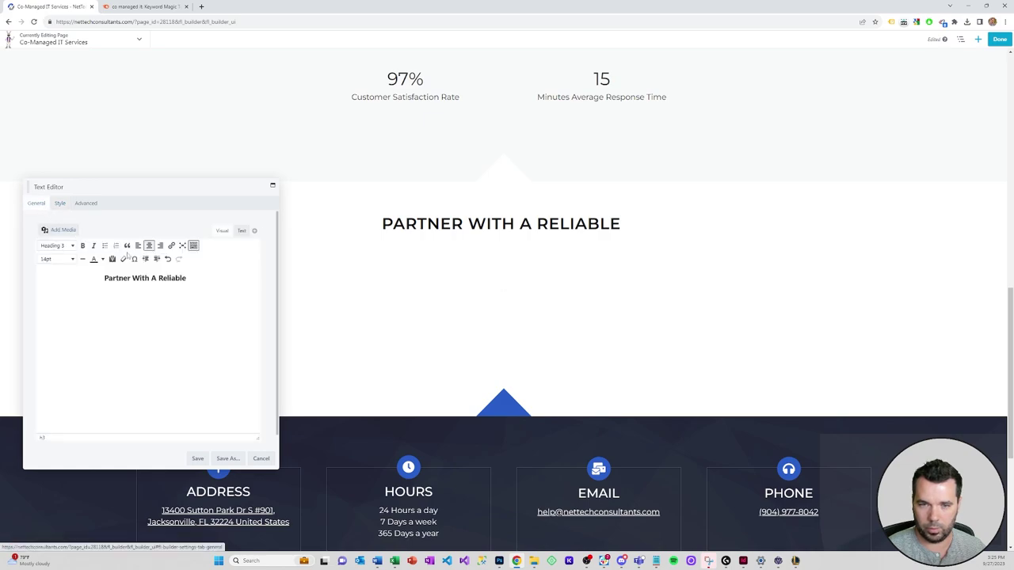
Complete the form row's heading by adding "Co-Managed IT Services Provider" after "Partner With A Reliable".
{"action": "left_click", "coordinate": [204, 289]}
{"action": "type", "text": "Co-"}
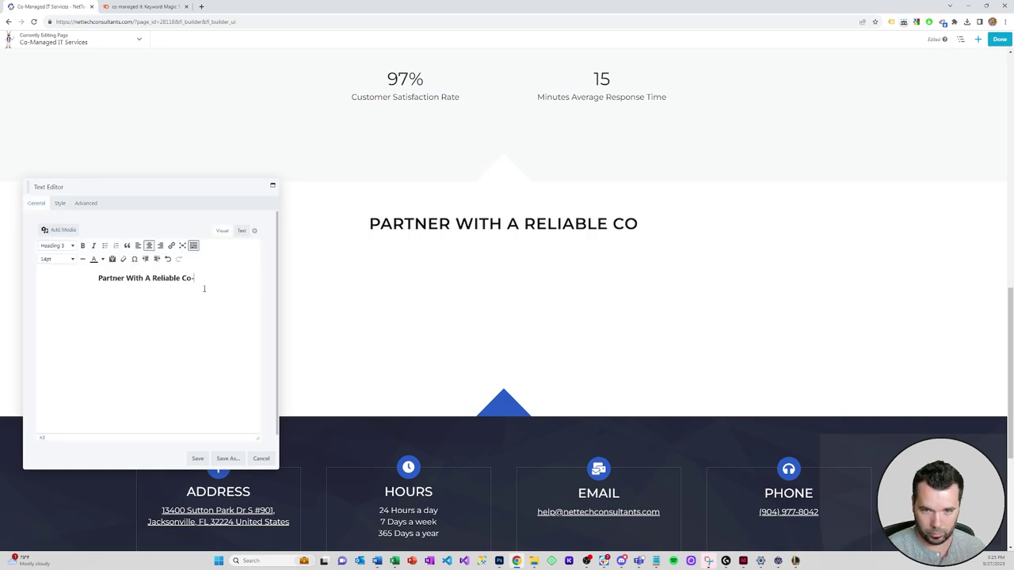
{"action": "type", "text": "Managed IT S"}
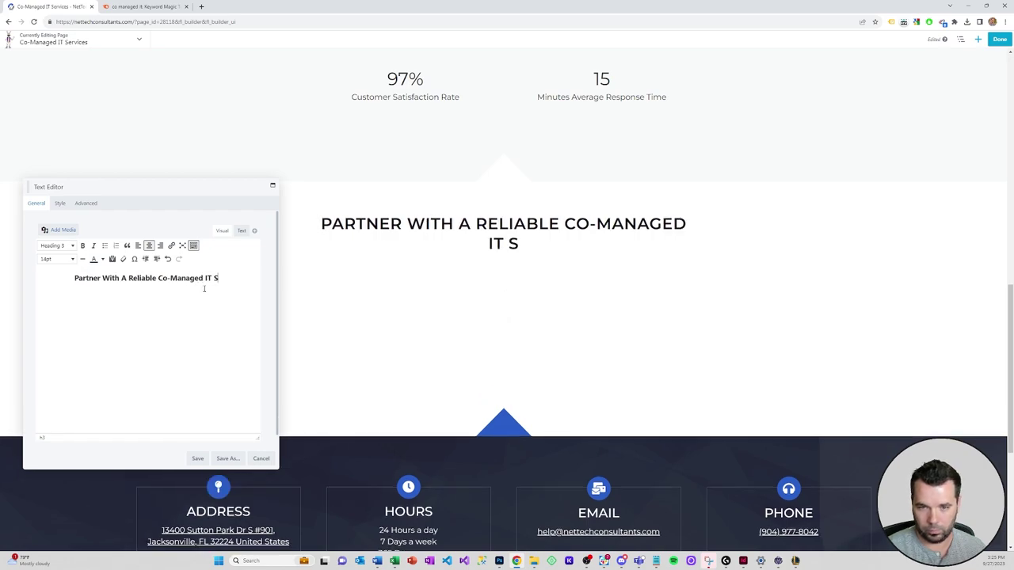
{"action": "type", "text": "ervices Provider"}
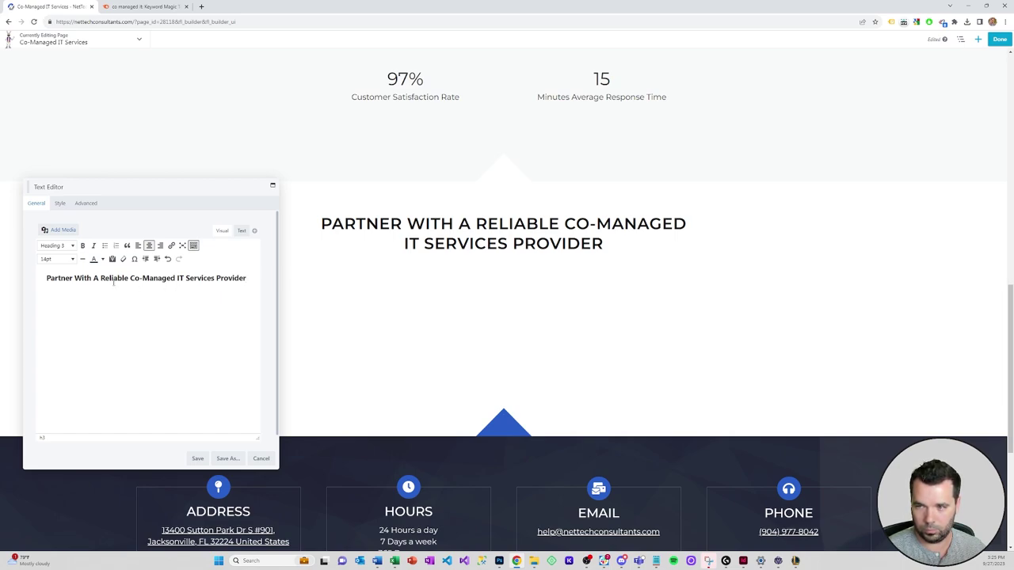
Add the paragraph "Fill out the form below to learn more about our partial IT manage solutions." under the form row's heading.
{"action": "key", "text": "Return"}
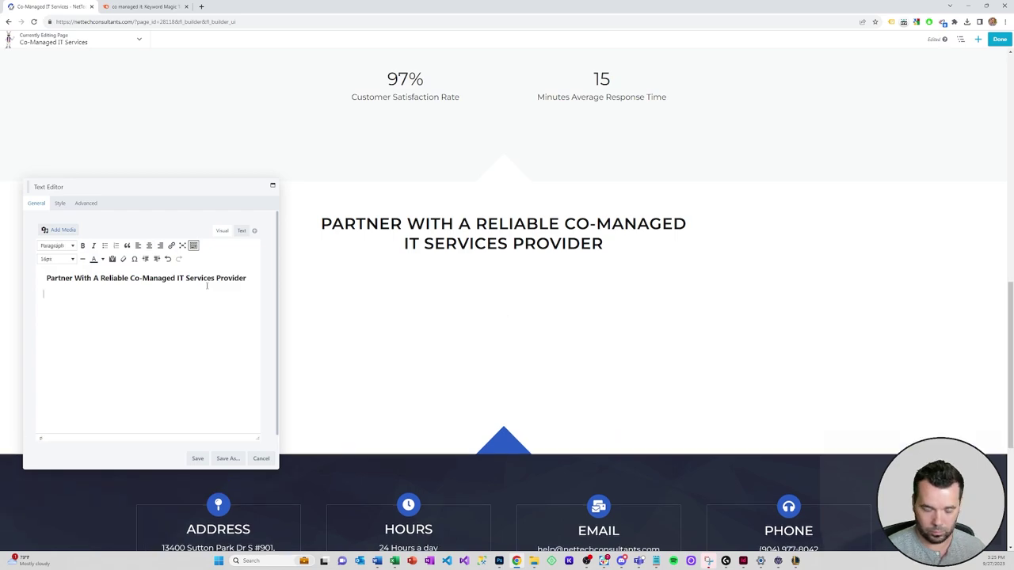
{"action": "type", "text": "Fill out the form below to"}
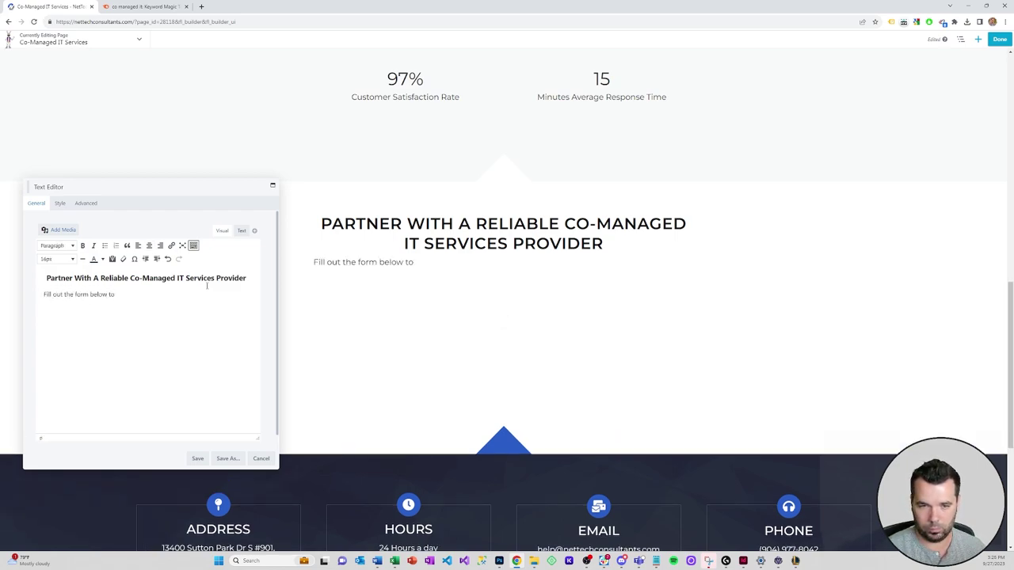
{"action": "type", "text": " start your journey"}
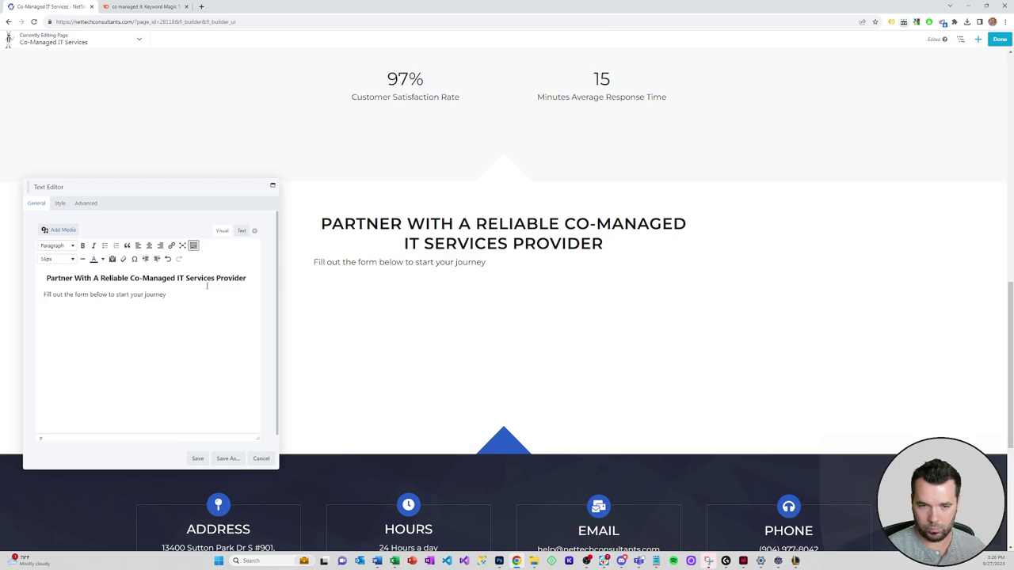
{"action": "key", "text": "BackSpace"}
{"action": "key", "text": "BackSpace"}
{"action": "key", "text": "BackSpace"}
{"action": "key", "text": "BackSpace"}
{"action": "key", "text": "BackSpace"}
{"action": "key", "text": "BackSpace"}
{"action": "key", "text": "BackSpace"}
{"action": "key", "text": "BackSpace"}
{"action": "key", "text": "BackSpace"}
{"action": "key", "text": "BackSpace"}
{"action": "key", "text": "BackSpace"}
{"action": "key", "text": "BackSpace"}
{"action": "type", "text": "kle"}
{"action": "type", "text": "rn more about our part"}
{"action": "type", "text": "ial IT manage c"}
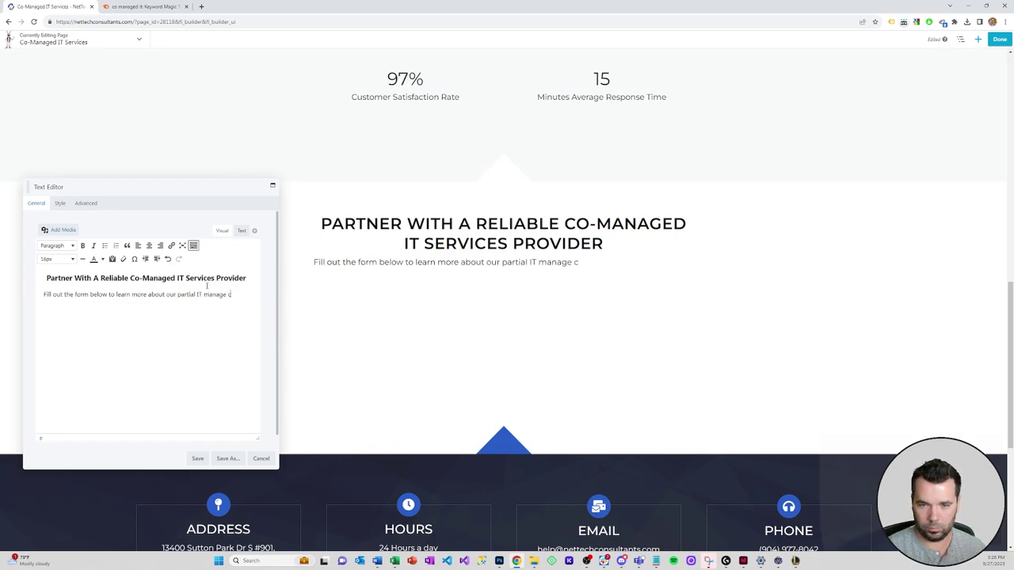
{"action": "key", "text": "BackSpace"}
{"action": "type", "text": "solutions."}
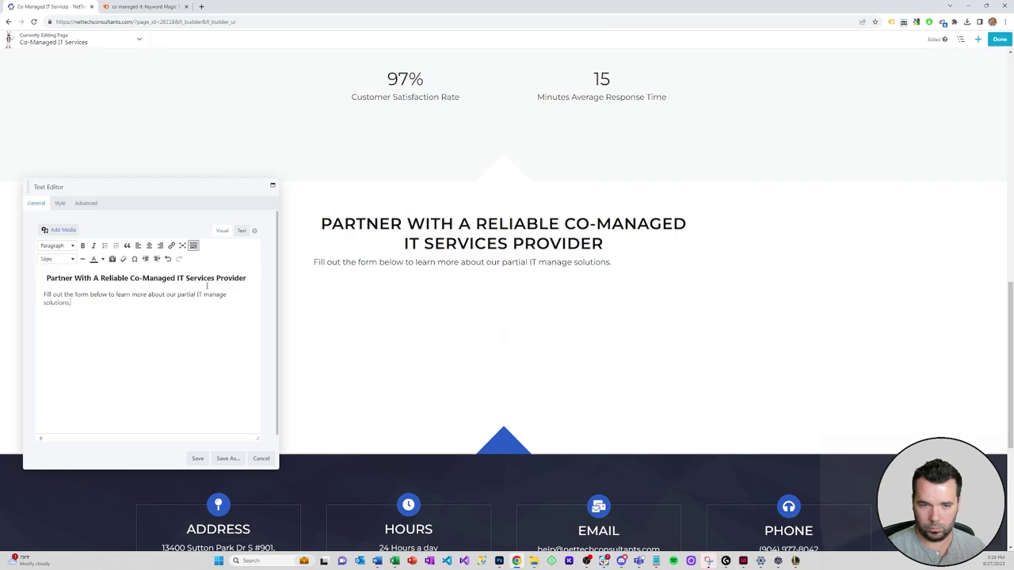
Center-align the form row's text and save the text module.
{"action": "left_click", "coordinate": [61, 203]}
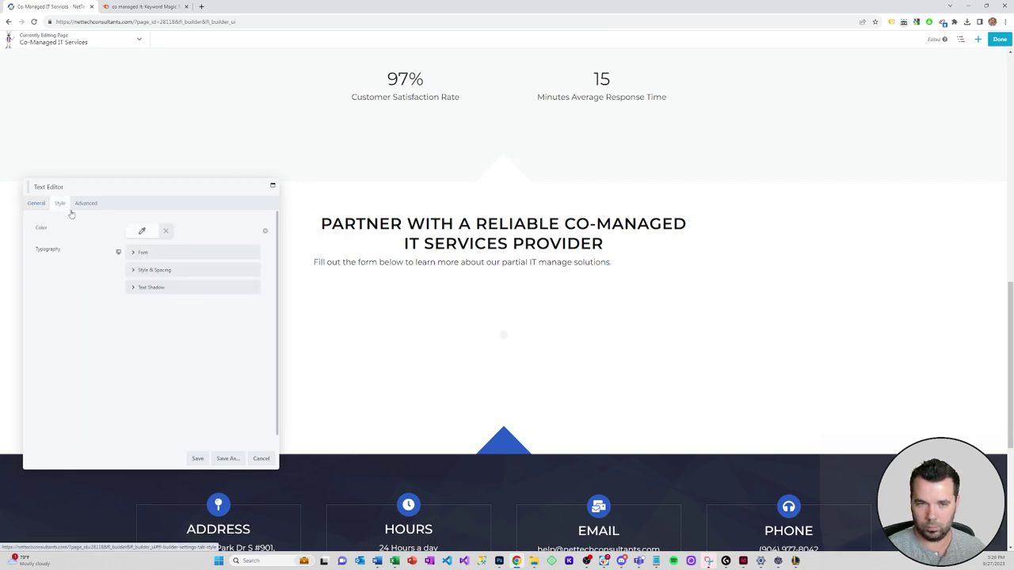
{"action": "left_click", "coordinate": [141, 251]}
{"action": "left_click", "coordinate": [236, 306]}
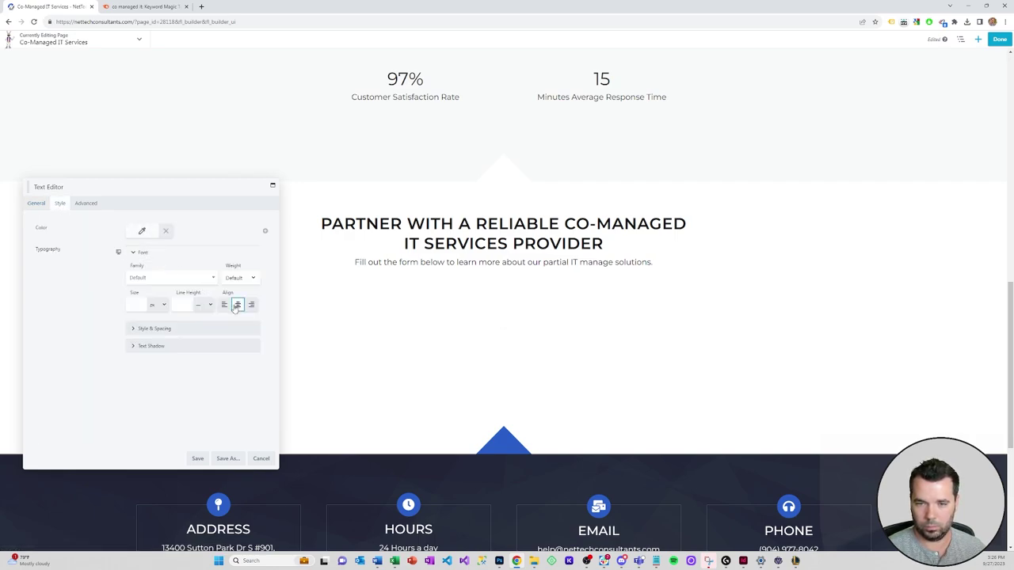
{"action": "left_click", "coordinate": [198, 459]}
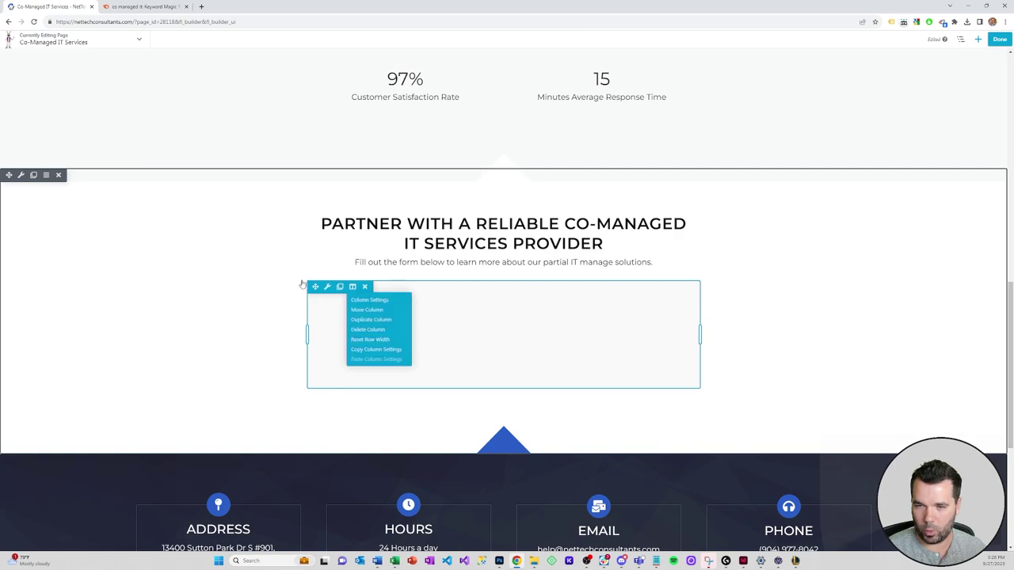
Set the form row's bottom shape to None and save the row settings.
{"action": "left_click", "coordinate": [20, 175]}
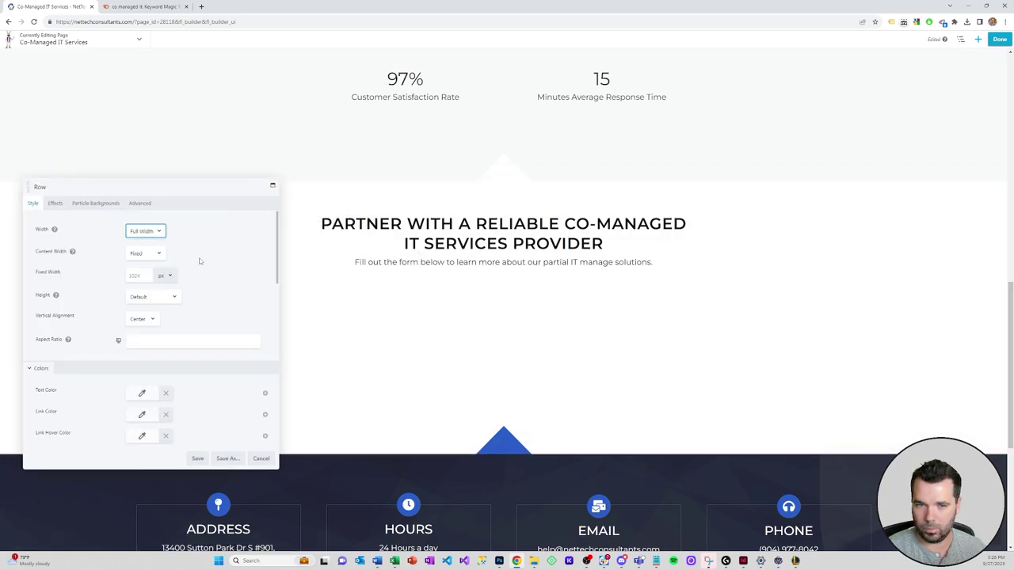
{"action": "scroll", "coordinate": [200, 262], "scroll_direction": "down", "scroll_amount": 10}
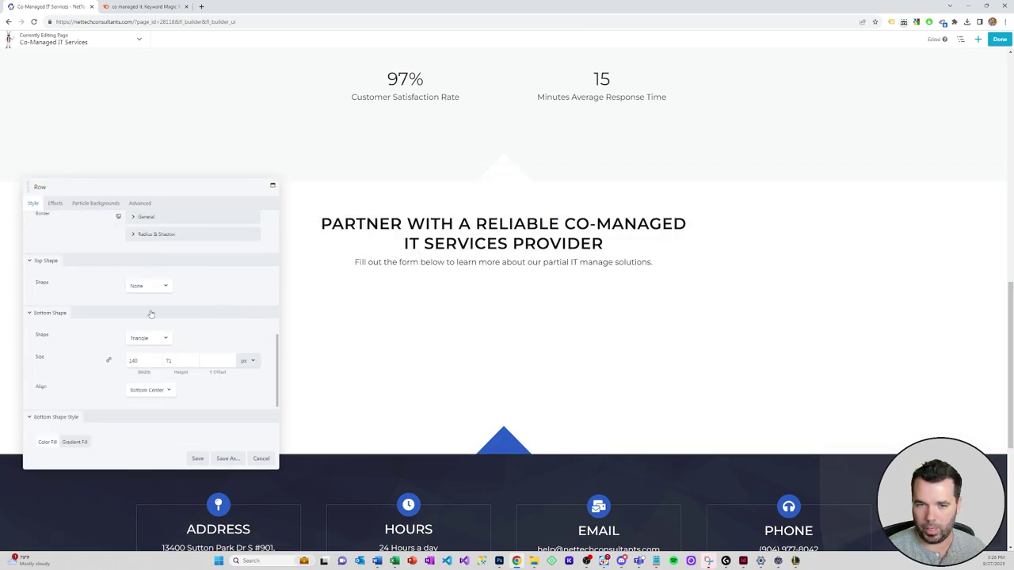
{"action": "left_click", "coordinate": [148, 286]}
{"action": "left_click", "coordinate": [147, 297]}
{"action": "left_click", "coordinate": [149, 335]}
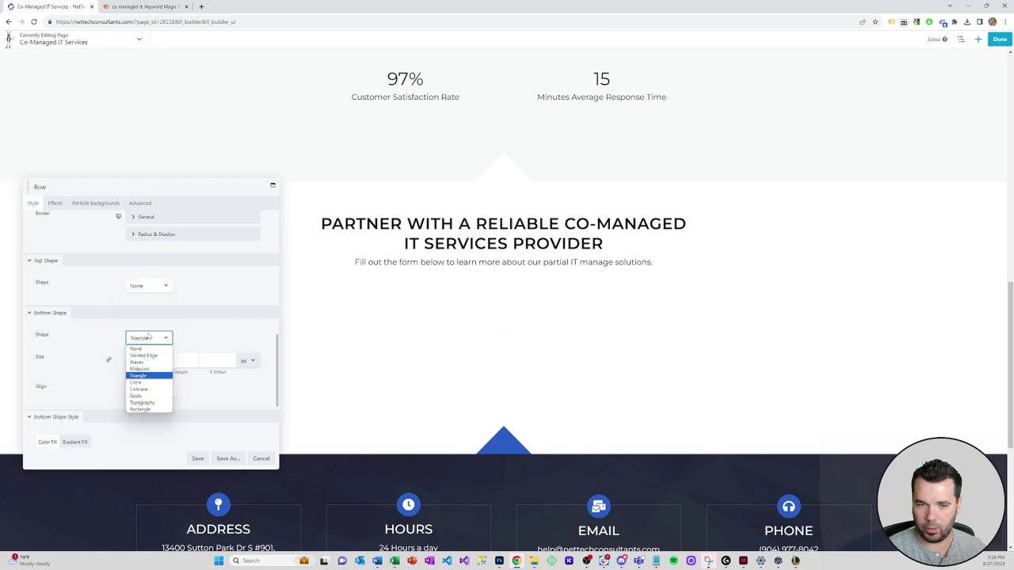
{"action": "left_click", "coordinate": [149, 345]}
{"action": "left_click", "coordinate": [198, 457]}
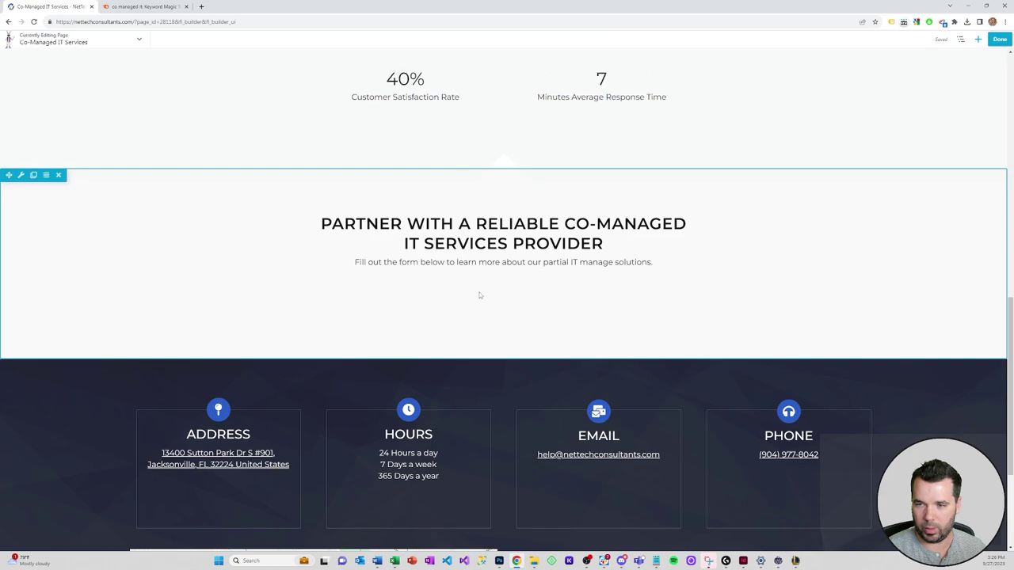
Insert the saved "support testimonial" row between the statistics and the form row.
{"action": "scroll", "coordinate": [491, 282], "scroll_direction": "up", "scroll_amount": 3}
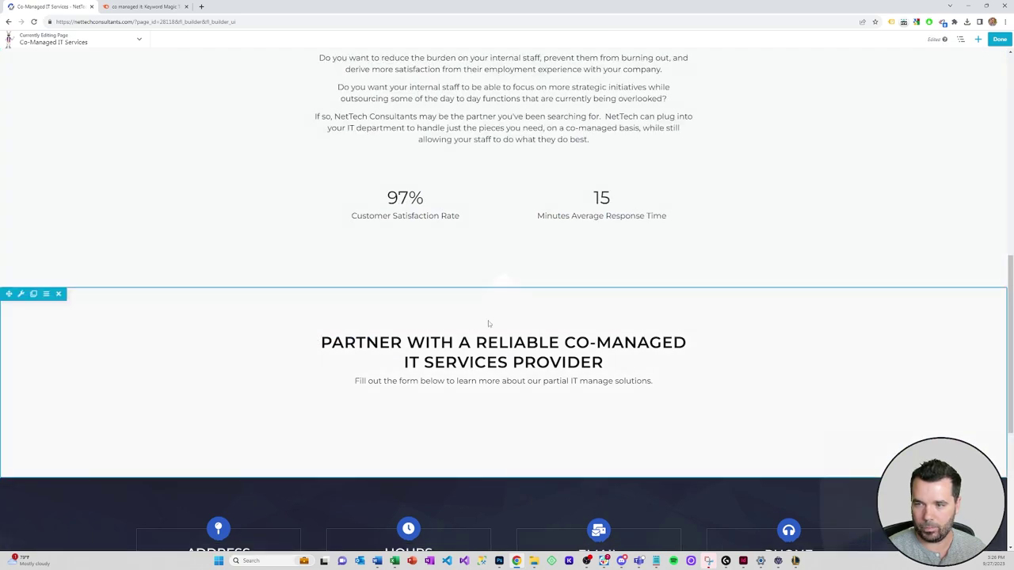
{"action": "left_click", "coordinate": [978, 40]}
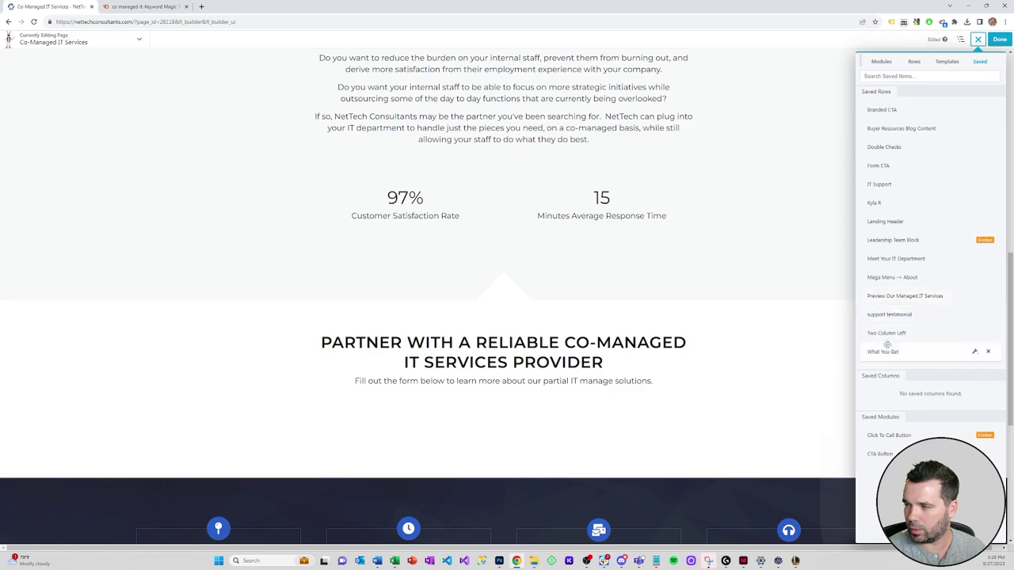
{"action": "left_click_drag", "start_coordinate": [889, 314], "coordinate": [487, 375]}
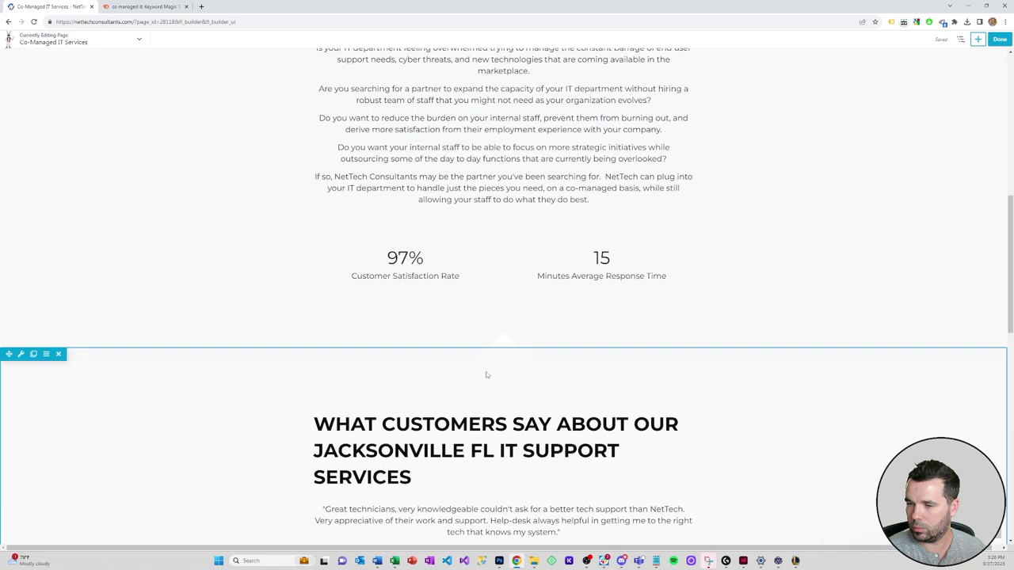
Delete the "What Customers Say About Our Jacksonville FL IT Support Services" row.
{"action": "scroll", "coordinate": [487, 374], "scroll_direction": "down", "scroll_amount": 3}
{"action": "scroll", "coordinate": [486, 375], "scroll_direction": "up", "scroll_amount": 2}
{"action": "left_click", "coordinate": [58, 315]}
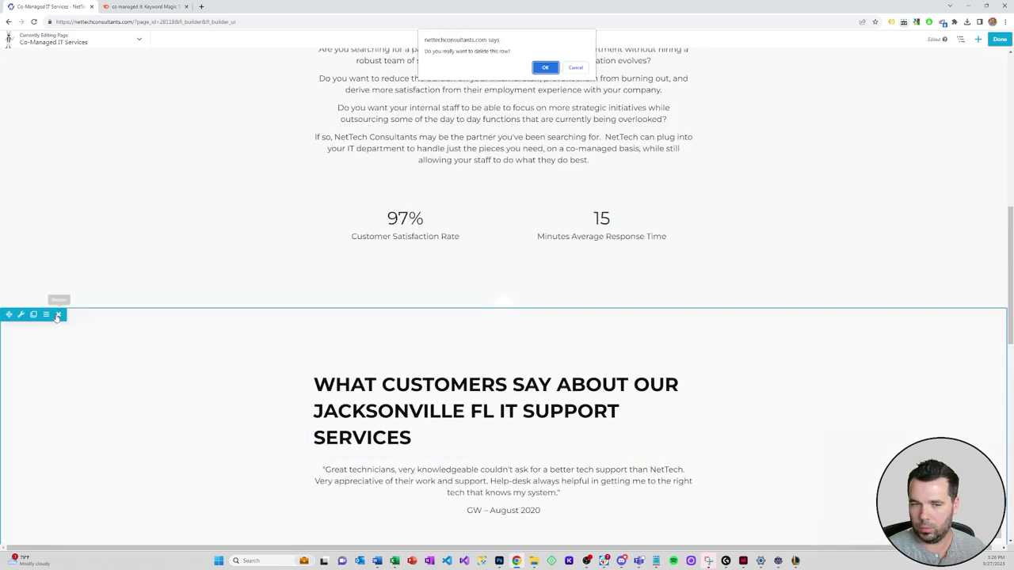
{"action": "left_click", "coordinate": [543, 67]}
Insert the saved row with the Padgett Law Group compliance director's testimonial between the statistics and the form row.
{"action": "left_click", "coordinate": [975, 39]}
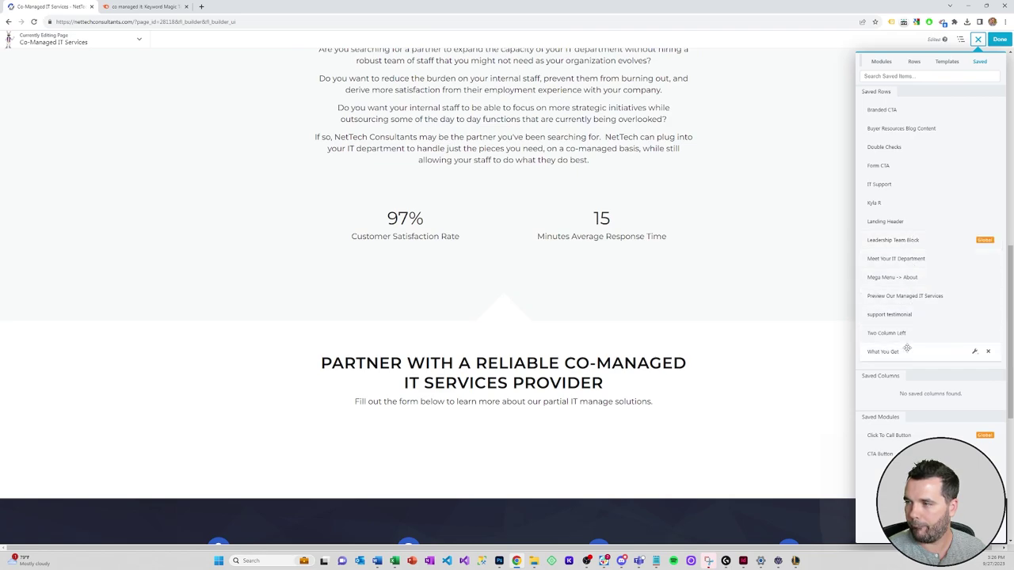
{"action": "left_click_drag", "start_coordinate": [906, 202], "coordinate": [490, 392]}
{"action": "scroll", "coordinate": [505, 354], "scroll_direction": "down", "scroll_amount": 2}
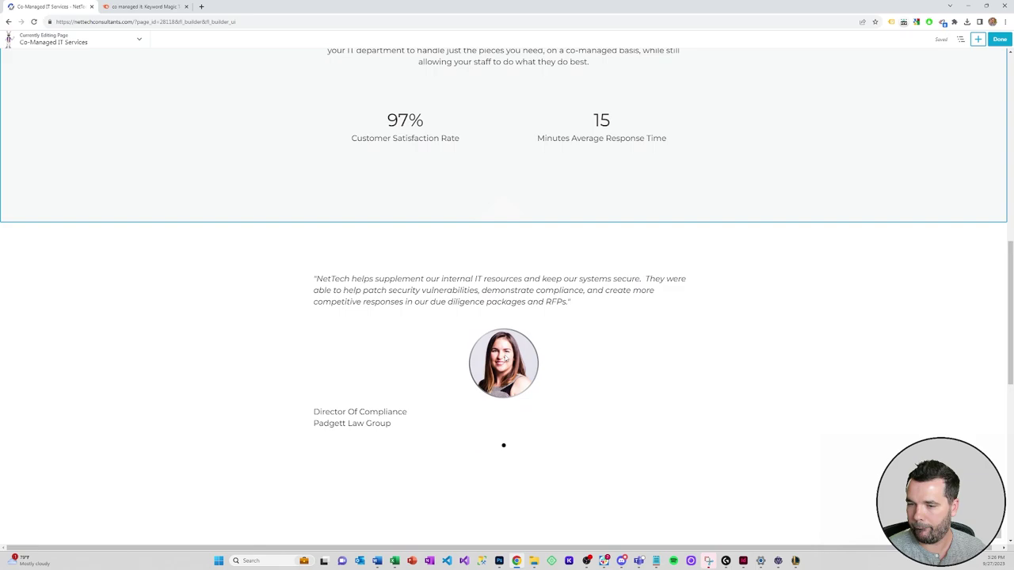
Delete the testimonial row from the Co-Managed IT Services page and publish the page.
{"action": "left_click", "coordinate": [60, 216]}
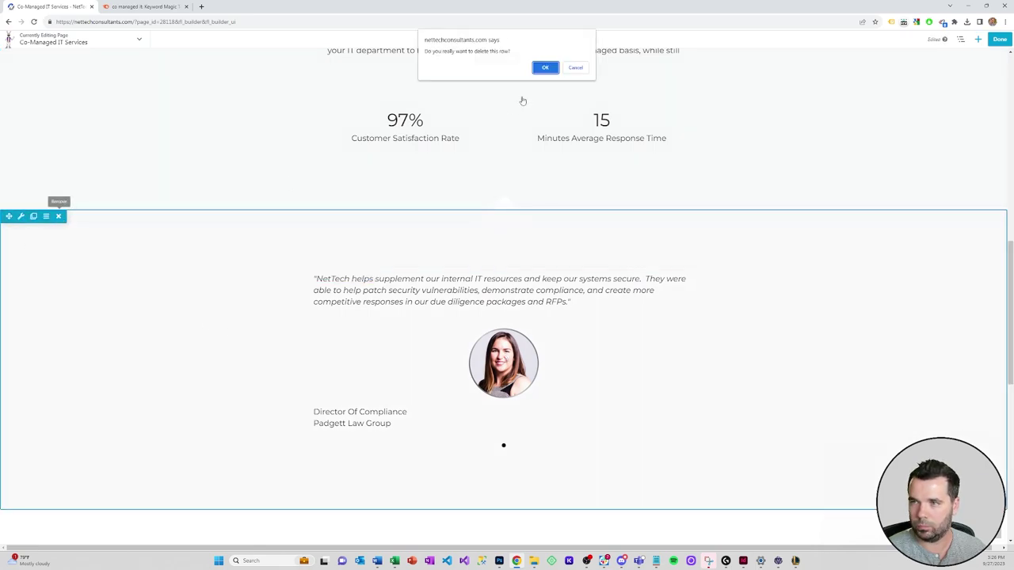
{"action": "left_click", "coordinate": [545, 67]}
{"action": "left_click", "coordinate": [999, 39]}
{"action": "left_click", "coordinate": [967, 39]}
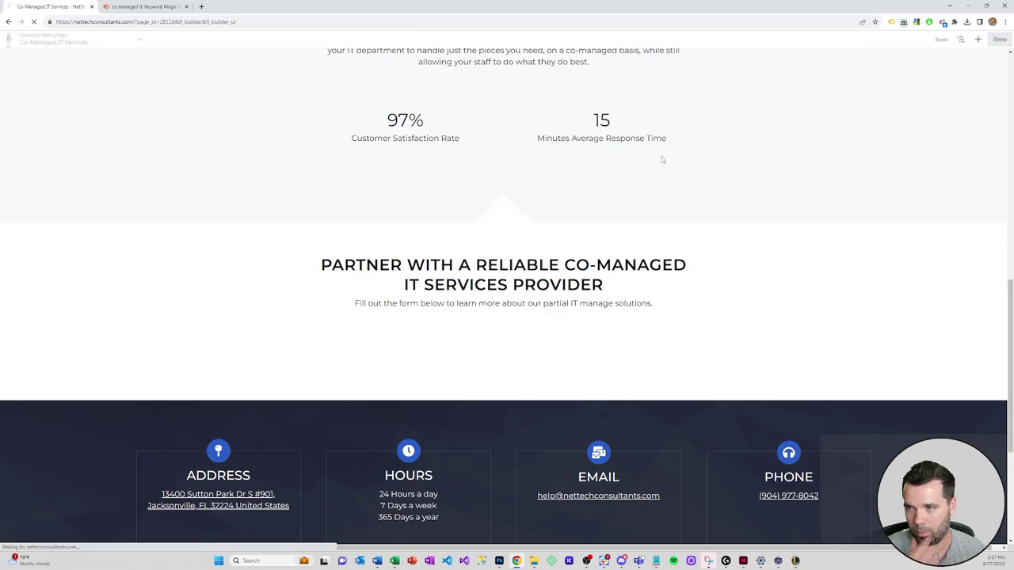
Review the published Co-Managed IT Services page, from the contact form back up to the hero section.
{"action": "scroll", "coordinate": [636, 202], "scroll_direction": "down", "scroll_amount": 3}
{"action": "scroll", "coordinate": [646, 207], "scroll_direction": "down", "scroll_amount": 10}
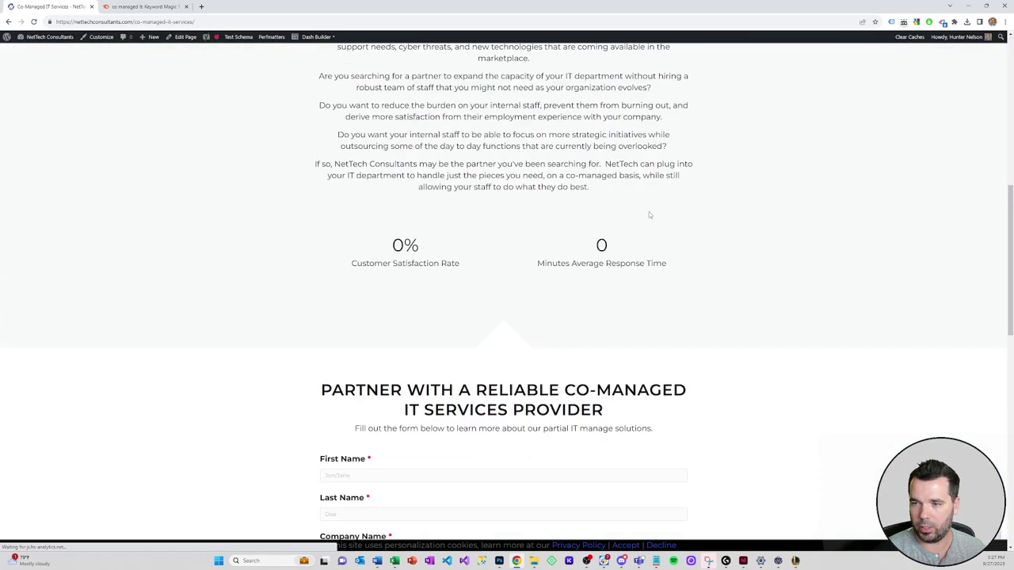
{"action": "scroll", "coordinate": [490, 349], "scroll_direction": "up", "scroll_amount": 3}
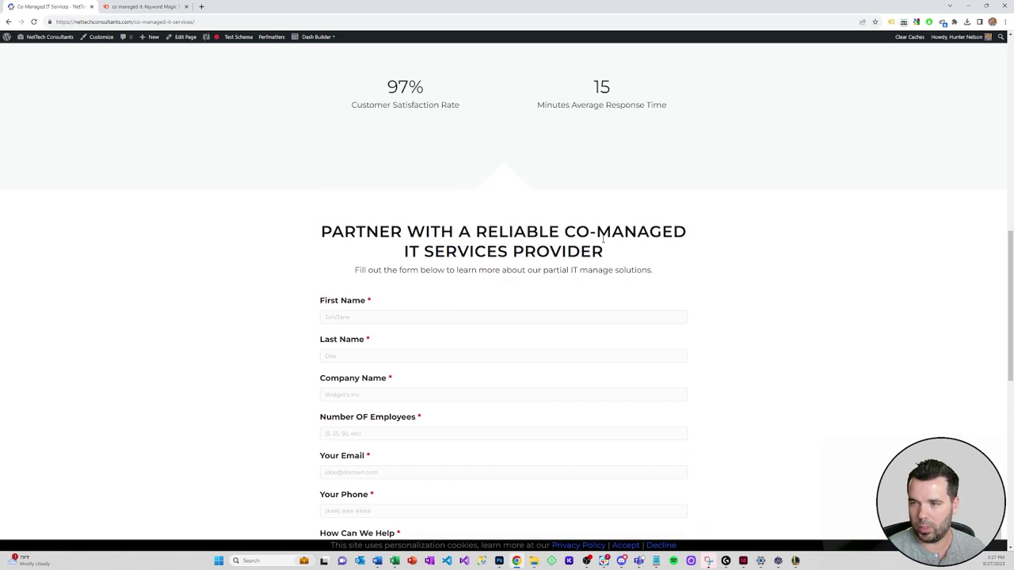
{"action": "scroll", "coordinate": [587, 236], "scroll_direction": "up", "scroll_amount": 3}
{"action": "scroll", "coordinate": [471, 239], "scroll_direction": "up", "scroll_amount": 3}
{"action": "scroll", "coordinate": [491, 246], "scroll_direction": "down", "scroll_amount": 3}
{"action": "scroll", "coordinate": [519, 254], "scroll_direction": "up", "scroll_amount": 5}
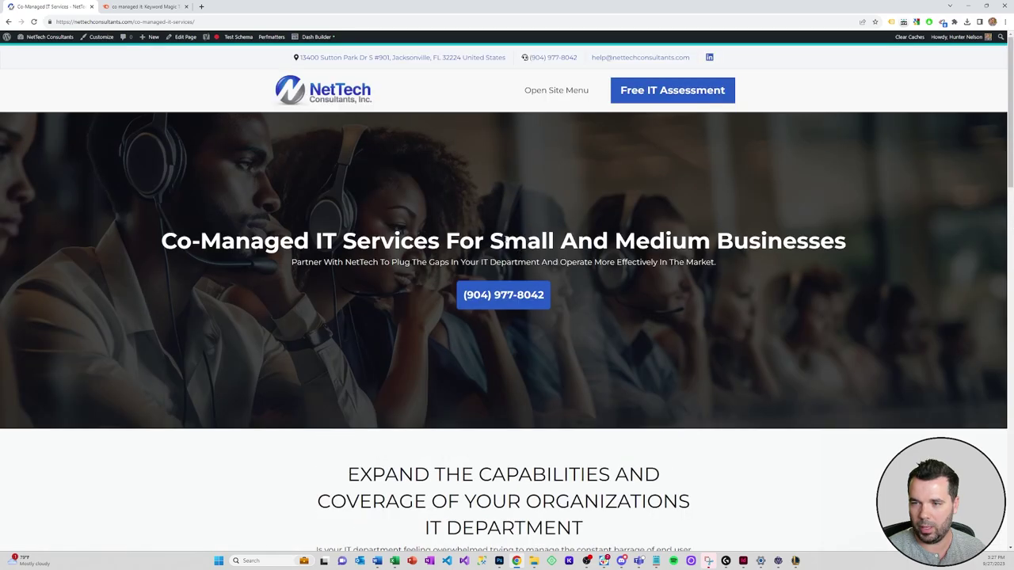
Go to the Managed IT Support page through the site menu, find its testimonial section and open the page in Dash Builder.
{"action": "left_click", "coordinate": [552, 92]}
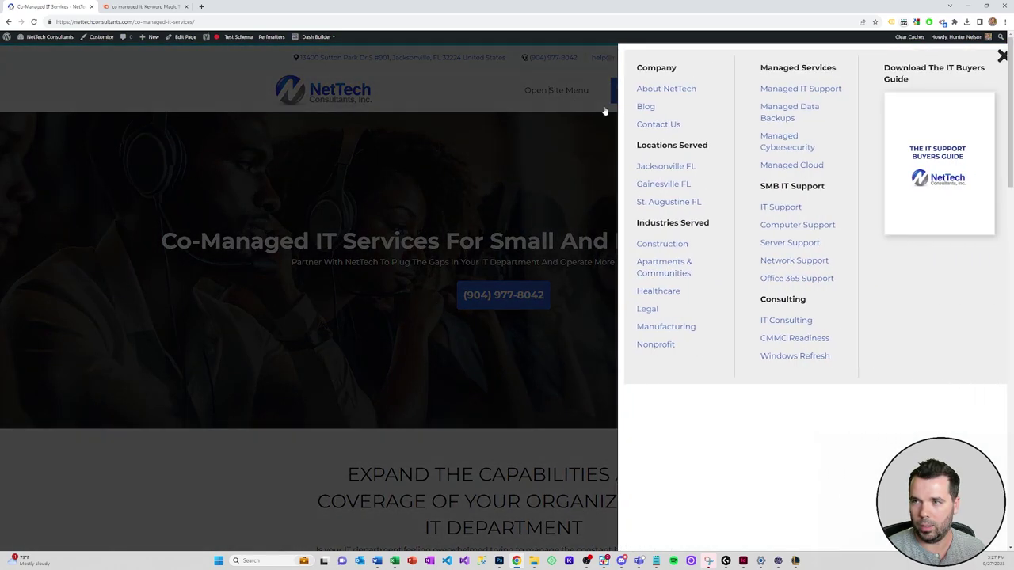
{"action": "left_click", "coordinate": [800, 91]}
{"action": "scroll", "coordinate": [282, 189], "scroll_direction": "down", "scroll_amount": 10}
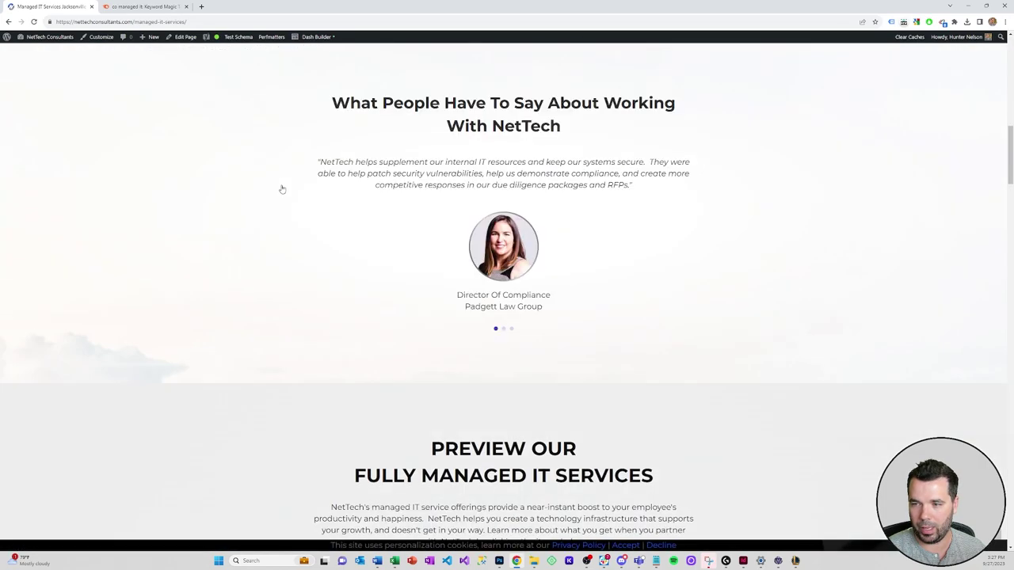
{"action": "scroll", "coordinate": [282, 190], "scroll_direction": "up", "scroll_amount": 2}
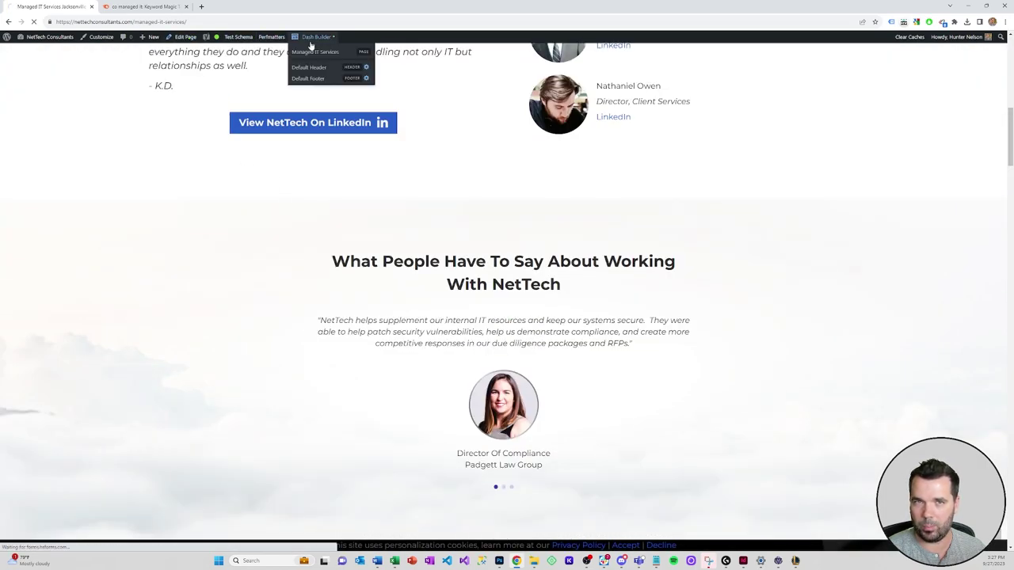
{"action": "left_click", "coordinate": [313, 51]}
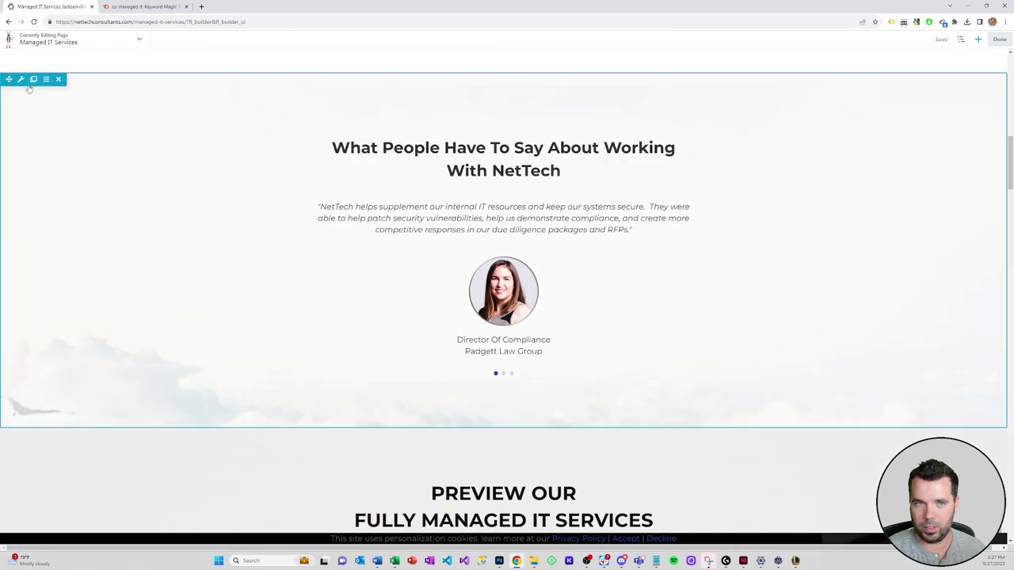
Save the row with the cloud background as a non-global saved row named "Testimonial With Cloud Background".
{"action": "left_click", "coordinate": [21, 80]}
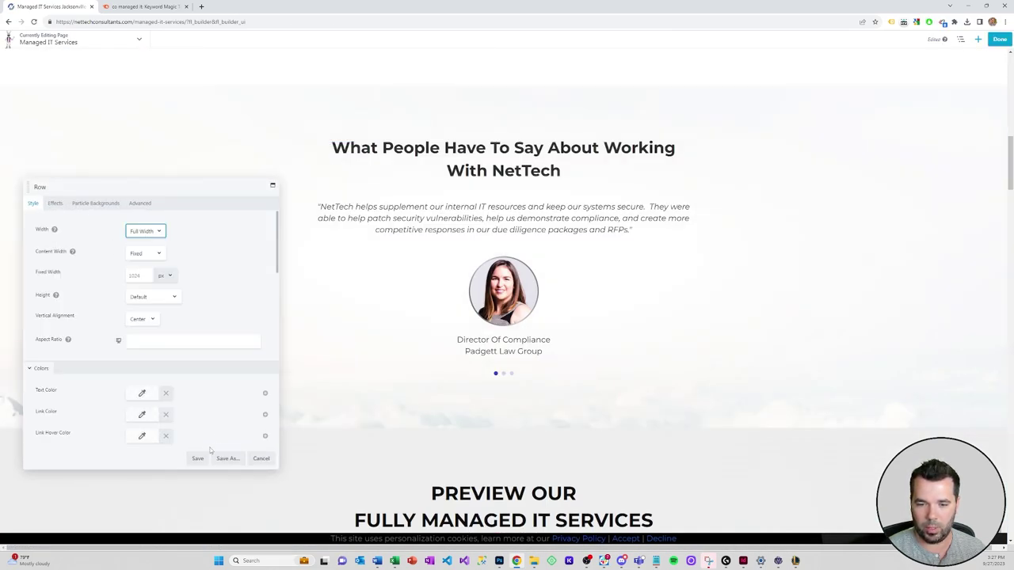
{"action": "left_click", "coordinate": [198, 458]}
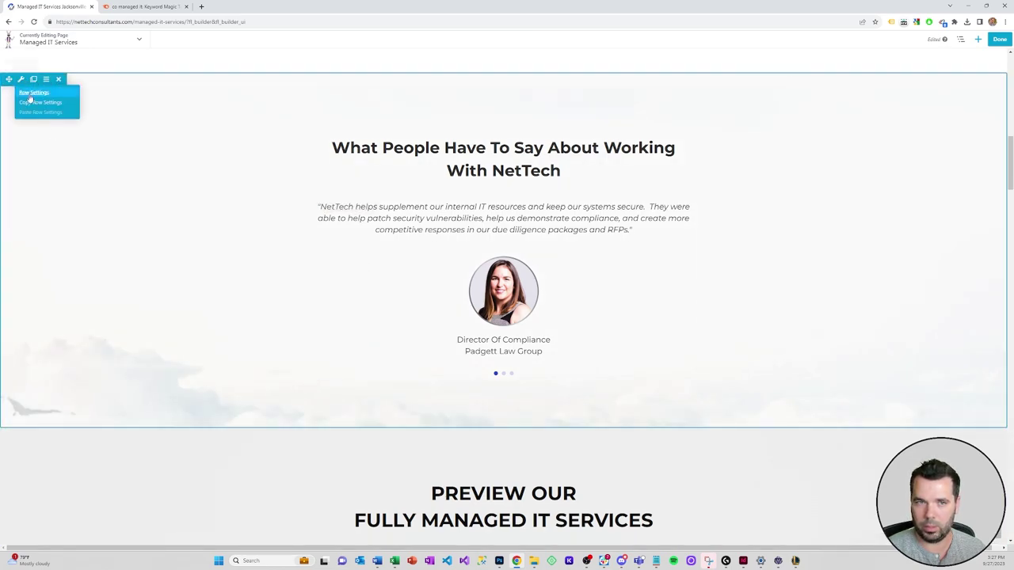
{"action": "left_click", "coordinate": [31, 90]}
{"action": "left_click", "coordinate": [226, 456]}
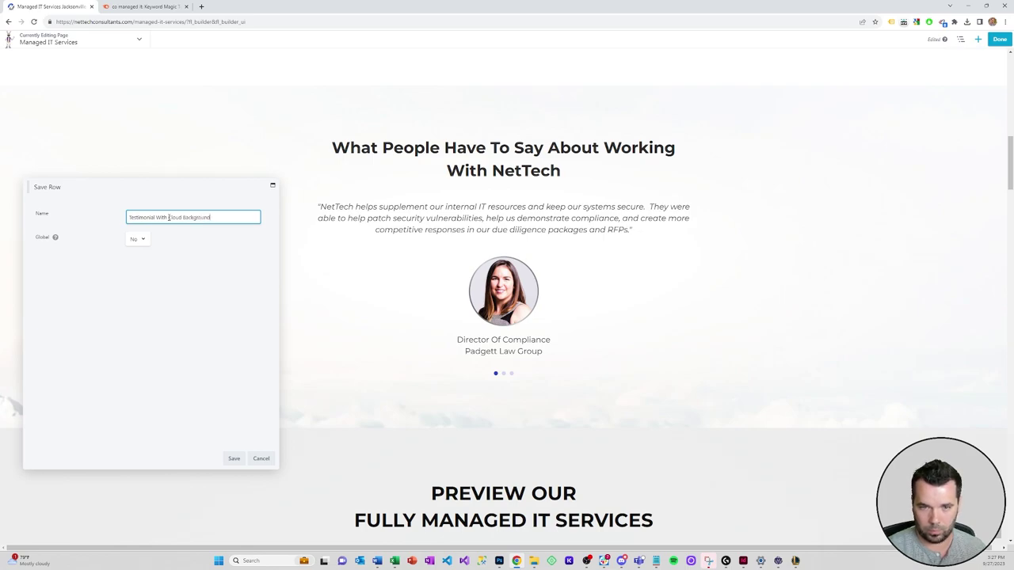
{"action": "left_click", "coordinate": [234, 459]}
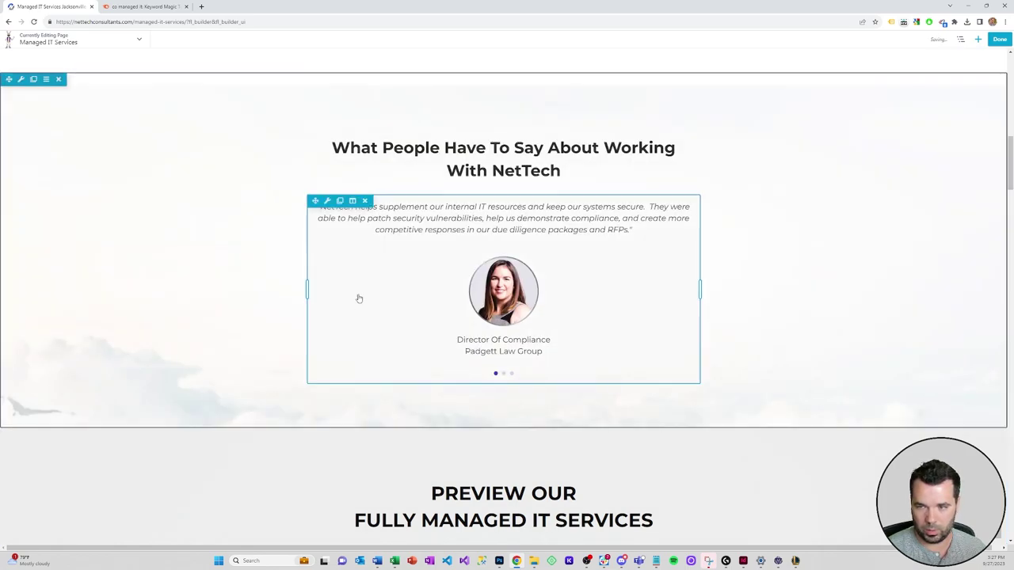
Finish editing the Managed IT Services page, return to the Co-Managed IT Services page and open it in Dash Builder.
{"action": "left_click", "coordinate": [1001, 40]}
{"action": "left_click", "coordinate": [990, 37]}
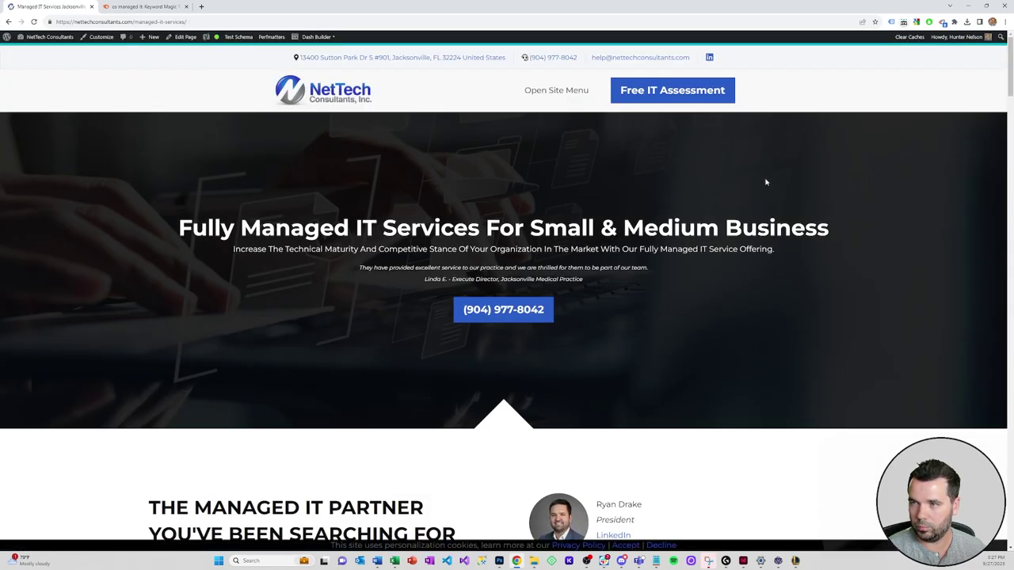
{"action": "left_click", "coordinate": [558, 93]}
{"action": "left_click", "coordinate": [559, 92]}
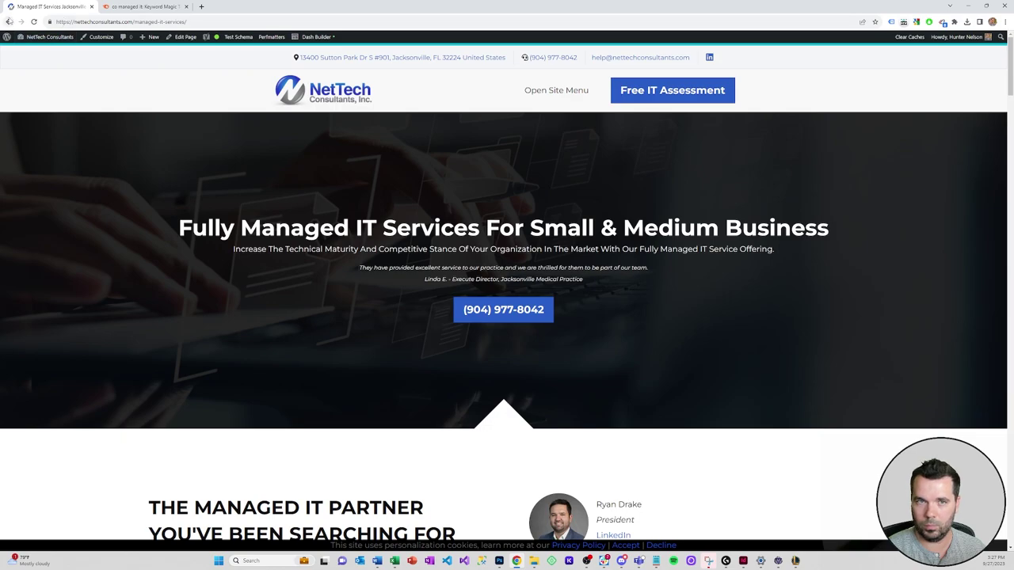
{"action": "right_click", "coordinate": [8, 21]}
{"action": "left_click", "coordinate": [71, 50]}
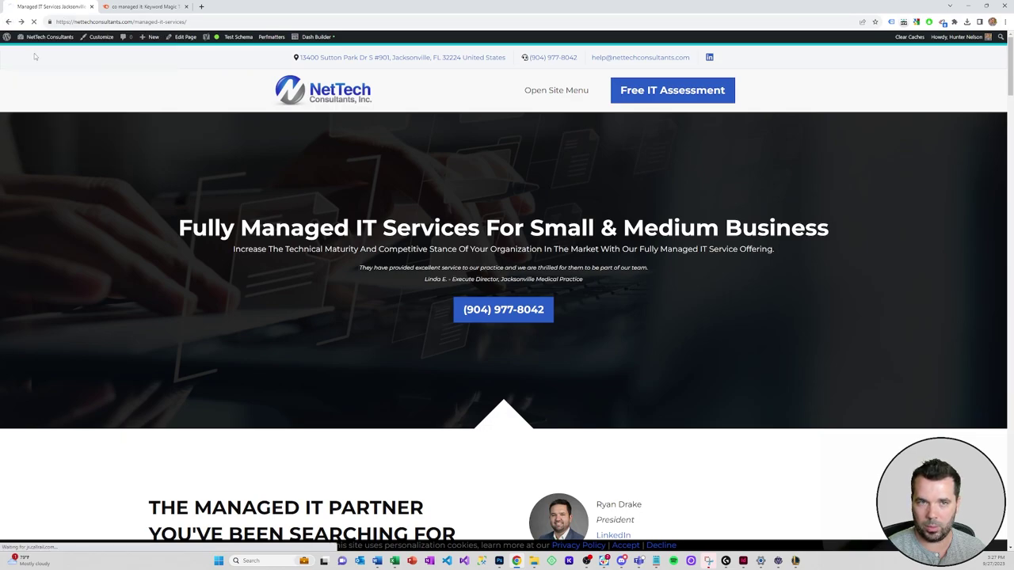
{"action": "mouse_move", "coordinate": [316, 36]}
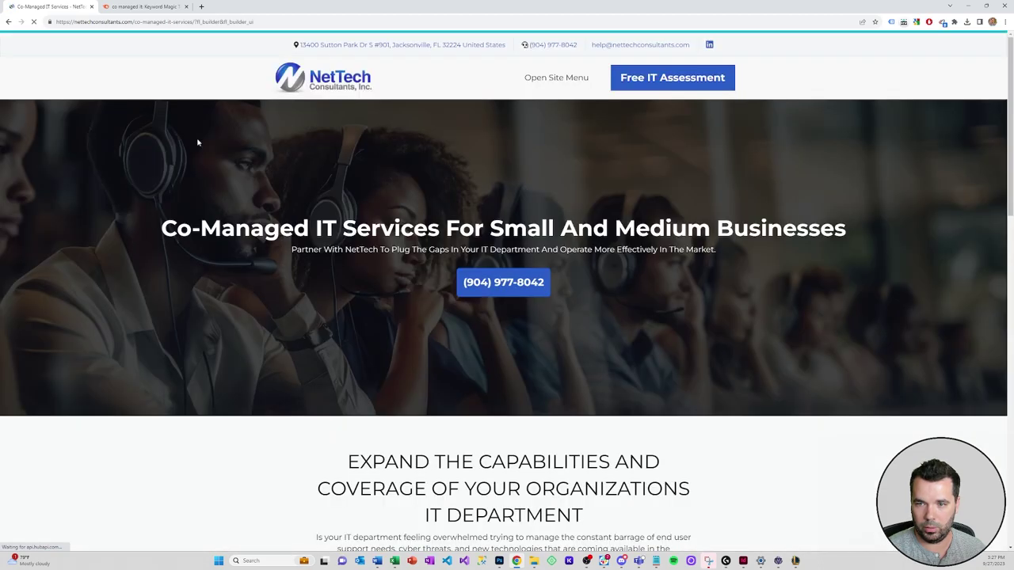
Change the font weight of the "Expand The Capabilities" text module so its heading appears bold, and save the module.
{"action": "scroll", "coordinate": [246, 162], "scroll_direction": "down", "scroll_amount": 2}
{"action": "scroll", "coordinate": [246, 163], "scroll_direction": "down", "scroll_amount": 6}
{"action": "scroll", "coordinate": [332, 174], "scroll_direction": "up", "scroll_amount": 5}
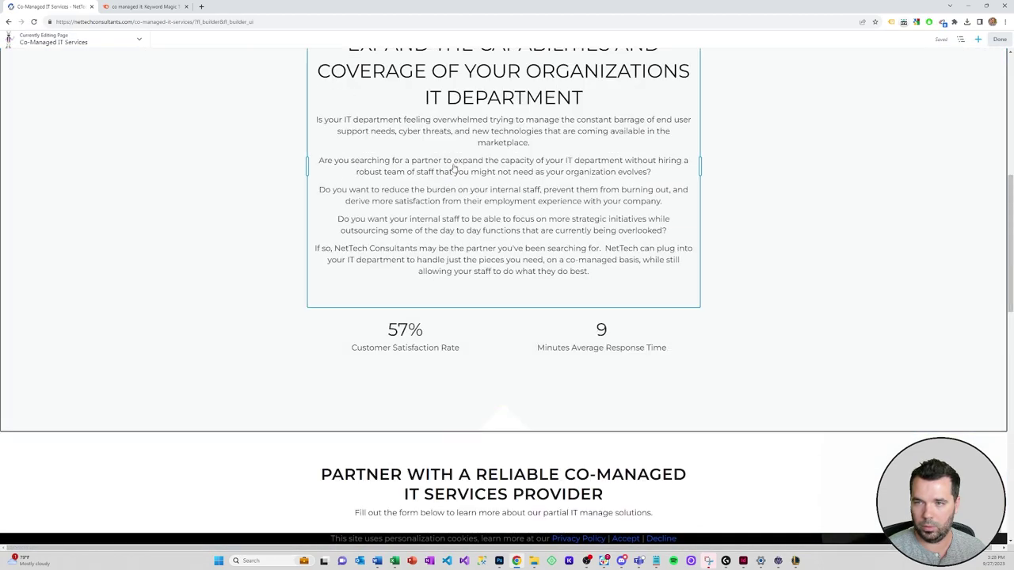
{"action": "left_click", "coordinate": [442, 209]}
{"action": "left_click", "coordinate": [60, 203]}
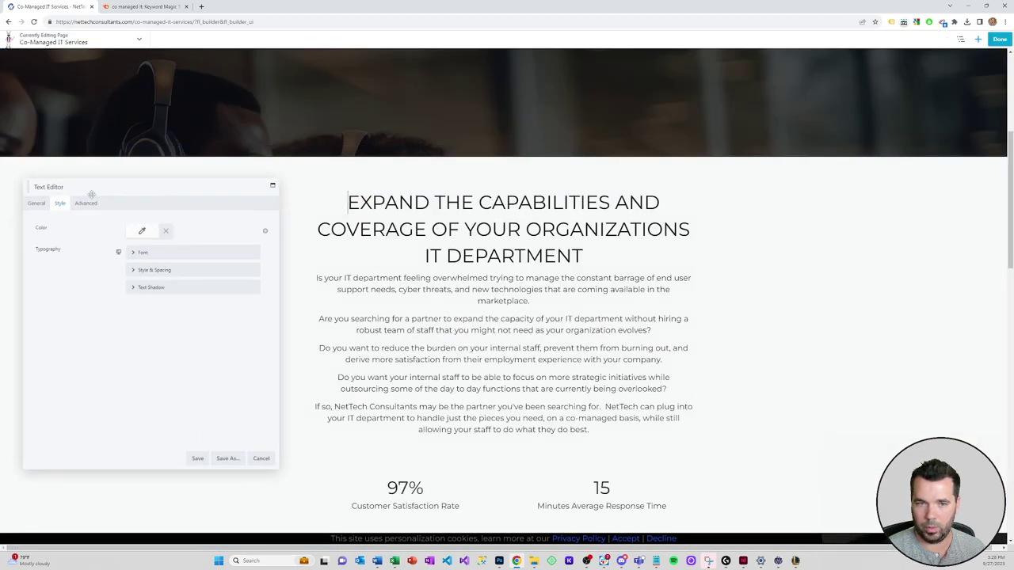
{"action": "left_click", "coordinate": [144, 252]}
{"action": "left_click", "coordinate": [196, 273]}
{"action": "left_click", "coordinate": [156, 311]}
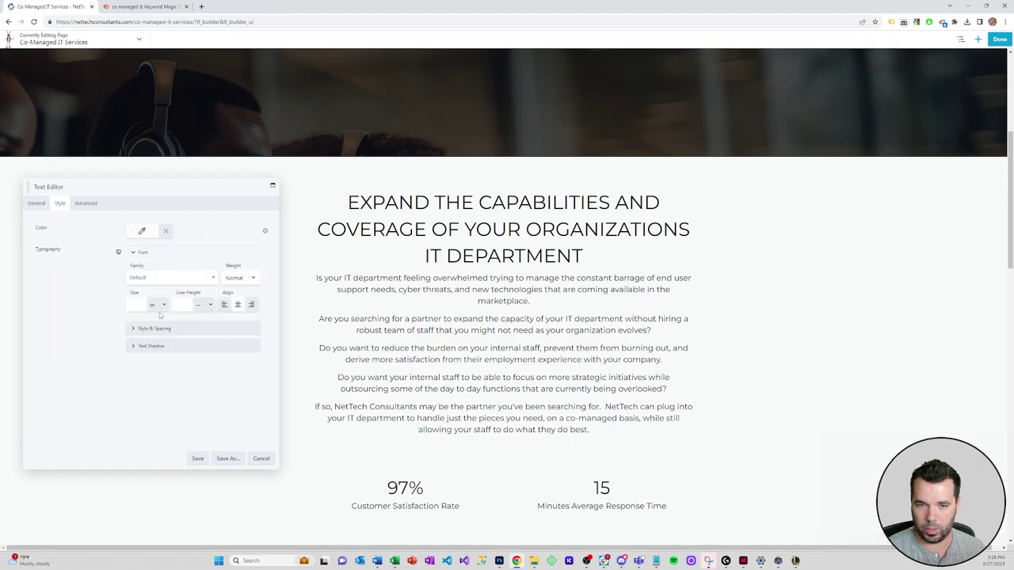
{"action": "left_click", "coordinate": [240, 277]}
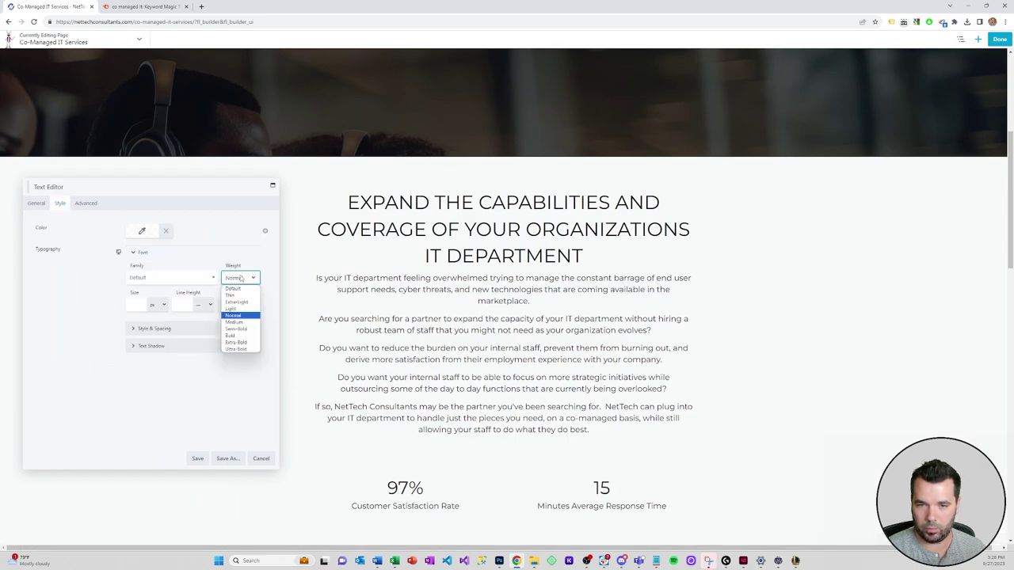
{"action": "left_click", "coordinate": [203, 459]}
{"action": "scroll", "coordinate": [336, 279], "scroll_direction": "up", "scroll_amount": 5}
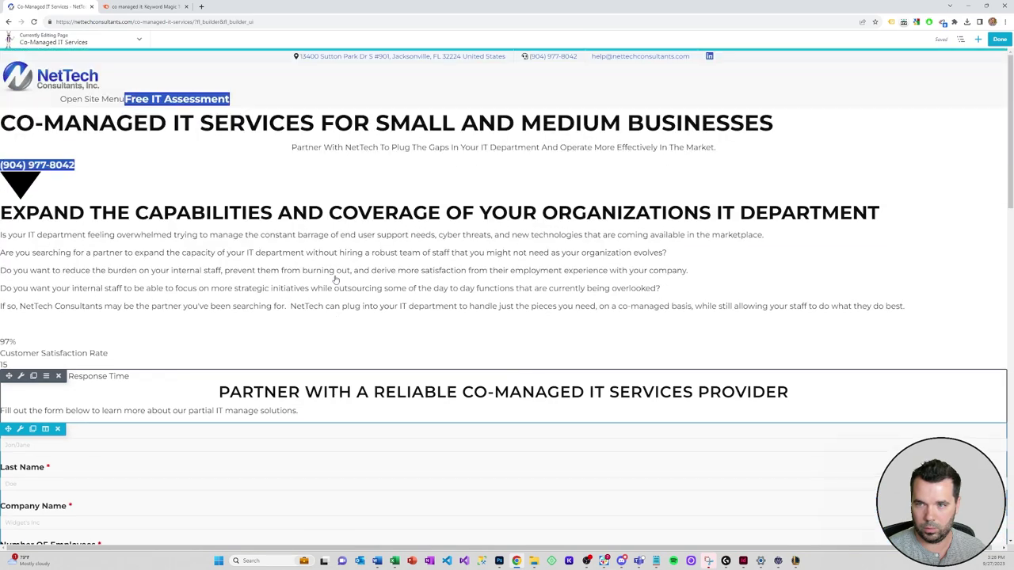
Publish the Co-Managed IT Services page and check the "Expand The Capabilities" section on the live page.
{"action": "left_click", "coordinate": [998, 39]}
{"action": "left_click", "coordinate": [973, 51]}
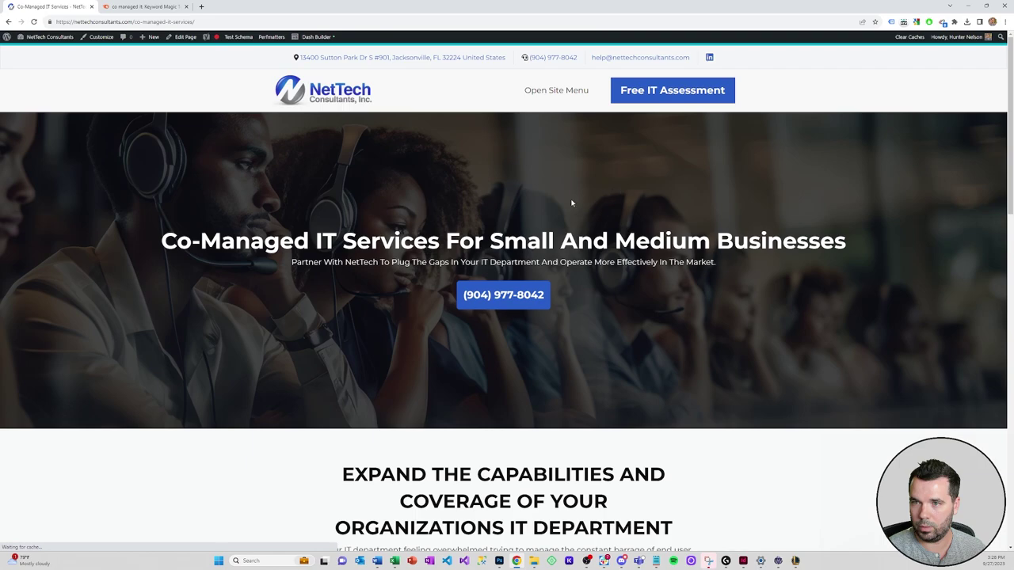
{"action": "scroll", "coordinate": [555, 206], "scroll_direction": "down", "scroll_amount": 3}
{"action": "scroll", "coordinate": [492, 254], "scroll_direction": "down", "scroll_amount": 1}
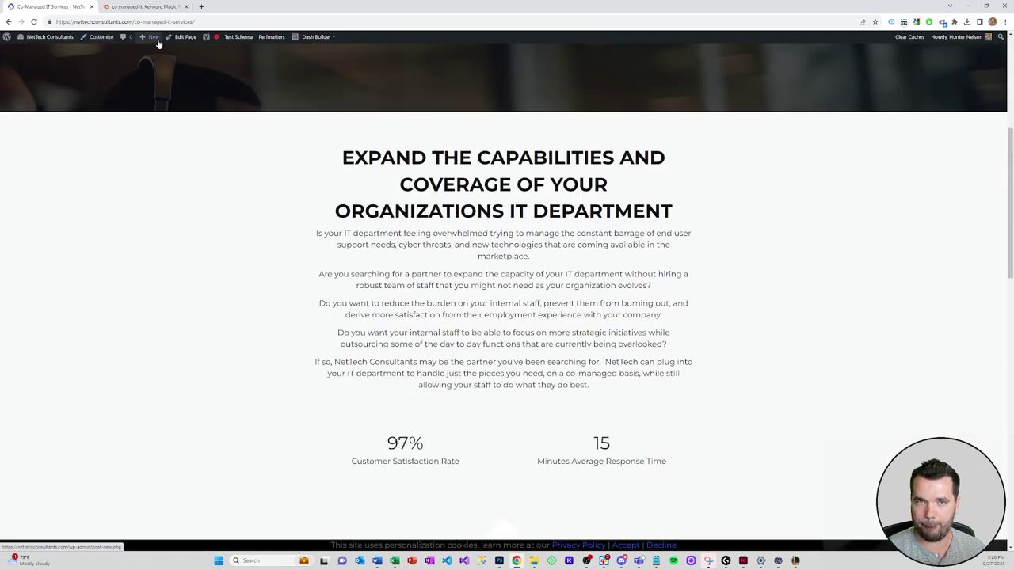
{"action": "left_click", "coordinate": [298, 37]}
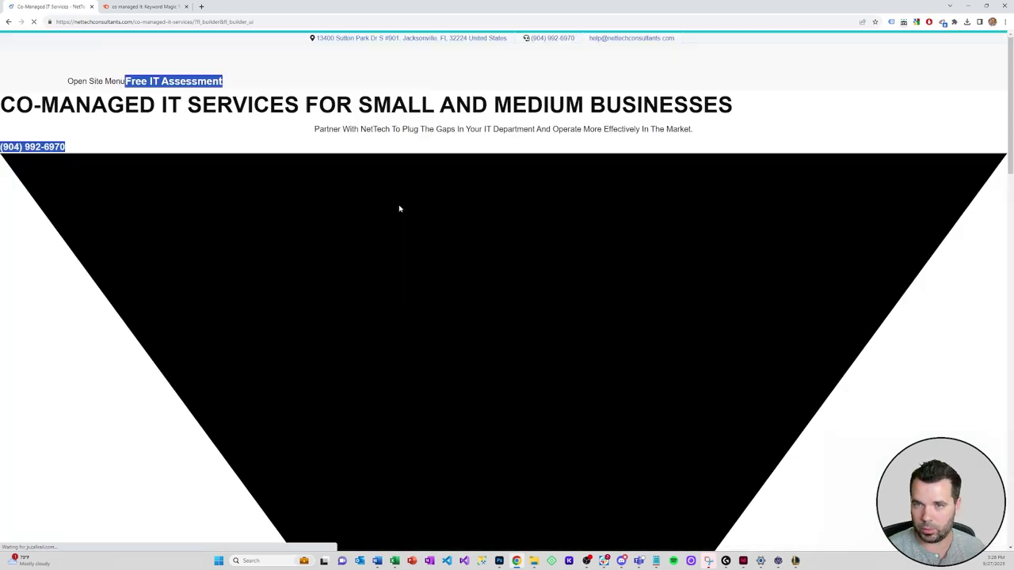
{"action": "scroll", "coordinate": [323, 207], "scroll_direction": "down", "scroll_amount": 3}
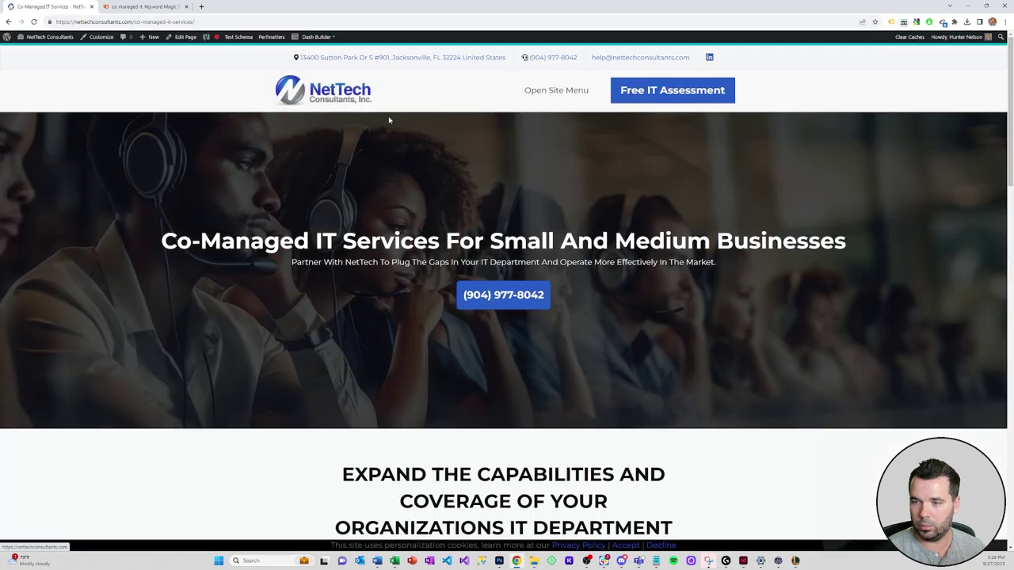
{"action": "scroll", "coordinate": [316, 159], "scroll_direction": "down", "scroll_amount": 4}
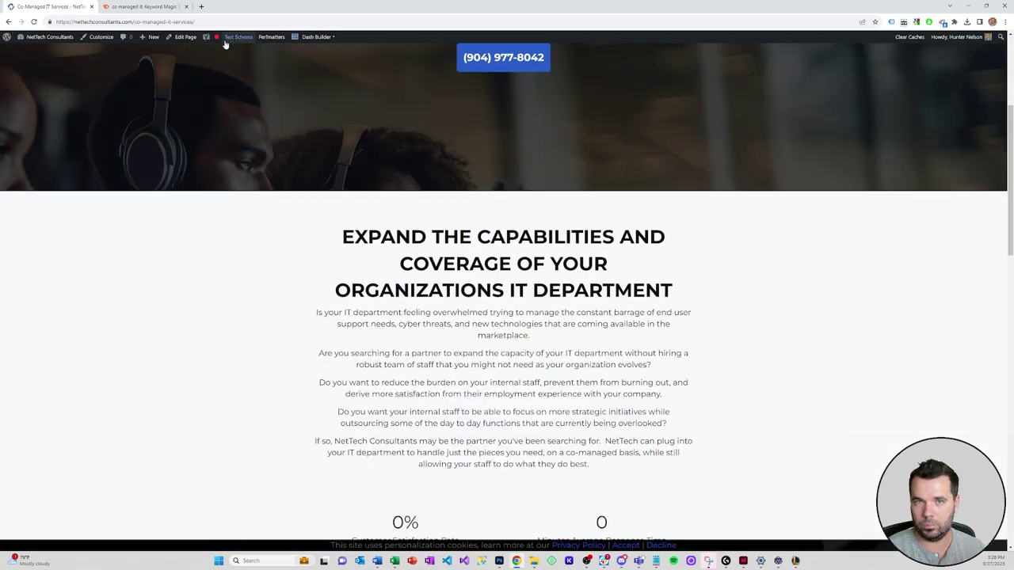
Clear the page builder cache in the WordPress admin's Dash Builder settings.
{"action": "left_click", "coordinate": [47, 37]}
{"action": "mouse_move", "coordinate": [25, 270]}
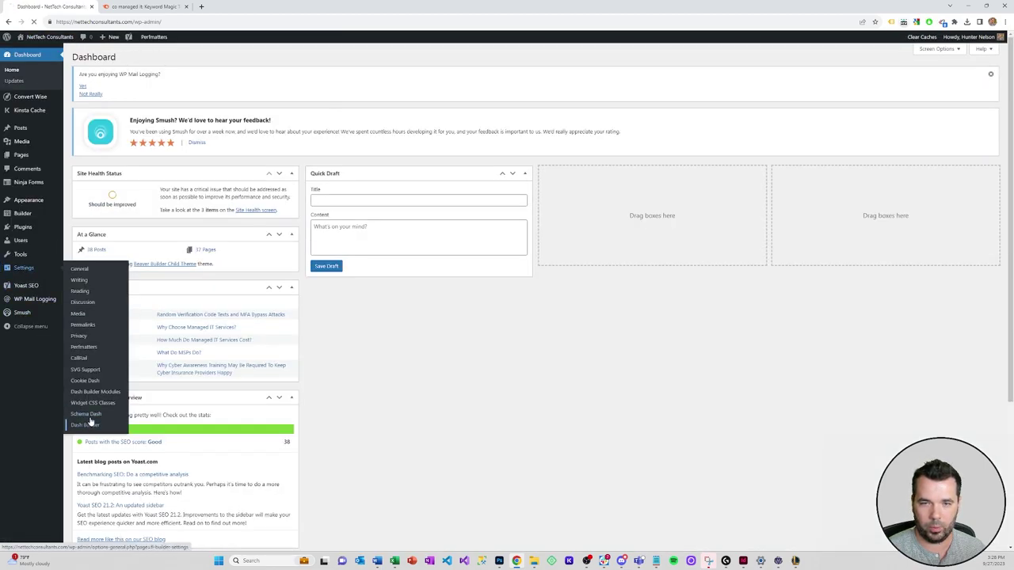
{"action": "left_click", "coordinate": [85, 426]}
{"action": "left_click", "coordinate": [99, 252]}
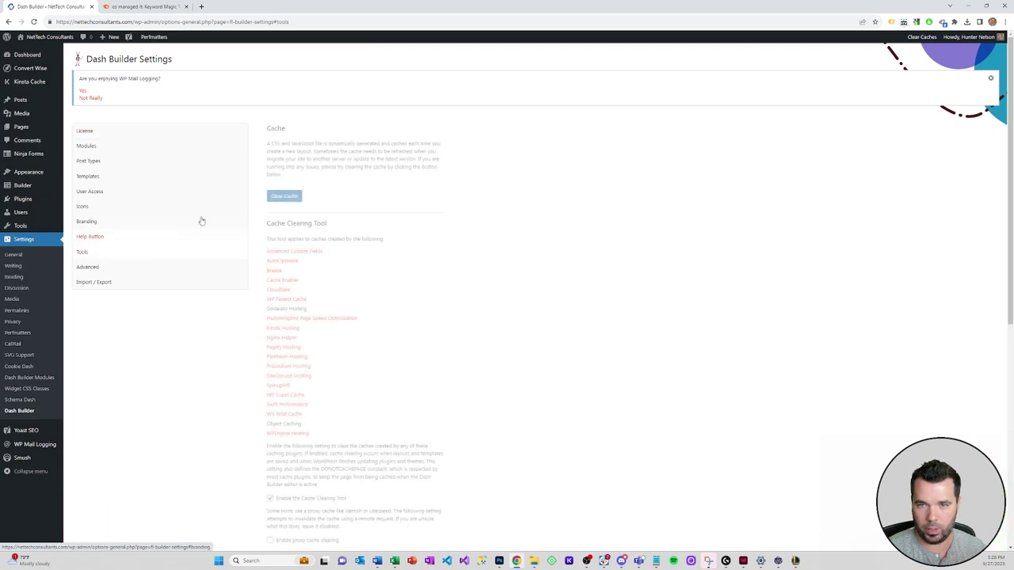
{"action": "left_click", "coordinate": [281, 197]}
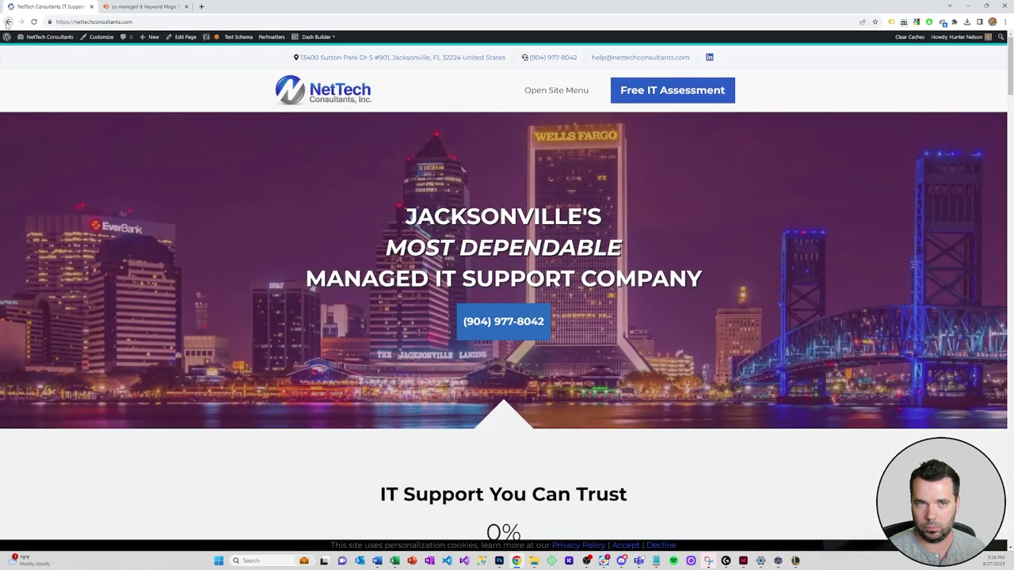
Return to the Co-Managed IT Services page and reopen it in Dash Builder.
{"action": "right_click", "coordinate": [8, 22]}
{"action": "left_click", "coordinate": [66, 72]}
{"action": "left_click", "coordinate": [320, 38]}
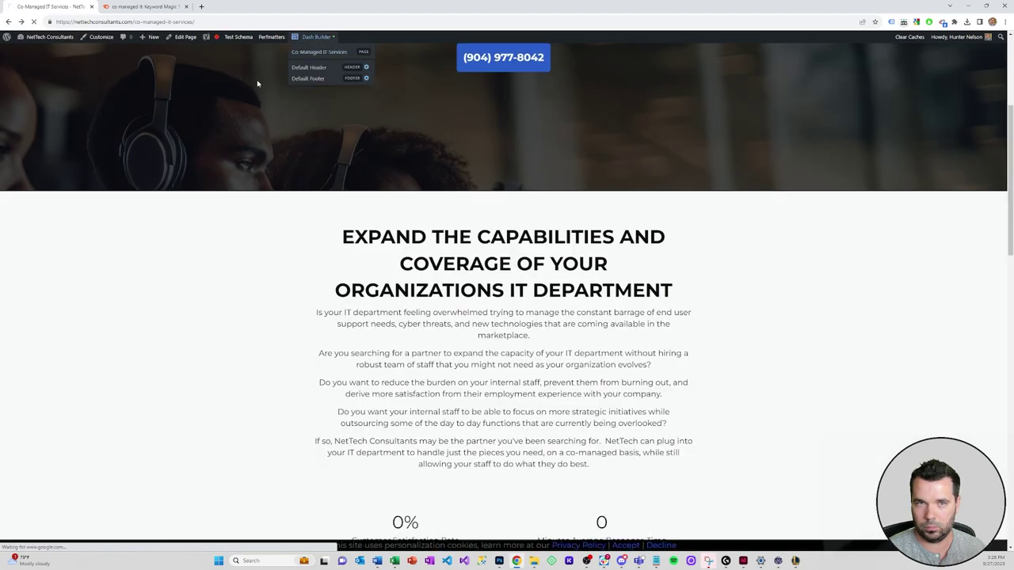
Add a blank line after the "Expand The Capabilities" heading in its text module and save the module.
{"action": "scroll", "coordinate": [222, 159], "scroll_direction": "down", "scroll_amount": 5}
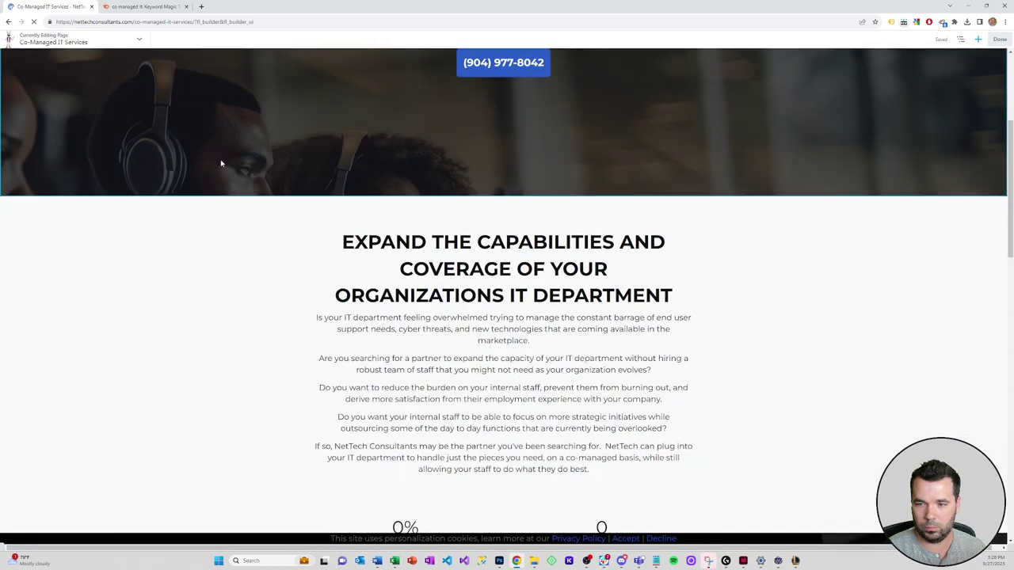
{"action": "left_click", "coordinate": [448, 205]}
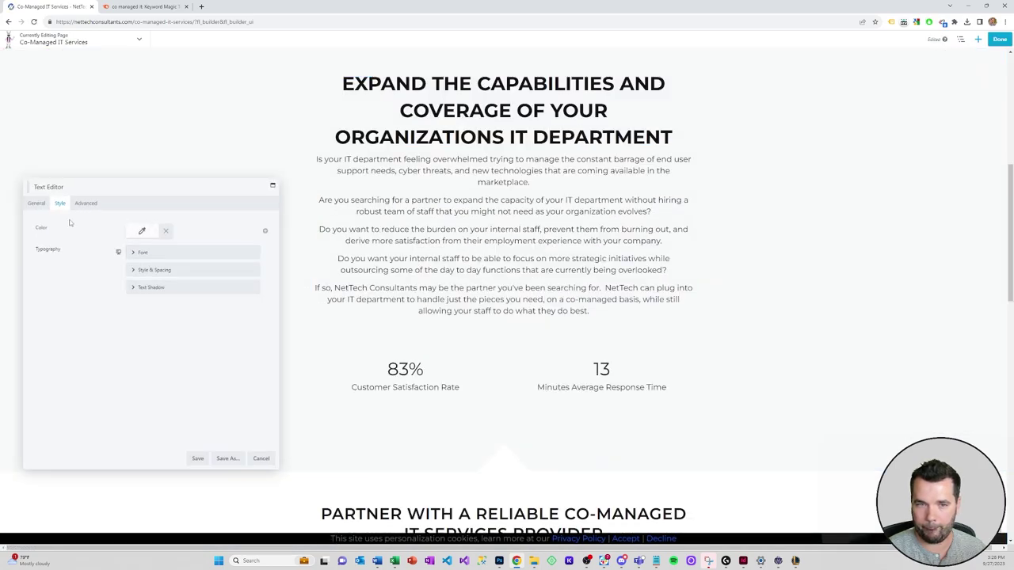
{"action": "left_click", "coordinate": [208, 291]}
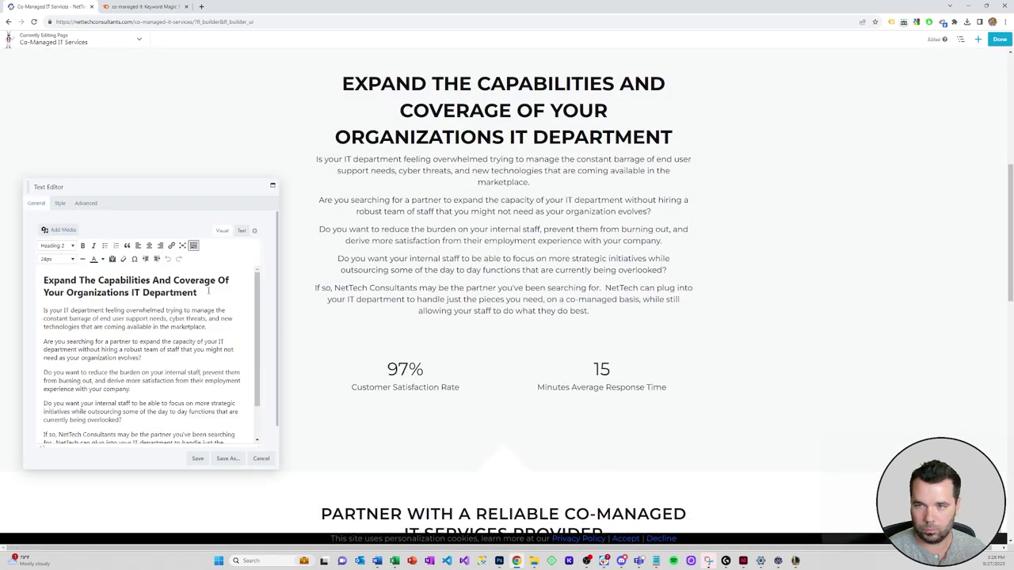
{"action": "left_click", "coordinate": [197, 459]}
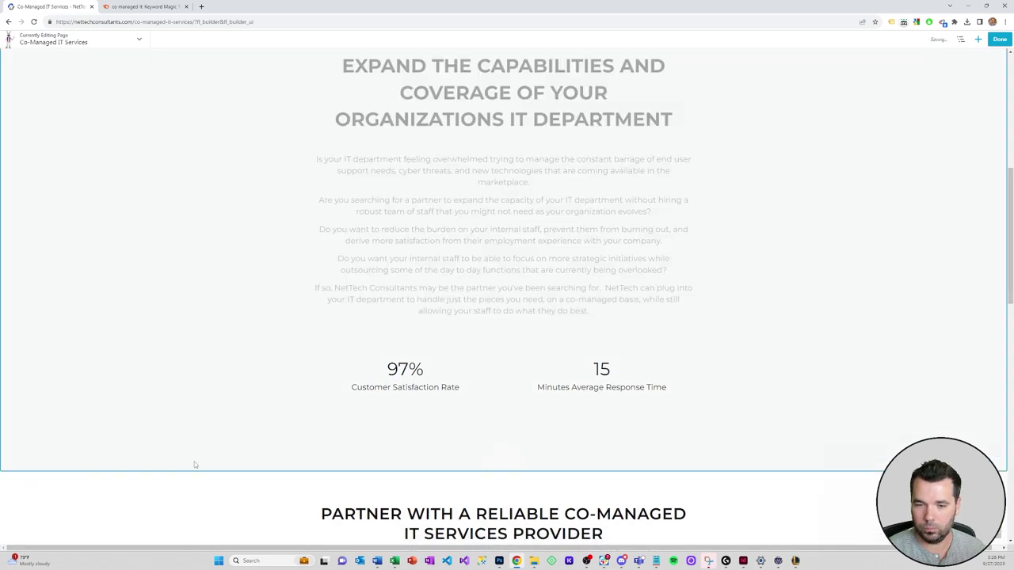
Insert the saved row "Testimonial With Cloud Background" between the statistics row and the "Partner With A Reliable Co-Managed IT Services Provider" form row.
{"action": "scroll", "coordinate": [538, 253], "scroll_direction": "down", "scroll_amount": 1}
{"action": "left_click", "coordinate": [977, 39]}
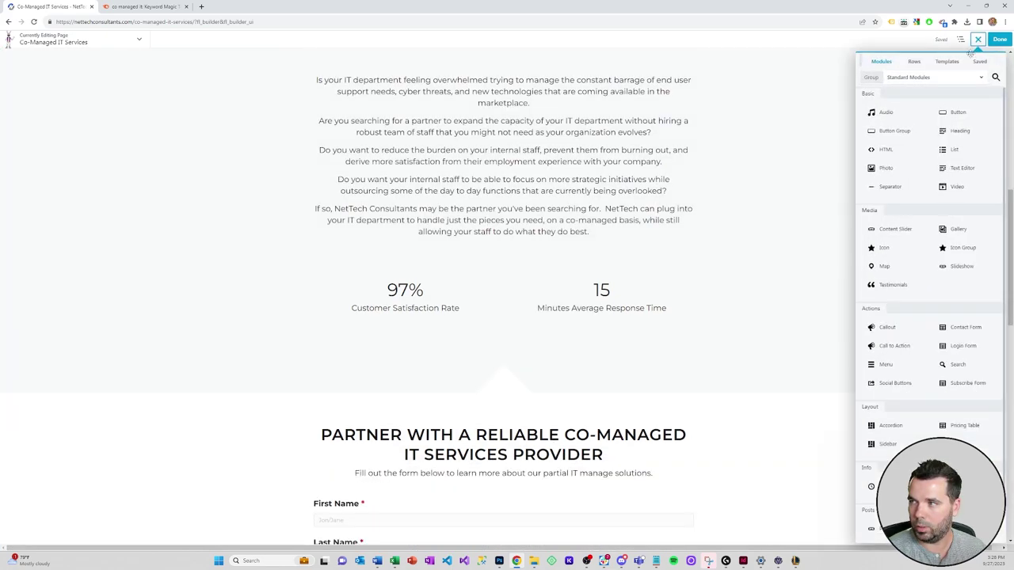
{"action": "left_click", "coordinate": [980, 61]}
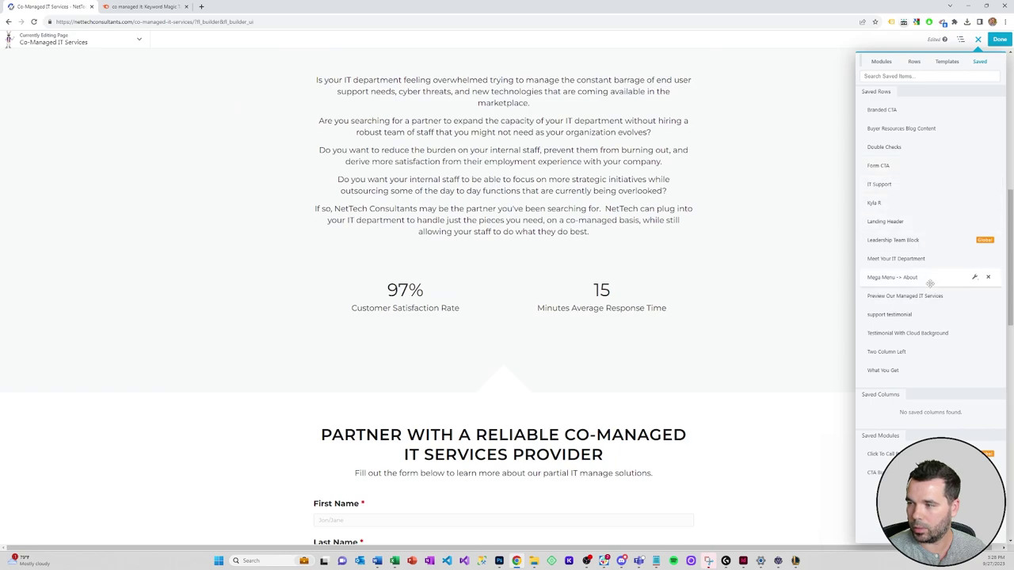
{"action": "left_click_drag", "start_coordinate": [911, 333], "coordinate": [444, 474]}
{"action": "scroll", "coordinate": [594, 407], "scroll_direction": "down", "scroll_amount": 2}
{"action": "scroll", "coordinate": [594, 407], "scroll_direction": "down", "scroll_amount": 3}
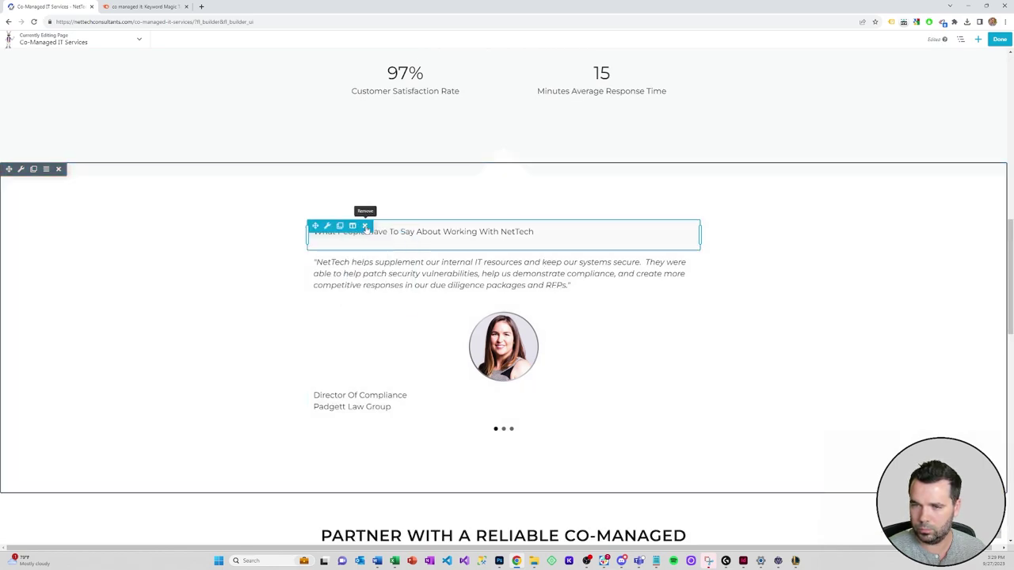
Open the "What People Have To Say About Working With NetTech" text module and set its font weight to Default.
{"action": "left_click", "coordinate": [440, 240]}
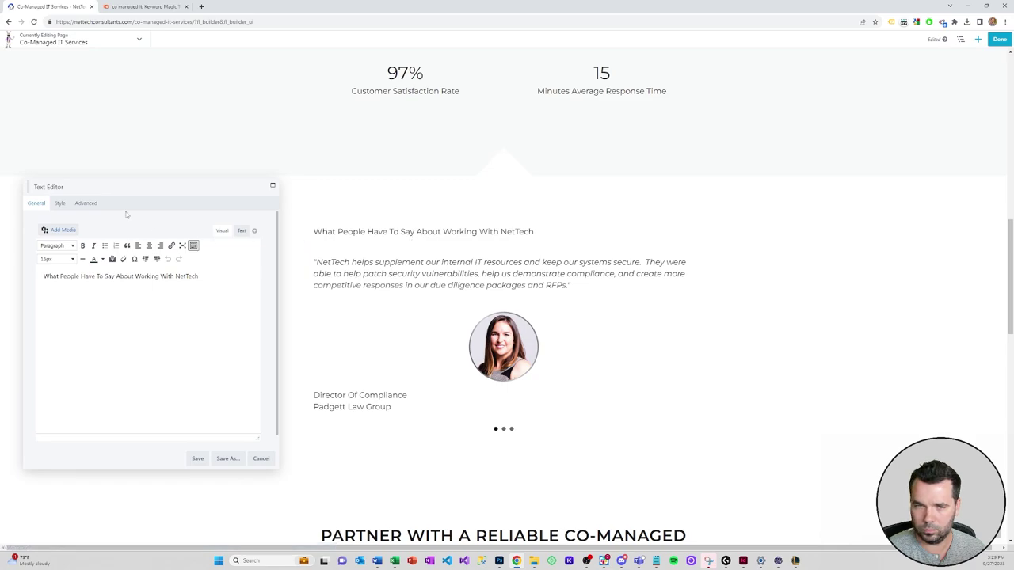
{"action": "left_click", "coordinate": [60, 204]}
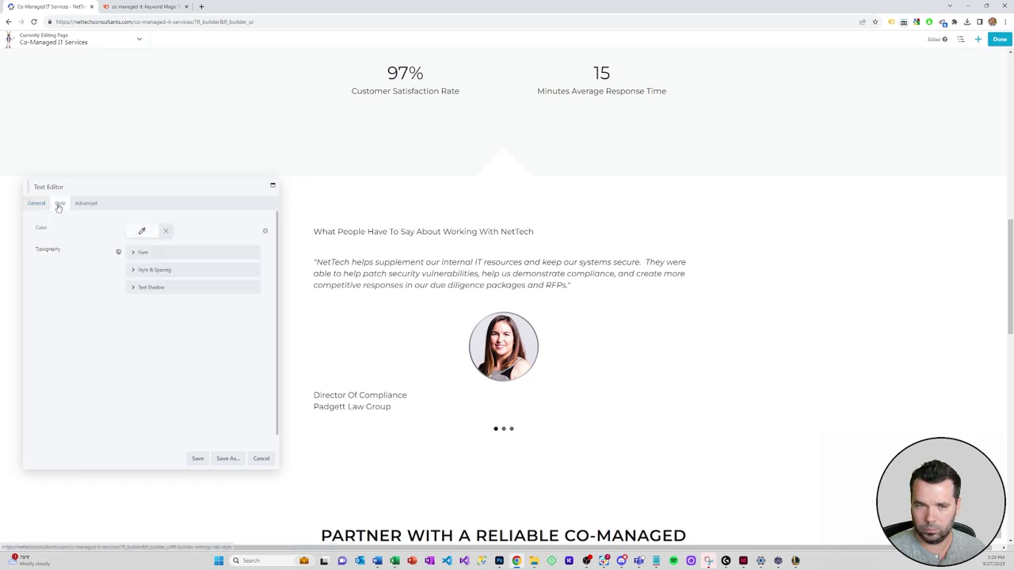
{"action": "left_click", "coordinate": [147, 252]}
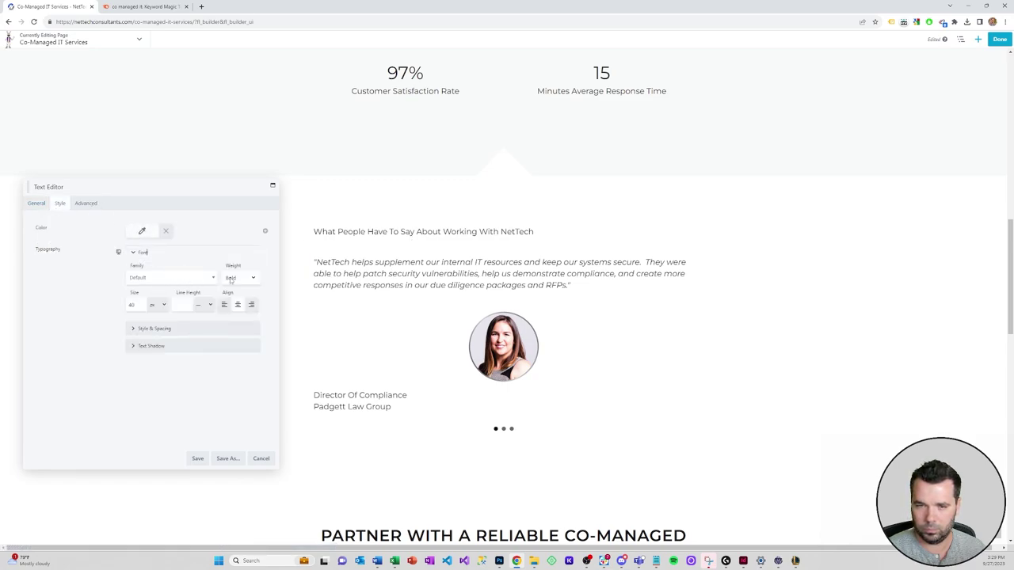
{"action": "left_click", "coordinate": [197, 281]}
{"action": "left_click", "coordinate": [197, 281]}
{"action": "left_click", "coordinate": [230, 281]}
{"action": "left_click", "coordinate": [232, 289]}
{"action": "left_click", "coordinate": [240, 277]}
{"action": "left_click", "coordinate": [36, 204]}
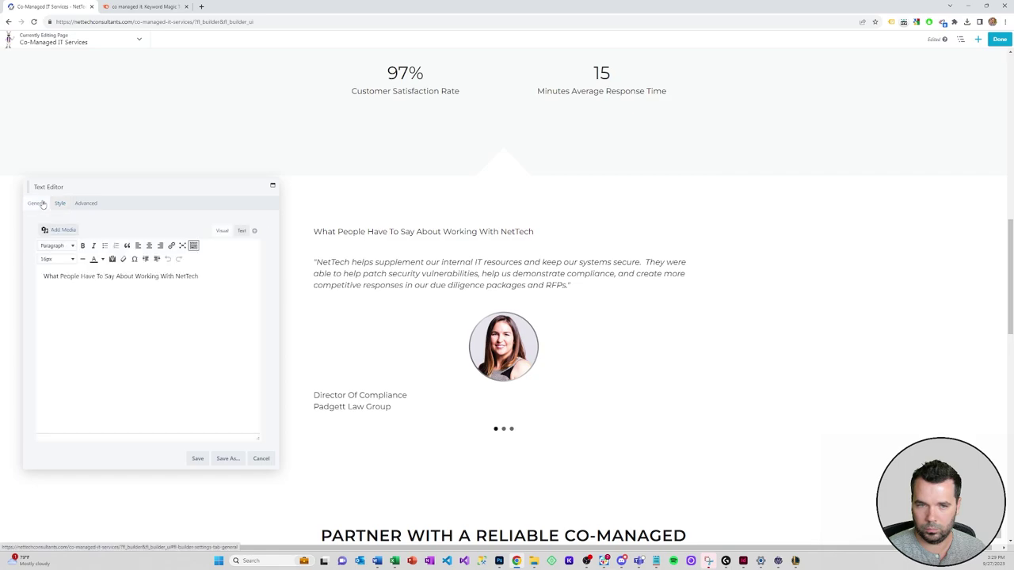
{"action": "left_click_drag", "start_coordinate": [227, 279], "coordinate": [52, 276]}
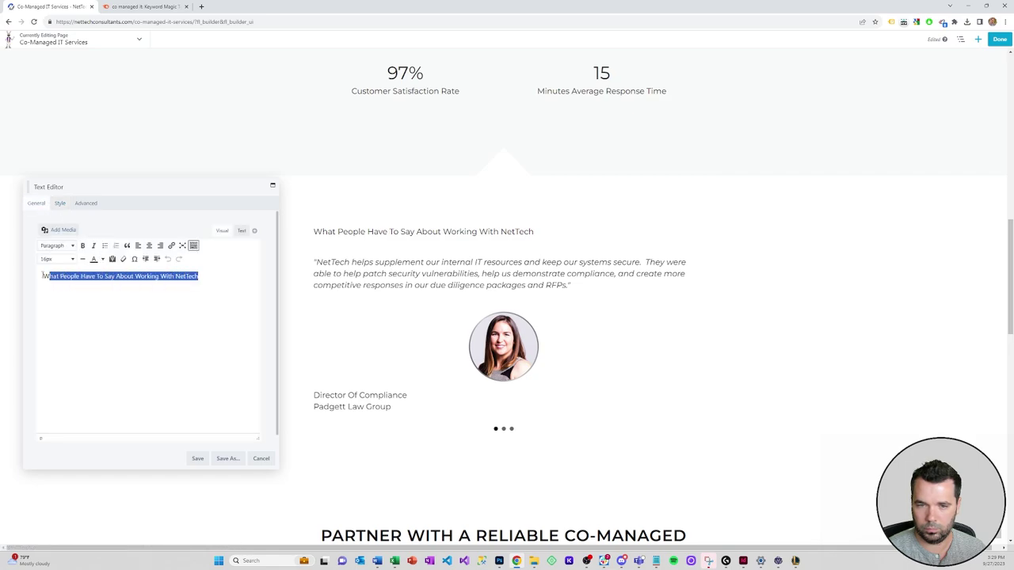
Set the testimonial heading's font weight to Bold with centre alignment and save the text module.
{"action": "left_click", "coordinate": [60, 204]}
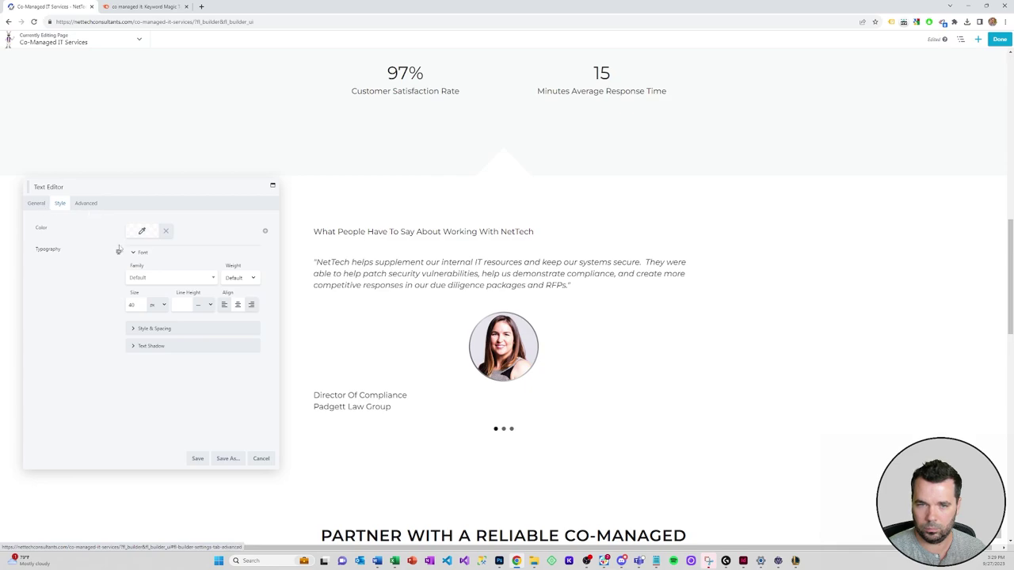
{"action": "left_click", "coordinate": [227, 282]}
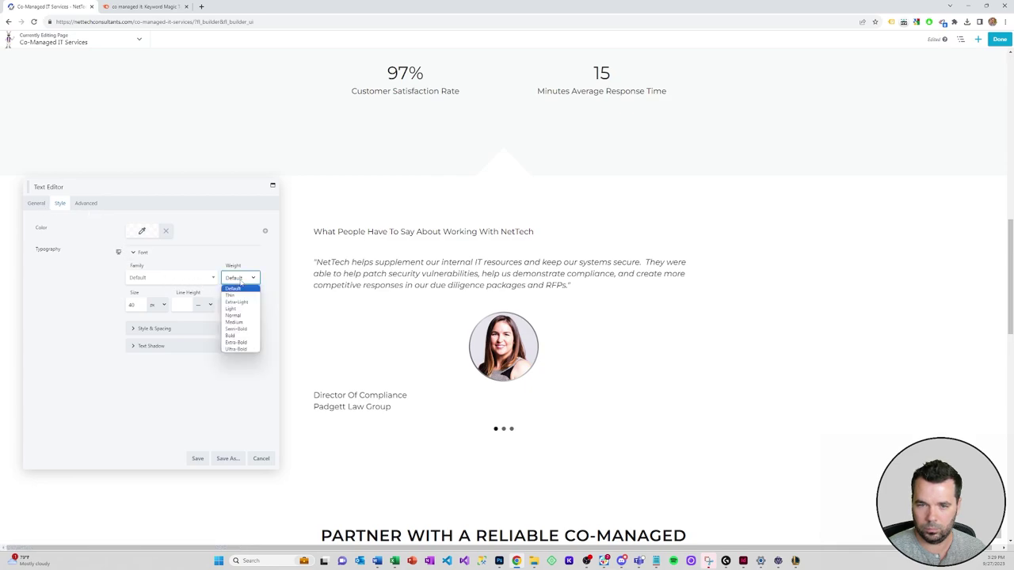
{"action": "left_click", "coordinate": [236, 336]}
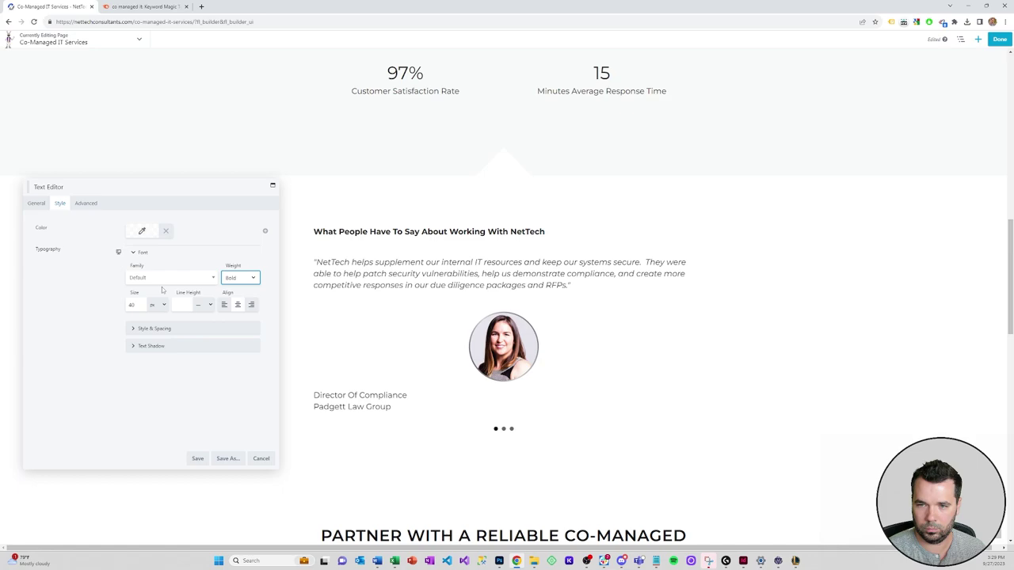
{"action": "left_click", "coordinate": [32, 204]}
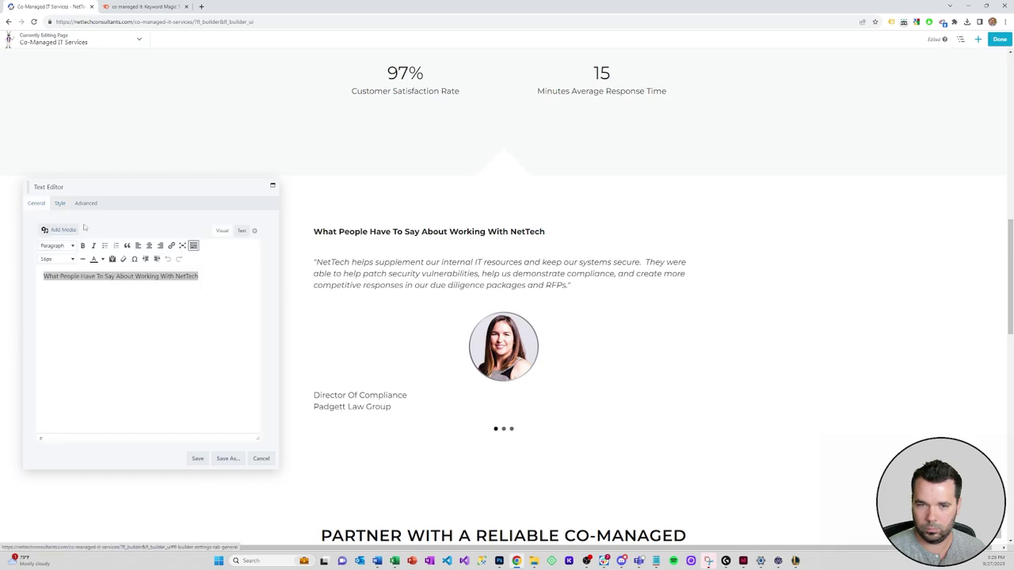
{"action": "left_click", "coordinate": [62, 205]}
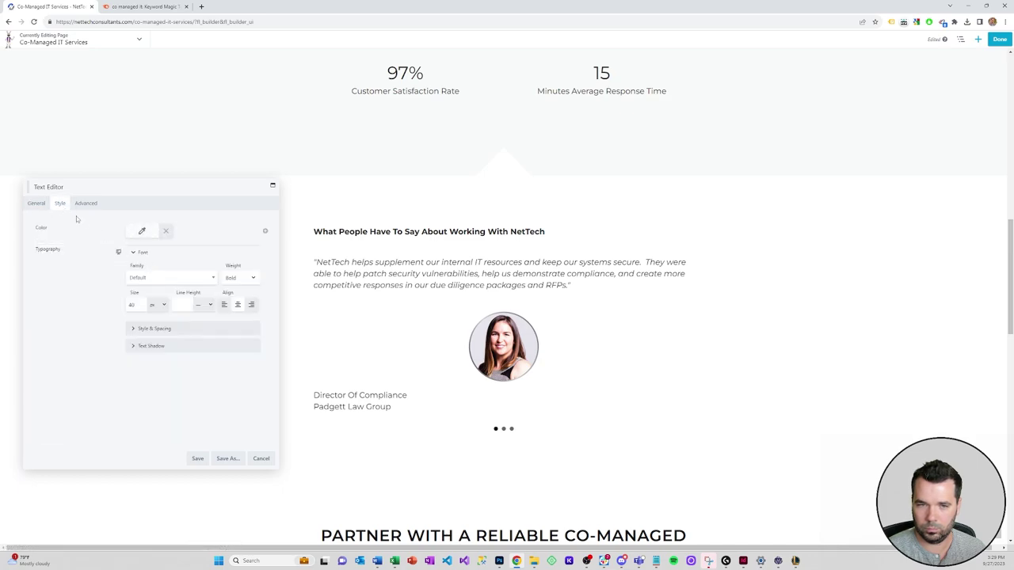
{"action": "left_click", "coordinate": [237, 306]}
{"action": "left_click", "coordinate": [197, 458]}
{"action": "scroll", "coordinate": [367, 294], "scroll_direction": "down", "scroll_amount": 1}
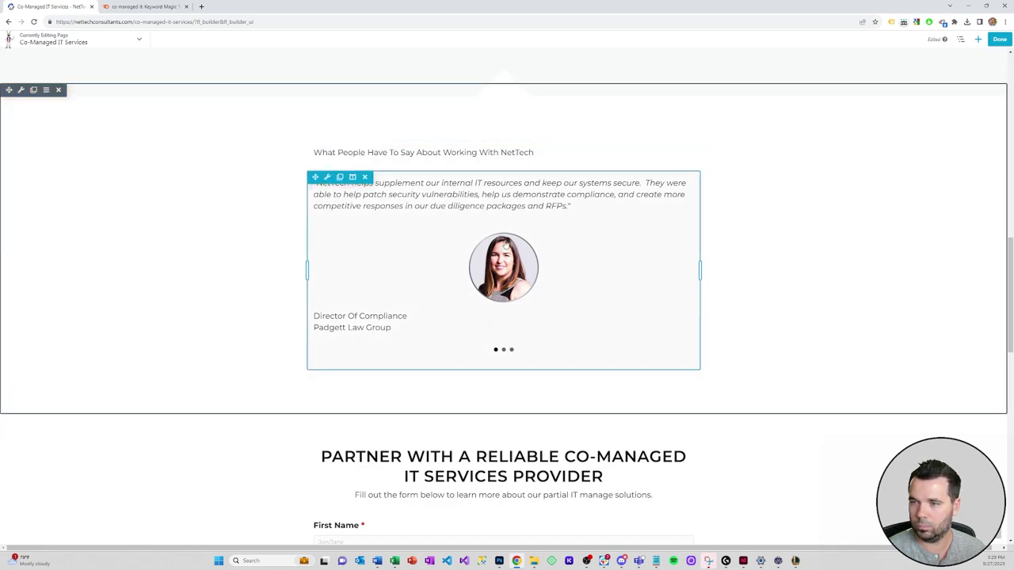
Check the testimonial row's background photo in its row settings and save the row.
{"action": "left_click", "coordinate": [30, 100]}
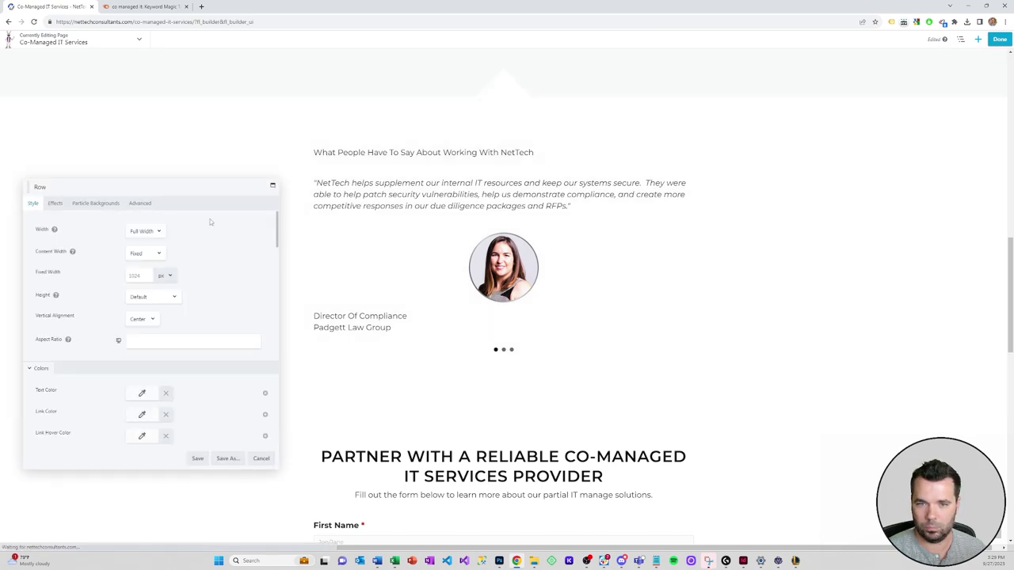
{"action": "scroll", "coordinate": [165, 277], "scroll_direction": "down", "scroll_amount": 2}
{"action": "scroll", "coordinate": [164, 276], "scroll_direction": "down", "scroll_amount": 2}
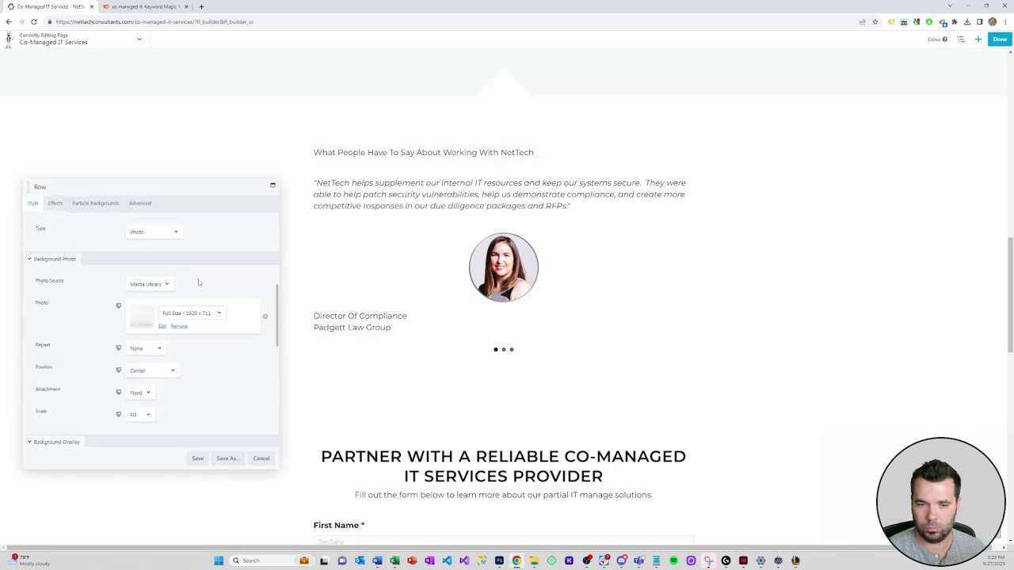
{"action": "left_click", "coordinate": [163, 326]}
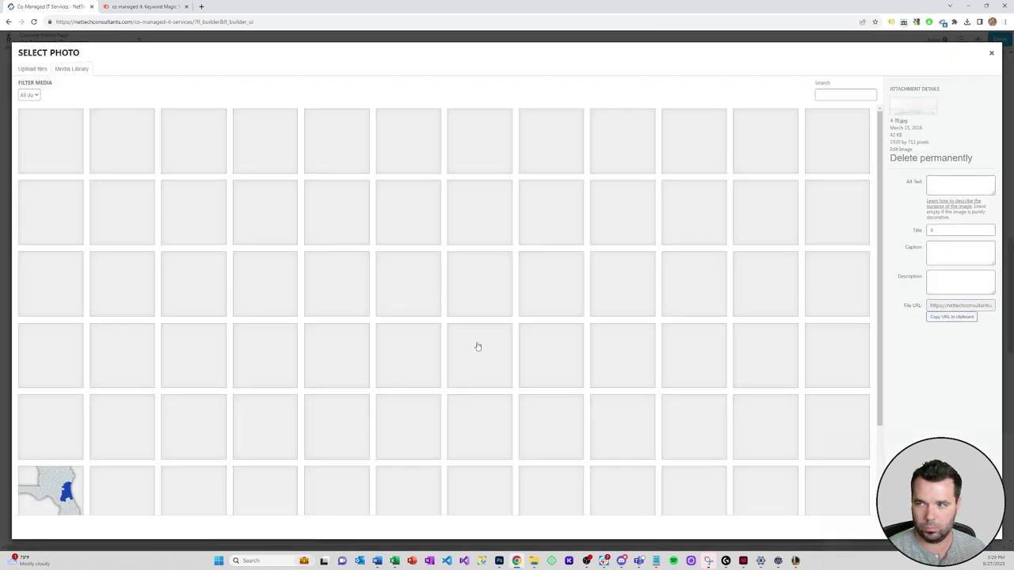
{"action": "key", "text": "Escape"}
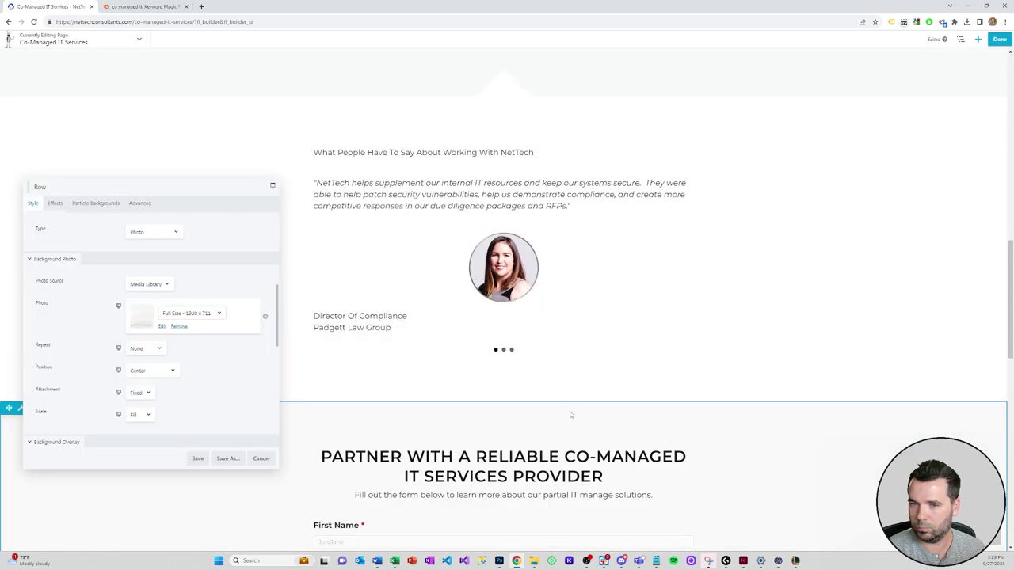
{"action": "left_click", "coordinate": [198, 457]}
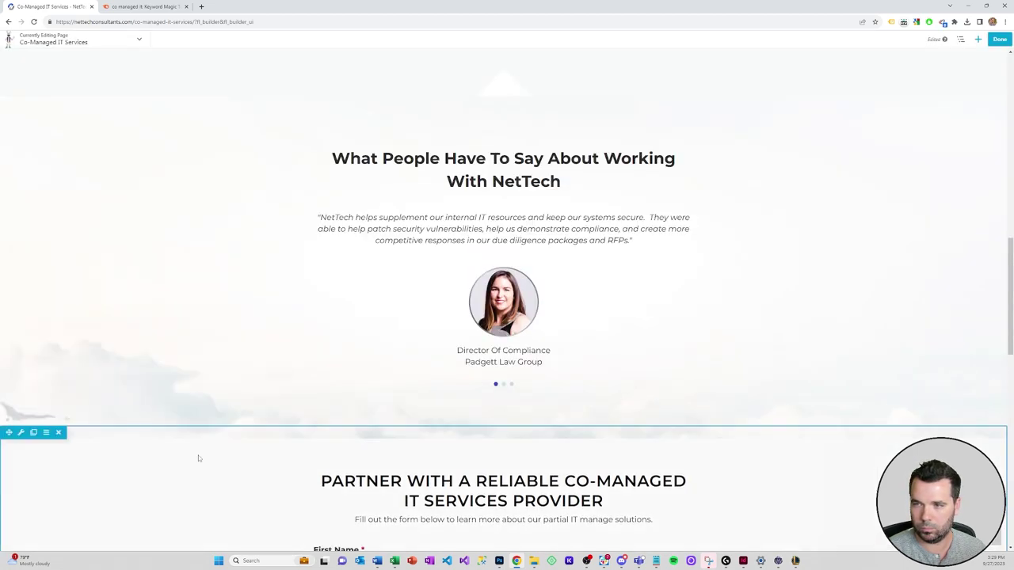
Review the page layout from the hero section through the intro, testimonial and contact form rows.
{"action": "scroll", "coordinate": [289, 339], "scroll_direction": "up", "scroll_amount": 2}
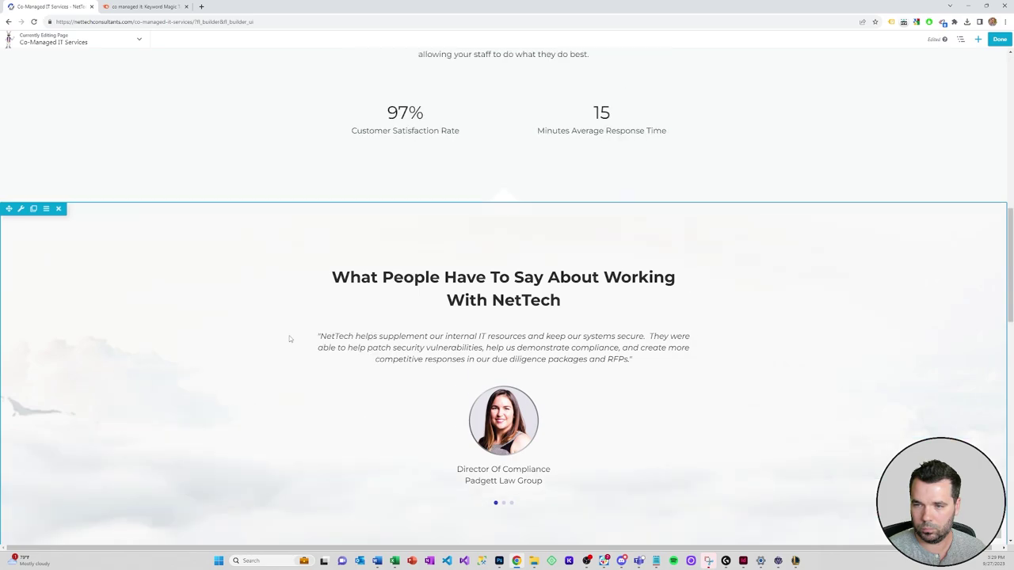
{"action": "scroll", "coordinate": [289, 339], "scroll_direction": "down", "scroll_amount": 2}
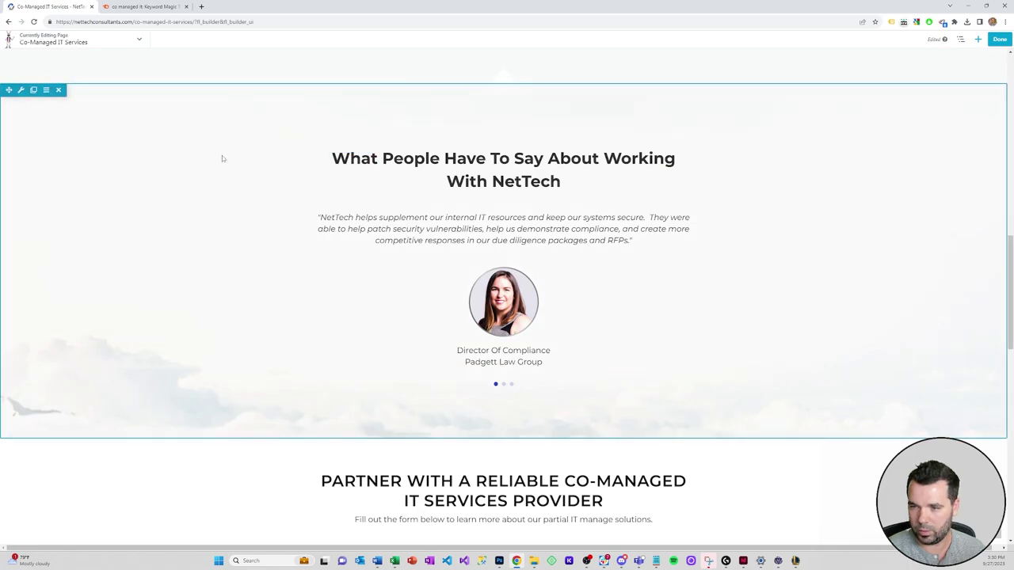
{"action": "scroll", "coordinate": [168, 192], "scroll_direction": "down", "scroll_amount": 2}
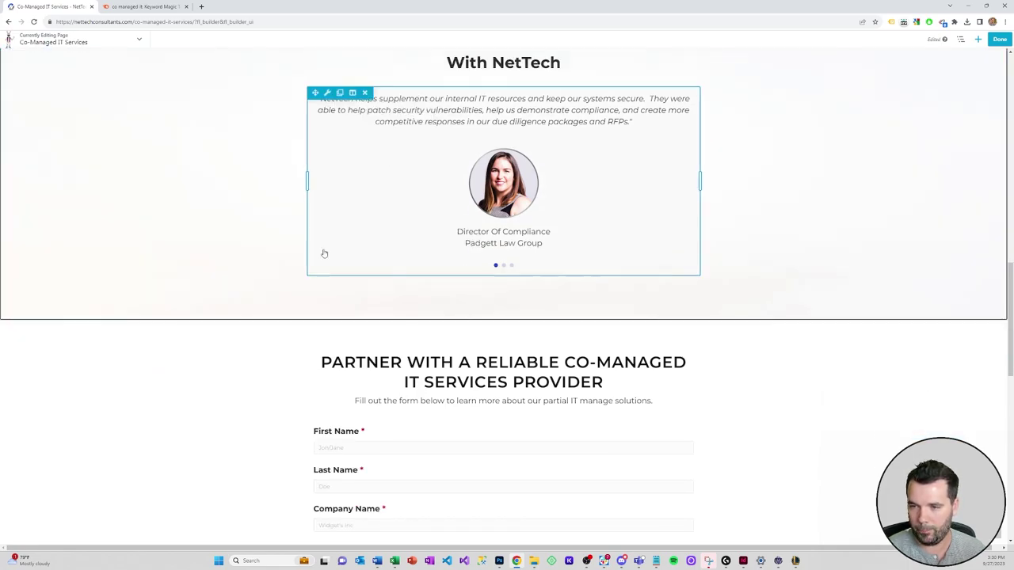
{"action": "scroll", "coordinate": [324, 253], "scroll_direction": "up", "scroll_amount": 15}
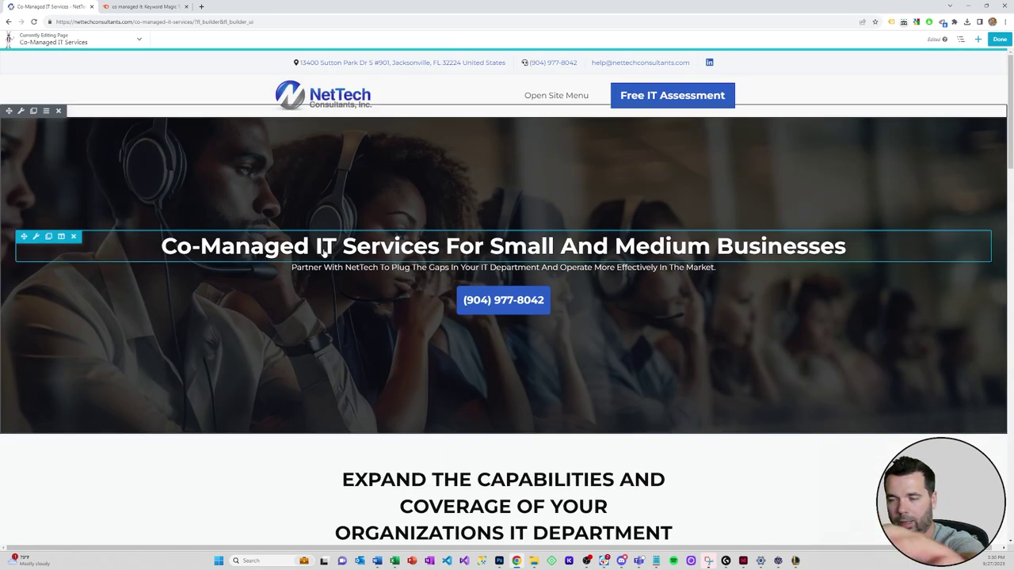
{"action": "scroll", "coordinate": [324, 252], "scroll_direction": "down", "scroll_amount": 4}
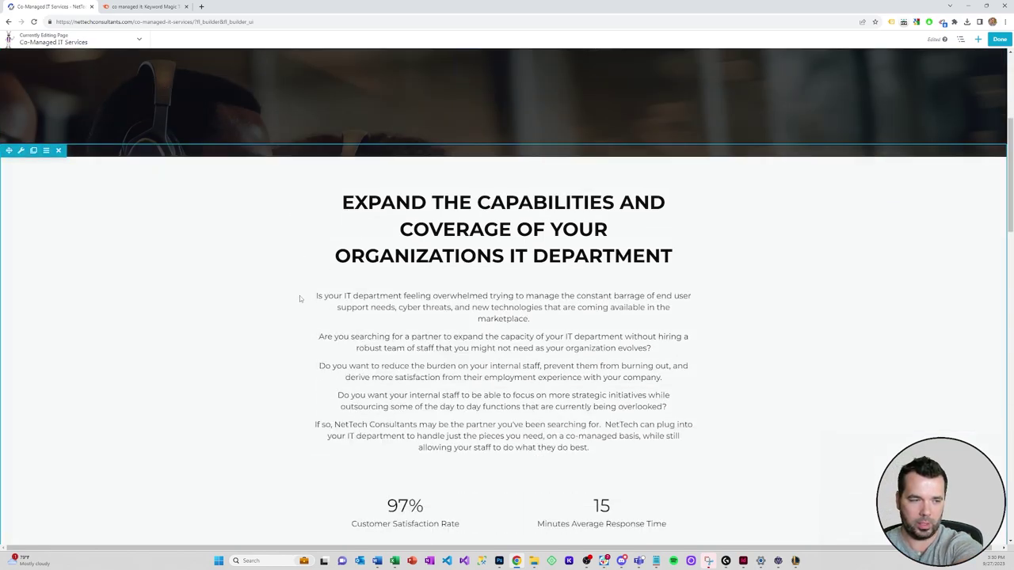
{"action": "scroll", "coordinate": [306, 285], "scroll_direction": "down", "scroll_amount": 6}
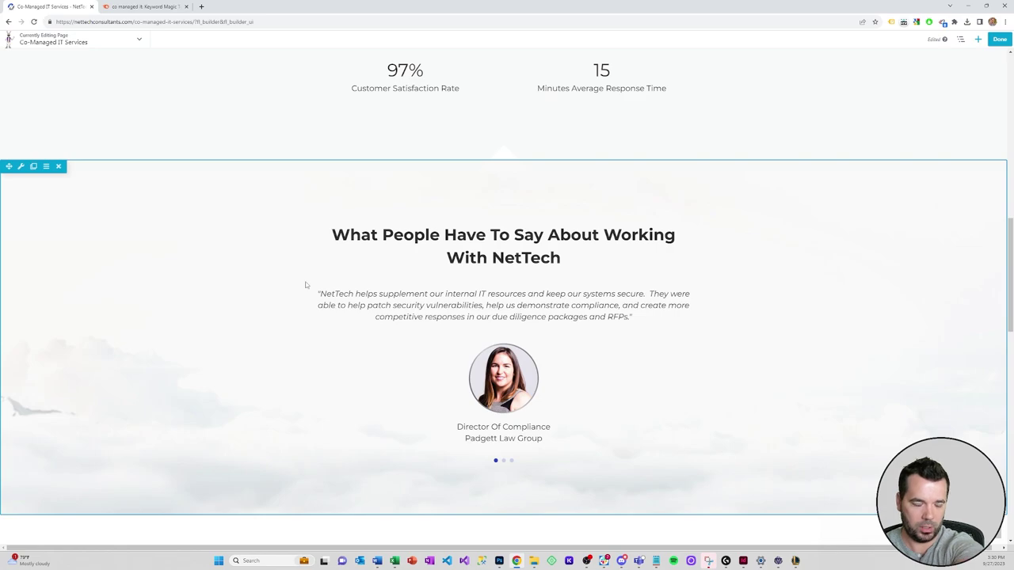
{"action": "scroll", "coordinate": [317, 287], "scroll_direction": "down", "scroll_amount": 1}
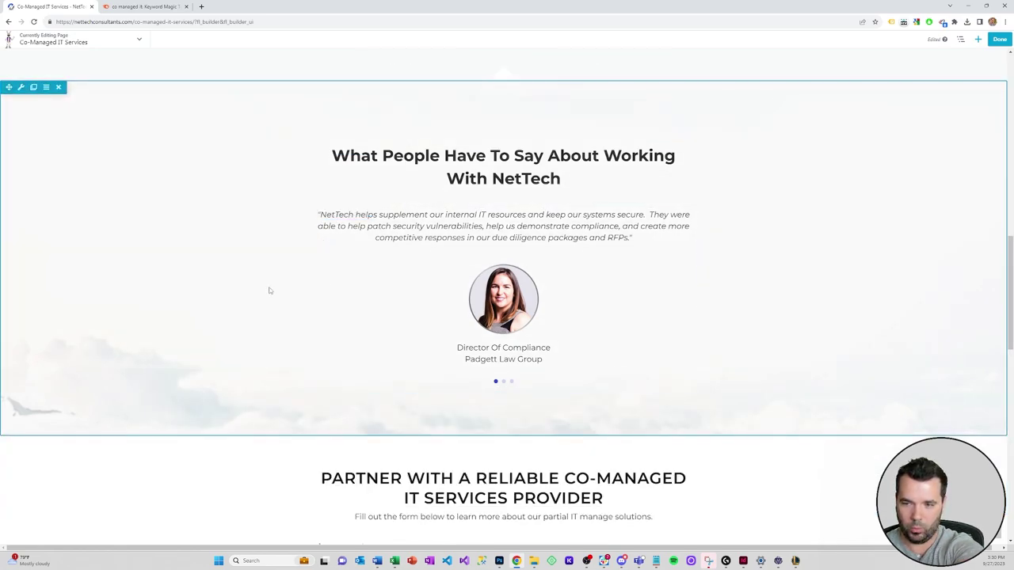
{"action": "scroll", "coordinate": [280, 270], "scroll_direction": "down", "scroll_amount": 4}
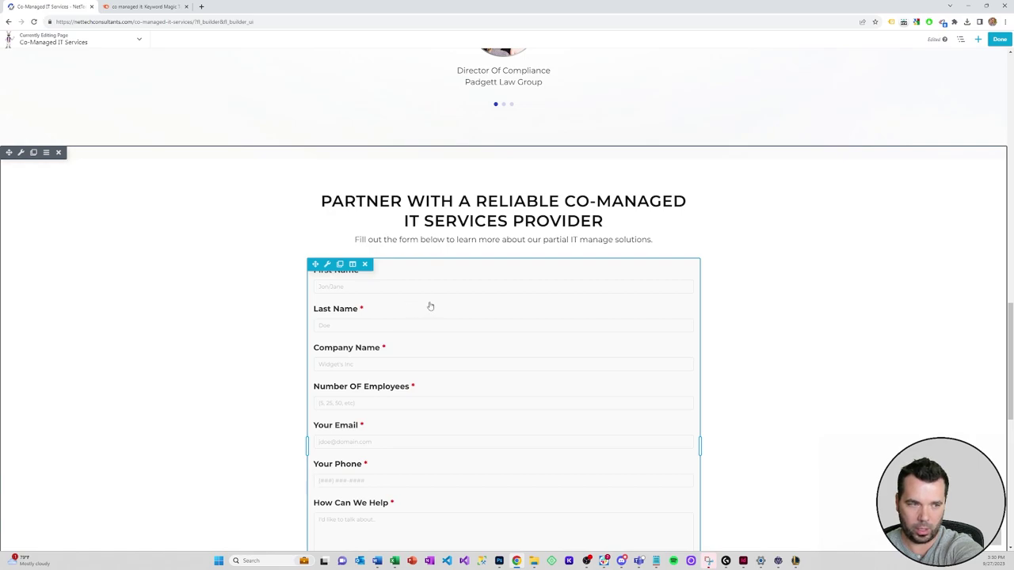
{"action": "scroll", "coordinate": [430, 305], "scroll_direction": "down", "scroll_amount": 3}
{"action": "scroll", "coordinate": [431, 305], "scroll_direction": "up", "scroll_amount": 2}
{"action": "scroll", "coordinate": [430, 306], "scroll_direction": "up", "scroll_amount": 6}
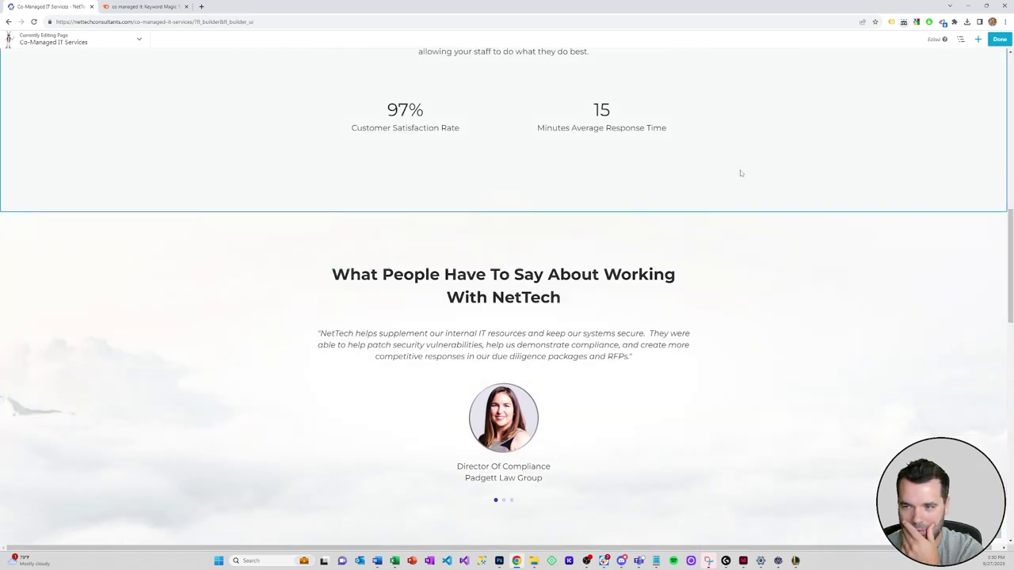
{"action": "left_click", "coordinate": [979, 41]}
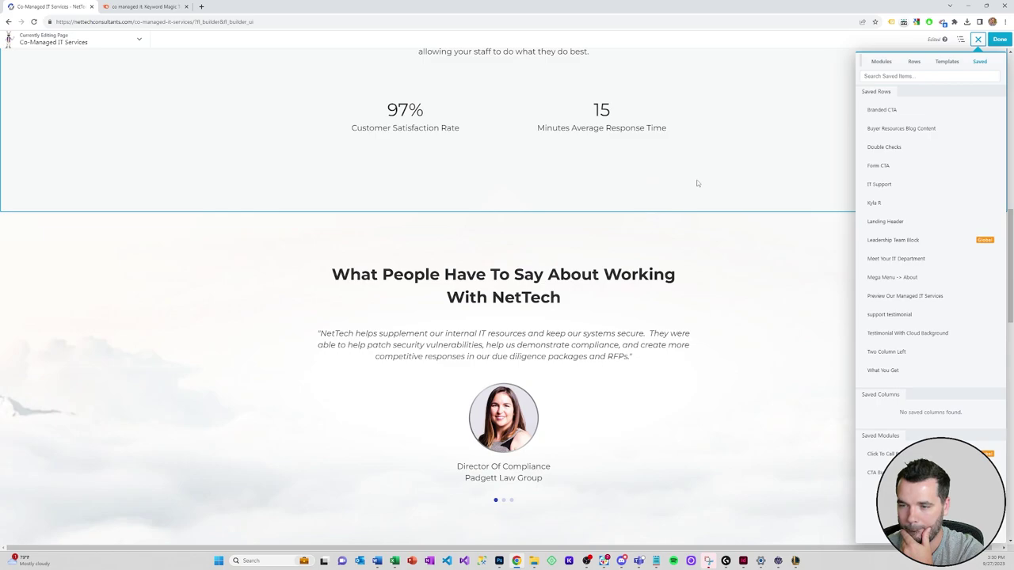
{"action": "left_click", "coordinate": [881, 62]}
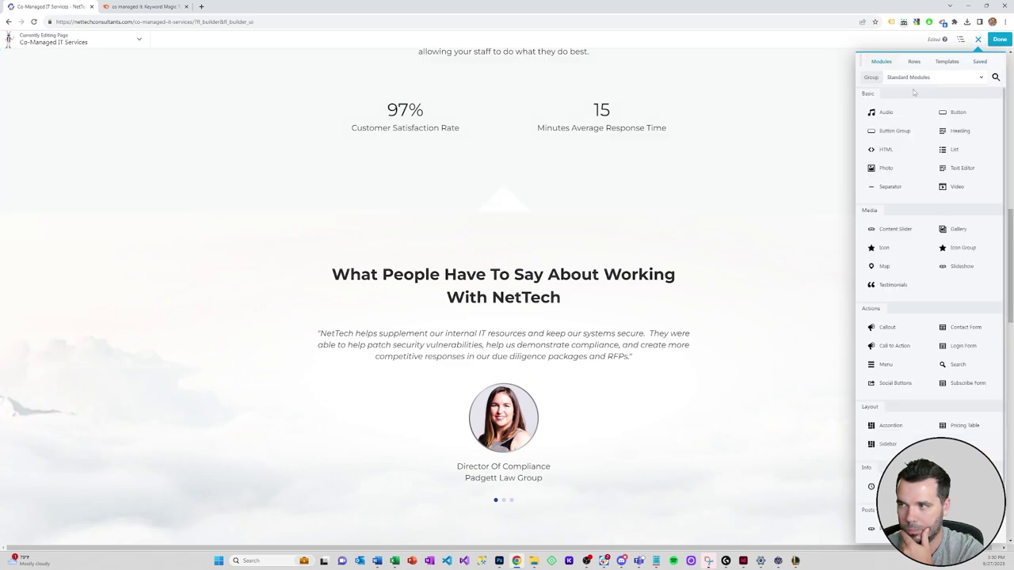
{"action": "scroll", "coordinate": [402, 233], "scroll_direction": "up", "scroll_amount": 5}
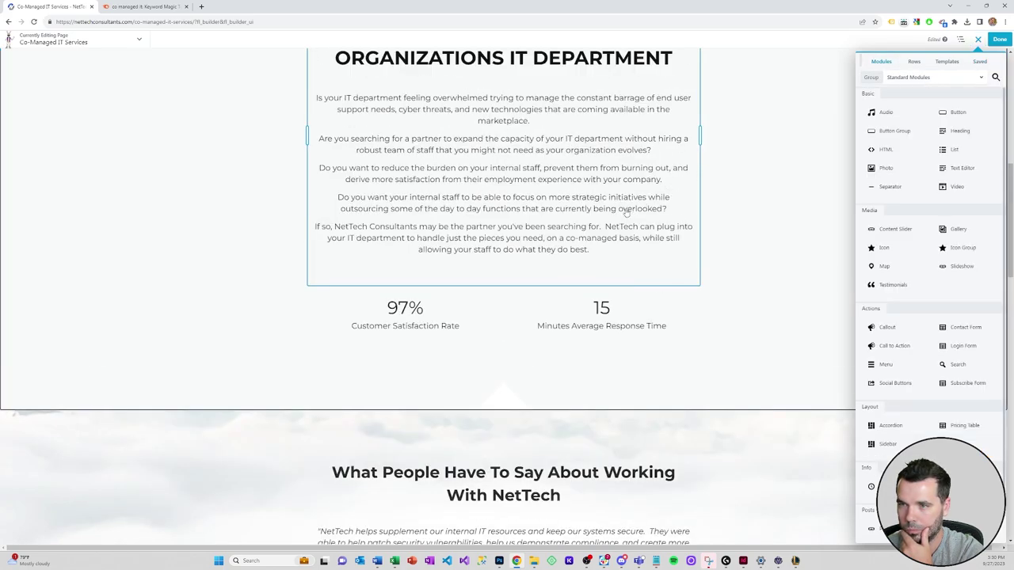
Duplicate the "Expand The Capabilities" intro row, including its text and statistics.
{"action": "left_click", "coordinate": [39, 122]}
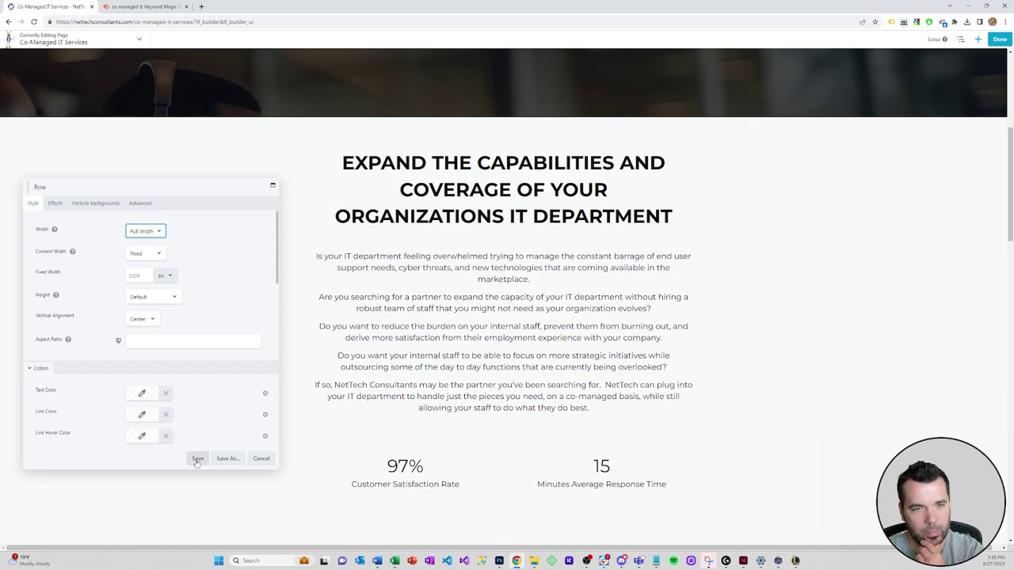
{"action": "left_click", "coordinate": [260, 459]}
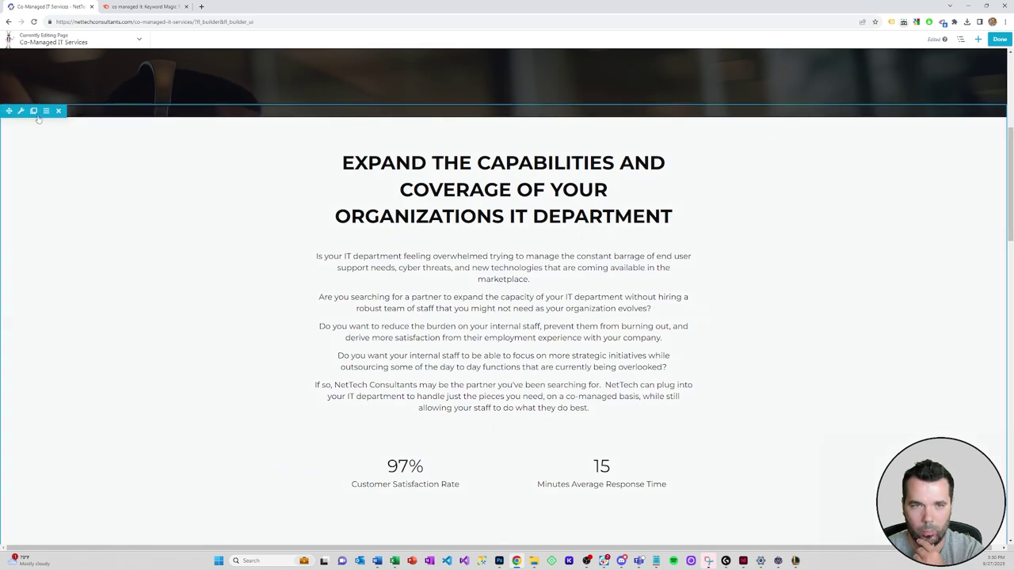
{"action": "scroll", "coordinate": [214, 195], "scroll_direction": "down", "scroll_amount": 3}
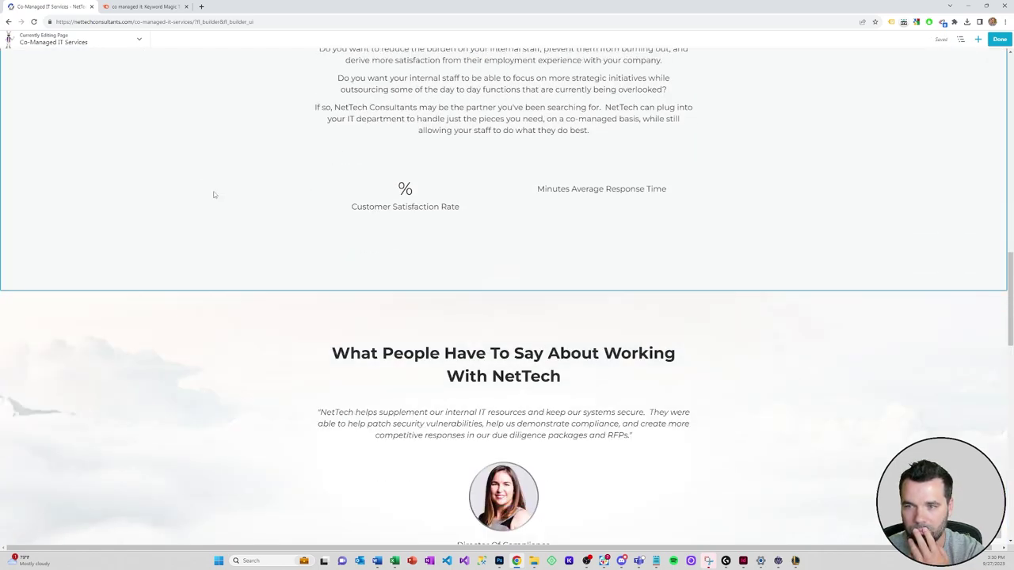
{"action": "scroll", "coordinate": [214, 196], "scroll_direction": "down", "scroll_amount": 2}
{"action": "scroll", "coordinate": [168, 231], "scroll_direction": "up", "scroll_amount": 10}
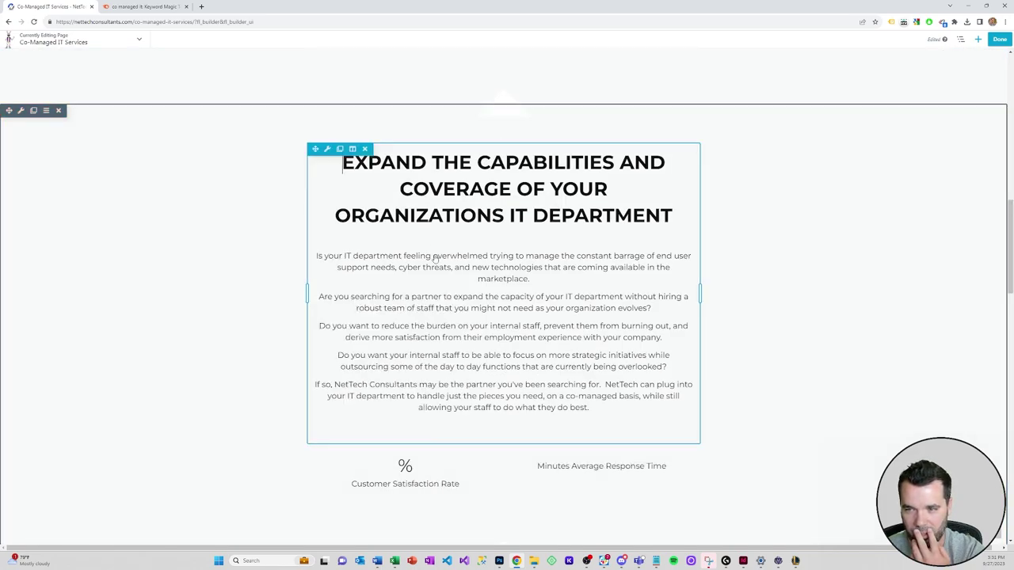
Replace the duplicated row's heading with "Make Your Teams Life Easier With Co-Managed IT Services From NetTech Consultants" and save the text module.
{"action": "left_click", "coordinate": [433, 255]}
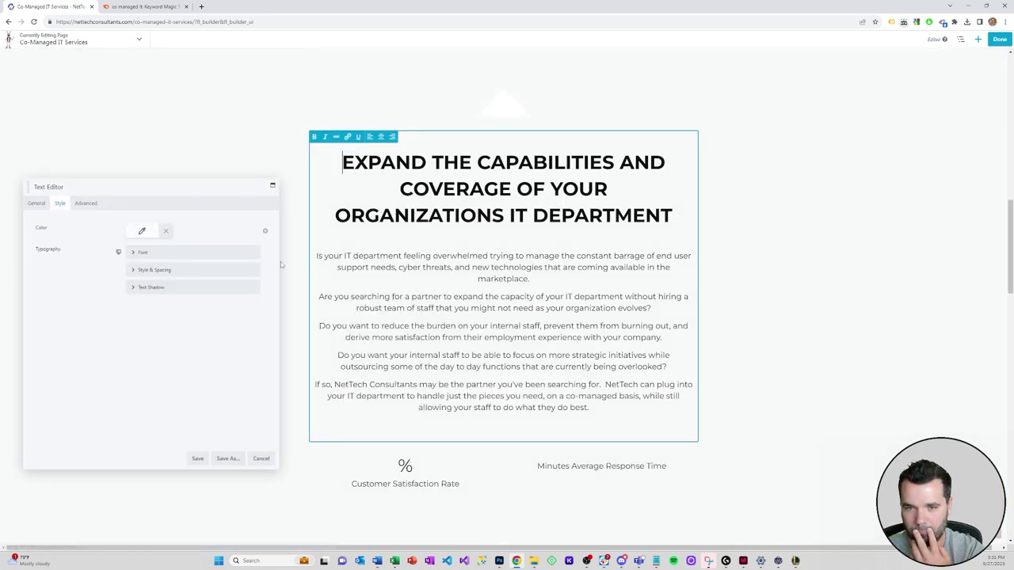
{"action": "left_click_drag", "start_coordinate": [212, 292], "coordinate": [43, 281]}
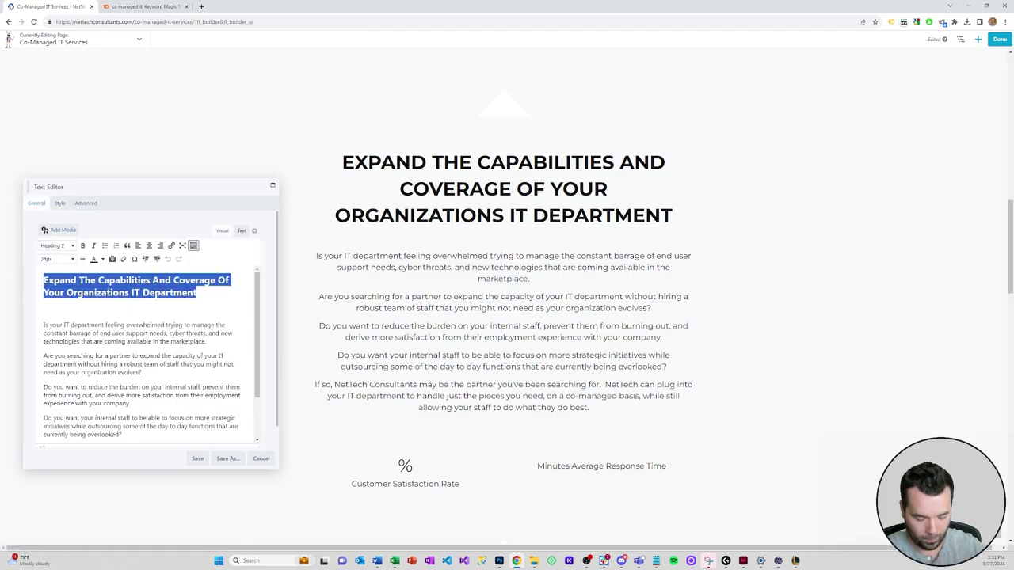
{"action": "type", "text": "Make S"}
{"action": "key", "text": "BackSpace"}
{"action": "type", "text": "the"}
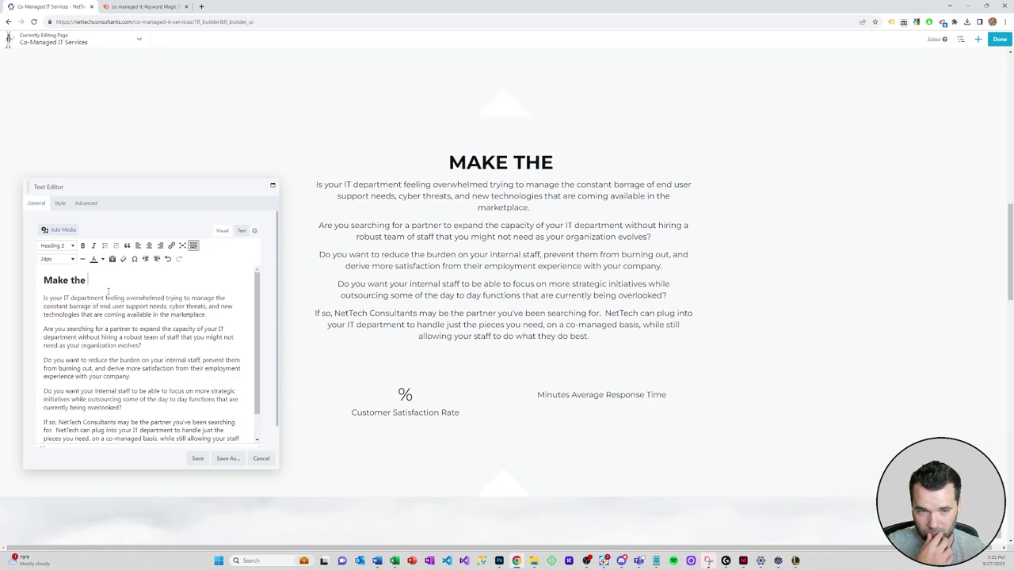
{"action": "key", "text": "shift+Home"}
{"action": "type", "text": "Make Your Teams Life Easier With Co-Managed IT Ser"}
{"action": "key", "text": "BackSpace"}
{"action": "key", "text": "BackSpace"}
{"action": "key", "text": "BackSpace"}
{"action": "key", "text": "BackSpace"}
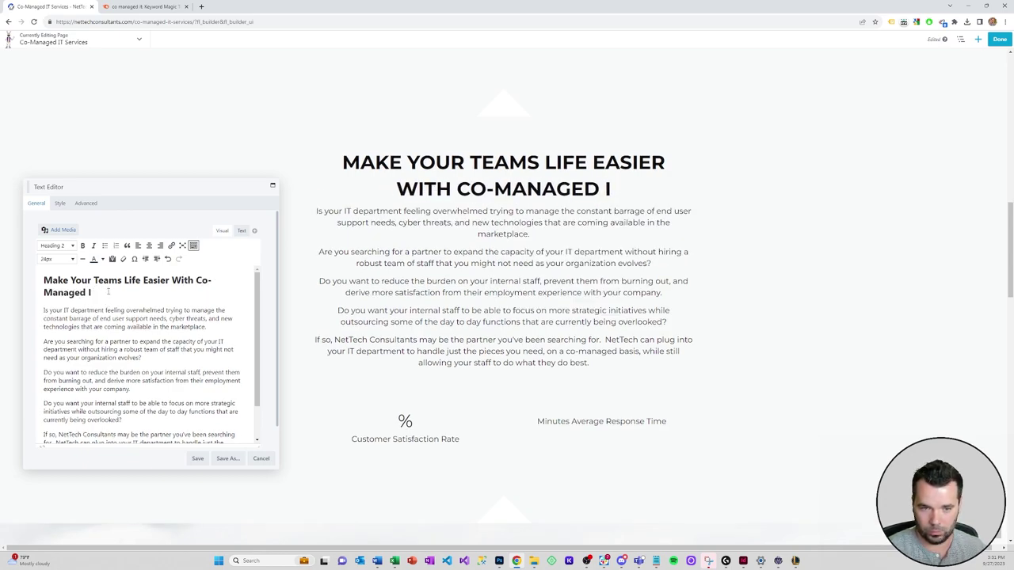
{"action": "type", "text": "Service"}
{"action": "type", "text": "s Fr"}
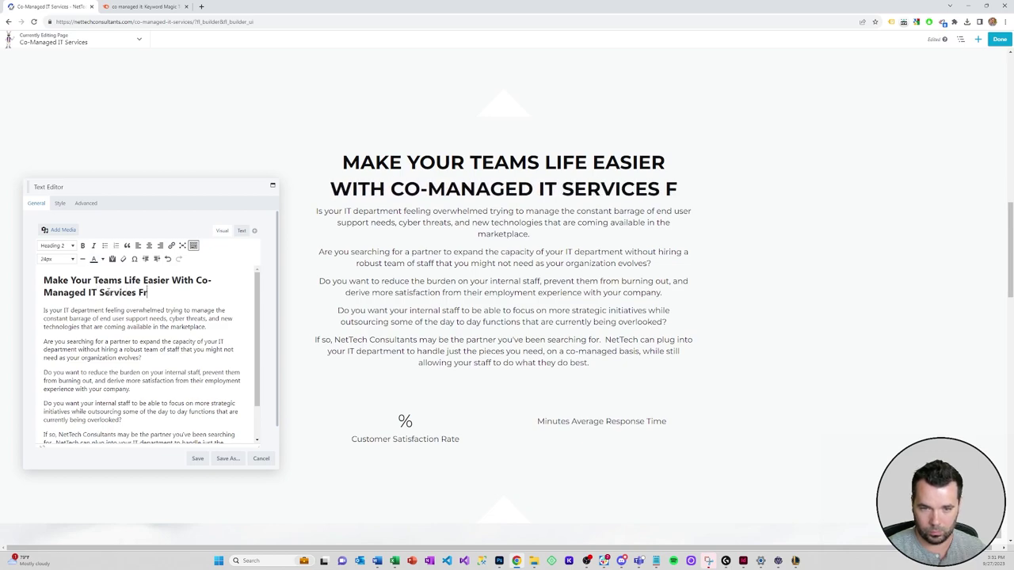
{"action": "type", "text": "om NetTech Consultants"}
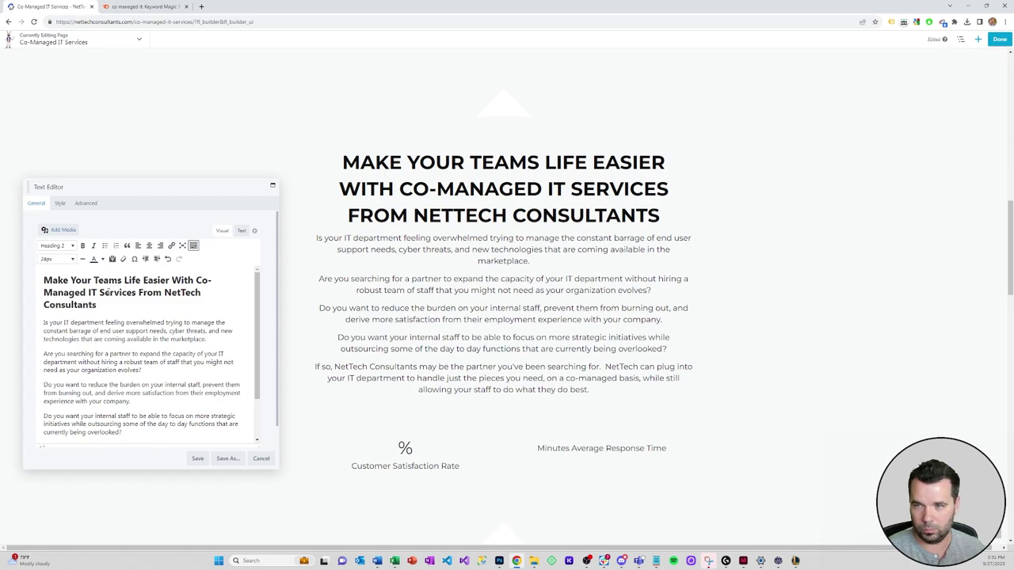
{"action": "scroll", "coordinate": [352, 297], "scroll_direction": "down", "scroll_amount": 2}
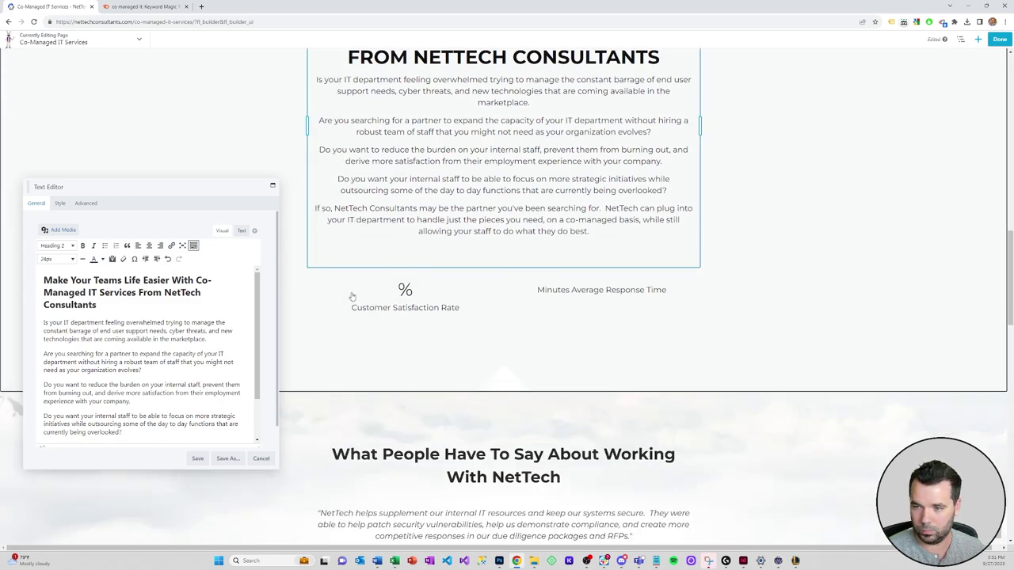
{"action": "scroll", "coordinate": [353, 297], "scroll_direction": "down", "scroll_amount": 2}
{"action": "scroll", "coordinate": [353, 348], "scroll_direction": "up", "scroll_amount": 3}
{"action": "left_click", "coordinate": [198, 460]}
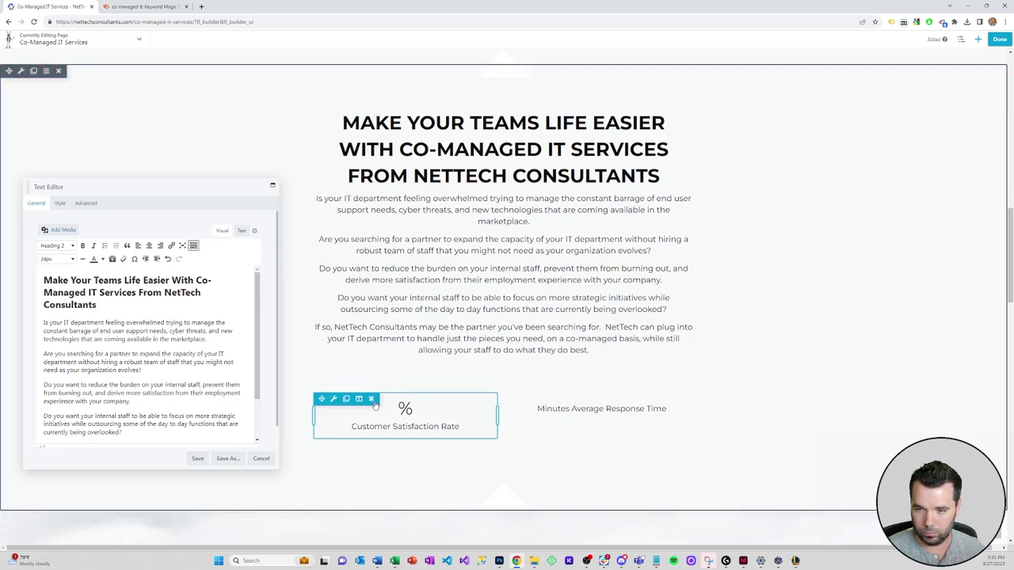
{"action": "left_click", "coordinate": [371, 398]}
{"action": "left_click", "coordinate": [575, 67]}
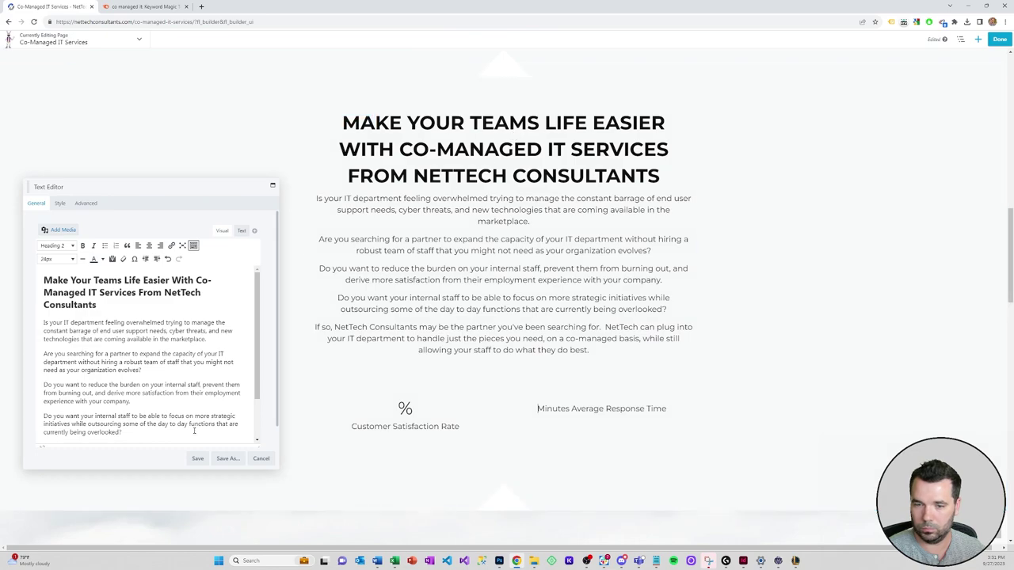
{"action": "left_click", "coordinate": [197, 458]}
Delete the Customer Satisfaction Rate and Minutes Average Response Time modules from the duplicated row, along with their emptied column.
{"action": "left_click", "coordinate": [371, 399]}
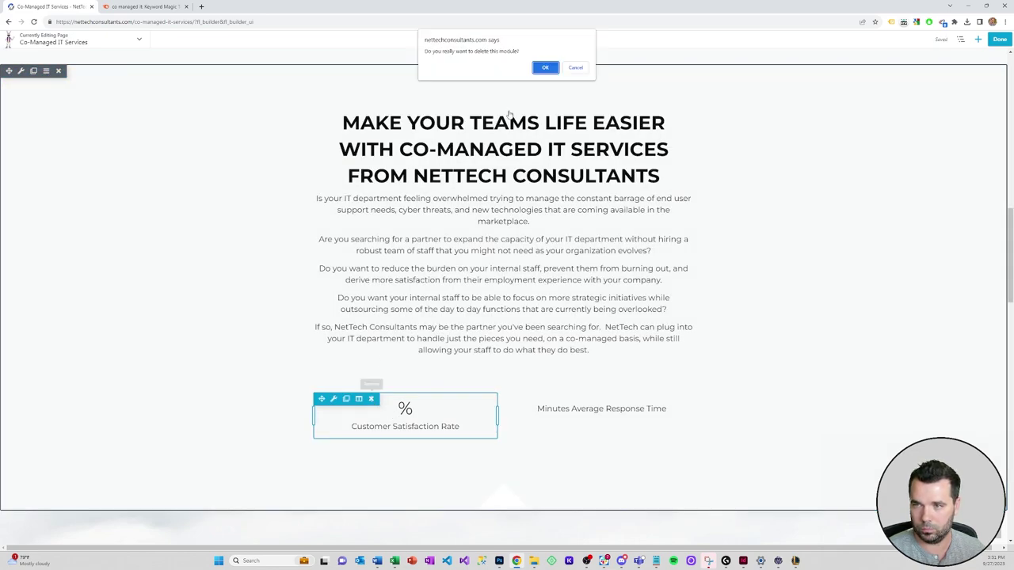
{"action": "left_click", "coordinate": [546, 70]}
{"action": "left_click", "coordinate": [352, 392]}
{"action": "left_click", "coordinate": [370, 400]}
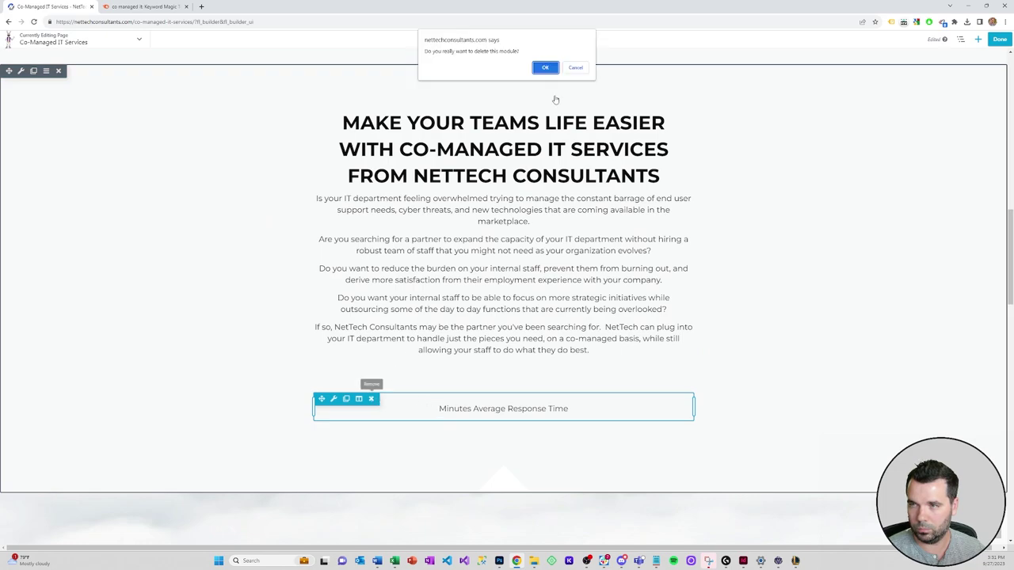
{"action": "key", "text": "Return"}
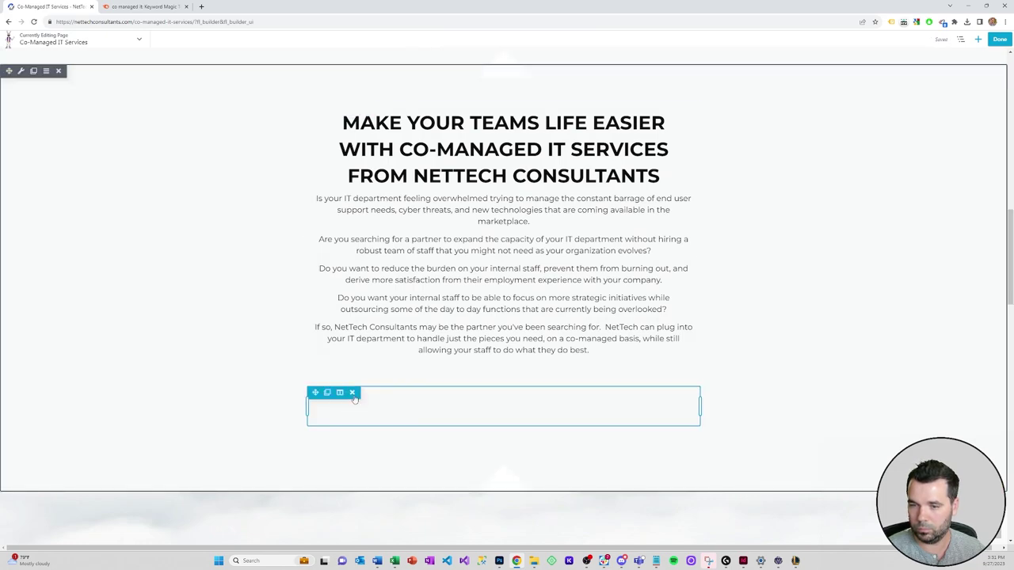
{"action": "left_click", "coordinate": [353, 392]}
Delete all body paragraphs under the "Make Your Teams Life Easier" heading and save the text module.
{"action": "left_click", "coordinate": [464, 215]}
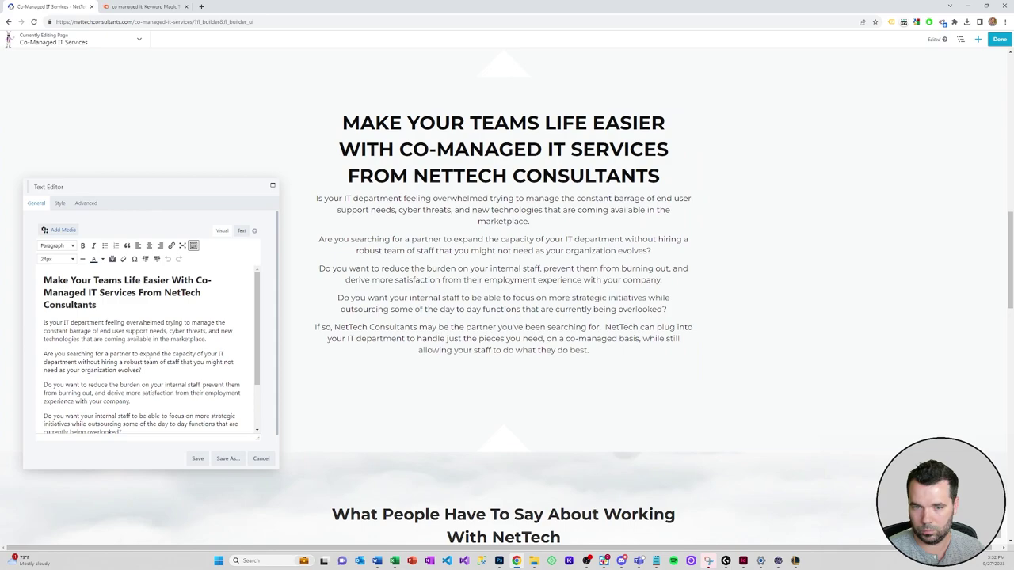
{"action": "scroll", "coordinate": [138, 394], "scroll_direction": "down", "scroll_amount": 2}
{"action": "left_click_drag", "start_coordinate": [126, 409], "coordinate": [40, 315]}
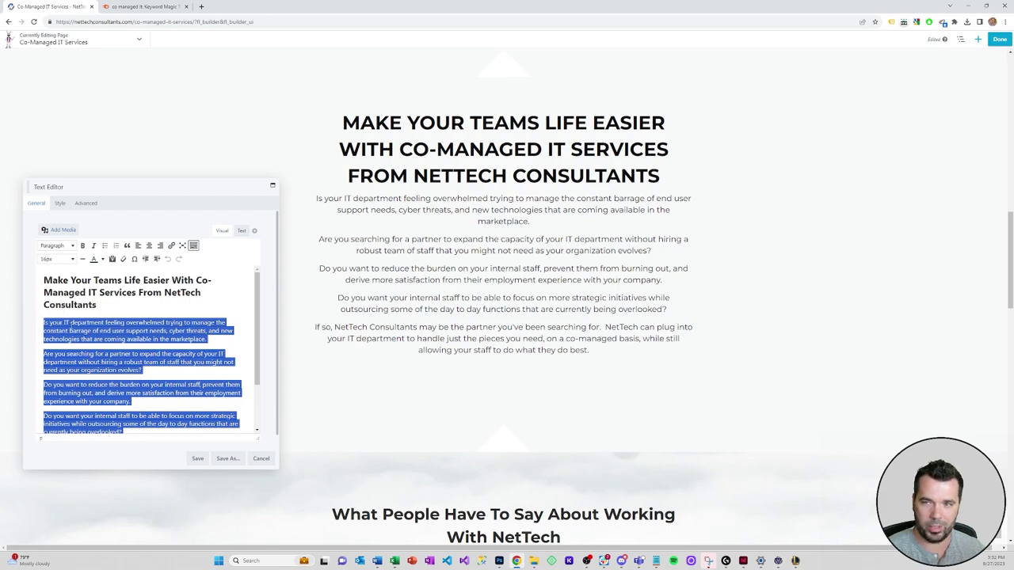
{"action": "key", "text": "BackSpace"}
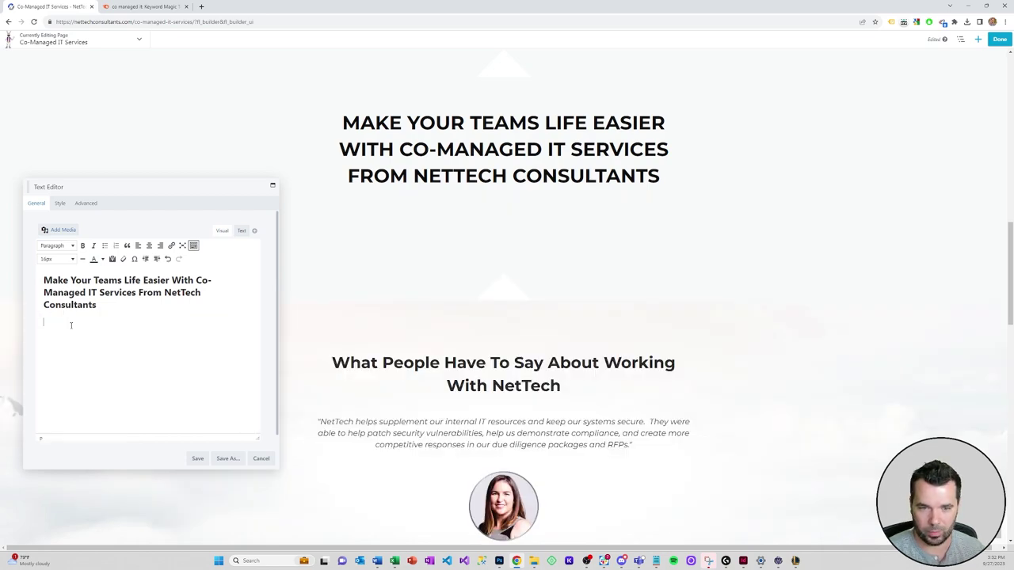
{"action": "left_click", "coordinate": [197, 459]}
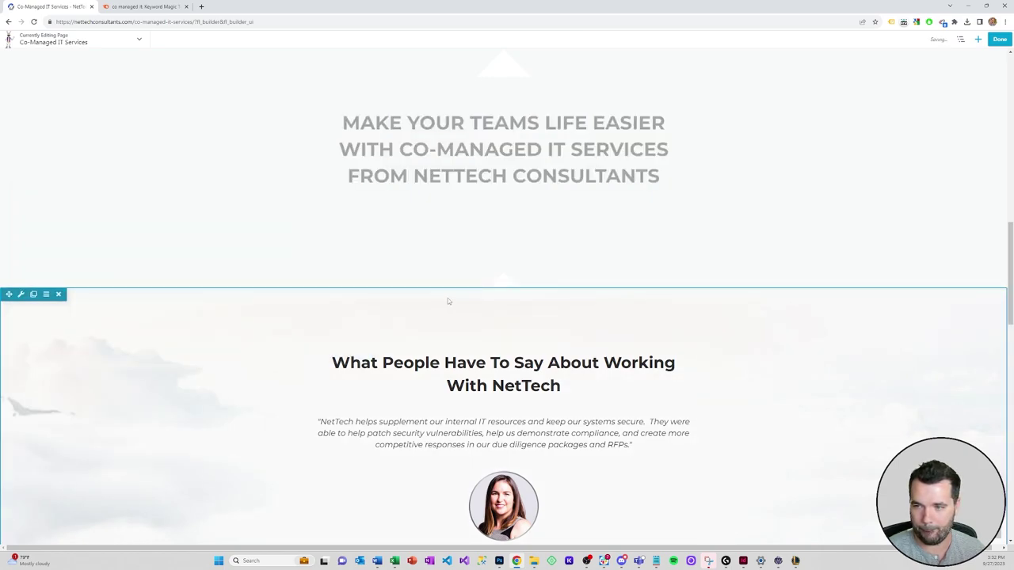
Set the bottom shape of the "Make Your Teams Life Easier" row to None and save the row.
{"action": "scroll", "coordinate": [192, 208], "scroll_direction": "up", "scroll_amount": 1}
{"action": "left_click", "coordinate": [33, 163]}
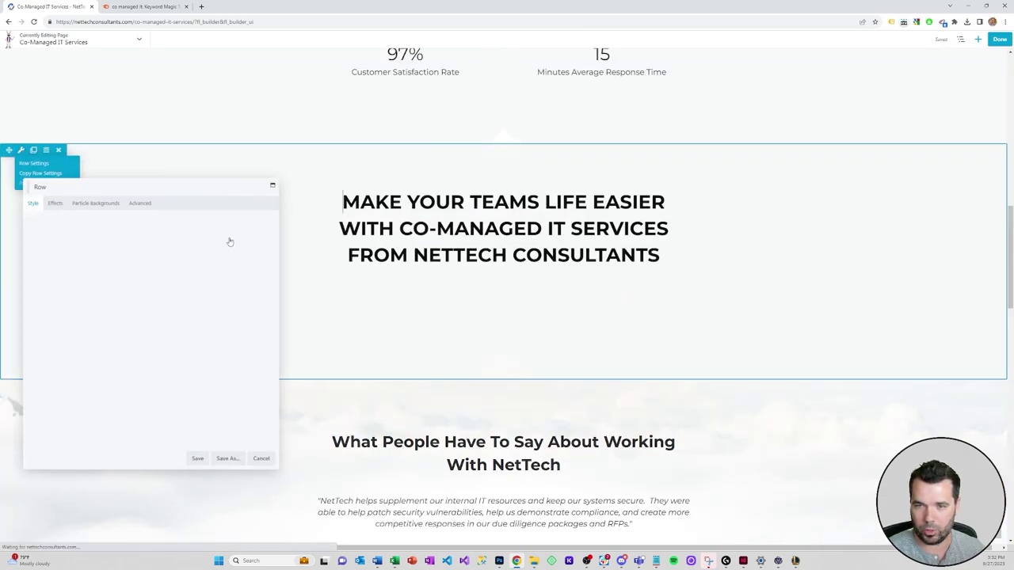
{"action": "scroll", "coordinate": [191, 338], "scroll_direction": "down", "scroll_amount": 1}
{"action": "scroll", "coordinate": [183, 337], "scroll_direction": "down", "scroll_amount": 3}
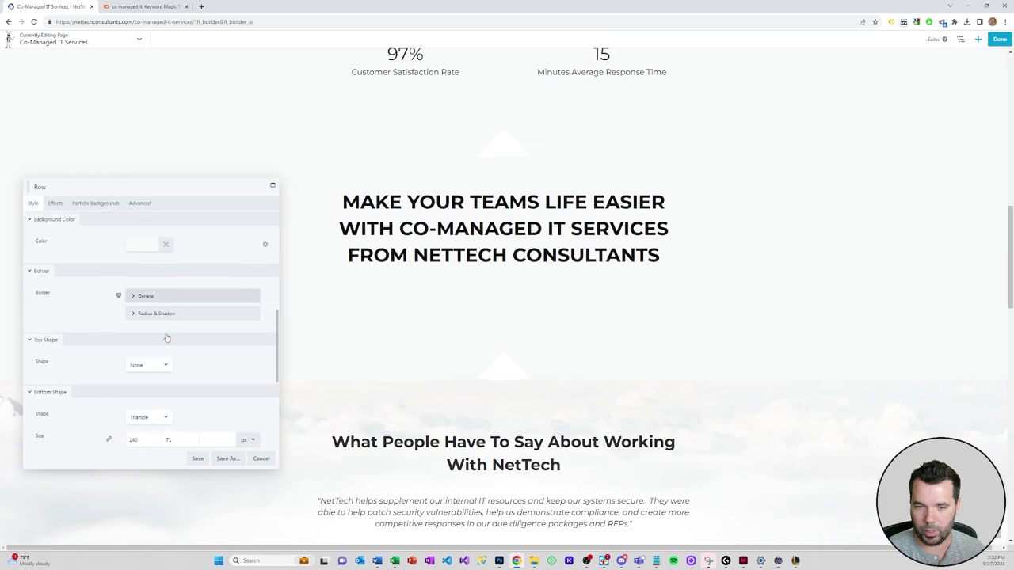
{"action": "scroll", "coordinate": [145, 362], "scroll_direction": "down", "scroll_amount": 1}
{"action": "left_click", "coordinate": [146, 378]}
{"action": "left_click", "coordinate": [136, 388]}
{"action": "left_click", "coordinate": [197, 458]}
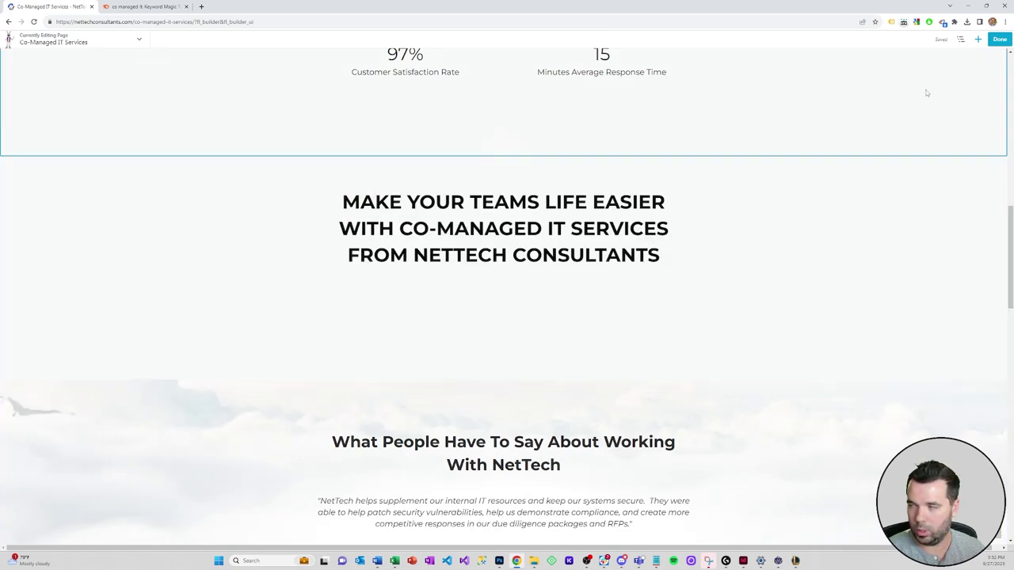
Add a Photo module below the heading, search the media library for "tag" and insert the first round NetTech "N" logo.
{"action": "left_click", "coordinate": [977, 39]}
{"action": "left_click_drag", "start_coordinate": [887, 168], "coordinate": [499, 363]}
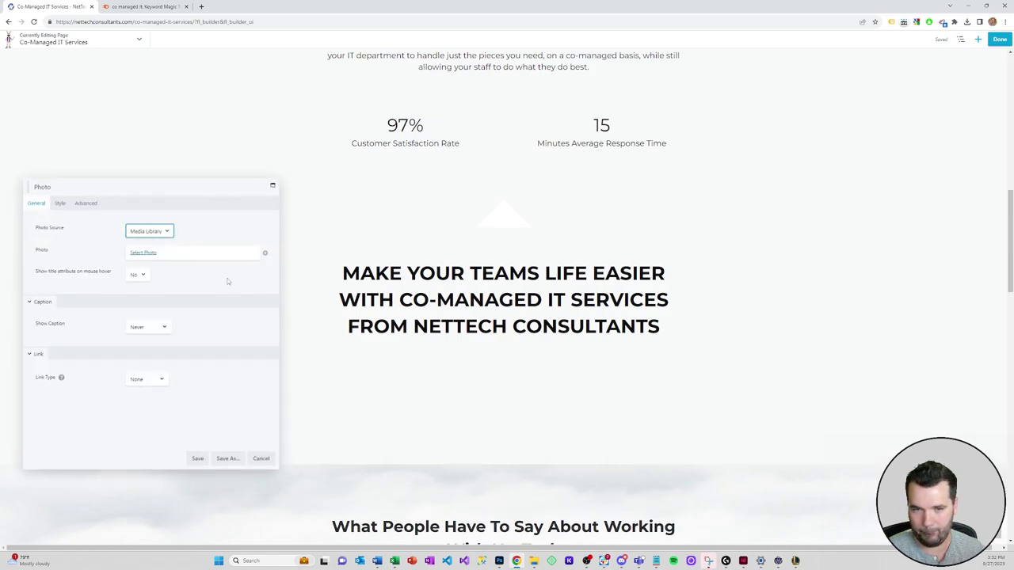
{"action": "left_click", "coordinate": [146, 253]}
{"action": "left_click", "coordinate": [846, 93]}
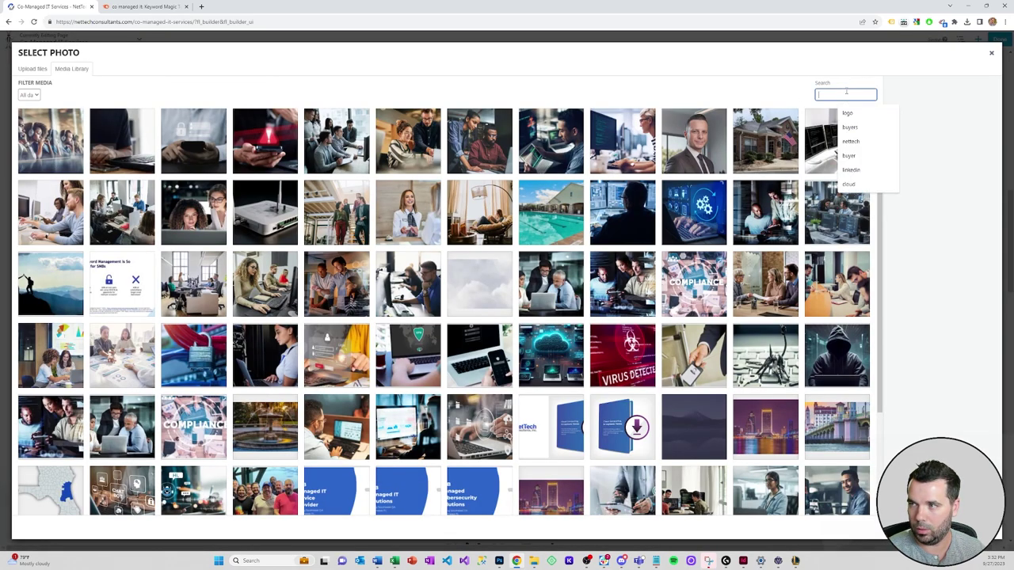
{"action": "type", "text": "logo"}
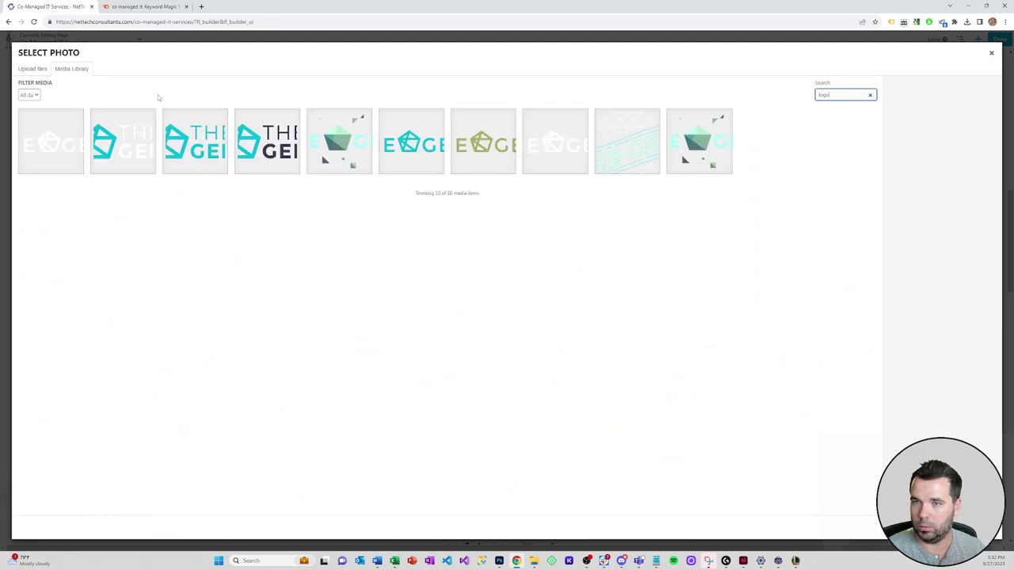
{"action": "left_click_drag", "start_coordinate": [833, 95], "coordinate": [751, 101]}
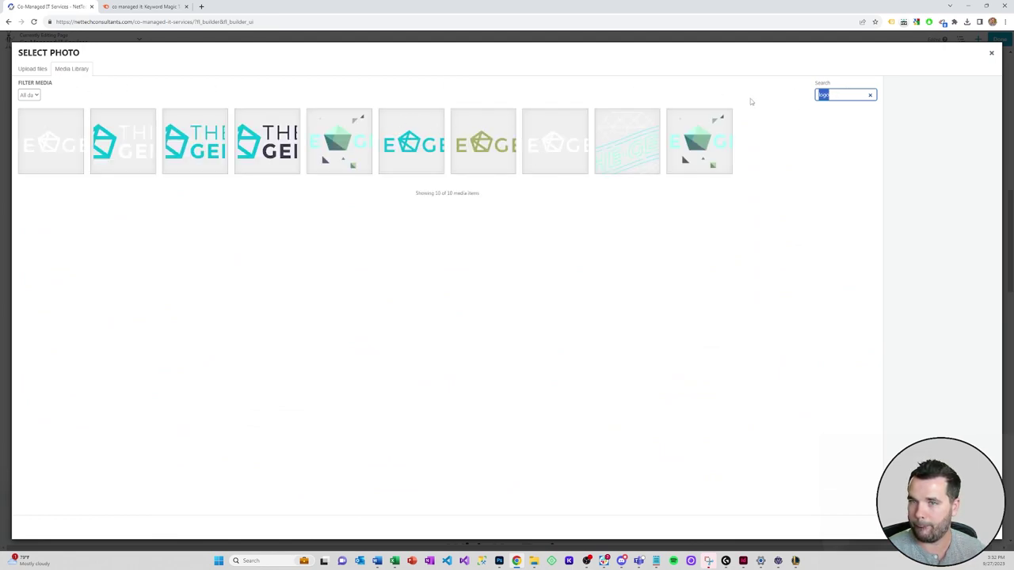
{"action": "type", "text": "tag"}
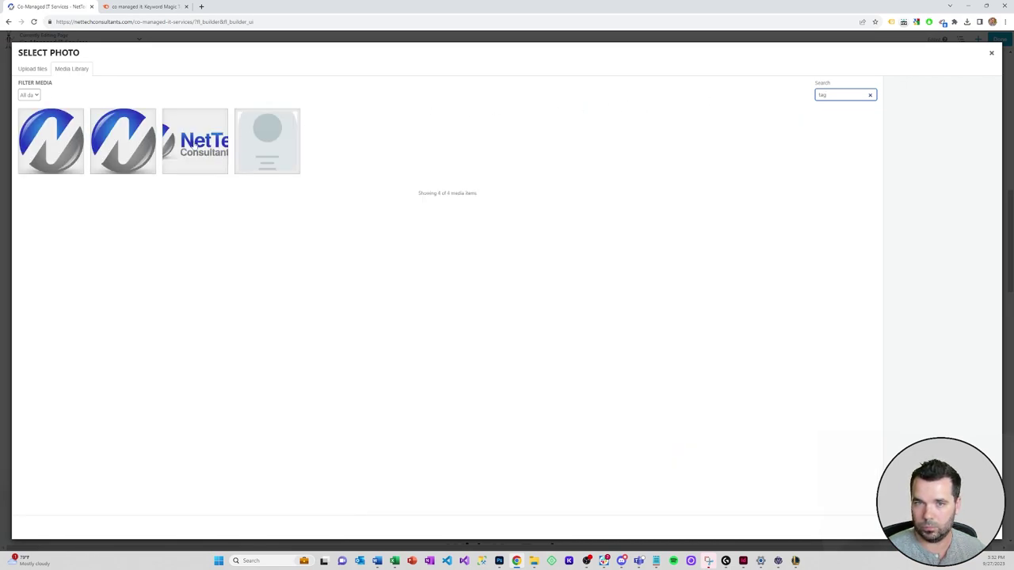
{"action": "left_click", "coordinate": [71, 156]}
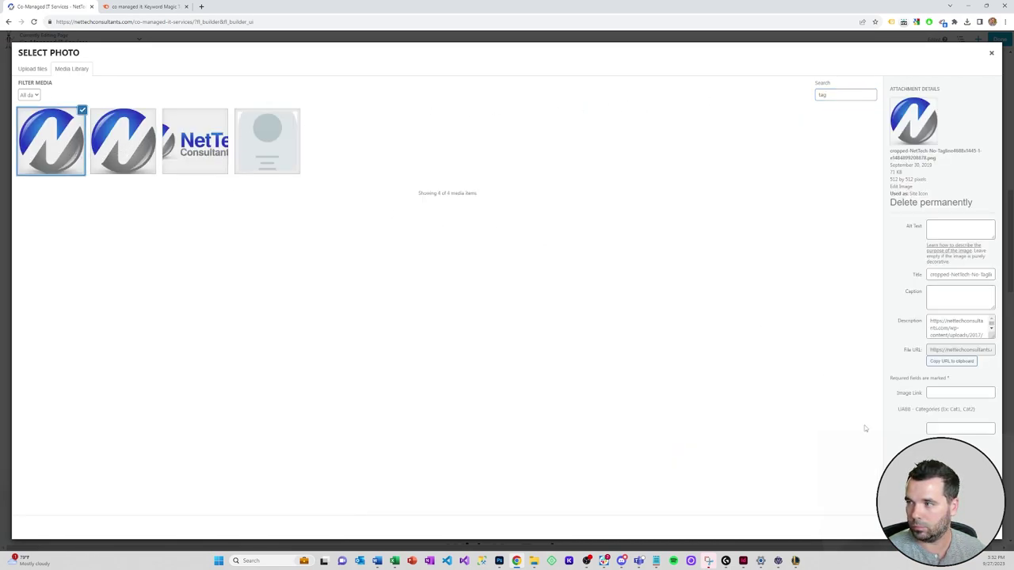
{"action": "left_click", "coordinate": [962, 529]}
Set the logo photo's size to Medium - 300 x 300 and its width to 150 px, and save the module.
{"action": "scroll", "coordinate": [471, 358], "scroll_direction": "down", "scroll_amount": 1}
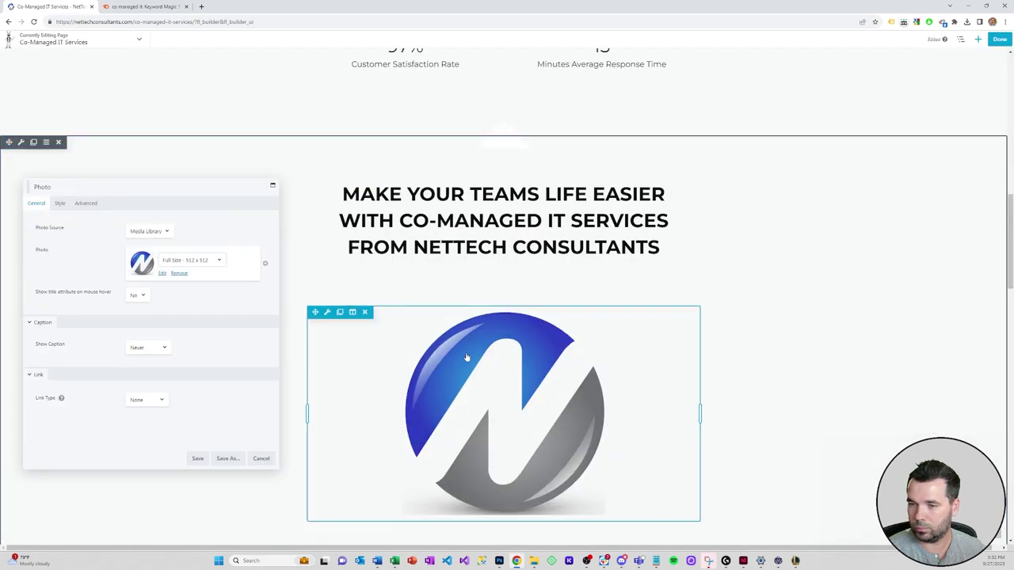
{"action": "left_click", "coordinate": [162, 260]}
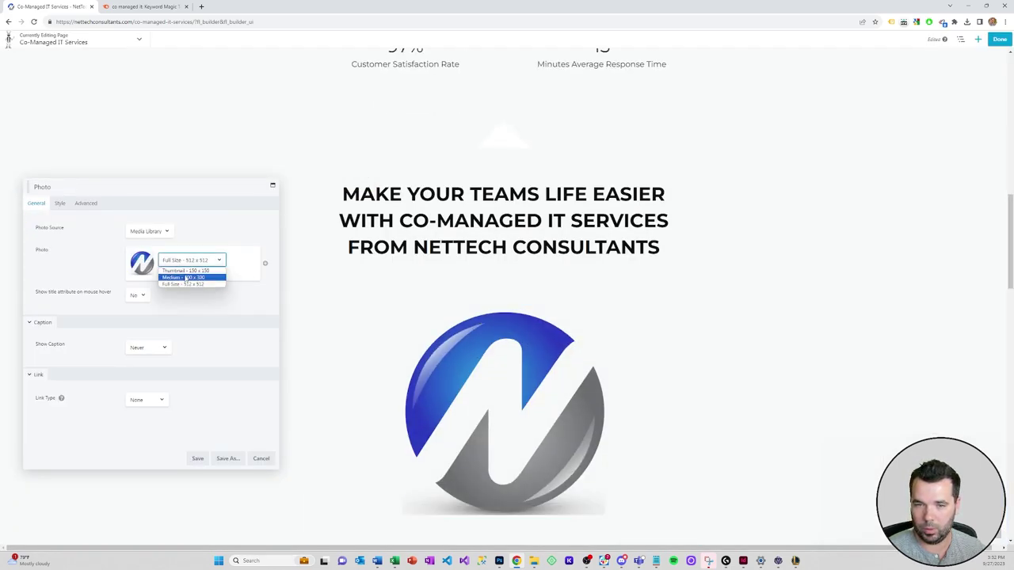
{"action": "left_click", "coordinate": [184, 278]}
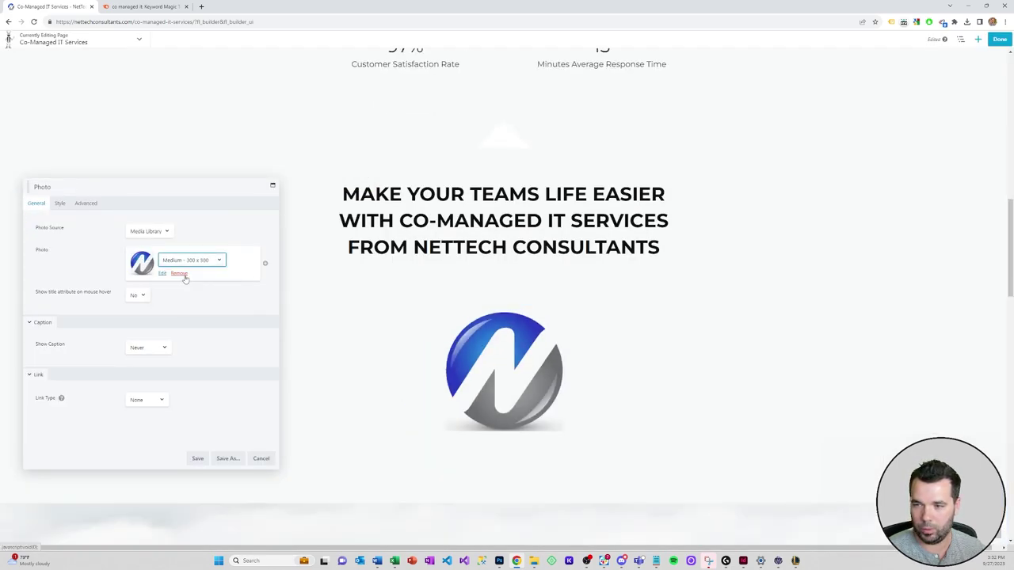
{"action": "left_click", "coordinate": [60, 203]}
{"action": "left_click", "coordinate": [133, 252]}
{"action": "type", "text": "200"}
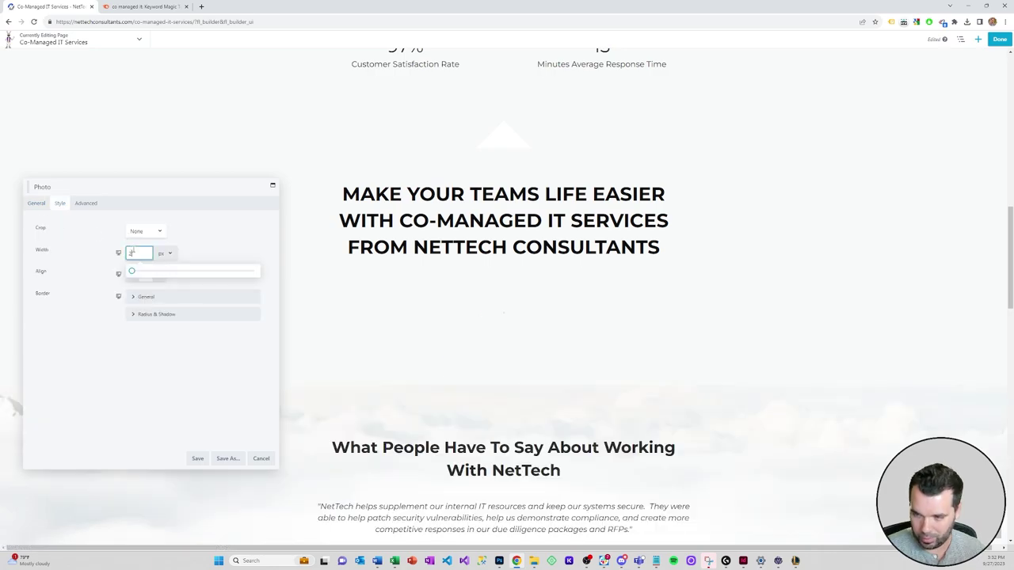
{"action": "key", "text": "BackSpace"}
{"action": "key", "text": "BackSpace"}
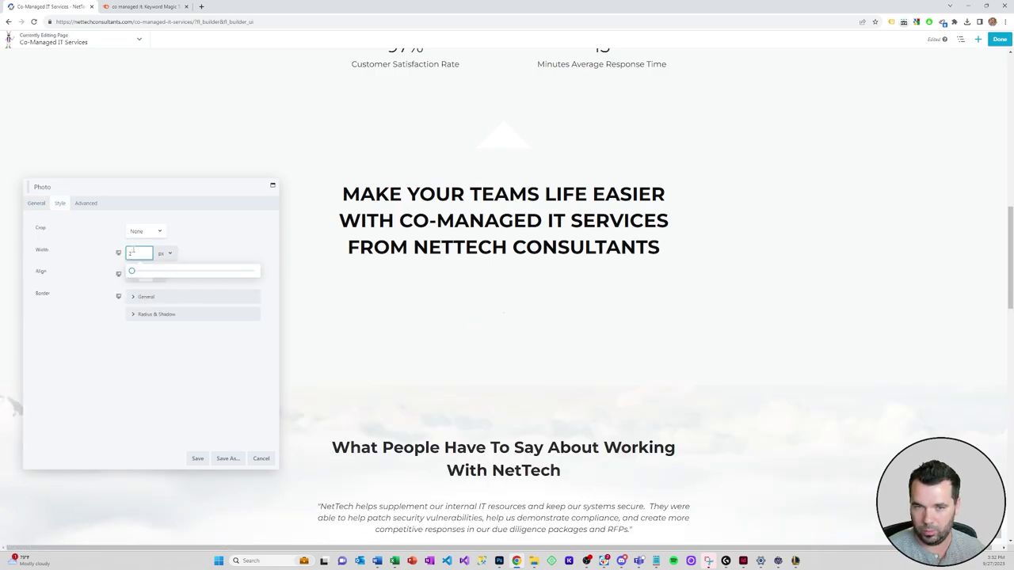
{"action": "key", "text": "BackSpace"}
{"action": "type", "text": "150"}
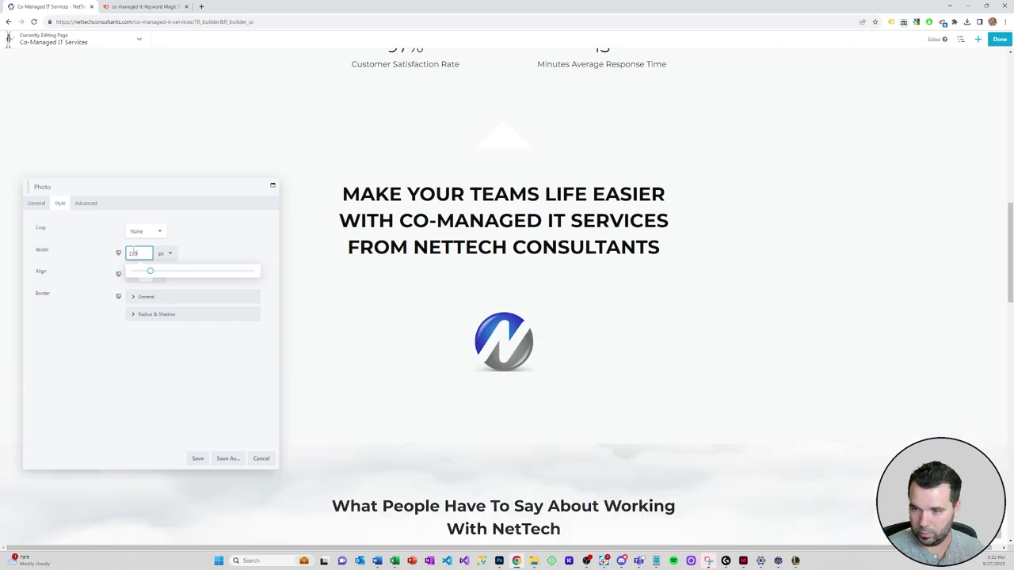
{"action": "left_click", "coordinate": [198, 458]}
Remove the empty paragraph after the "Make Your Teams Life Easier" heading and save the text module.
{"action": "left_click", "coordinate": [471, 253]}
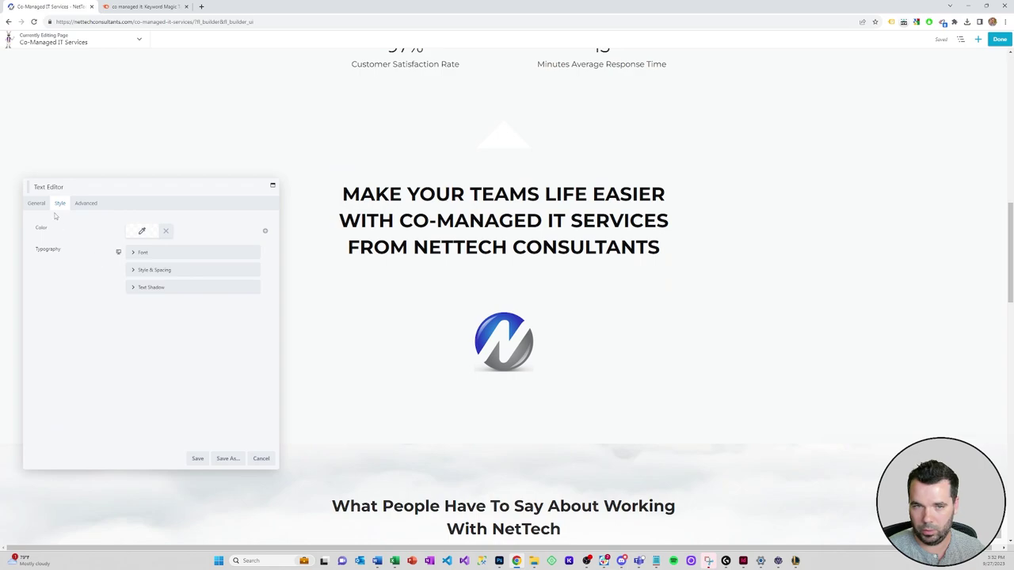
{"action": "left_click", "coordinate": [126, 307]}
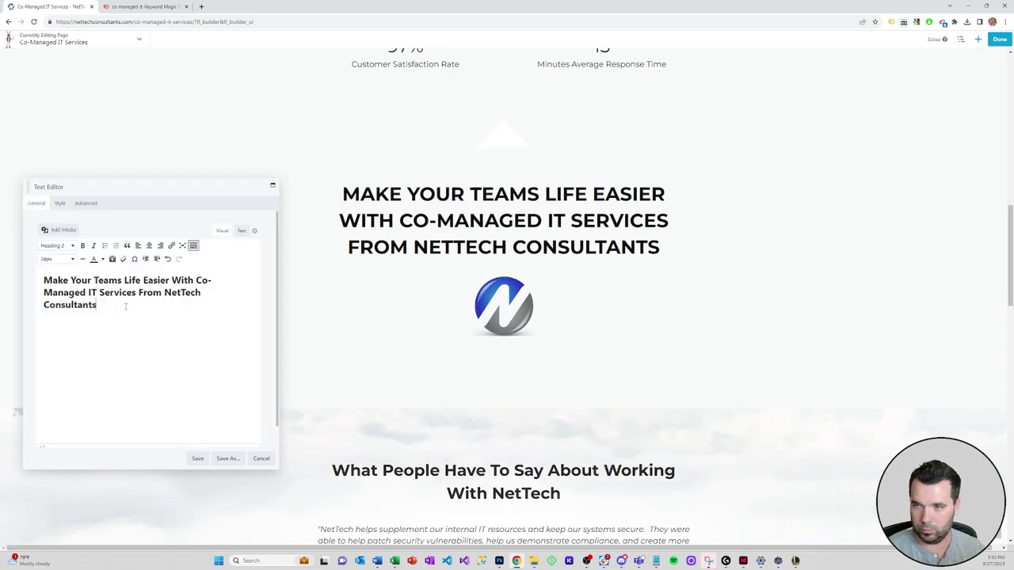
{"action": "left_click", "coordinate": [197, 458]}
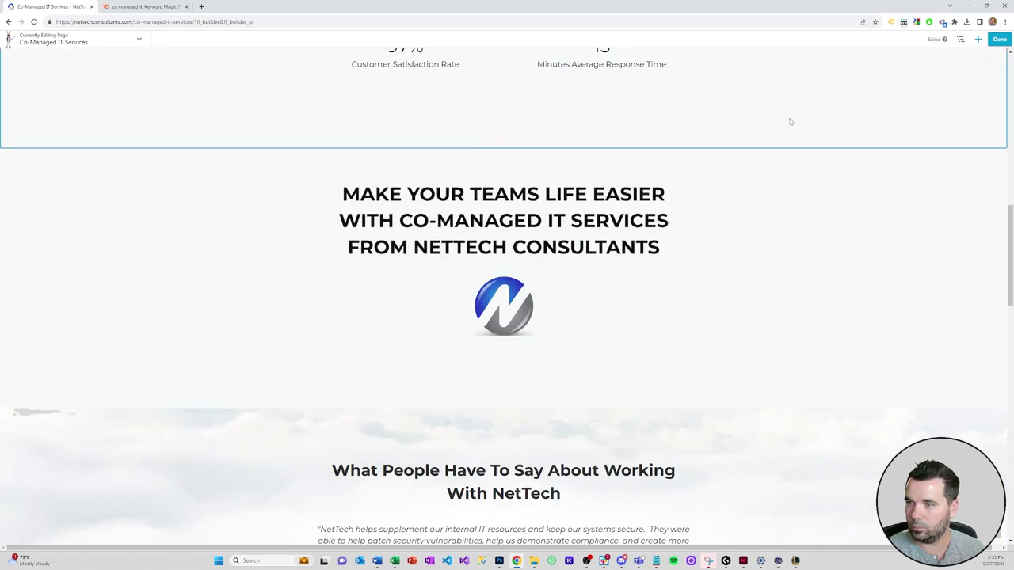
Duplicate the "Make Your Teams Life Easier" heading text module within its row.
{"action": "left_click", "coordinate": [340, 181]}
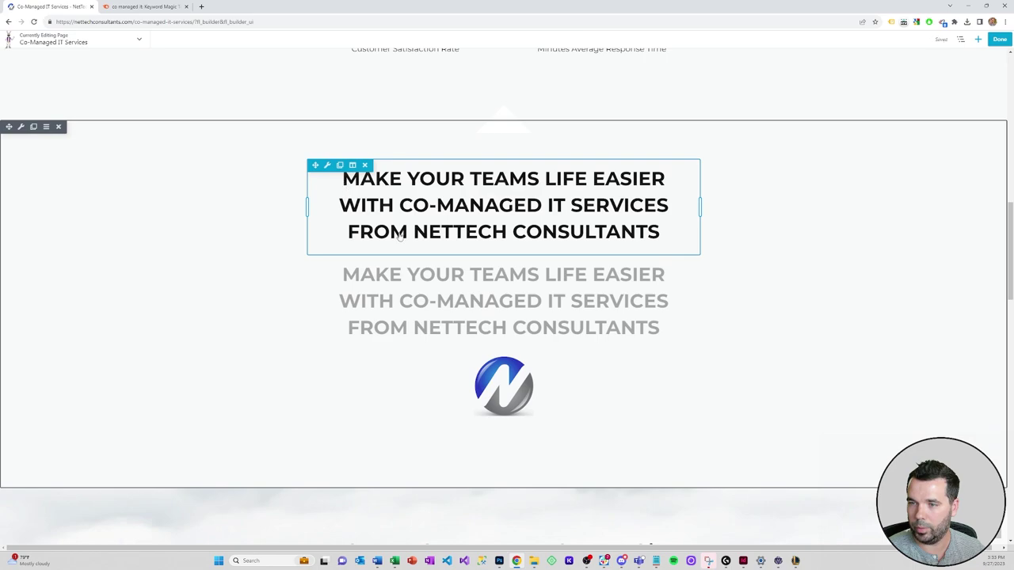
Move the duplicated "Make Your Teams Life Easier" text module below the NetTech logo and clear its text.
{"action": "left_click_drag", "start_coordinate": [315, 260], "coordinate": [363, 334]}
{"action": "left_click", "coordinate": [363, 333]}
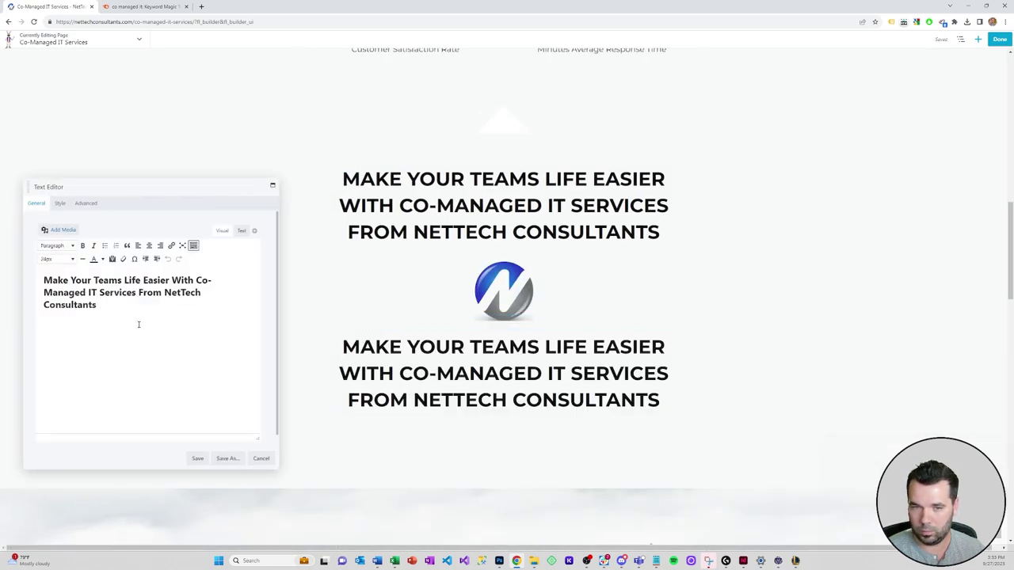
{"action": "left_click_drag", "start_coordinate": [128, 306], "coordinate": [33, 275]}
{"action": "key", "text": "BackSpace"}
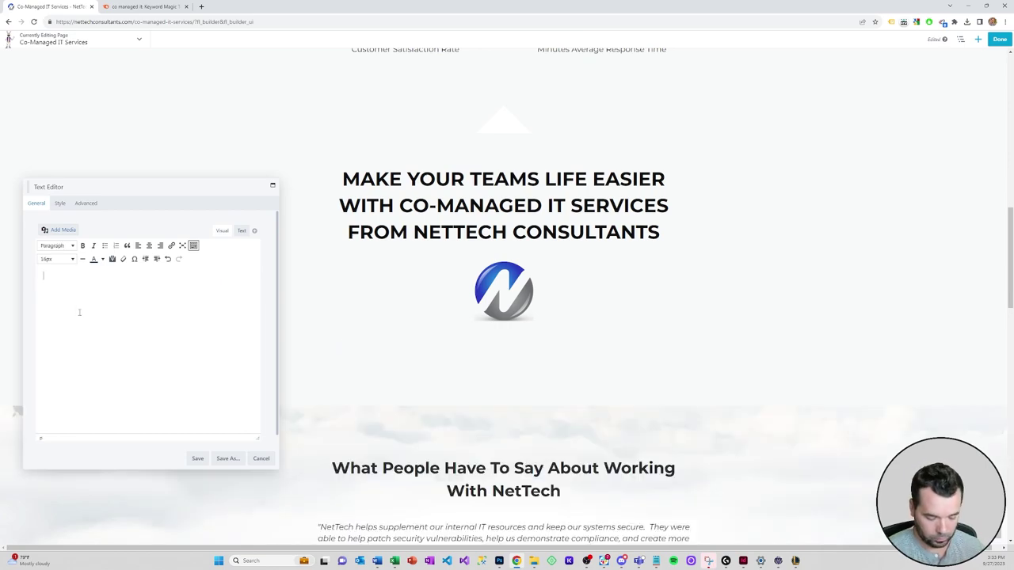
{"action": "type", "text": "Start"}
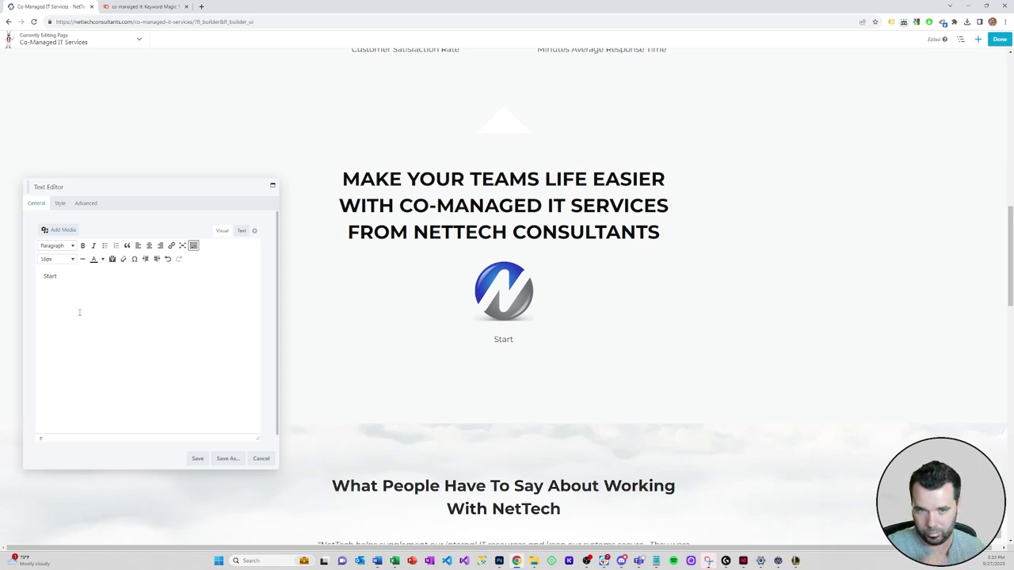
{"action": "key", "text": "BackSpace"}
{"action": "key", "text": "BackSpace"}
{"action": "key", "text": "BackSpace"}
{"action": "key", "text": "BackSpace"}
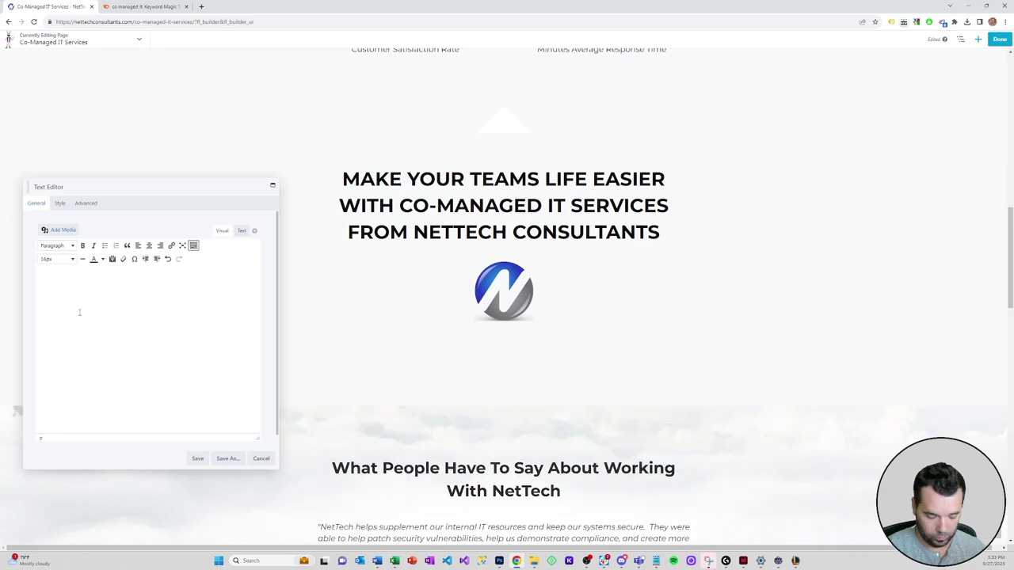
Write "NetTech Consultants has more than 25 years of history partnering with small and medium businesses to create sustainable business value." in the emptied text module.
{"action": "type", "text": "NetTech"}
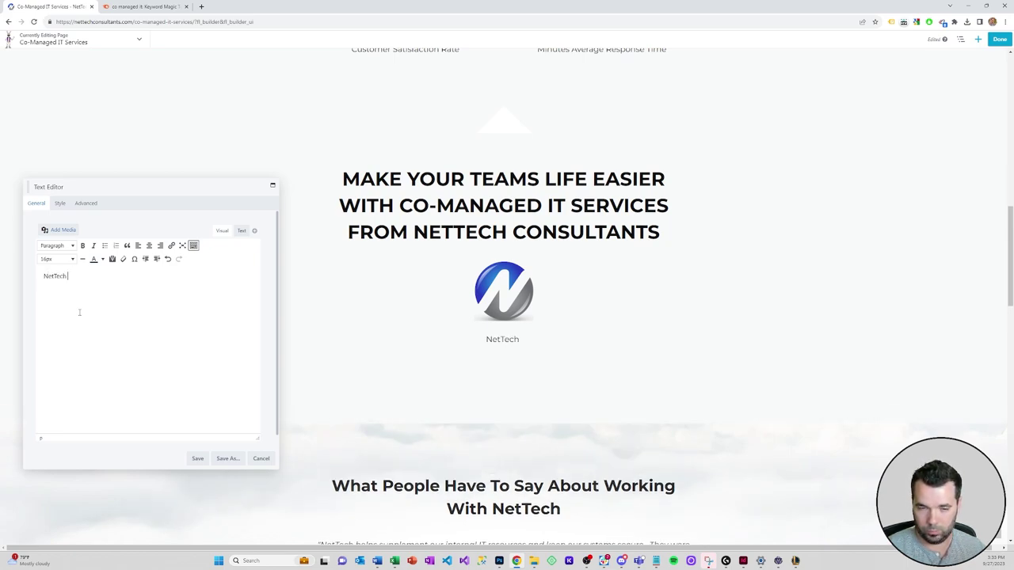
{"action": "type", "text": " Cons"}
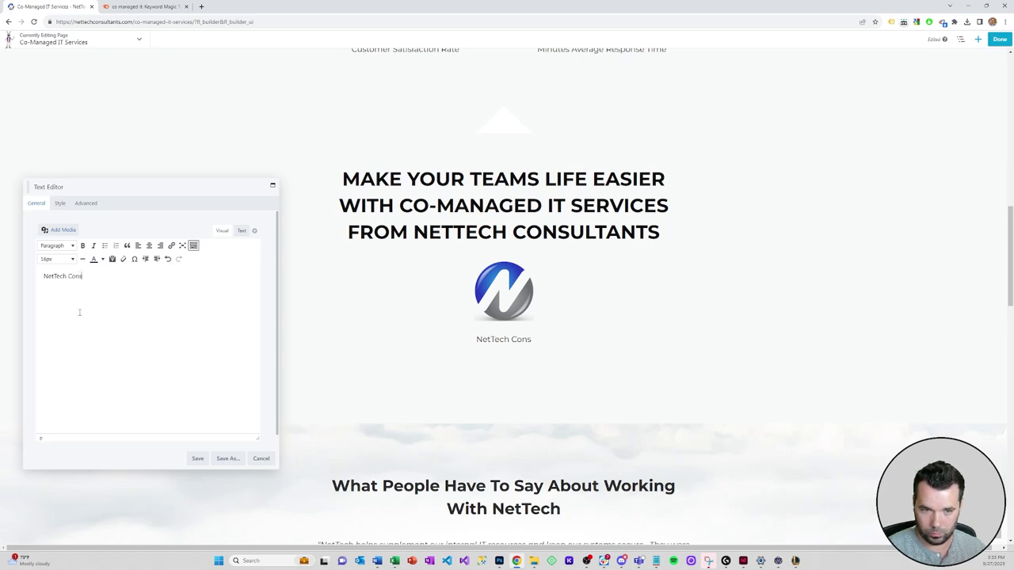
{"action": "type", "text": "ultants has more than 27"}
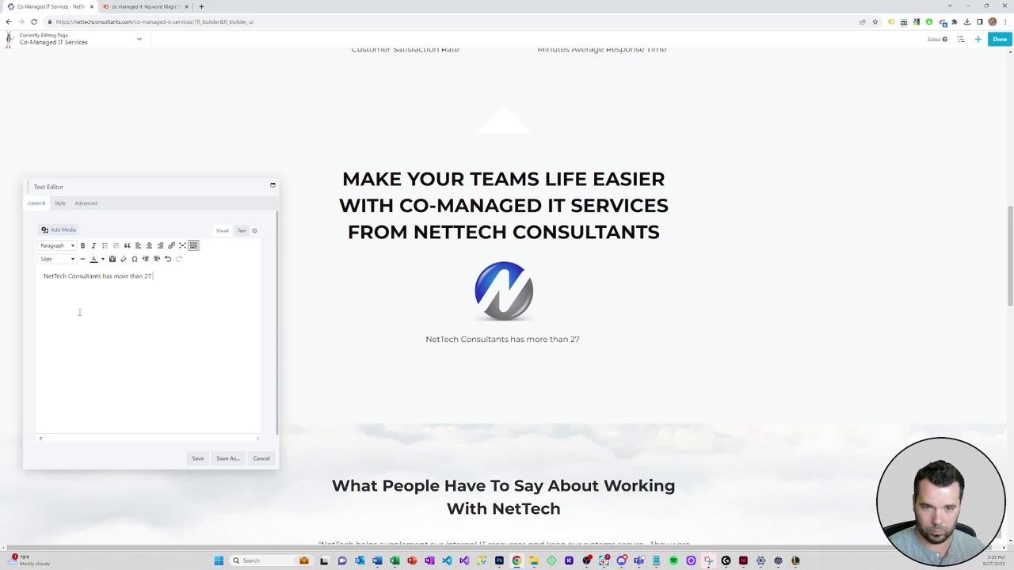
{"action": "key", "text": "BackSpace"}
{"action": "type", "text": "5 years of hist"}
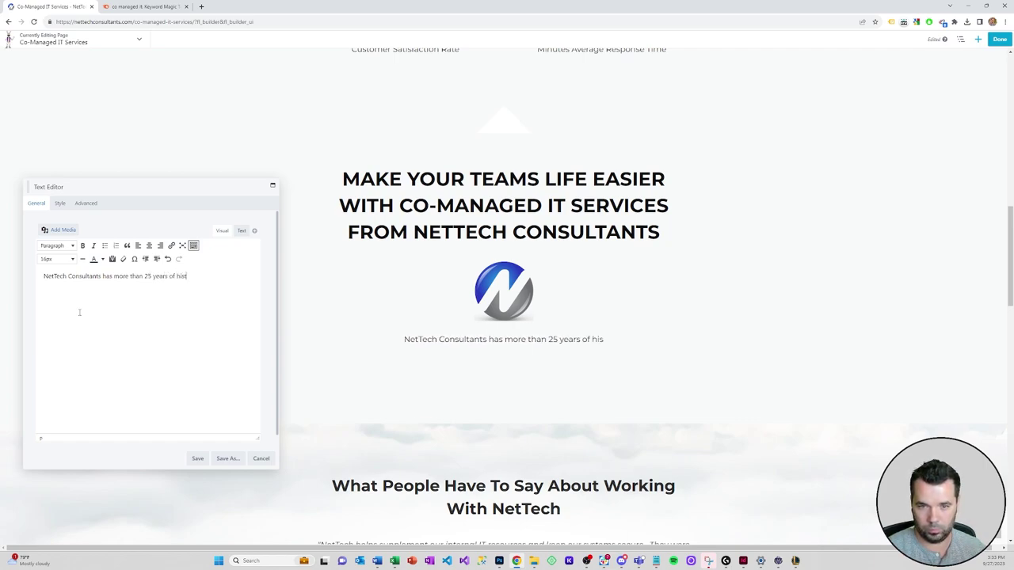
{"action": "type", "text": "ory partner"}
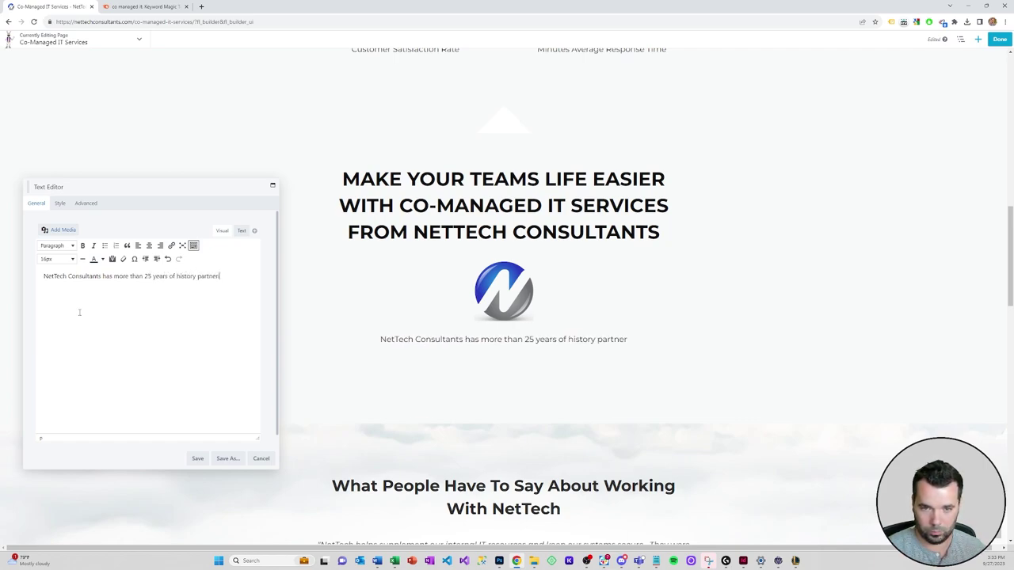
{"action": "type", "text": "ing with small and"}
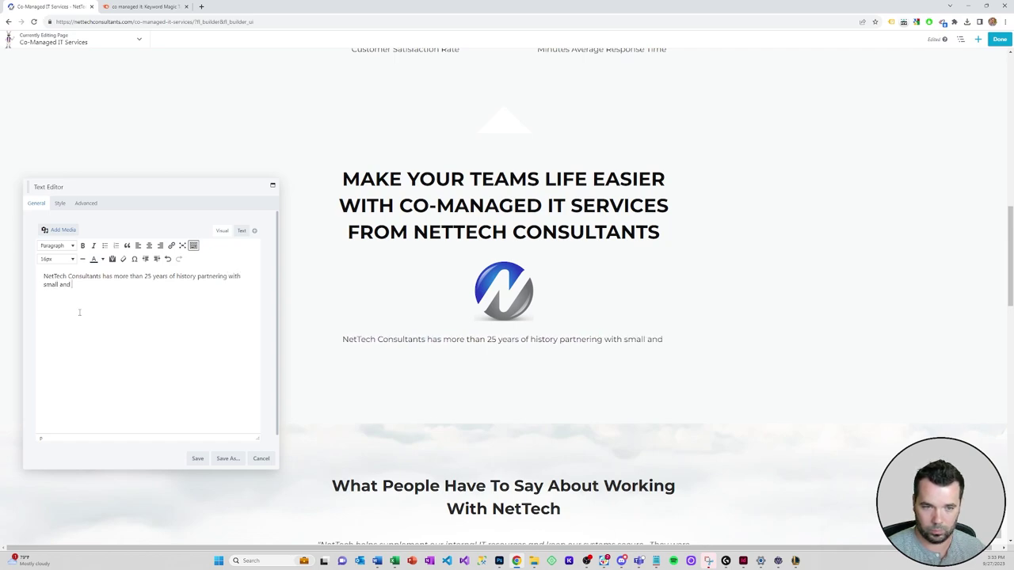
{"action": "type", "text": " medium businesses to create sustainable business value."}
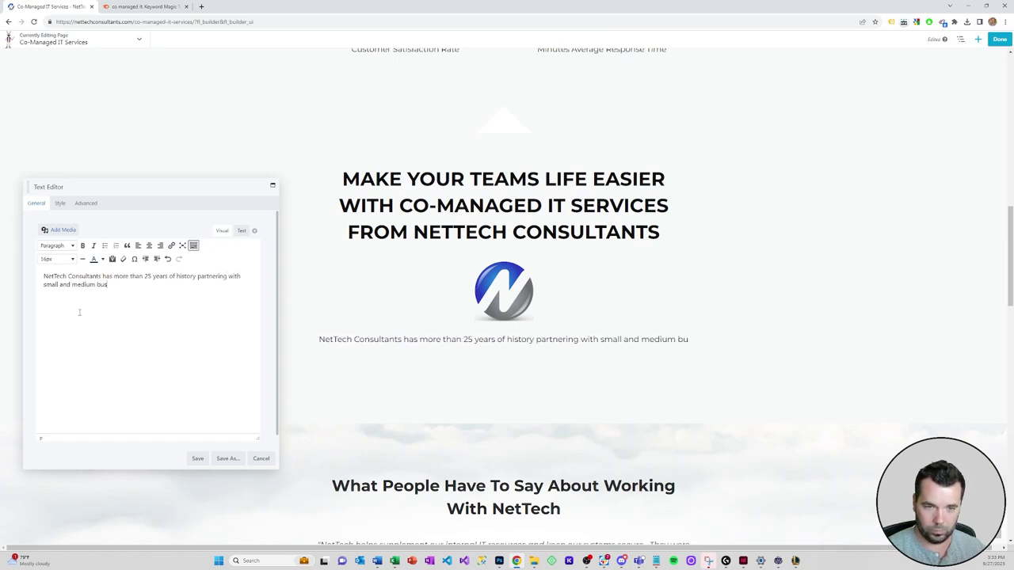
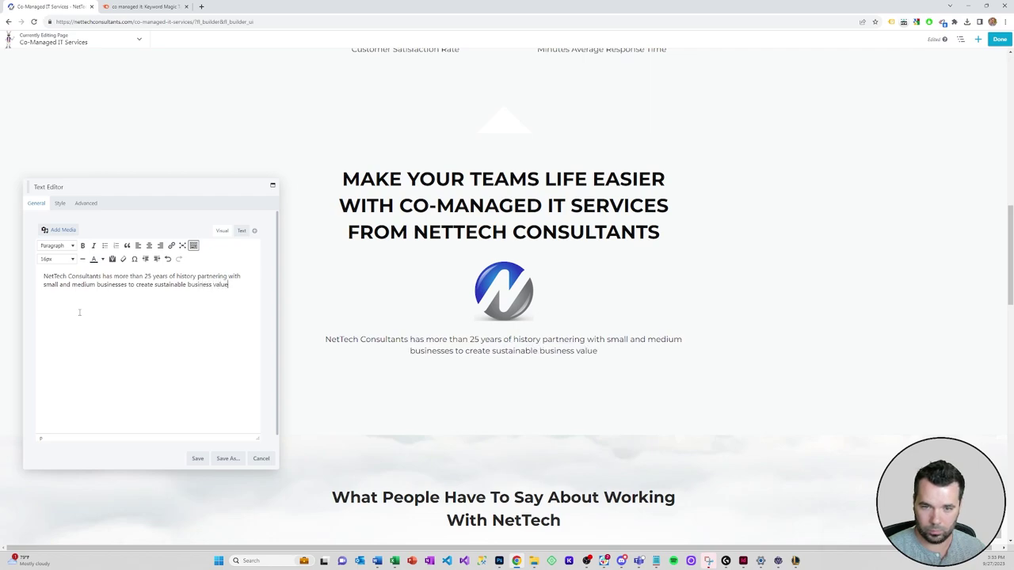
{"action": "key", "text": "BackSpace"}
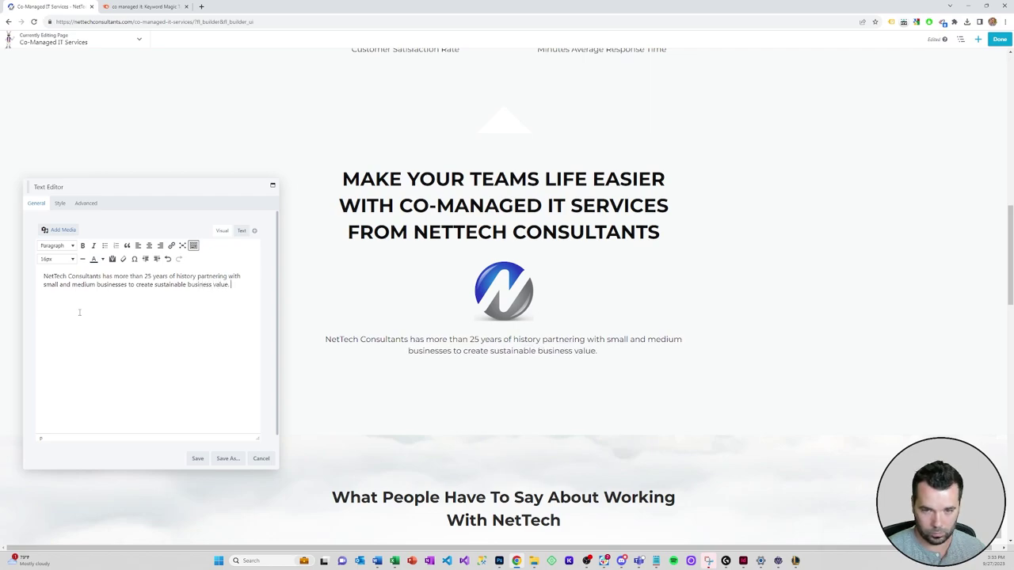
Continue the paragraph with "Make your team's life easier and expand your capabilities".
{"action": "type", "text": "Make yo"}
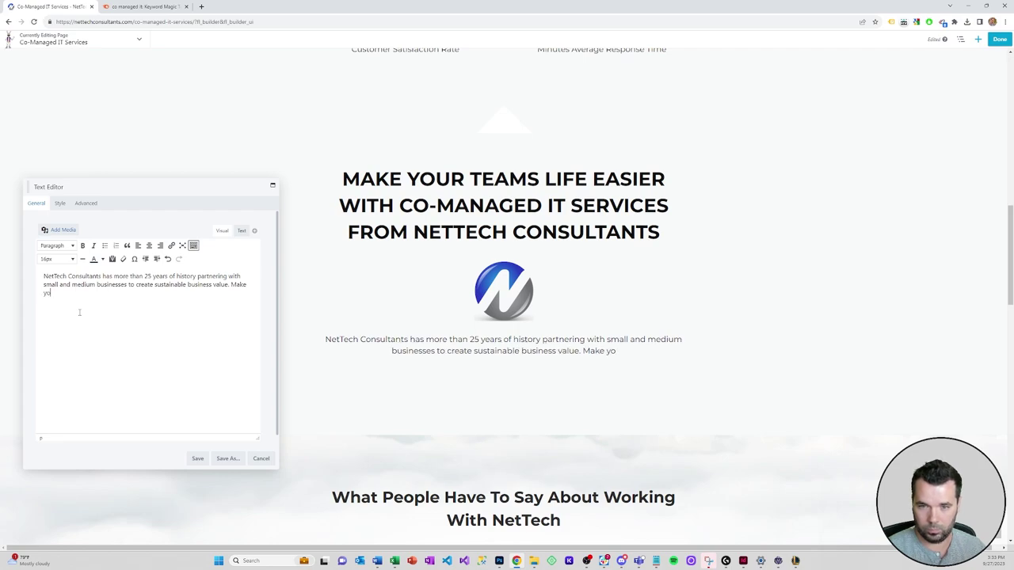
{"action": "type", "text": "ur team's life e"}
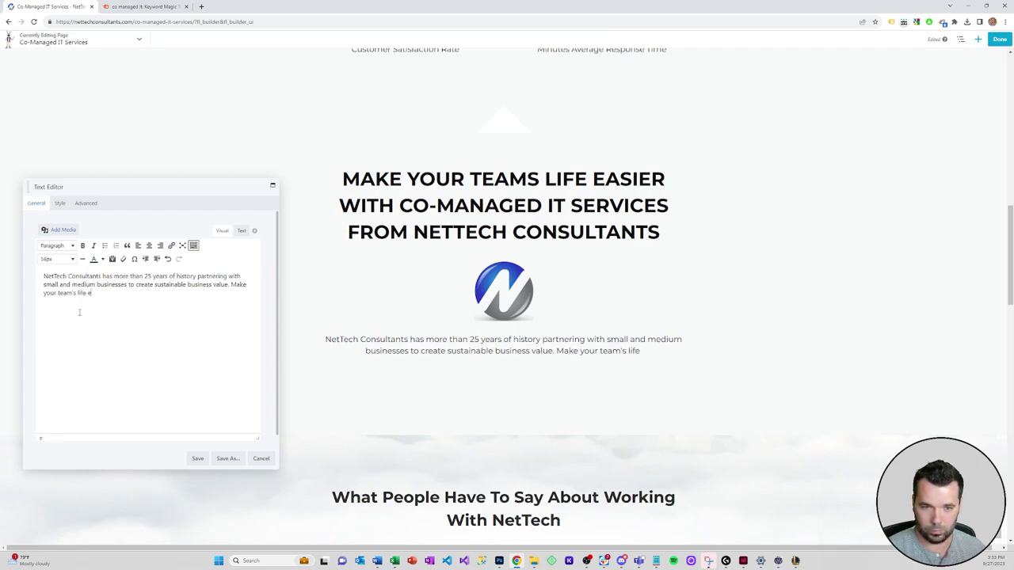
{"action": "type", "text": "asier and exp"}
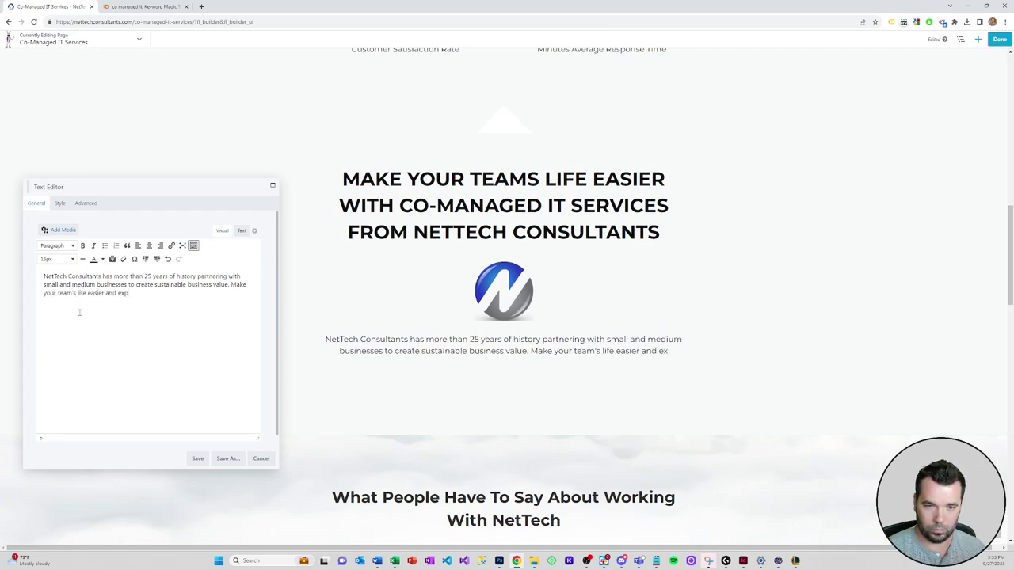
{"action": "type", "text": "and your"}
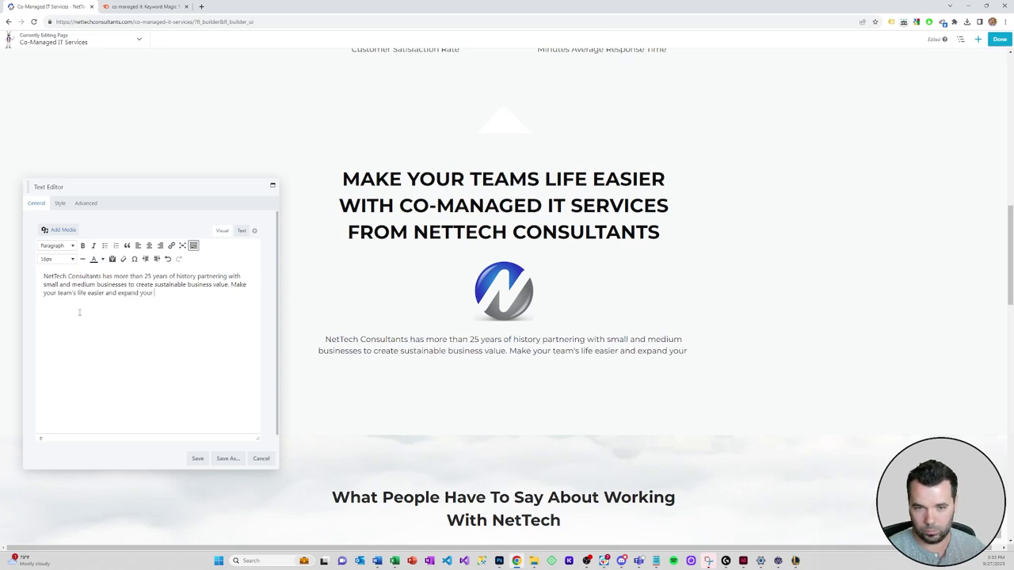
{"action": "type", "text": " capac"}
{"action": "key", "text": "BackSpace"}
{"action": "type", "text": "bil"}
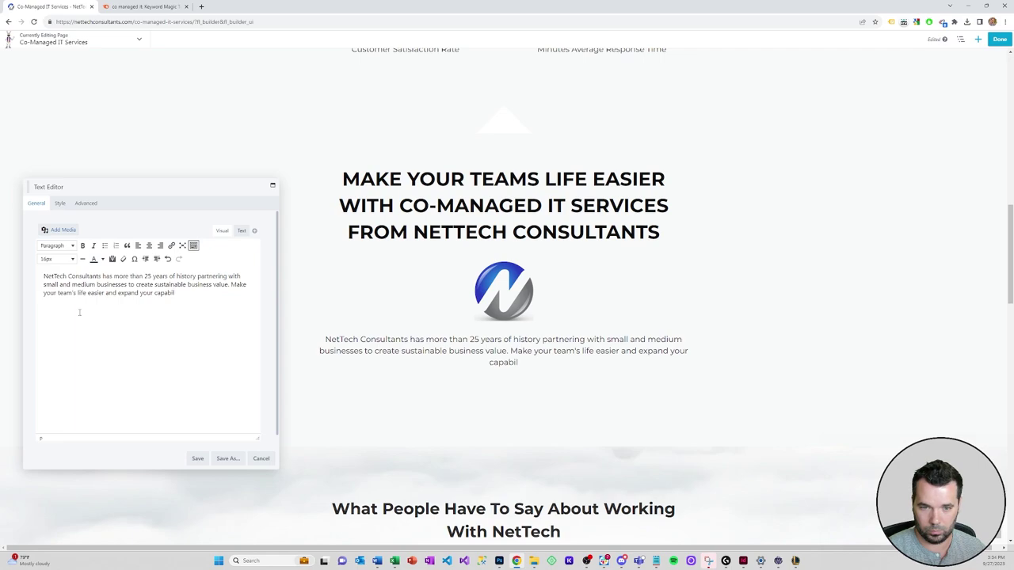
{"action": "type", "text": "ities"}
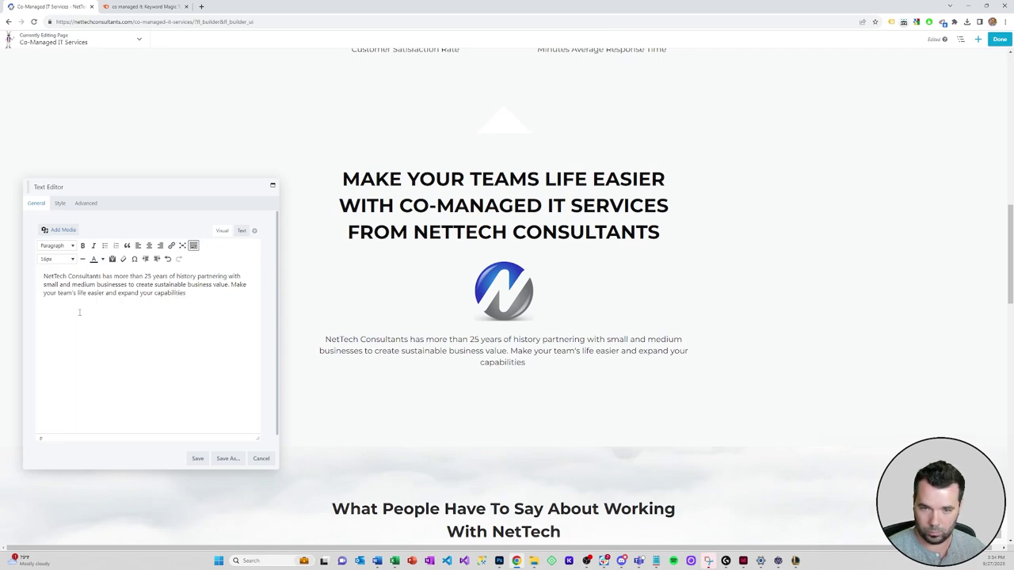
End that sentence with a period and close the paragraph with "Partner with NetTech consultants today.".
{"action": "type", "text": ". P"}
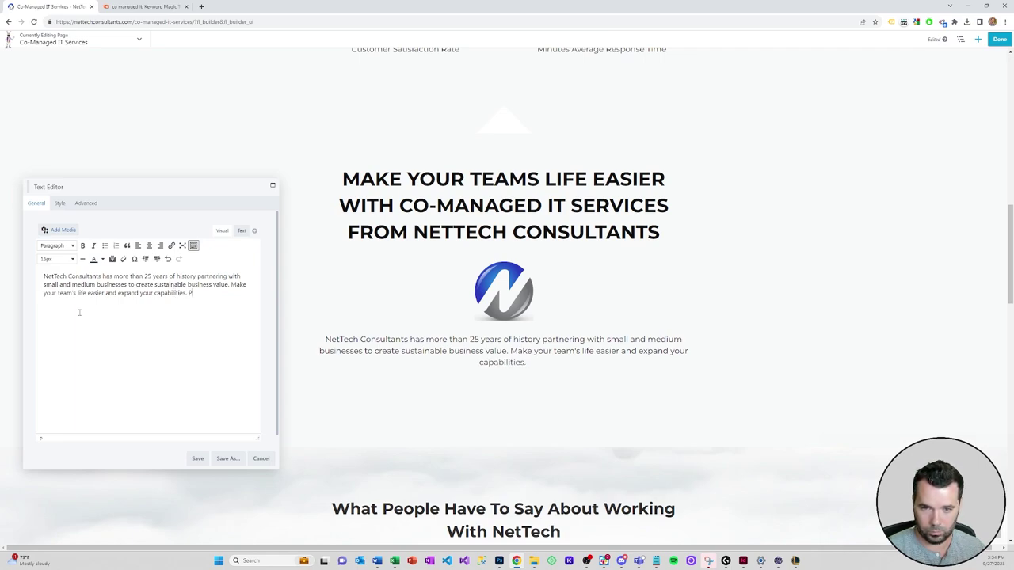
{"action": "type", "text": "a"}
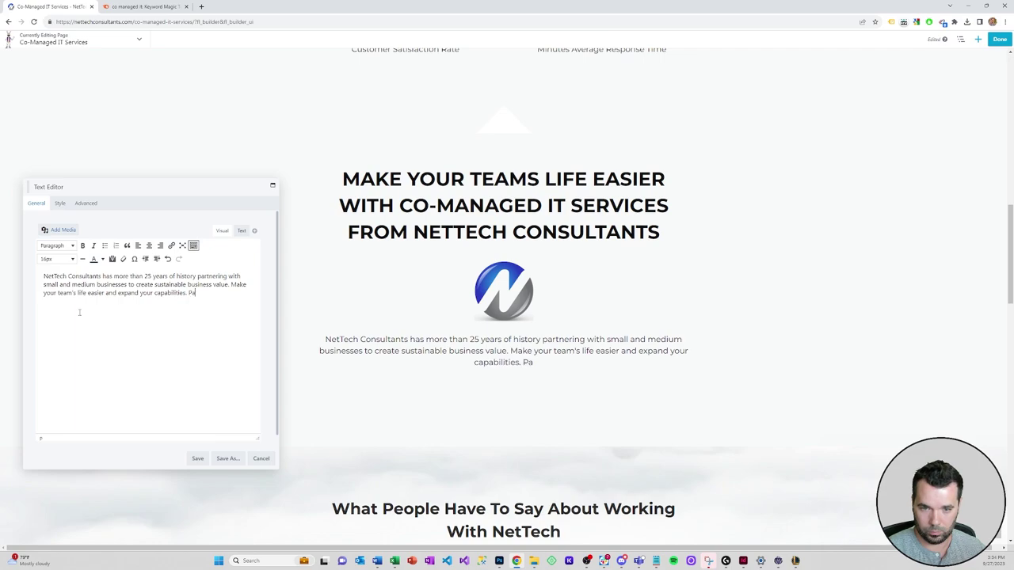
{"action": "type", "text": "rtner with NetTe"}
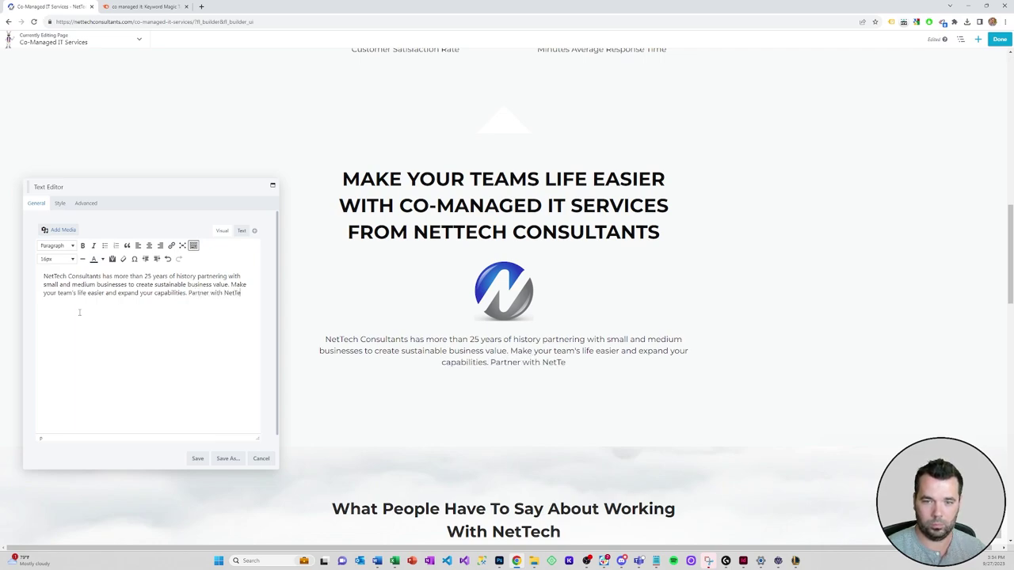
{"action": "type", "text": "ch consultants today."}
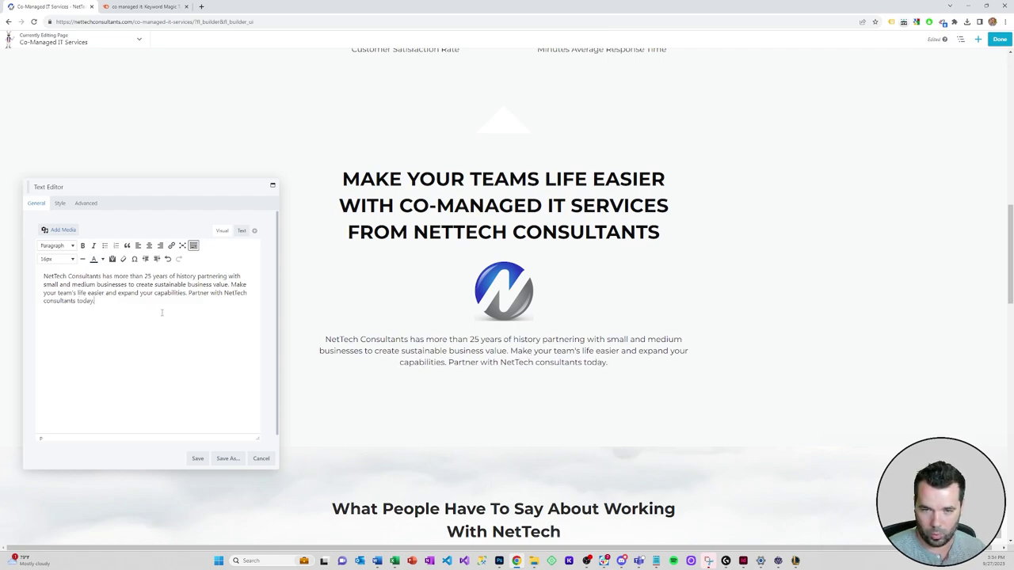
{"action": "left_click_drag", "start_coordinate": [145, 277], "coordinate": [196, 277]}
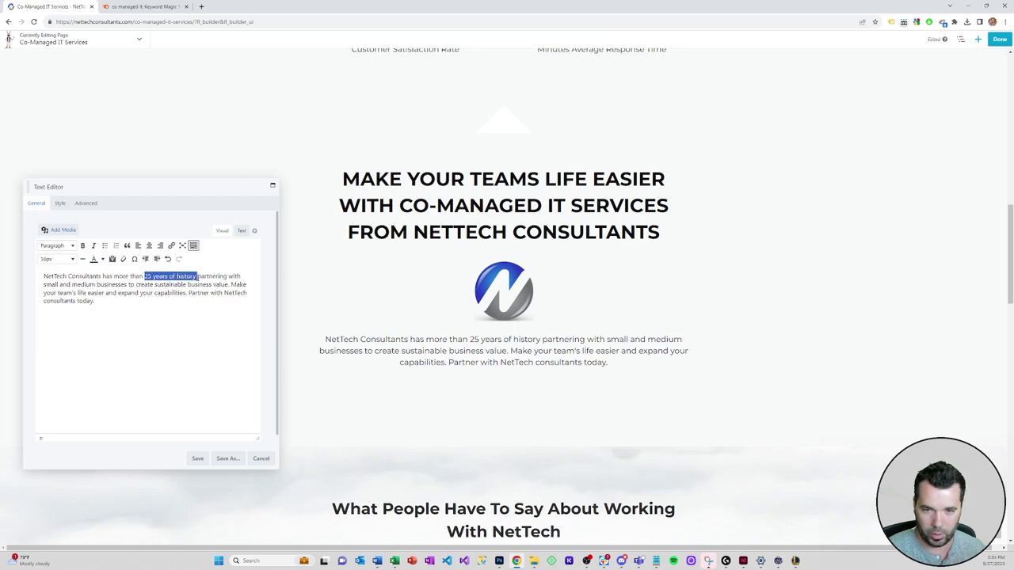
{"action": "left_click", "coordinate": [171, 247]}
{"action": "type", "text": "h"}
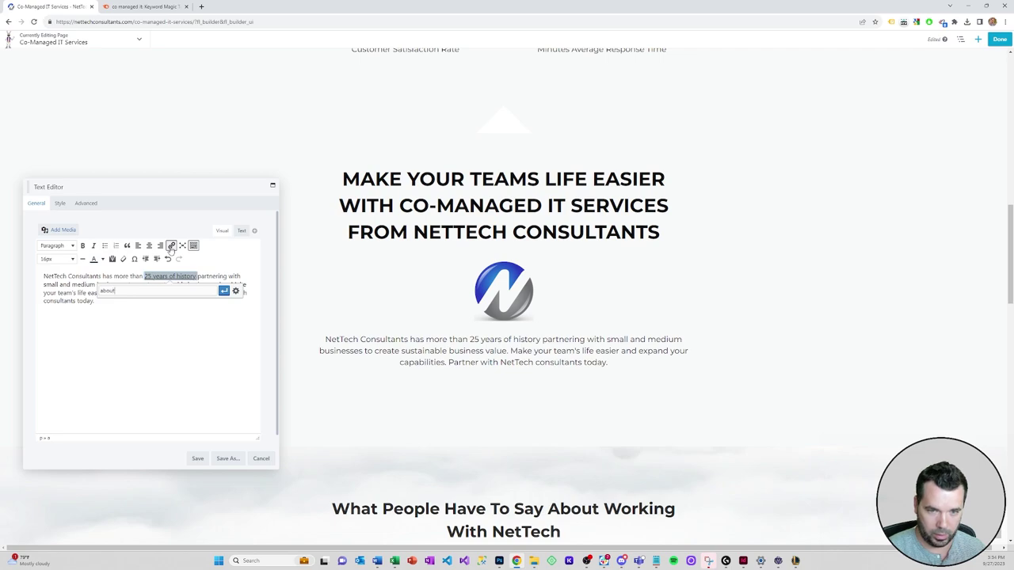
{"action": "left_click", "coordinate": [123, 311]}
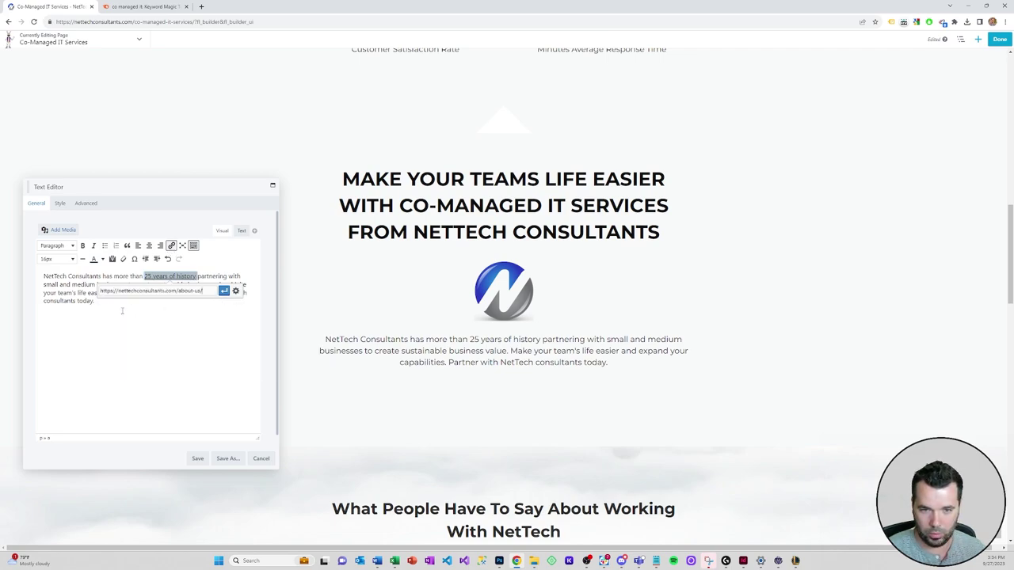
{"action": "left_click", "coordinate": [224, 291]}
{"action": "left_click", "coordinate": [164, 315]}
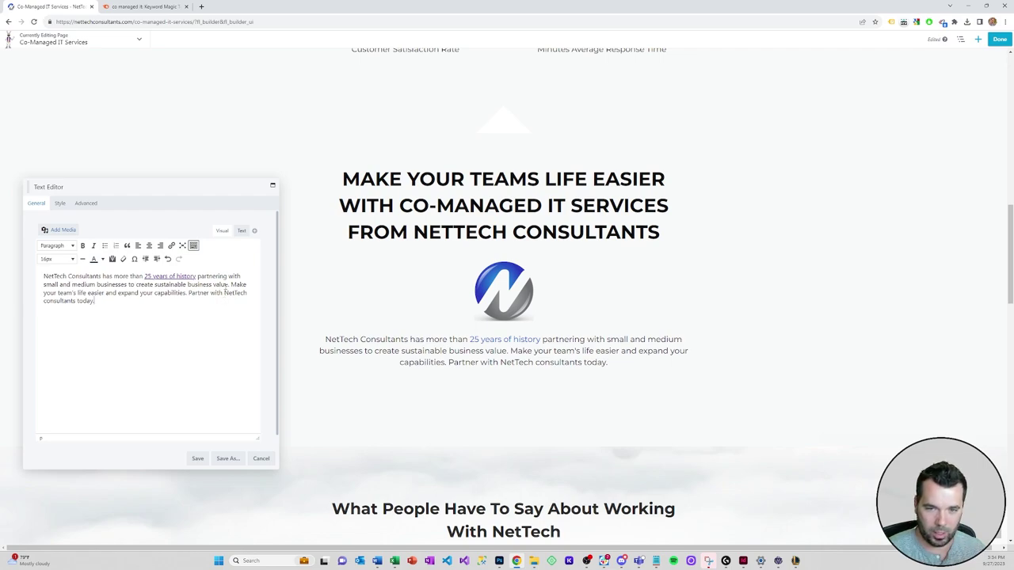
Extend the first sentence after "business value" with "through their IT support solutions".
{"action": "type", "text": "through their "}
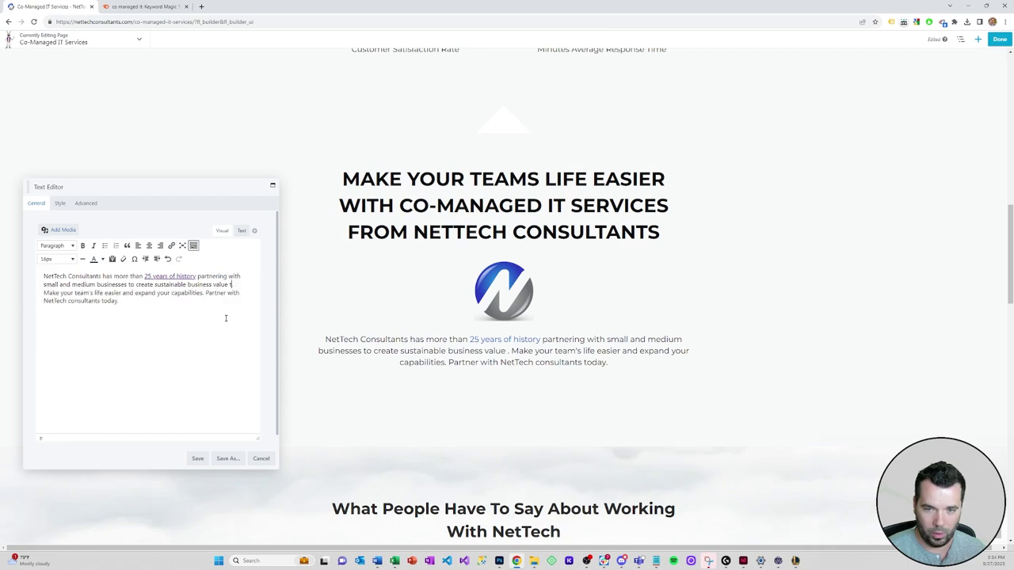
{"action": "type", "text": "IT support solutions"}
{"action": "key", "text": "Delete"}
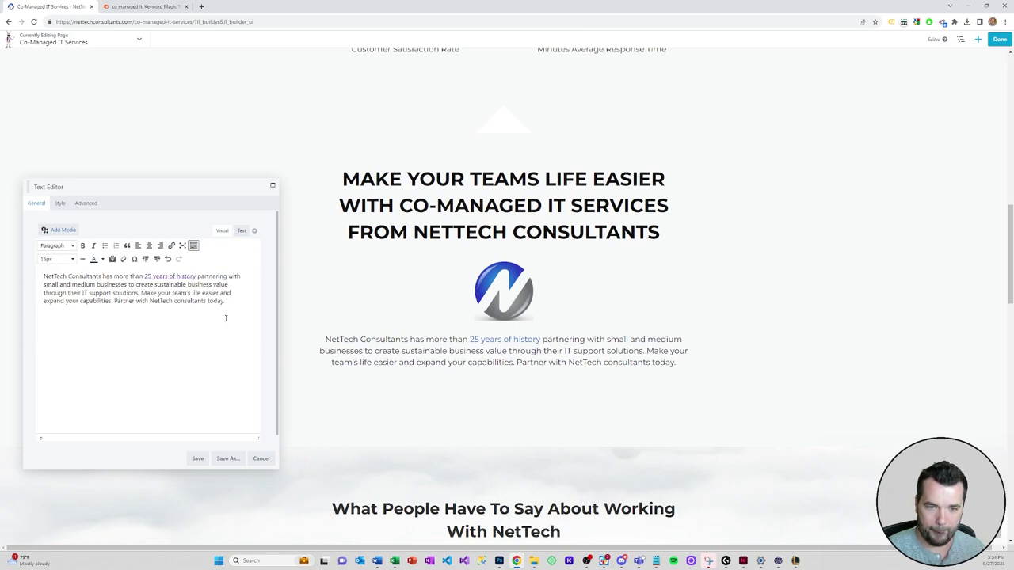
Link the phrase "IT support solutions" to the "IT Support Jacksonville FL" page, found by searching for "it support".
{"action": "left_click_drag", "start_coordinate": [139, 292], "coordinate": [83, 293]}
{"action": "left_click", "coordinate": [171, 247]}
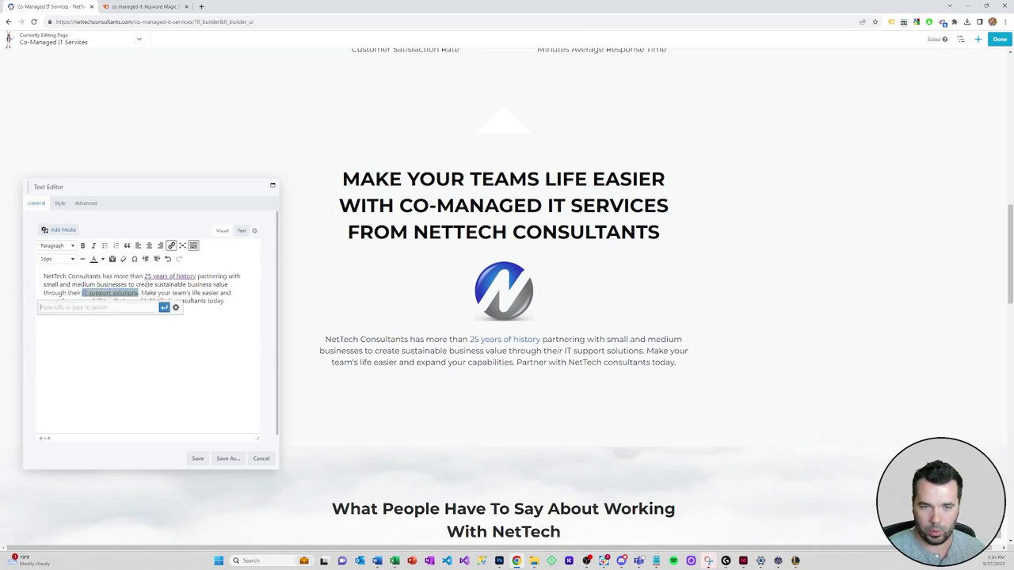
{"action": "type", "text": "it support"}
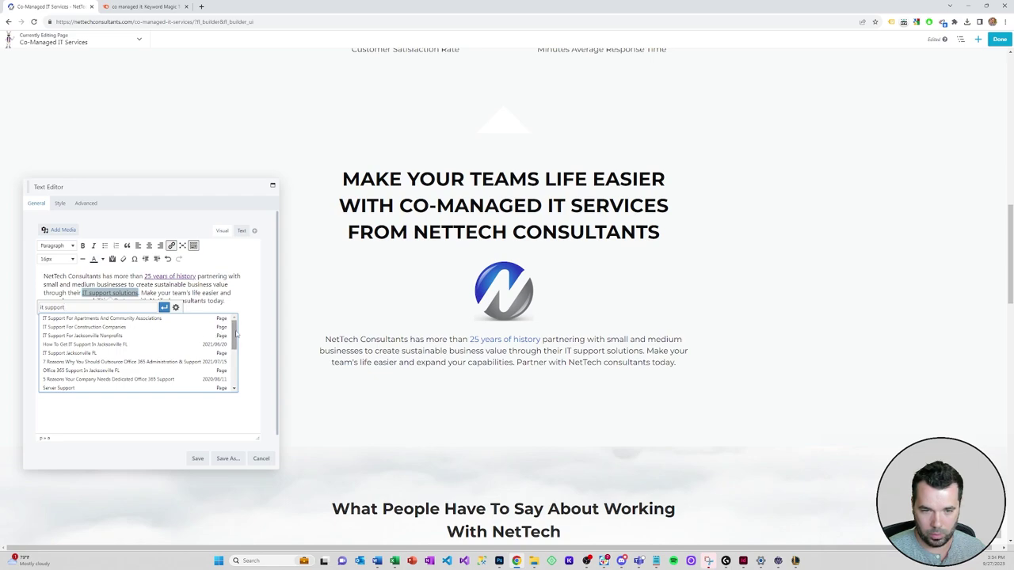
{"action": "mouse_move", "coordinate": [234, 335]}
{"action": "left_mouse_down"}
{"action": "mouse_move", "coordinate": [235, 375]}
{"action": "mouse_move", "coordinate": [235, 333]}
{"action": "left_mouse_up"}
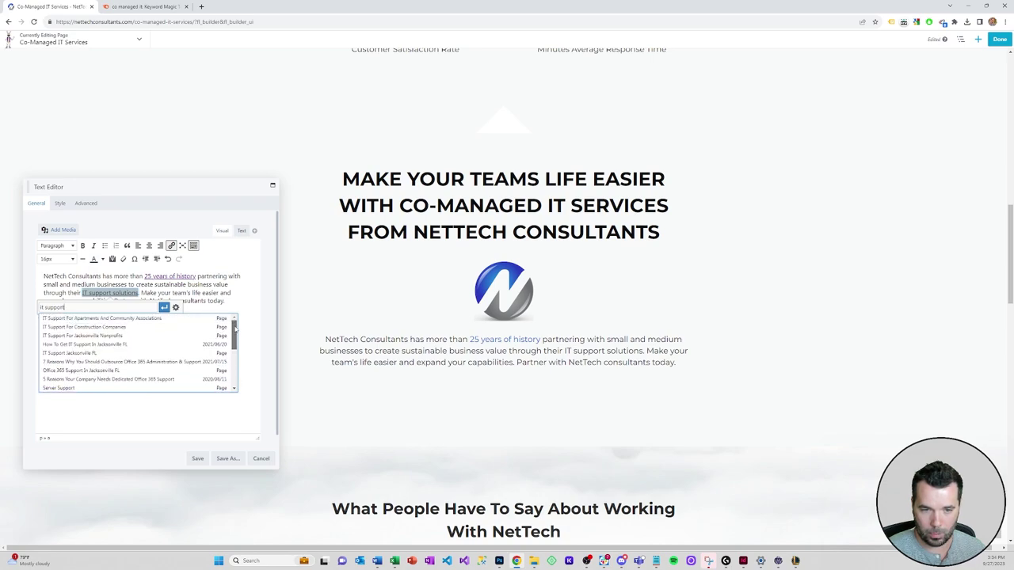
{"action": "left_click", "coordinate": [84, 352]}
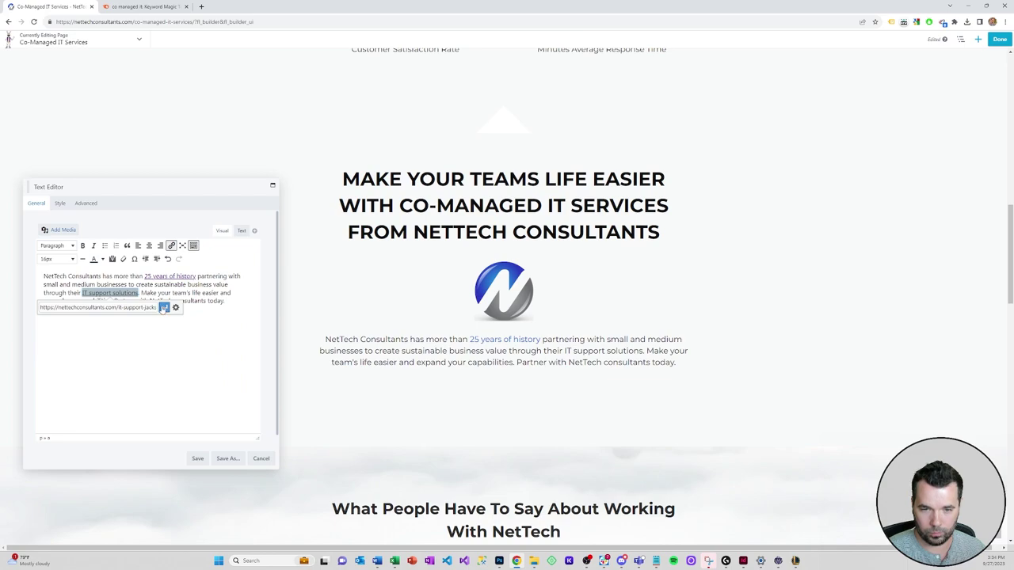
{"action": "left_click", "coordinate": [164, 308]}
{"action": "left_click", "coordinate": [207, 284]}
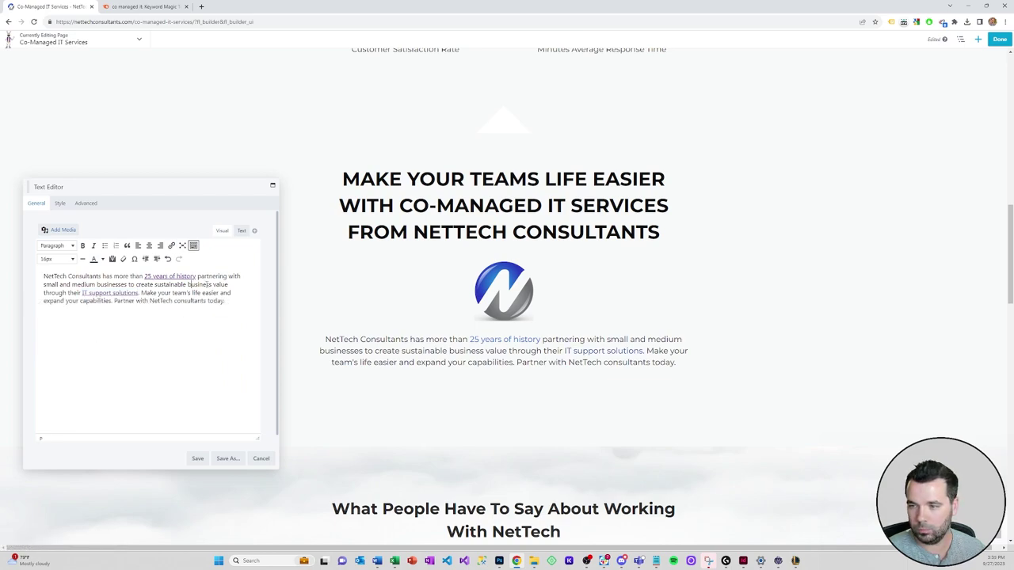
{"action": "scroll", "coordinate": [421, 291], "scroll_direction": "down", "scroll_amount": 8}
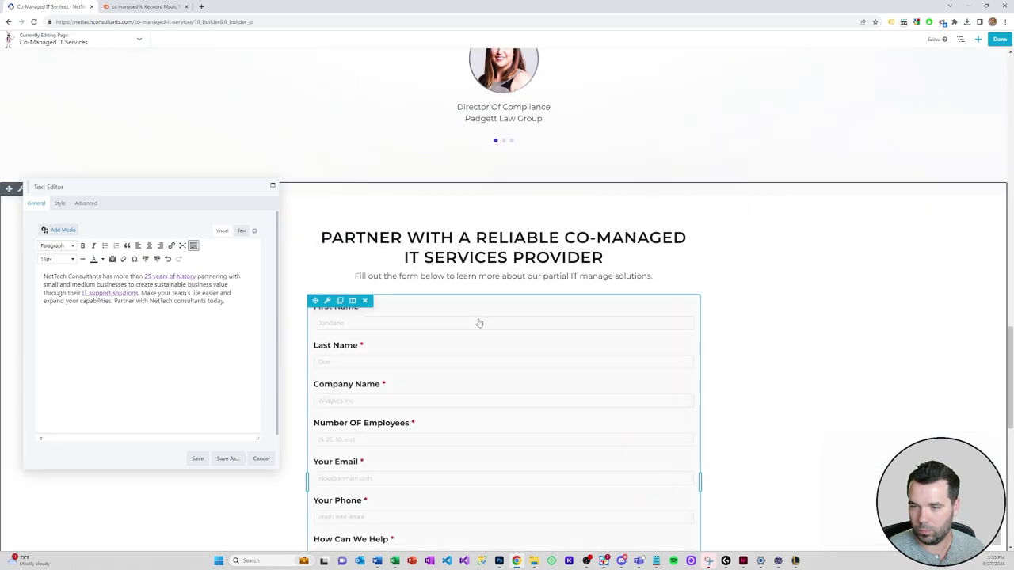
Review the page from the hero heading down to the contact form, checking the "Make Your Teams Life Easier" section in context.
{"action": "scroll", "coordinate": [467, 301], "scroll_direction": "up", "scroll_amount": 10}
{"action": "scroll", "coordinate": [479, 321], "scroll_direction": "up", "scroll_amount": 3}
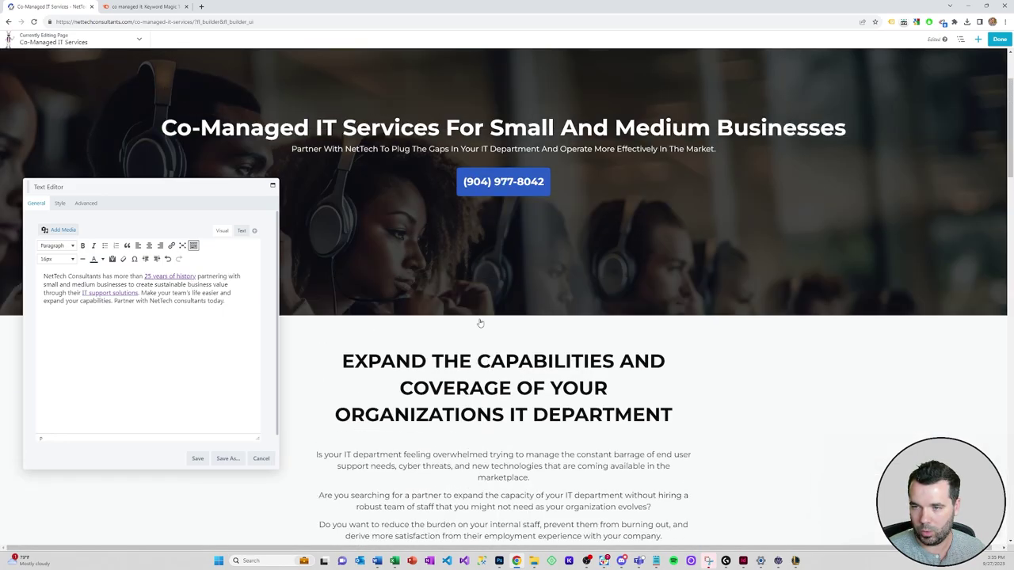
{"action": "scroll", "coordinate": [479, 321], "scroll_direction": "down", "scroll_amount": 9}
{"action": "scroll", "coordinate": [479, 321], "scroll_direction": "up", "scroll_amount": 3}
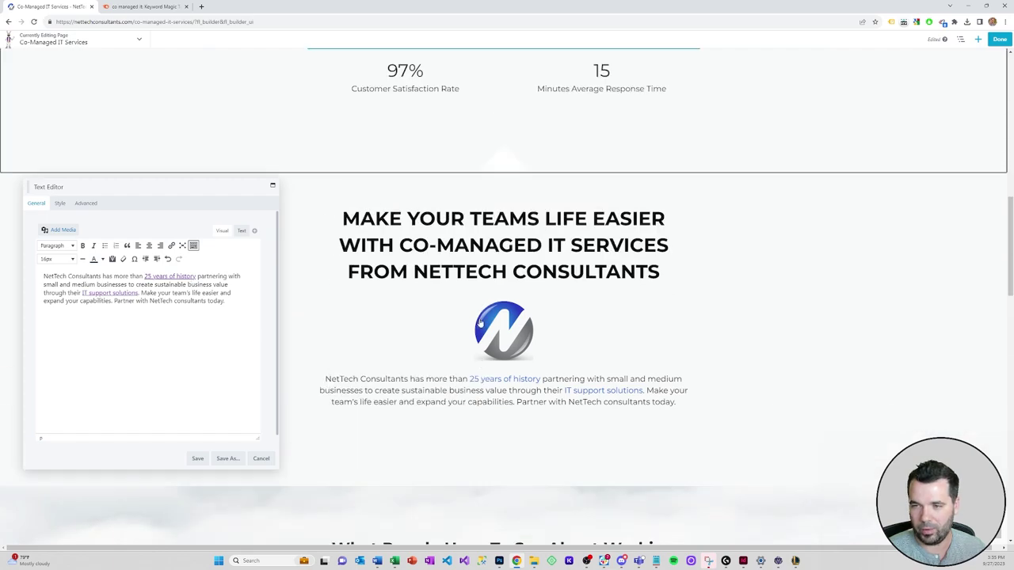
{"action": "scroll", "coordinate": [467, 349], "scroll_direction": "down", "scroll_amount": 3}
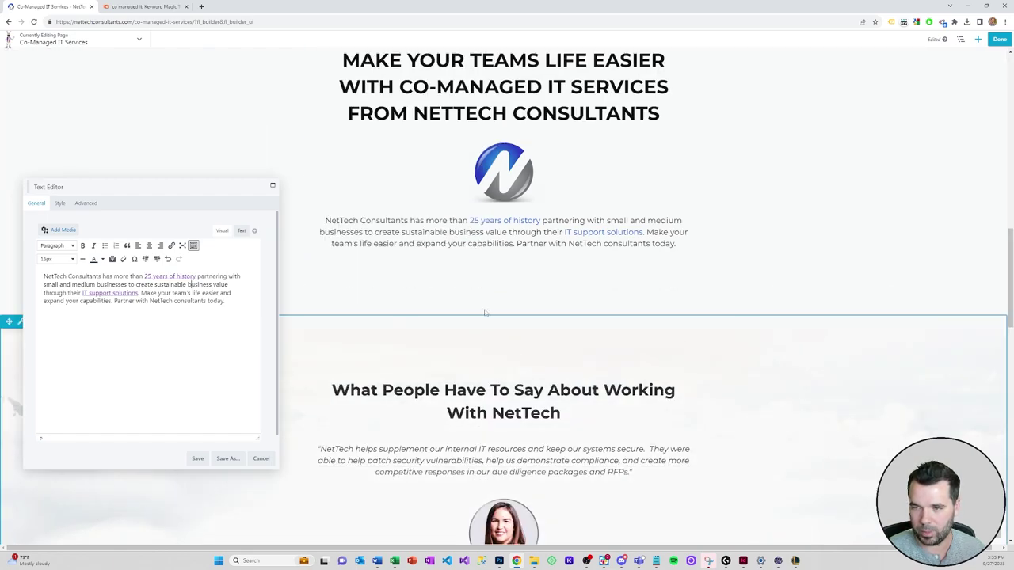
{"action": "scroll", "coordinate": [467, 349], "scroll_direction": "up", "scroll_amount": 2}
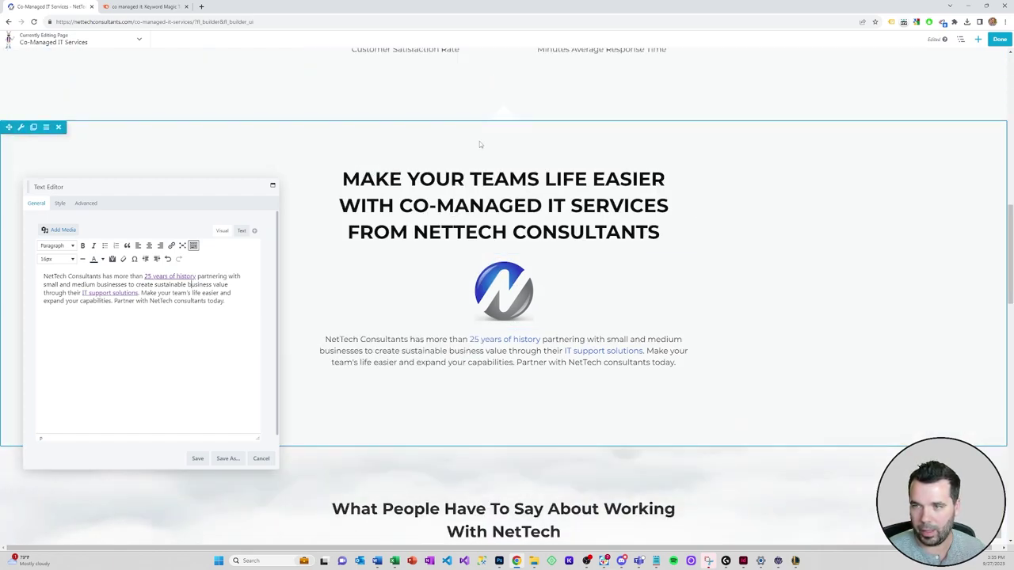
{"action": "scroll", "coordinate": [441, 194], "scroll_direction": "down", "scroll_amount": 8}
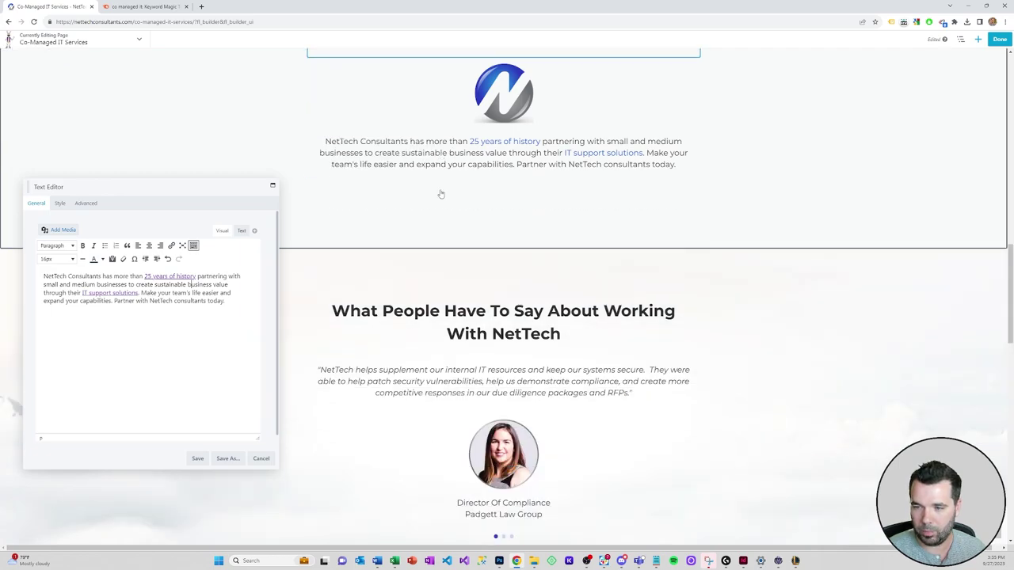
{"action": "scroll", "coordinate": [466, 266], "scroll_direction": "up", "scroll_amount": 8}
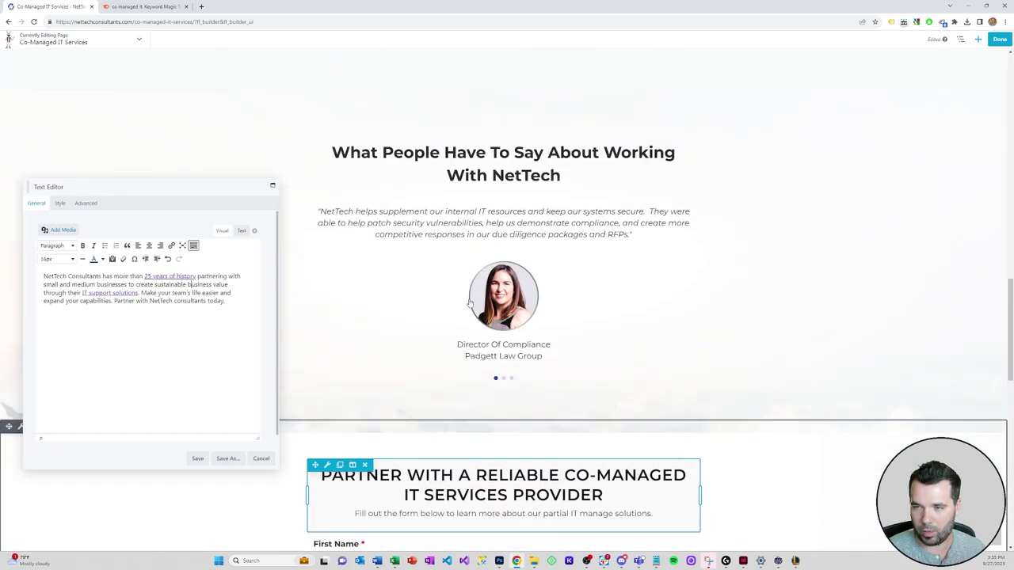
{"action": "scroll", "coordinate": [467, 234], "scroll_direction": "up", "scroll_amount": 1}
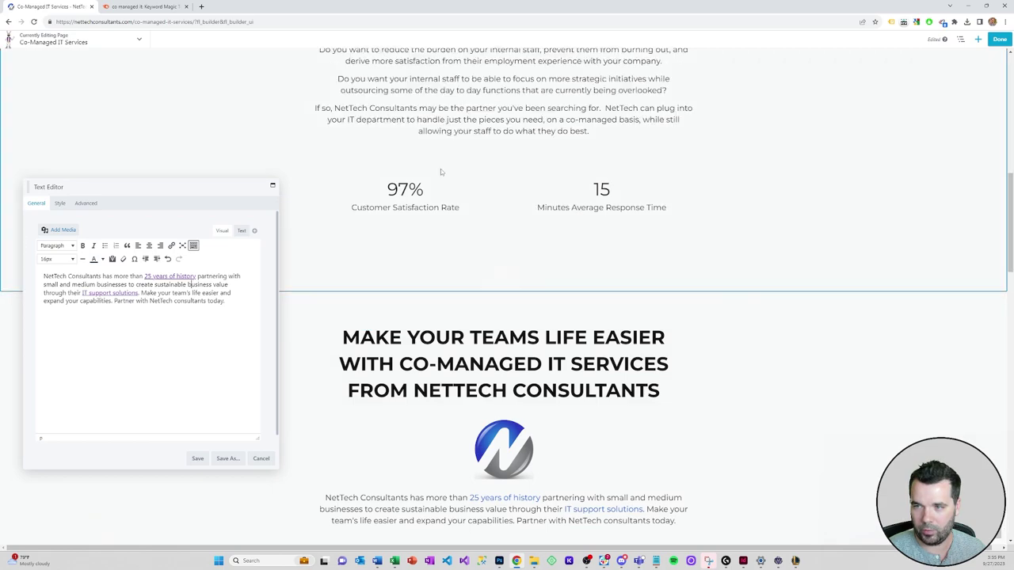
{"action": "scroll", "coordinate": [501, 315], "scroll_direction": "down", "scroll_amount": 1}
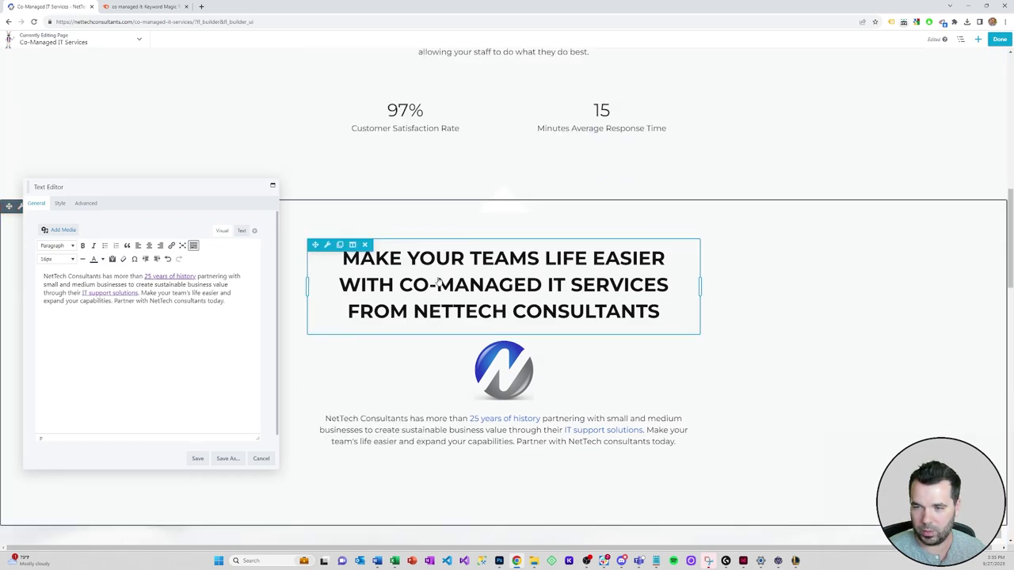
Save the paragraph's text changes and move the NetTech logo below the paragraph in the "Make Your Teams Life Easier" section.
{"action": "left_click", "coordinate": [198, 462]}
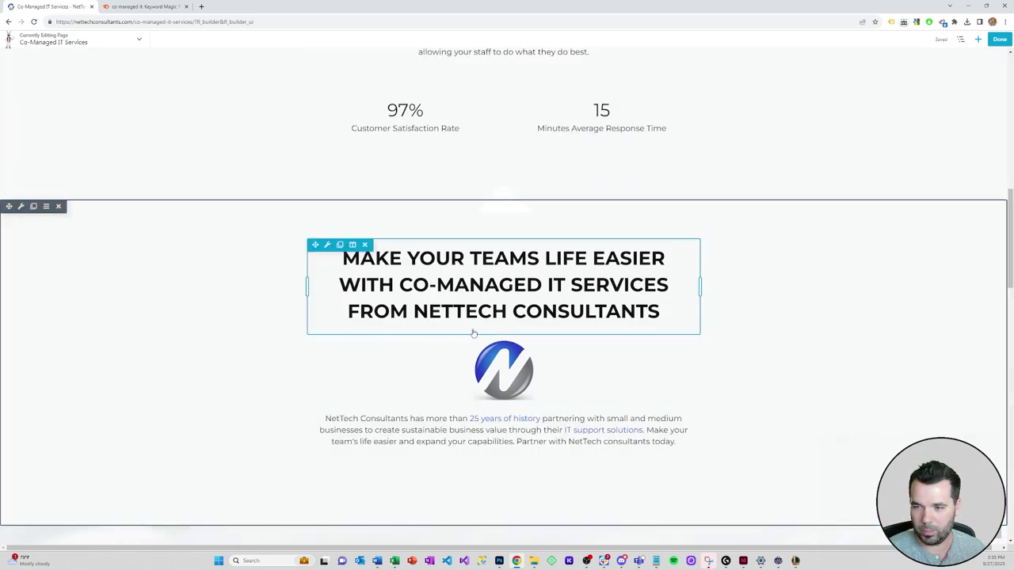
{"action": "scroll", "coordinate": [455, 381], "scroll_direction": "down", "scroll_amount": 5}
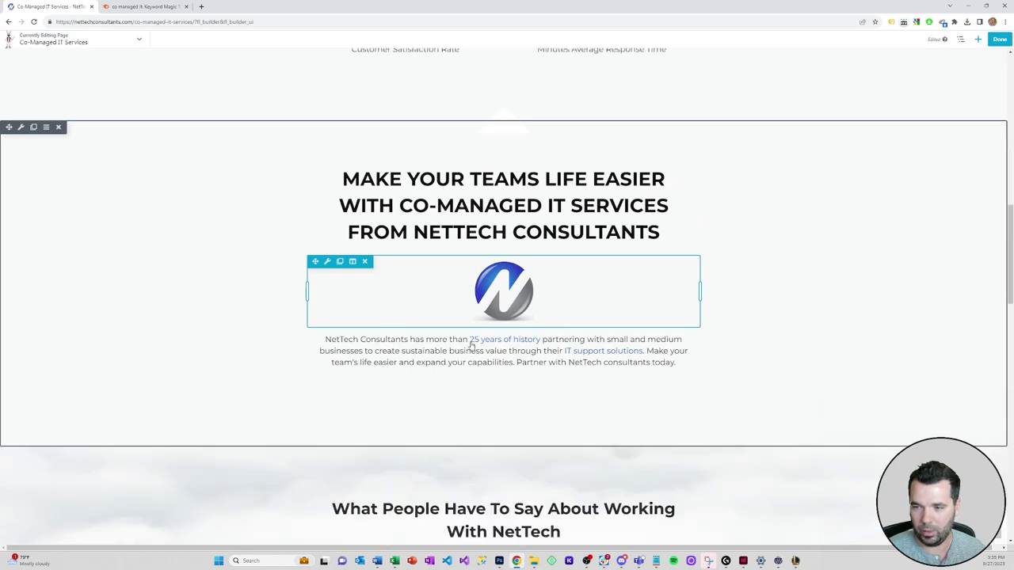
{"action": "scroll", "coordinate": [485, 271], "scroll_direction": "down", "scroll_amount": 2}
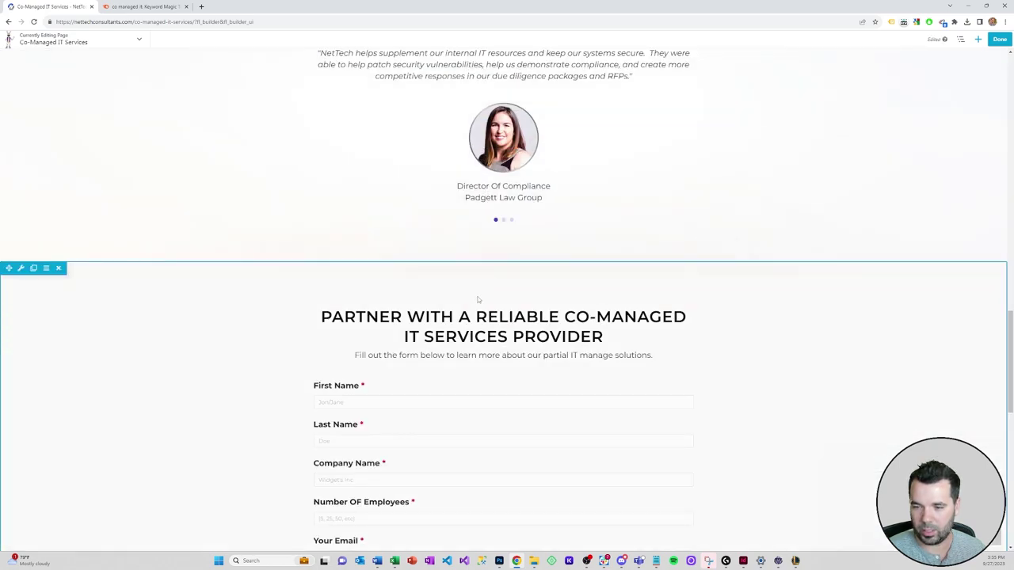
{"action": "scroll", "coordinate": [462, 326], "scroll_direction": "down", "scroll_amount": 1}
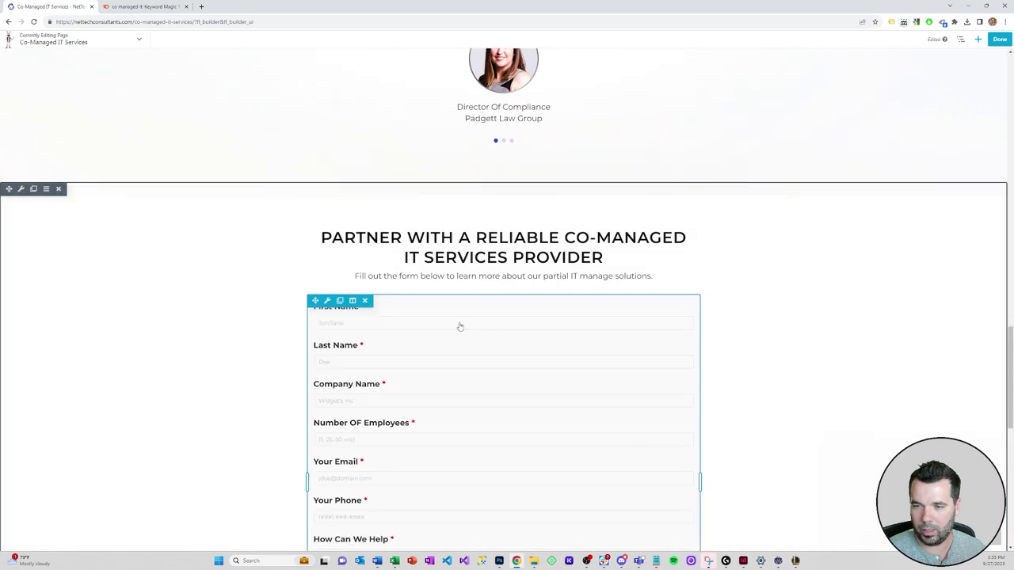
{"action": "scroll", "coordinate": [501, 318], "scroll_direction": "up", "scroll_amount": 7}
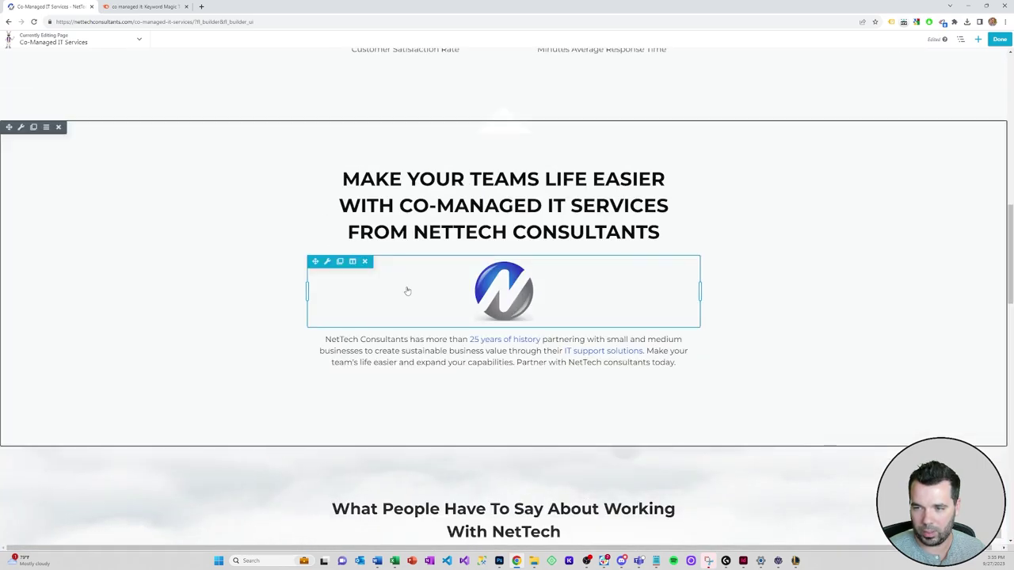
{"action": "left_click_drag", "start_coordinate": [314, 262], "coordinate": [328, 308]}
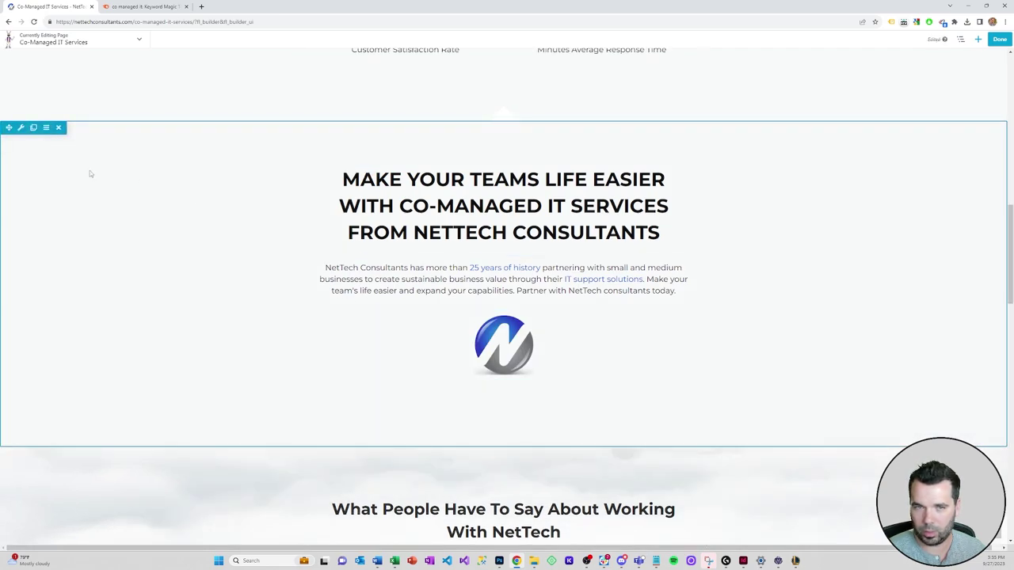
Set the background type of the "Make Your Teams Life Easier" row to None and save the row settings.
{"action": "left_click", "coordinate": [21, 127]}
{"action": "scroll", "coordinate": [162, 341], "scroll_direction": "down", "scroll_amount": 5}
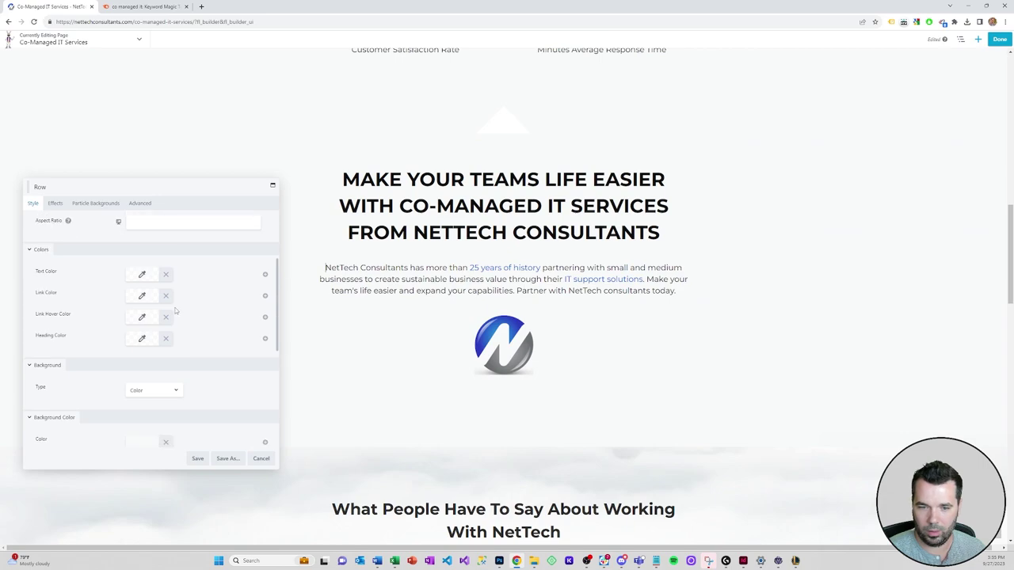
{"action": "left_click", "coordinate": [151, 312]}
{"action": "left_click", "coordinate": [151, 321]}
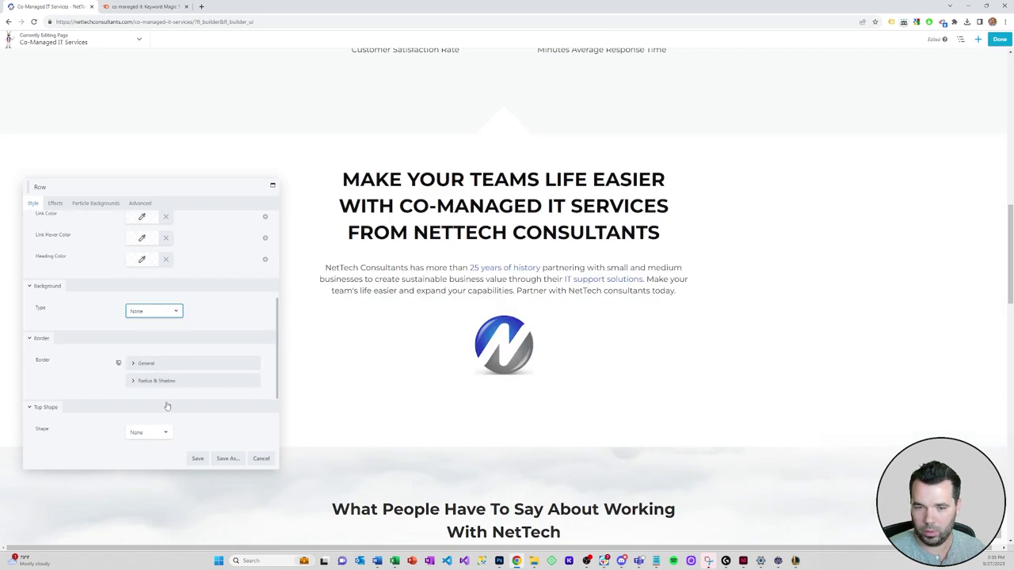
{"action": "left_click", "coordinate": [196, 459]}
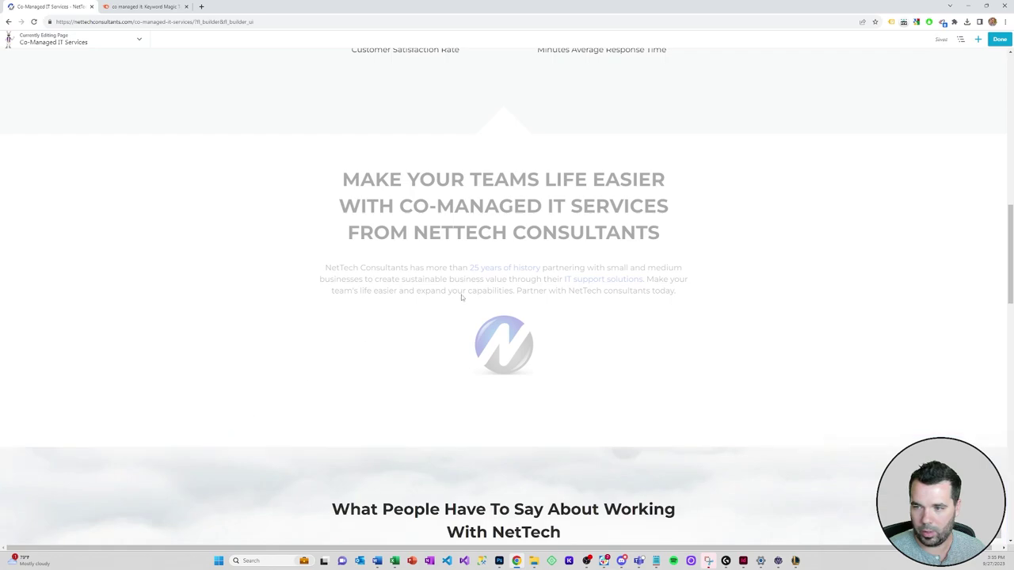
Insert the saved row "Leadership Team Block" between the "Make Your Teams Life Easier" row and the testimonial row.
{"action": "left_click", "coordinate": [978, 40]}
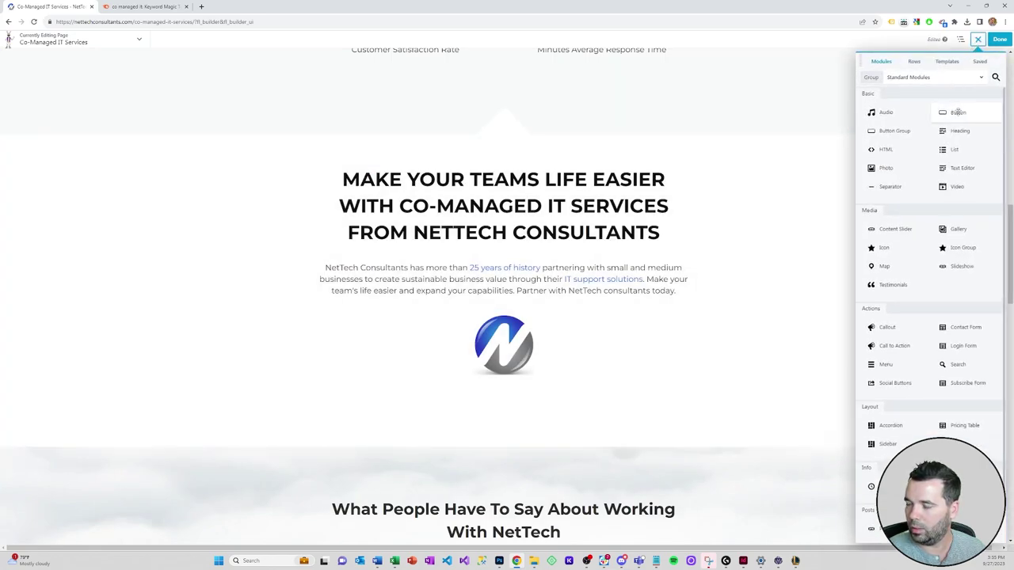
{"action": "left_click", "coordinate": [980, 62]}
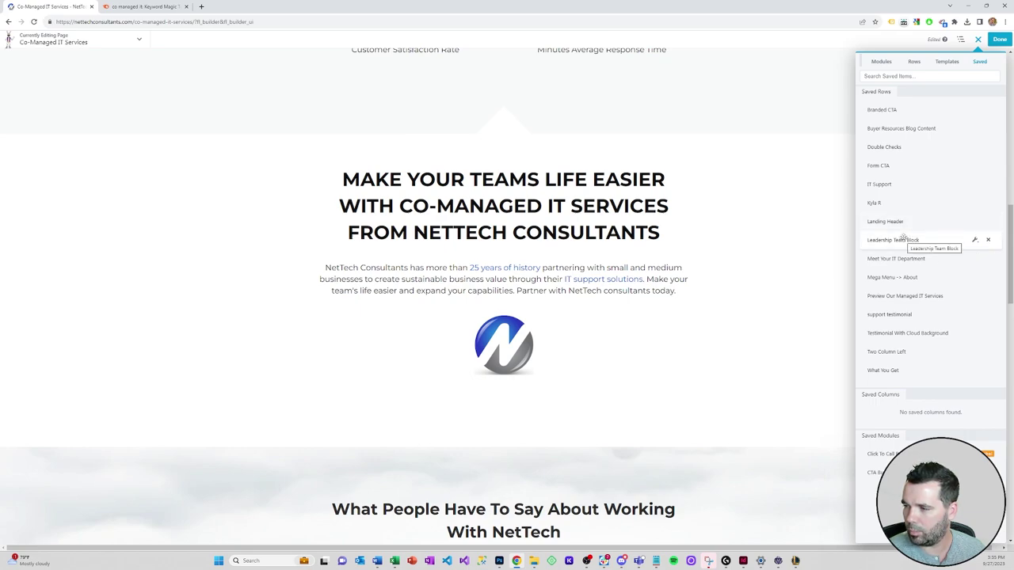
{"action": "left_click_drag", "start_coordinate": [903, 240], "coordinate": [527, 428]}
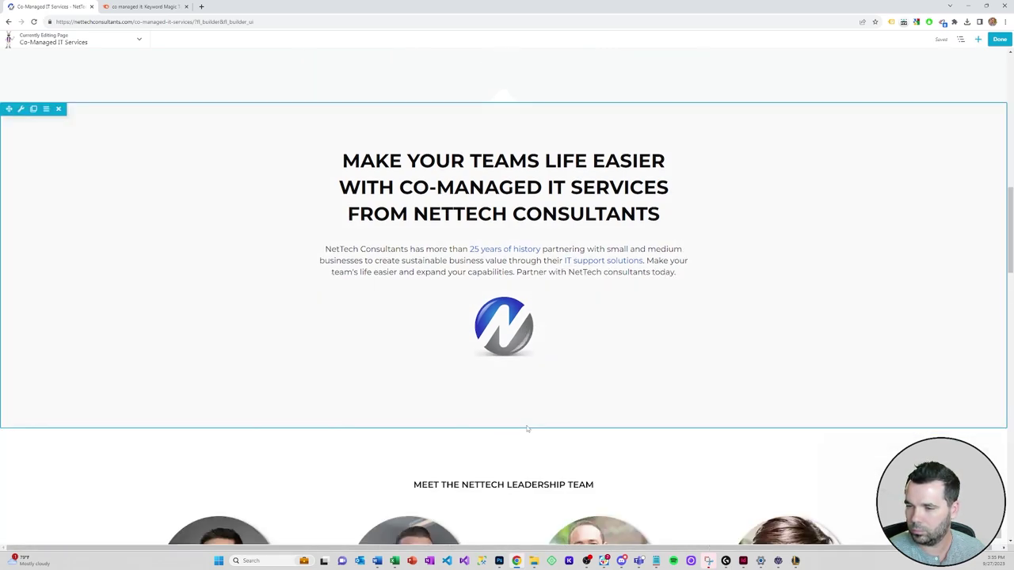
Duplicate the leadership team row as an independent copy and delete the original global row.
{"action": "scroll", "coordinate": [528, 428], "scroll_direction": "down", "scroll_amount": 3}
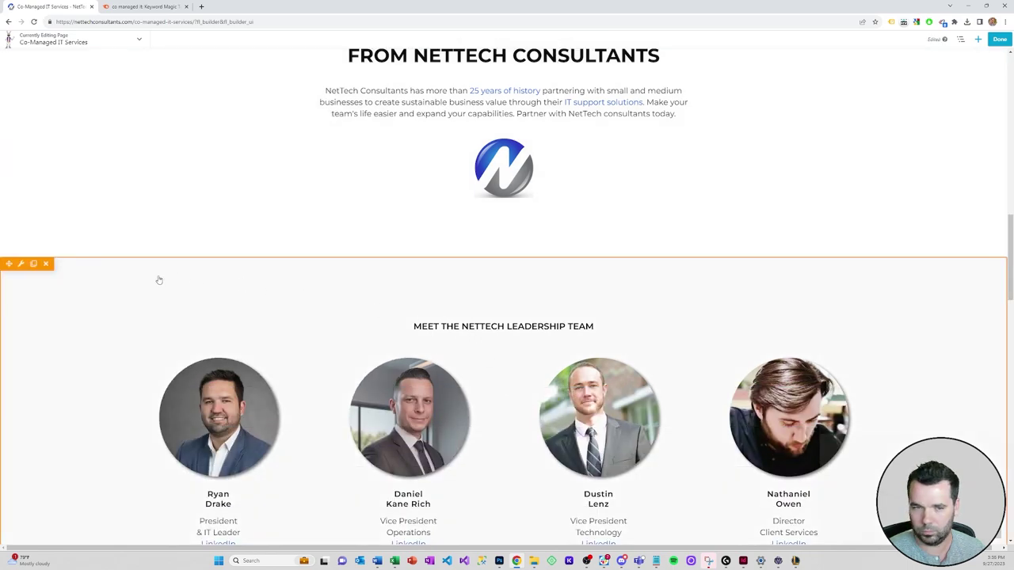
{"action": "left_click", "coordinate": [34, 264]}
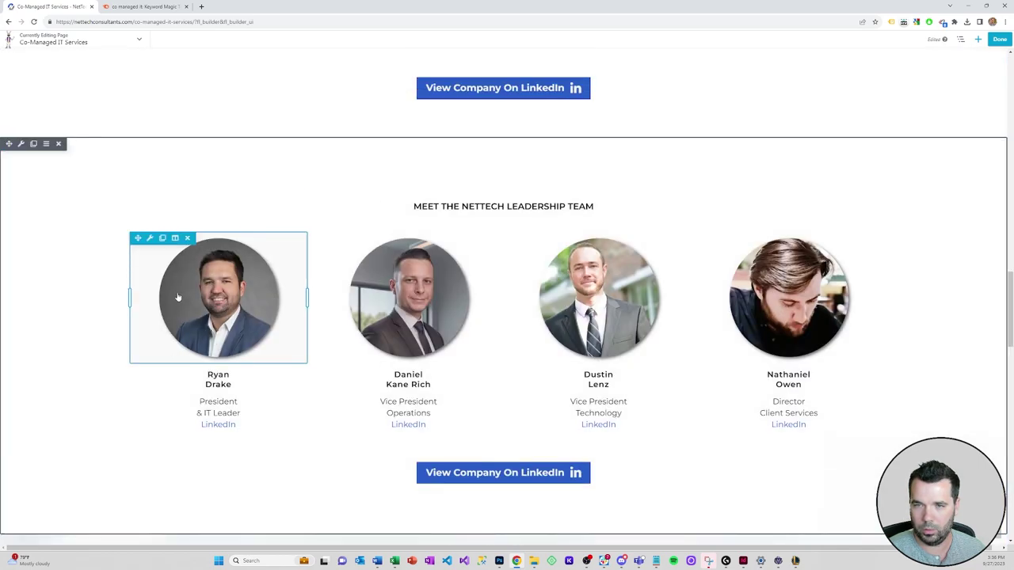
{"action": "scroll", "coordinate": [42, 136], "scroll_direction": "up", "scroll_amount": 5}
{"action": "left_click", "coordinate": [46, 116]}
{"action": "left_click", "coordinate": [545, 67]}
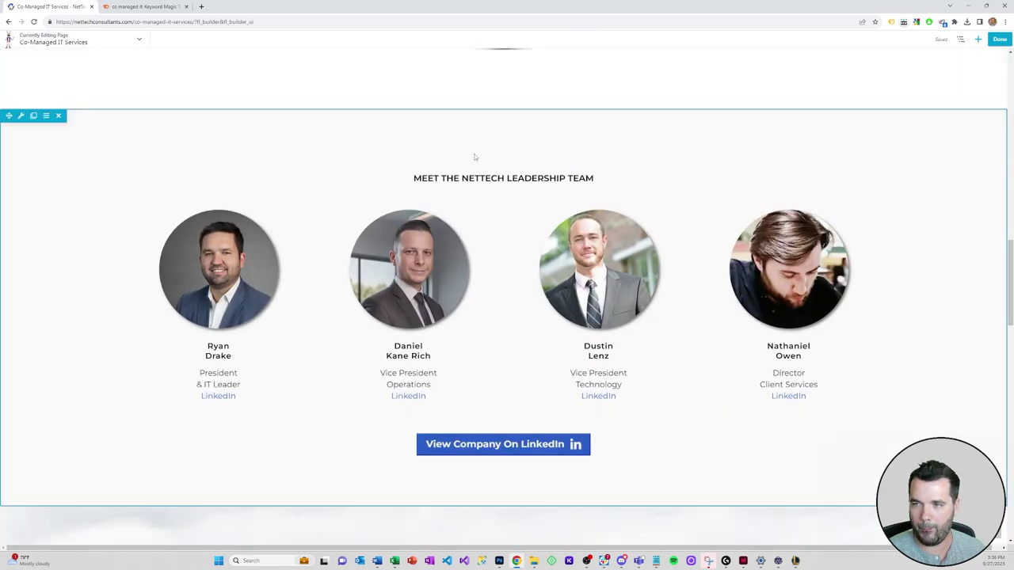
Delete the "Meet the NetTech Leadership Team" heading and the empty column it occupied.
{"action": "left_click", "coordinate": [189, 212]}
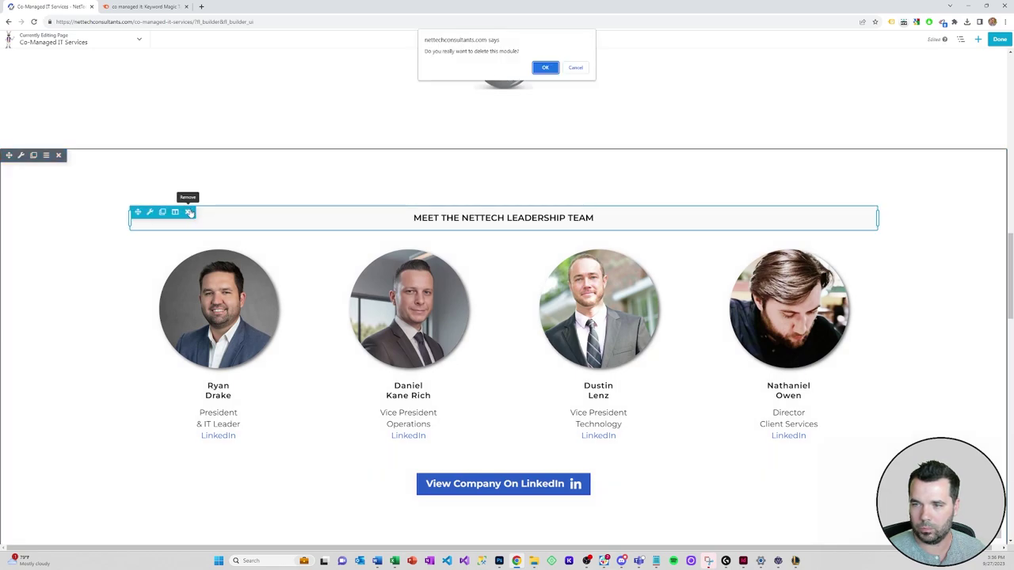
{"action": "left_click", "coordinate": [543, 70]}
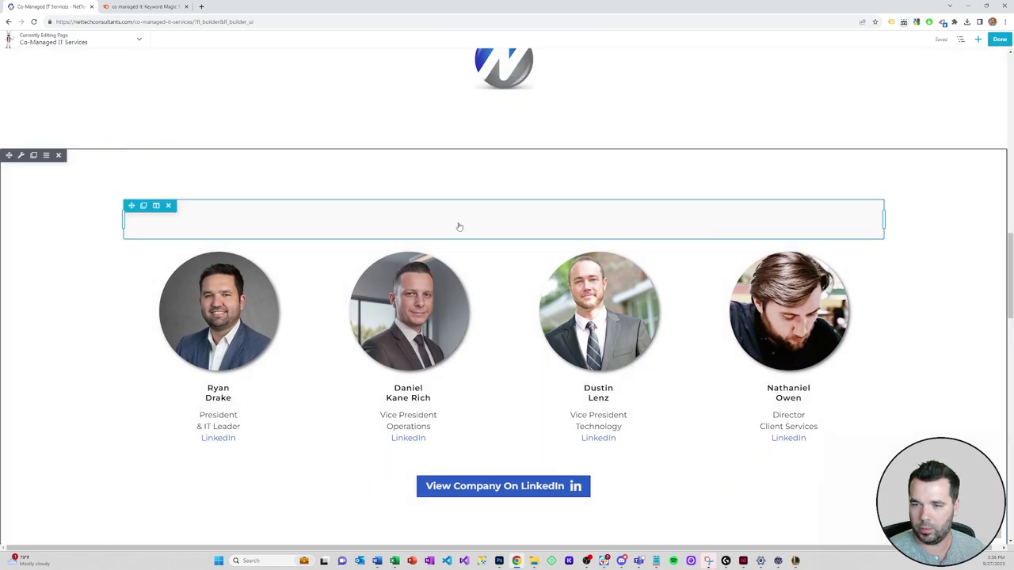
{"action": "left_click", "coordinate": [169, 206]}
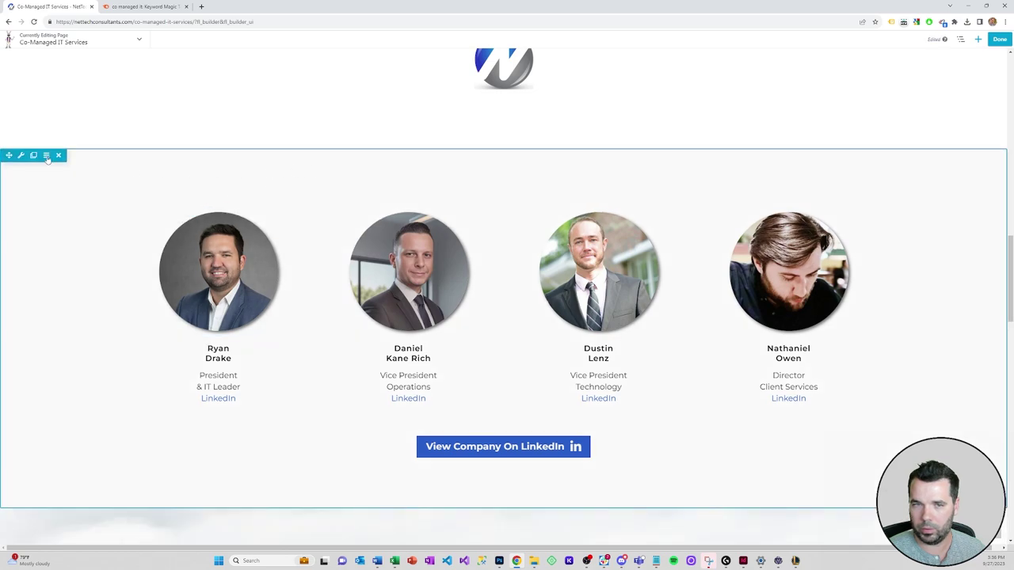
Set the leadership team row's top padding to 0 px and save the row settings.
{"action": "left_click", "coordinate": [21, 155]}
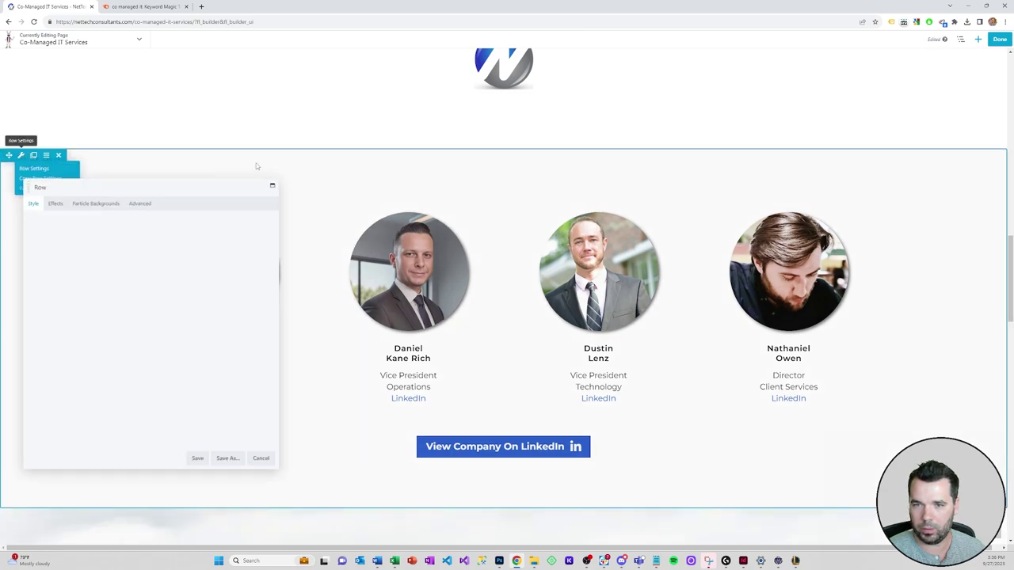
{"action": "left_click", "coordinate": [140, 202]}
{"action": "left_click", "coordinate": [136, 245]}
{"action": "double_click", "coordinate": [133, 275]}
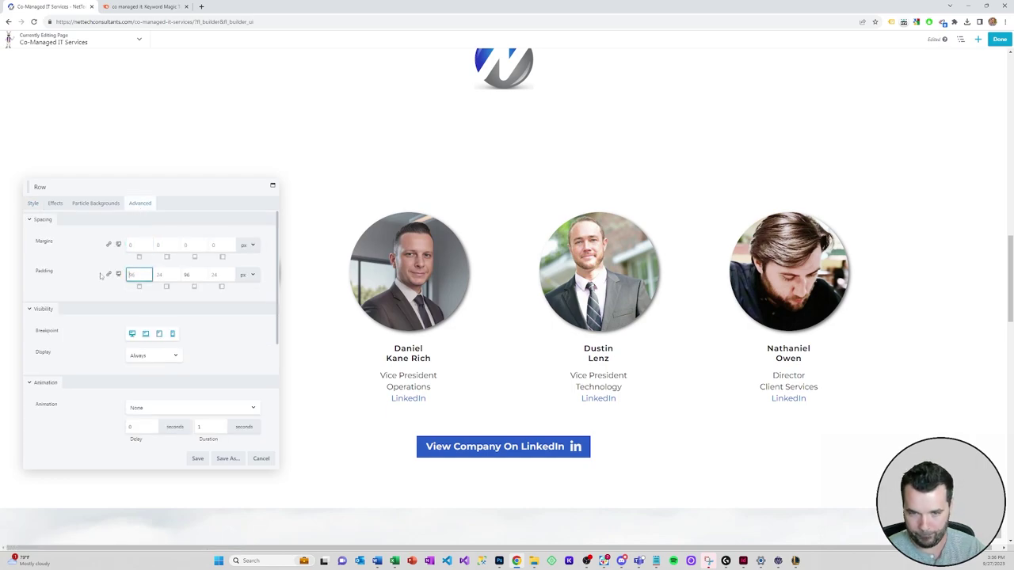
{"action": "type", "text": "0"}
{"action": "double_click", "coordinate": [185, 274]}
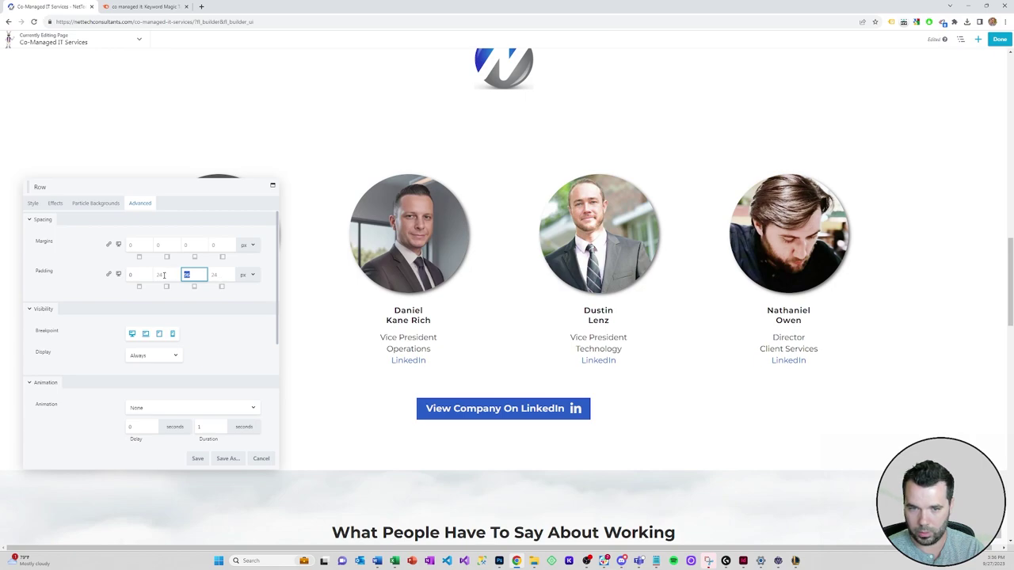
{"action": "scroll", "coordinate": [190, 324], "scroll_direction": "up", "scroll_amount": 2}
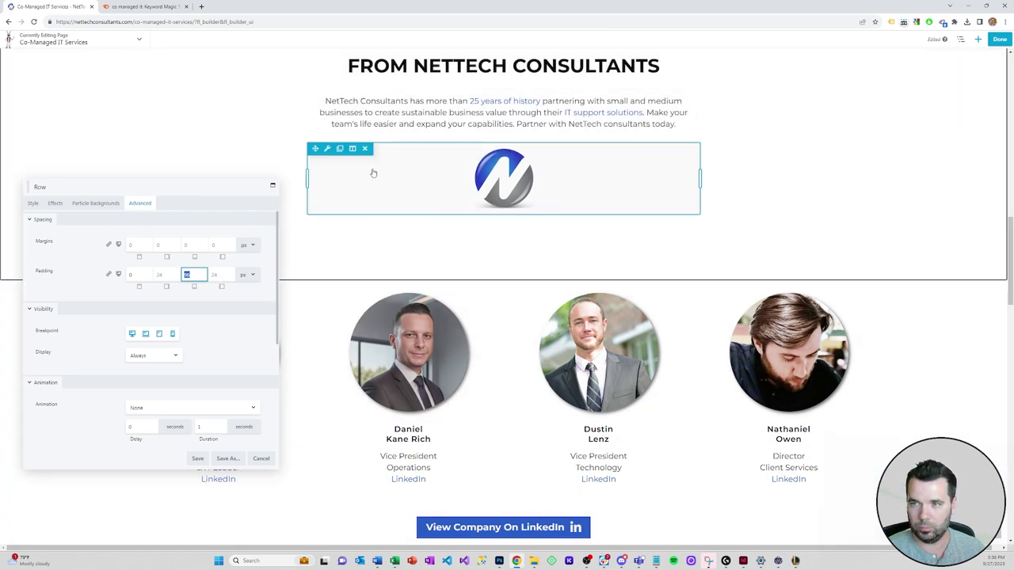
{"action": "left_click", "coordinate": [197, 459]}
Set the bottom padding of the "Make Your Teams Life Easier" row to 0 px and save it.
{"action": "scroll", "coordinate": [284, 251], "scroll_direction": "up", "scroll_amount": 3}
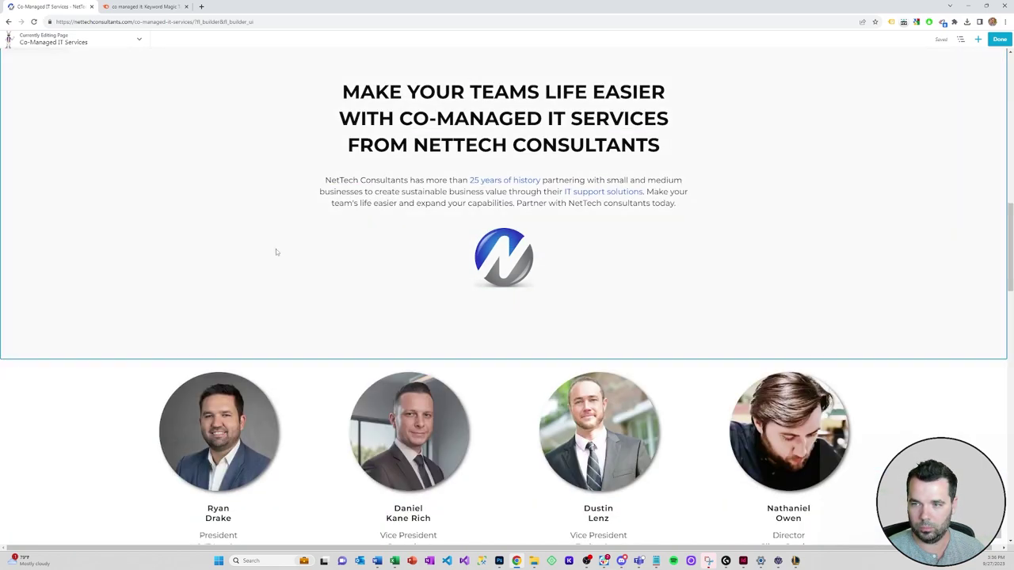
{"action": "left_click", "coordinate": [20, 119]}
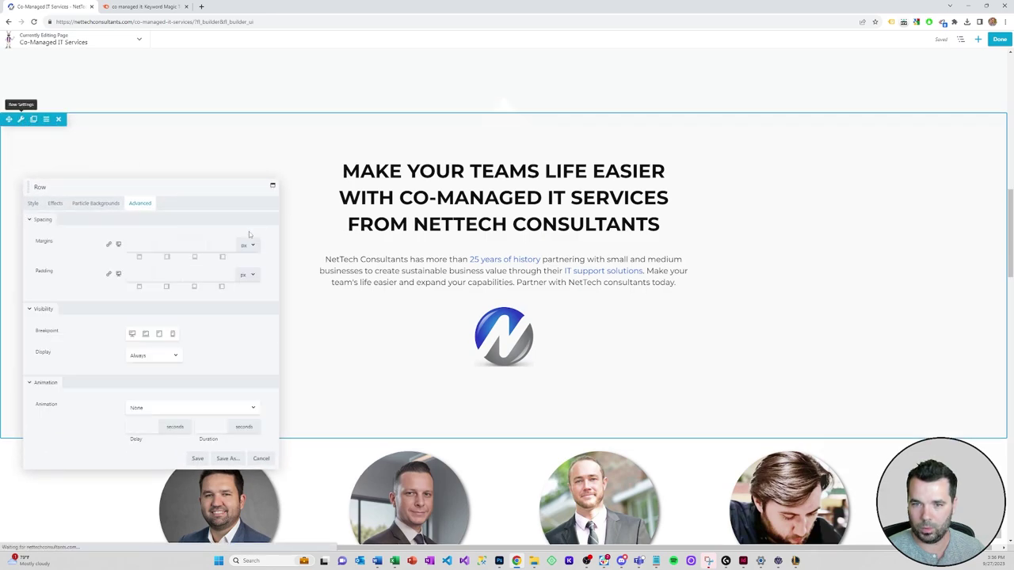
{"action": "double_click", "coordinate": [194, 275]}
{"action": "type", "text": "0"}
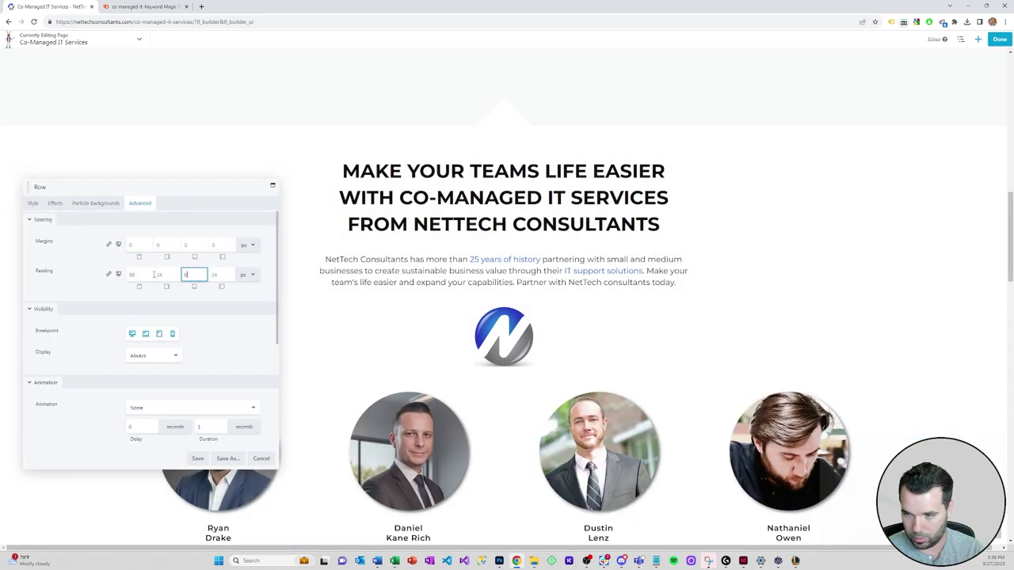
{"action": "left_click", "coordinate": [198, 460]}
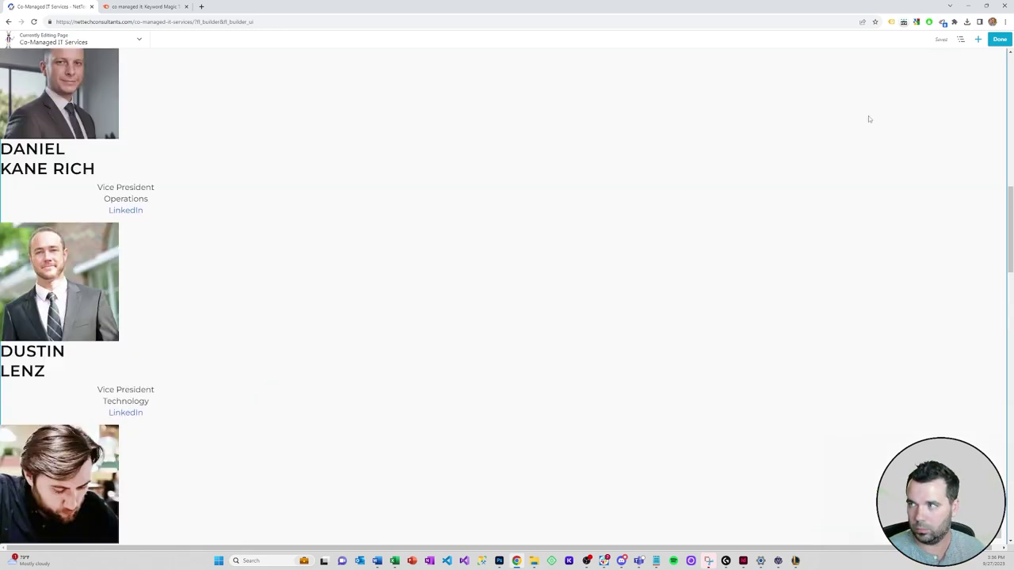
Publish the page changes and exit the page editor.
{"action": "left_click", "coordinate": [1000, 38]}
{"action": "left_click", "coordinate": [974, 42]}
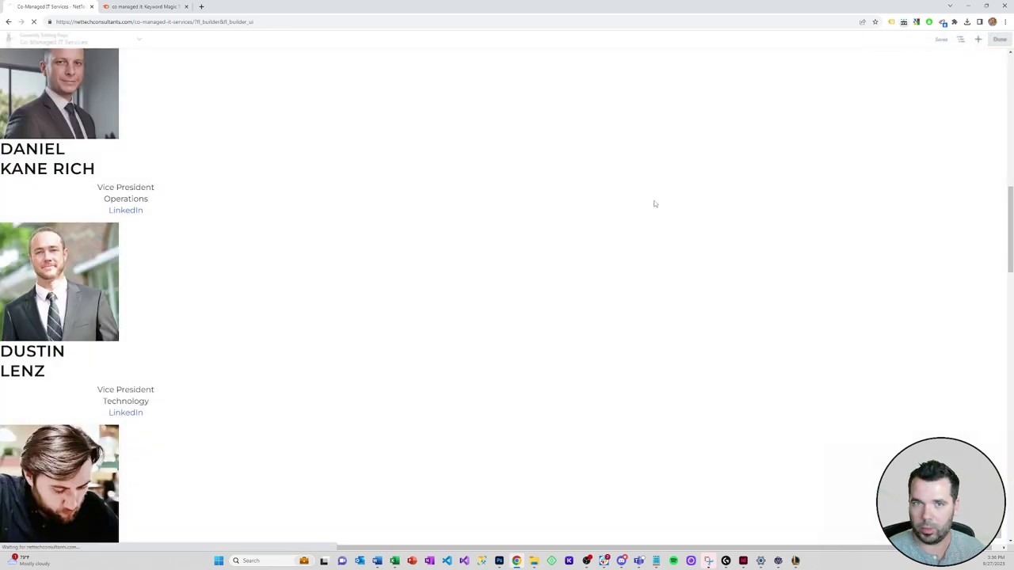
Check the published page down to the leadership team section, and reopen it in the page editor with a reload.
{"action": "scroll", "coordinate": [650, 209], "scroll_direction": "down", "scroll_amount": 10}
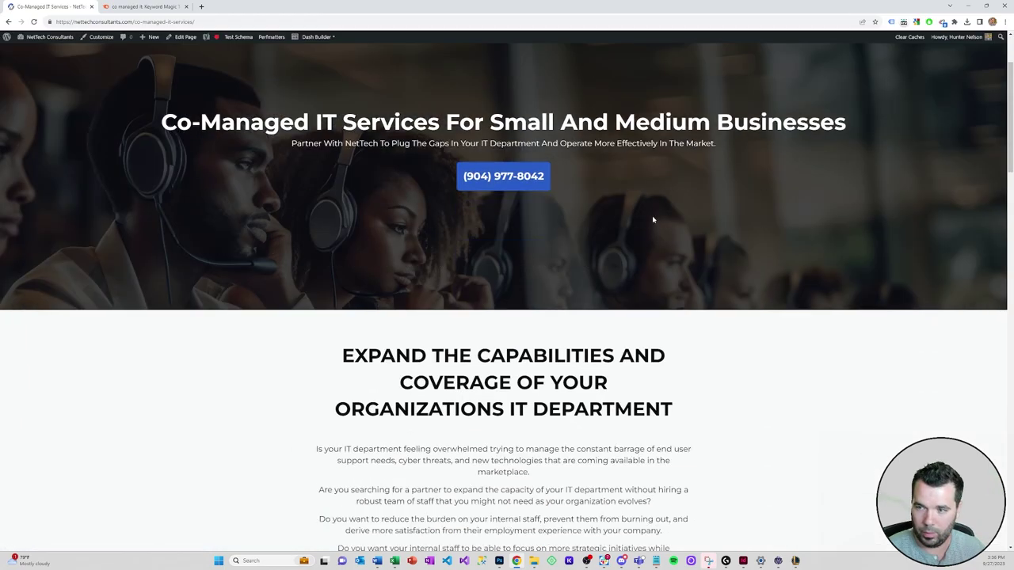
{"action": "scroll", "coordinate": [663, 303], "scroll_direction": "down", "scroll_amount": 4}
{"action": "scroll", "coordinate": [656, 313], "scroll_direction": "up", "scroll_amount": 4}
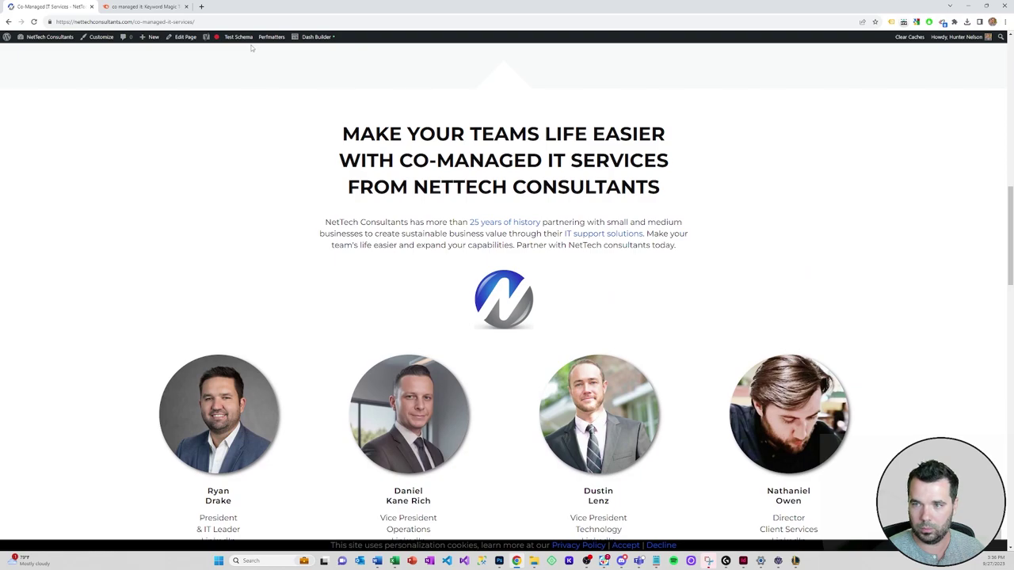
{"action": "left_click", "coordinate": [316, 36]}
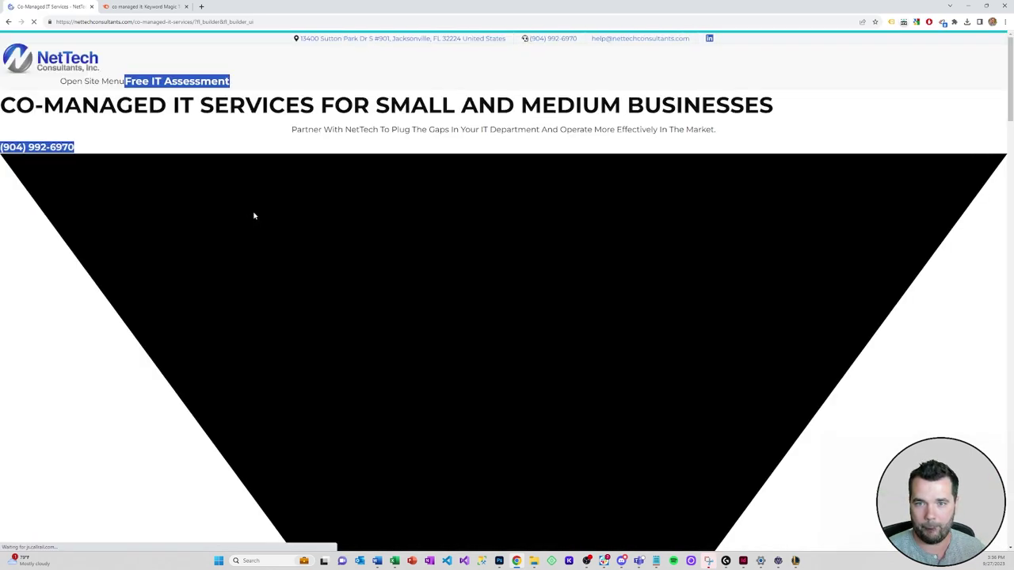
{"action": "right_click", "coordinate": [254, 215]}
{"action": "left_click", "coordinate": [297, 381]}
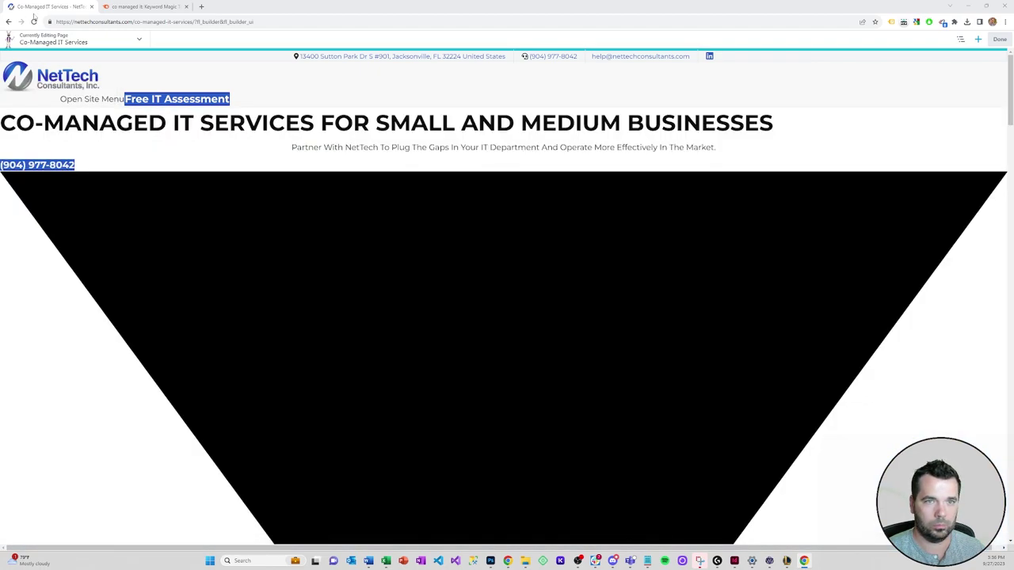
{"action": "left_click", "coordinate": [35, 21]}
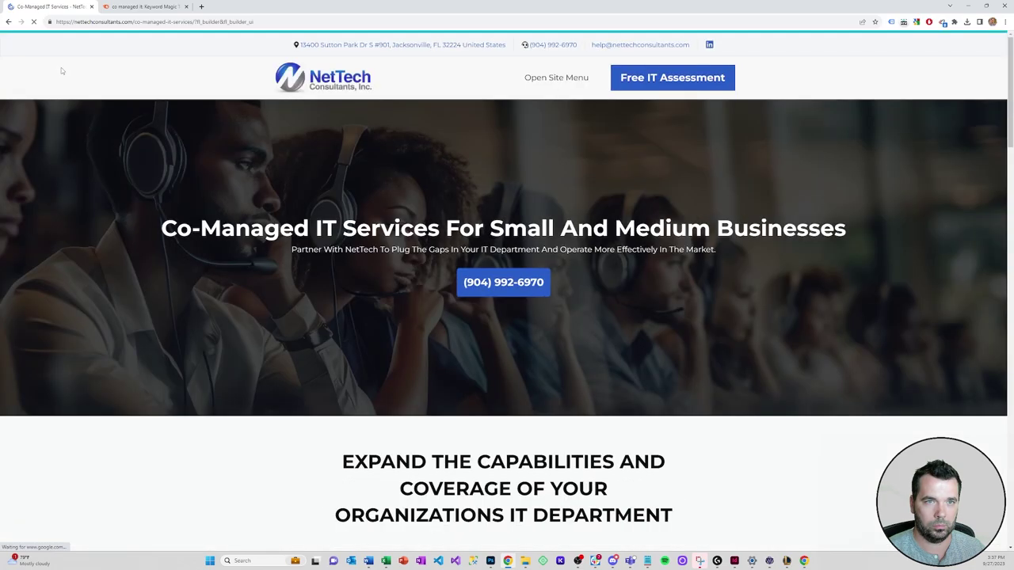
Delete the NetTech logo image below the "Make Your Teams Life Easier" intro text.
{"action": "scroll", "coordinate": [222, 163], "scroll_direction": "down", "scroll_amount": 3}
{"action": "scroll", "coordinate": [226, 173], "scroll_direction": "down", "scroll_amount": 10}
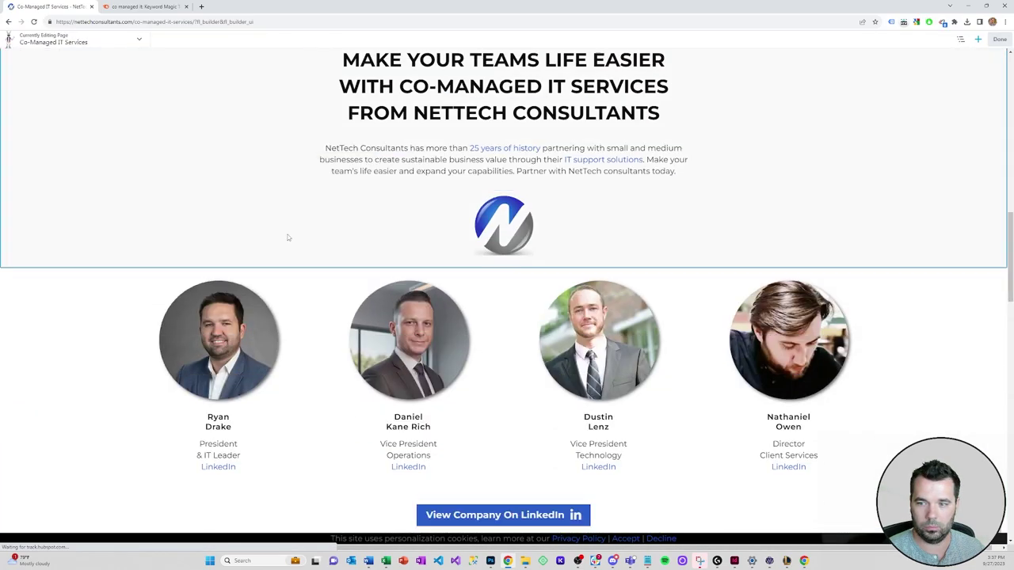
{"action": "scroll", "coordinate": [489, 139], "scroll_direction": "up", "scroll_amount": 1}
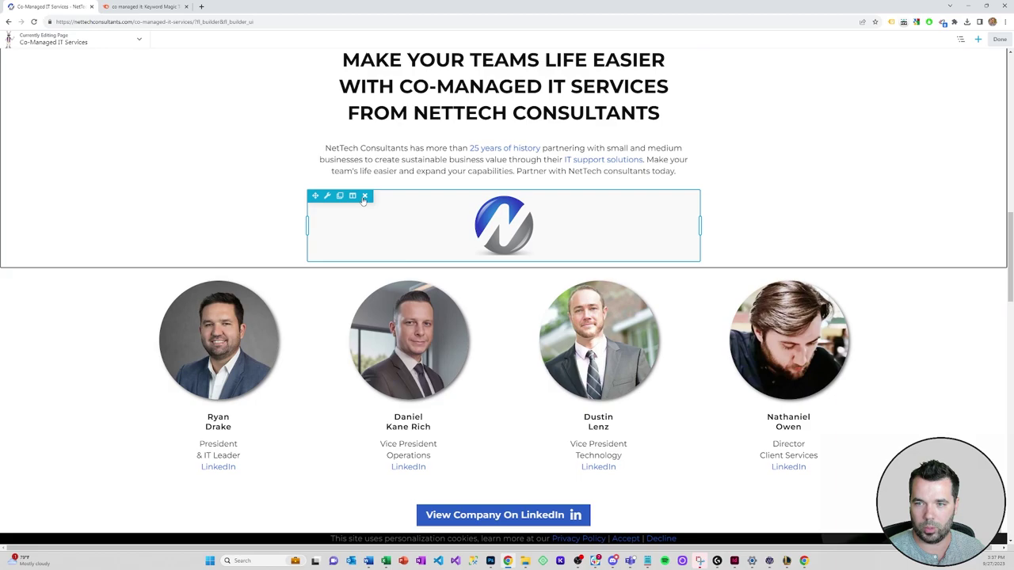
{"action": "left_click", "coordinate": [365, 196]}
{"action": "left_click", "coordinate": [543, 69]}
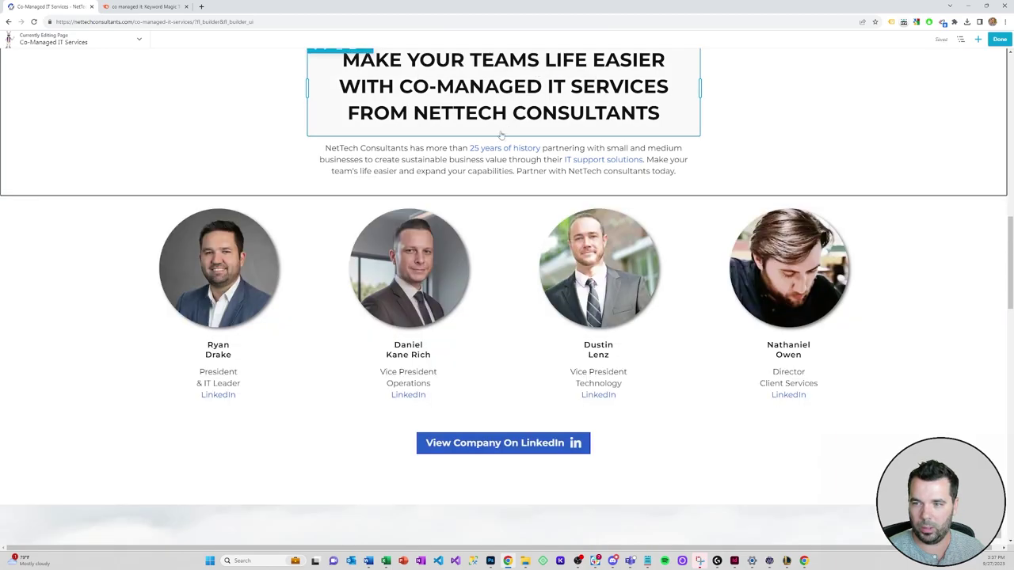
Delete the "View Company On LinkedIn" button below the leadership team and the empty column it occupied.
{"action": "scroll", "coordinate": [284, 279], "scroll_direction": "up", "scroll_amount": 2}
{"action": "scroll", "coordinate": [284, 279], "scroll_direction": "down", "scroll_amount": 3}
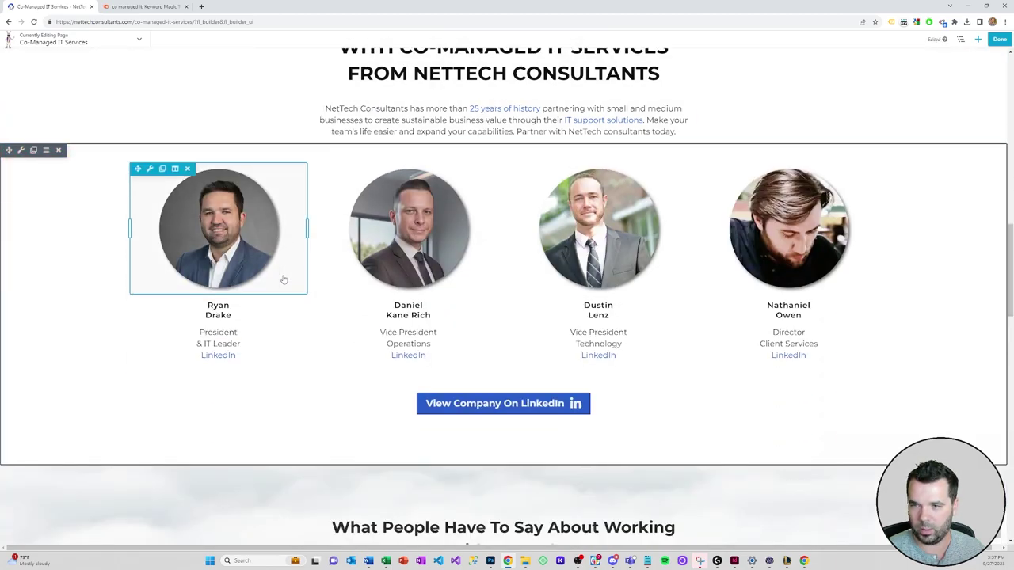
{"action": "scroll", "coordinate": [452, 298], "scroll_direction": "up", "scroll_amount": 2}
{"action": "scroll", "coordinate": [457, 307], "scroll_direction": "down", "scroll_amount": 3}
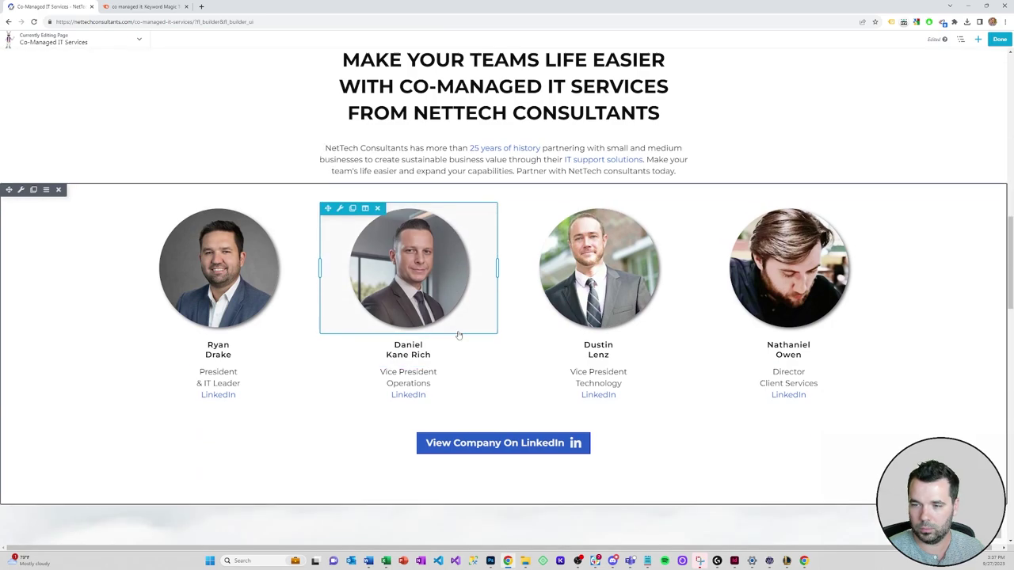
{"action": "left_click", "coordinate": [187, 393]}
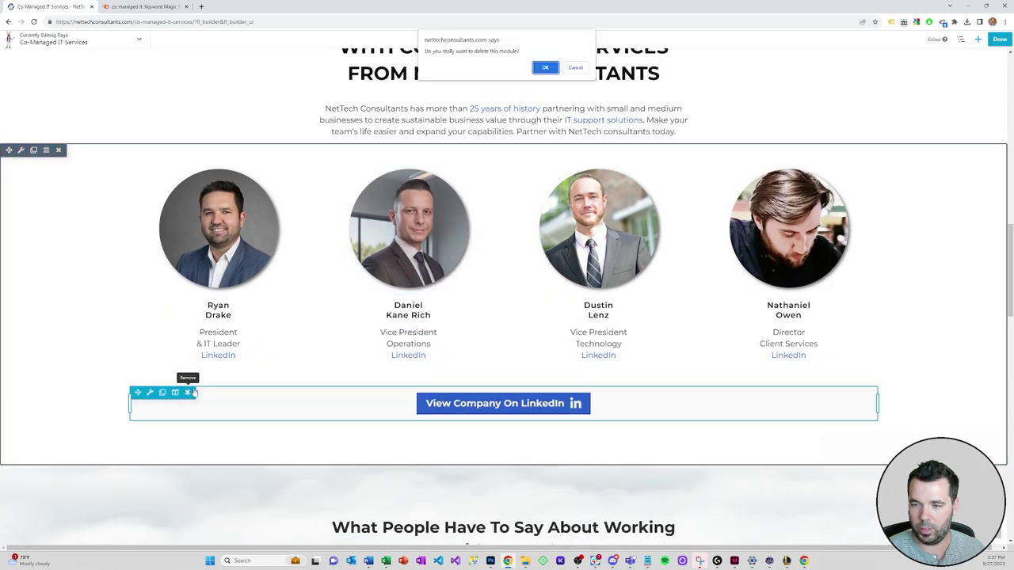
{"action": "left_click", "coordinate": [545, 67]}
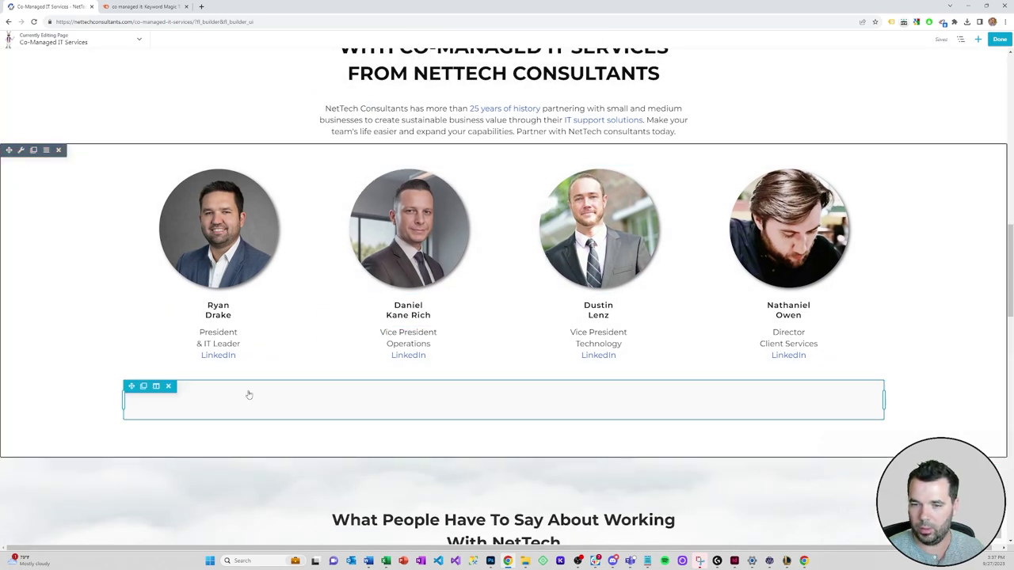
{"action": "left_click", "coordinate": [168, 386]}
Set the "Make Your Teams Life Easier" row's bottom padding to 48 px, clear its top padding and save the row.
{"action": "scroll", "coordinate": [491, 261], "scroll_direction": "up", "scroll_amount": 2}
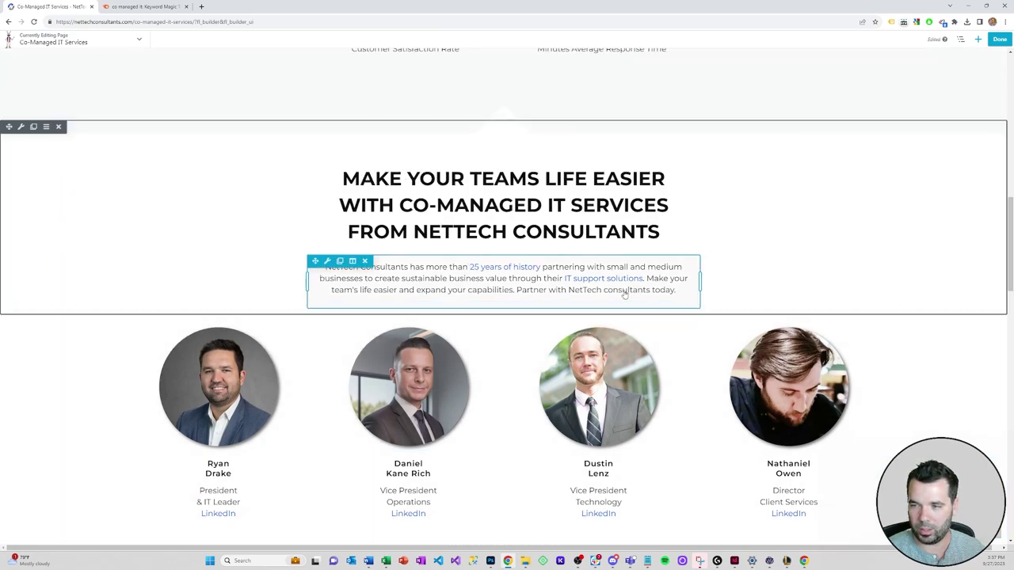
{"action": "left_click", "coordinate": [21, 127]}
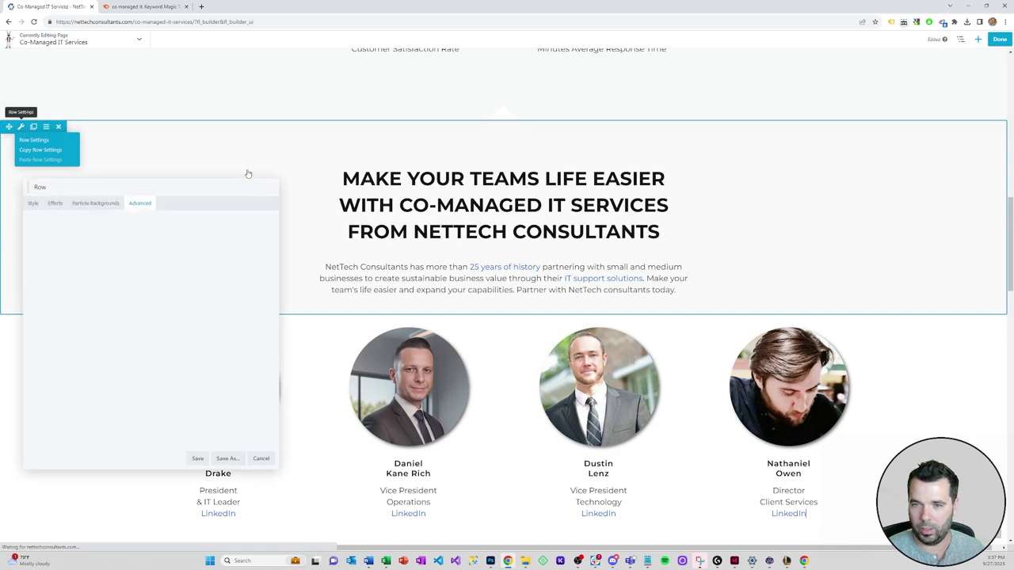
{"action": "left_click", "coordinate": [188, 274]}
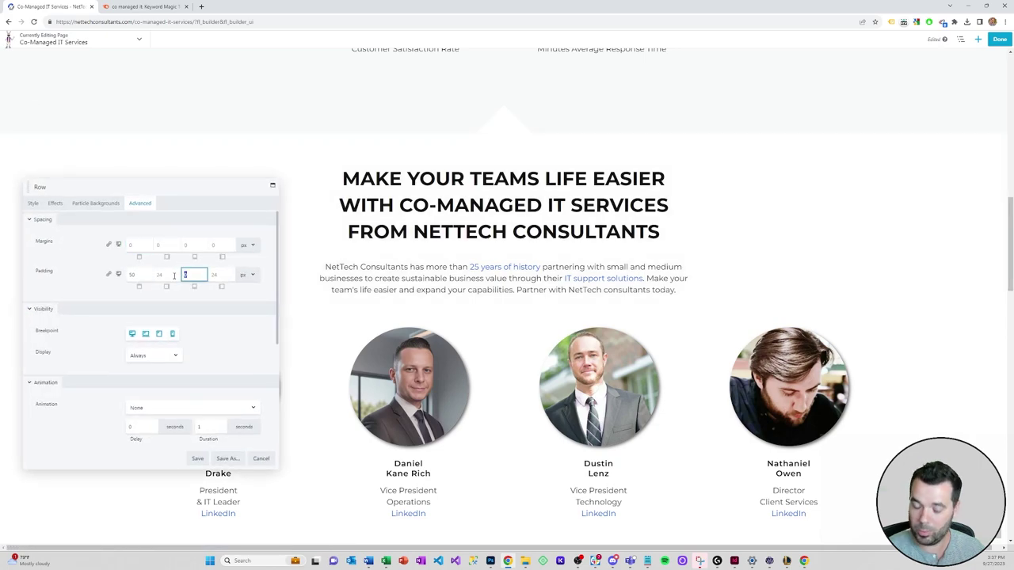
{"action": "type", "text": "40"}
{"action": "double_click", "coordinate": [133, 274]}
{"action": "type", "text": "48"}
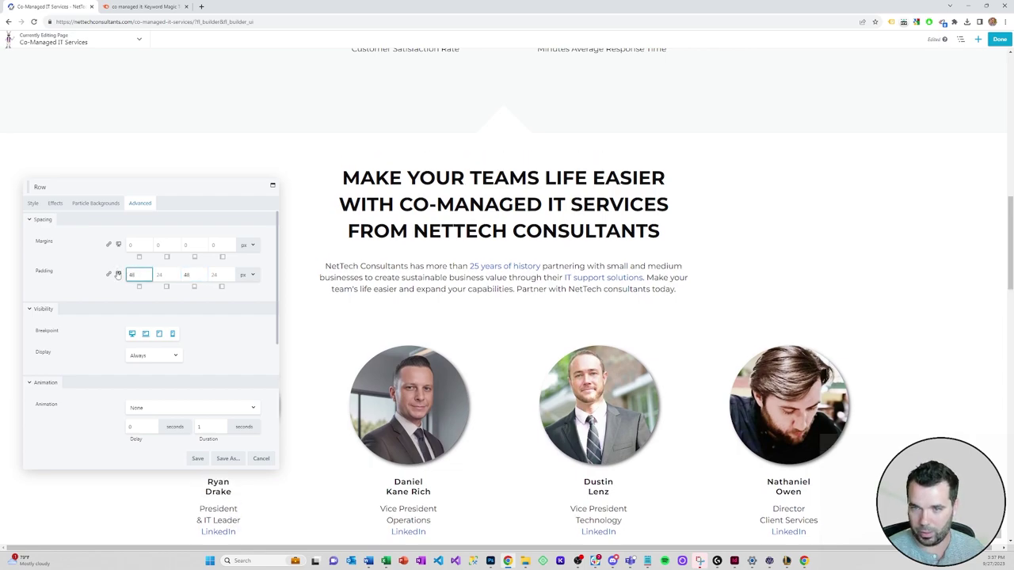
{"action": "key", "text": "BackSpace"}
{"action": "key", "text": "BackSpace"}
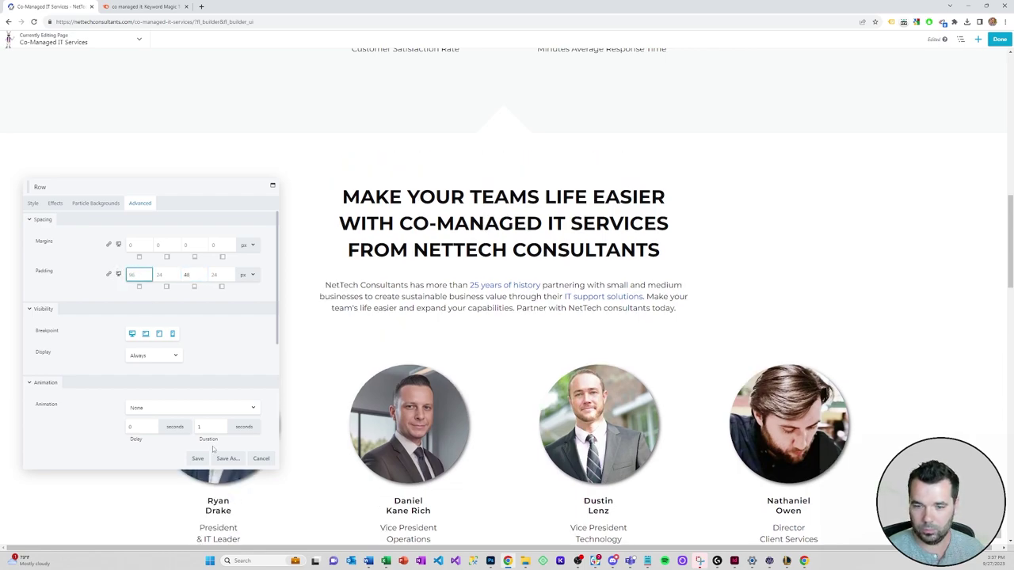
{"action": "left_click", "coordinate": [198, 458]}
Review the layout and spacing of the leadership team, testimonial, intro and hero sections.
{"action": "scroll", "coordinate": [287, 423], "scroll_direction": "down", "scroll_amount": 2}
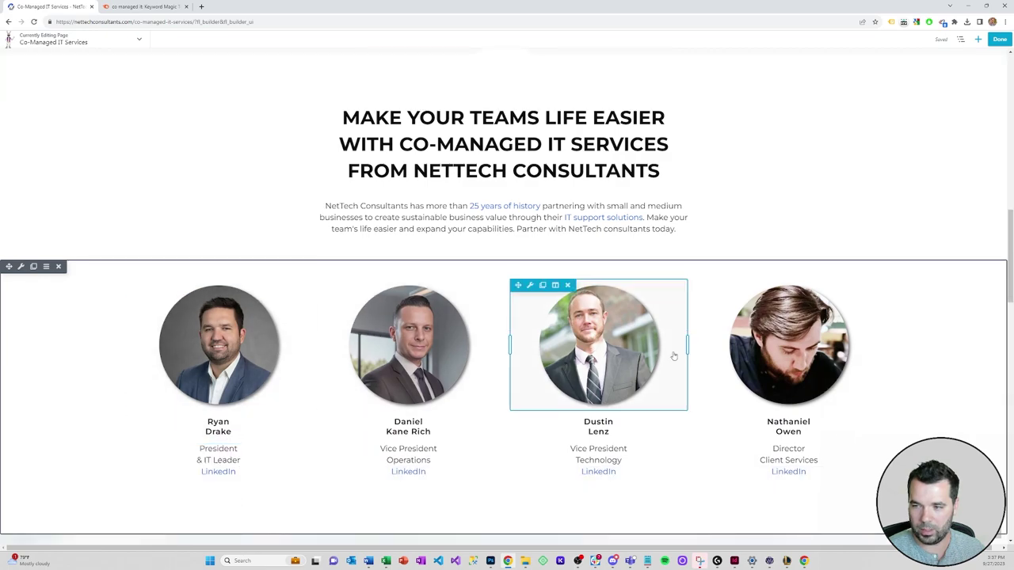
{"action": "scroll", "coordinate": [782, 353], "scroll_direction": "down", "scroll_amount": 1}
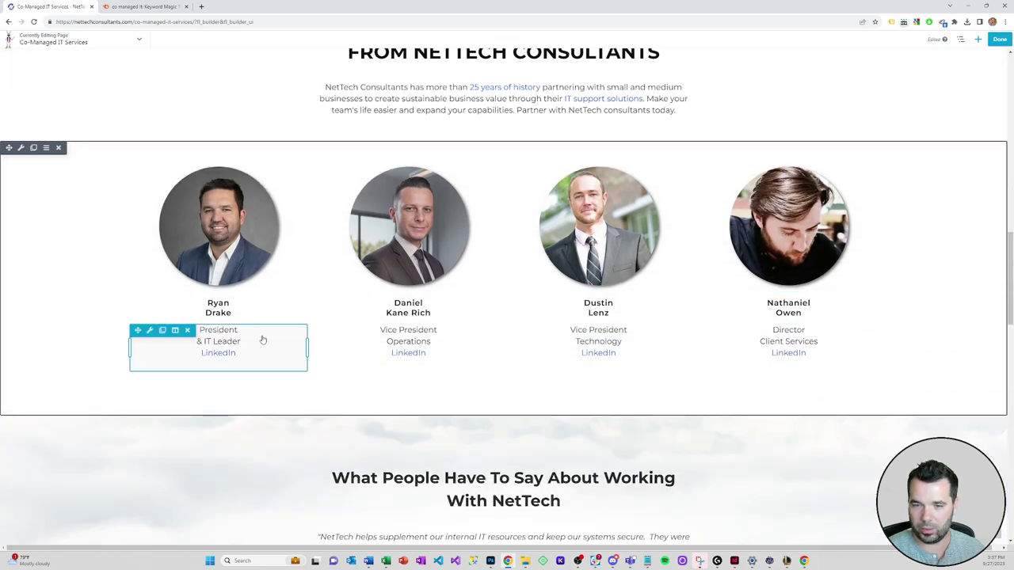
{"action": "scroll", "coordinate": [257, 339], "scroll_direction": "up", "scroll_amount": 3}
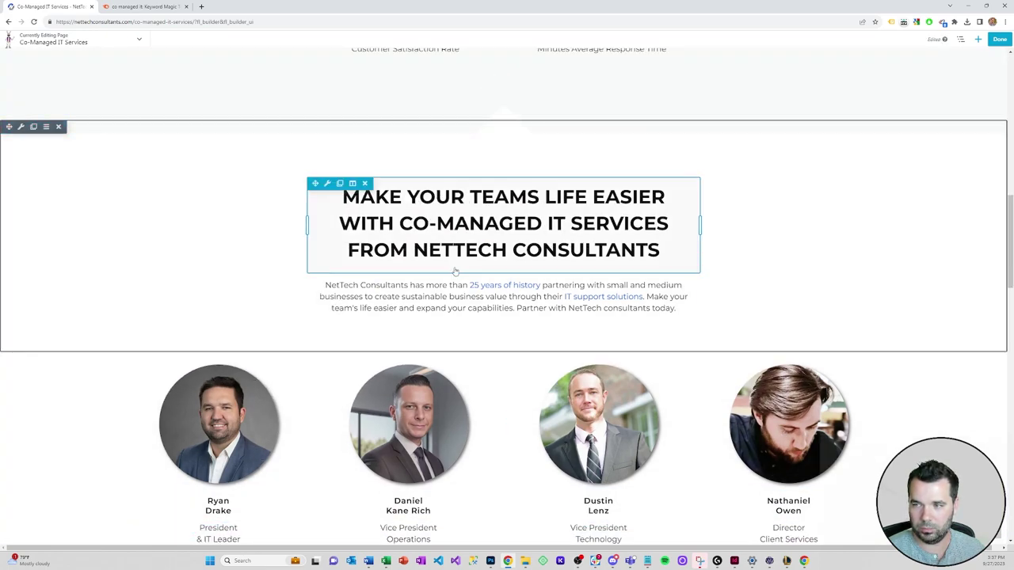
{"action": "scroll", "coordinate": [402, 314], "scroll_direction": "down", "scroll_amount": 9}
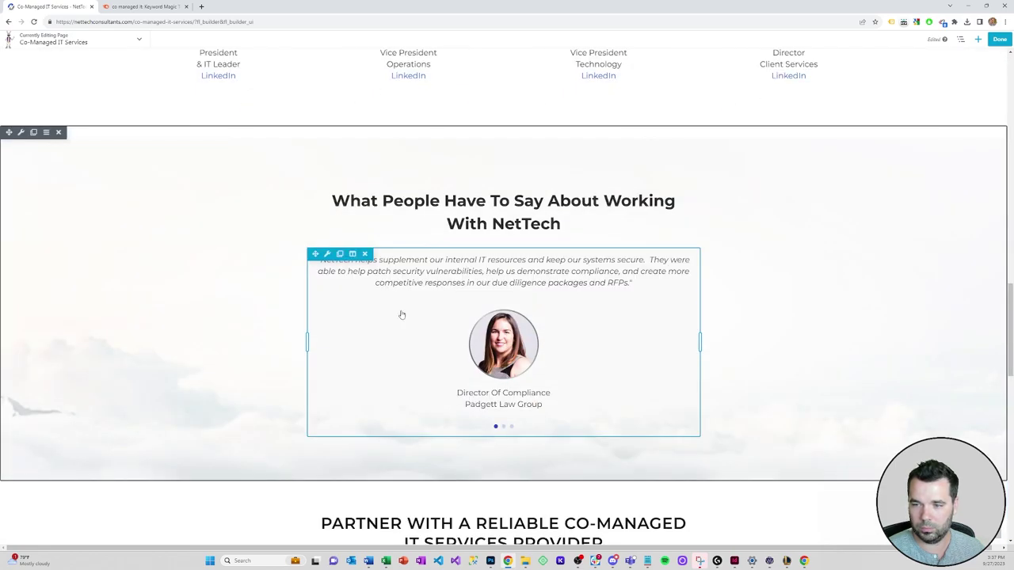
{"action": "scroll", "coordinate": [446, 326], "scroll_direction": "down", "scroll_amount": 4}
{"action": "scroll", "coordinate": [464, 330], "scroll_direction": "up", "scroll_amount": 4}
{"action": "scroll", "coordinate": [464, 331], "scroll_direction": "up", "scroll_amount": 15}
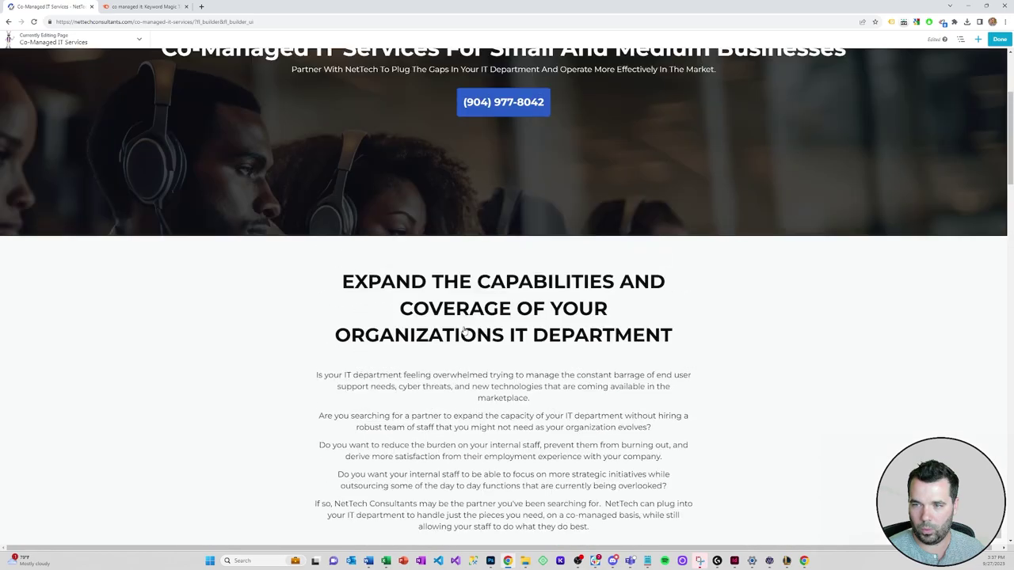
{"action": "scroll", "coordinate": [464, 331], "scroll_direction": "down", "scroll_amount": 6}
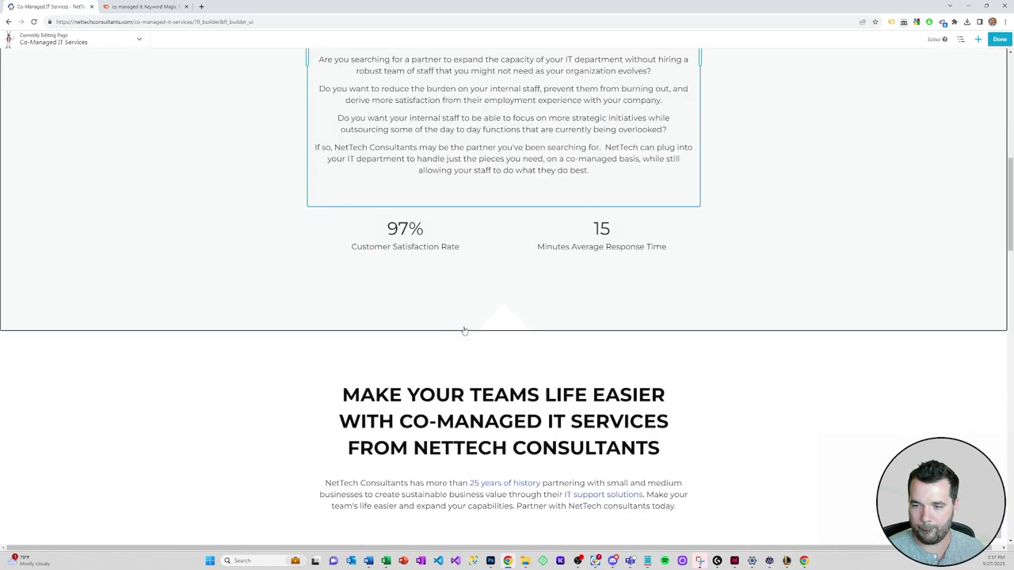
{"action": "scroll", "coordinate": [464, 331], "scroll_direction": "up", "scroll_amount": 6}
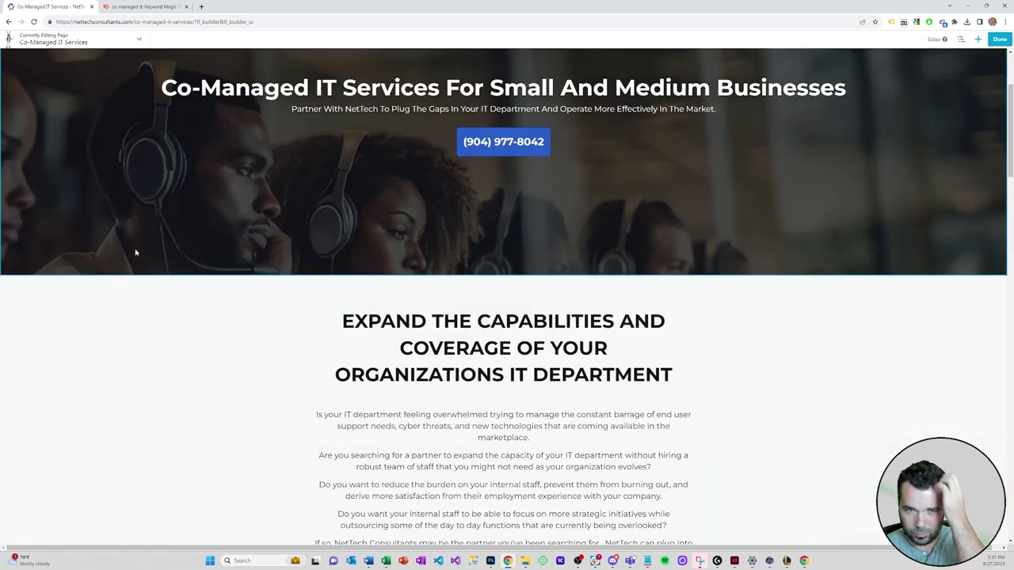
{"action": "scroll", "coordinate": [79, 238], "scroll_direction": "up", "scroll_amount": 2}
{"action": "scroll", "coordinate": [203, 282], "scroll_direction": "down", "scroll_amount": 3}
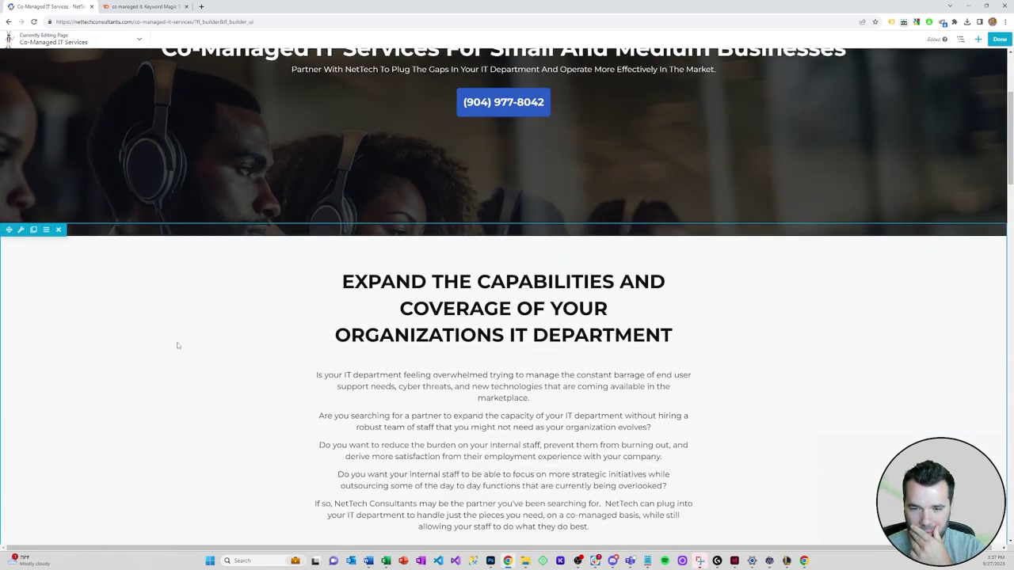
Look up the background color code of the "Expand The Capabilities" row and close its settings by saving.
{"action": "left_click", "coordinate": [24, 241]}
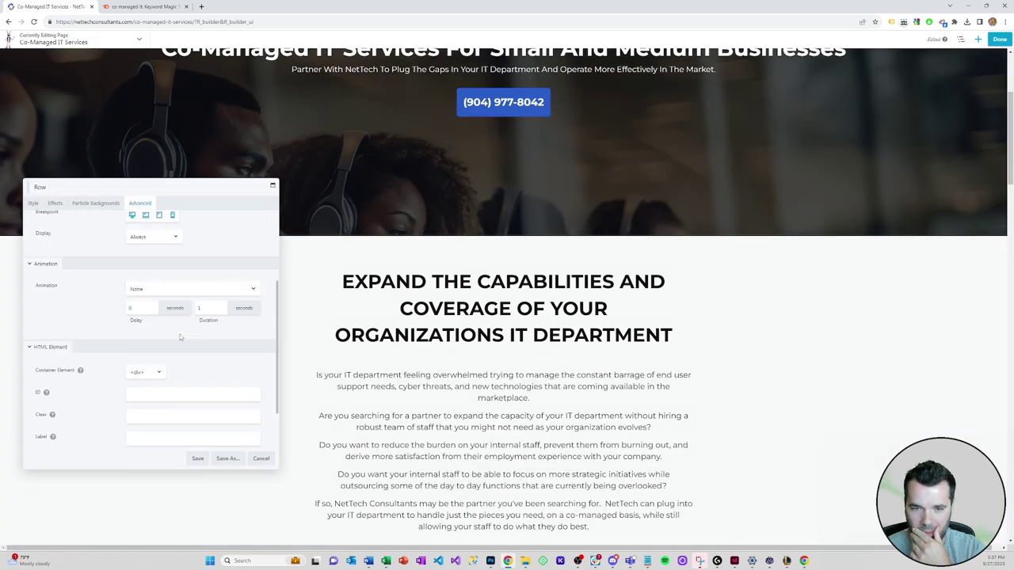
{"action": "scroll", "coordinate": [190, 334], "scroll_direction": "down", "scroll_amount": 1}
{"action": "scroll", "coordinate": [190, 335], "scroll_direction": "up", "scroll_amount": 3}
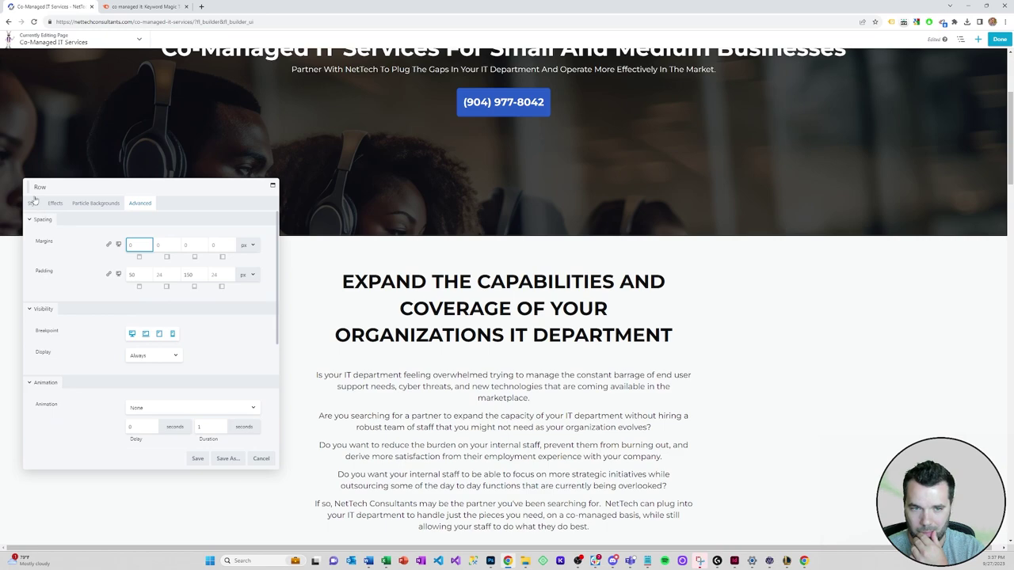
{"action": "left_click", "coordinate": [33, 202]}
{"action": "scroll", "coordinate": [174, 320], "scroll_direction": "down", "scroll_amount": 5}
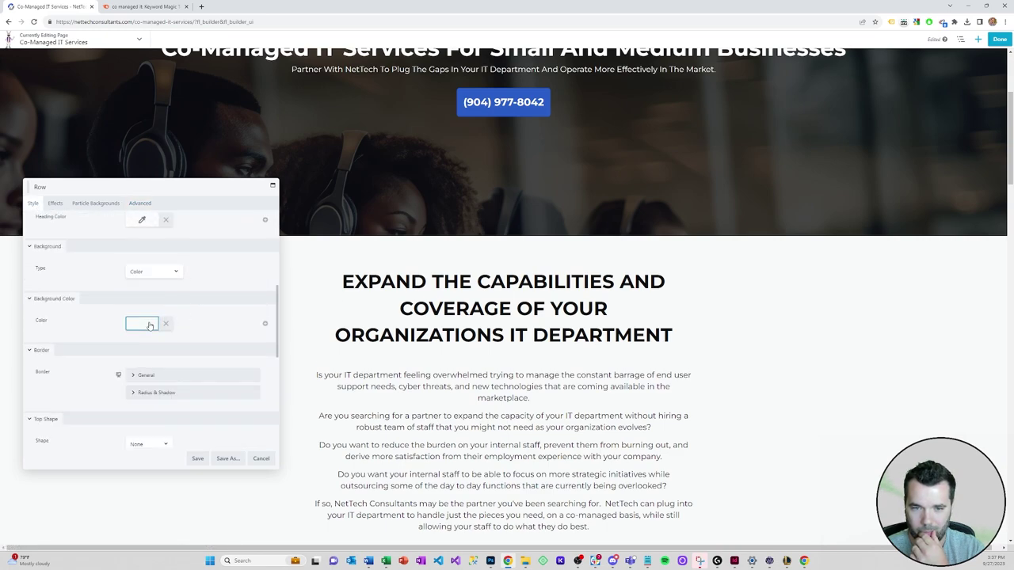
{"action": "left_click", "coordinate": [149, 324]}
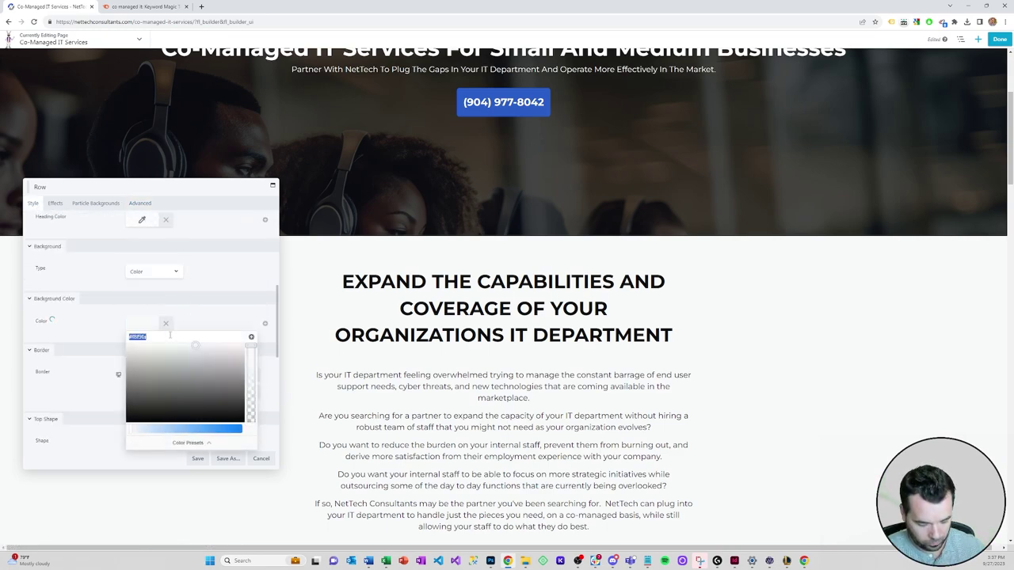
{"action": "left_click", "coordinate": [210, 323]}
{"action": "left_click", "coordinate": [198, 458]}
Add a triangle bottom shape to the hero row, 150 px wide and 75 px high.
{"action": "scroll", "coordinate": [119, 277], "scroll_direction": "up", "scroll_amount": 3}
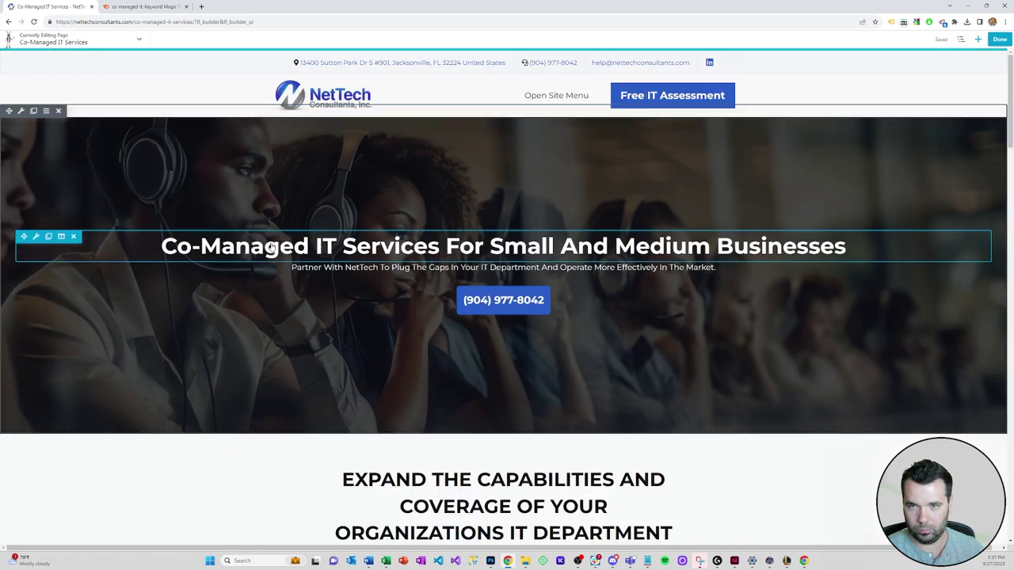
{"action": "left_click", "coordinate": [32, 125]}
{"action": "scroll", "coordinate": [197, 298], "scroll_direction": "down", "scroll_amount": 5}
{"action": "scroll", "coordinate": [197, 298], "scroll_direction": "down", "scroll_amount": 10}
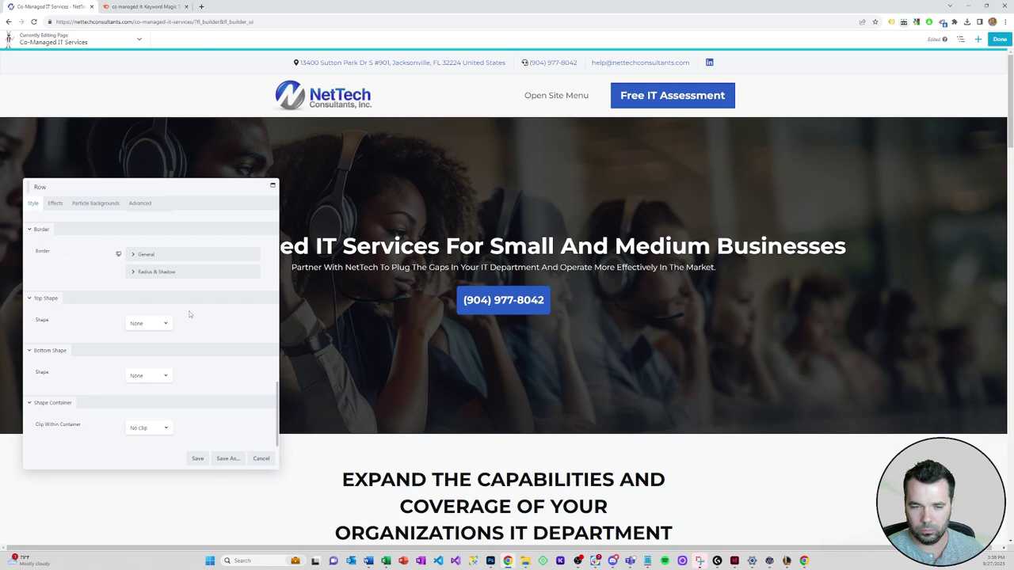
{"action": "left_click", "coordinate": [153, 374]}
{"action": "left_click", "coordinate": [150, 418]}
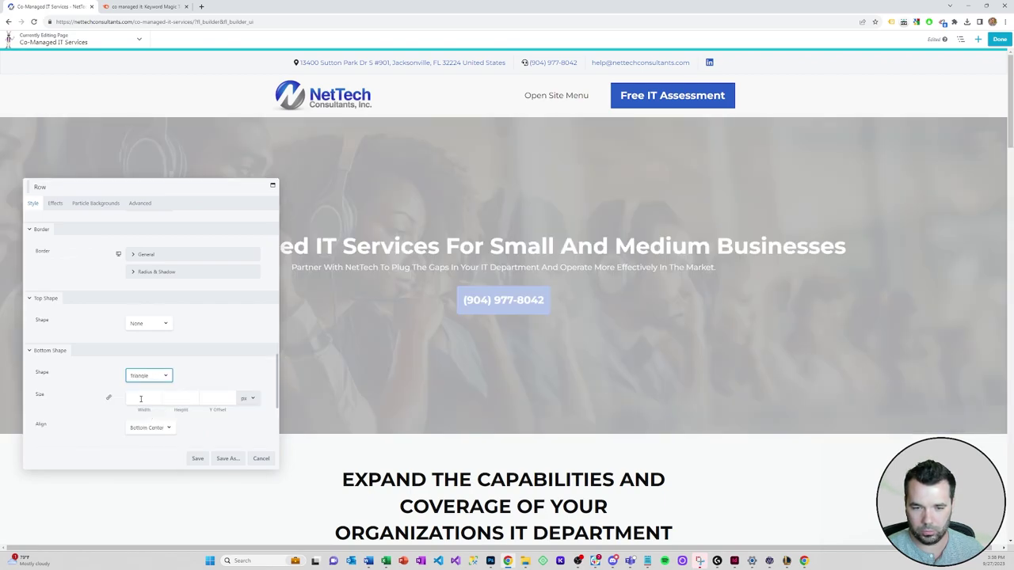
{"action": "left_click", "coordinate": [142, 398]}
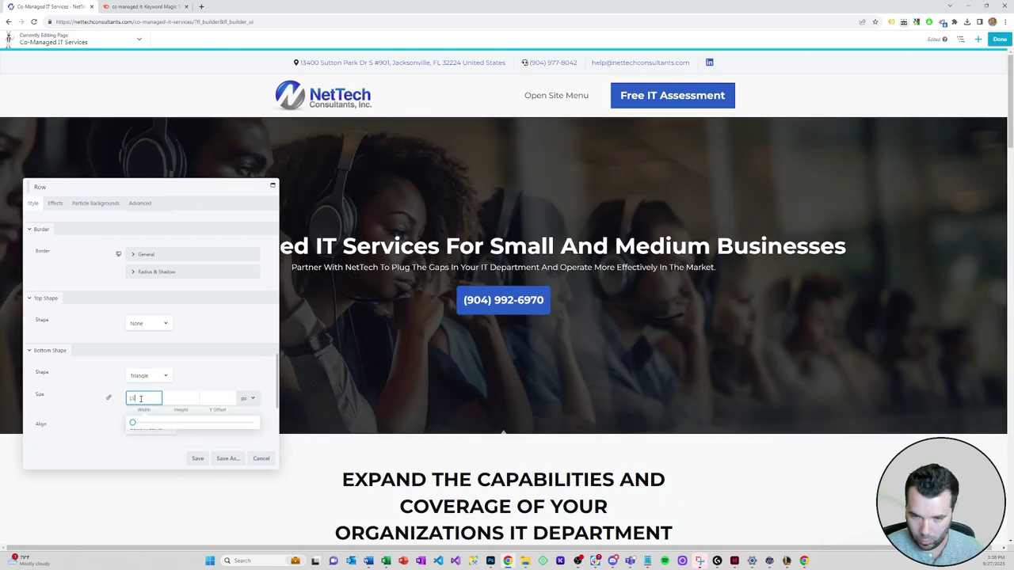
{"action": "type", "text": "75"}
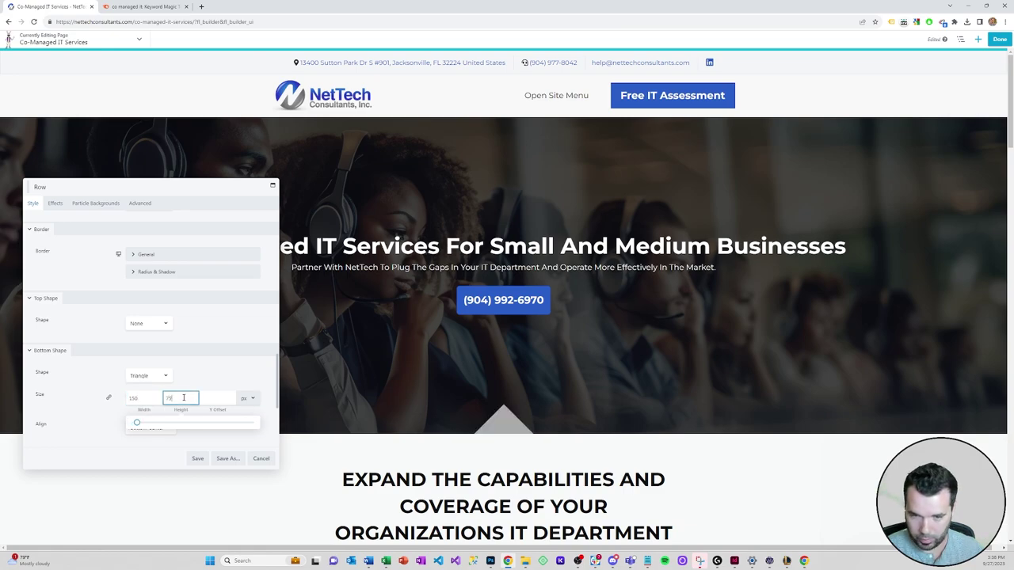
{"action": "left_click", "coordinate": [212, 377]}
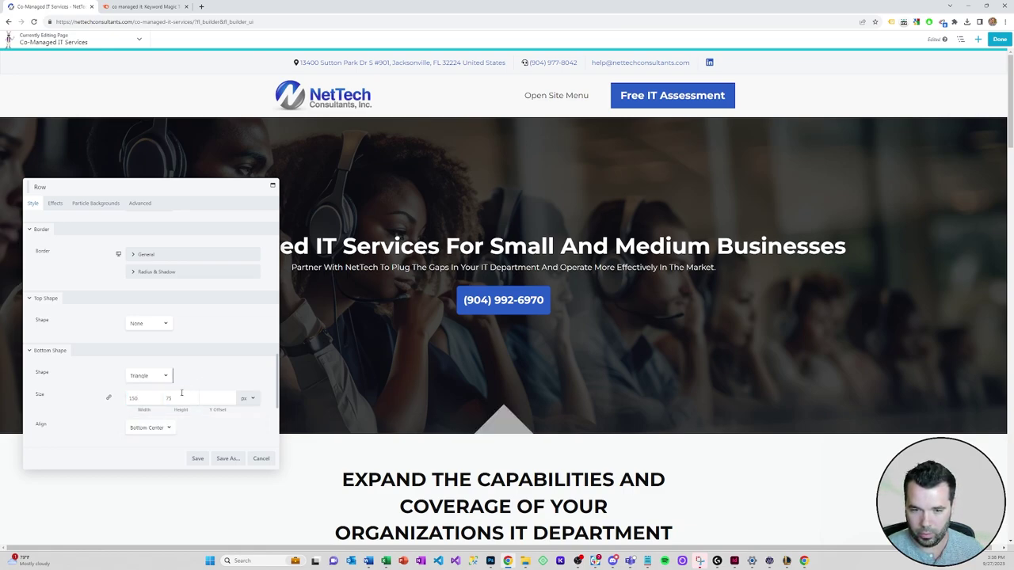
Set the hero row's bottom shape color to #f8f9fa and save the row.
{"action": "scroll", "coordinate": [212, 378], "scroll_direction": "down", "scroll_amount": 2}
{"action": "left_click", "coordinate": [147, 425]}
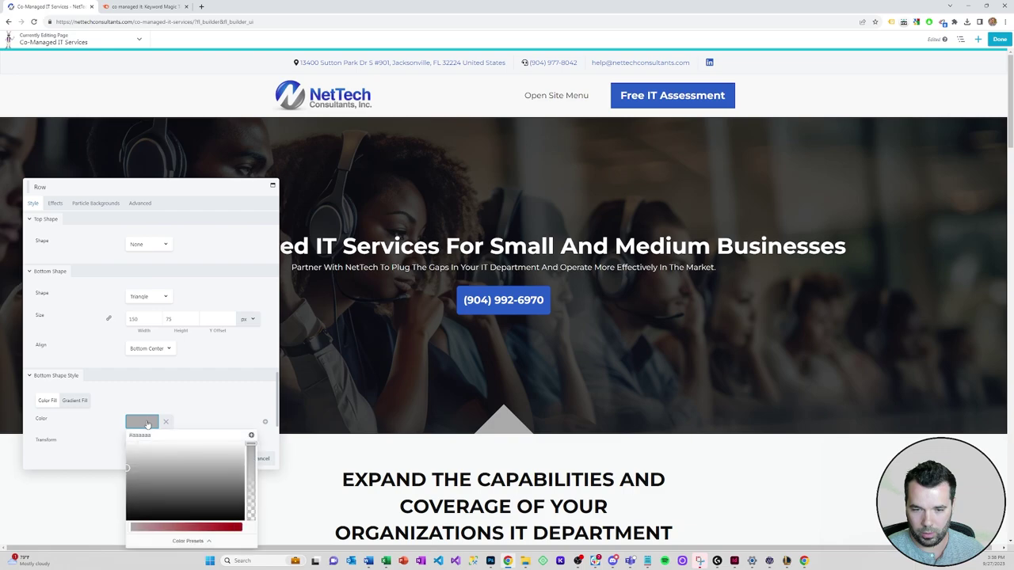
{"action": "left_click", "coordinate": [139, 435]}
{"action": "type", "text": "#f8f9fa"}
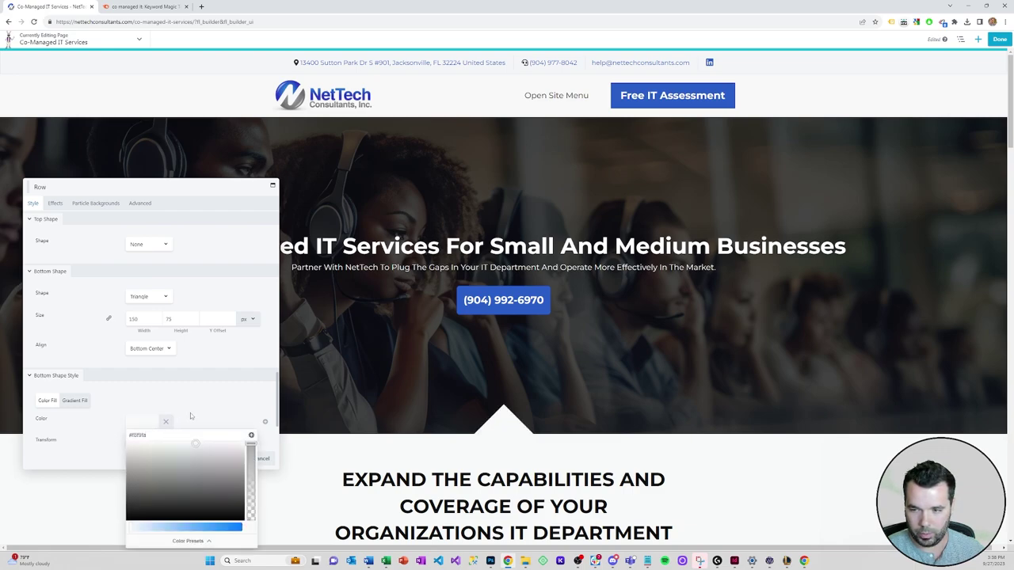
{"action": "left_click", "coordinate": [190, 412]}
{"action": "left_click", "coordinate": [201, 462]}
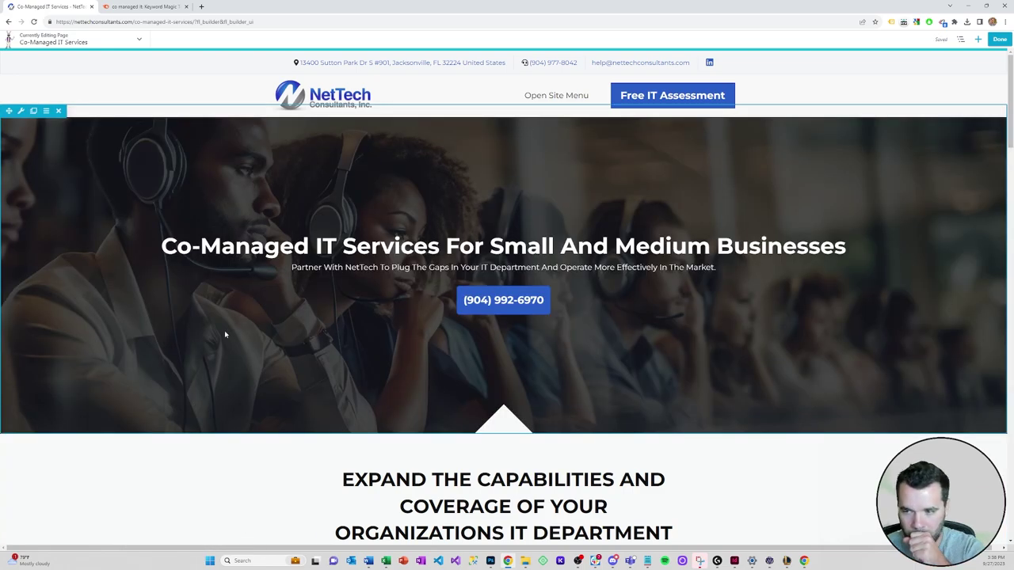
Review the hero's triangle shape and the spacing of the sections below it down the page.
{"action": "scroll", "coordinate": [222, 337], "scroll_direction": "down", "scroll_amount": 2}
{"action": "scroll", "coordinate": [224, 335], "scroll_direction": "up", "scroll_amount": 1}
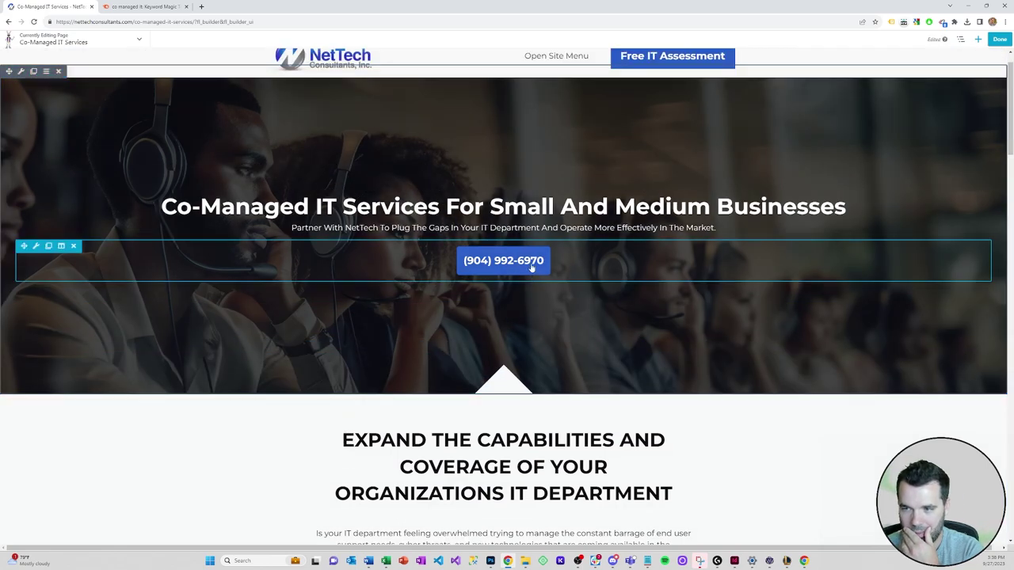
{"action": "scroll", "coordinate": [290, 335], "scroll_direction": "up", "scroll_amount": 1}
{"action": "scroll", "coordinate": [253, 308], "scroll_direction": "down", "scroll_amount": 3}
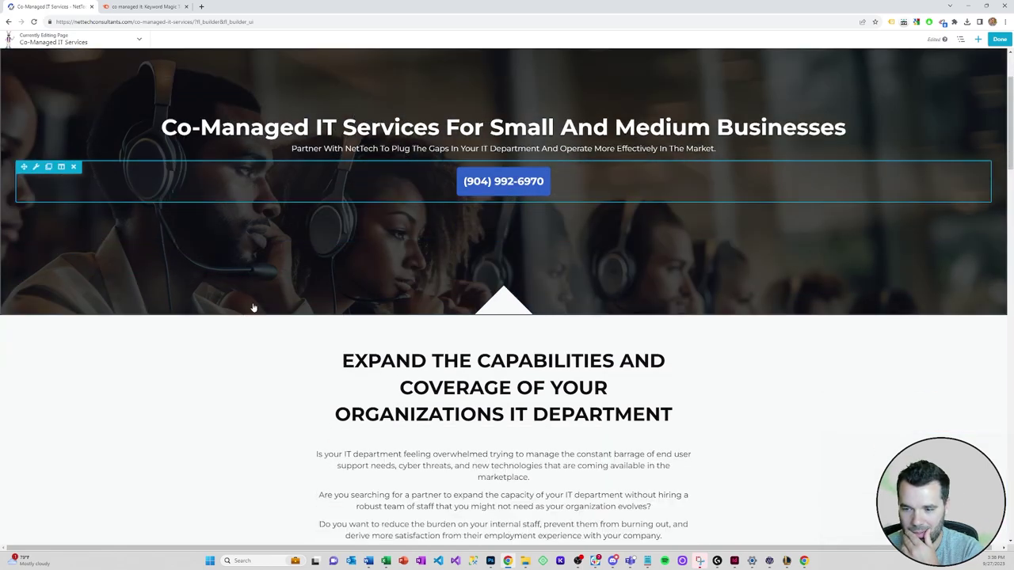
{"action": "scroll", "coordinate": [253, 309], "scroll_direction": "down", "scroll_amount": 8}
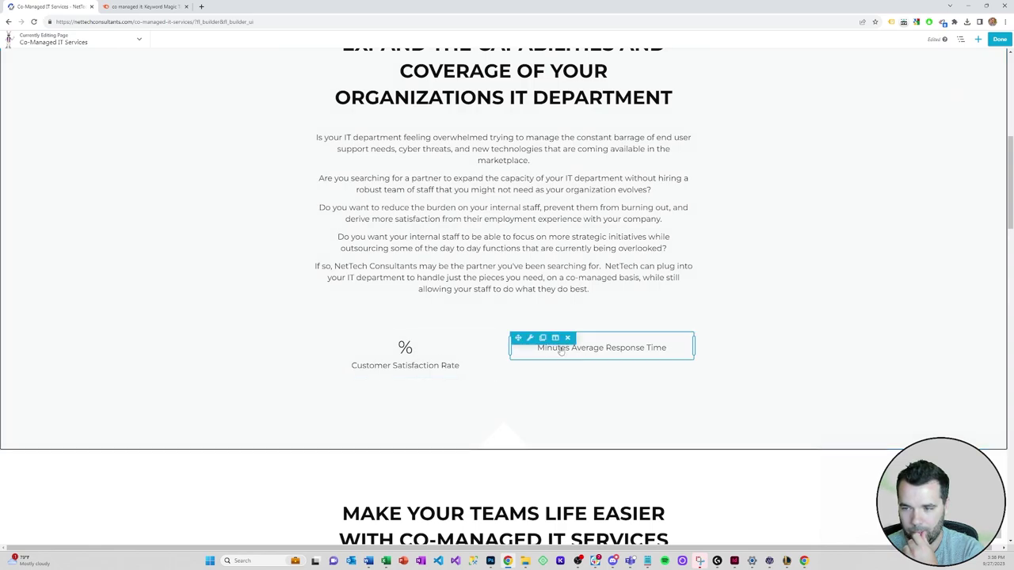
{"action": "scroll", "coordinate": [396, 348], "scroll_direction": "down", "scroll_amount": 9}
{"action": "scroll", "coordinate": [475, 309], "scroll_direction": "up", "scroll_amount": 12}
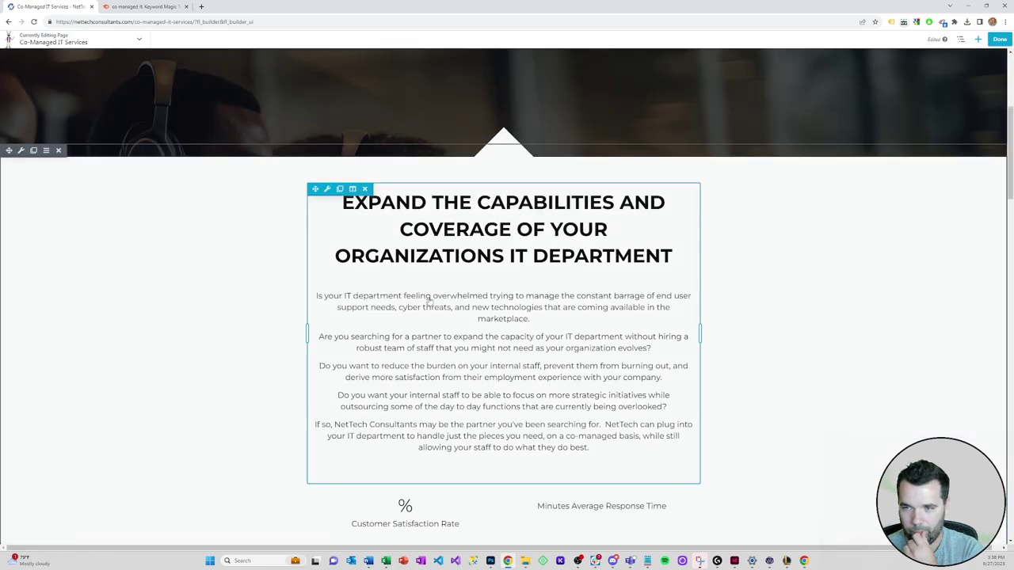
{"action": "scroll", "coordinate": [342, 290], "scroll_direction": "down", "scroll_amount": 5}
{"action": "scroll", "coordinate": [343, 290], "scroll_direction": "down", "scroll_amount": 20}
{"action": "scroll", "coordinate": [344, 290], "scroll_direction": "down", "scroll_amount": 5}
Finish editing and publish the Co-Managed IT Services page.
{"action": "scroll", "coordinate": [480, 227], "scroll_direction": "up", "scroll_amount": 20}
{"action": "left_click", "coordinate": [999, 39]}
{"action": "left_click", "coordinate": [974, 39]}
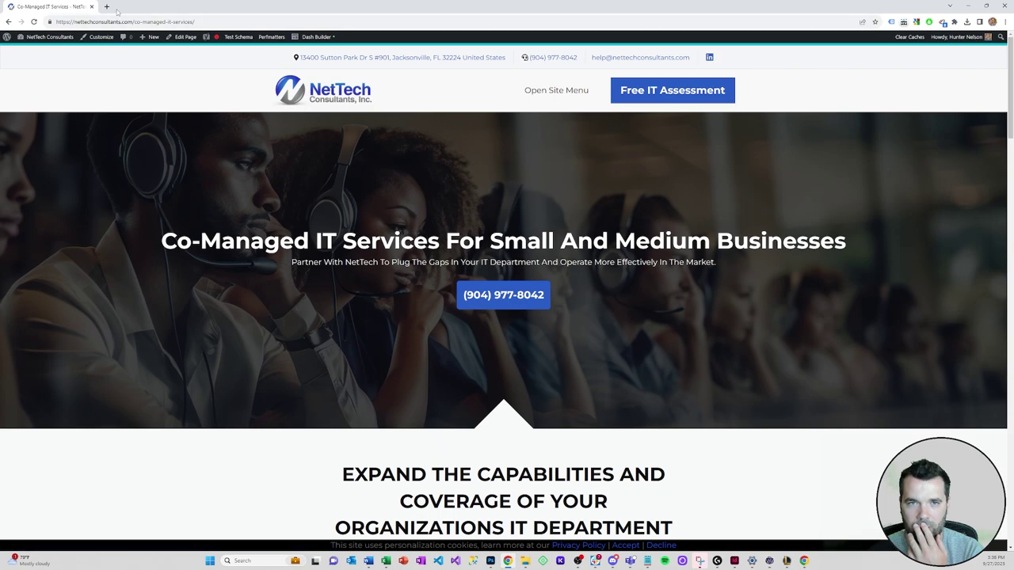
Search the browsing history for "pdf" in a new tab and open the Co-managed Digital Playbook.
{"action": "left_click", "coordinate": [106, 6]}
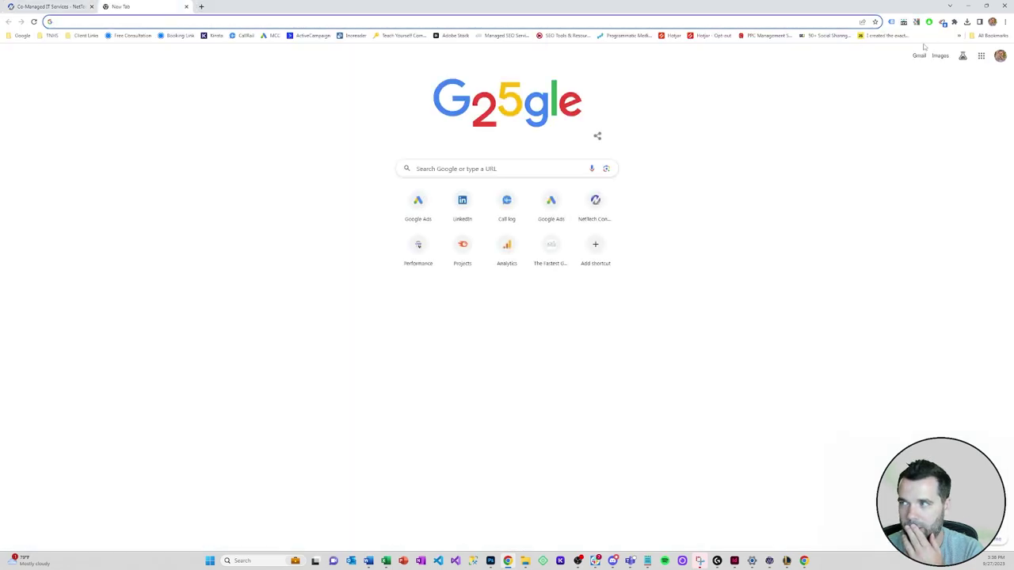
{"action": "left_click", "coordinate": [1005, 22]}
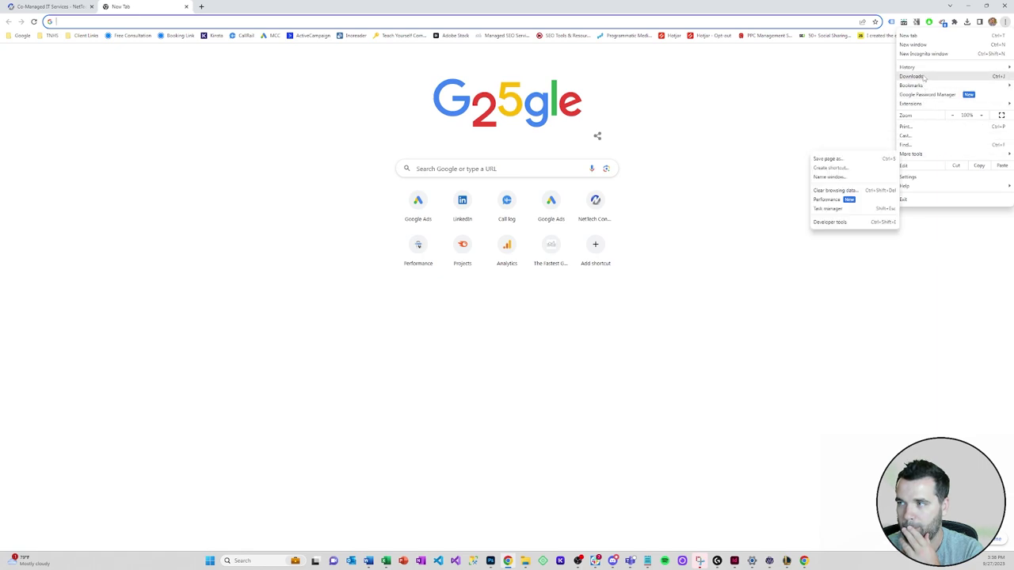
{"action": "mouse_move", "coordinate": [919, 69]}
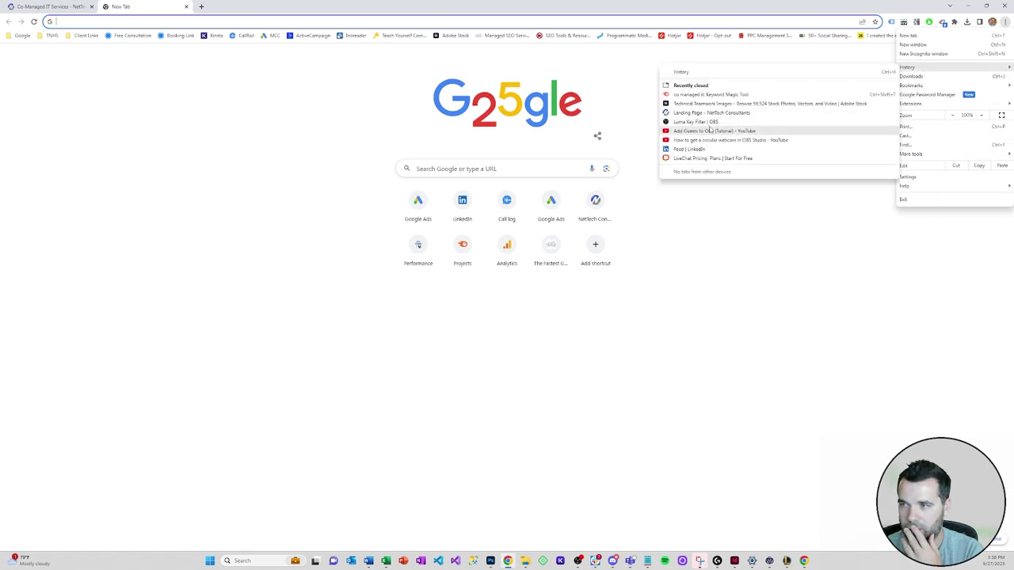
{"action": "left_click", "coordinate": [678, 73]}
{"action": "type", "text": "pdf"}
{"action": "left_click", "coordinate": [477, 117]}
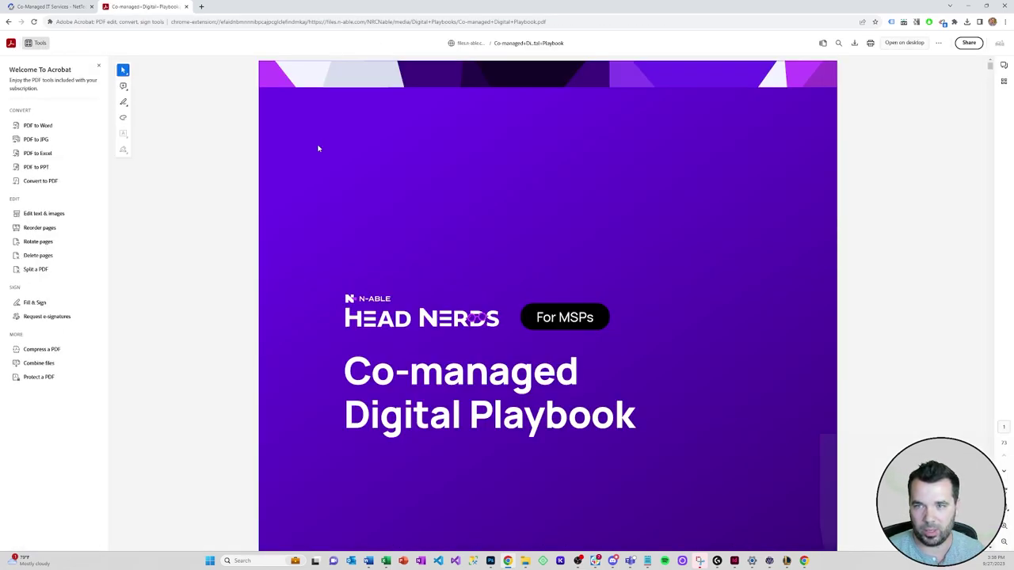
Skim forward through the playbook to the co-managed EDR training, marketing message and sales scripting pages.
{"action": "scroll", "coordinate": [222, 192], "scroll_direction": "down", "scroll_amount": 10}
{"action": "scroll", "coordinate": [222, 191], "scroll_direction": "down", "scroll_amount": 20}
{"action": "left_click_drag", "start_coordinate": [989, 107], "coordinate": [977, 400]}
{"action": "scroll", "coordinate": [872, 368], "scroll_direction": "down", "scroll_amount": 20}
{"action": "scroll", "coordinate": [872, 368], "scroll_direction": "down", "scroll_amount": 20}
{"action": "scroll", "coordinate": [872, 368], "scroll_direction": "down", "scroll_amount": 15}
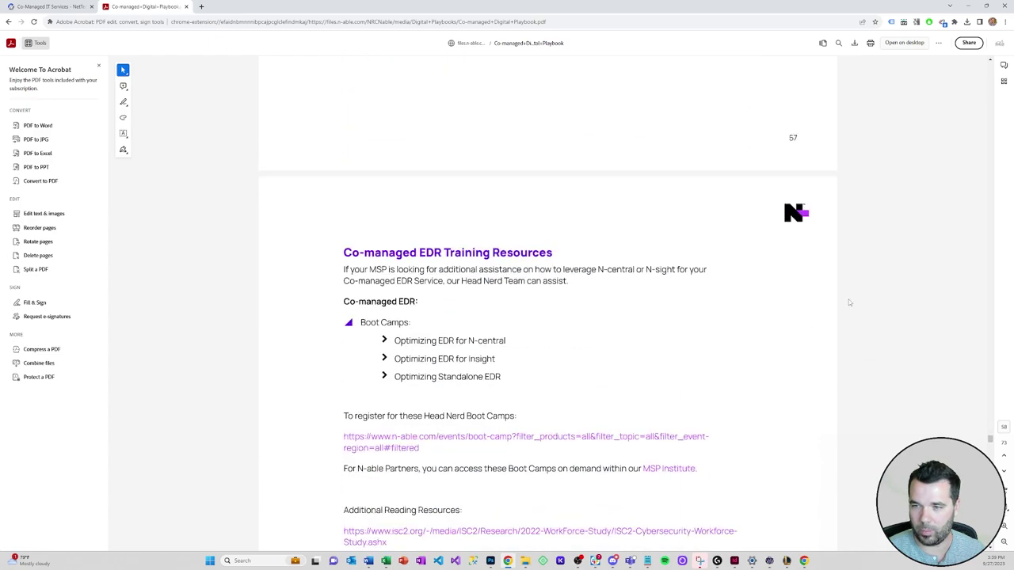
{"action": "scroll", "coordinate": [231, 261], "scroll_direction": "down", "scroll_amount": 15}
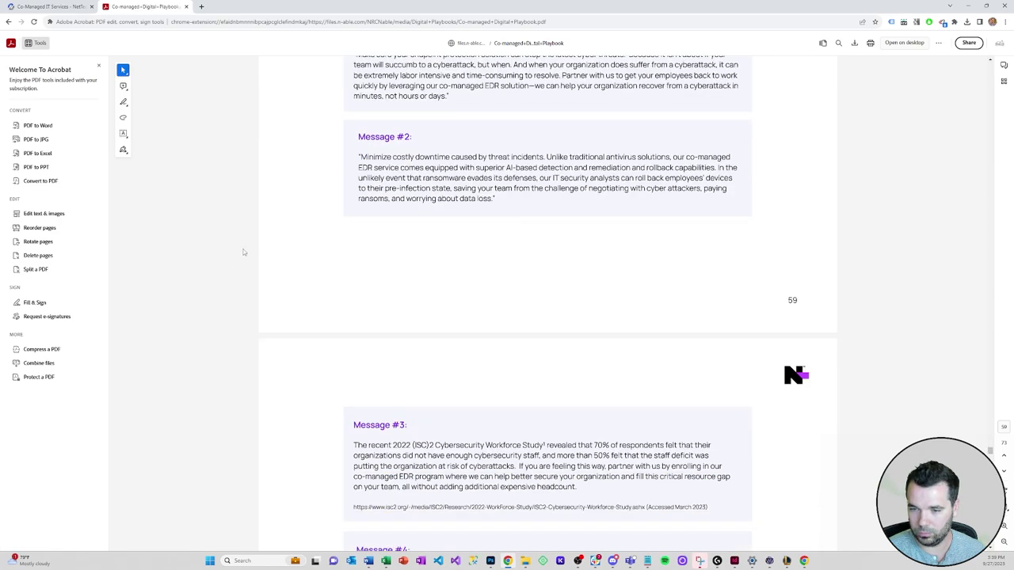
{"action": "scroll", "coordinate": [243, 252], "scroll_direction": "down", "scroll_amount": 5}
{"action": "scroll", "coordinate": [244, 252], "scroll_direction": "down", "scroll_amount": 5}
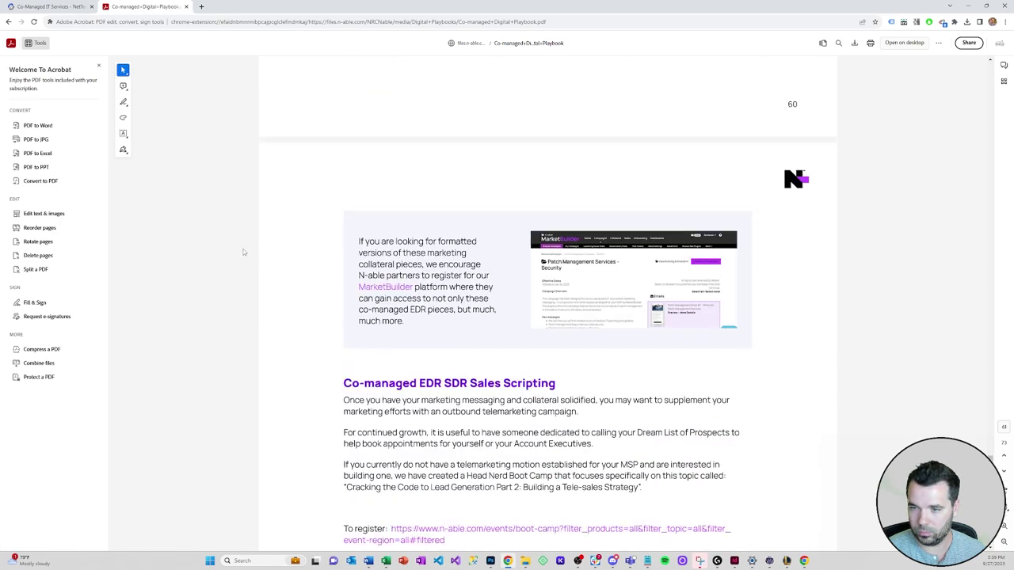
Go back through the playbook's Microsoft 365 backup, backup and patch programs to the "Popular Co-Managed IT Services Offerings" page.
{"action": "scroll", "coordinate": [243, 252], "scroll_direction": "up", "scroll_amount": 4}
{"action": "left_click_drag", "start_coordinate": [989, 467], "coordinate": [950, 345]}
{"action": "scroll", "coordinate": [951, 346], "scroll_direction": "up", "scroll_amount": 10}
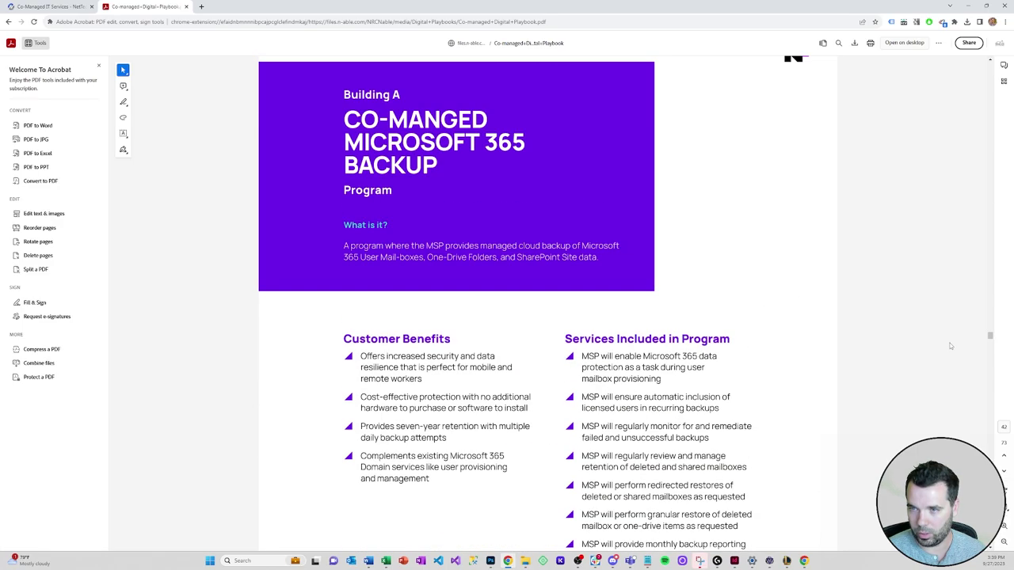
{"action": "scroll", "coordinate": [951, 345], "scroll_direction": "up", "scroll_amount": 15}
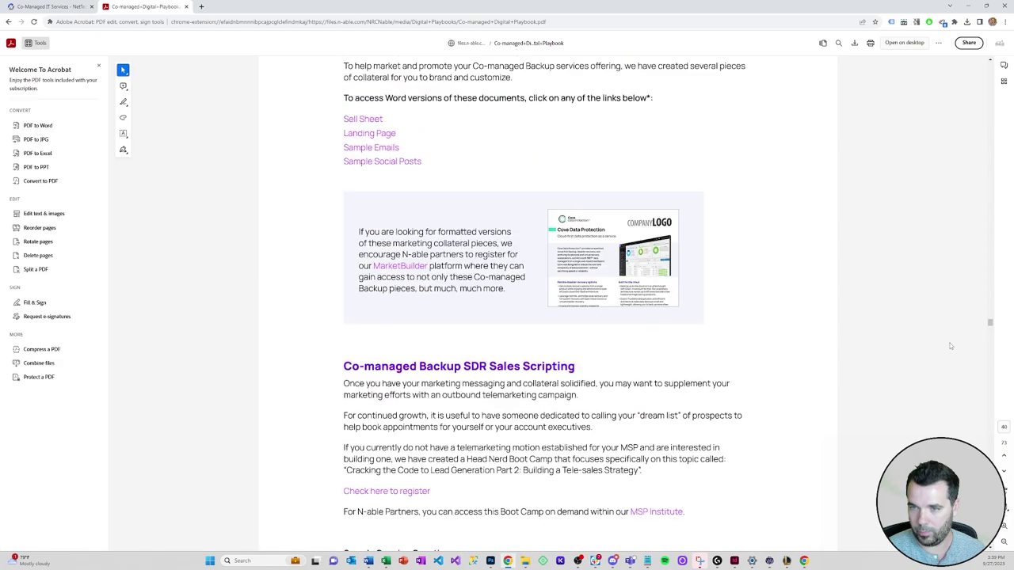
{"action": "scroll", "coordinate": [950, 345], "scroll_direction": "up", "scroll_amount": 15}
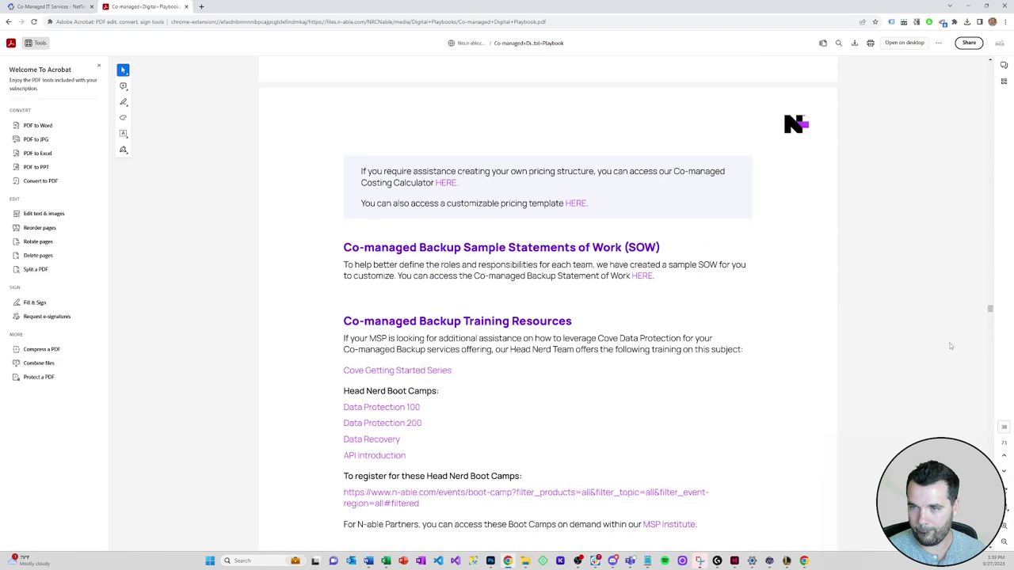
{"action": "scroll", "coordinate": [951, 346], "scroll_direction": "up", "scroll_amount": 2}
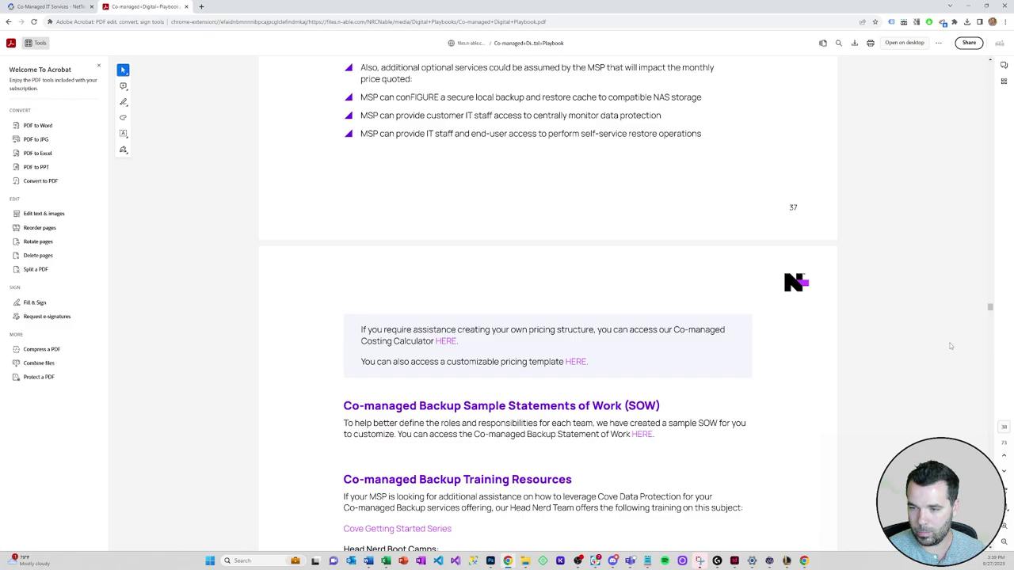
{"action": "scroll", "coordinate": [951, 345], "scroll_direction": "up", "scroll_amount": 15}
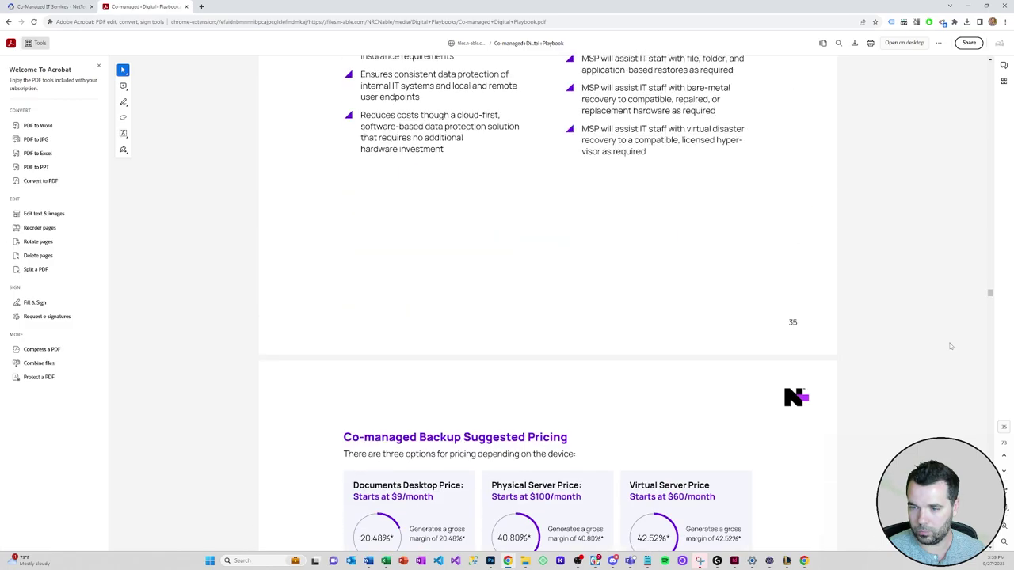
{"action": "scroll", "coordinate": [950, 345], "scroll_direction": "up", "scroll_amount": 8}
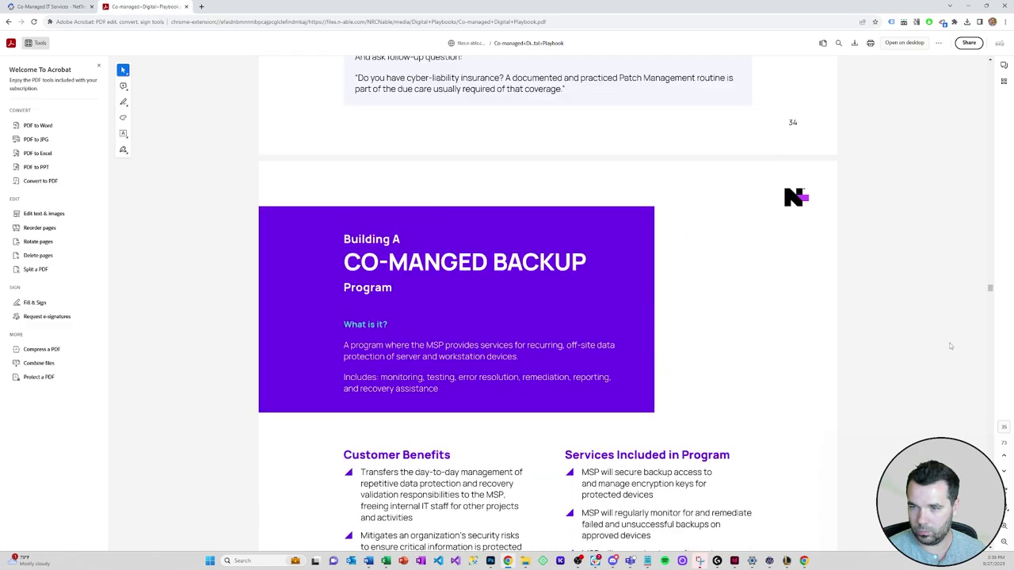
{"action": "scroll", "coordinate": [951, 345], "scroll_direction": "up", "scroll_amount": 12}
{"action": "scroll", "coordinate": [951, 345], "scroll_direction": "up", "scroll_amount": 12}
{"action": "scroll", "coordinate": [951, 345], "scroll_direction": "up", "scroll_amount": 12}
{"action": "scroll", "coordinate": [950, 345], "scroll_direction": "up", "scroll_amount": 10}
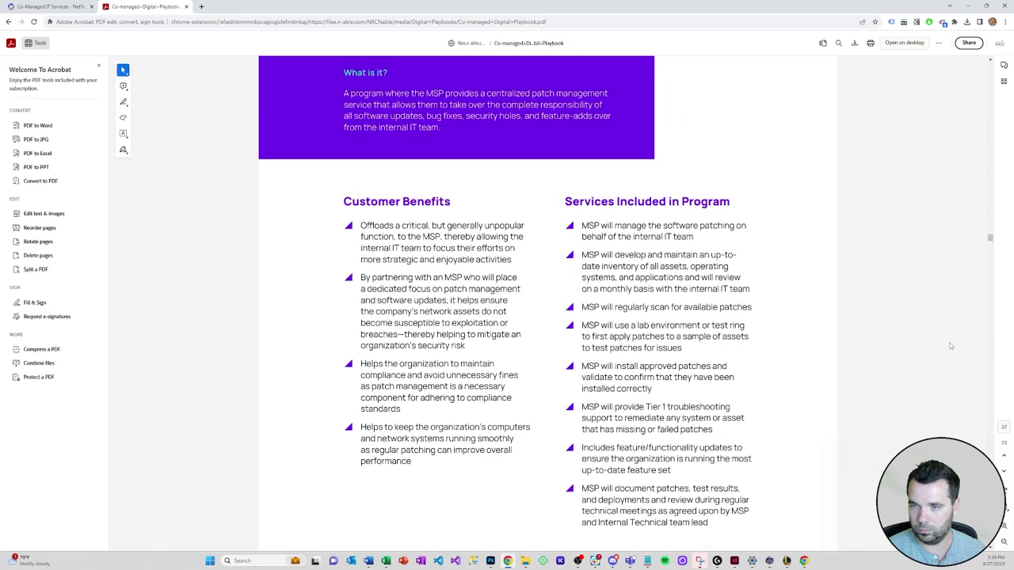
{"action": "scroll", "coordinate": [950, 346], "scroll_direction": "up", "scroll_amount": 10}
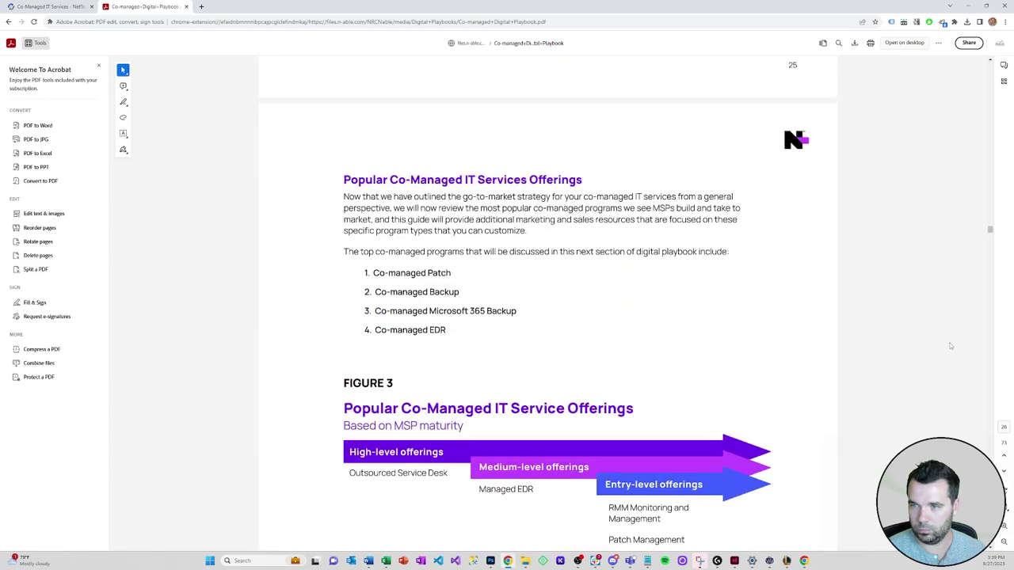
{"action": "scroll", "coordinate": [950, 345], "scroll_direction": "down", "scroll_amount": 1}
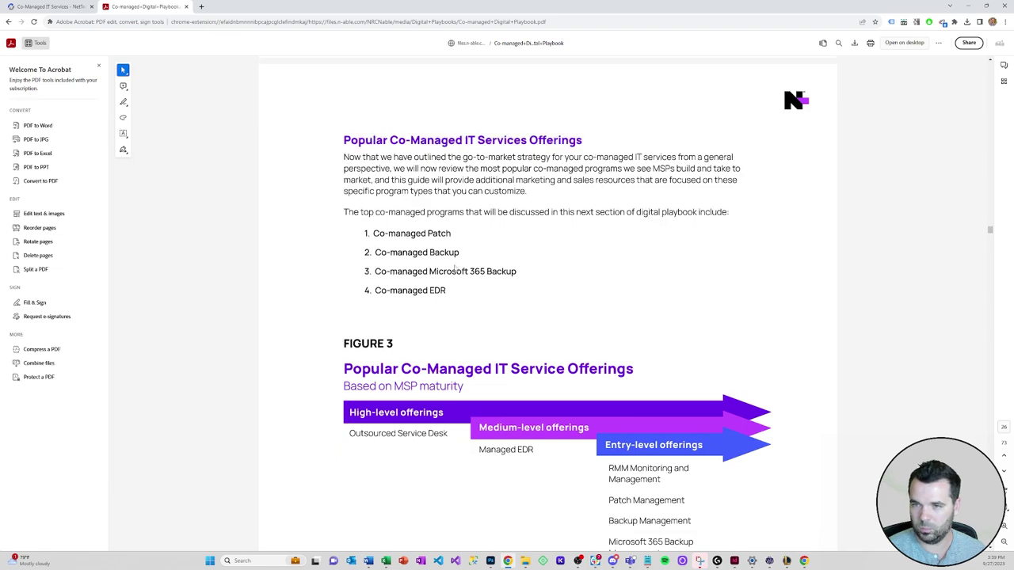
Read the introduction and the numbered list of top co-managed programs on the popular offerings page.
{"action": "left_click_drag", "start_coordinate": [345, 139], "coordinate": [651, 178]}
{"action": "left_click", "coordinate": [652, 176]}
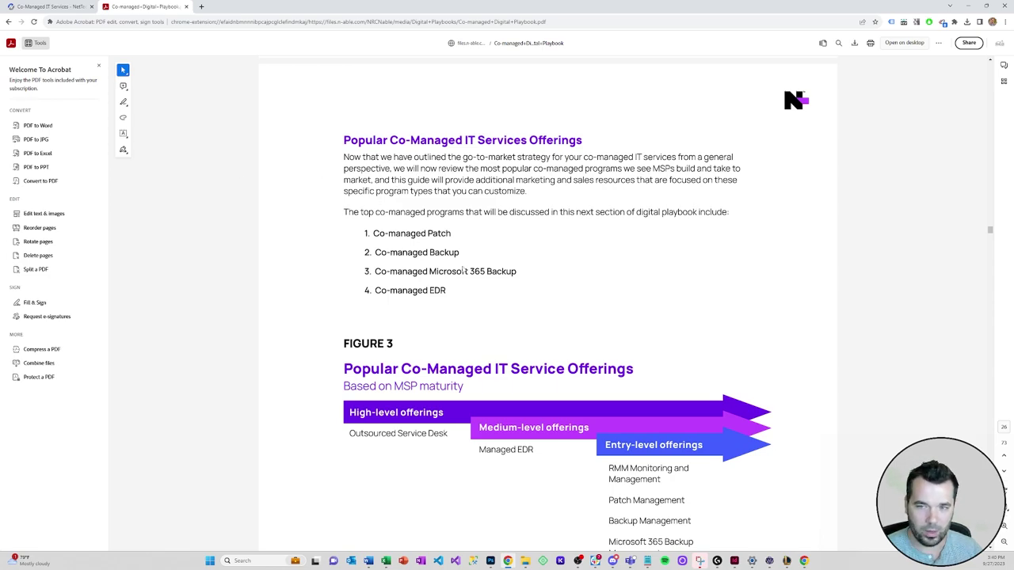
{"action": "left_click_drag", "start_coordinate": [459, 291], "coordinate": [509, 289]}
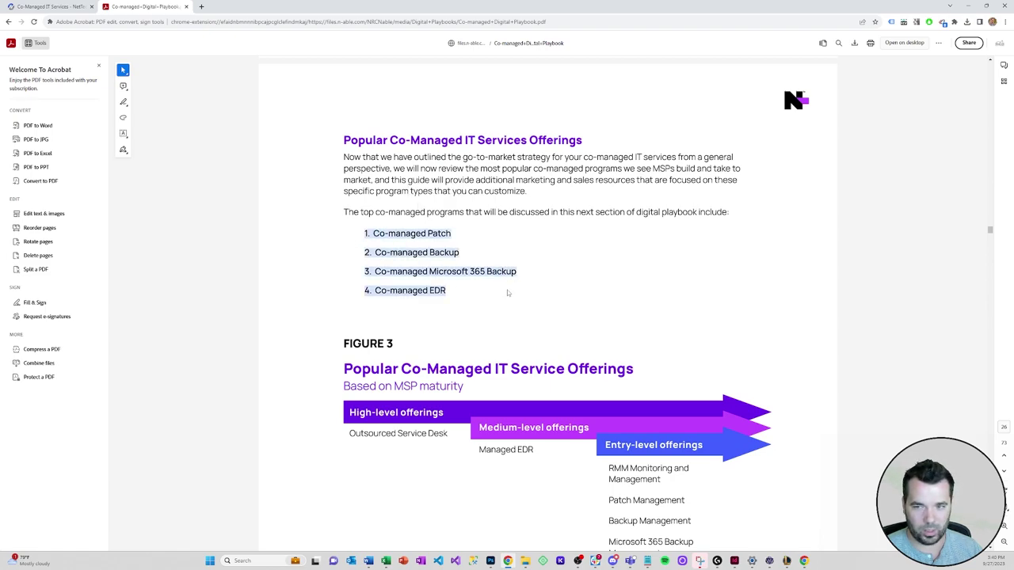
{"action": "left_click", "coordinate": [508, 293]}
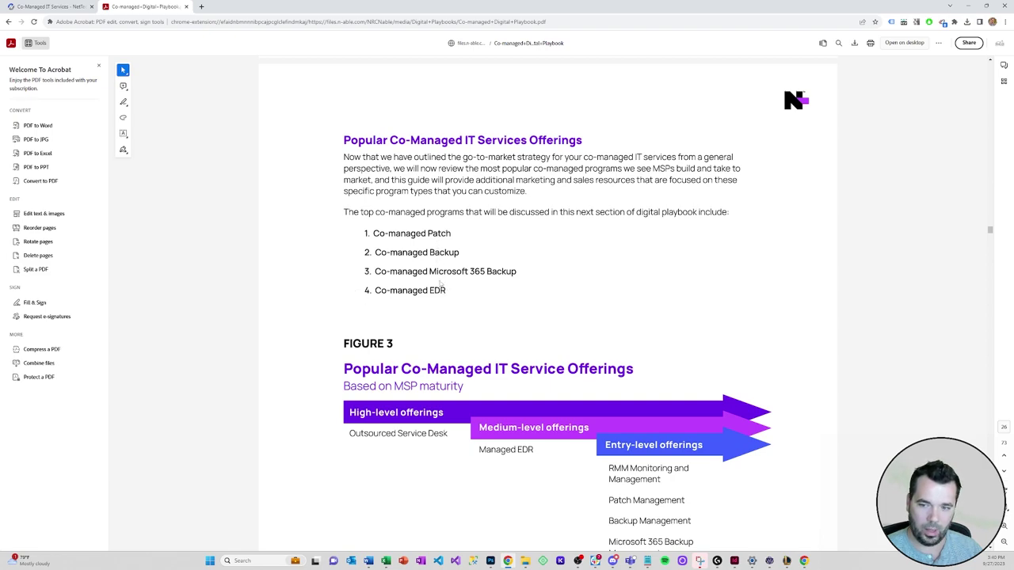
{"action": "scroll", "coordinate": [404, 277], "scroll_direction": "up", "scroll_amount": 2}
{"action": "scroll", "coordinate": [400, 277], "scroll_direction": "down", "scroll_amount": 1}
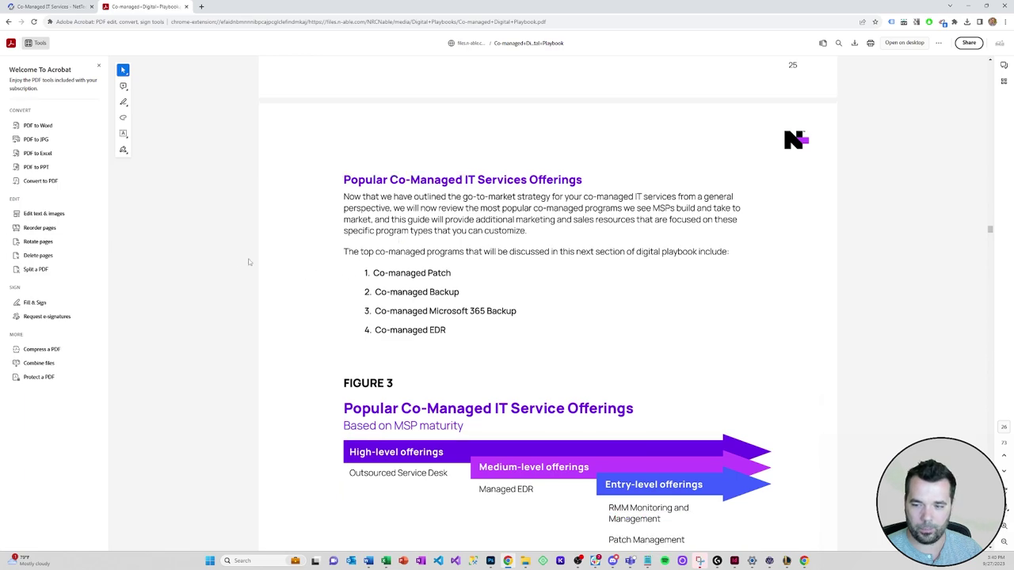
Examine Figure 3's high-, medium- and entry-level co-managed IT service offerings.
{"action": "scroll", "coordinate": [250, 259], "scroll_direction": "down", "scroll_amount": 3}
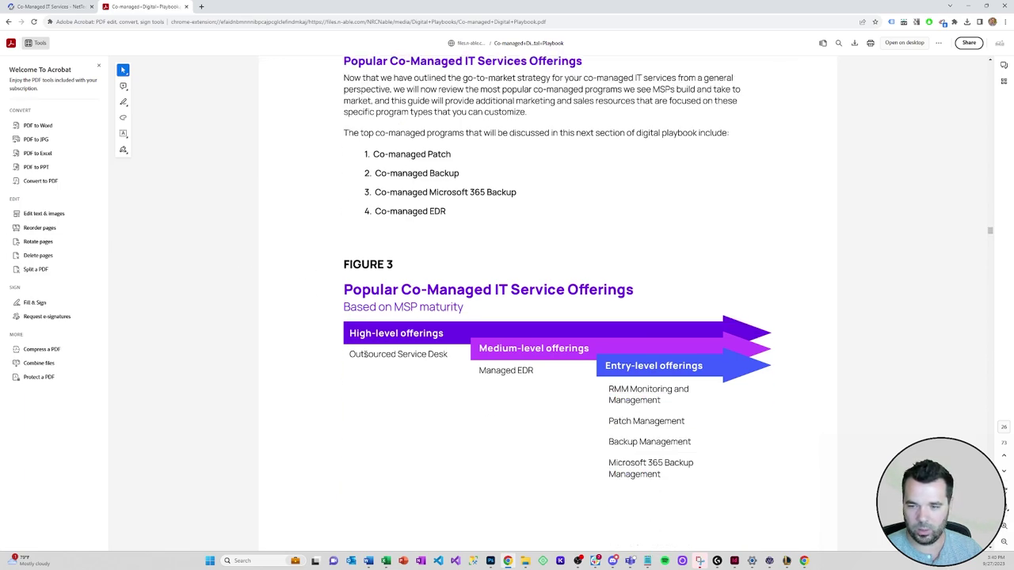
{"action": "left_click_drag", "start_coordinate": [349, 354], "coordinate": [449, 356]}
{"action": "double_click", "coordinate": [372, 354]}
{"action": "left_click", "coordinate": [497, 370]}
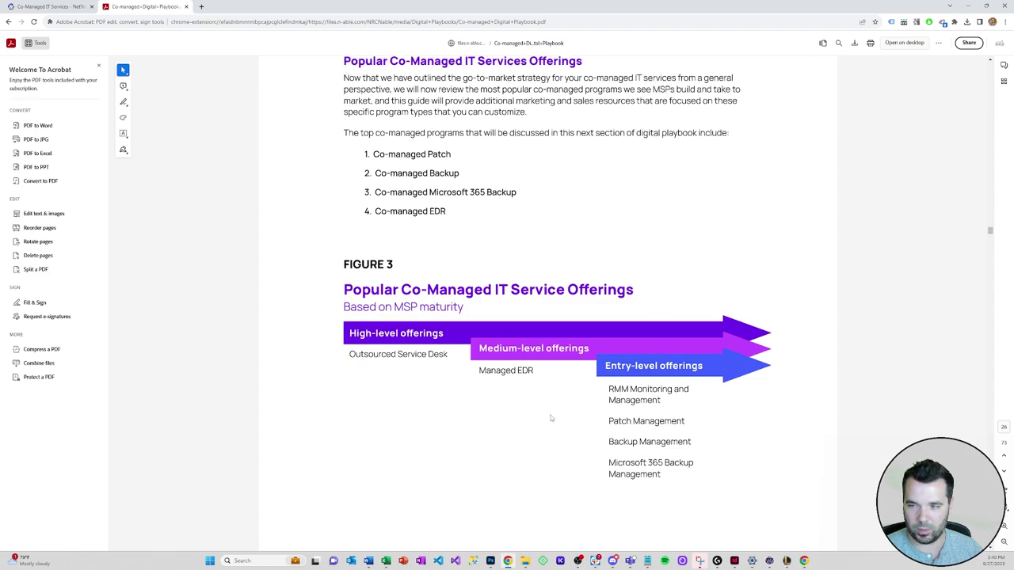
{"action": "scroll", "coordinate": [552, 418], "scroll_direction": "up", "scroll_amount": 1}
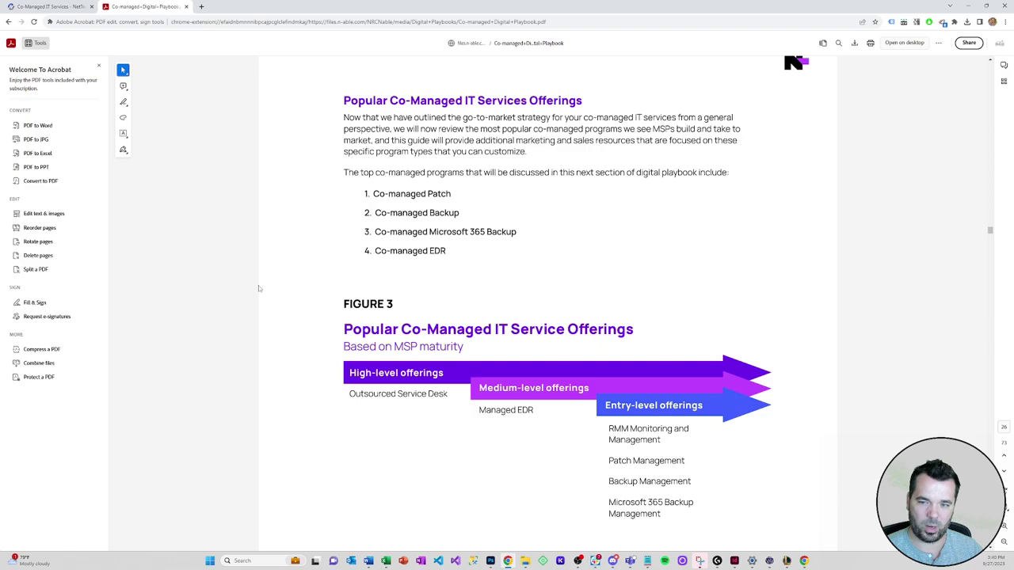
{"action": "left_click", "coordinate": [968, 6]}
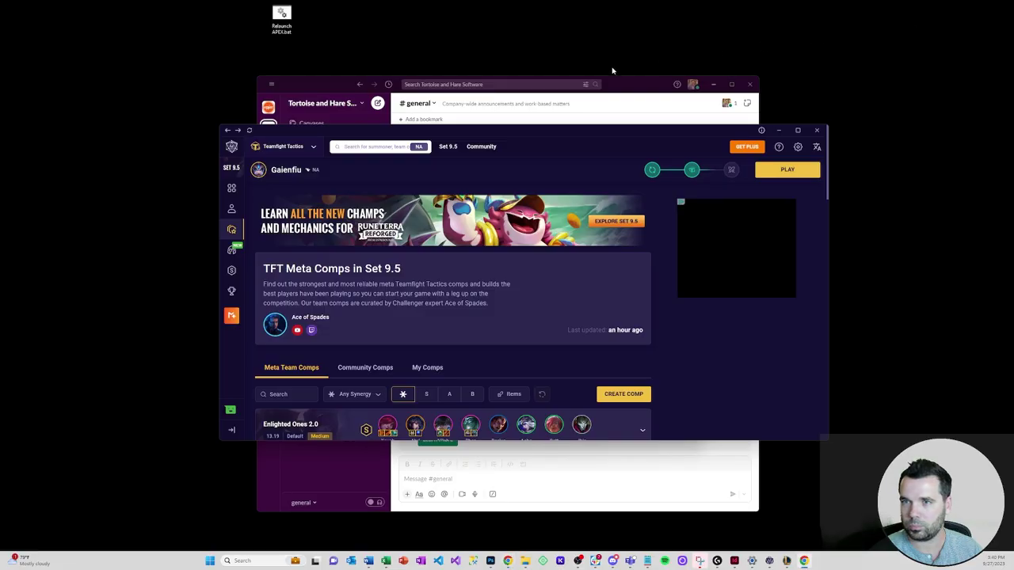
{"action": "left_click", "coordinate": [508, 561]}
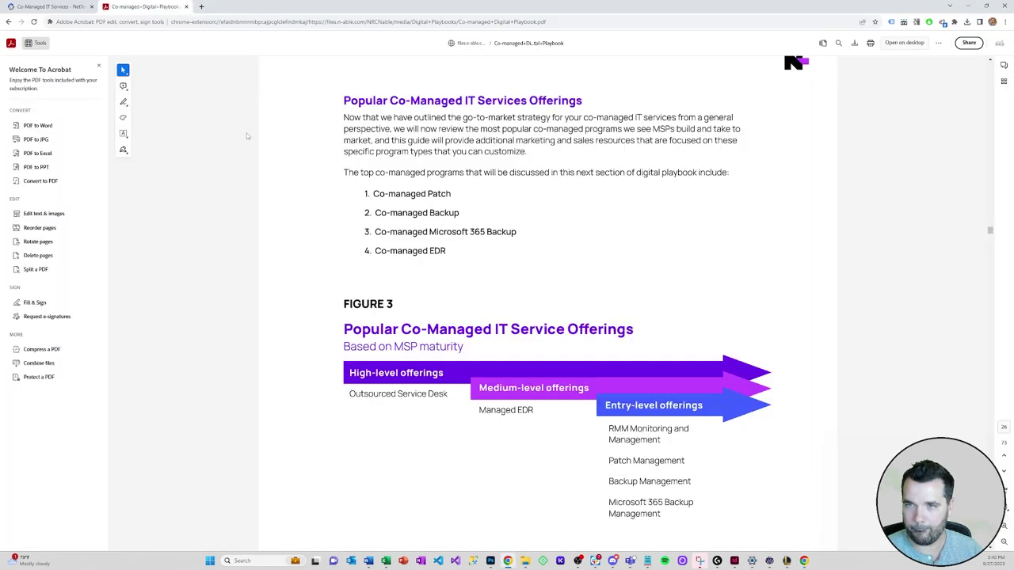
Return to the live Co-Managed IT Services page and reopen it in the page builder.
{"action": "left_click", "coordinate": [45, 6]}
{"action": "scroll", "coordinate": [290, 189], "scroll_direction": "down", "scroll_amount": 8}
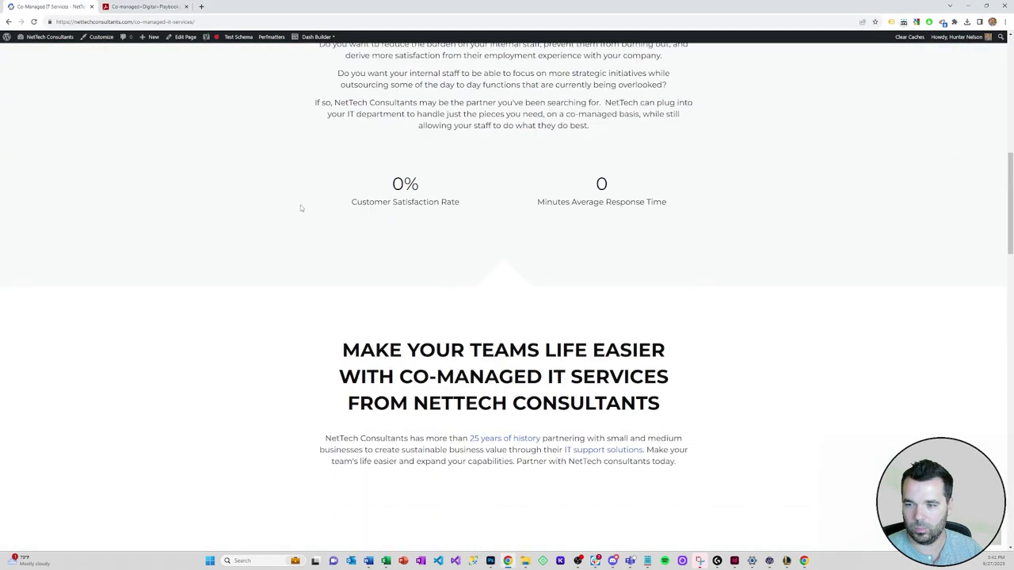
{"action": "left_click", "coordinate": [321, 36]}
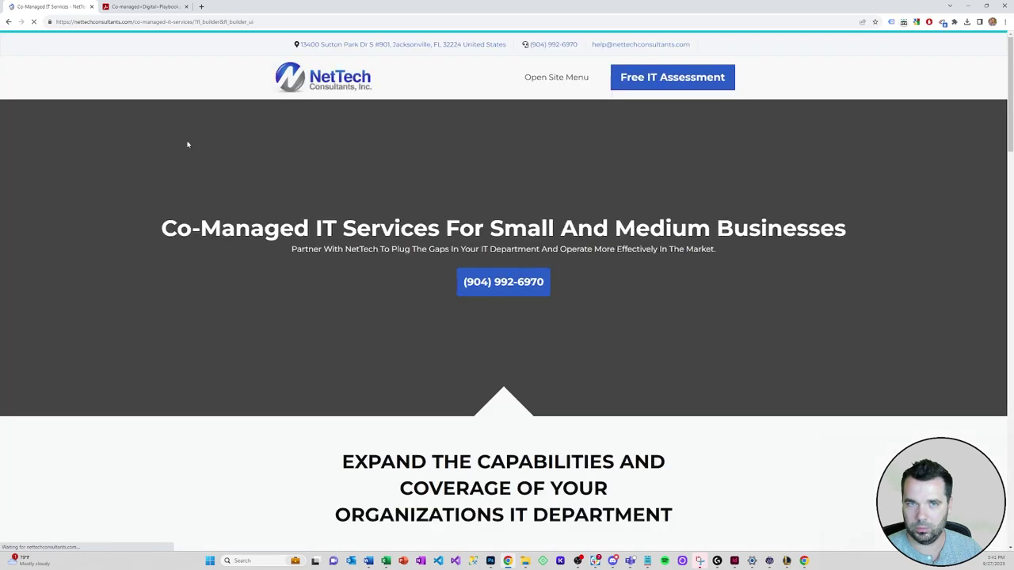
Insert a three-column row below the customer satisfaction and response time statistics, then remove one of its columns.
{"action": "scroll", "coordinate": [316, 248], "scroll_direction": "down", "scroll_amount": 4}
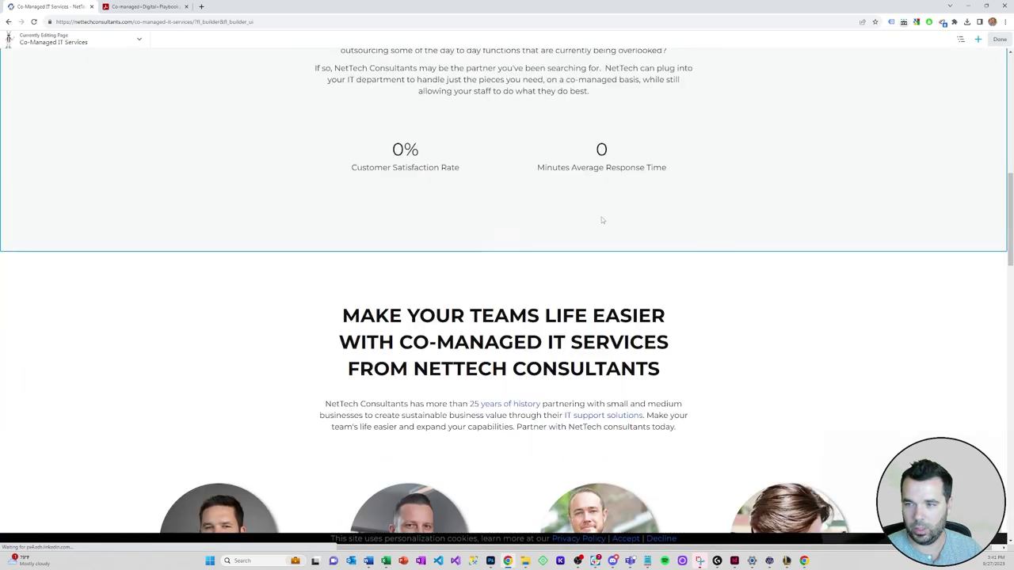
{"action": "left_click", "coordinate": [978, 40]}
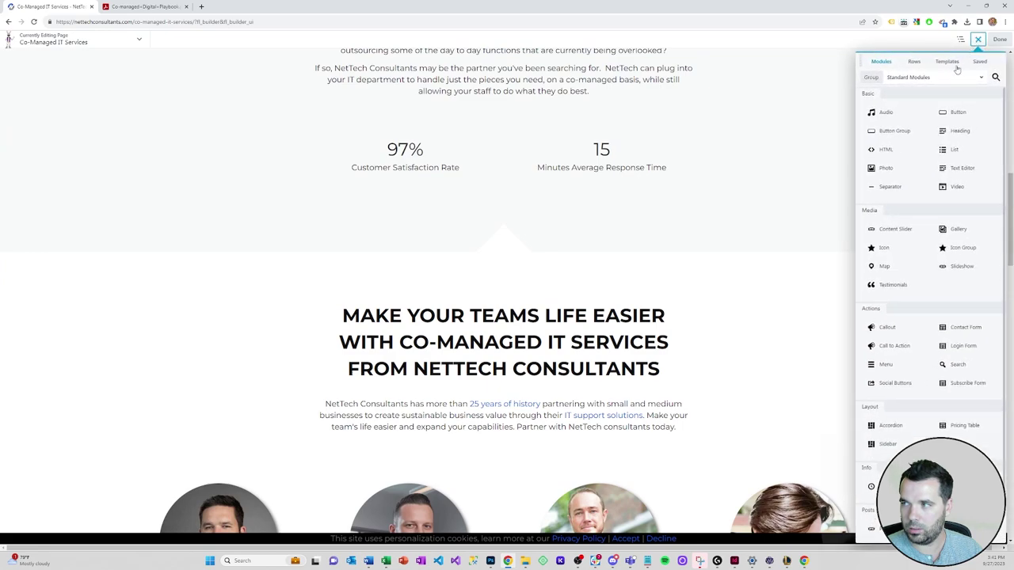
{"action": "left_click", "coordinate": [980, 62]}
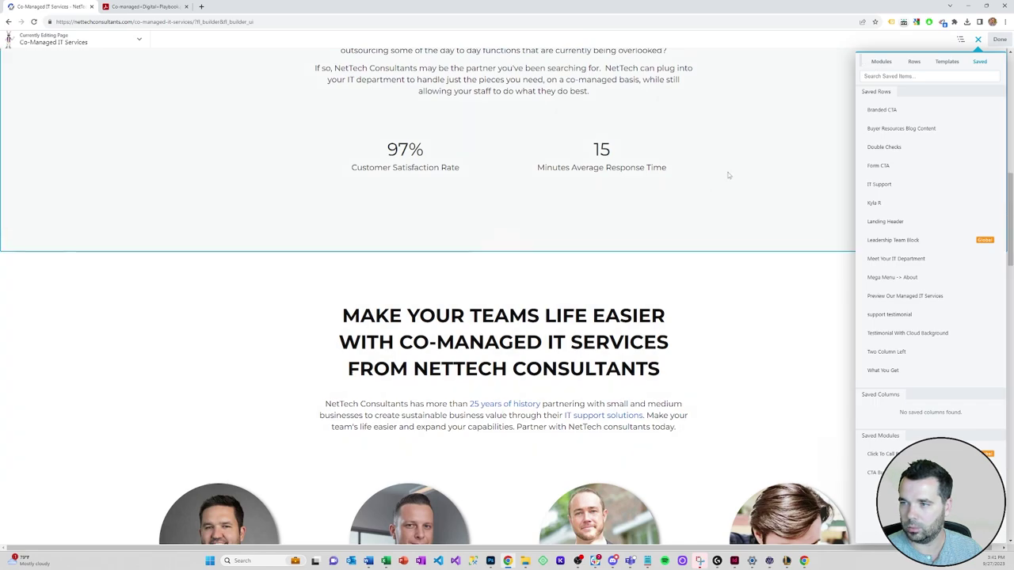
{"action": "scroll", "coordinate": [729, 175], "scroll_direction": "up", "scroll_amount": 3}
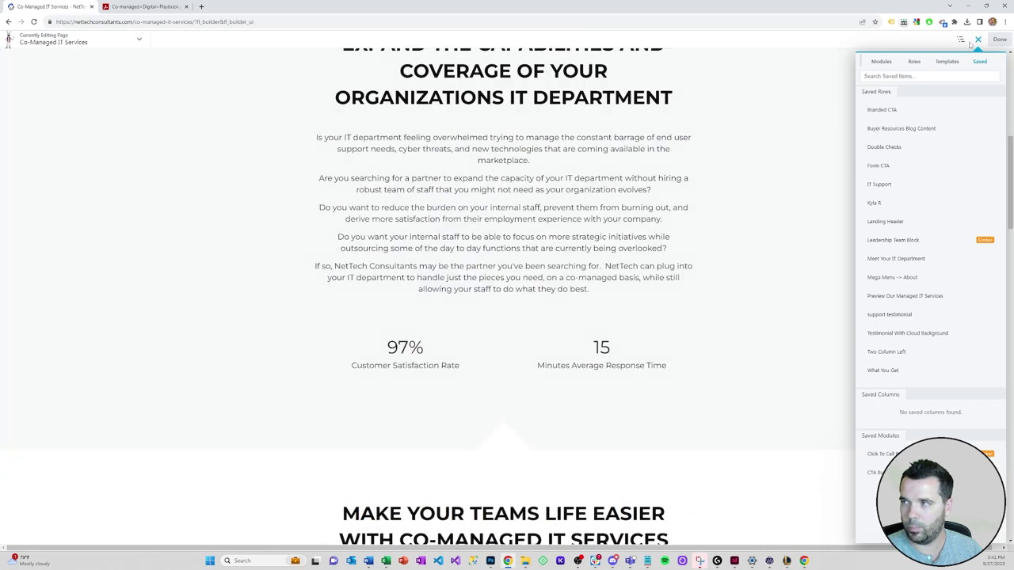
{"action": "left_click", "coordinate": [908, 65]}
{"action": "left_click_drag", "start_coordinate": [903, 137], "coordinate": [473, 517]}
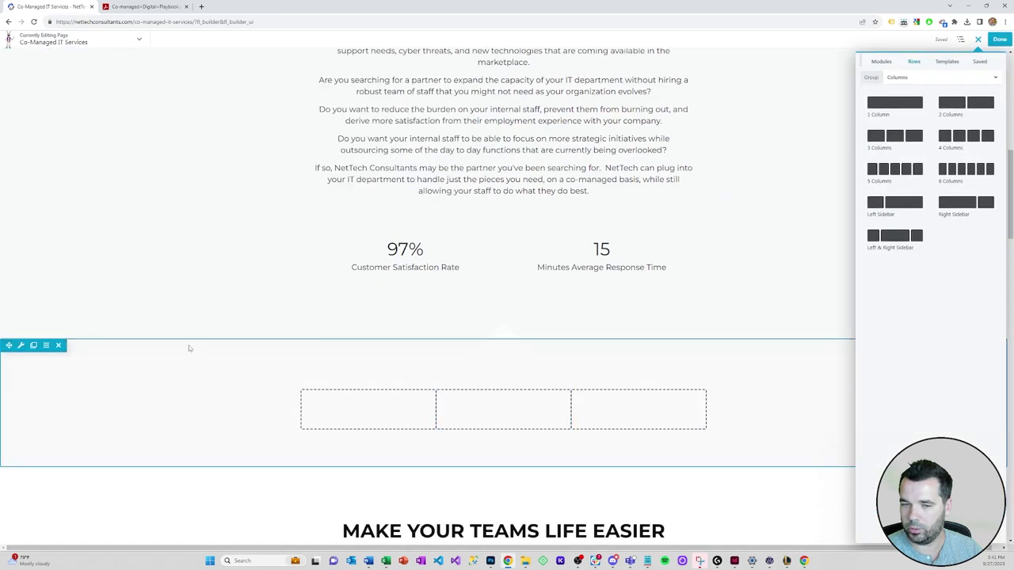
{"action": "mouse_move", "coordinate": [335, 397]}
{"action": "left_click", "coordinate": [347, 396]}
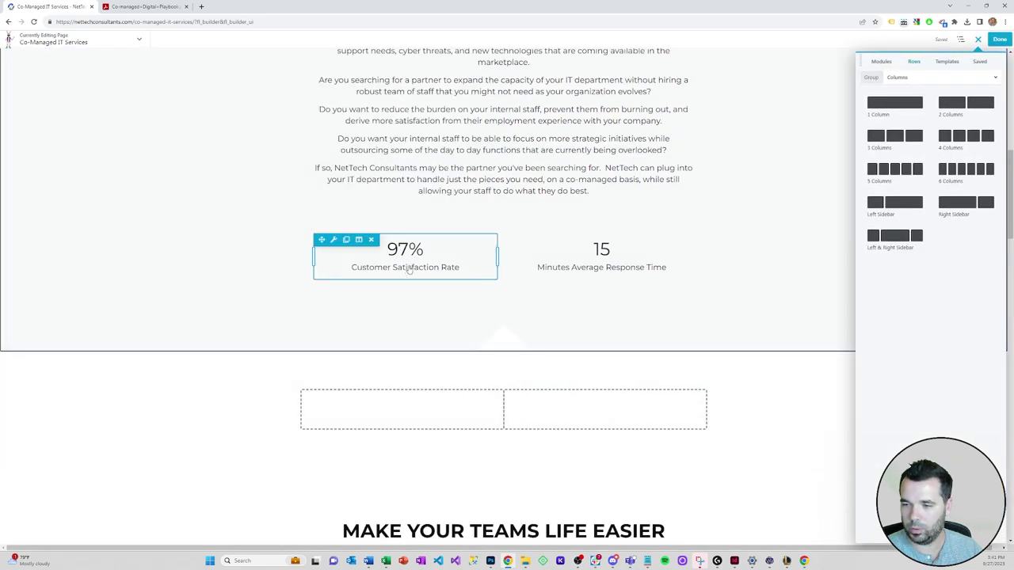
Find the Advanced Accordion module, place it in the second column of the new row and save it with the default preset.
{"action": "left_click", "coordinate": [881, 61]}
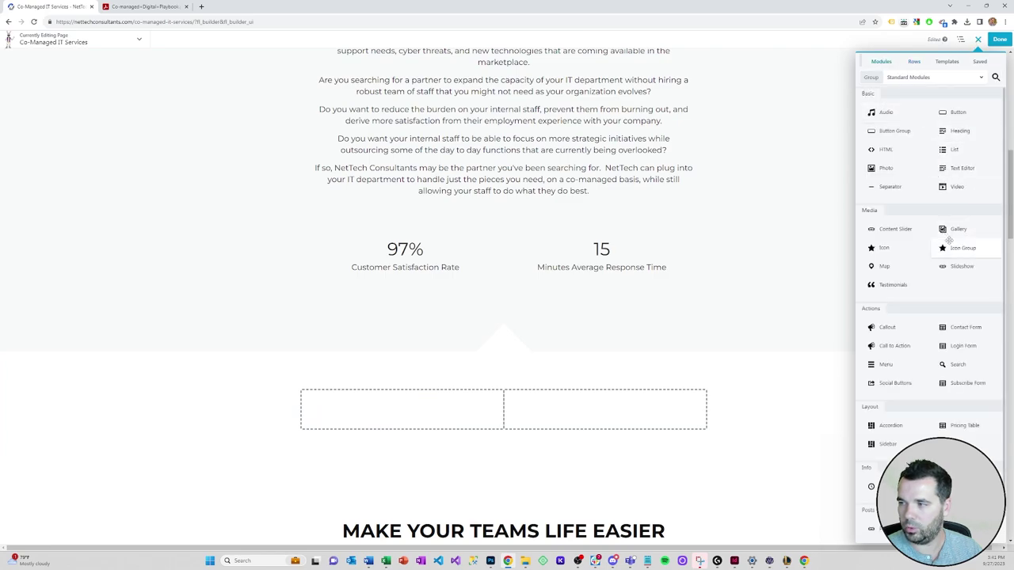
{"action": "left_click", "coordinate": [996, 77]}
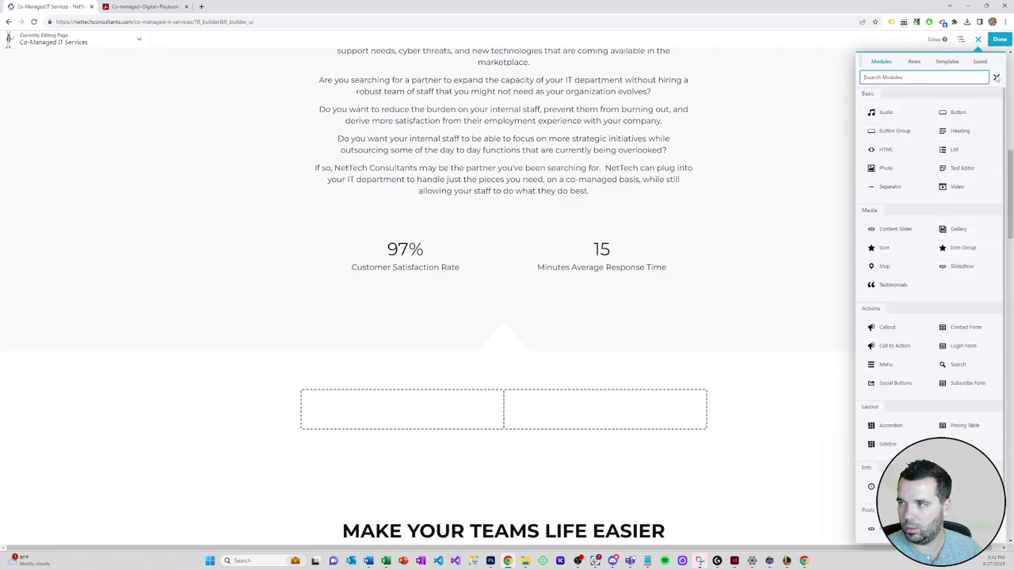
{"action": "type", "text": "acco"}
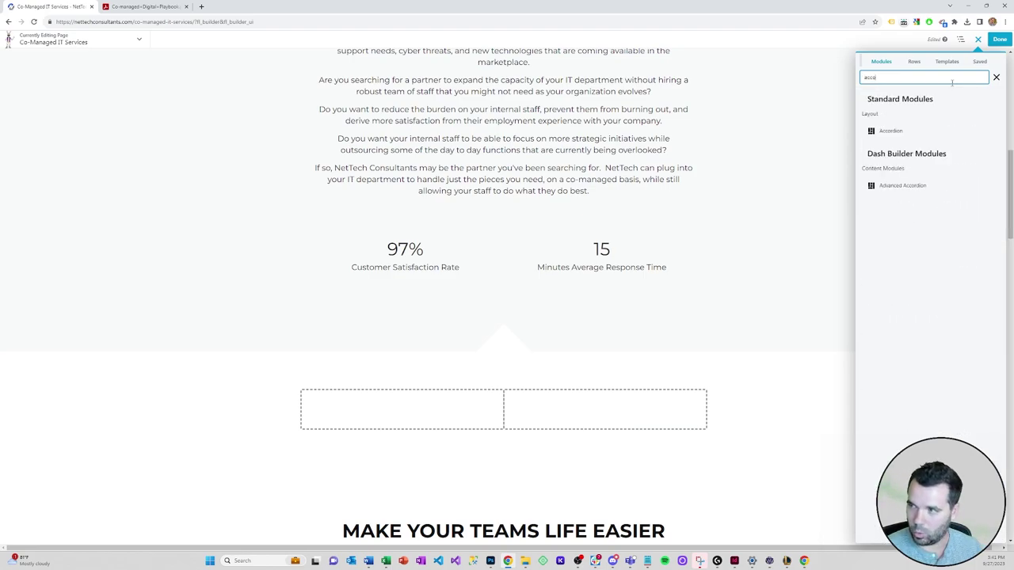
{"action": "left_click_drag", "start_coordinate": [901, 185], "coordinate": [573, 476]}
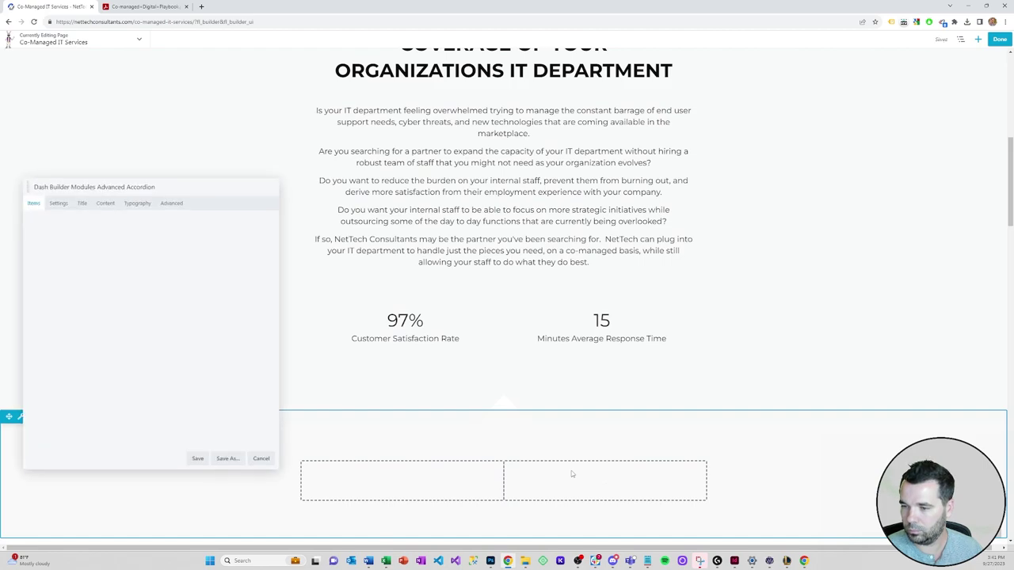
{"action": "scroll", "coordinate": [396, 333], "scroll_direction": "down", "scroll_amount": 2}
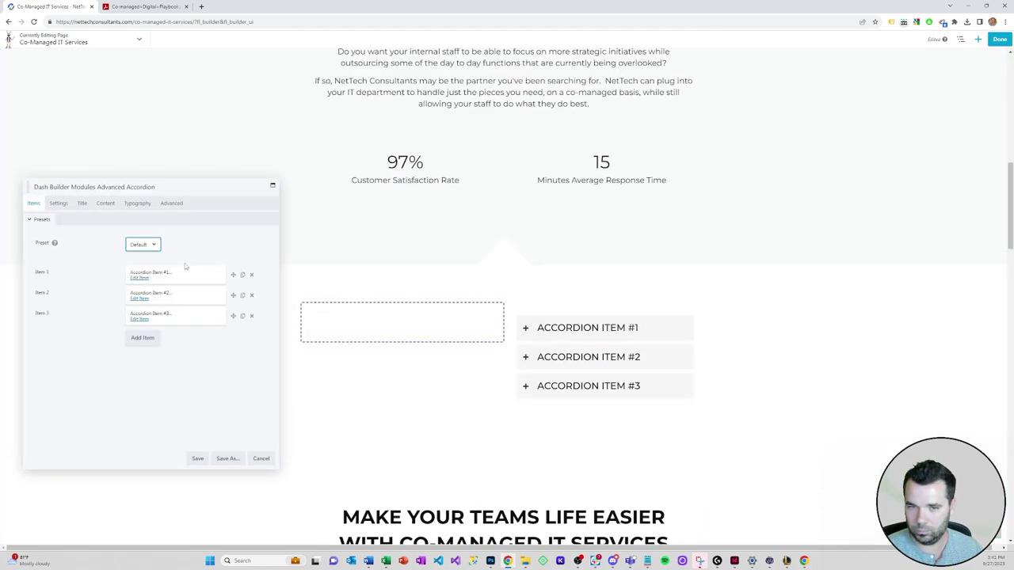
{"action": "left_click", "coordinate": [198, 460]}
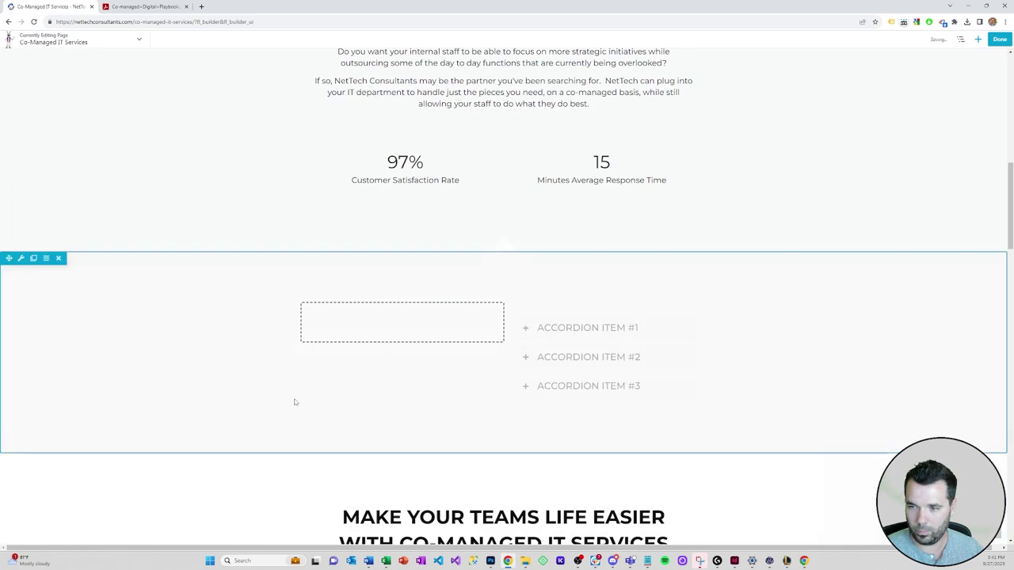
Reopen the accordion's settings and retitle its first item "Co-Managed Backup".
{"action": "left_click", "coordinate": [578, 328]}
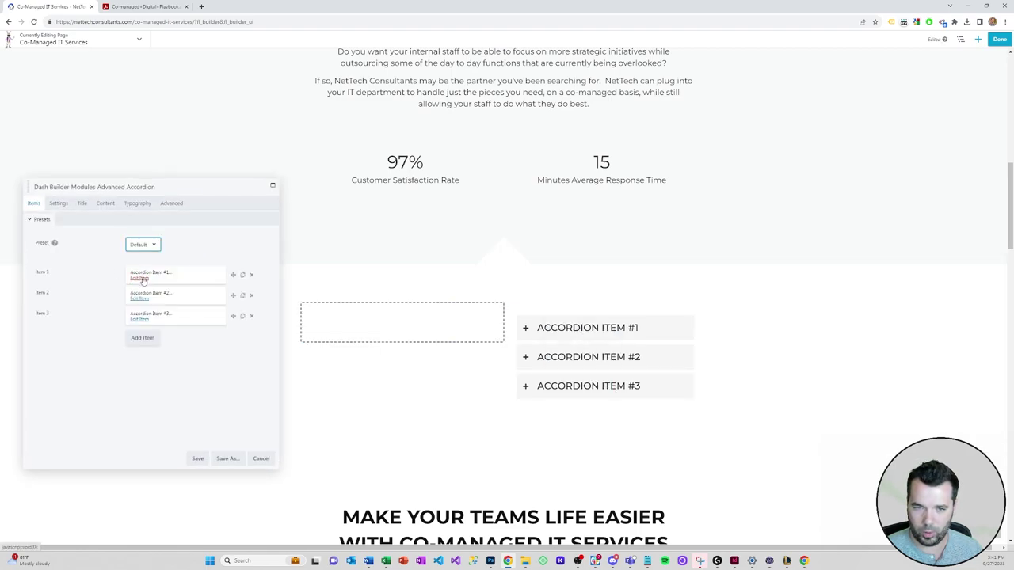
{"action": "left_click", "coordinate": [140, 278]}
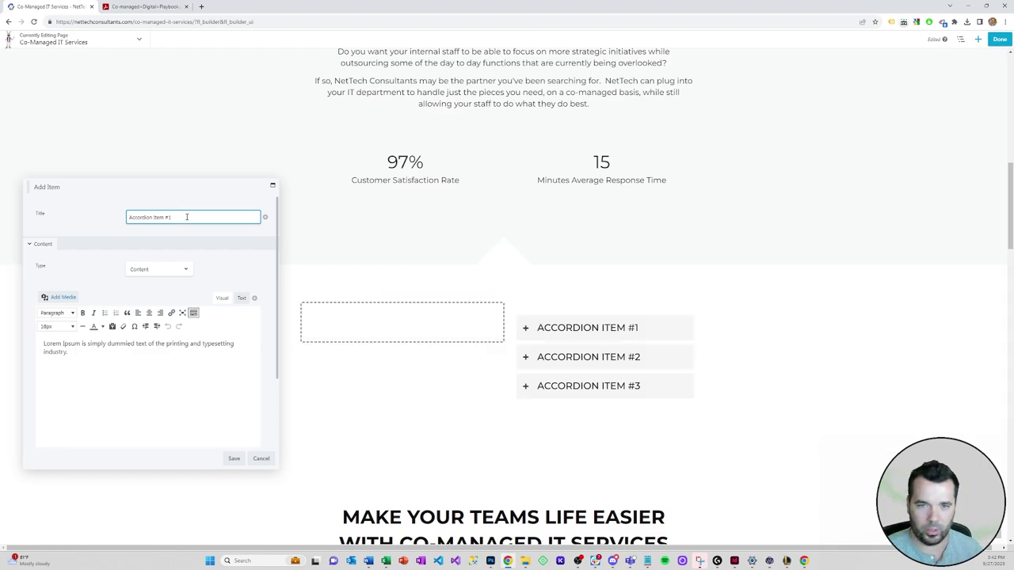
{"action": "left_click_drag", "start_coordinate": [187, 216], "coordinate": [123, 221]}
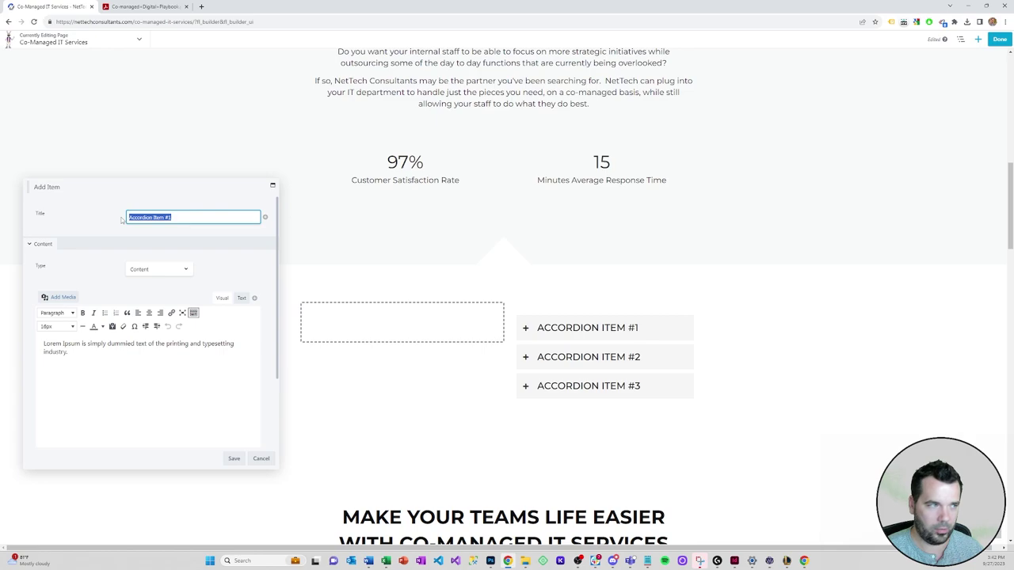
{"action": "left_click", "coordinate": [187, 216]}
{"action": "left_click_drag", "start_coordinate": [193, 216], "coordinate": [115, 221]}
{"action": "type", "text": "Co-Managed Backup"}
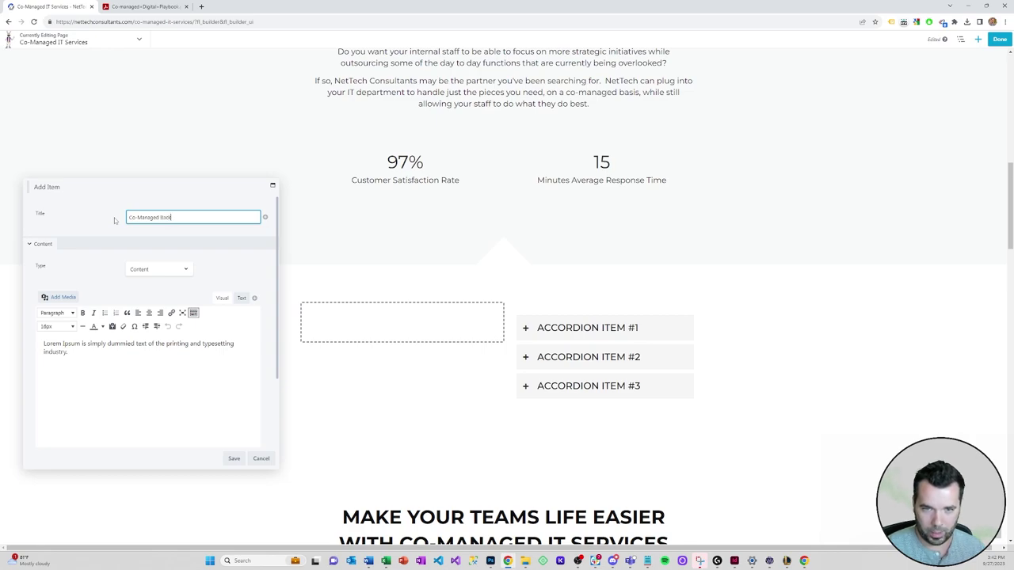
{"action": "left_click", "coordinate": [230, 459]}
Retitle the second accordion item "Co-Managed Patching" and save the item.
{"action": "left_click", "coordinate": [141, 300]}
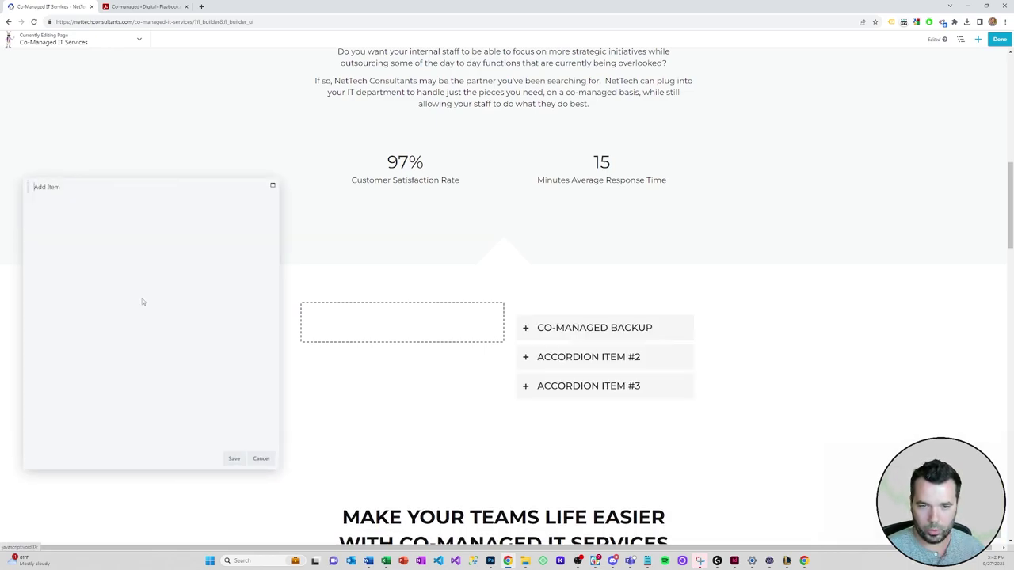
{"action": "left_click", "coordinate": [185, 217]}
{"action": "left_click_drag", "start_coordinate": [186, 219], "coordinate": [87, 226]}
{"action": "type", "text": "Co-Managed Patching"}
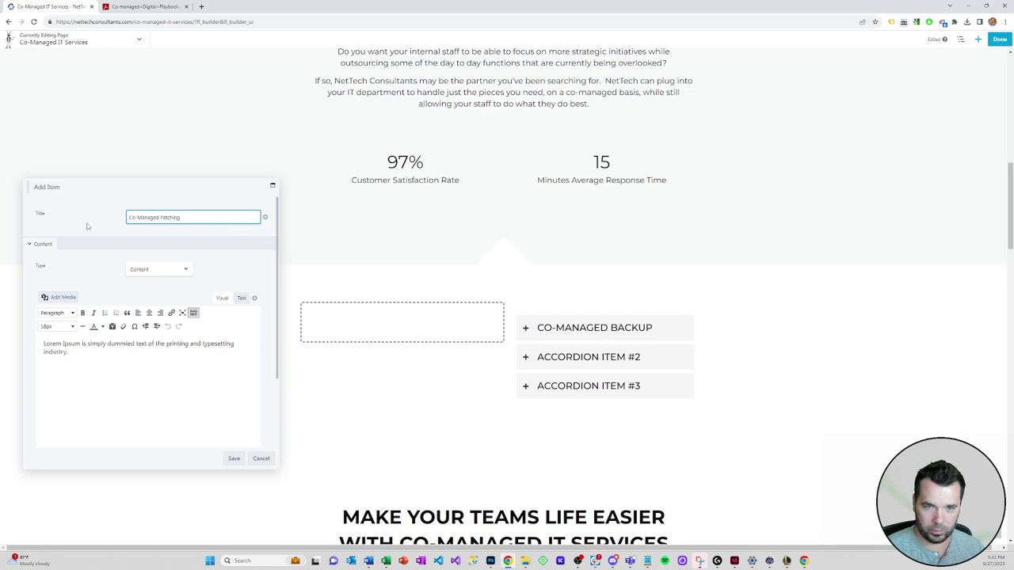
{"action": "left_click", "coordinate": [234, 459]}
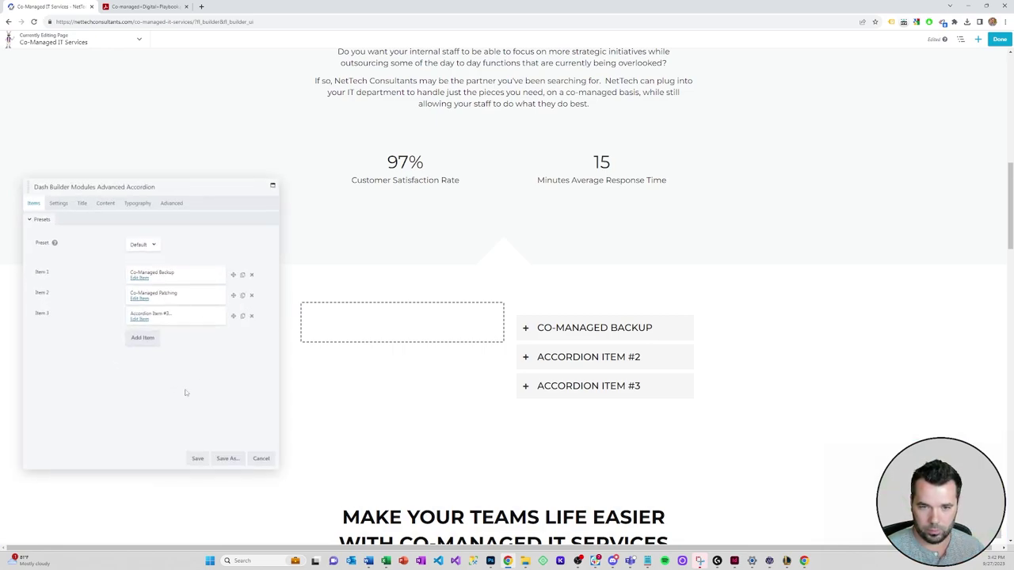
Retitle the third accordion item "Co-Managed Monitoring" and save the item.
{"action": "left_click", "coordinate": [139, 318]}
{"action": "left_click_drag", "start_coordinate": [183, 216], "coordinate": [106, 219]}
{"action": "type", "text": "Co-Managed Monitoring"}
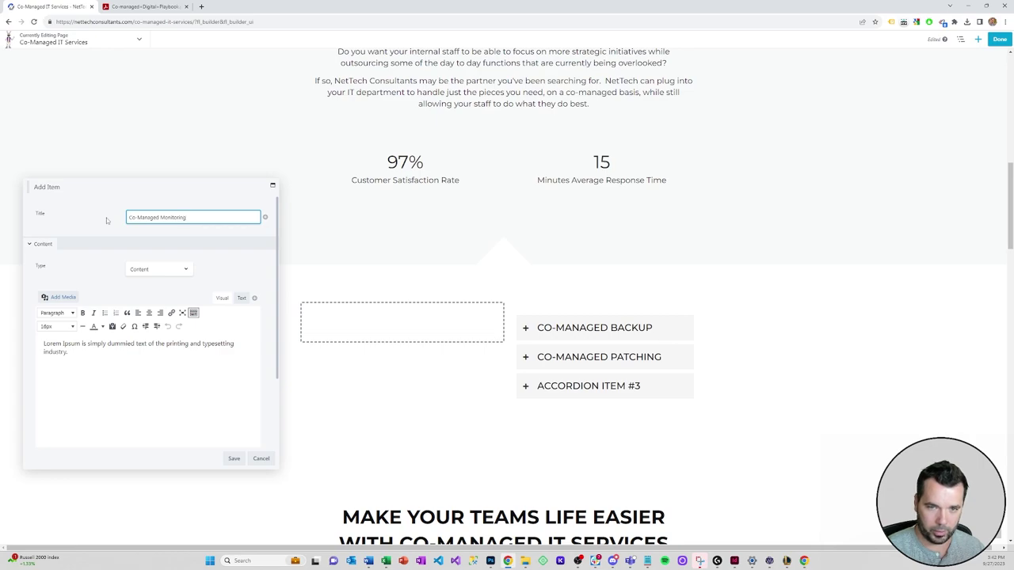
{"action": "left_click", "coordinate": [233, 458]}
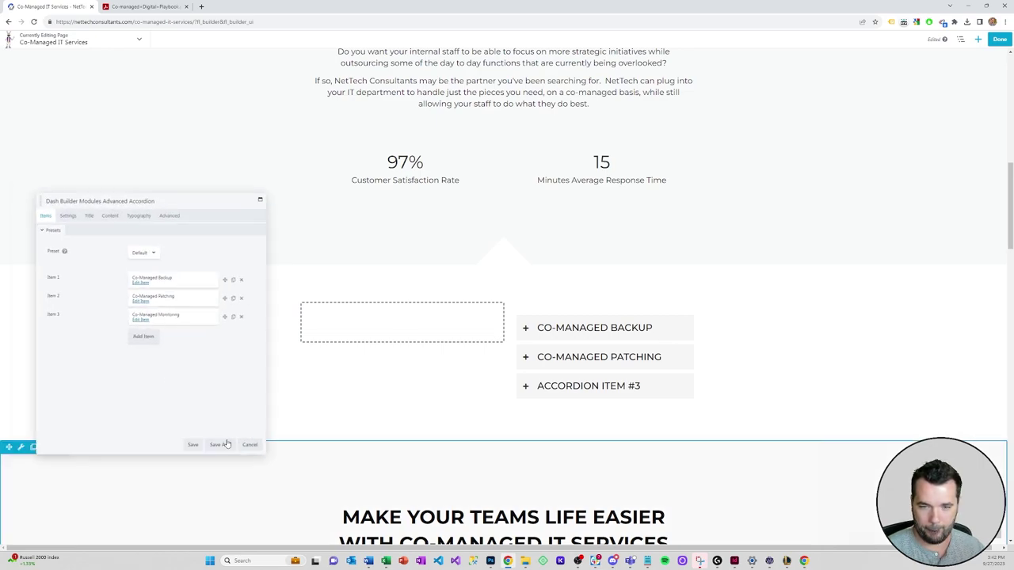
Add a fourth accordion item titled "Co-Managed Cybersecurity" and save it.
{"action": "left_click", "coordinate": [143, 335]}
{"action": "left_click", "coordinate": [139, 335]}
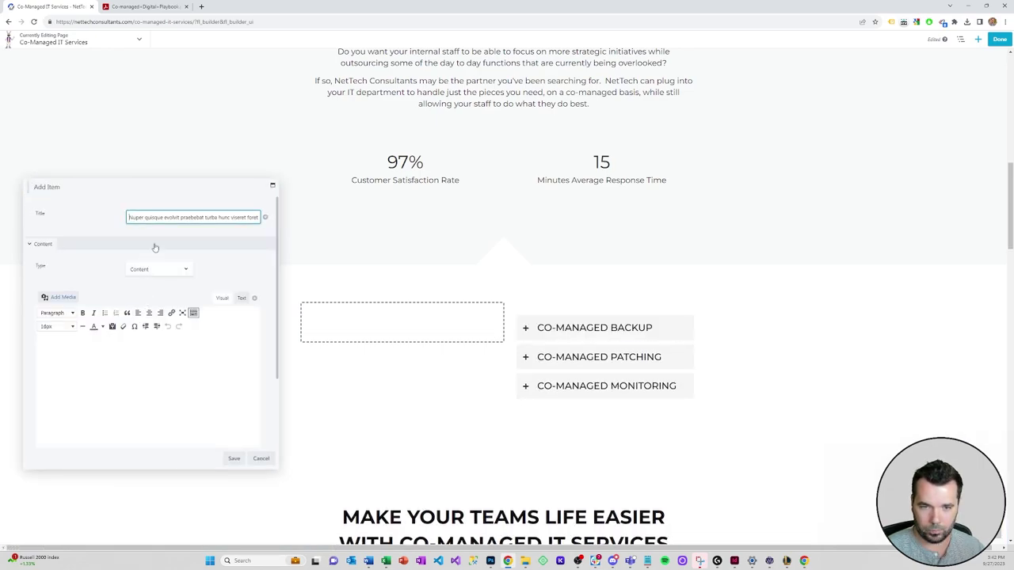
{"action": "triple_click", "coordinate": [167, 217]}
{"action": "type", "text": "Co"}
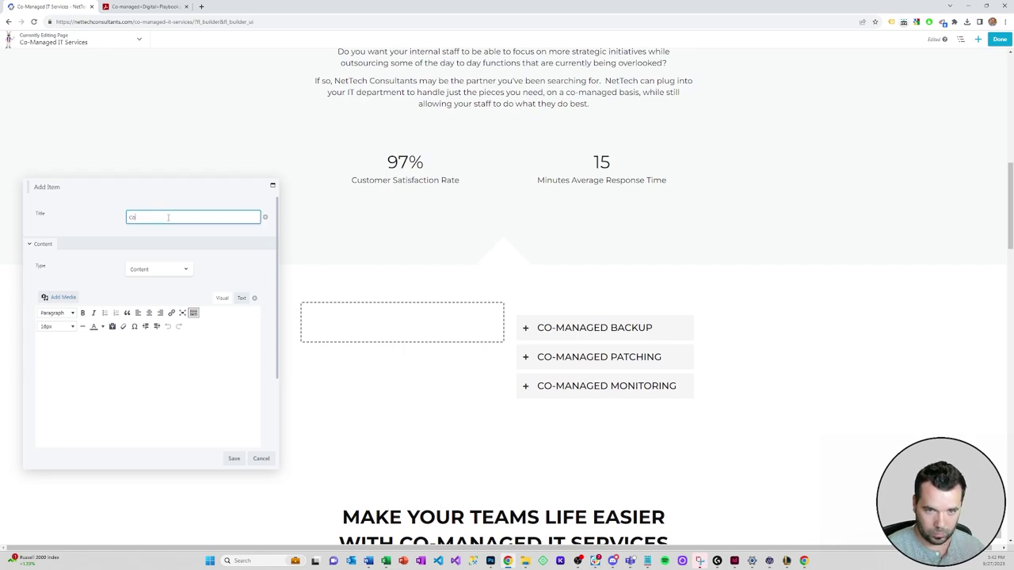
{"action": "type", "text": "-Managed"}
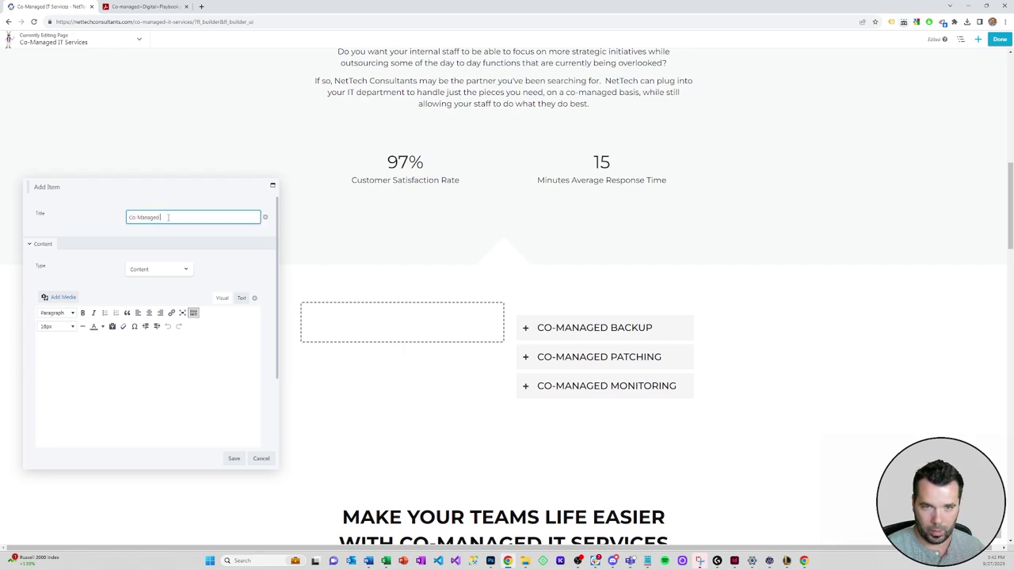
{"action": "type", "text": " Cybersecurity"}
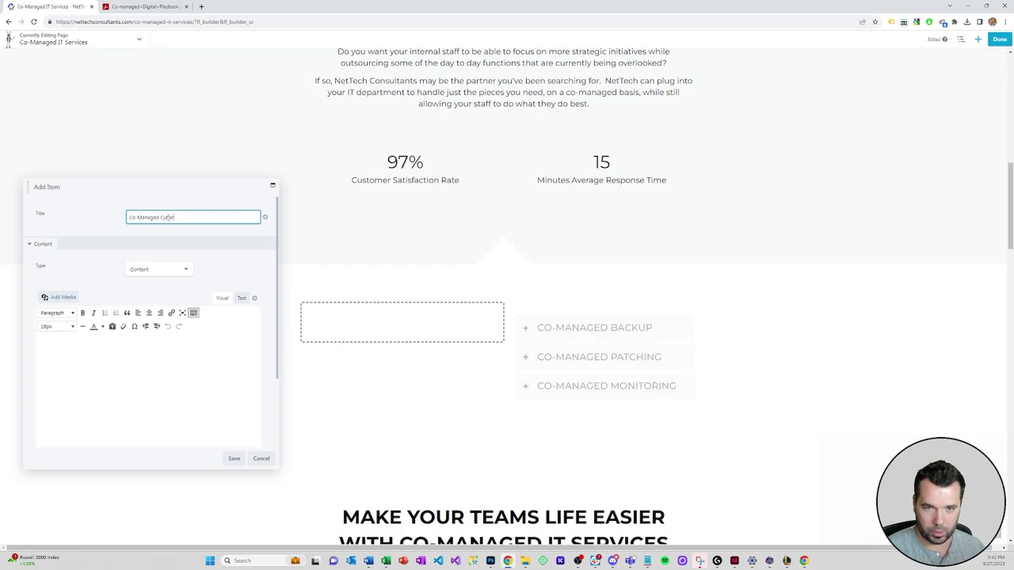
{"action": "left_click", "coordinate": [234, 459]}
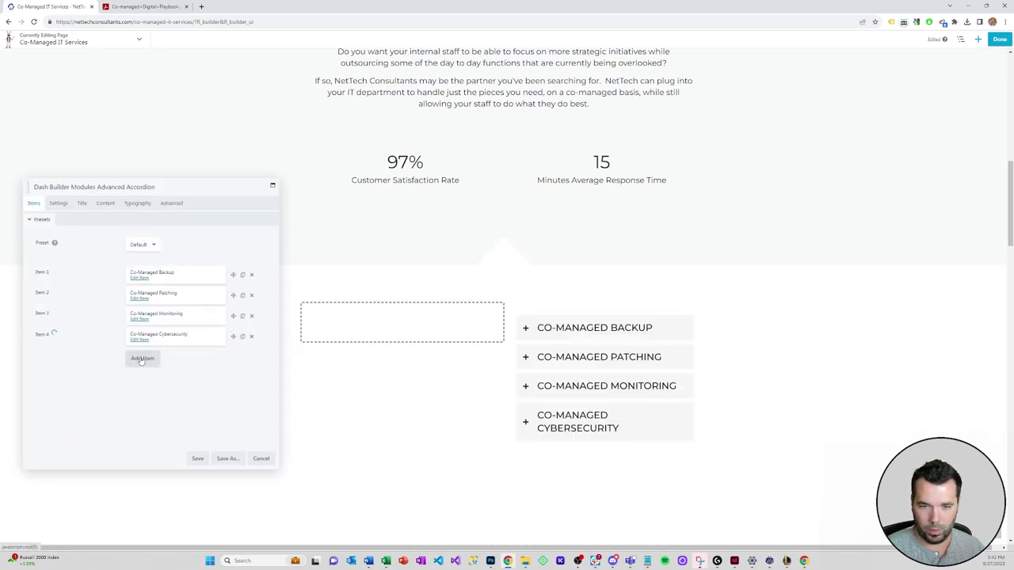
Add a fifth accordion item titled "Co-Managed Help Desk" and save it.
{"action": "left_click", "coordinate": [141, 359]}
{"action": "triple_click", "coordinate": [164, 217]}
{"action": "type", "text": "Co-Managed Help Desk"}
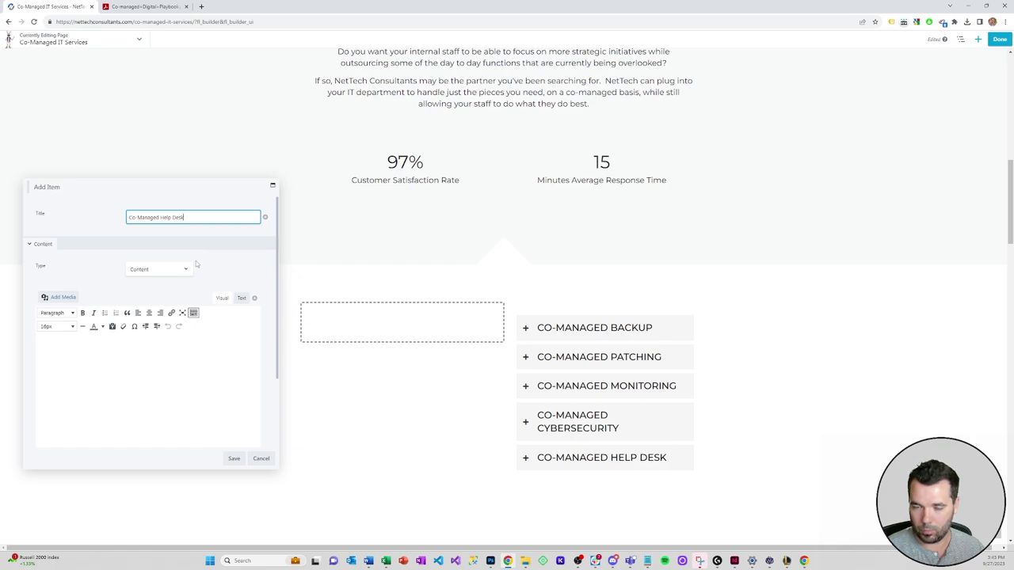
{"action": "left_click", "coordinate": [233, 458]}
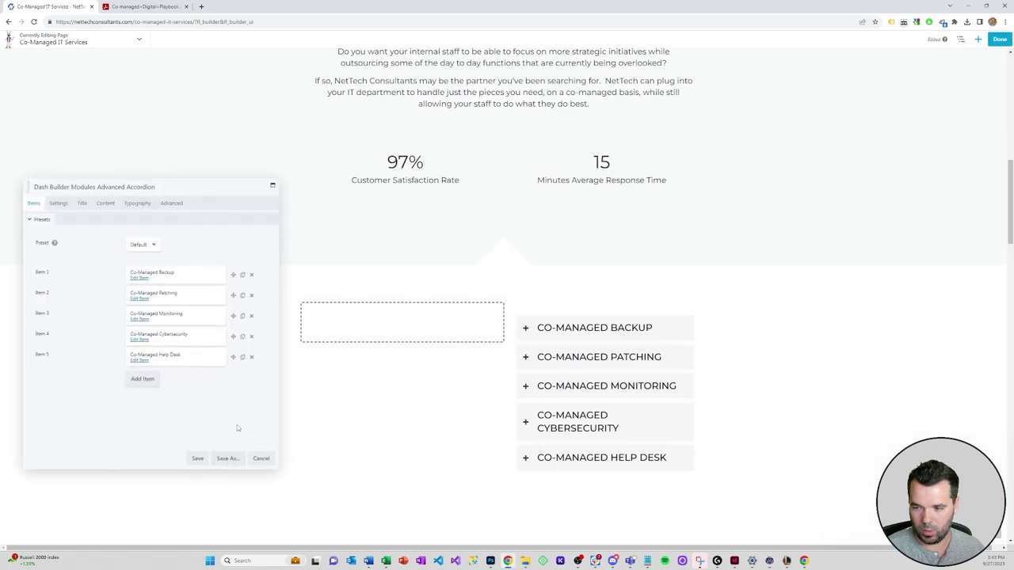
Add a sixth accordion item, cancel editing its title and save the accordion module.
{"action": "left_click", "coordinate": [144, 378]}
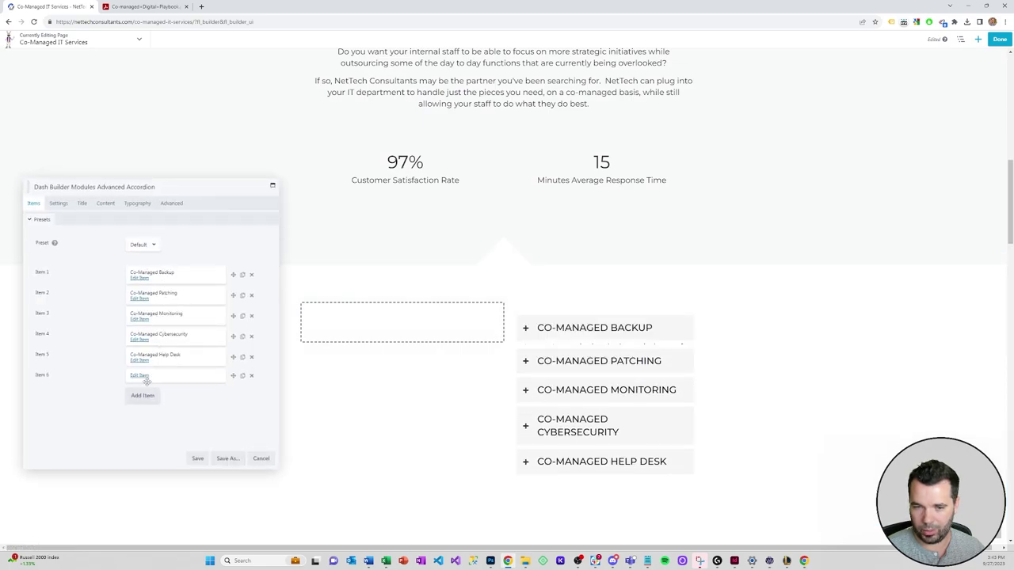
{"action": "left_click", "coordinate": [140, 376]}
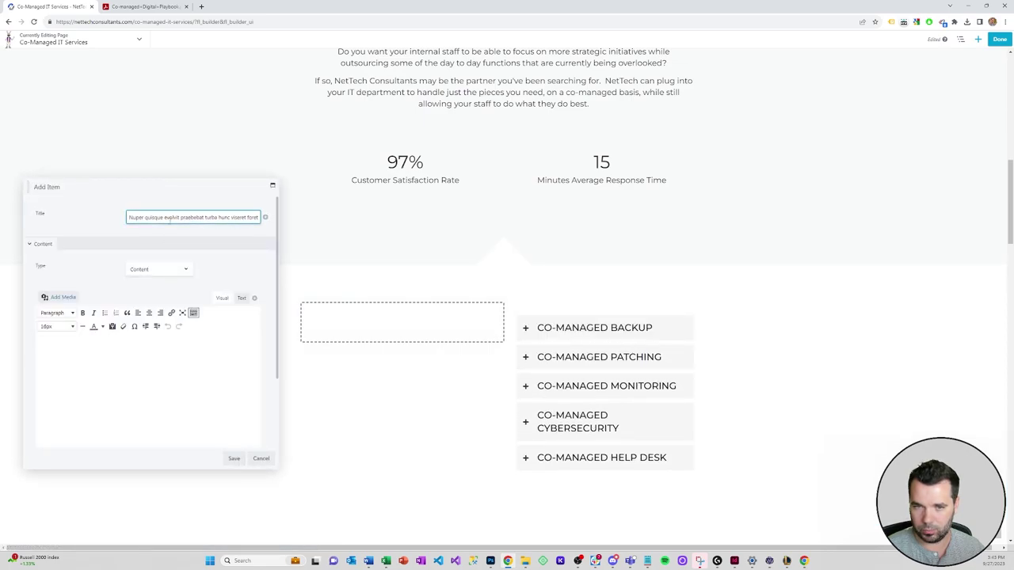
{"action": "triple_click", "coordinate": [169, 218]}
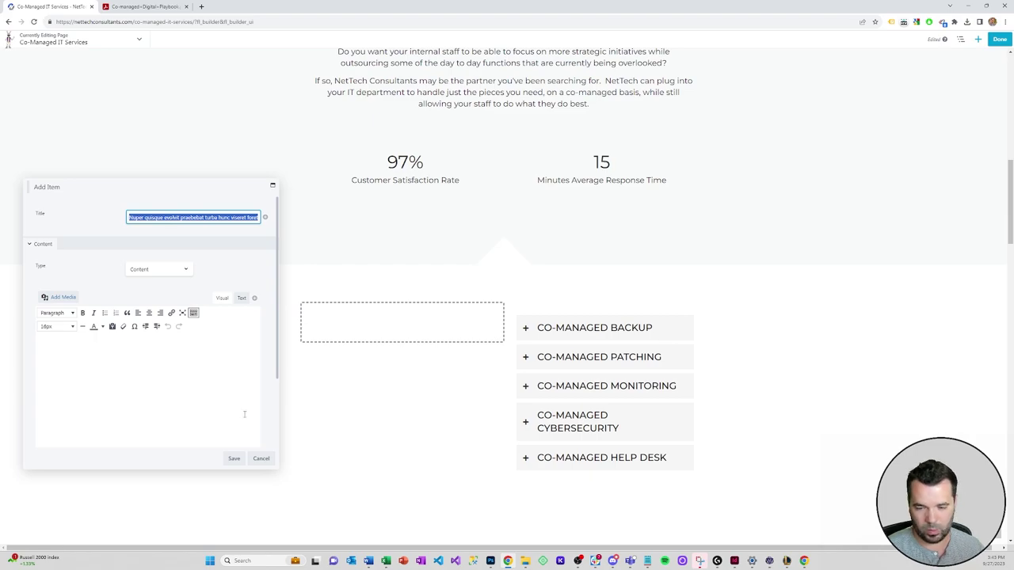
{"action": "left_click", "coordinate": [261, 458]}
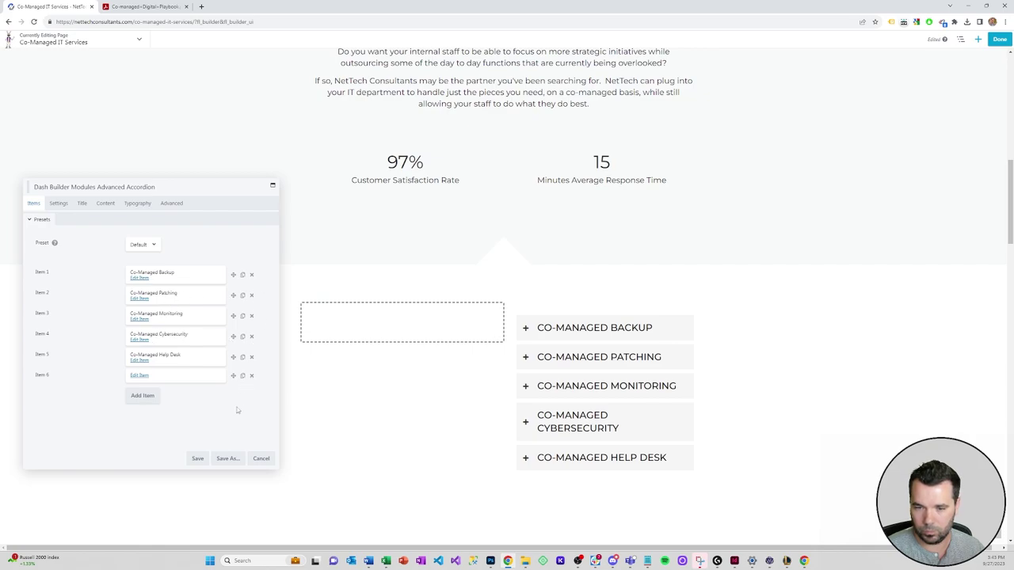
{"action": "left_click", "coordinate": [198, 459]}
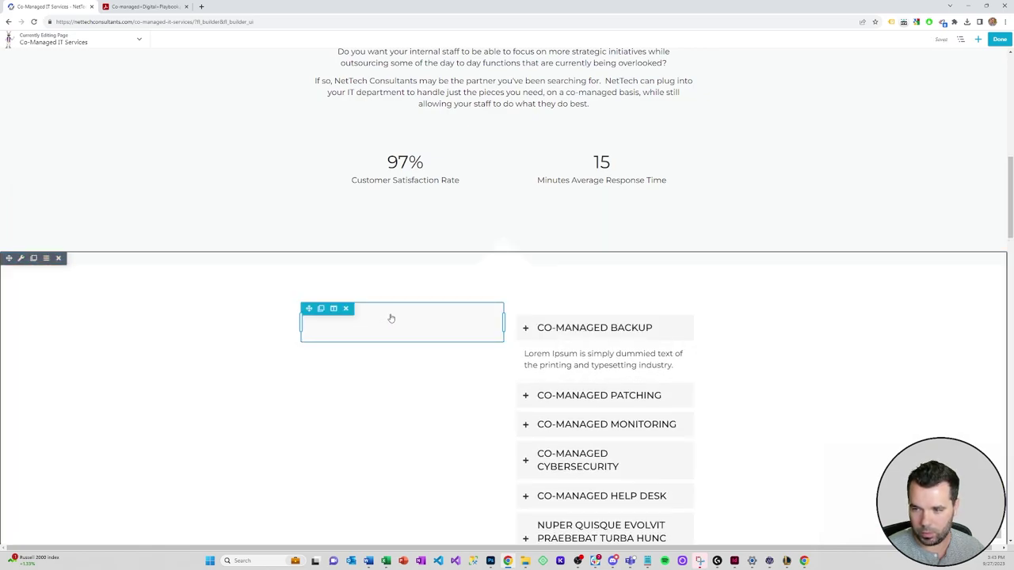
Set the accordion row's content to a fixed width of 1920 px and save the row settings.
{"action": "left_click", "coordinate": [30, 271]}
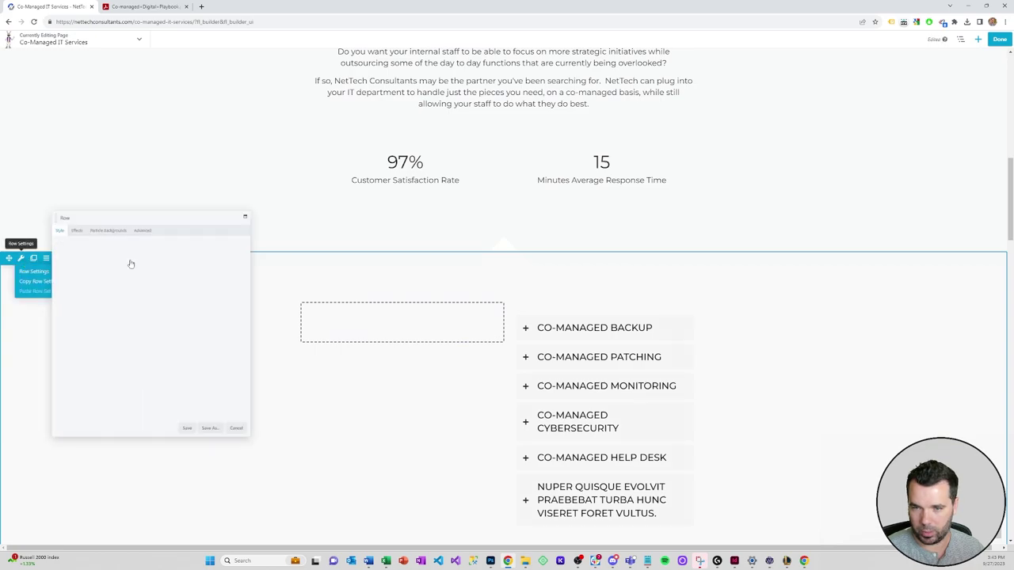
{"action": "left_click", "coordinate": [137, 254]}
{"action": "left_click", "coordinate": [136, 261]}
{"action": "left_click", "coordinate": [140, 274]}
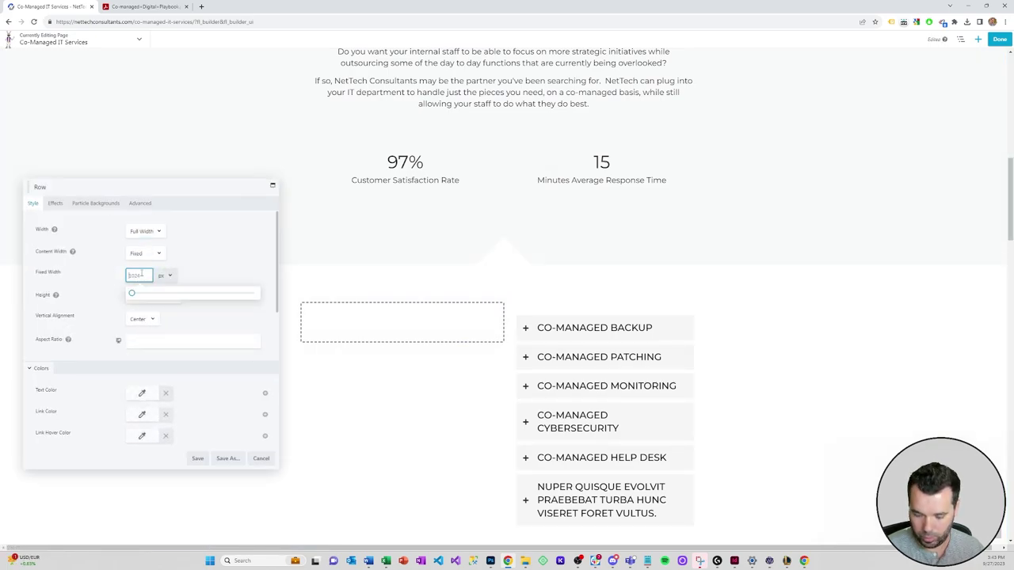
{"action": "type", "text": "1920"}
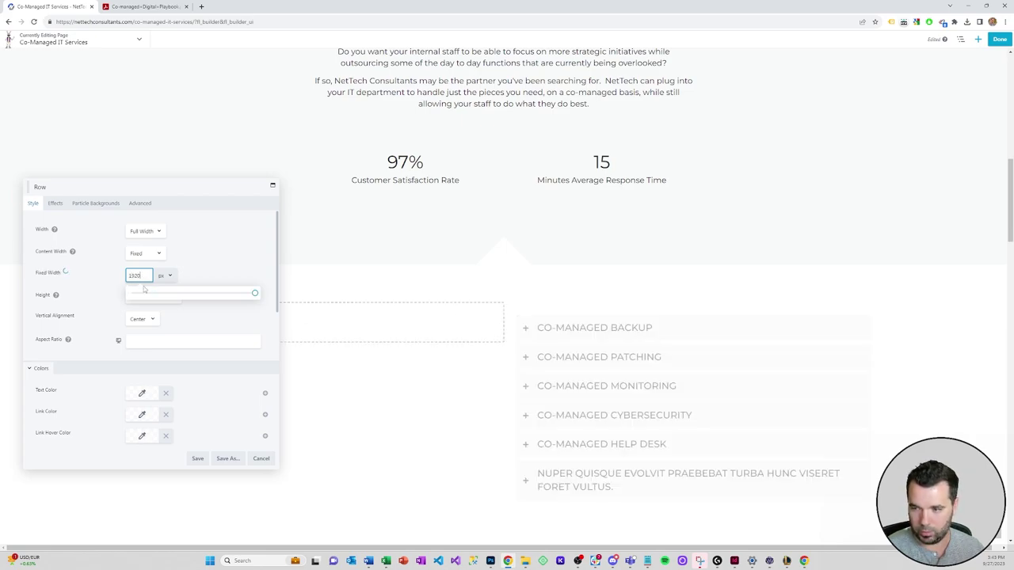
{"action": "left_click", "coordinate": [197, 460]}
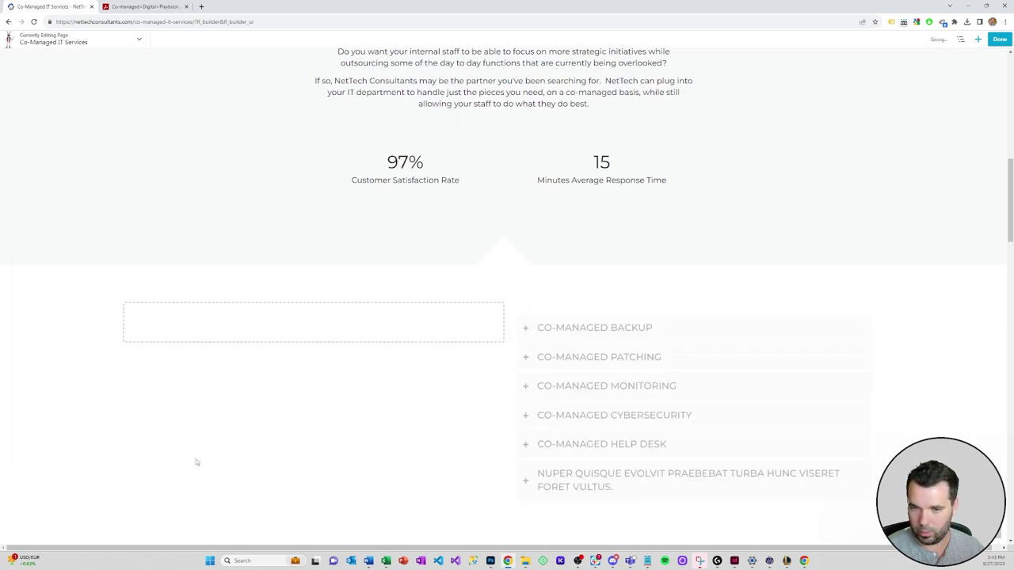
Delete the sixth accordion item with the placeholder title and save the accordion module.
{"action": "left_click", "coordinate": [625, 398]}
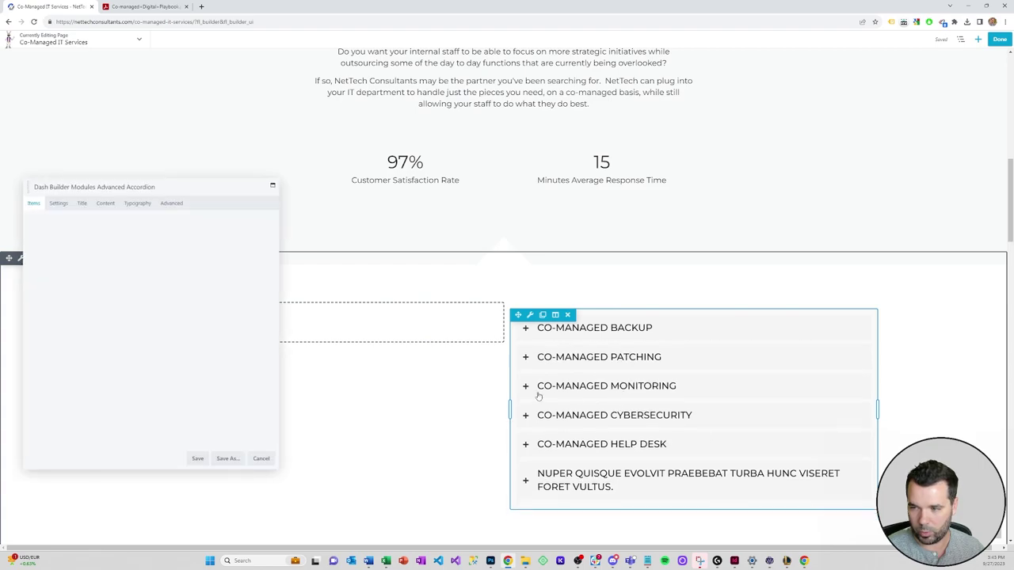
{"action": "left_click", "coordinate": [251, 379]}
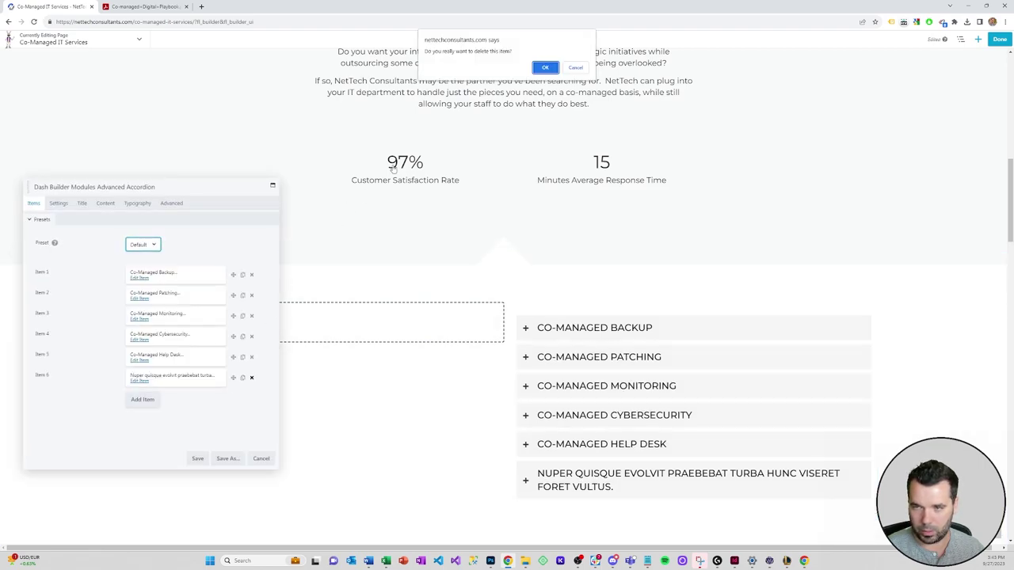
{"action": "left_click", "coordinate": [539, 68]}
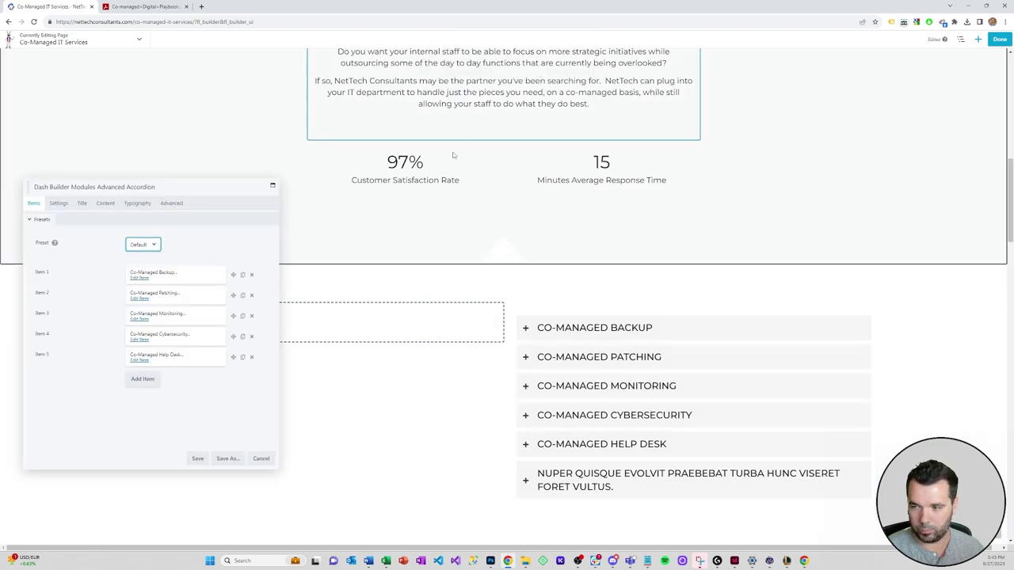
{"action": "left_click", "coordinate": [197, 459]}
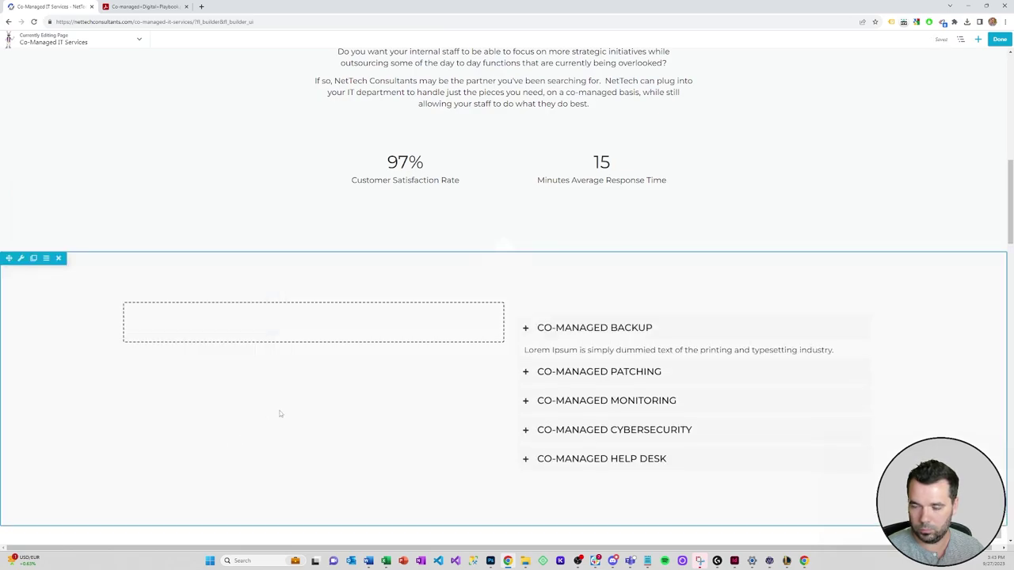
Add a Text Editor module to the empty column beside the accordion.
{"action": "left_click", "coordinate": [269, 331]}
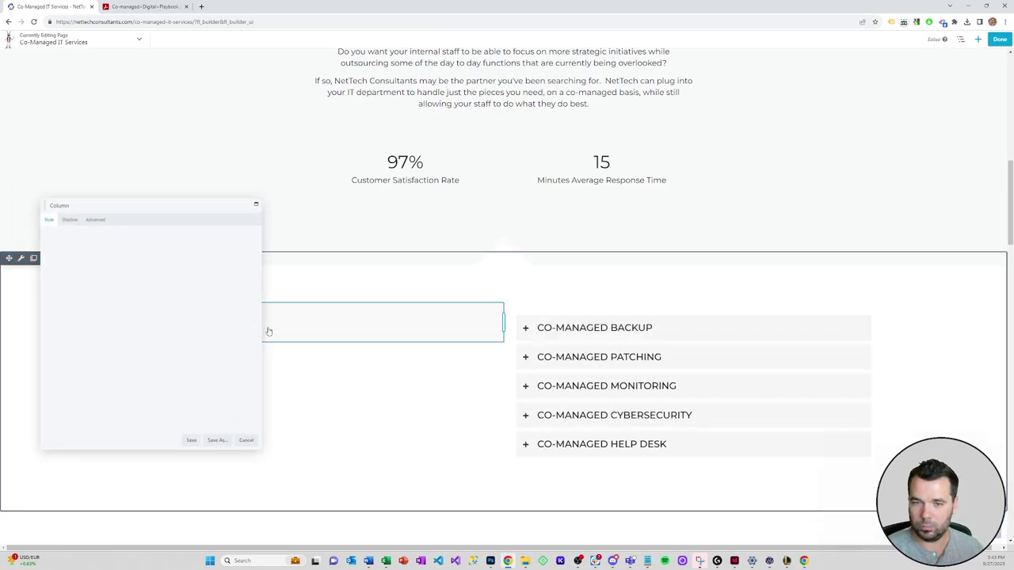
{"action": "left_click", "coordinate": [197, 458]}
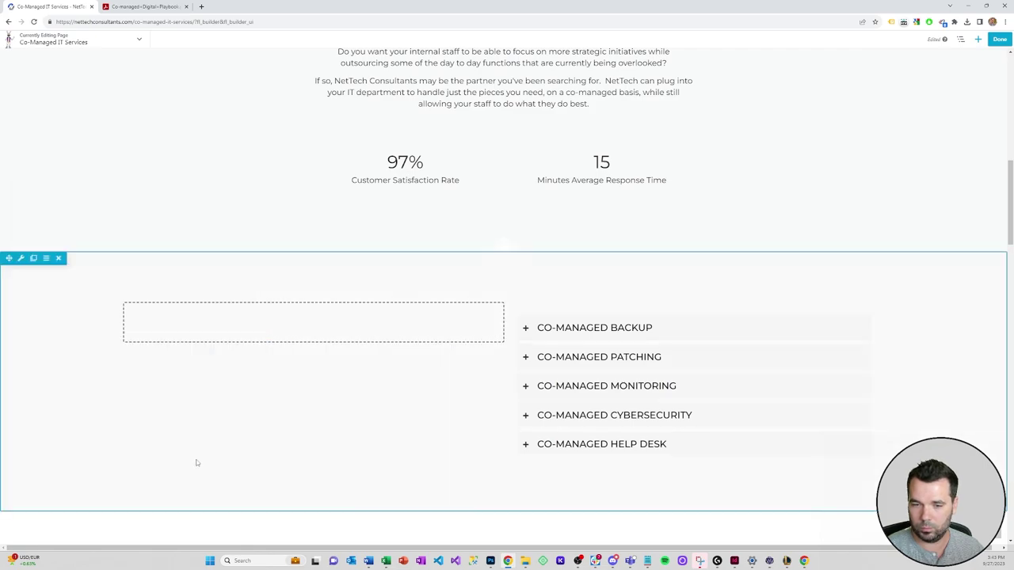
{"action": "left_click", "coordinate": [978, 40]}
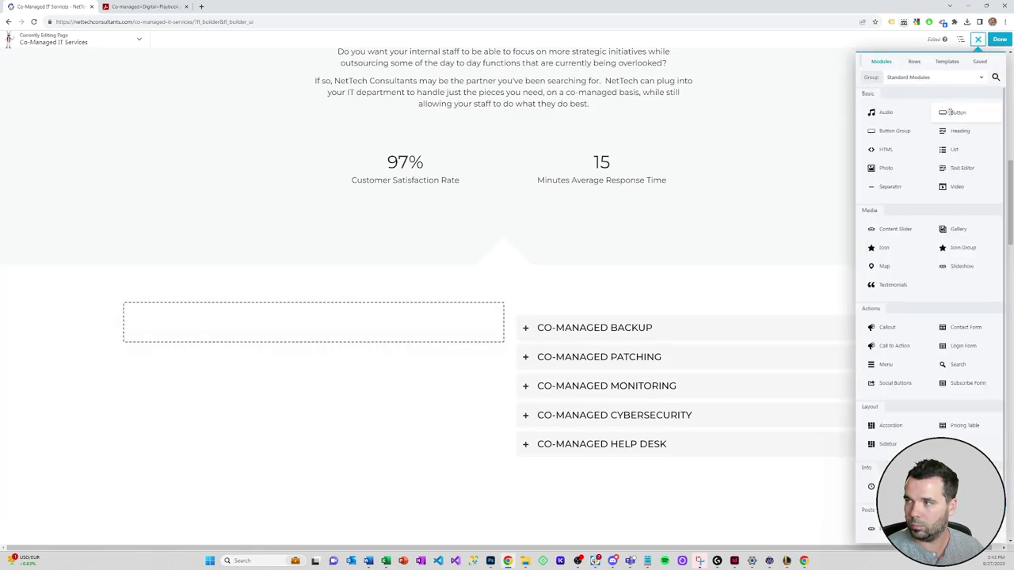
{"action": "left_click_drag", "start_coordinate": [967, 166], "coordinate": [315, 388]}
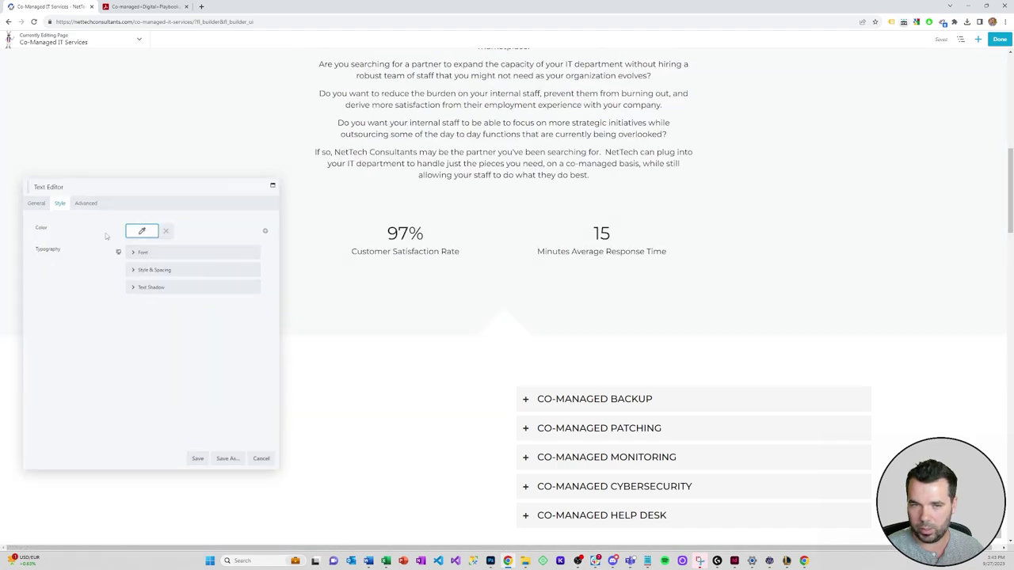
Enter "Get Partial IT Management Services For Only What Your Organization Needs" as the text module's content.
{"action": "left_click", "coordinate": [36, 202]}
{"action": "type", "text": "Get "}
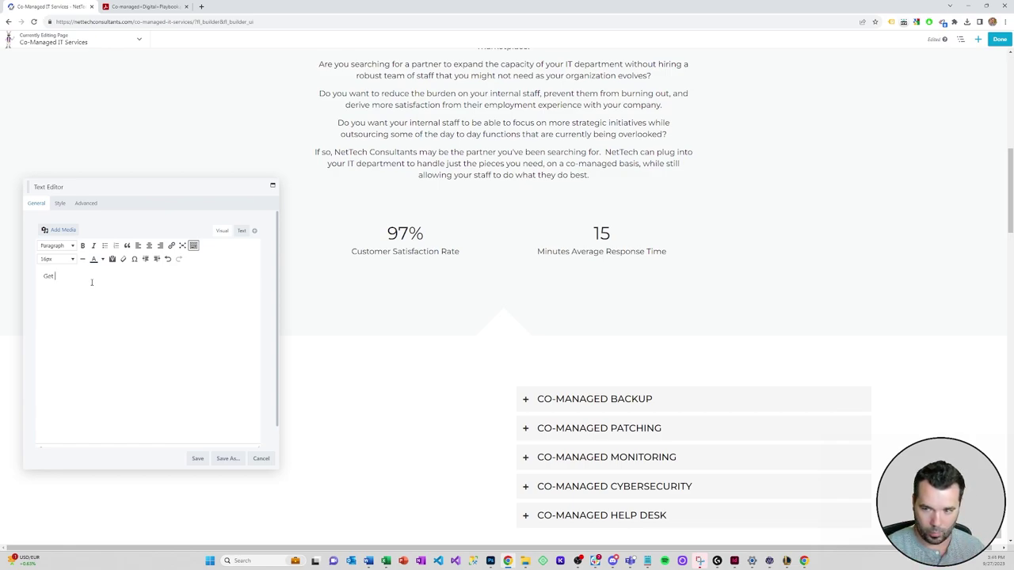
{"action": "type", "text": "Partial IT"}
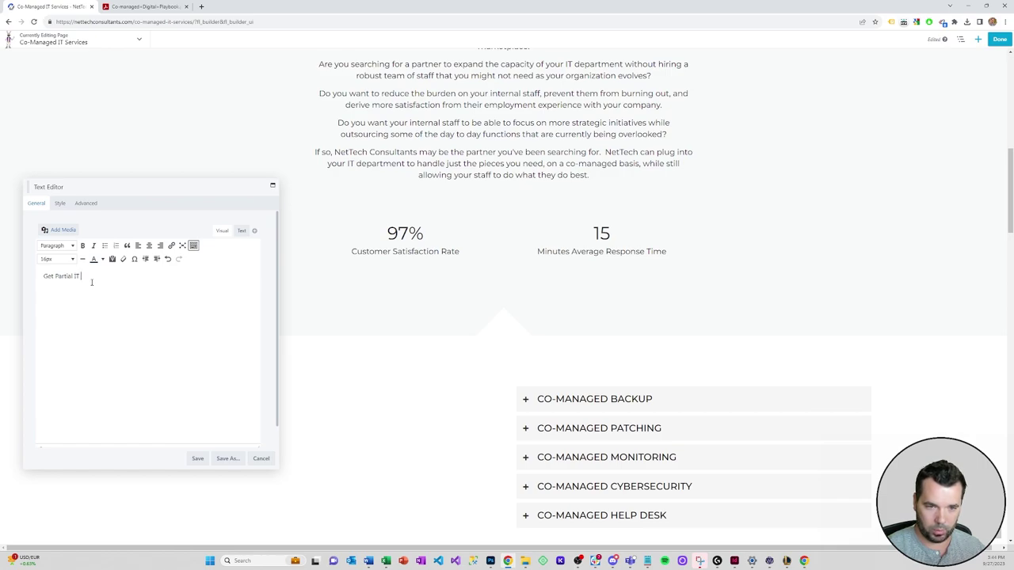
{"action": "type", "text": " Management Service"}
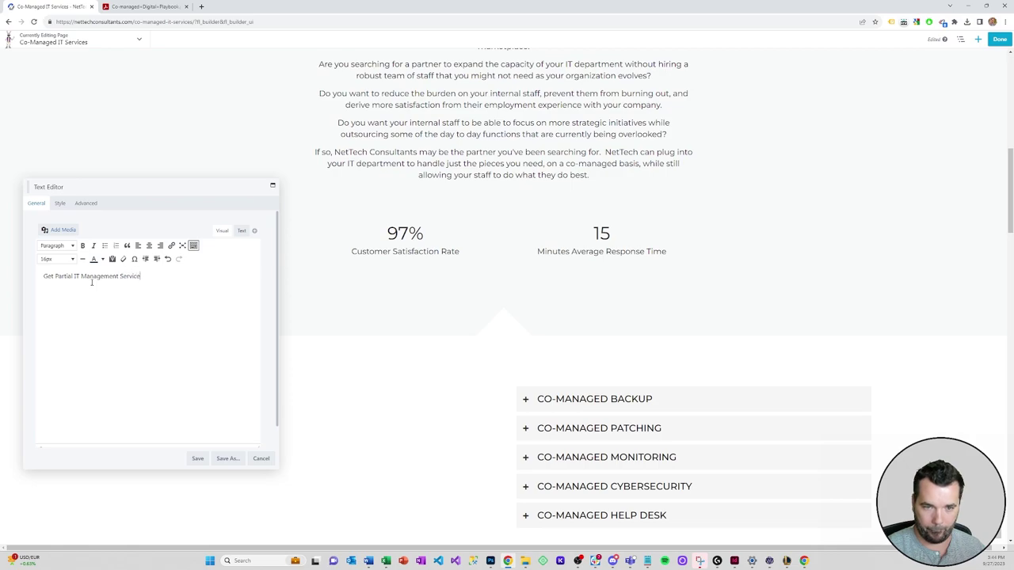
{"action": "type", "text": "s For Only What You Need I"}
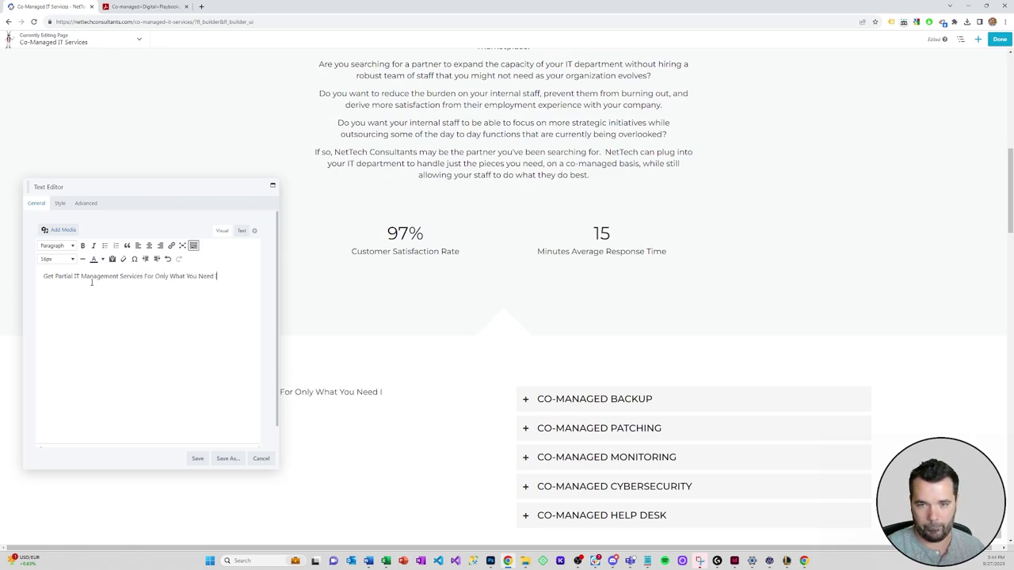
{"action": "key", "text": "BackSpace"}
{"action": "key", "text": "BackSpace"}
{"action": "key", "text": "BackSpace"}
{"action": "key", "text": "BackSpace"}
{"action": "key", "text": "BackSpace"}
{"action": "type", "text": "r Organization Needs"}
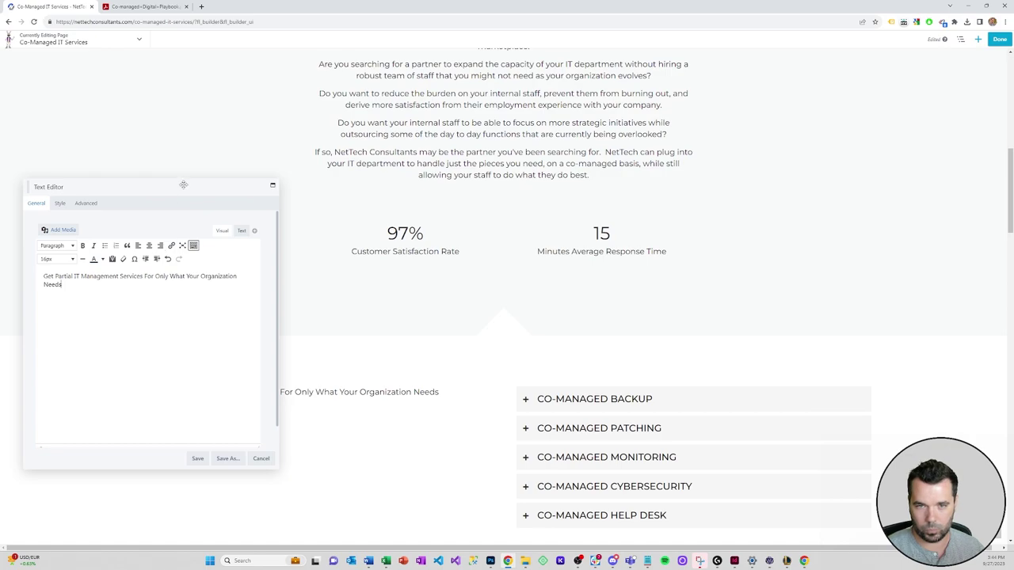
Remove "Get" and "Services" so the text reads "Partial IT Management For Only What Your Organization Needs".
{"action": "left_click_drag", "start_coordinate": [183, 186], "coordinate": [210, 61]}
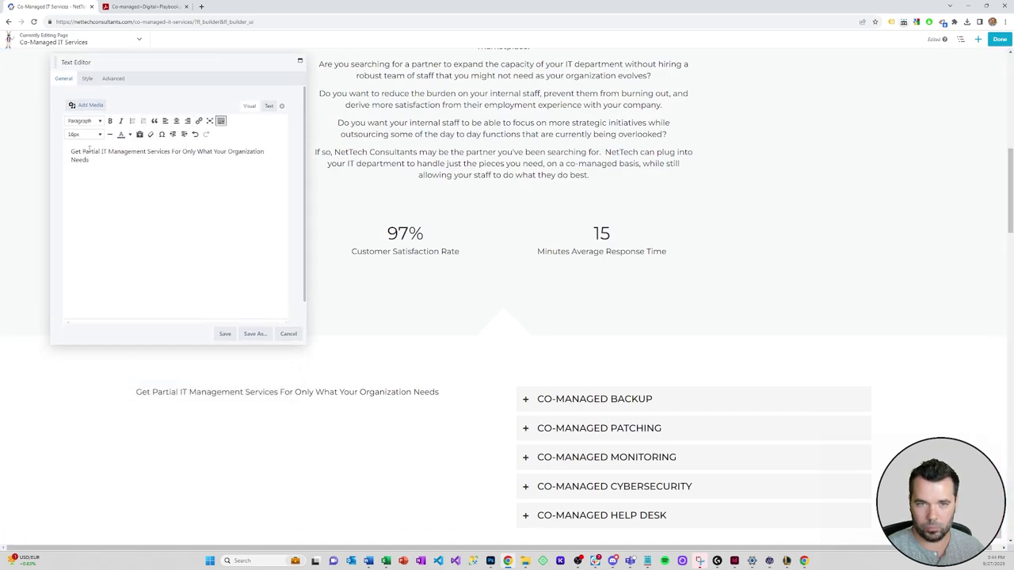
{"action": "left_click_drag", "start_coordinate": [83, 150], "coordinate": [61, 150]}
{"action": "key", "text": "BackSpace"}
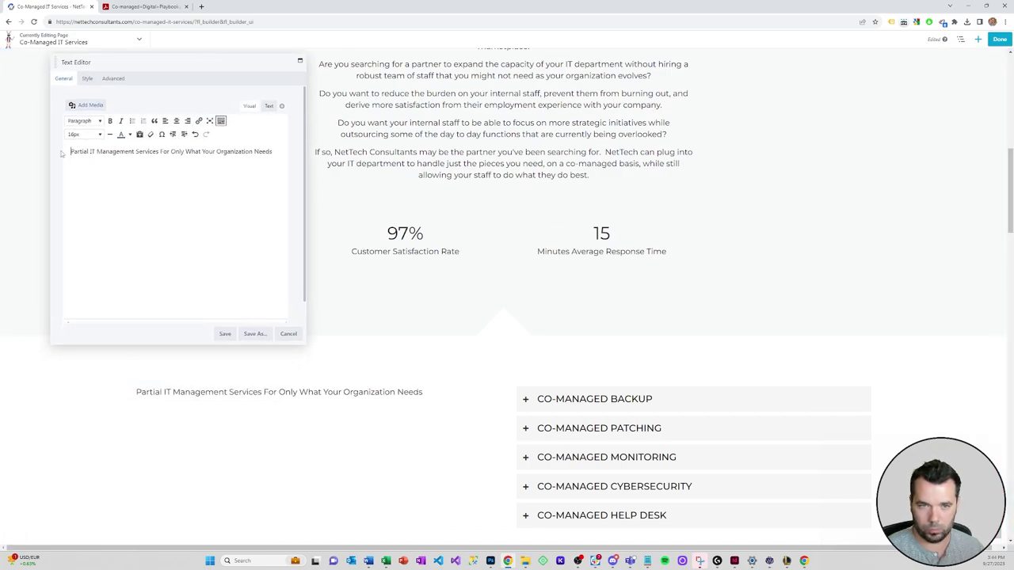
{"action": "double_click", "coordinate": [147, 151]}
{"action": "key", "text": "BackSpace"}
Format the whole text line as Heading 2 and save the text module.
{"action": "left_click_drag", "start_coordinate": [253, 150], "coordinate": [67, 151]}
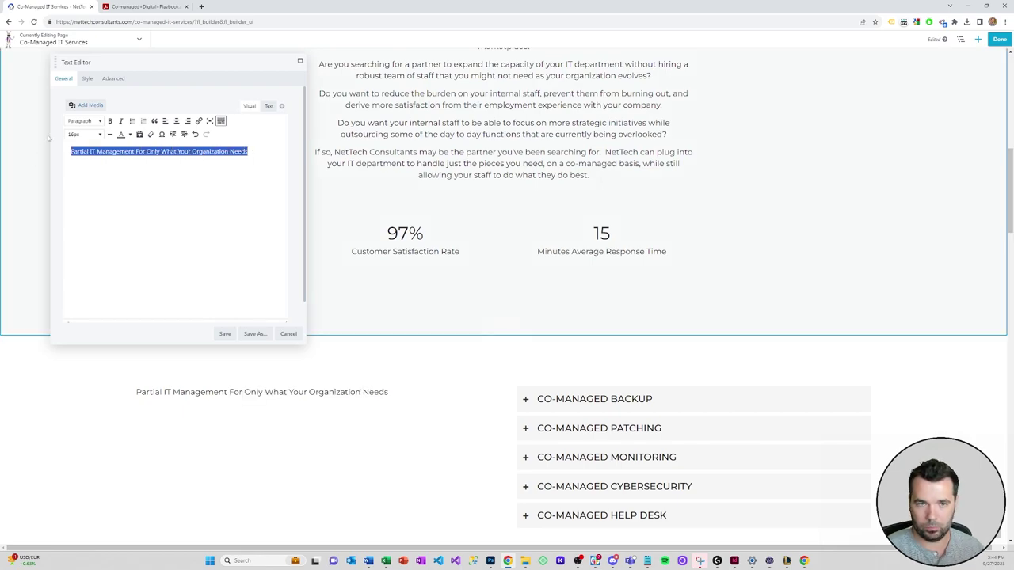
{"action": "left_click", "coordinate": [83, 120]}
{"action": "left_click", "coordinate": [96, 168]}
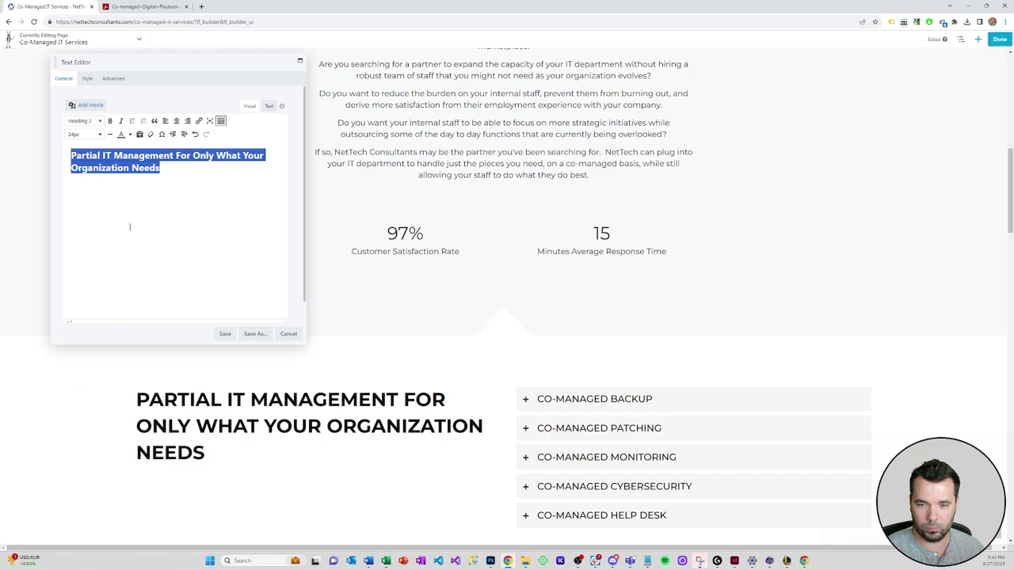
{"action": "left_click", "coordinate": [224, 333]}
Give the heading's column linked padding of 15% on all four sides and save the column settings.
{"action": "scroll", "coordinate": [507, 301], "scroll_direction": "down", "scroll_amount": 3}
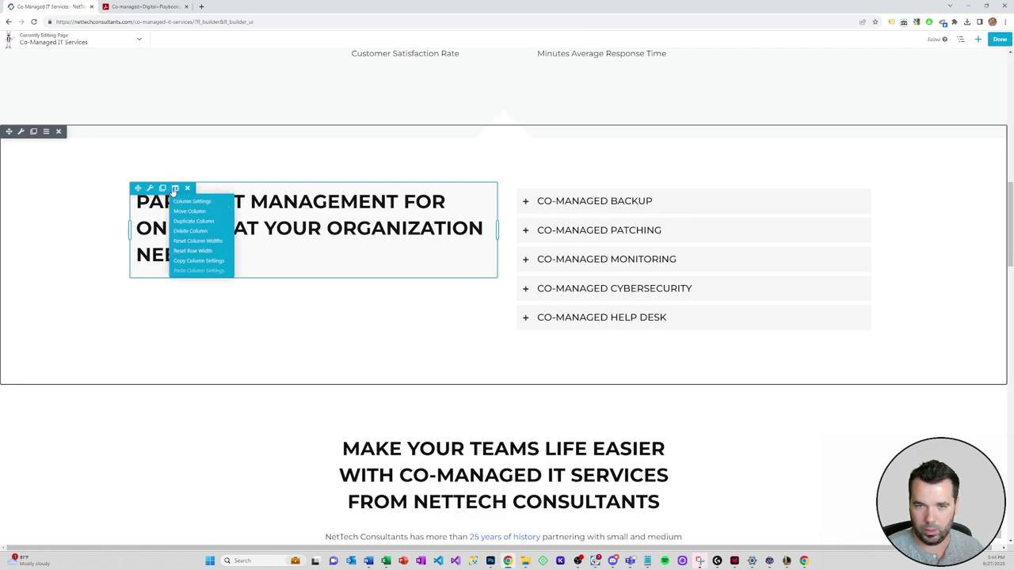
{"action": "left_click", "coordinate": [190, 201]}
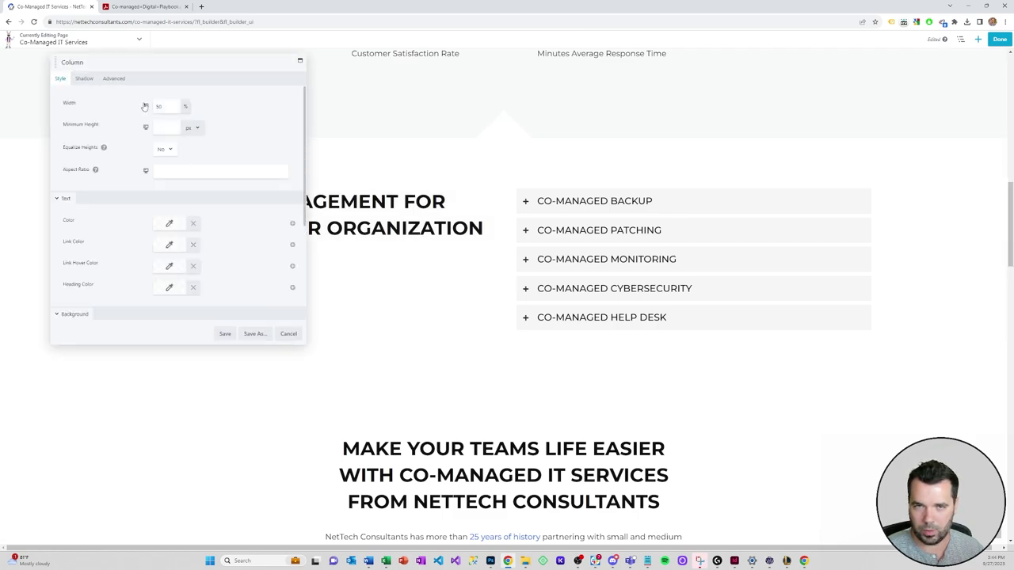
{"action": "left_click", "coordinate": [115, 79]}
{"action": "left_click", "coordinate": [166, 149]}
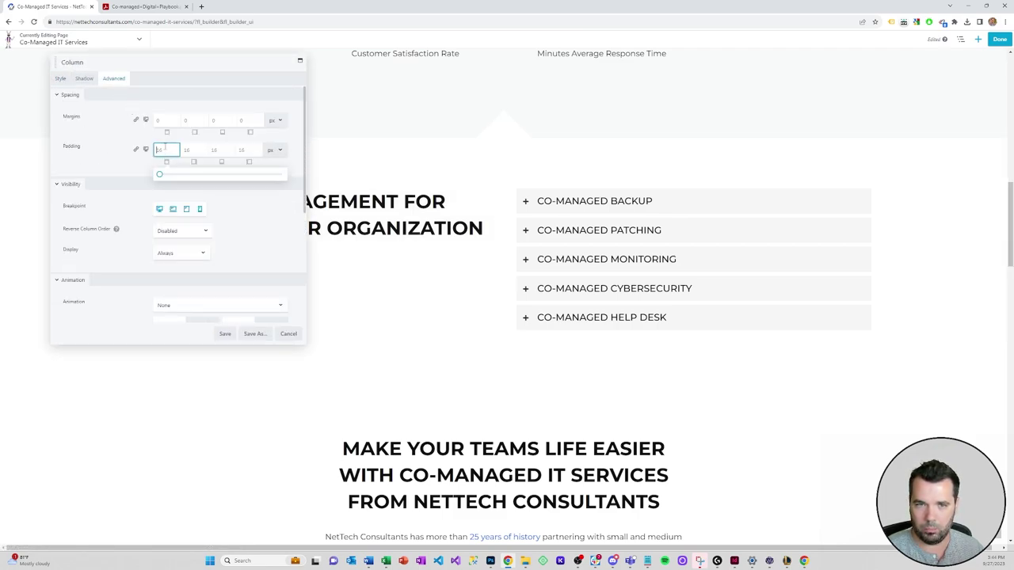
{"action": "type", "text": "25"}
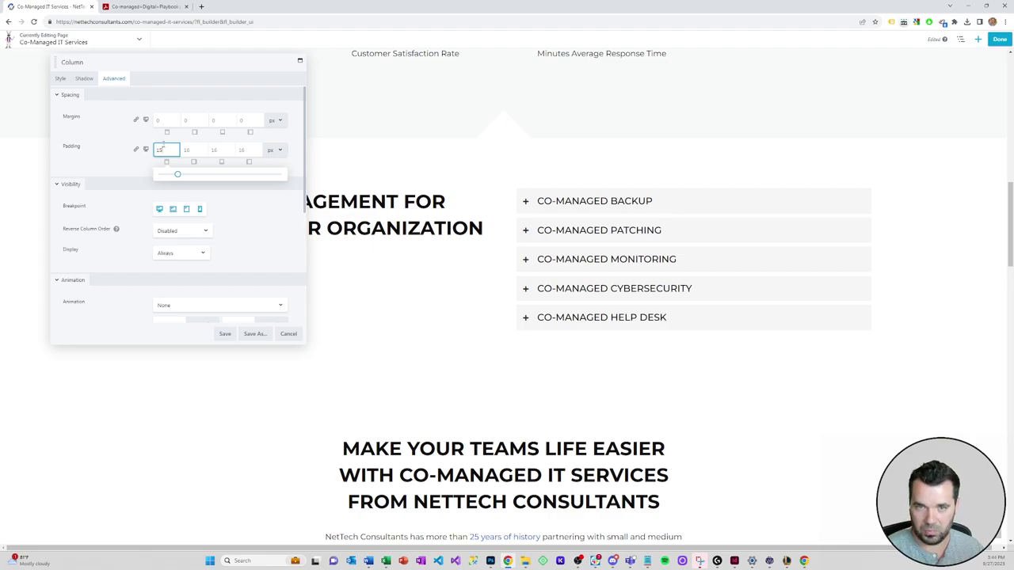
{"action": "left_click", "coordinate": [275, 150]}
{"action": "left_click", "coordinate": [274, 169]}
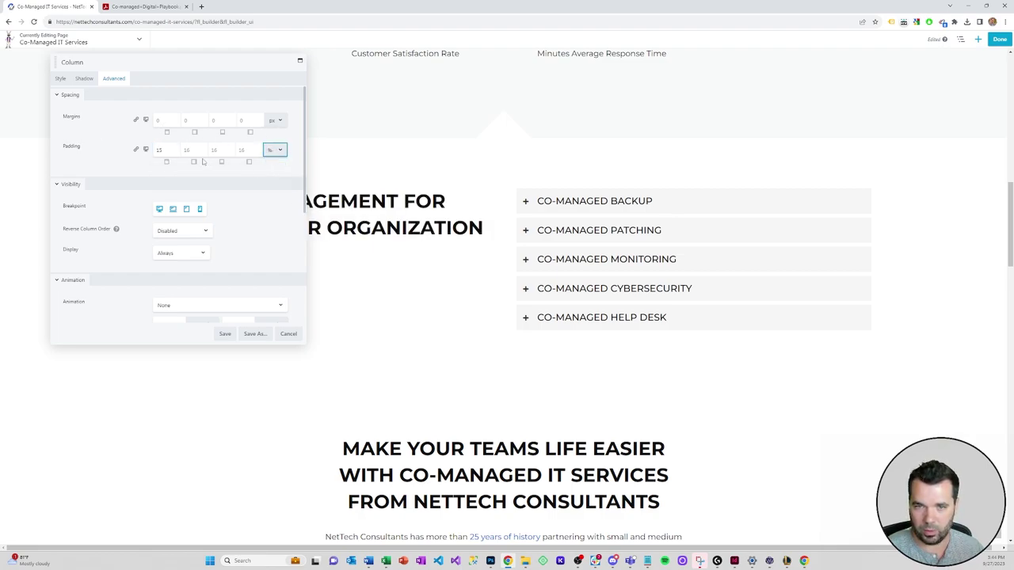
{"action": "left_click", "coordinate": [136, 150]}
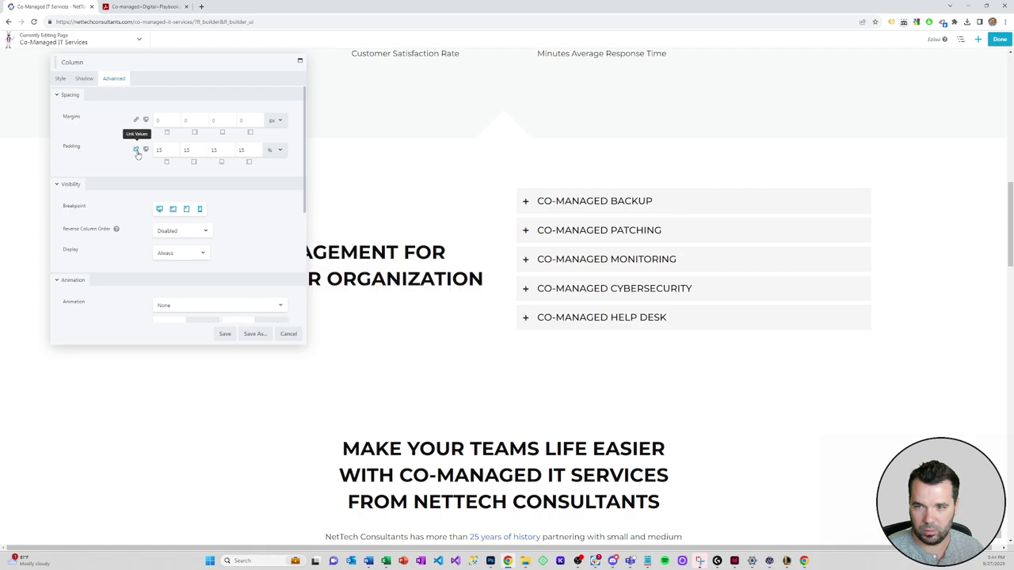
{"action": "left_click", "coordinate": [225, 333]}
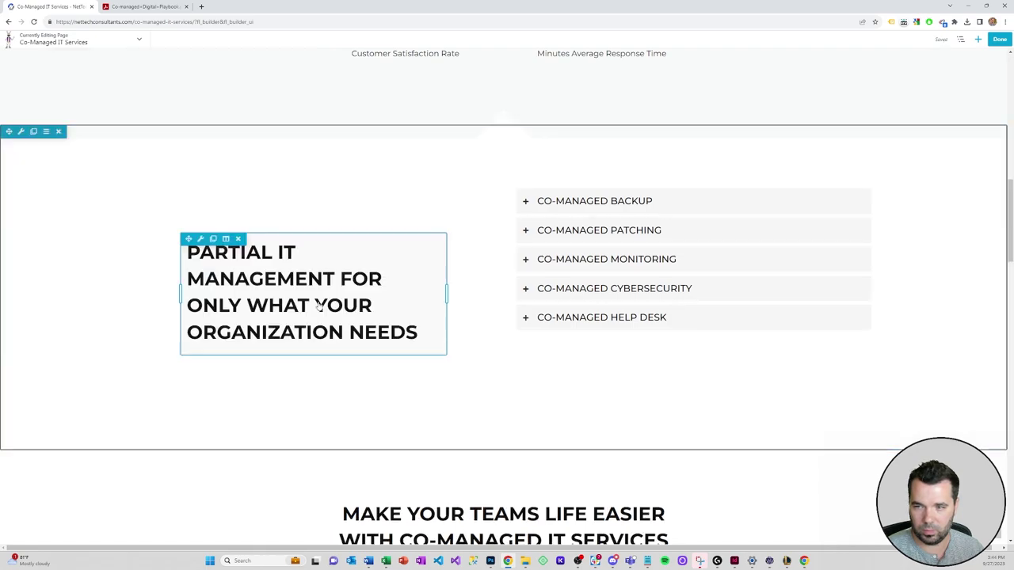
Reduce the heading column's padding to 5% on all sides and save the column settings.
{"action": "mouse_move", "coordinate": [200, 238]}
{"action": "left_click", "coordinate": [232, 250]}
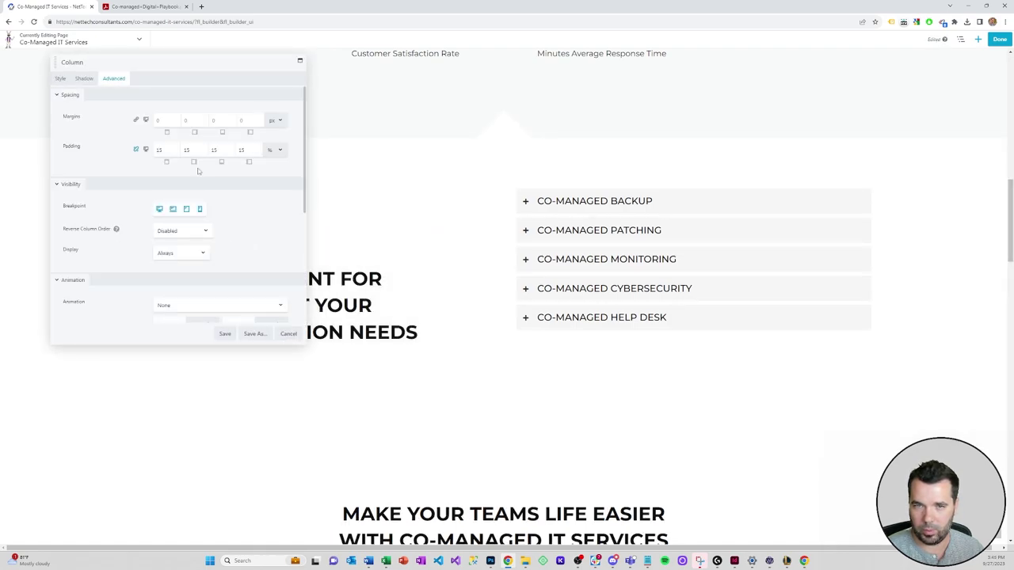
{"action": "double_click", "coordinate": [173, 148]}
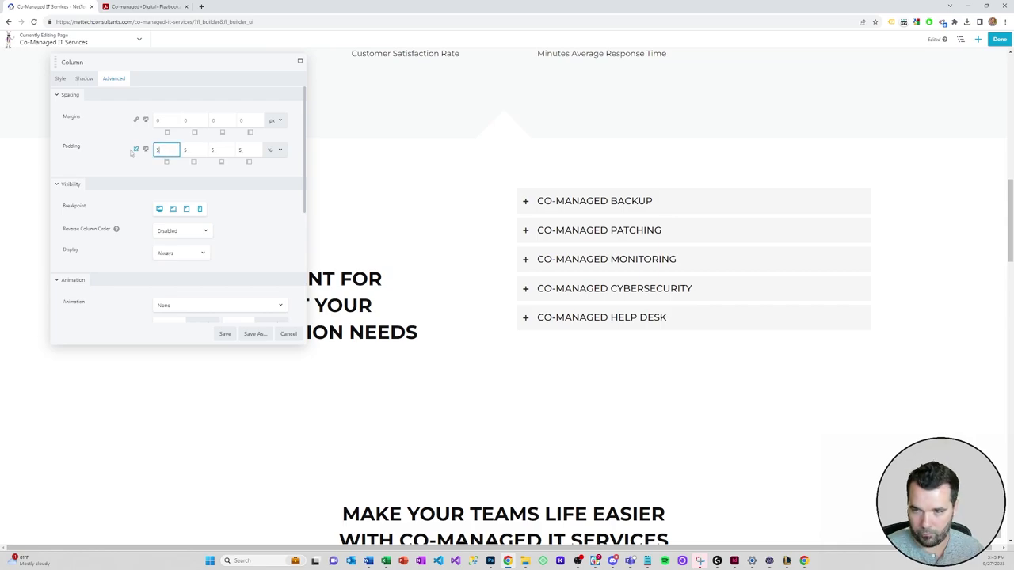
{"action": "type", "text": "5"}
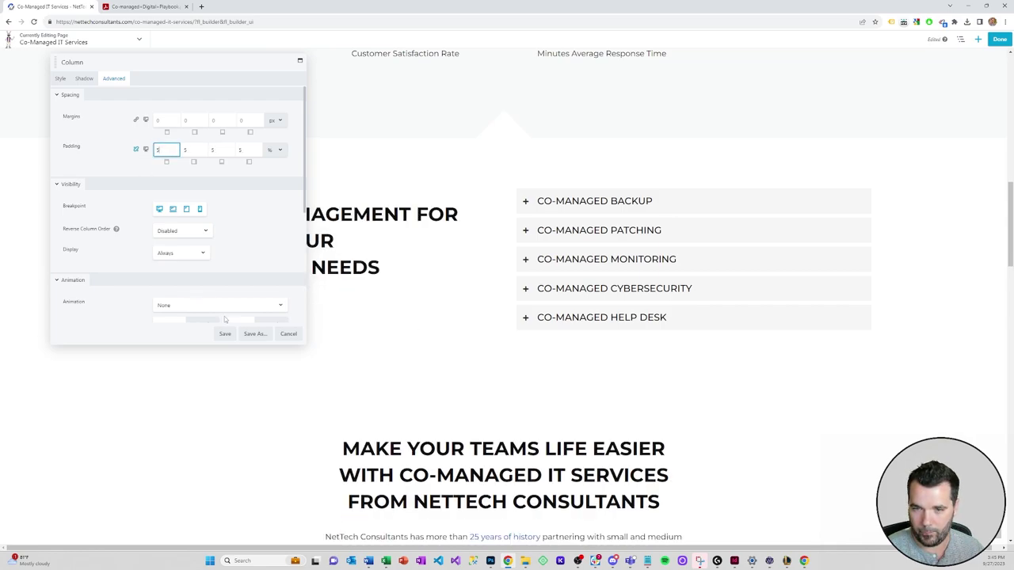
{"action": "left_click", "coordinate": [225, 334]}
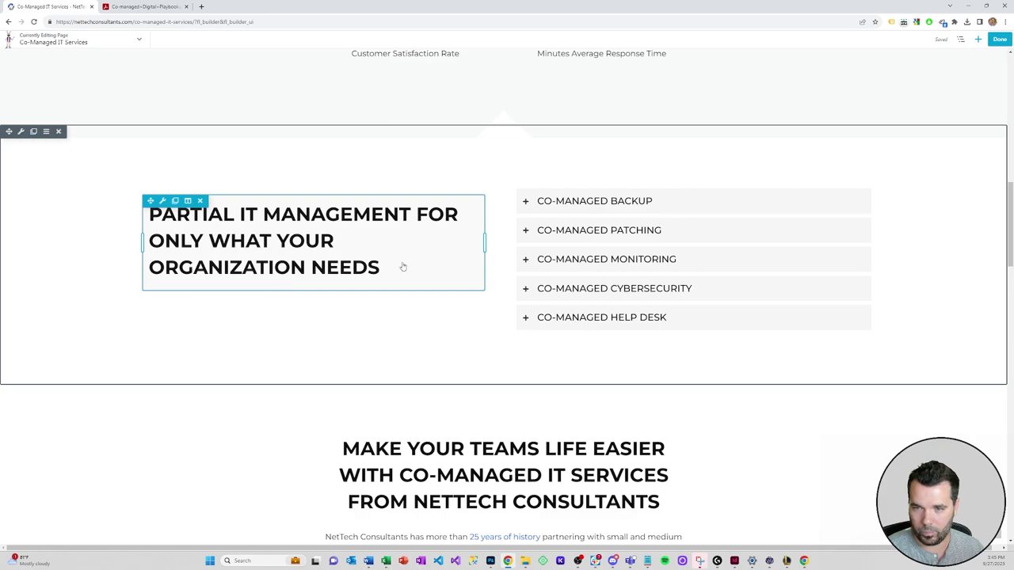
Below the heading in its text module, add the sentence "NetTech offers co-managed IT services for only the pieces your organization needs.".
{"action": "left_click", "coordinate": [402, 267]}
{"action": "left_click", "coordinate": [63, 78]}
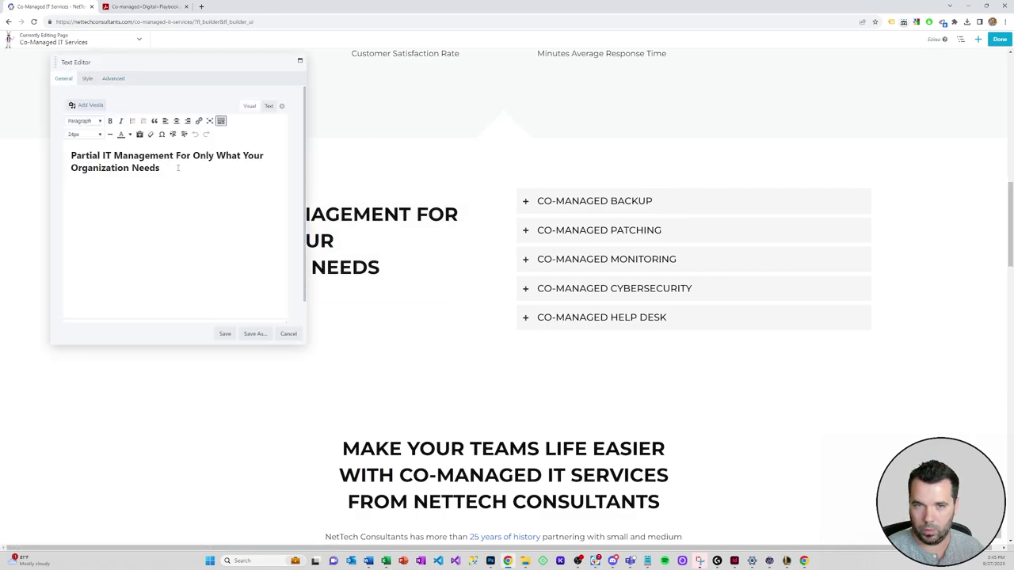
{"action": "key", "text": "Return"}
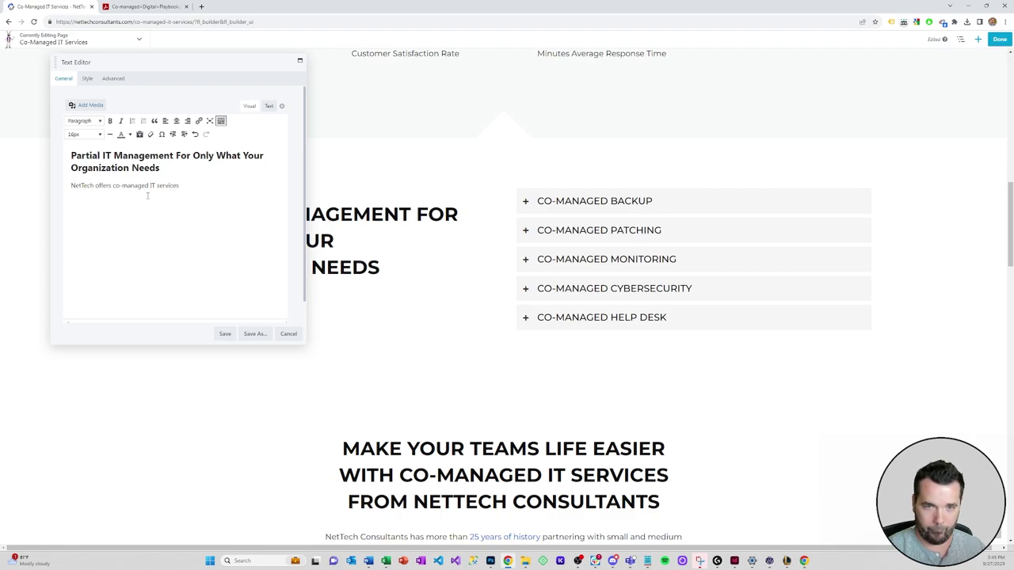
{"action": "type", "text": "only the pieces your org"}
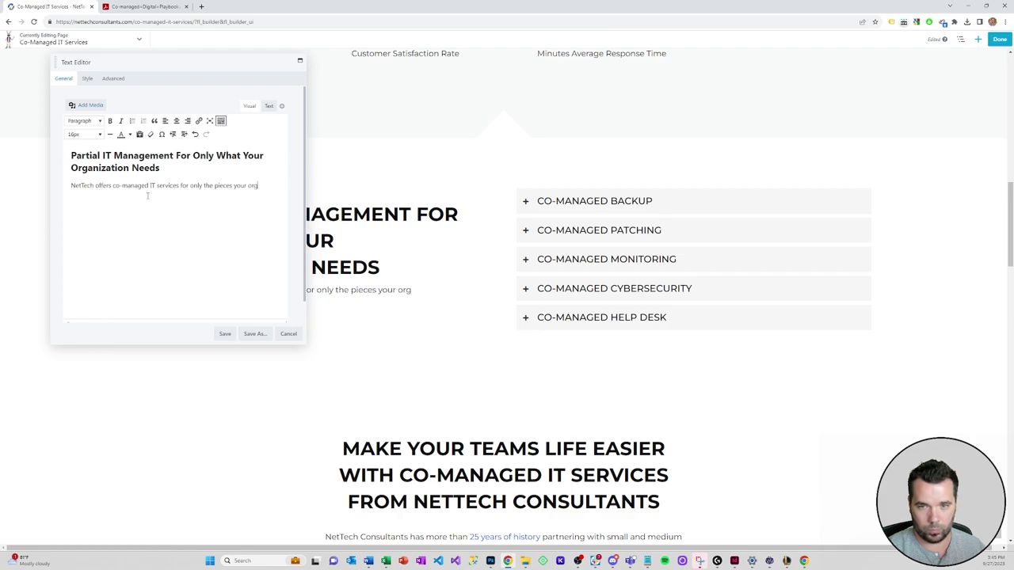
{"action": "type", "text": "anization need"}
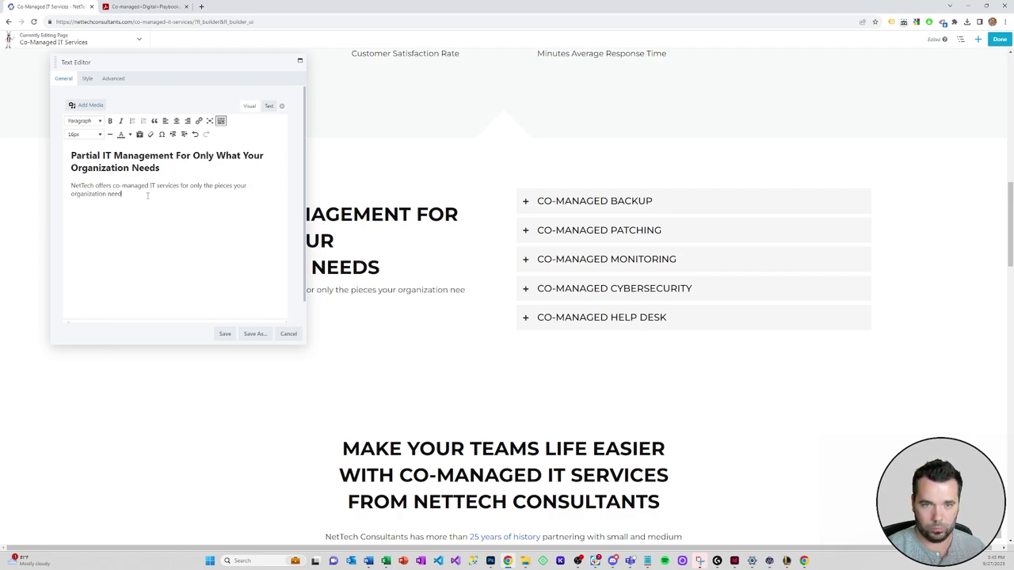
Append "Choose from one of the co-managed service offerings available and get instant access to the capacity and capabilities that your team needs." and save the module.
{"action": "type", "text": "s. Choose from one of the co-managed s"}
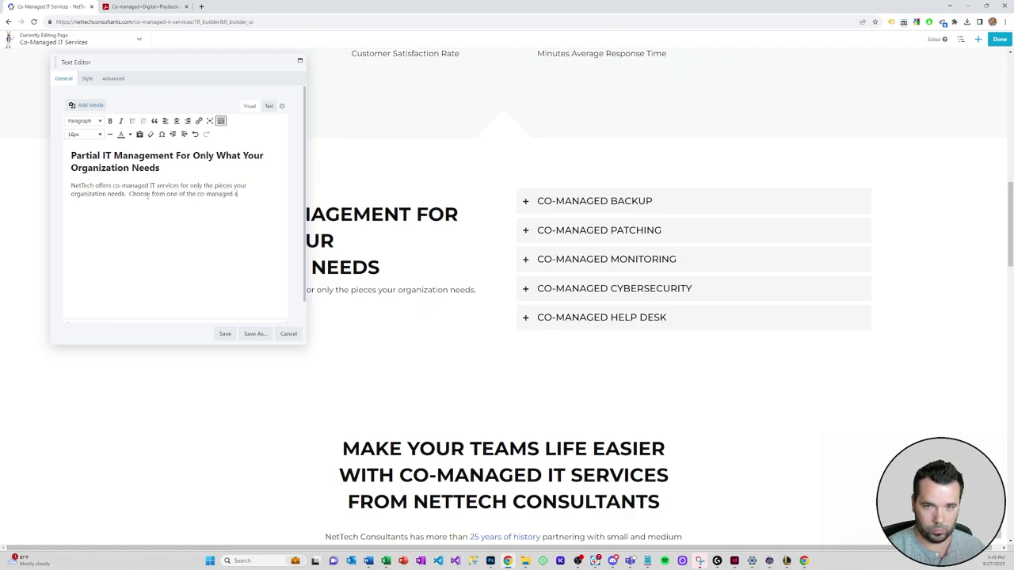
{"action": "type", "text": "ervice offerings avail"}
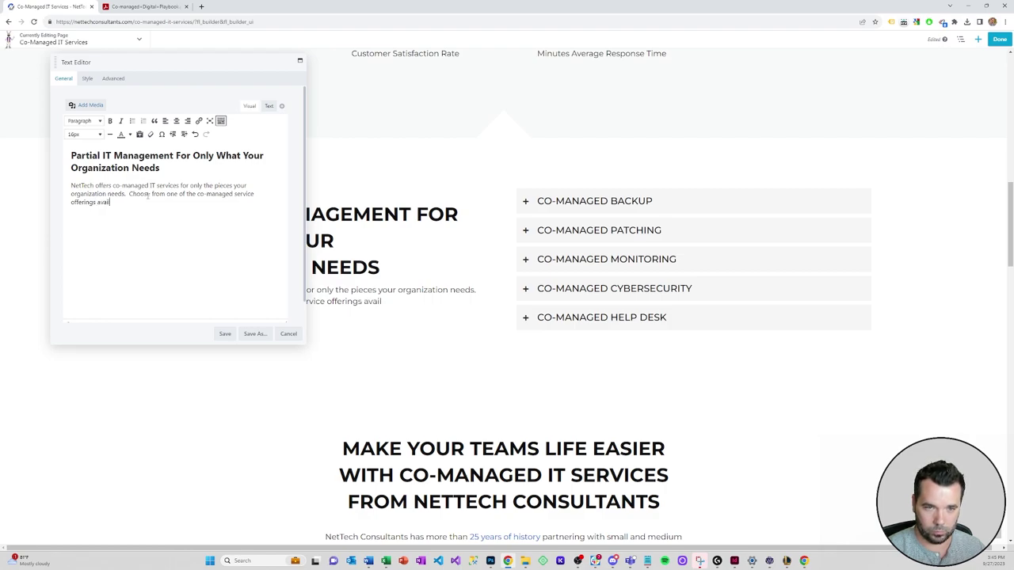
{"action": "type", "text": "able and expand the capacity o"}
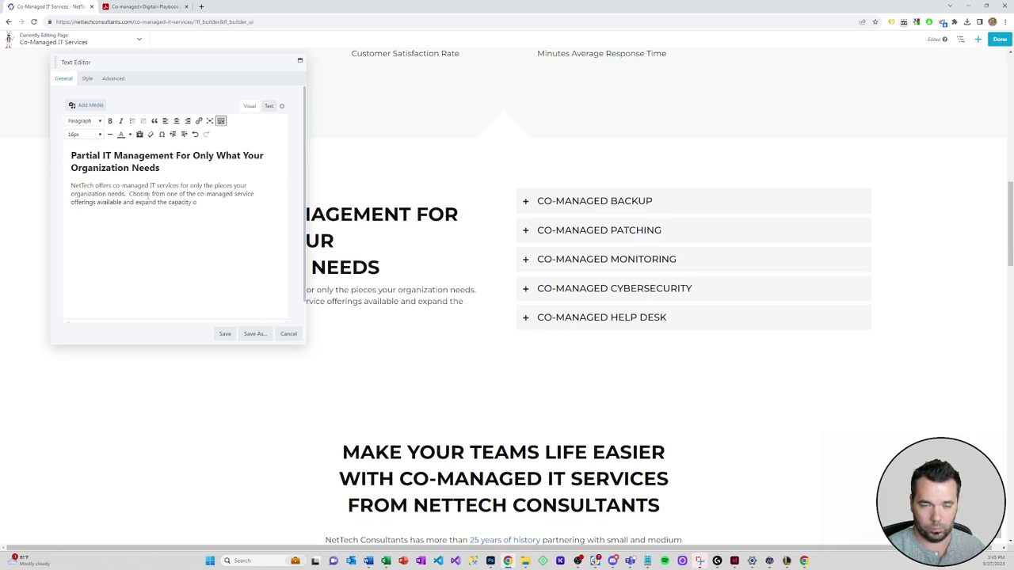
{"action": "key", "text": "BackSpace"}
{"action": "key", "text": "BackSpace"}
{"action": "key", "text": "BackSpace"}
{"action": "key", "text": "BackSpace"}
{"action": "key", "text": "BackSpace"}
{"action": "key", "text": "BackSpace"}
{"action": "key", "text": "BackSpace"}
{"action": "key", "text": "BackSpace"}
{"action": "key", "text": "BackSpace"}
{"action": "key", "text": "BackSpace"}
{"action": "key", "text": "BackSpace"}
{"action": "key", "text": "BackSpace"}
{"action": "key", "text": "BackSpace"}
{"action": "key", "text": "BackSpace"}
{"action": "key", "text": "BackSpace"}
{"action": "key", "text": "BackSpace"}
{"action": "key", "text": "BackSpace"}
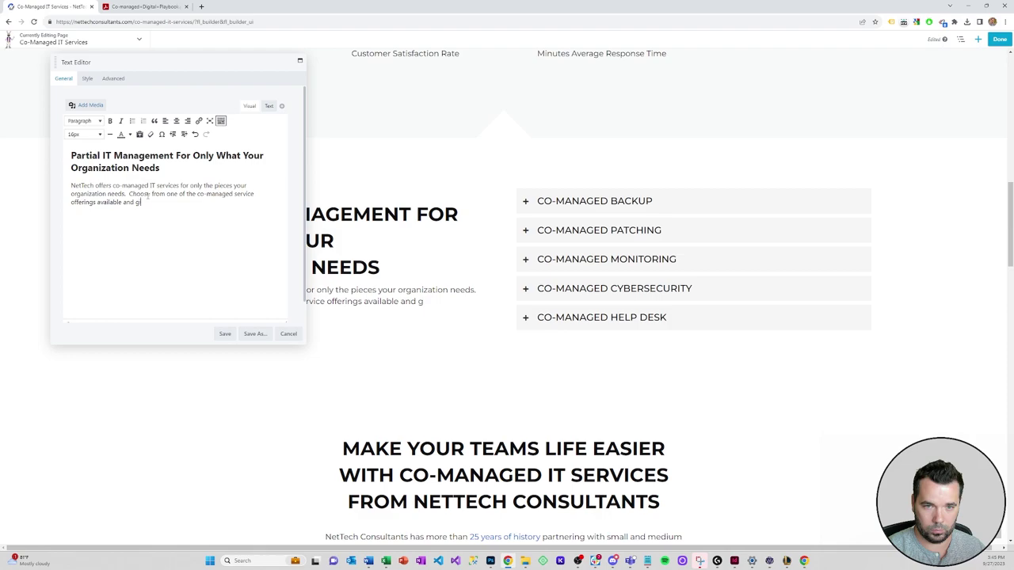
{"action": "type", "text": "get instant access to the capacity and capabili"}
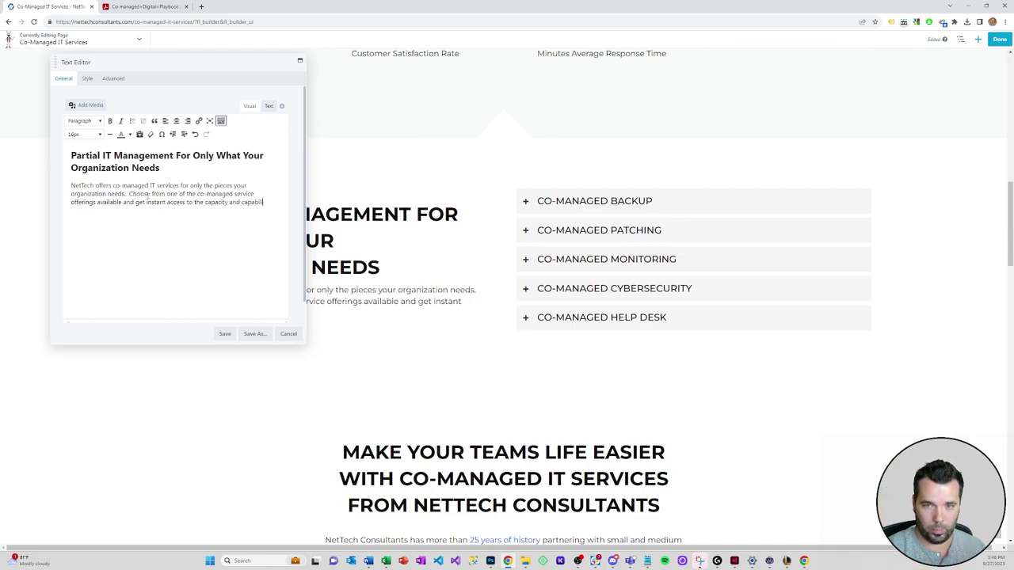
{"action": "type", "text": "that your team needs."}
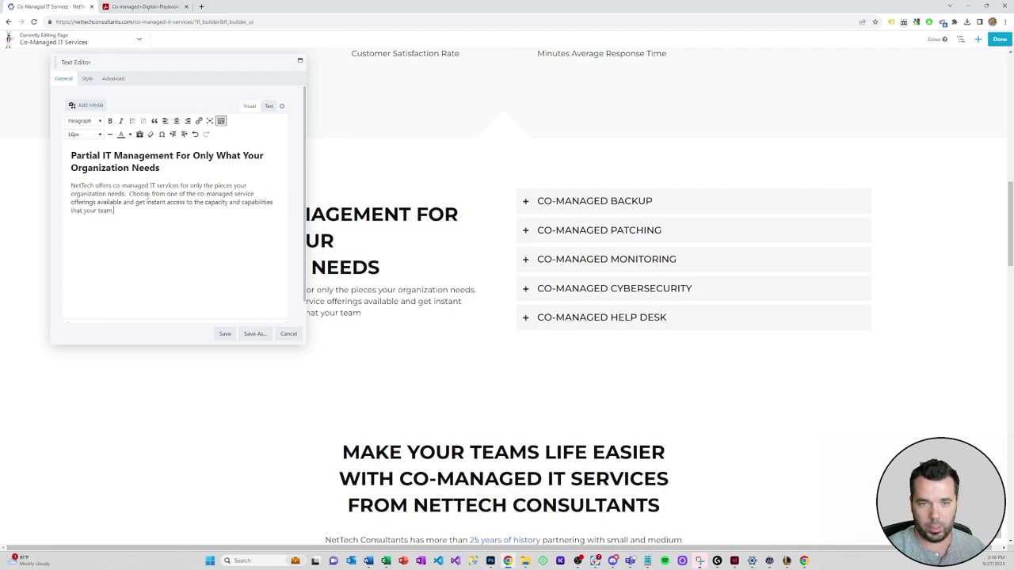
{"action": "left_click", "coordinate": [225, 334]}
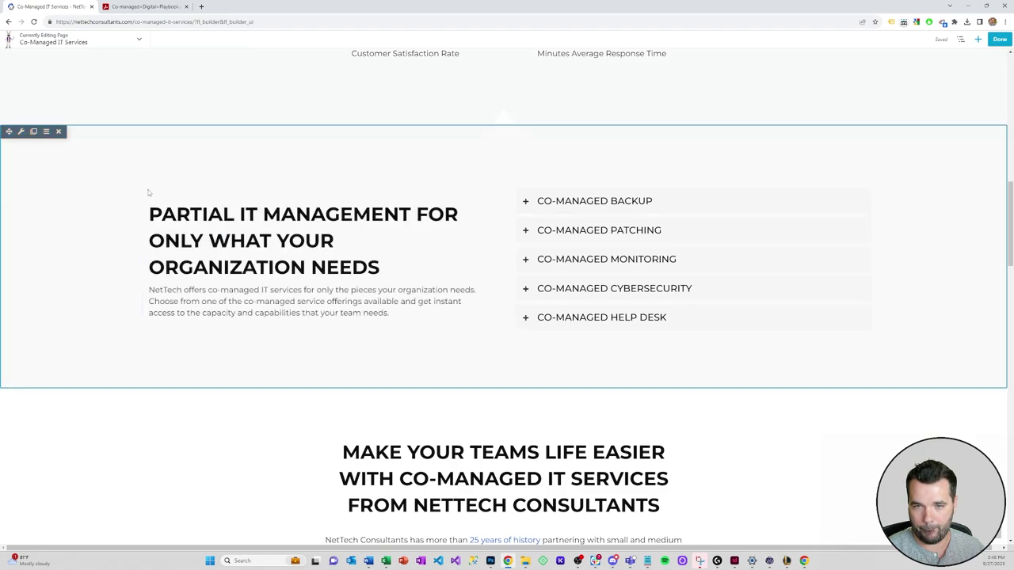
Set the heading column's padding to 15% on all four sides and save the column settings.
{"action": "mouse_move", "coordinate": [188, 202]}
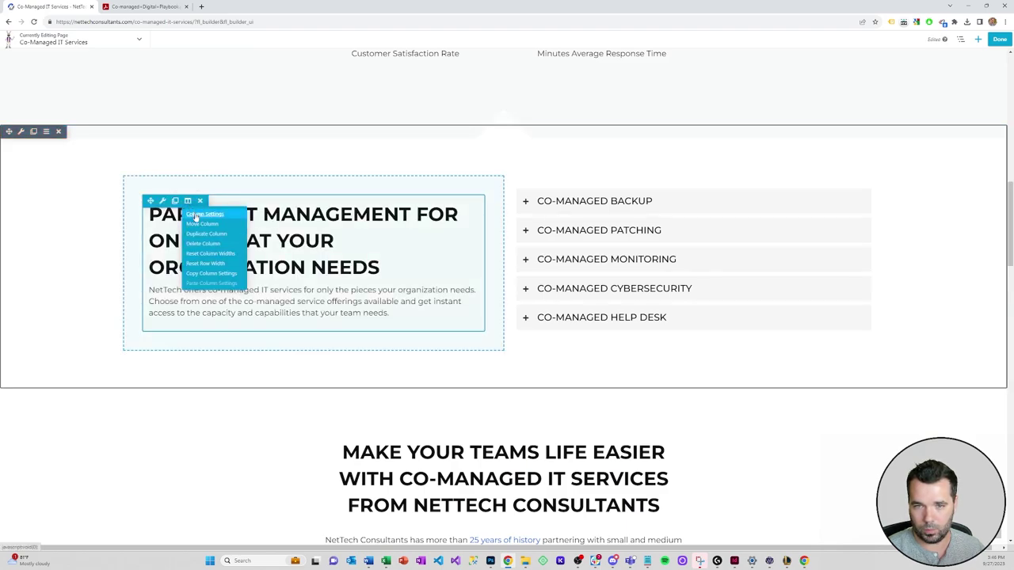
{"action": "left_click", "coordinate": [195, 214]}
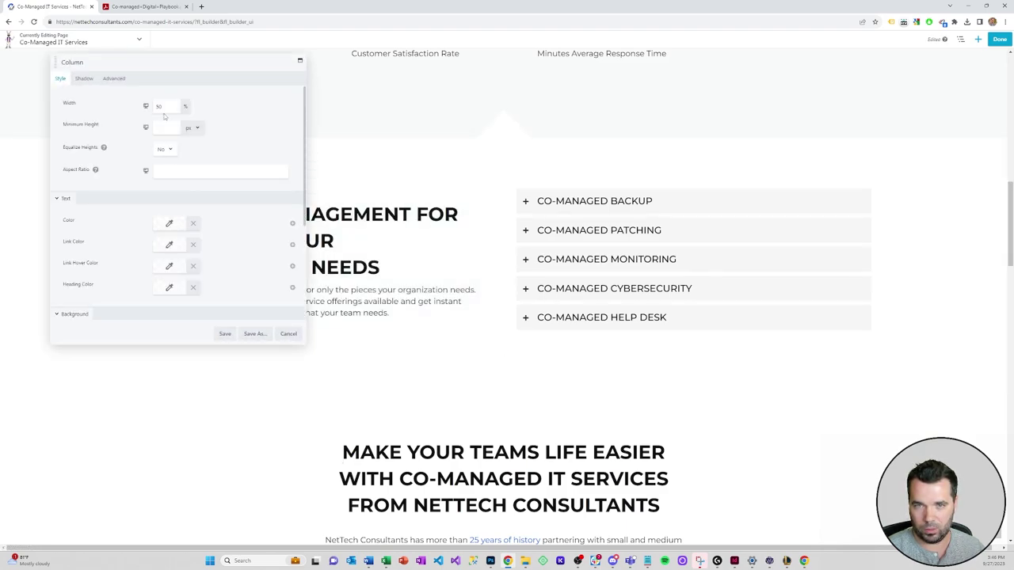
{"action": "left_click", "coordinate": [121, 82]}
{"action": "left_click", "coordinate": [165, 150]}
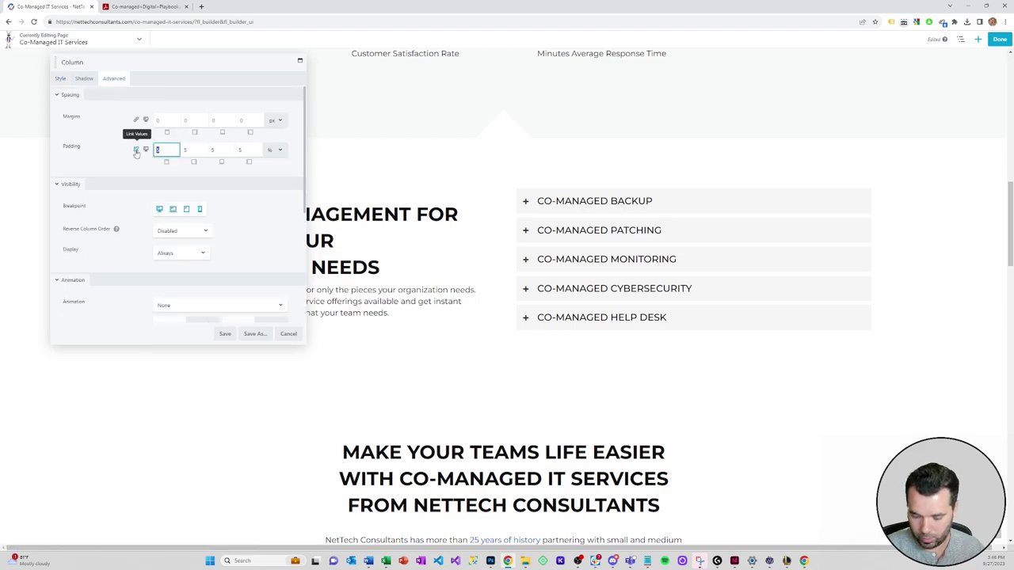
{"action": "type", "text": "15"}
{"action": "left_click", "coordinate": [225, 334]}
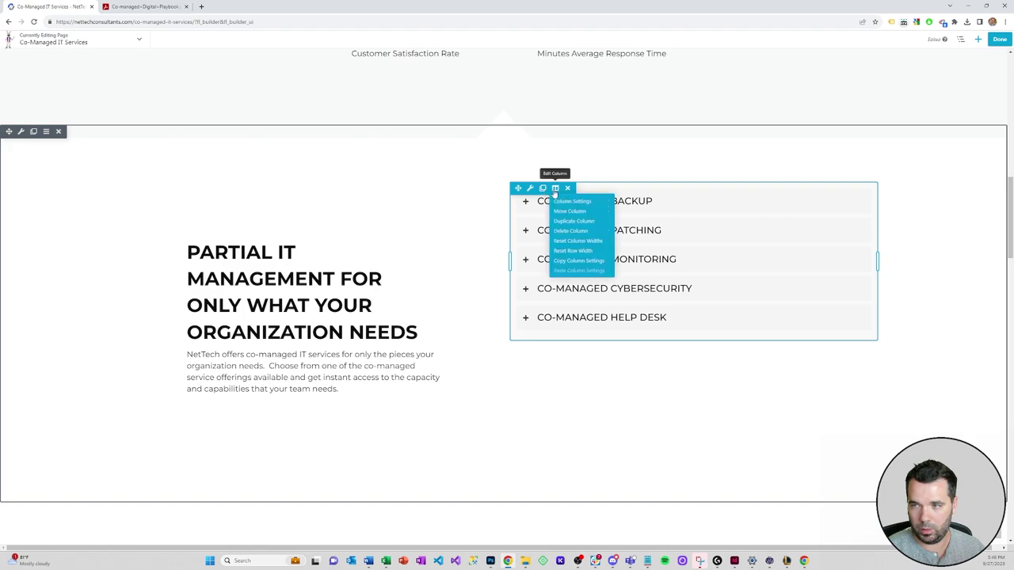
Set the accordion column to equalize heights with Center vertical alignment and save the column settings.
{"action": "left_click", "coordinate": [564, 202]}
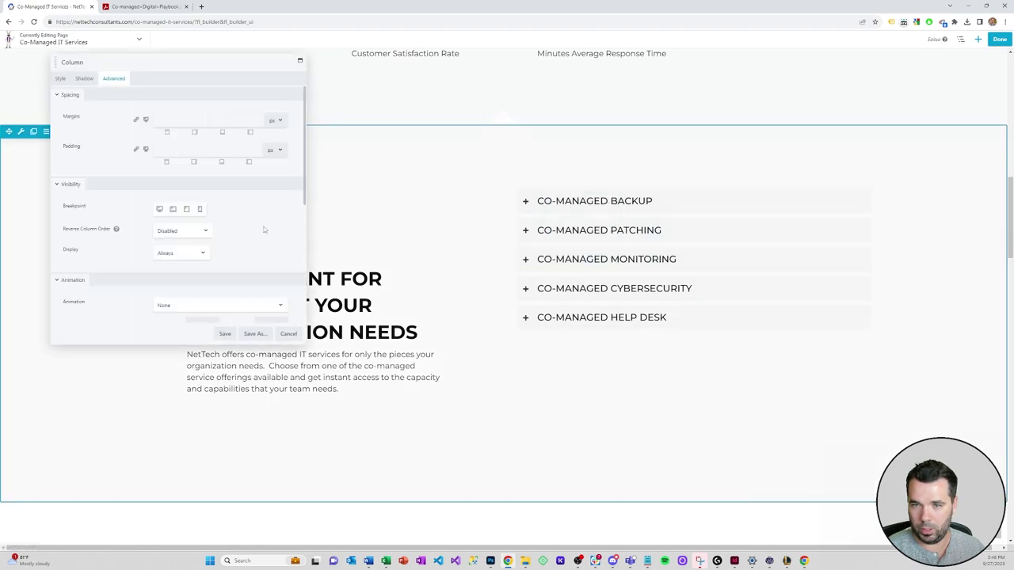
{"action": "left_click", "coordinate": [61, 79]}
{"action": "left_click", "coordinate": [164, 148]}
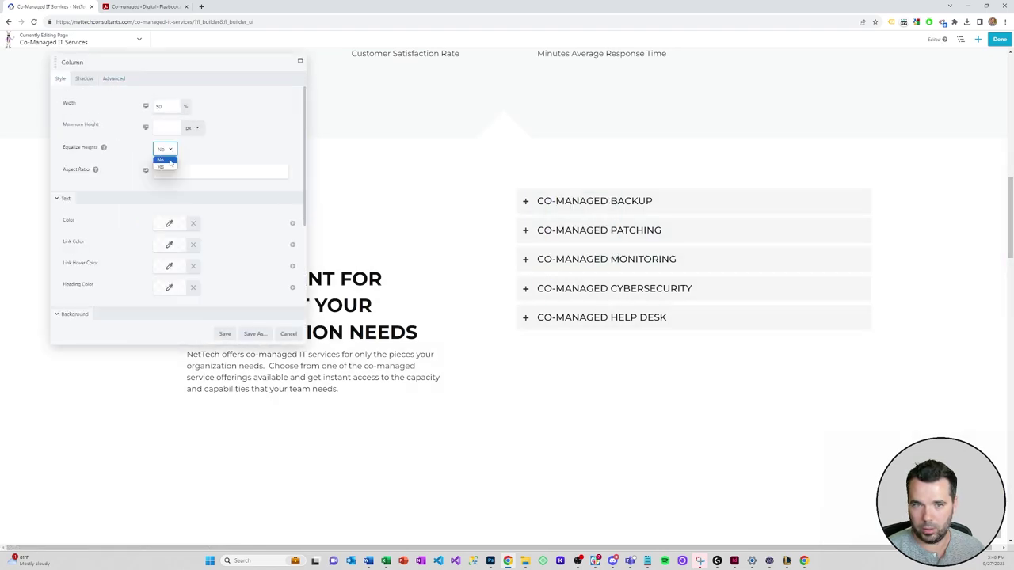
{"action": "left_click", "coordinate": [165, 159]}
{"action": "left_click", "coordinate": [161, 194]}
{"action": "left_click", "coordinate": [167, 215]}
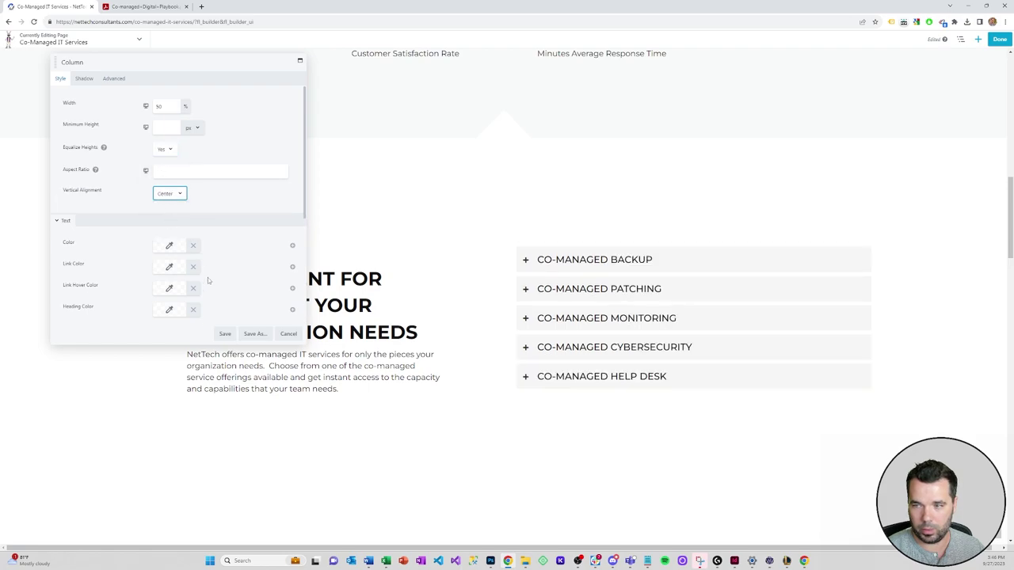
{"action": "left_click", "coordinate": [225, 334]}
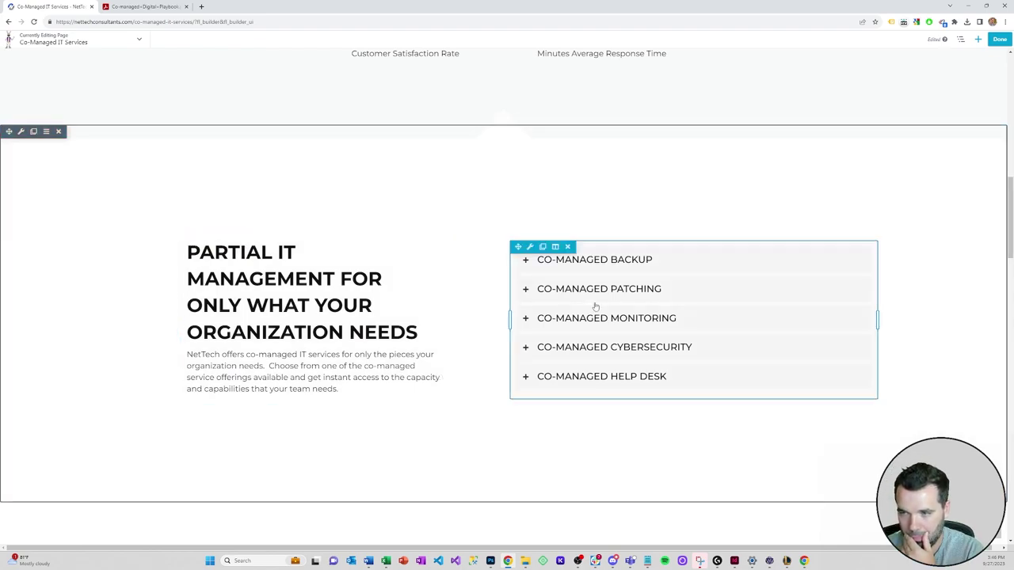
Look through the page's other sections to compare their backgrounds and layout with the new row.
{"action": "scroll", "coordinate": [370, 214], "scroll_direction": "up", "scroll_amount": 3}
{"action": "scroll", "coordinate": [389, 288], "scroll_direction": "down", "scroll_amount": 2}
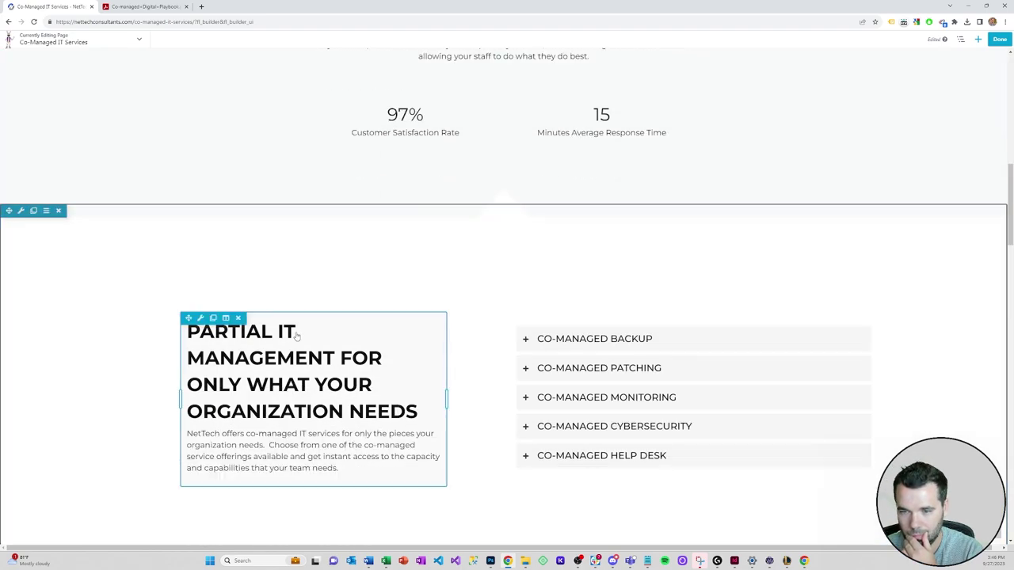
{"action": "scroll", "coordinate": [301, 337], "scroll_direction": "down", "scroll_amount": 1}
{"action": "scroll", "coordinate": [106, 215], "scroll_direction": "down", "scroll_amount": 6}
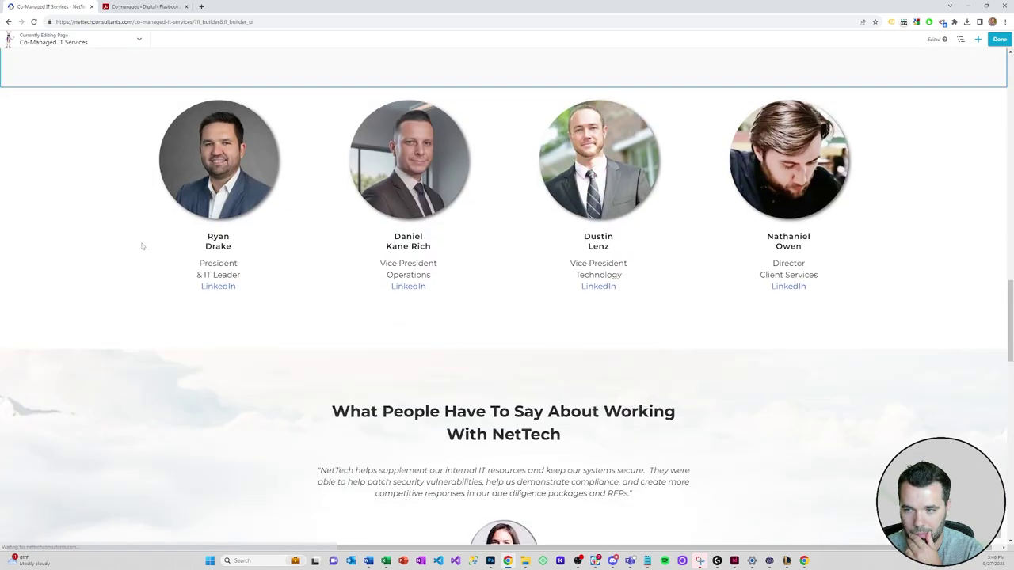
{"action": "scroll", "coordinate": [142, 246], "scroll_direction": "down", "scroll_amount": 8}
{"action": "scroll", "coordinate": [140, 248], "scroll_direction": "up", "scroll_amount": 11}
{"action": "scroll", "coordinate": [158, 260], "scroll_direction": "up", "scroll_amount": 5}
Set the background type of the row holding the heading and accordion to Color.
{"action": "left_click", "coordinate": [22, 211]}
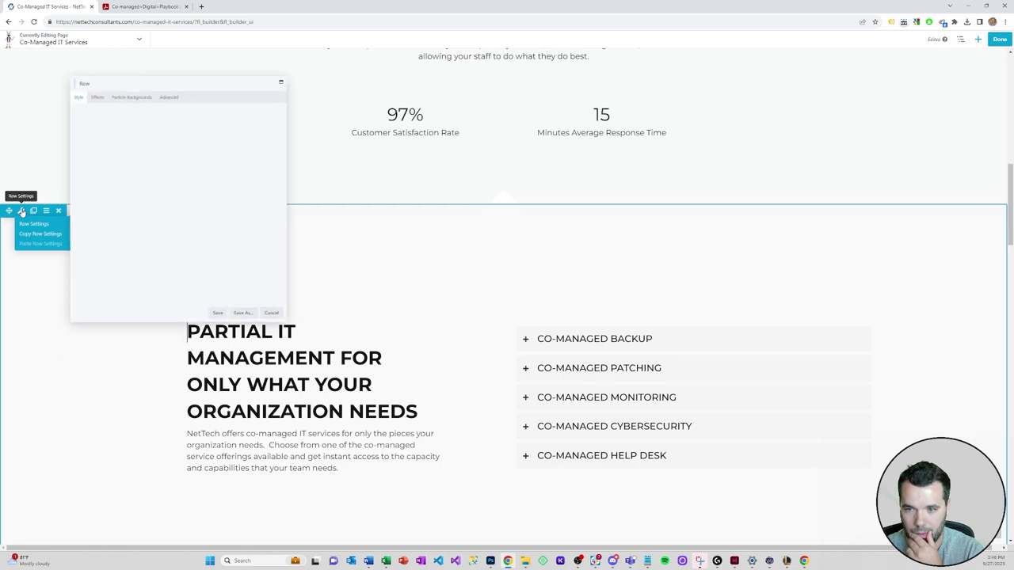
{"action": "scroll", "coordinate": [418, 255], "scroll_direction": "down", "scroll_amount": 3}
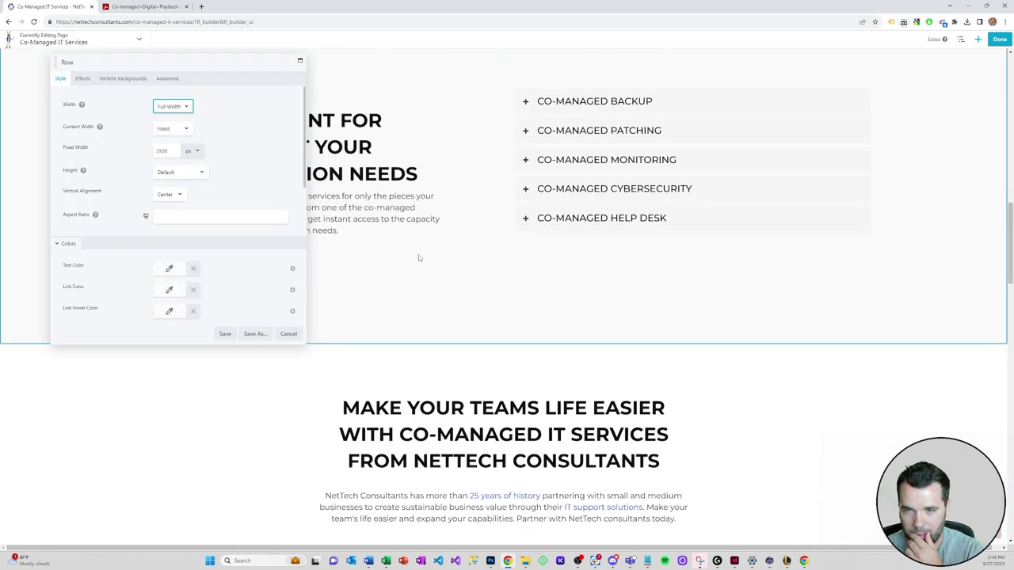
{"action": "scroll", "coordinate": [418, 255], "scroll_direction": "up", "scroll_amount": 5}
{"action": "scroll", "coordinate": [309, 259], "scroll_direction": "down", "scroll_amount": 3}
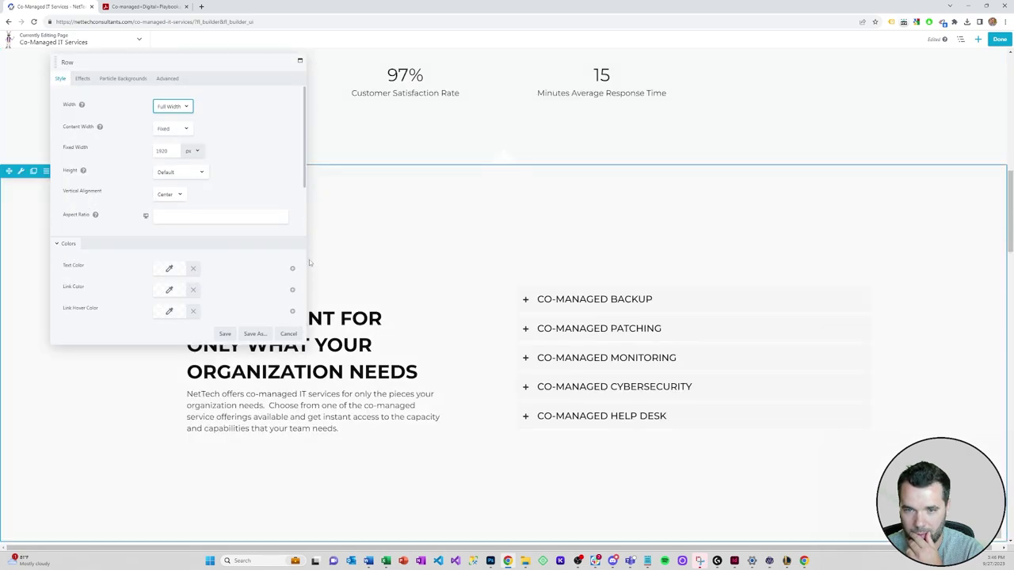
{"action": "left_click", "coordinate": [92, 82]}
{"action": "left_click", "coordinate": [63, 79]}
{"action": "scroll", "coordinate": [219, 234], "scroll_direction": "down", "scroll_amount": 5}
{"action": "left_click", "coordinate": [176, 190]}
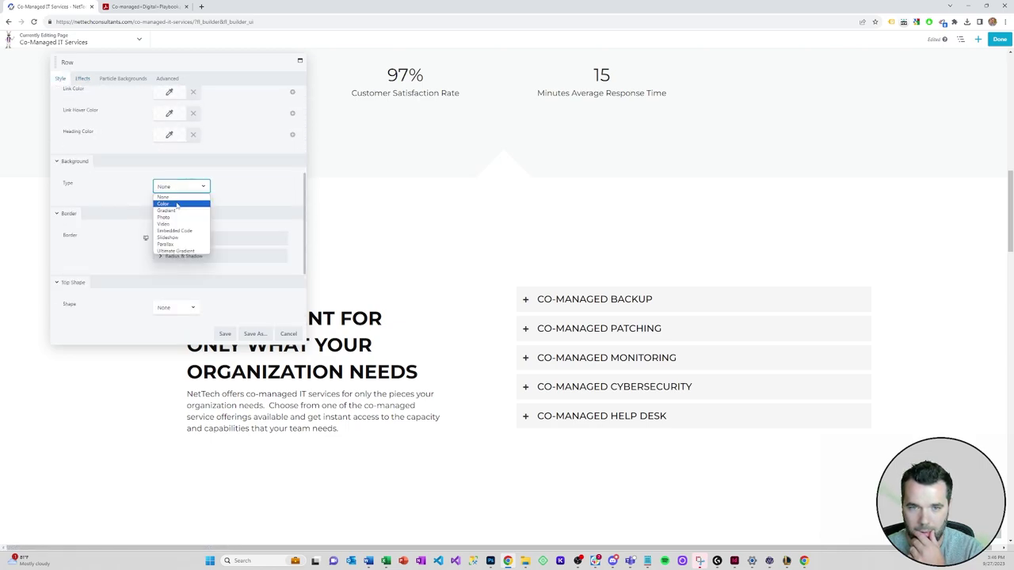
{"action": "left_click", "coordinate": [179, 206]}
Try the preset colors #ededed, #2c42bf and #2a6bbf as the row's background color.
{"action": "left_click", "coordinate": [169, 238]}
{"action": "left_click", "coordinate": [216, 357]}
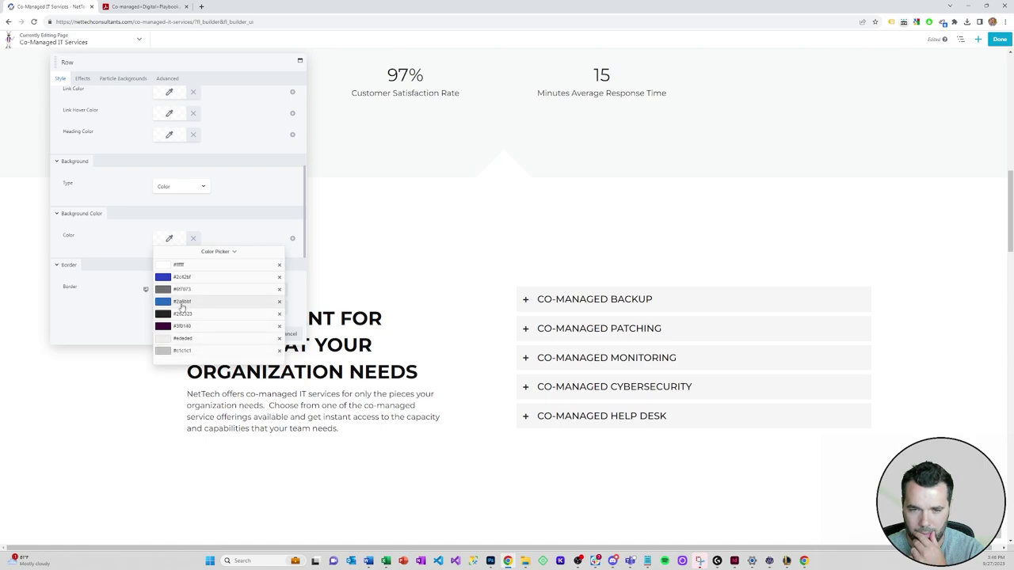
{"action": "left_click", "coordinate": [182, 338]}
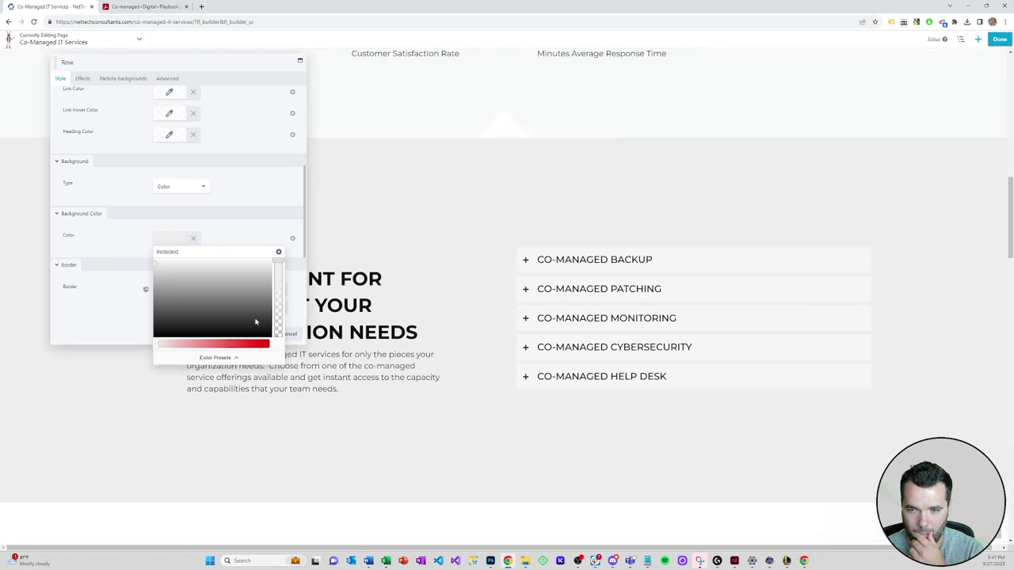
{"action": "left_click", "coordinate": [225, 363]}
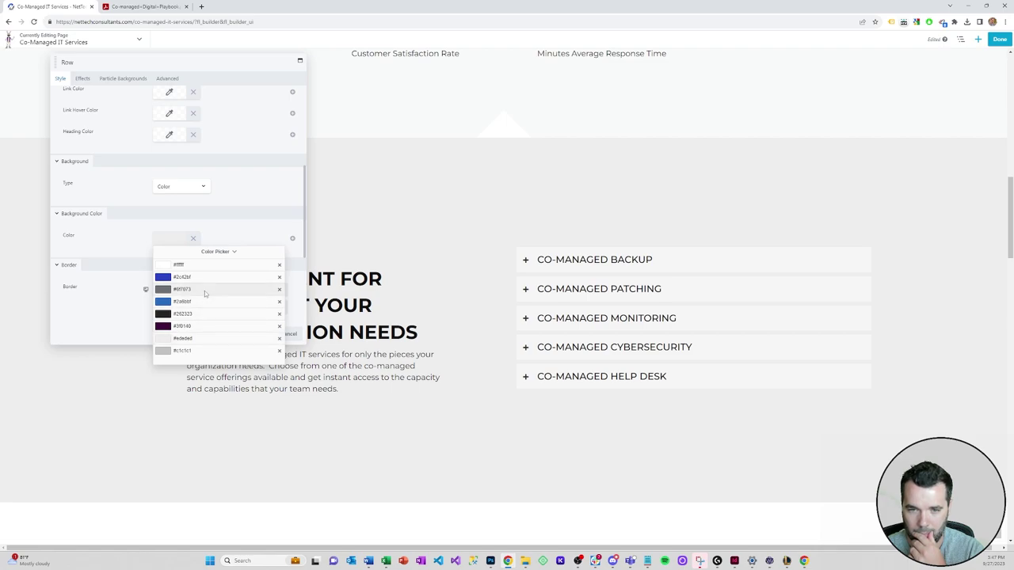
{"action": "left_click", "coordinate": [207, 278]}
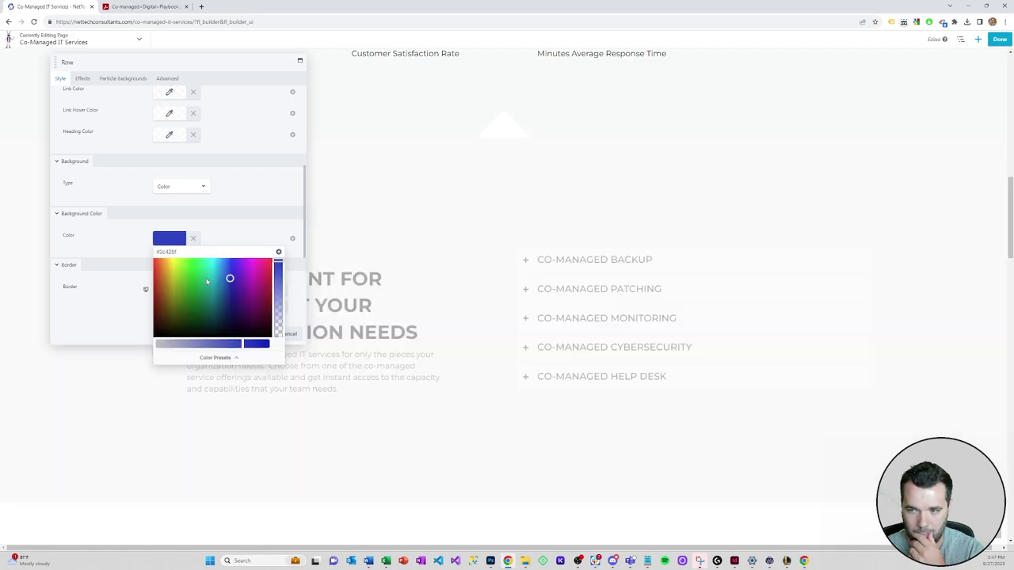
{"action": "left_click", "coordinate": [208, 356]}
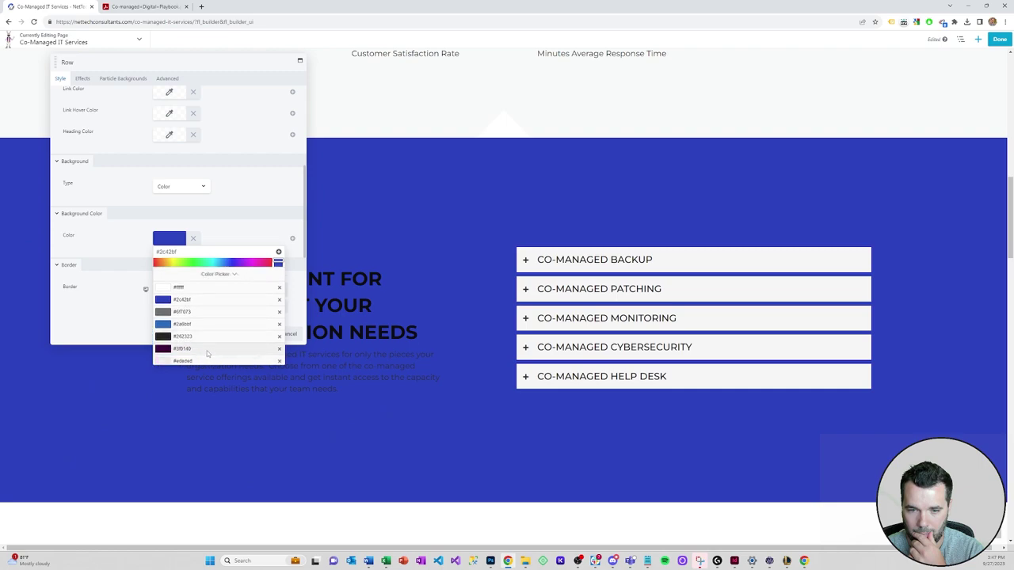
{"action": "left_click", "coordinate": [191, 324]}
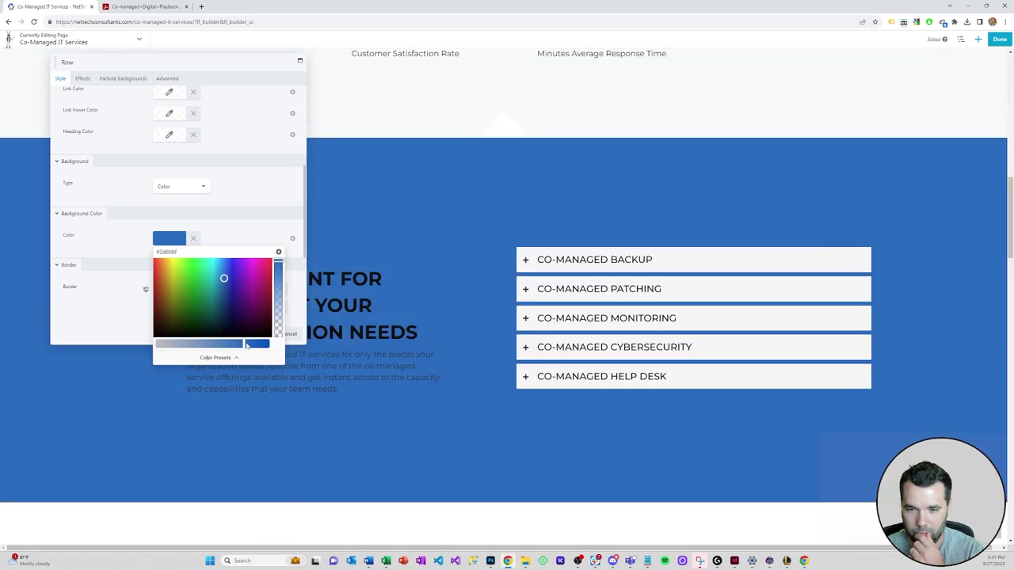
Set the row's background to the gray preset #c1c1c1 and save the row settings.
{"action": "left_click", "coordinate": [215, 357]}
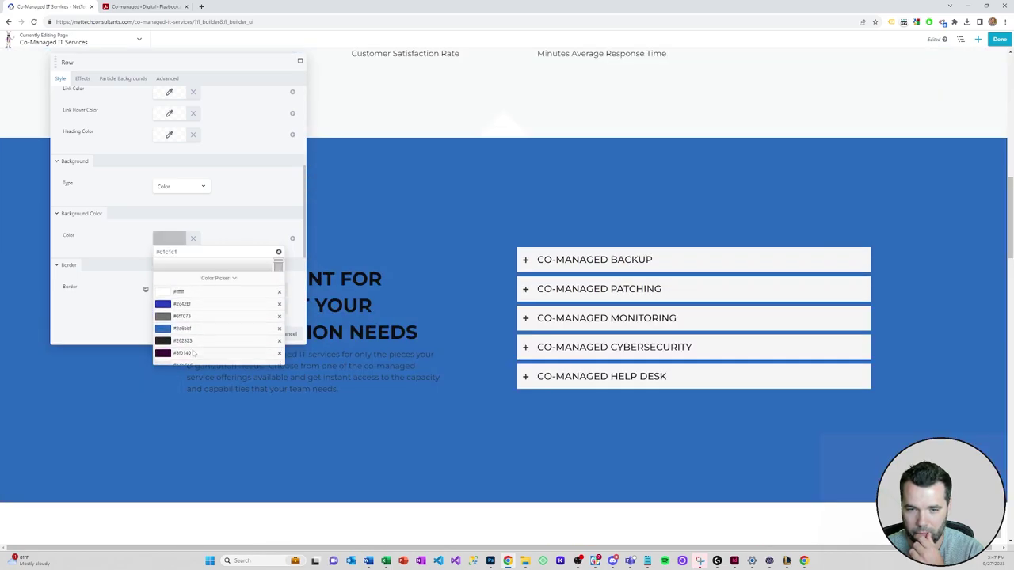
{"action": "left_click", "coordinate": [218, 270]}
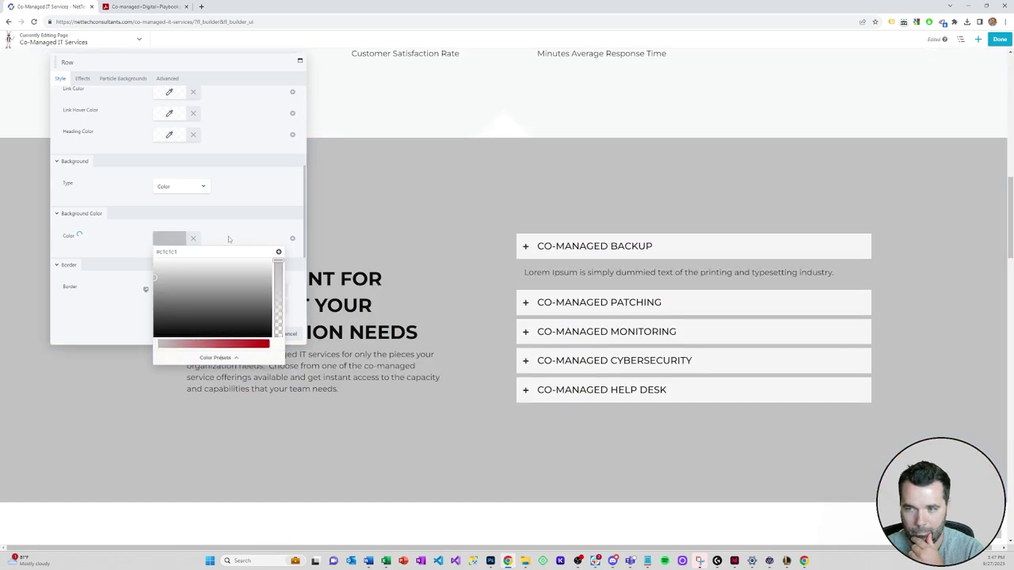
{"action": "left_click", "coordinate": [231, 232]}
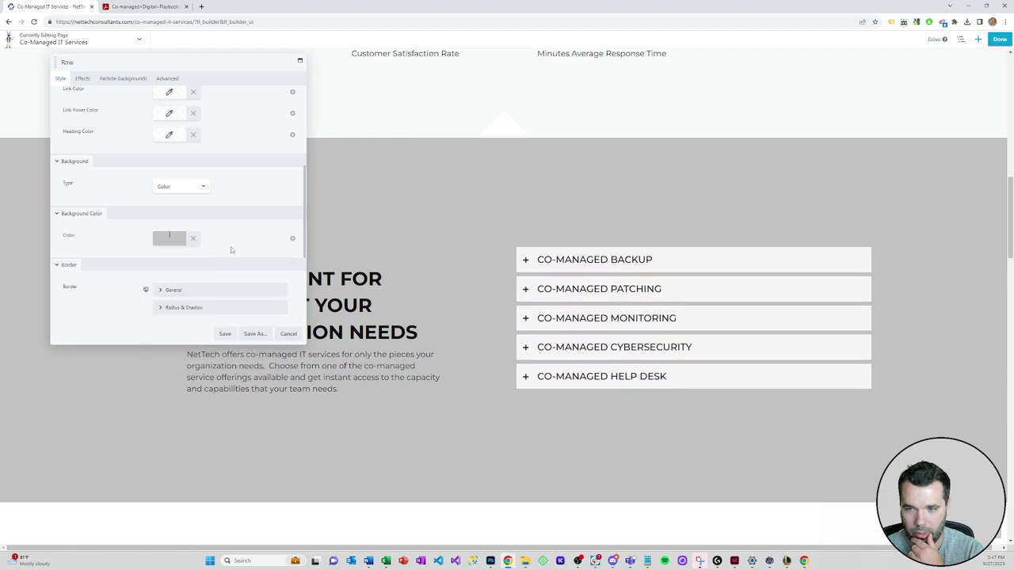
{"action": "left_click", "coordinate": [224, 333]}
Change the background of the row holding the heading and accordion to the preset color #ededed and save the row settings.
{"action": "scroll", "coordinate": [313, 276], "scroll_direction": "up", "scroll_amount": 3}
{"action": "scroll", "coordinate": [314, 279], "scroll_direction": "up", "scroll_amount": 3}
{"action": "scroll", "coordinate": [314, 281], "scroll_direction": "down", "scroll_amount": 9}
{"action": "scroll", "coordinate": [314, 281], "scroll_direction": "down", "scroll_amount": 10}
{"action": "scroll", "coordinate": [315, 281], "scroll_direction": "up", "scroll_amount": 5}
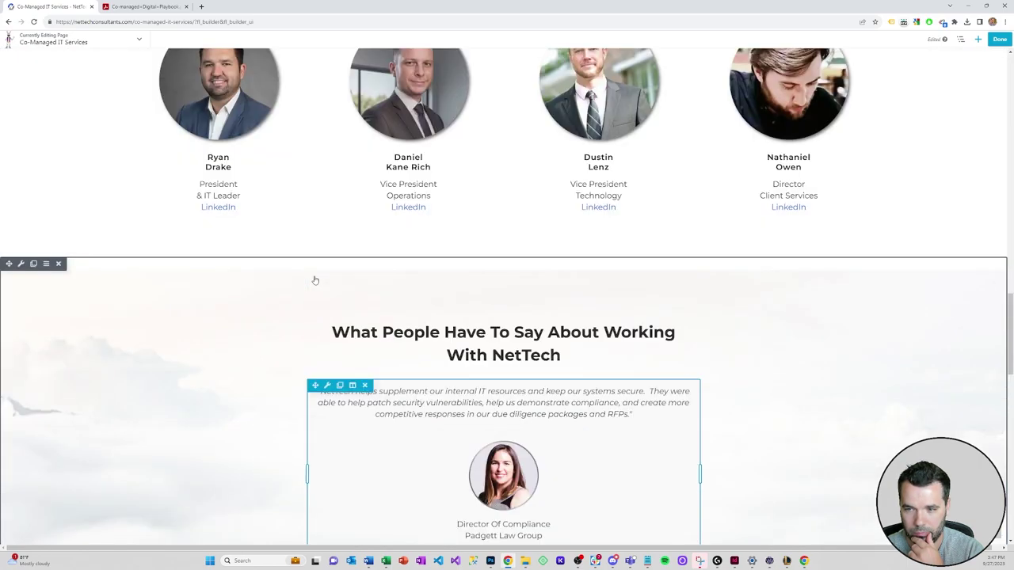
{"action": "scroll", "coordinate": [314, 281], "scroll_direction": "up", "scroll_amount": 10}
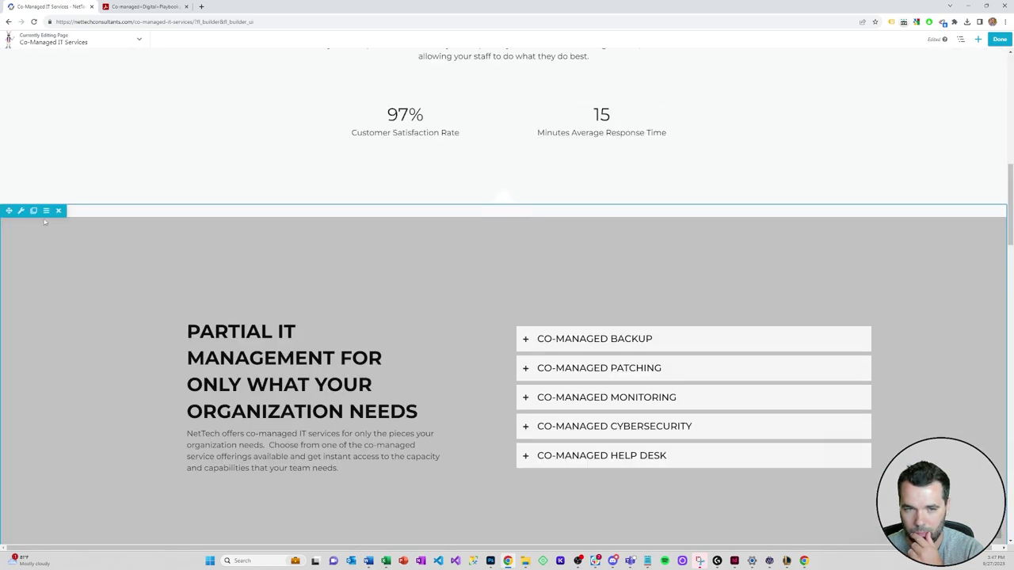
{"action": "left_click", "coordinate": [36, 221]}
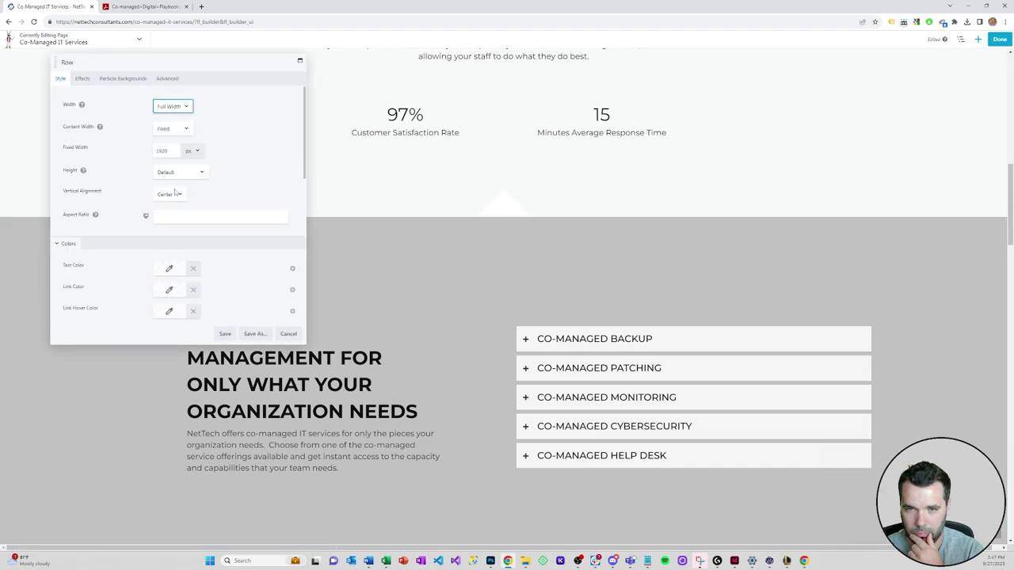
{"action": "scroll", "coordinate": [175, 192], "scroll_direction": "down", "scroll_amount": 3}
{"action": "left_click", "coordinate": [176, 279]}
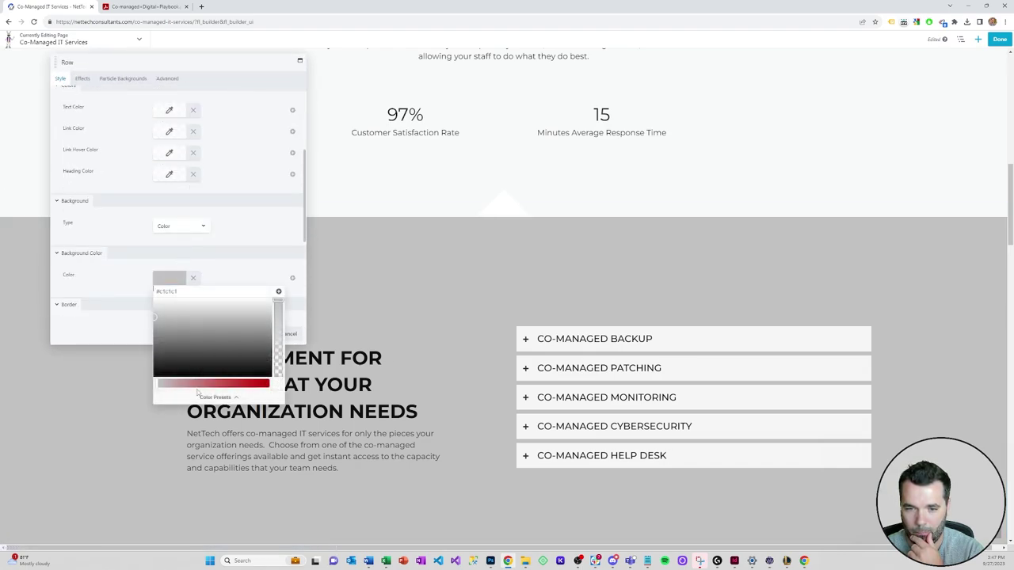
{"action": "left_click", "coordinate": [214, 397]}
{"action": "left_click", "coordinate": [191, 383]}
{"action": "left_click", "coordinate": [215, 347]}
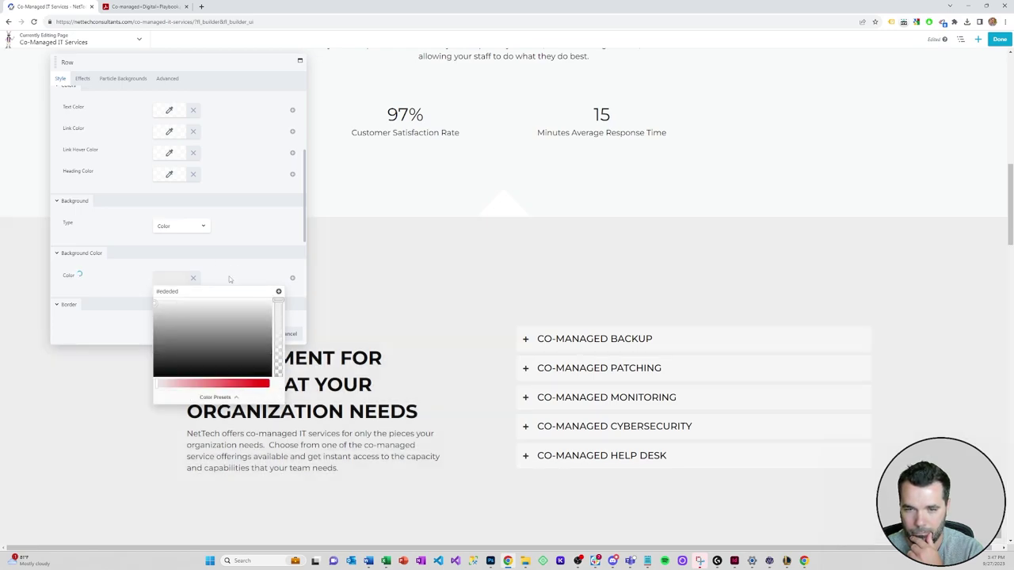
{"action": "left_click", "coordinate": [230, 278]}
{"action": "left_click", "coordinate": [223, 333]}
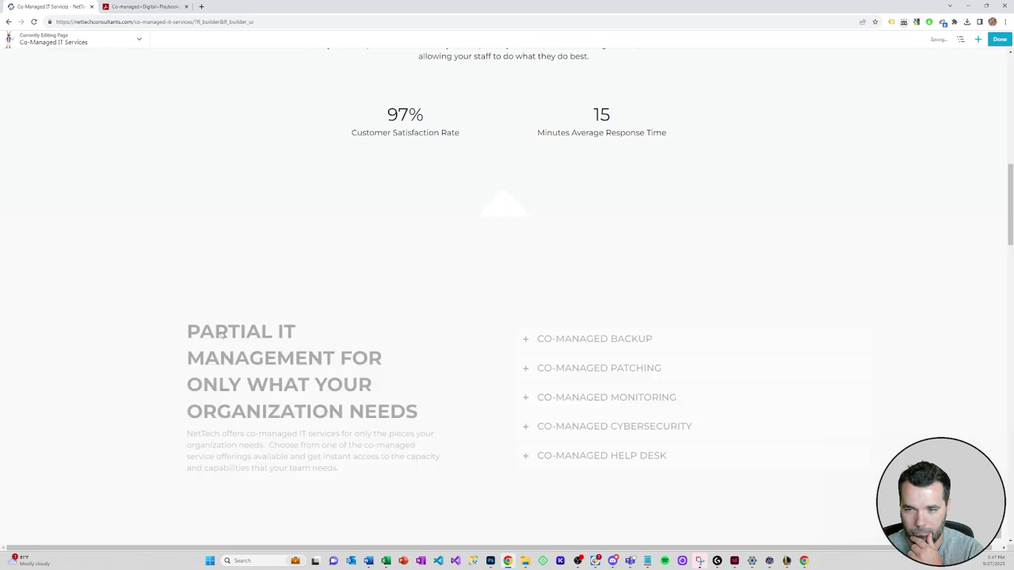
Check the background settings of the "Expand the Capabilities and Coverage of Your Organizations IT Department" row, saving its row settings when closing.
{"action": "scroll", "coordinate": [248, 318], "scroll_direction": "down", "scroll_amount": 2}
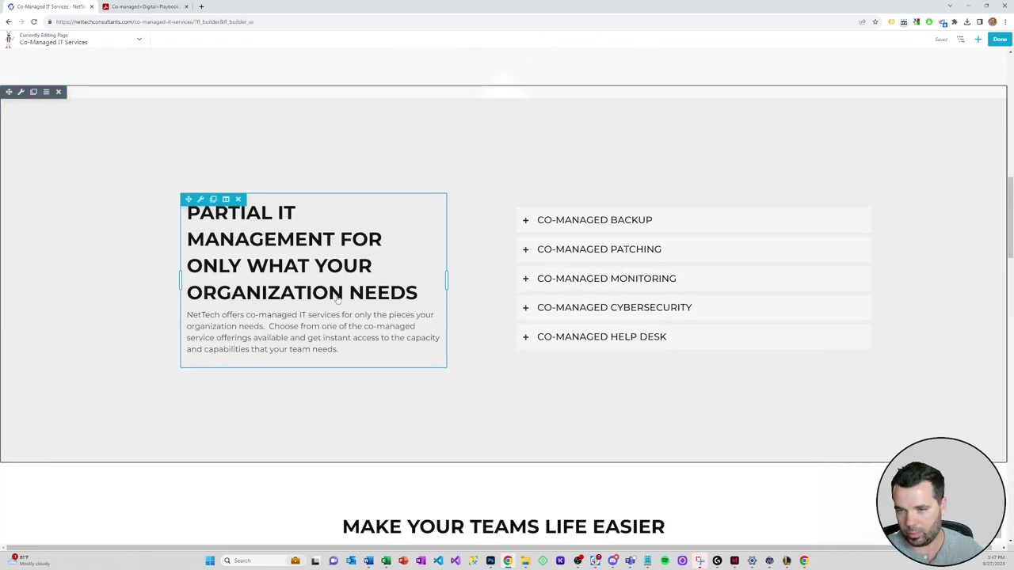
{"action": "scroll", "coordinate": [405, 317], "scroll_direction": "up", "scroll_amount": 3}
{"action": "scroll", "coordinate": [405, 317], "scroll_direction": "up", "scroll_amount": 4}
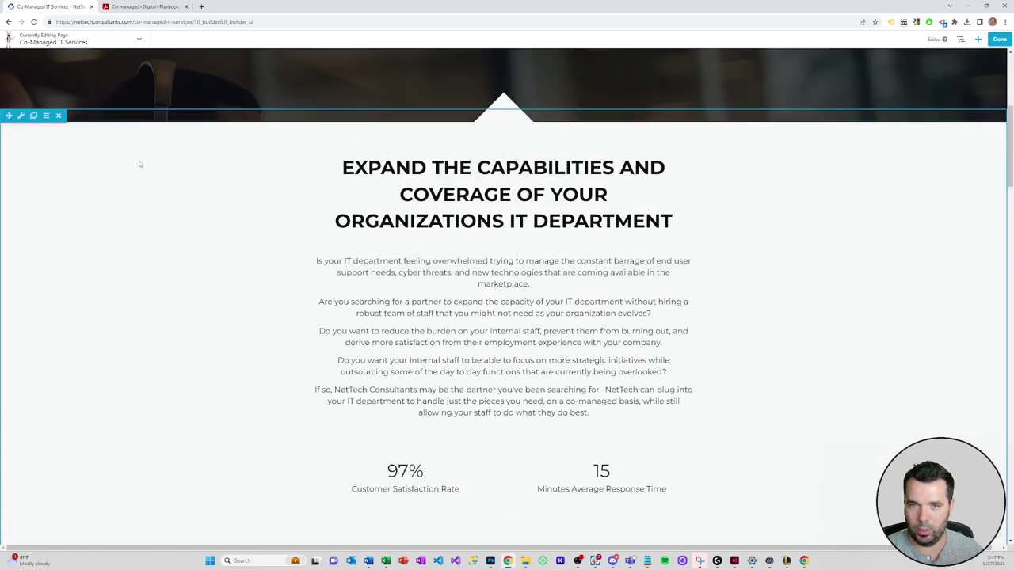
{"action": "left_click", "coordinate": [35, 128]}
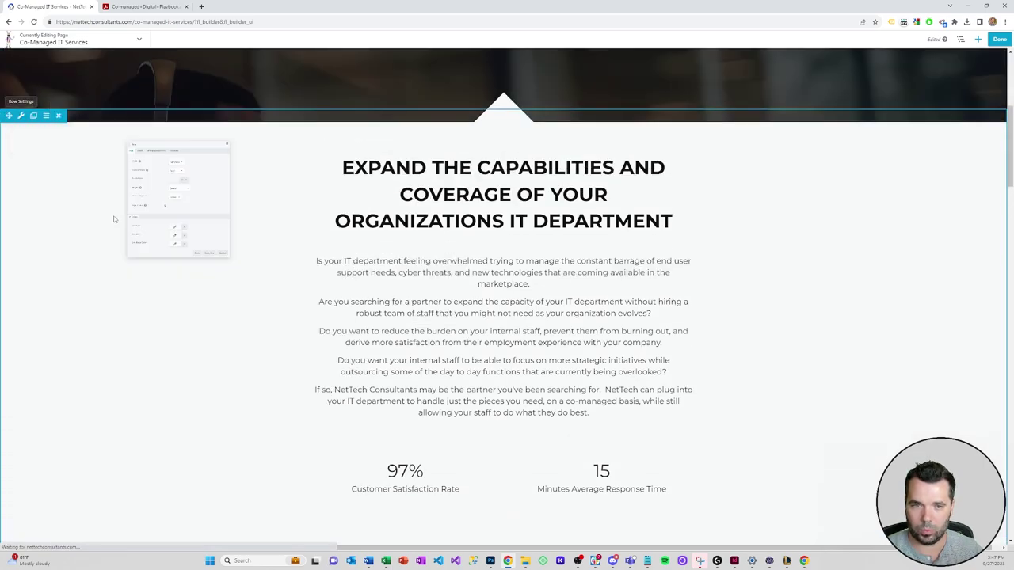
{"action": "scroll", "coordinate": [164, 209], "scroll_direction": "down", "scroll_amount": 3}
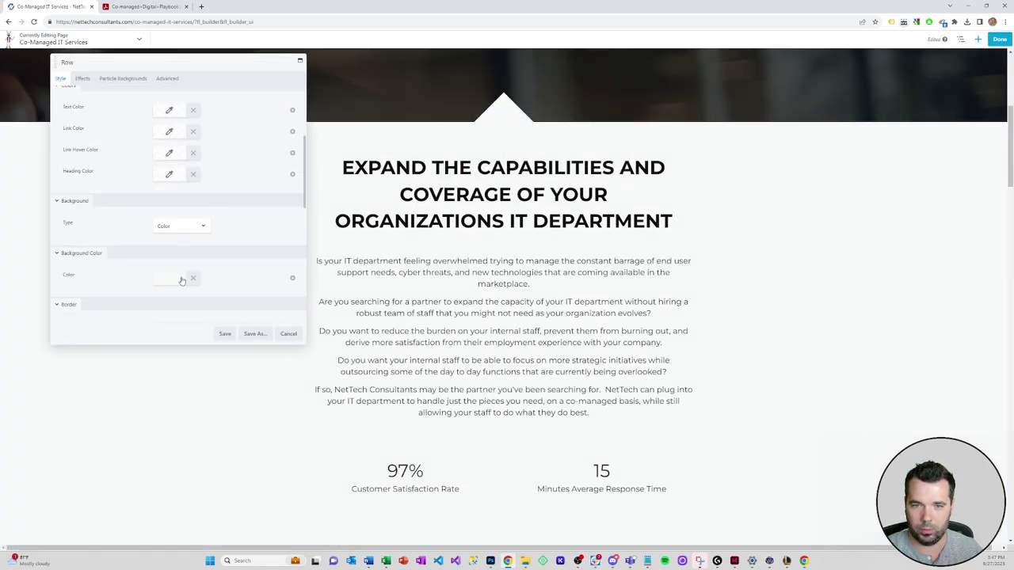
{"action": "left_click", "coordinate": [225, 333]}
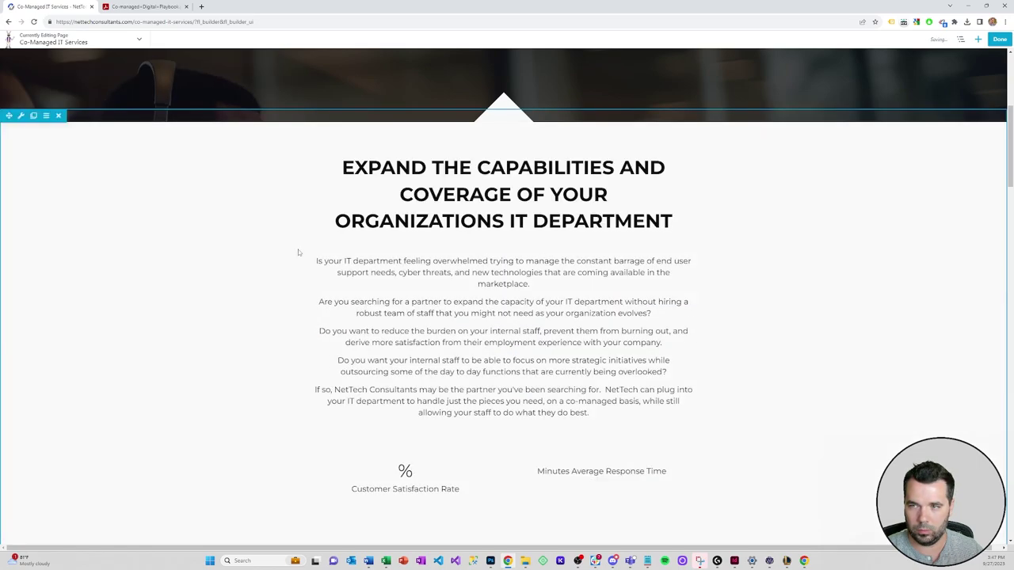
Publish the Co-Managed IT Services page and reopen it in the page builder.
{"action": "scroll", "coordinate": [299, 253], "scroll_direction": "down", "scroll_amount": 15}
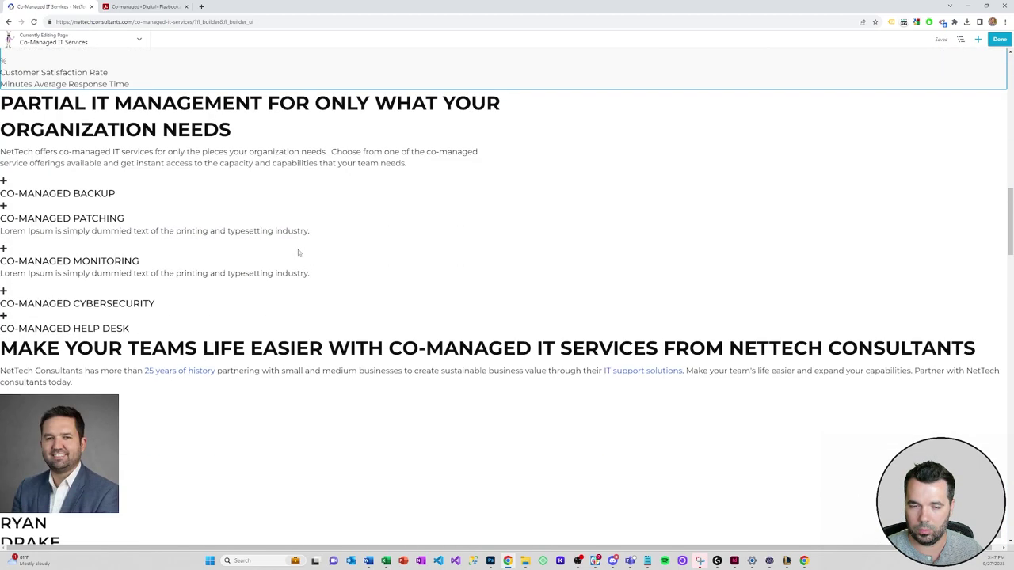
{"action": "scroll", "coordinate": [299, 252], "scroll_direction": "up", "scroll_amount": 15}
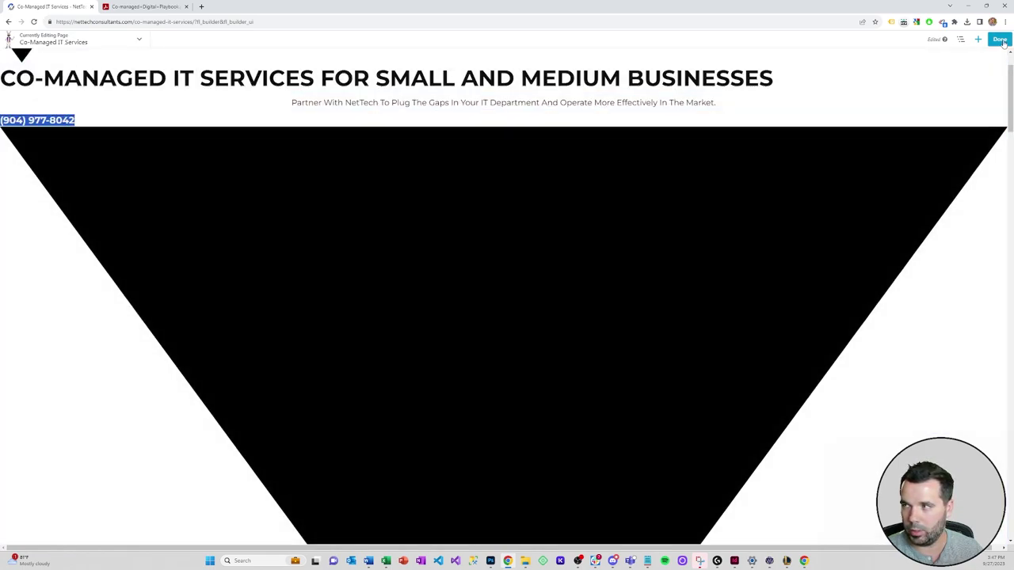
{"action": "left_click", "coordinate": [1000, 40]}
{"action": "left_click", "coordinate": [968, 38]}
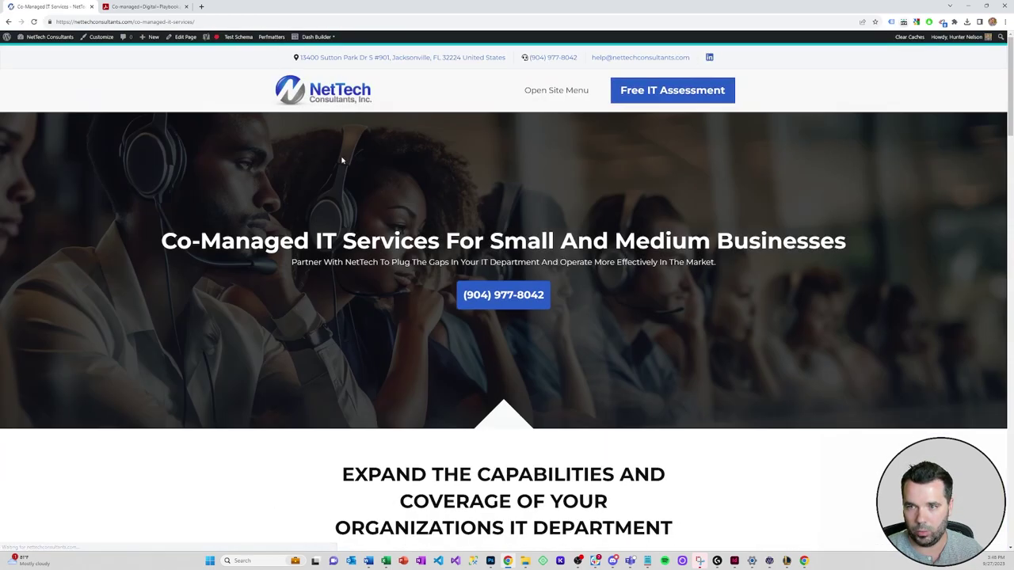
{"action": "left_click", "coordinate": [297, 37]}
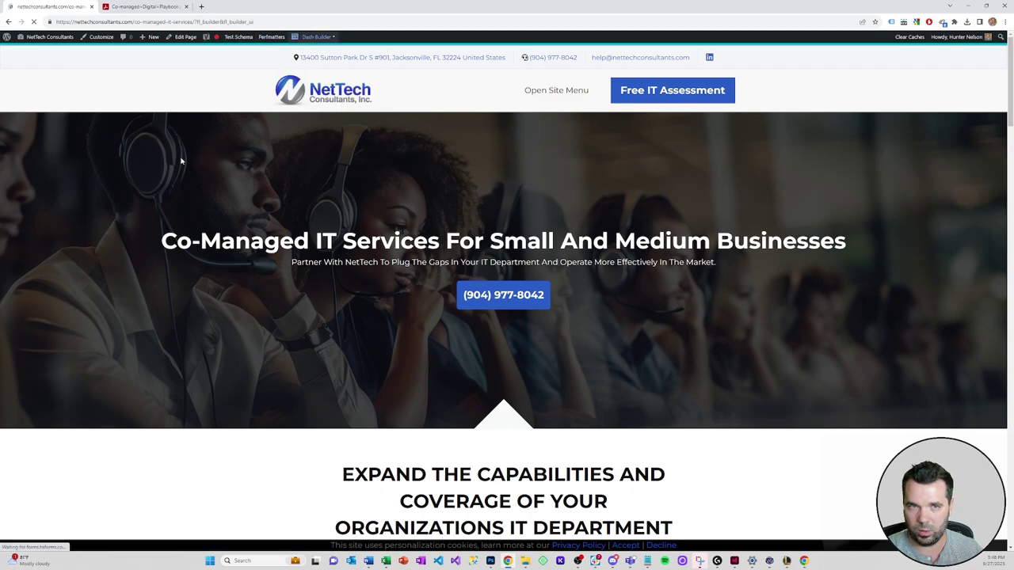
Recolor the hero row's bottom triangle shape white and save the row settings.
{"action": "scroll", "coordinate": [260, 193], "scroll_direction": "down", "scroll_amount": 5}
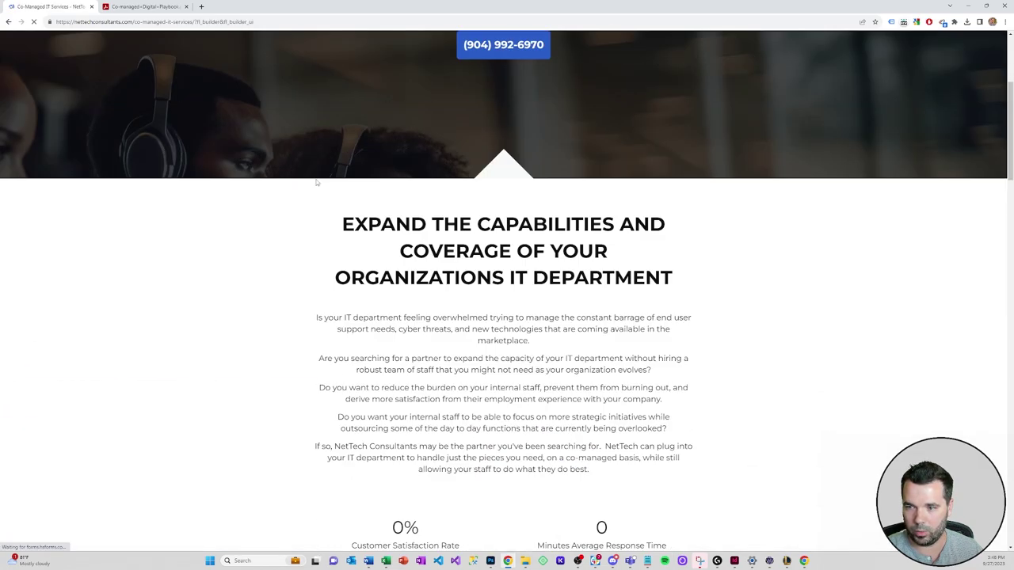
{"action": "scroll", "coordinate": [192, 169], "scroll_direction": "up", "scroll_amount": 5}
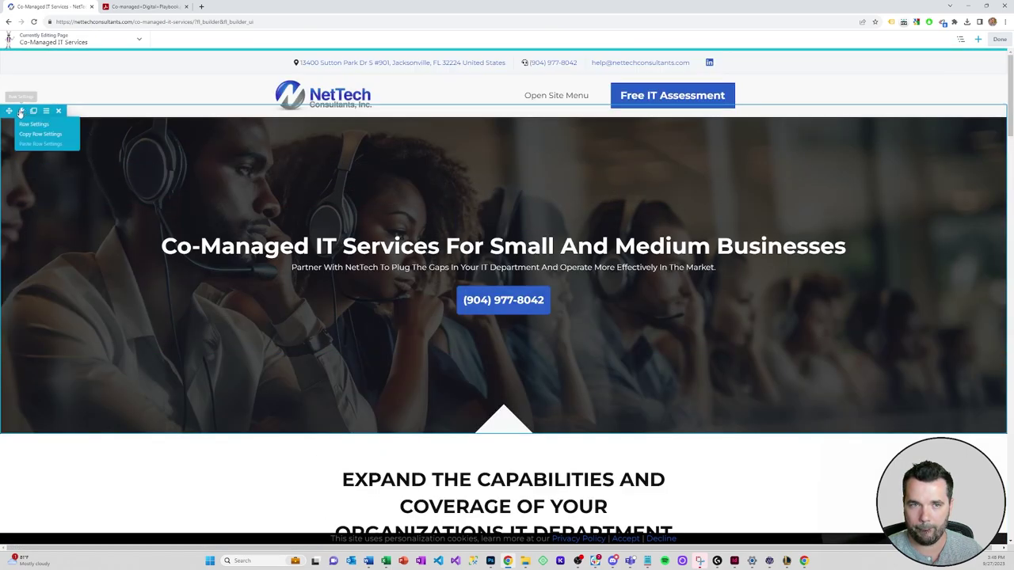
{"action": "left_click", "coordinate": [20, 113]}
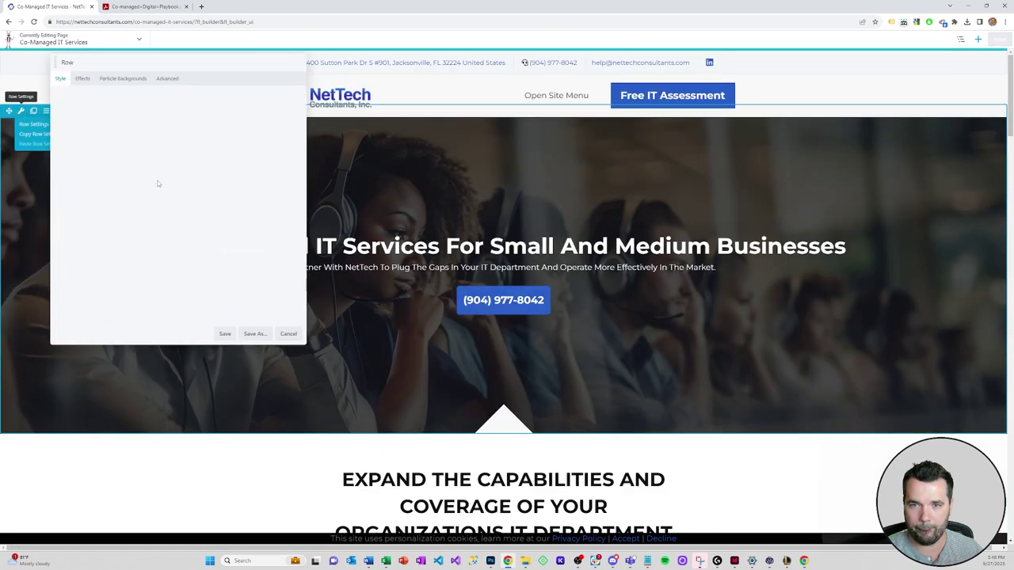
{"action": "scroll", "coordinate": [235, 191], "scroll_direction": "down", "scroll_amount": 5}
{"action": "scroll", "coordinate": [235, 191], "scroll_direction": "down", "scroll_amount": 1}
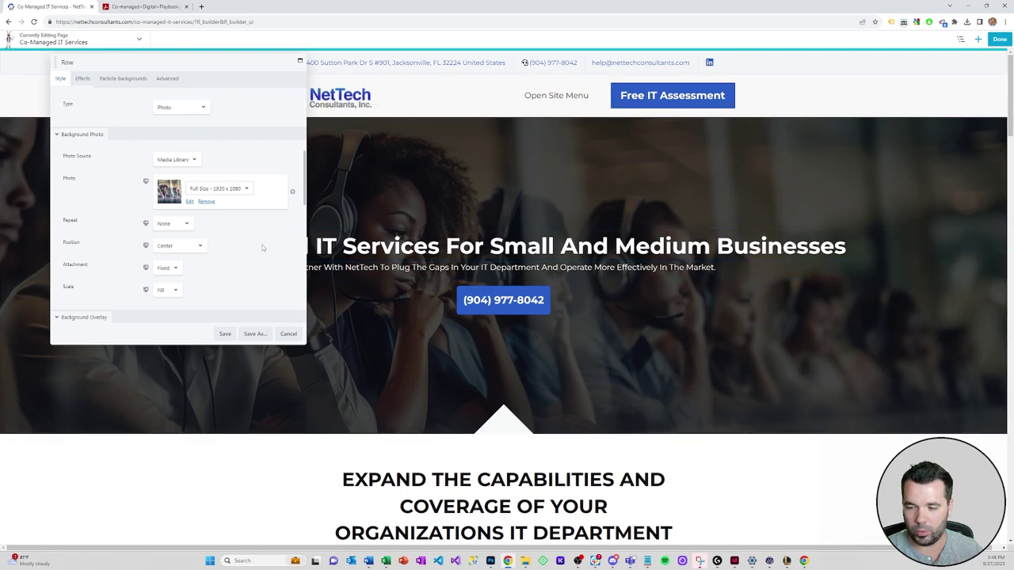
{"action": "scroll", "coordinate": [234, 232], "scroll_direction": "down", "scroll_amount": 2}
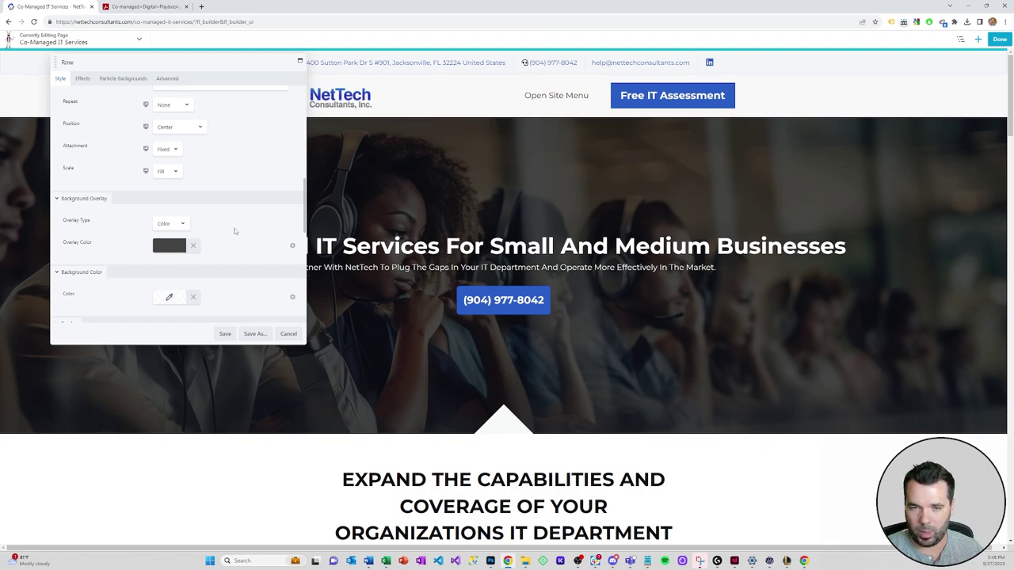
{"action": "scroll", "coordinate": [218, 240], "scroll_direction": "down", "scroll_amount": 3}
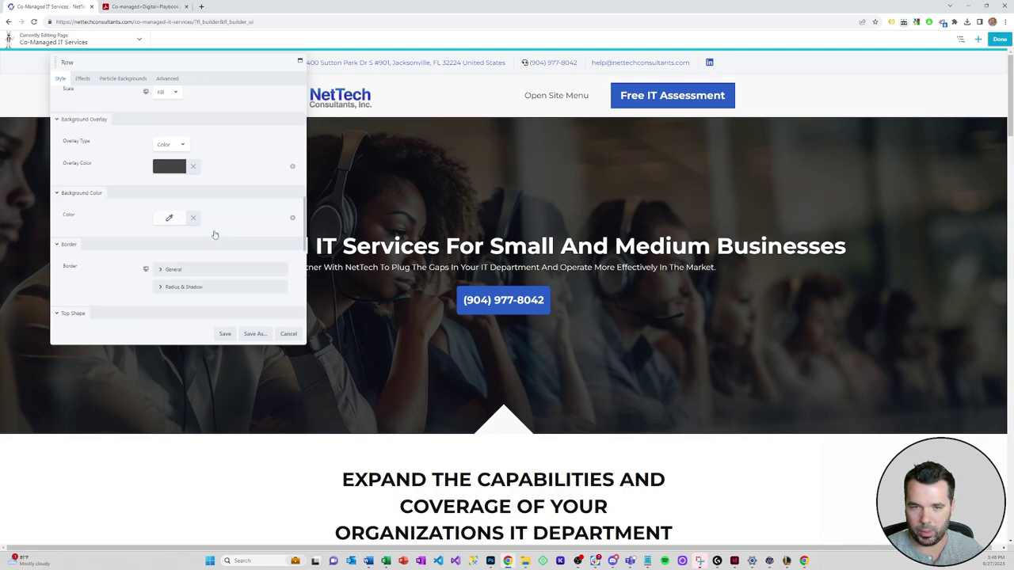
{"action": "scroll", "coordinate": [239, 239], "scroll_direction": "down", "scroll_amount": 3}
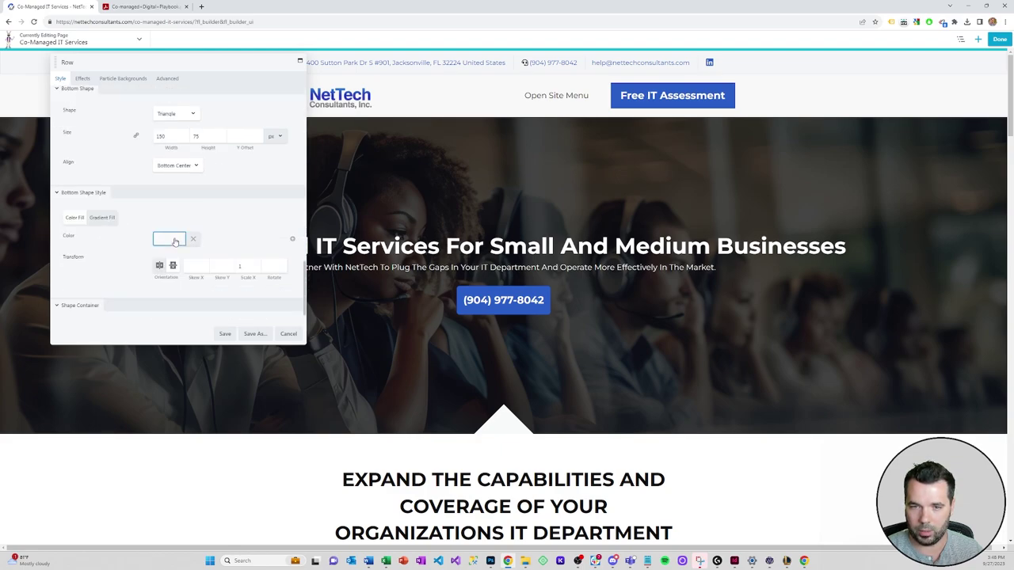
{"action": "left_click", "coordinate": [169, 239]}
{"action": "left_click", "coordinate": [218, 356]}
{"action": "left_click", "coordinate": [179, 266]}
{"action": "left_click", "coordinate": [217, 220]}
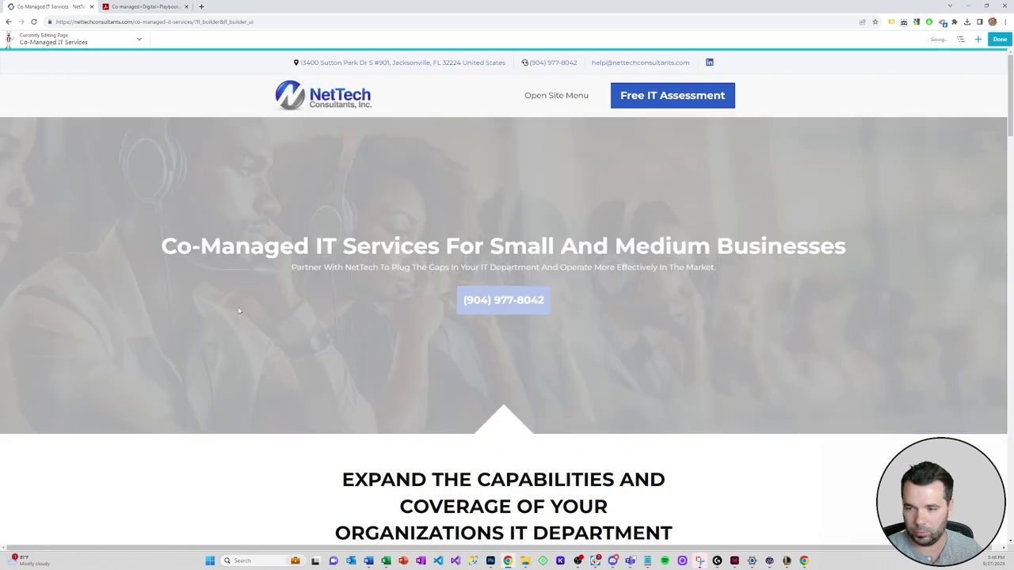
{"action": "scroll", "coordinate": [330, 395], "scroll_direction": "down", "scroll_amount": 2}
{"action": "scroll", "coordinate": [302, 342], "scroll_direction": "down", "scroll_amount": 5}
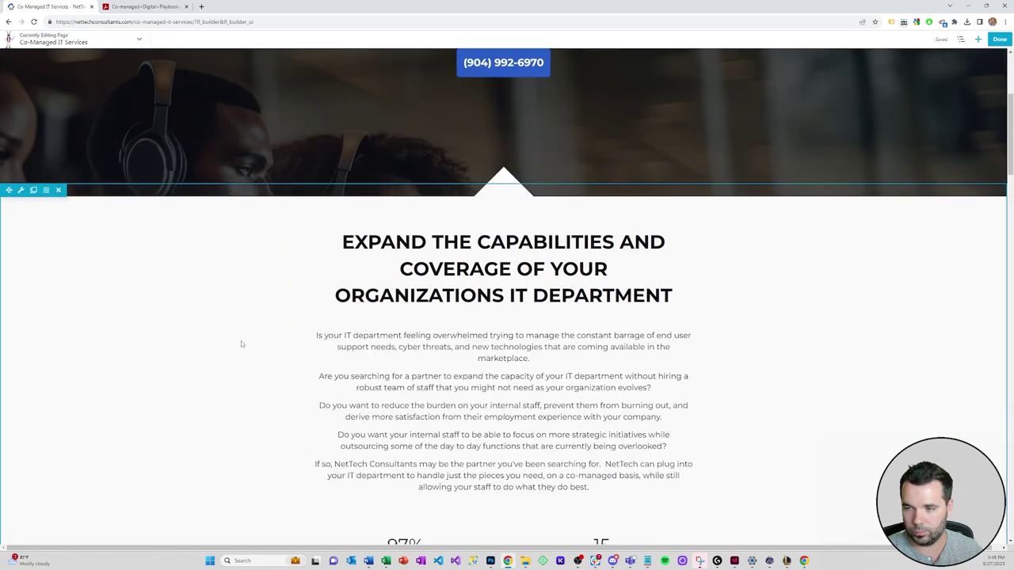
{"action": "scroll", "coordinate": [247, 314], "scroll_direction": "up", "scroll_amount": 1}
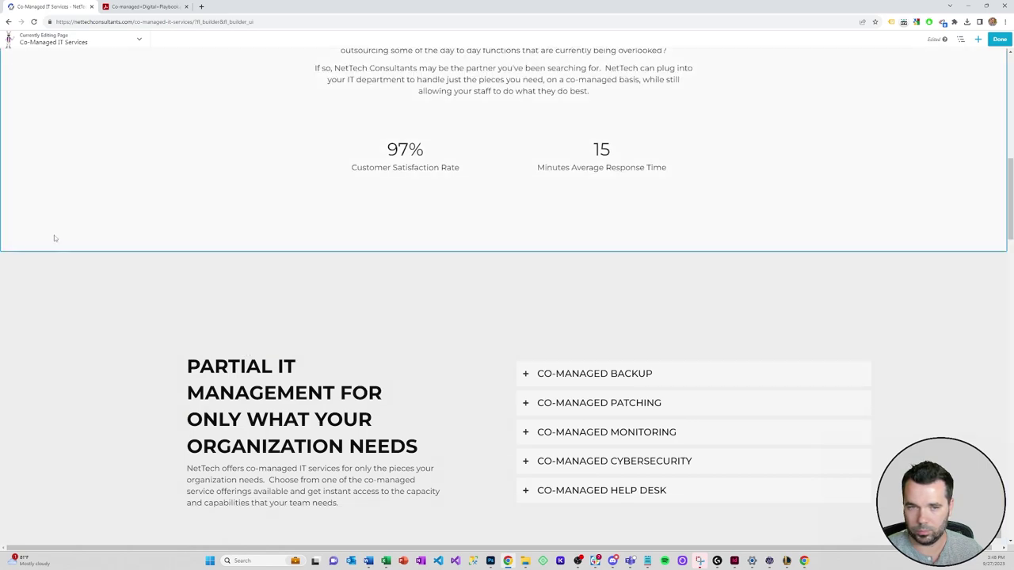
{"action": "left_click", "coordinate": [21, 248]}
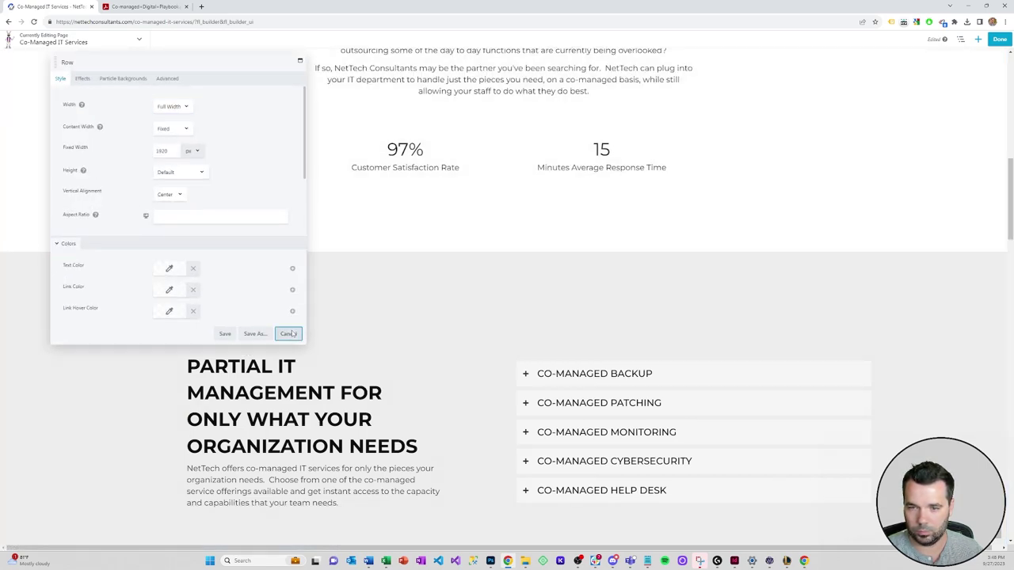
{"action": "left_click", "coordinate": [288, 334]}
In the co-managed services accordion's settings, set Expand First Item to No.
{"action": "scroll", "coordinate": [363, 296], "scroll_direction": "down", "scroll_amount": 2}
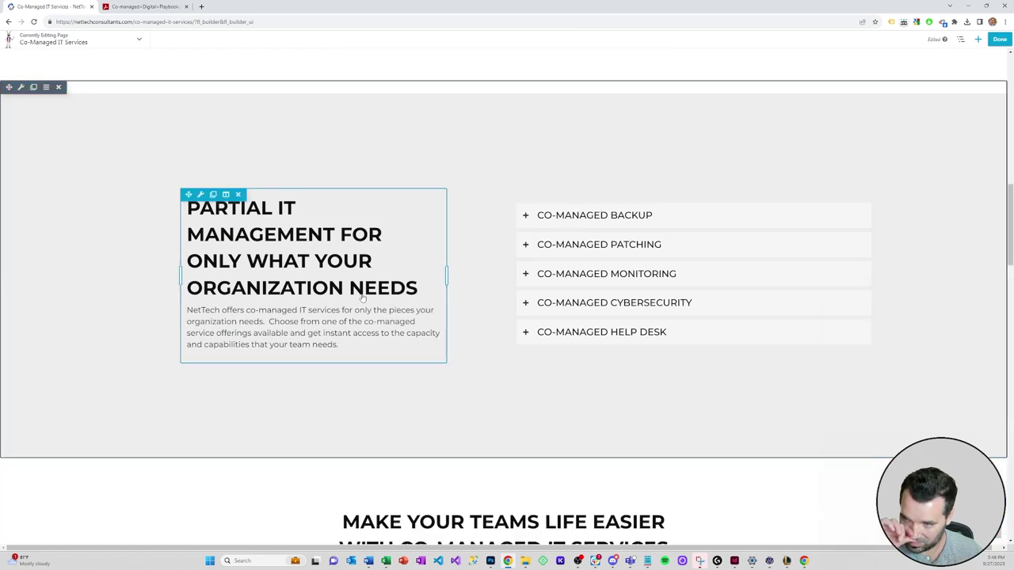
{"action": "left_click", "coordinate": [640, 294]}
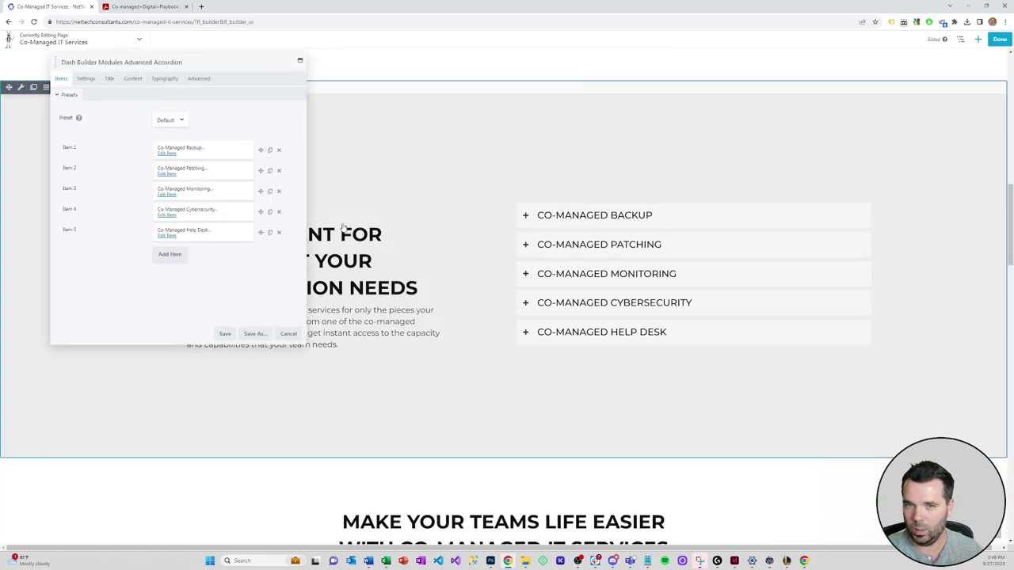
{"action": "left_click", "coordinate": [109, 78]}
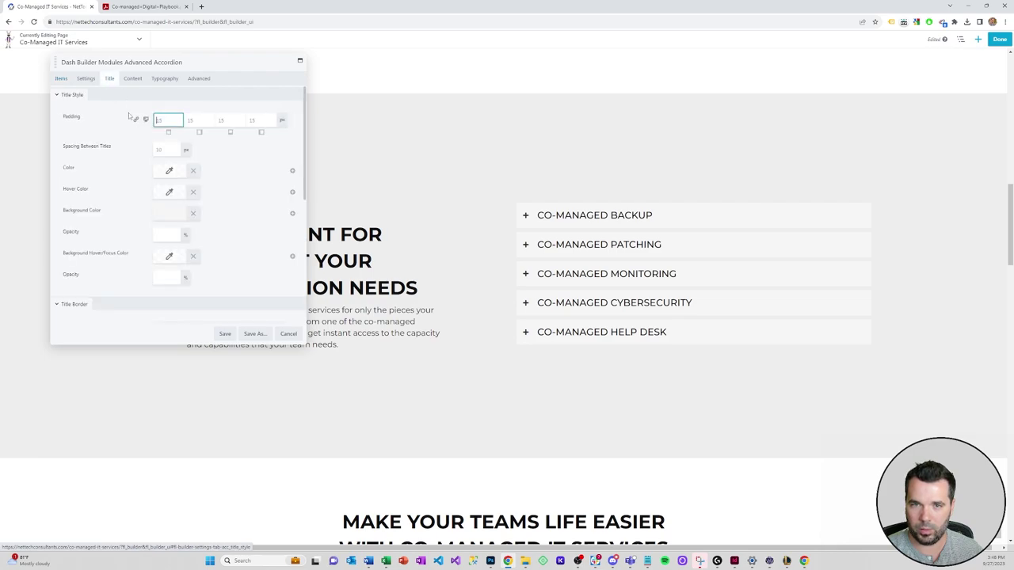
{"action": "left_click", "coordinate": [88, 79]}
{"action": "left_click", "coordinate": [61, 79]}
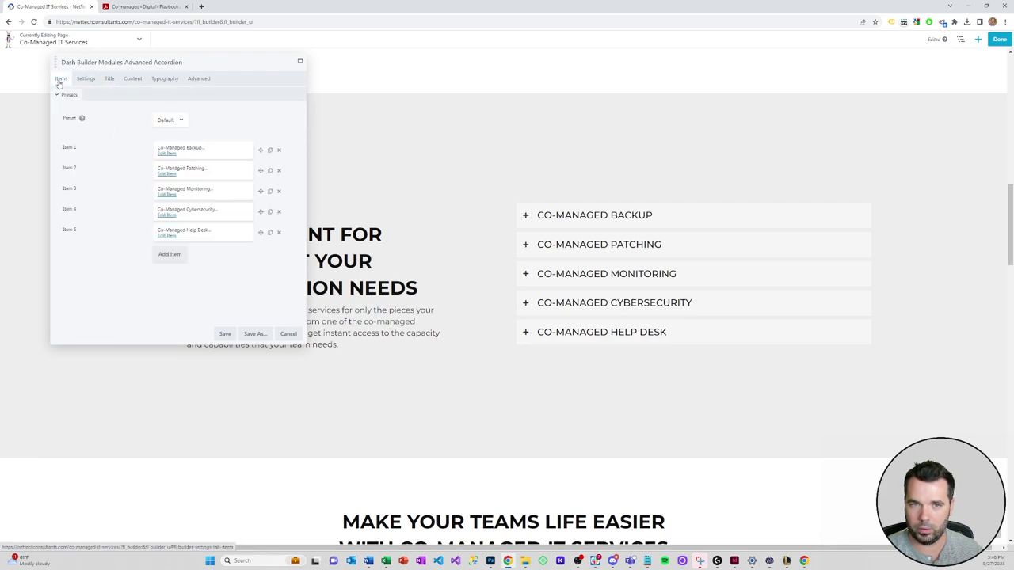
{"action": "left_click", "coordinate": [87, 81]}
{"action": "left_click", "coordinate": [164, 128]}
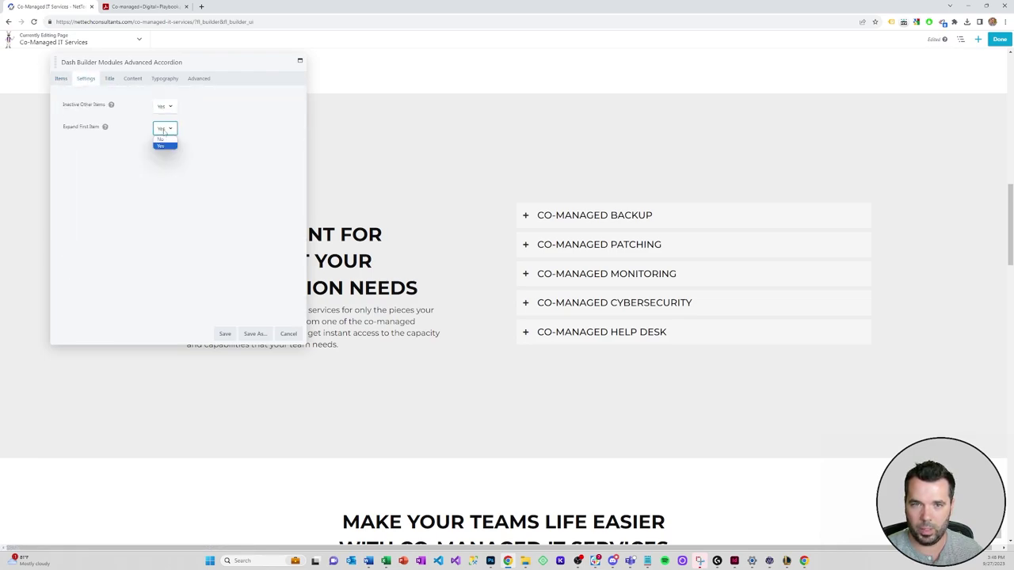
{"action": "left_click", "coordinate": [165, 145]}
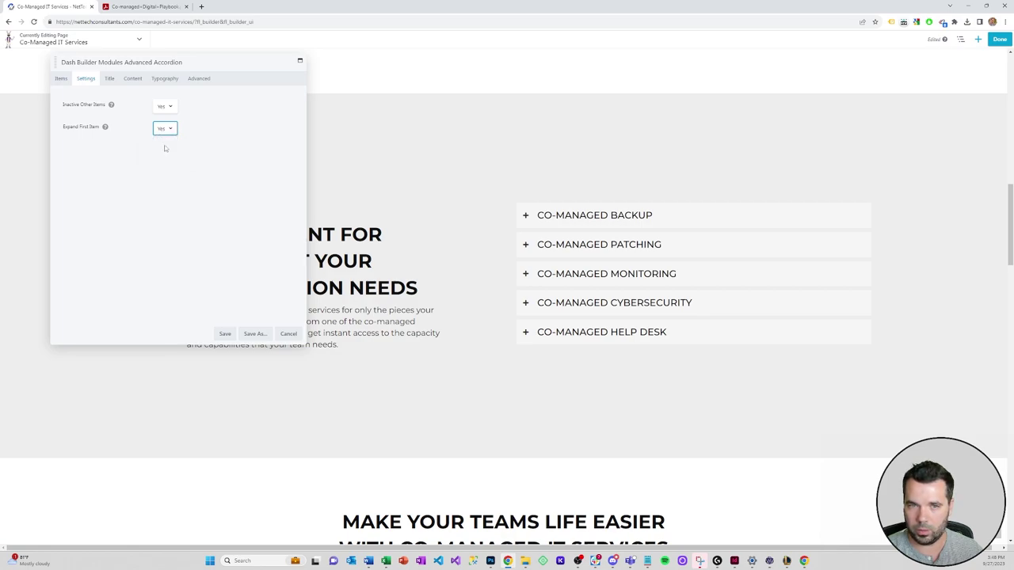
{"action": "left_click", "coordinate": [165, 128]}
{"action": "left_click", "coordinate": [165, 145]}
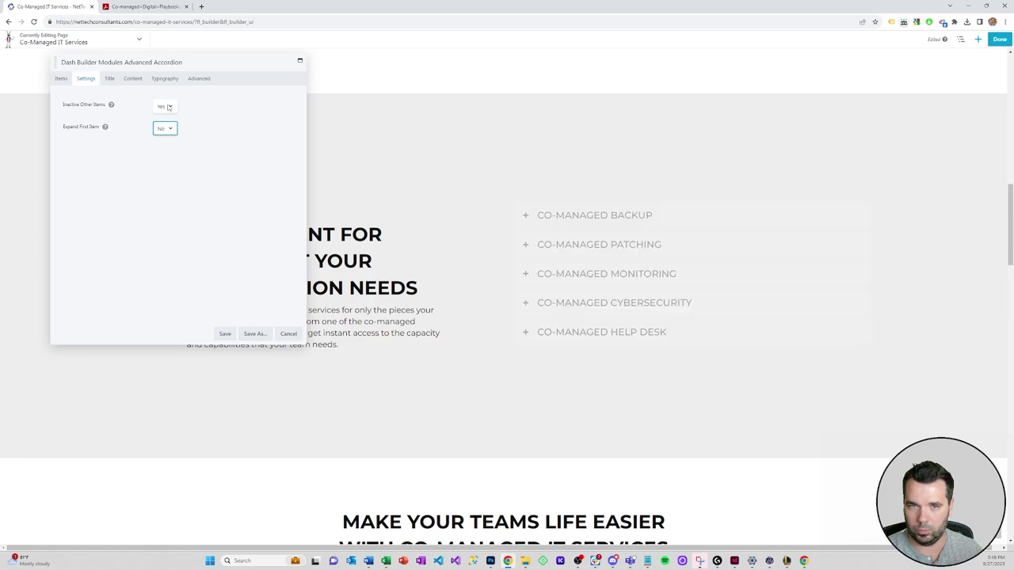
Try Preset 1 and Preset 2 on the accordion items, and apply Preset 3.
{"action": "left_click", "coordinate": [62, 78]}
{"action": "left_click", "coordinate": [170, 119]}
{"action": "left_click", "coordinate": [173, 137]}
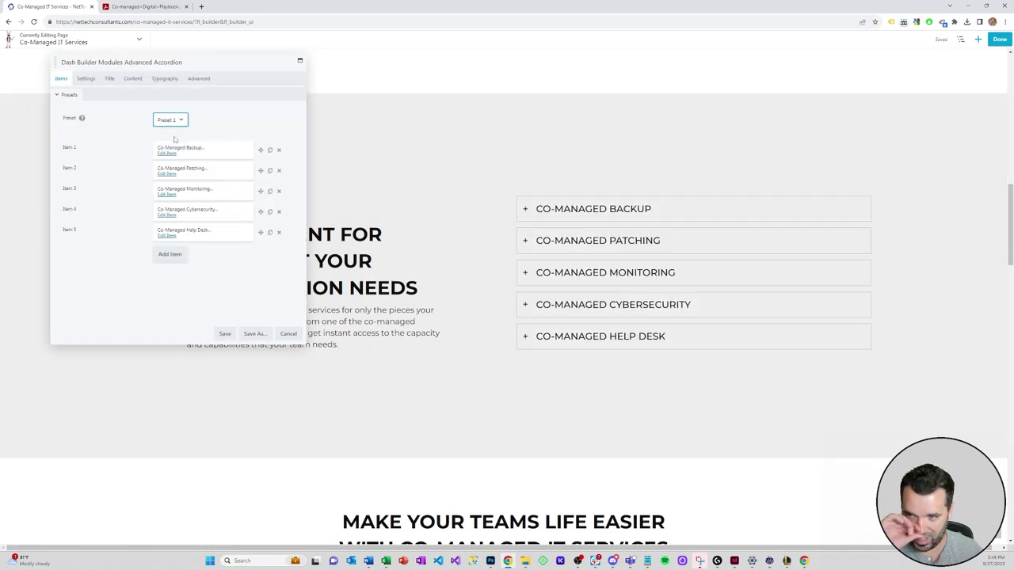
{"action": "left_click", "coordinate": [170, 119]}
{"action": "left_click", "coordinate": [175, 145]}
{"action": "left_click", "coordinate": [175, 123]}
{"action": "left_click", "coordinate": [177, 154]}
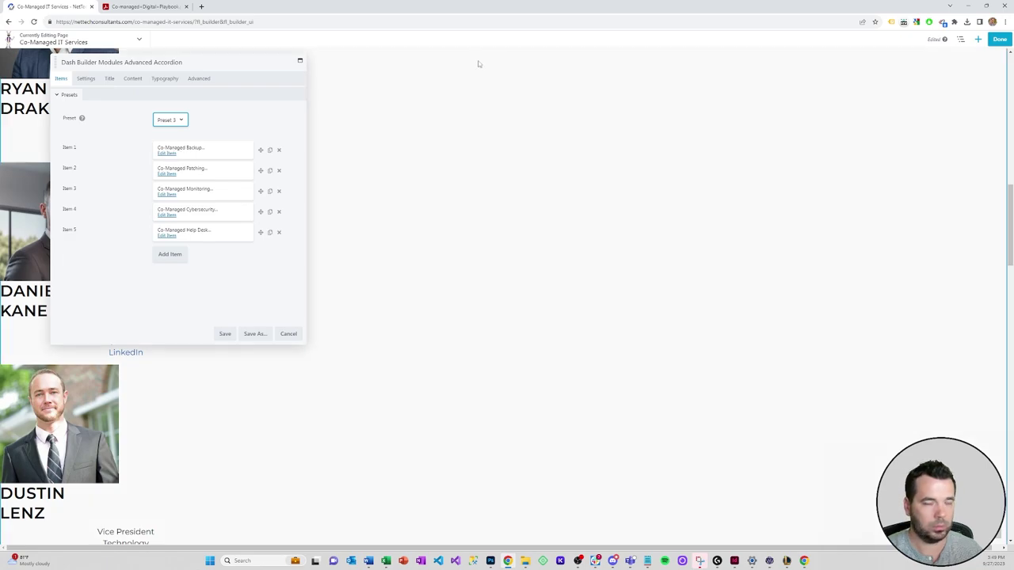
Disable all active browser extensions, including AdBlock, Adobe Acrobat, Nimbus, GTM Copy Paste and Google Analytics Opt-out, and close the extensions page.
{"action": "left_click", "coordinate": [955, 21]}
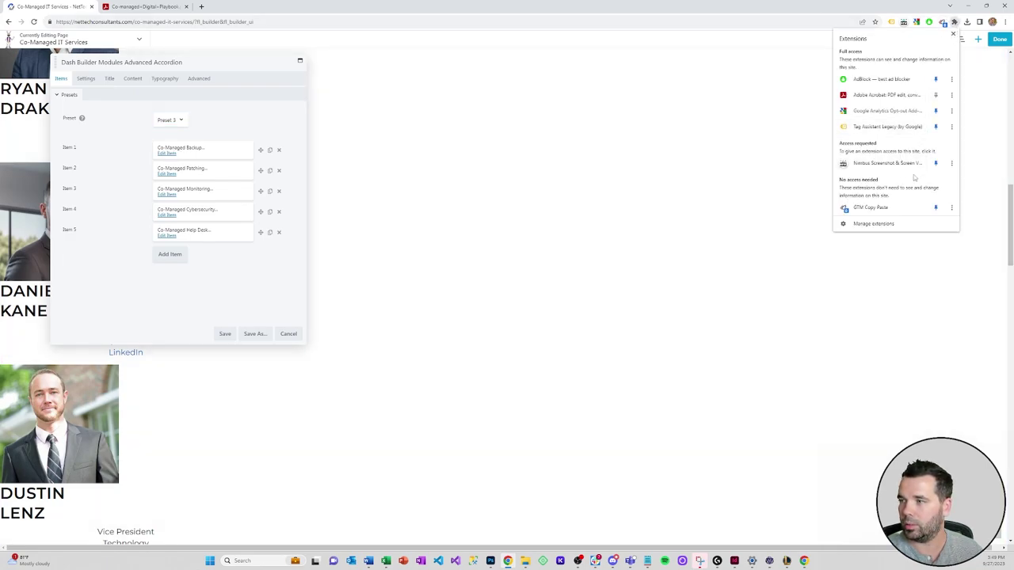
{"action": "left_click", "coordinate": [880, 224]}
{"action": "left_click", "coordinate": [410, 117]}
{"action": "left_click", "coordinate": [572, 116]}
{"action": "left_click", "coordinate": [572, 184]}
{"action": "left_click", "coordinate": [572, 252]}
{"action": "left_click", "coordinate": [735, 320]}
{"action": "left_click", "coordinate": [572, 388]}
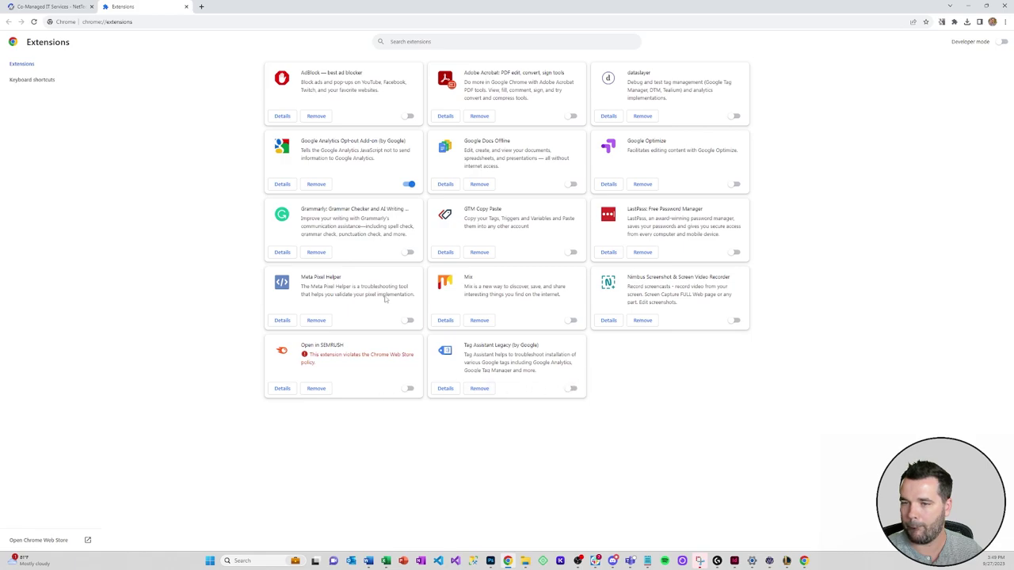
{"action": "left_click", "coordinate": [408, 185]}
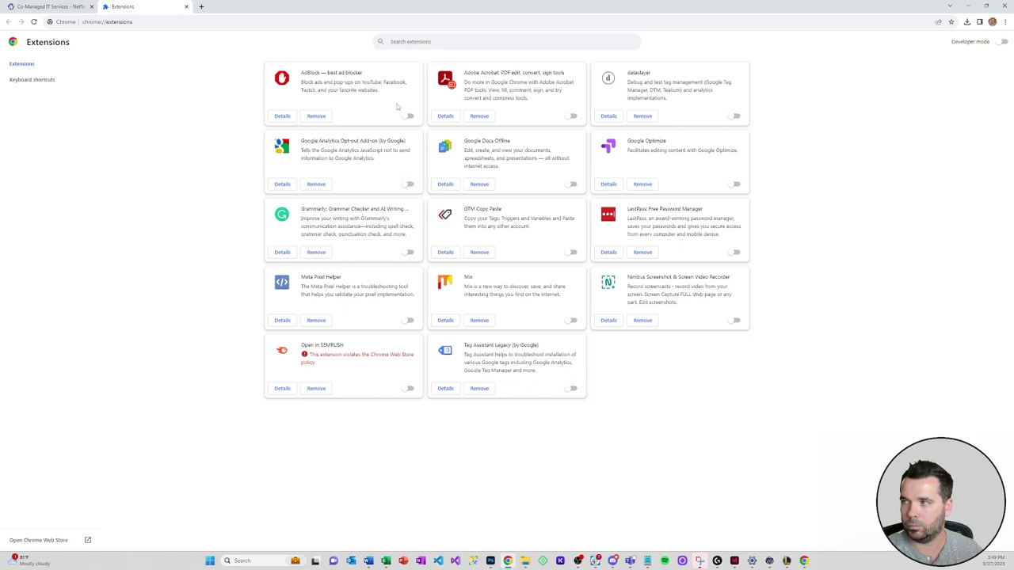
{"action": "left_click", "coordinate": [187, 6]}
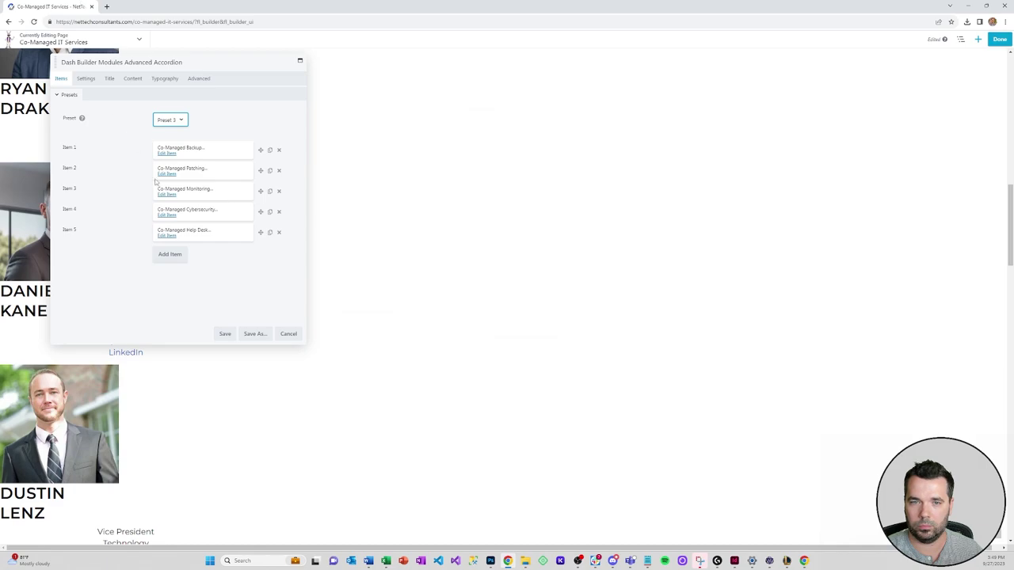
Save the accordion's preset change and reopen the accordion's settings in the reloaded page builder.
{"action": "left_click", "coordinate": [225, 334]}
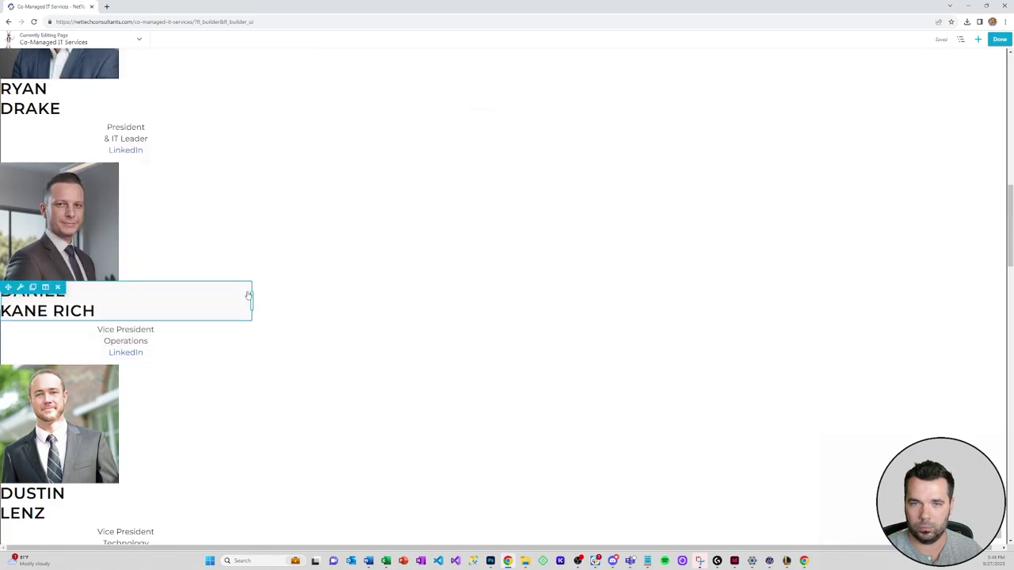
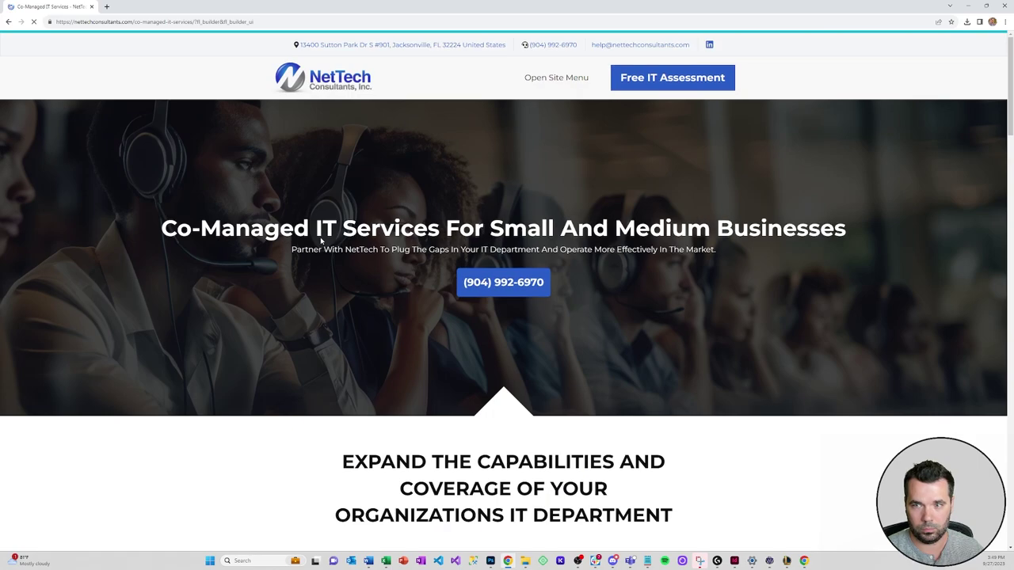
{"action": "scroll", "coordinate": [332, 237], "scroll_direction": "down", "scroll_amount": 4}
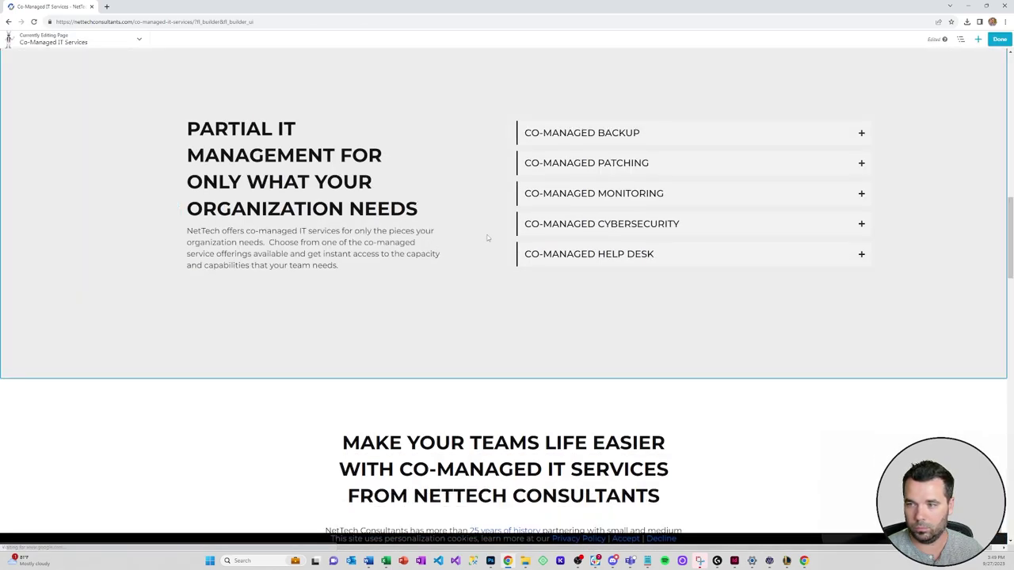
{"action": "left_click", "coordinate": [606, 195]}
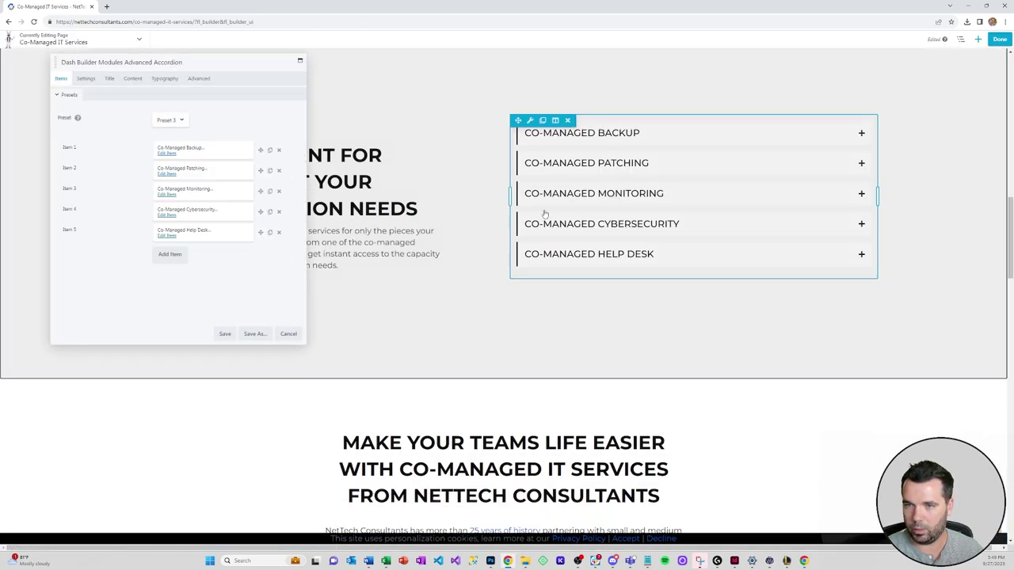
Set the heading tag of the co-managed services accordion titles to H3.
{"action": "left_click", "coordinate": [85, 79]}
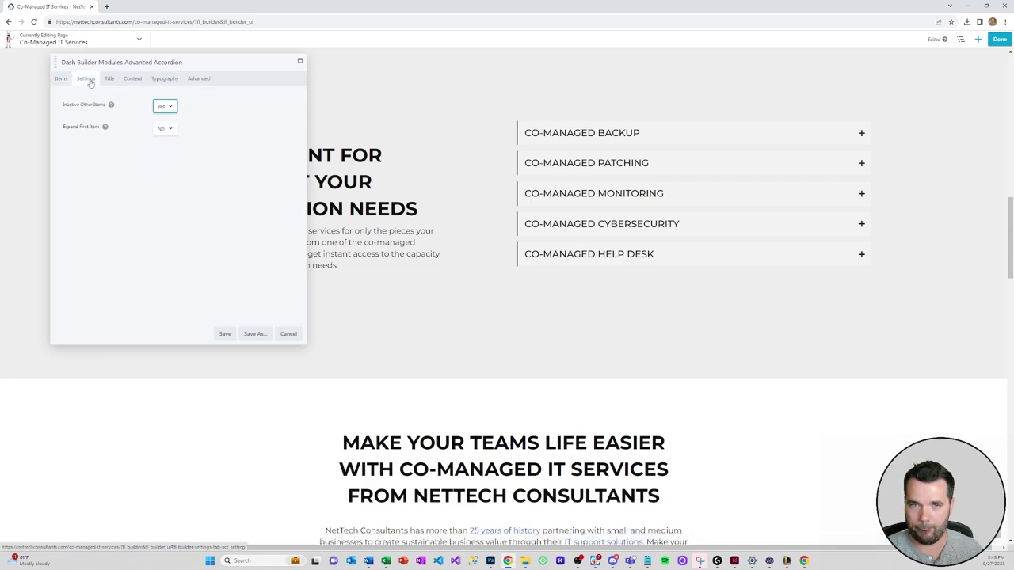
{"action": "left_click", "coordinate": [64, 80]}
{"action": "left_click", "coordinate": [85, 78]}
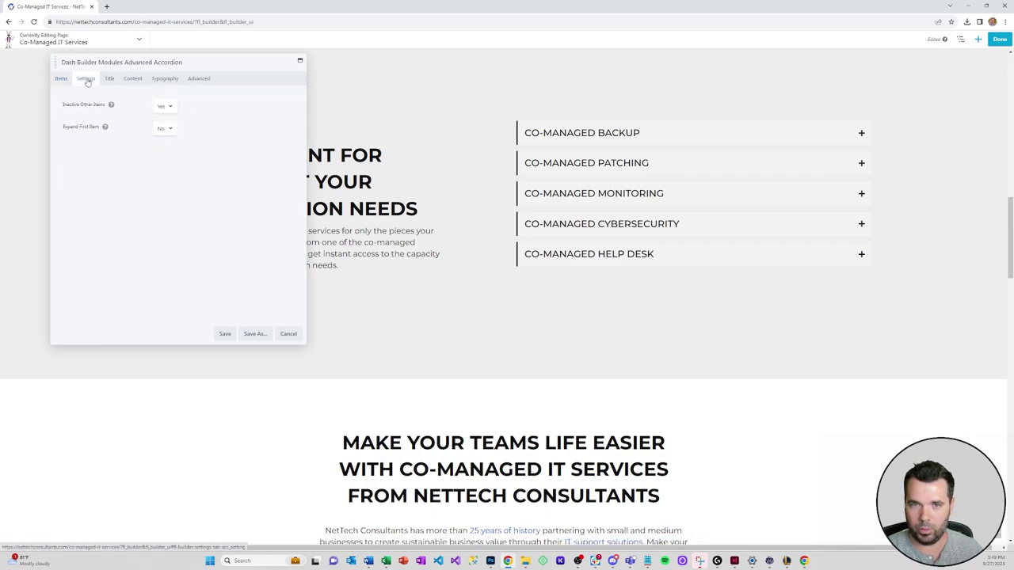
{"action": "left_click", "coordinate": [109, 78]}
{"action": "left_click", "coordinate": [134, 80]}
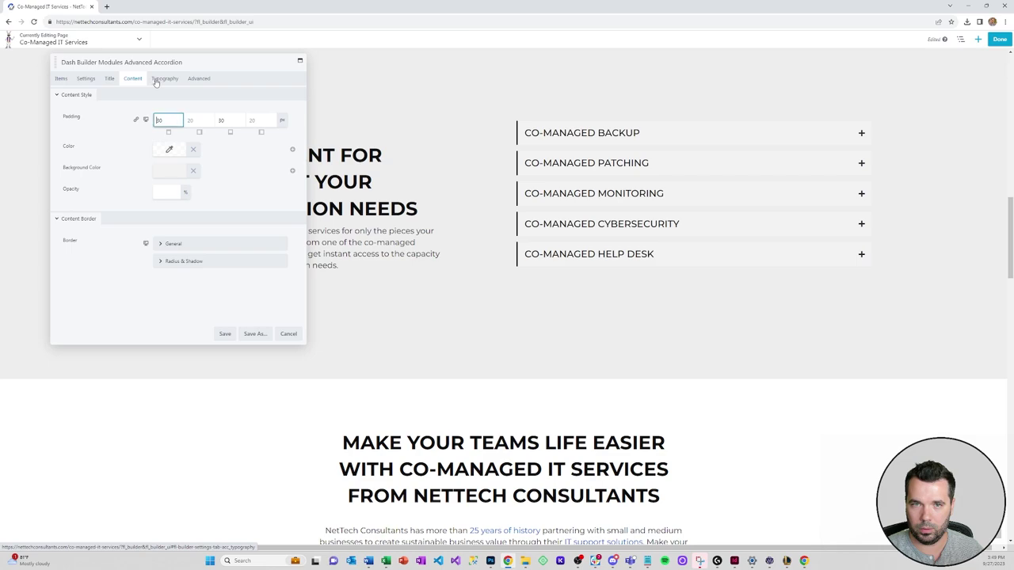
{"action": "left_click", "coordinate": [163, 80]}
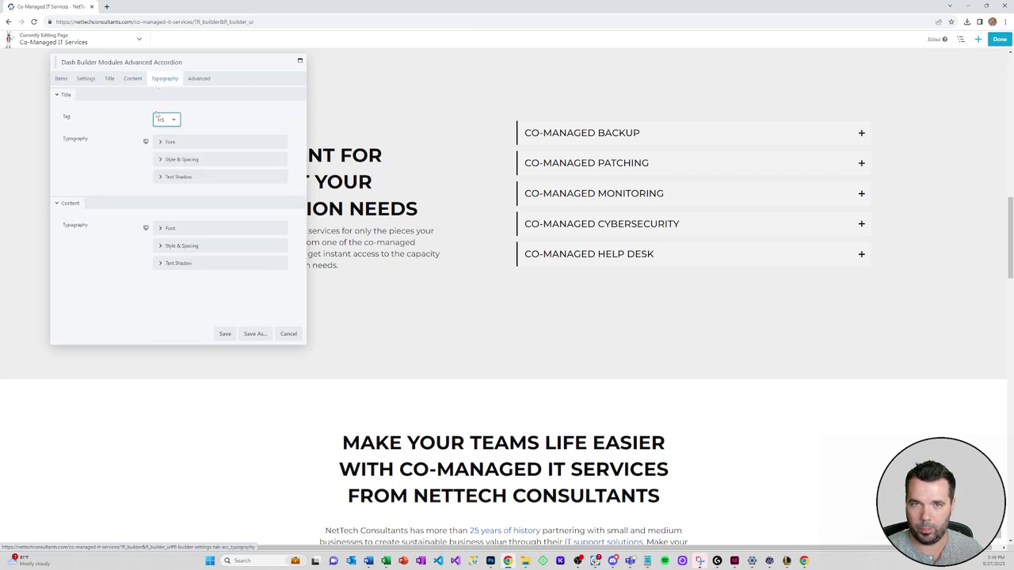
{"action": "left_click", "coordinate": [166, 120]}
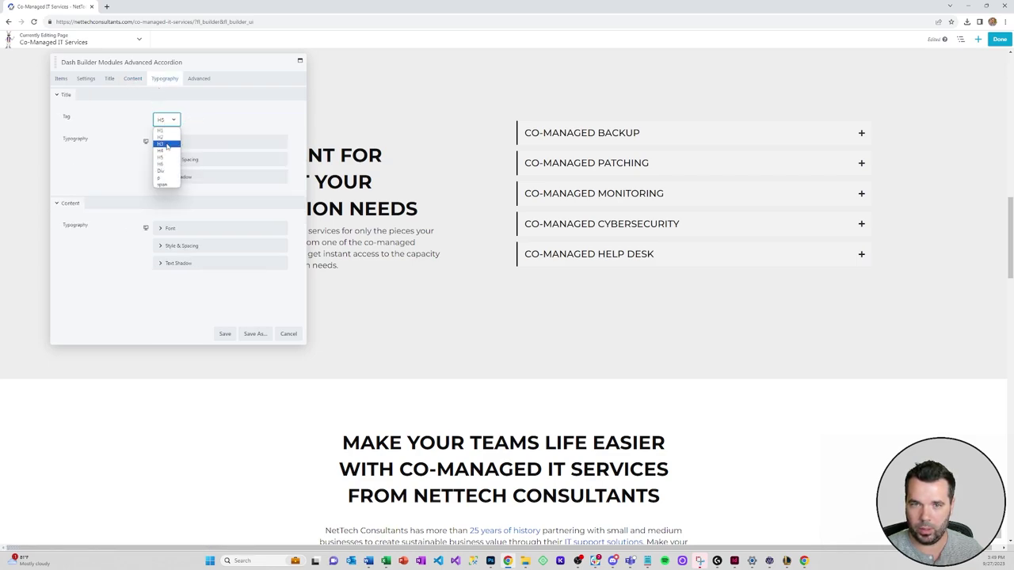
{"action": "left_click", "coordinate": [166, 144]}
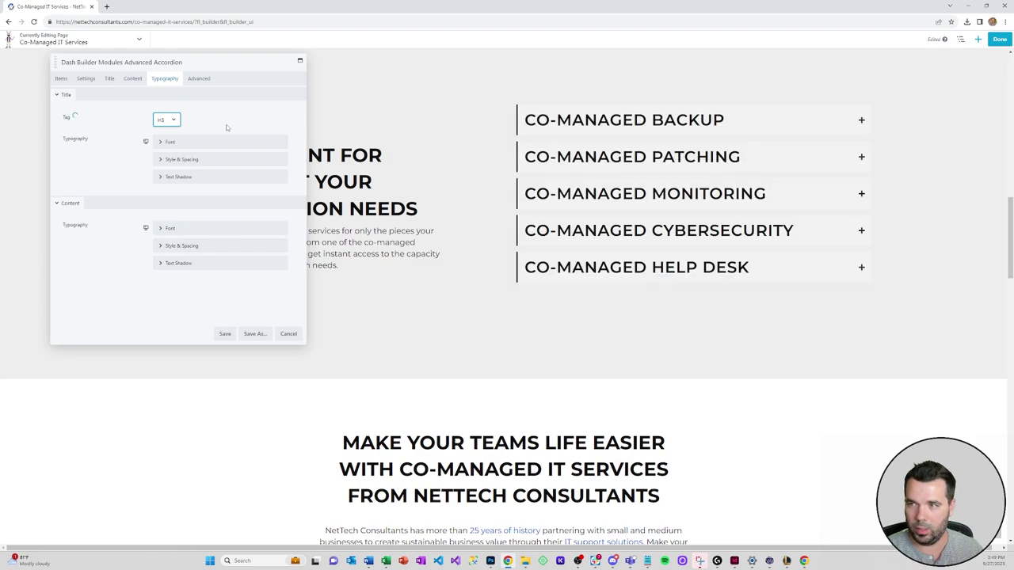
Set the accordion title font size to 24 px and its weight to Medium.
{"action": "left_click", "coordinate": [169, 141]}
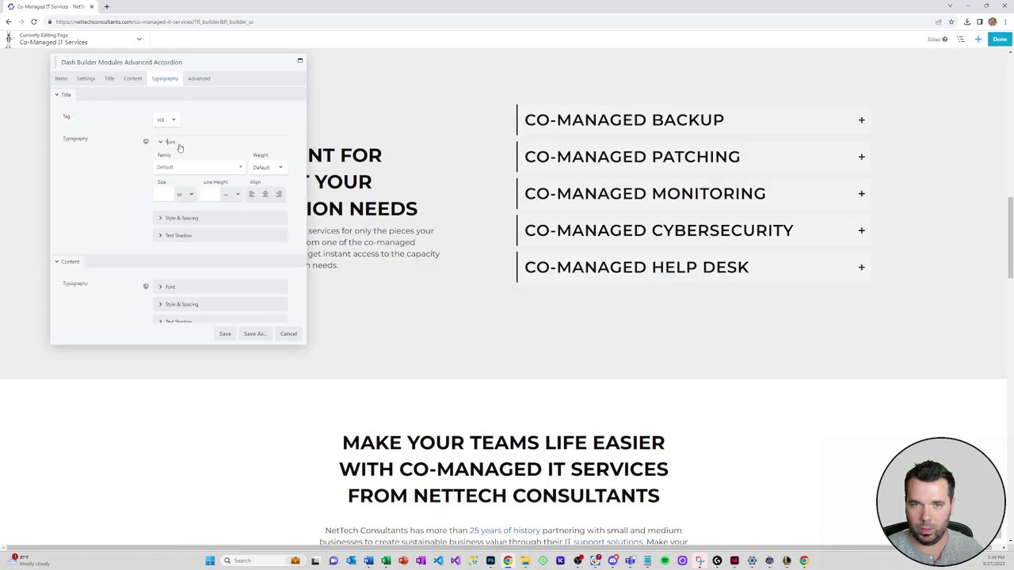
{"action": "left_click", "coordinate": [164, 194]}
{"action": "type", "text": "24"}
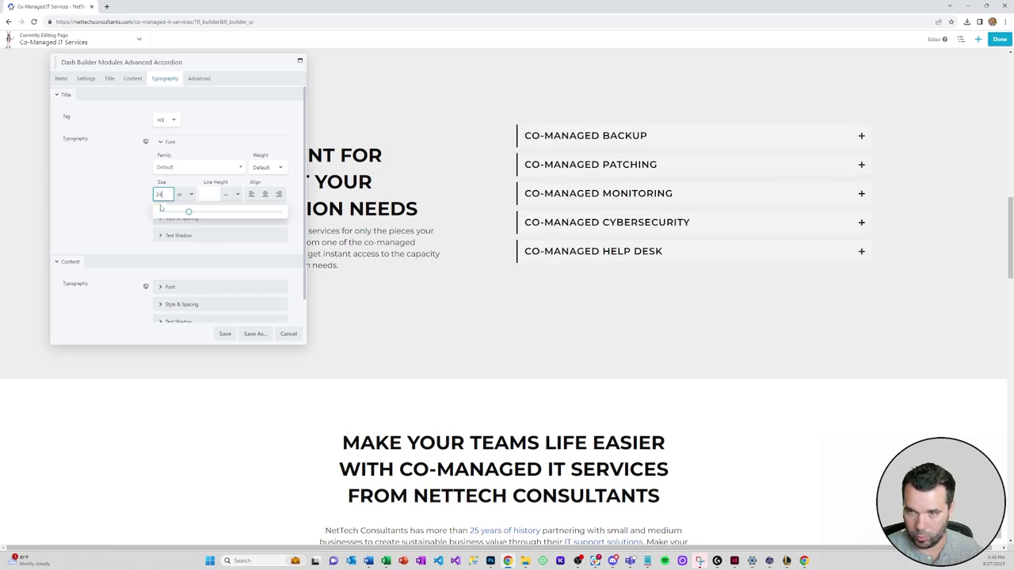
{"action": "left_click", "coordinate": [114, 194]}
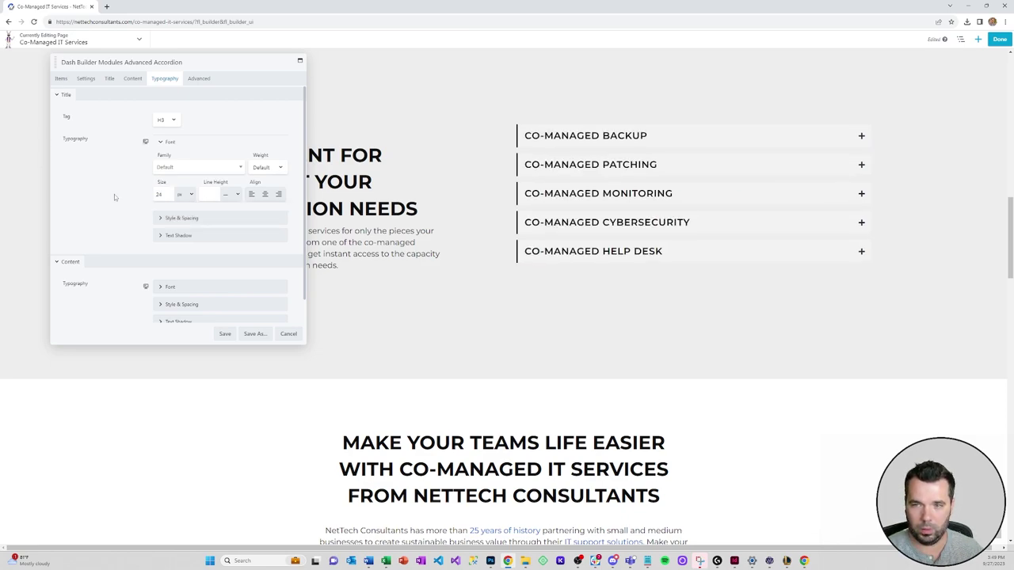
{"action": "left_click", "coordinate": [269, 169]}
{"action": "left_click", "coordinate": [269, 213]}
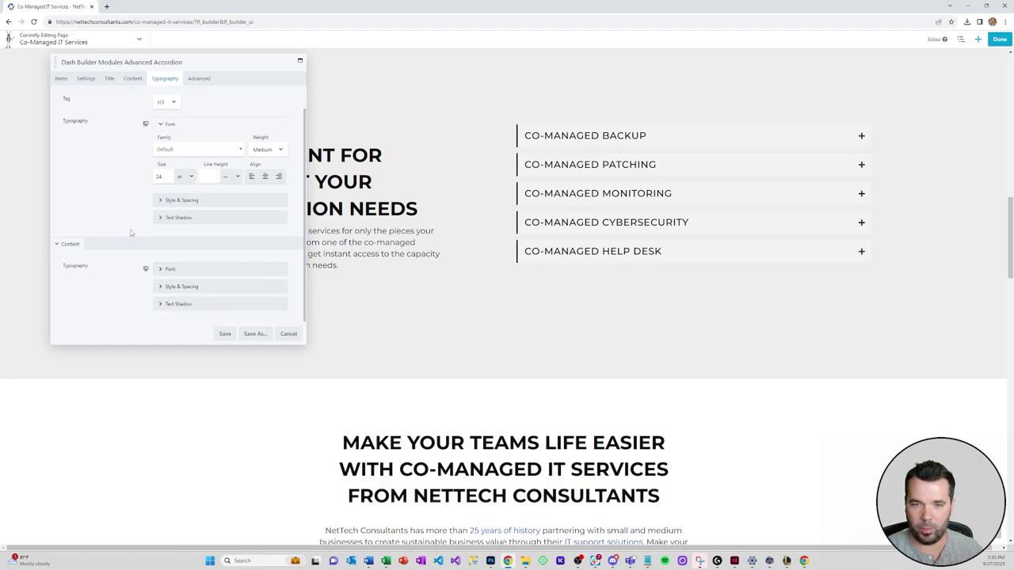
Change the accordion titles' background color to the white preset.
{"action": "left_click", "coordinate": [134, 84]}
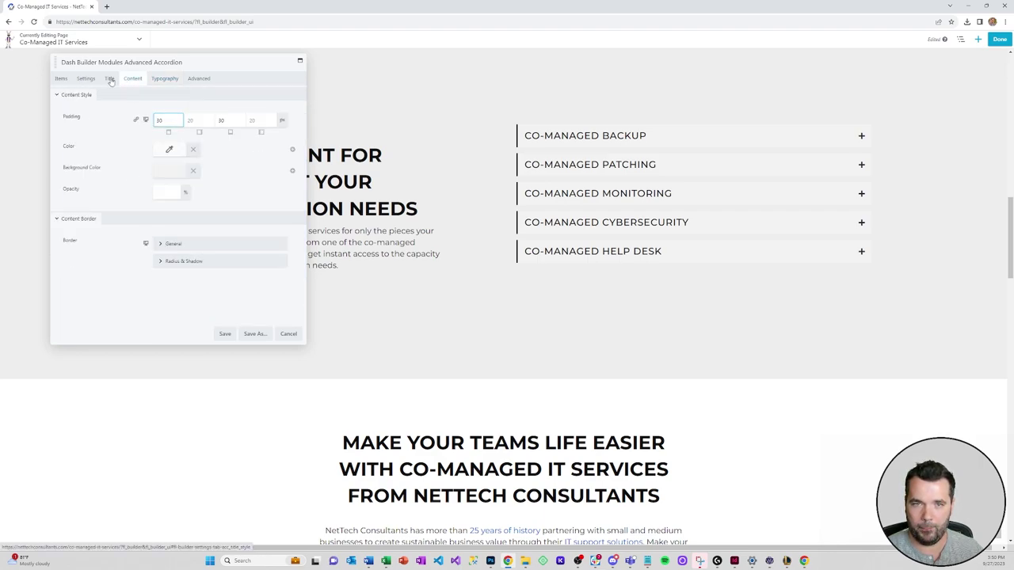
{"action": "left_click", "coordinate": [110, 80]}
{"action": "scroll", "coordinate": [229, 179], "scroll_direction": "down", "scroll_amount": 4}
{"action": "scroll", "coordinate": [228, 179], "scroll_direction": "up", "scroll_amount": 2}
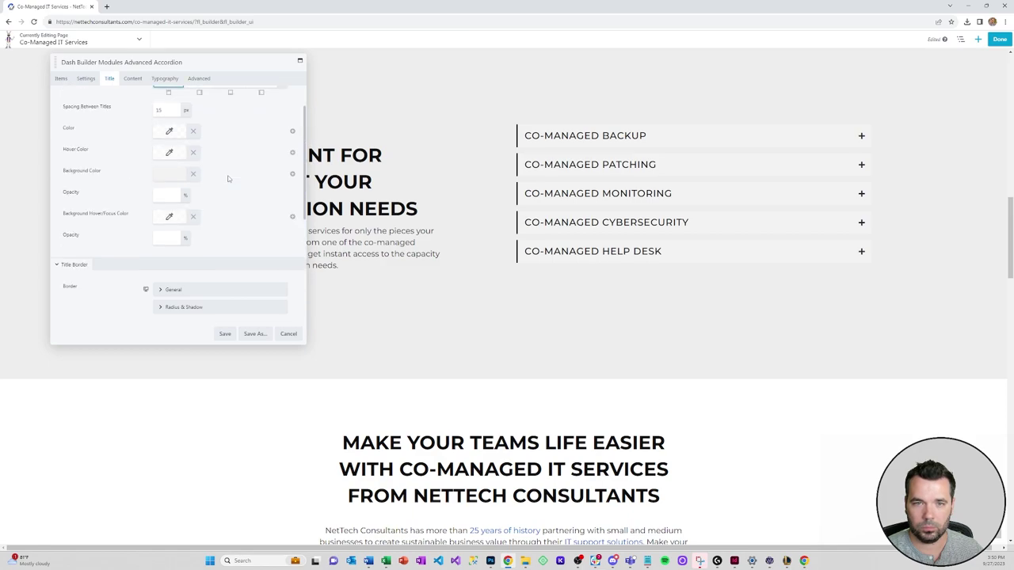
{"action": "scroll", "coordinate": [228, 179], "scroll_direction": "up", "scroll_amount": 1}
{"action": "scroll", "coordinate": [228, 179], "scroll_direction": "down", "scroll_amount": 6}
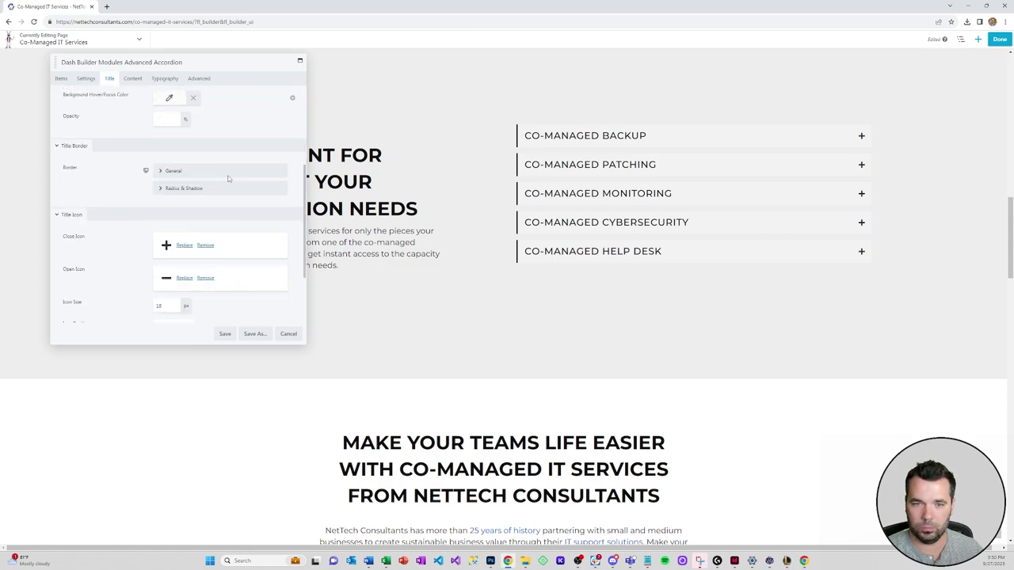
{"action": "scroll", "coordinate": [228, 179], "scroll_direction": "down", "scroll_amount": 1}
{"action": "scroll", "coordinate": [230, 190], "scroll_direction": "up", "scroll_amount": 6}
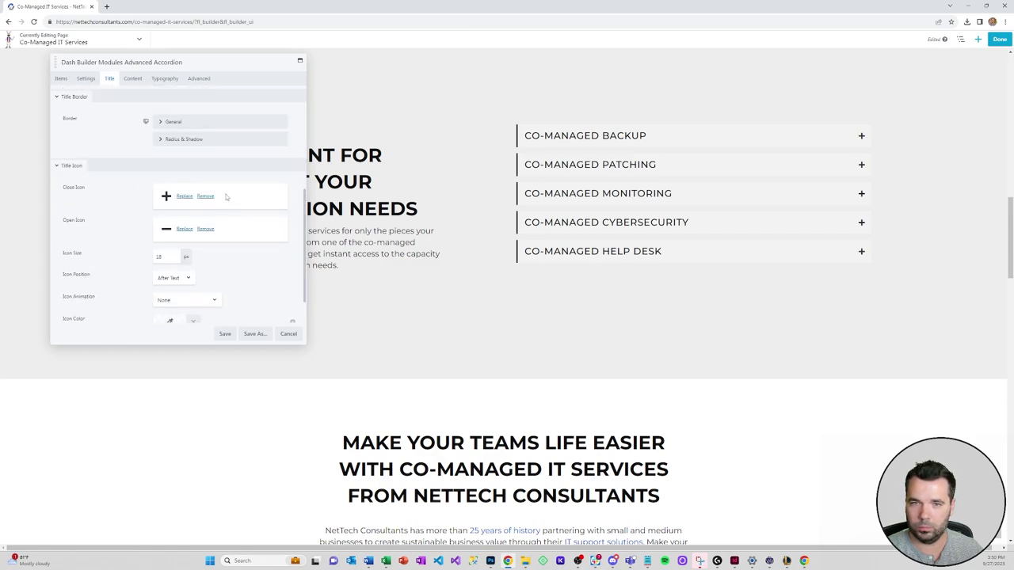
{"action": "left_click", "coordinate": [169, 205]}
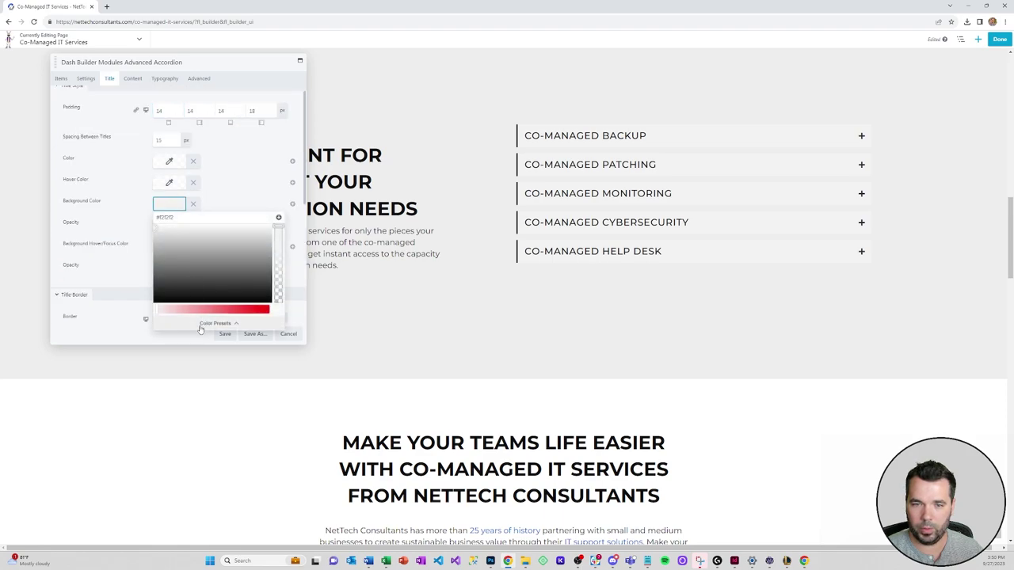
{"action": "left_click", "coordinate": [214, 323]}
{"action": "left_click", "coordinate": [190, 230]}
{"action": "left_click", "coordinate": [217, 323]}
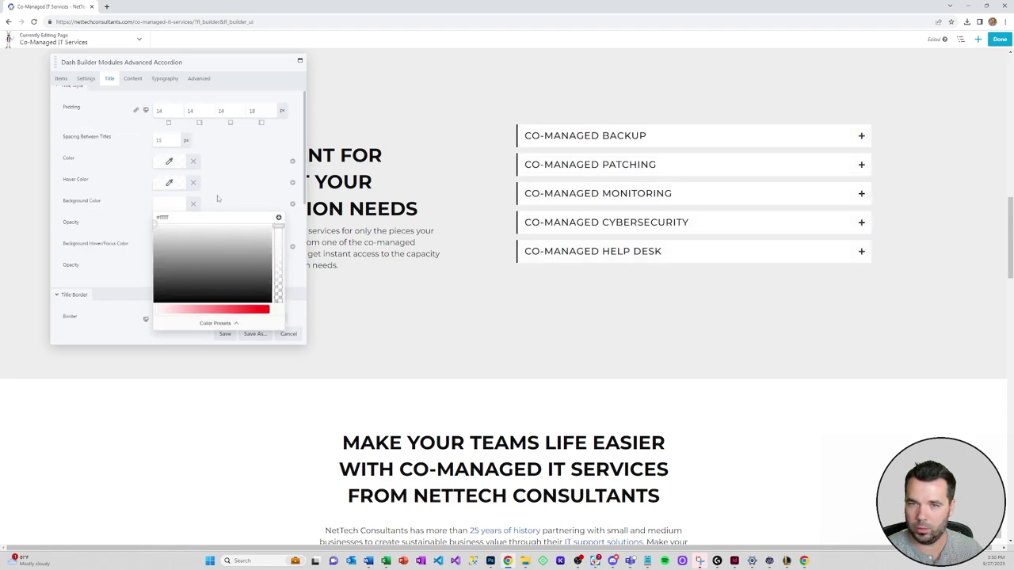
{"action": "left_click", "coordinate": [222, 193]}
Set the accordion title border color to the dark blue preset and save the accordion settings.
{"action": "scroll", "coordinate": [222, 212], "scroll_direction": "down", "scroll_amount": 2}
{"action": "scroll", "coordinate": [223, 213], "scroll_direction": "down", "scroll_amount": 5}
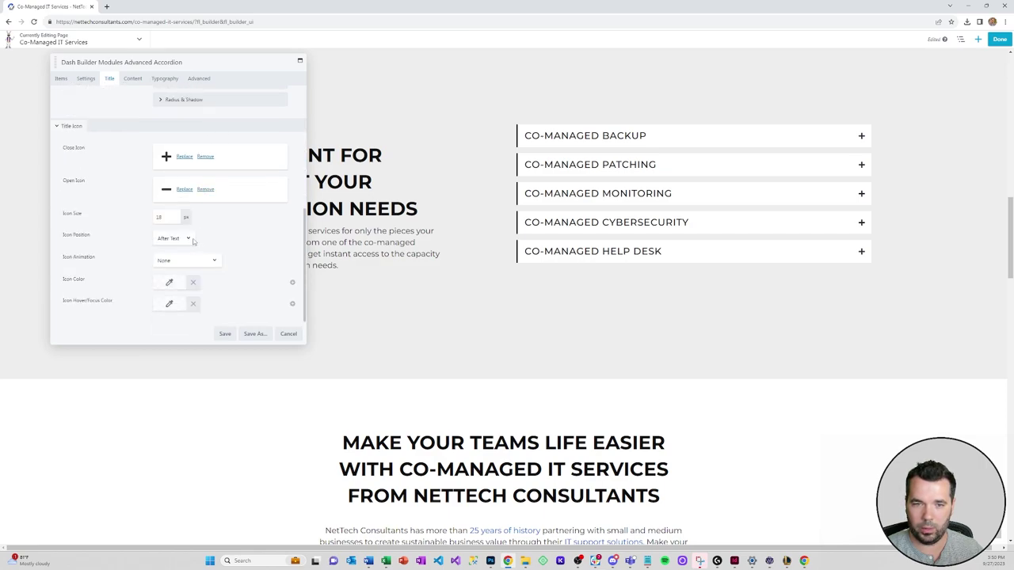
{"action": "scroll", "coordinate": [190, 241], "scroll_direction": "up", "scroll_amount": 3}
{"action": "left_click", "coordinate": [176, 220]}
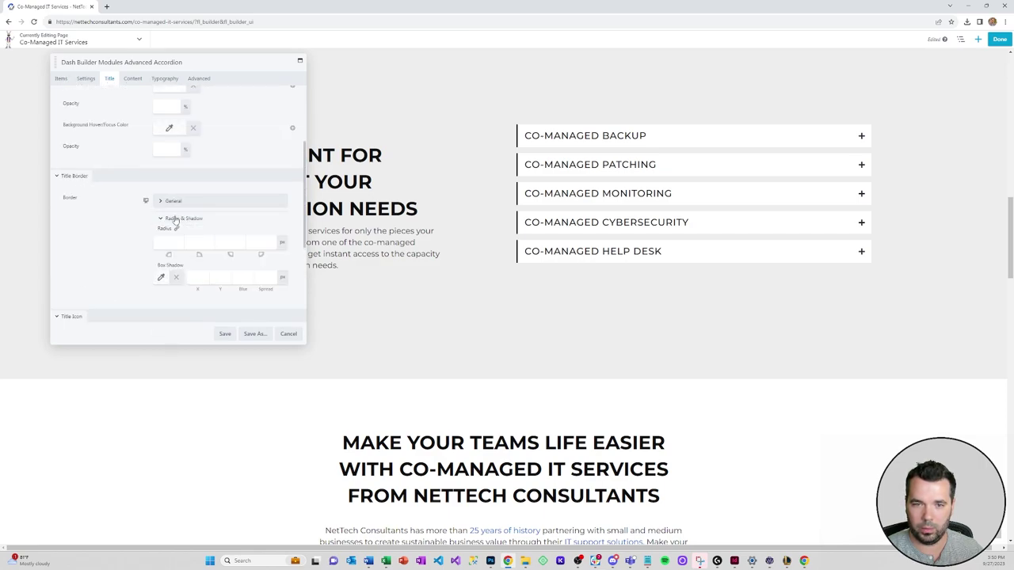
{"action": "scroll", "coordinate": [210, 226], "scroll_direction": "down", "scroll_amount": 2}
{"action": "left_click", "coordinate": [182, 123]}
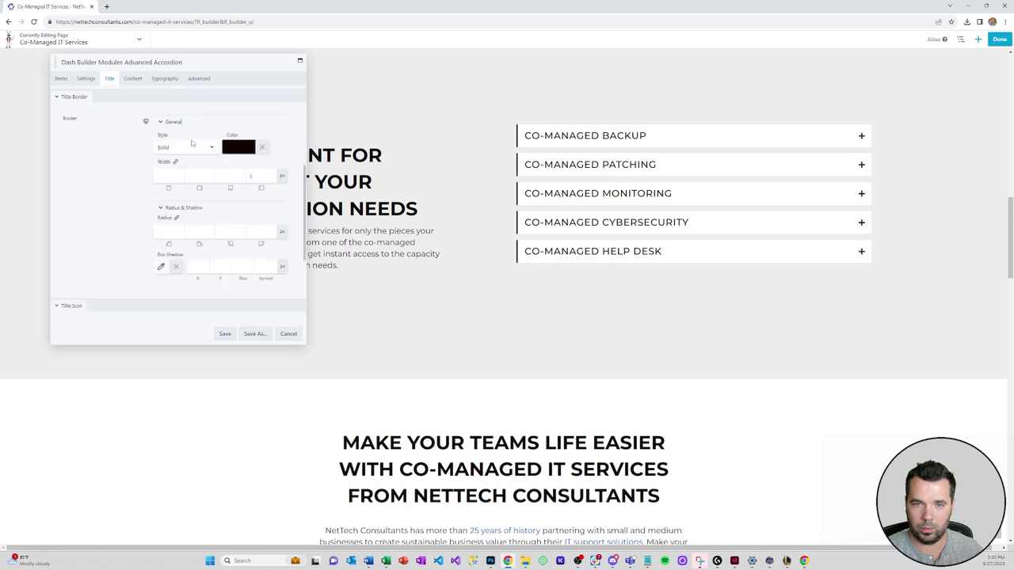
{"action": "left_click", "coordinate": [235, 152]}
{"action": "left_click", "coordinate": [287, 264]}
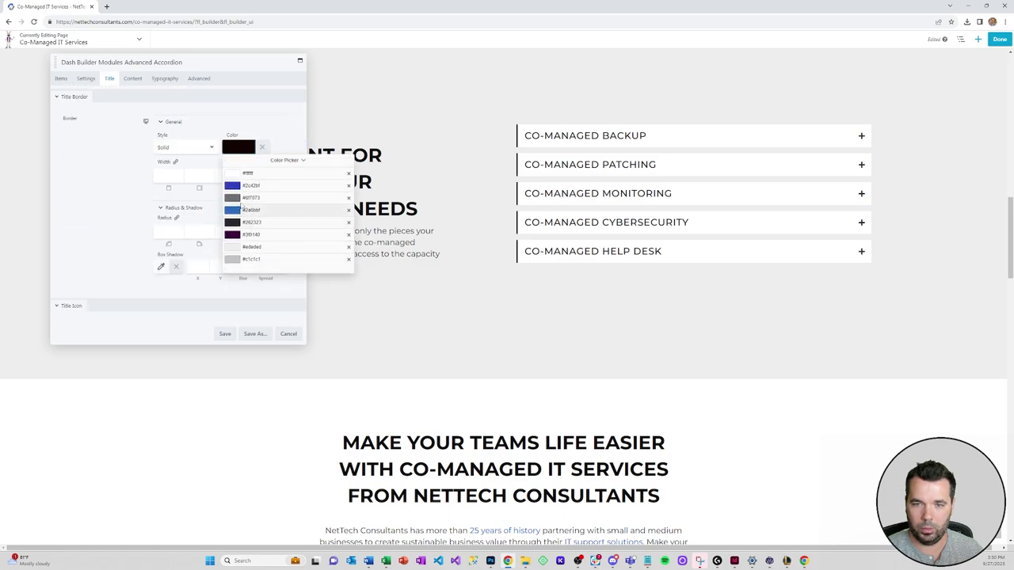
{"action": "left_click", "coordinate": [251, 199]}
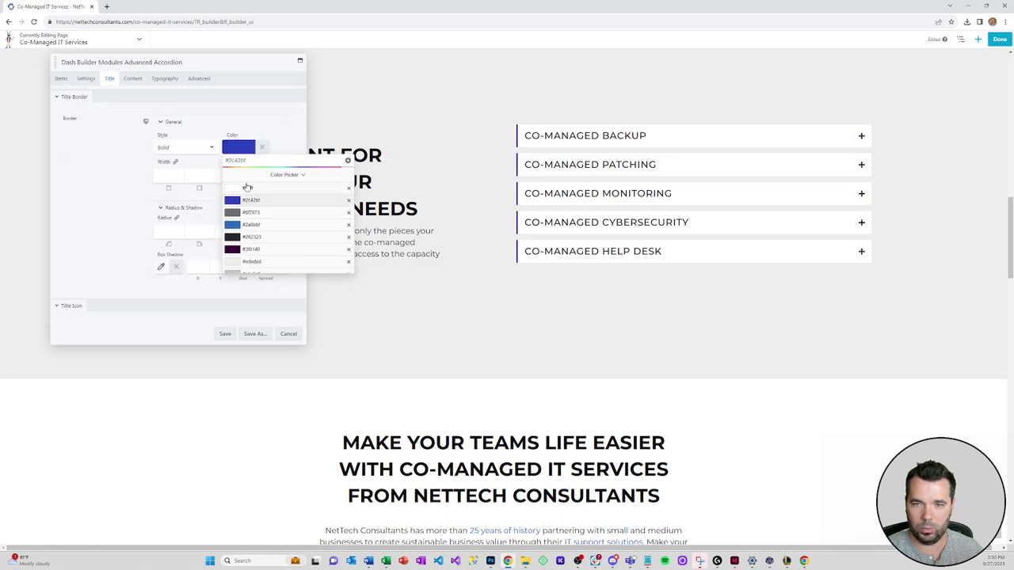
{"action": "left_click", "coordinate": [106, 185]}
{"action": "left_click", "coordinate": [224, 333]}
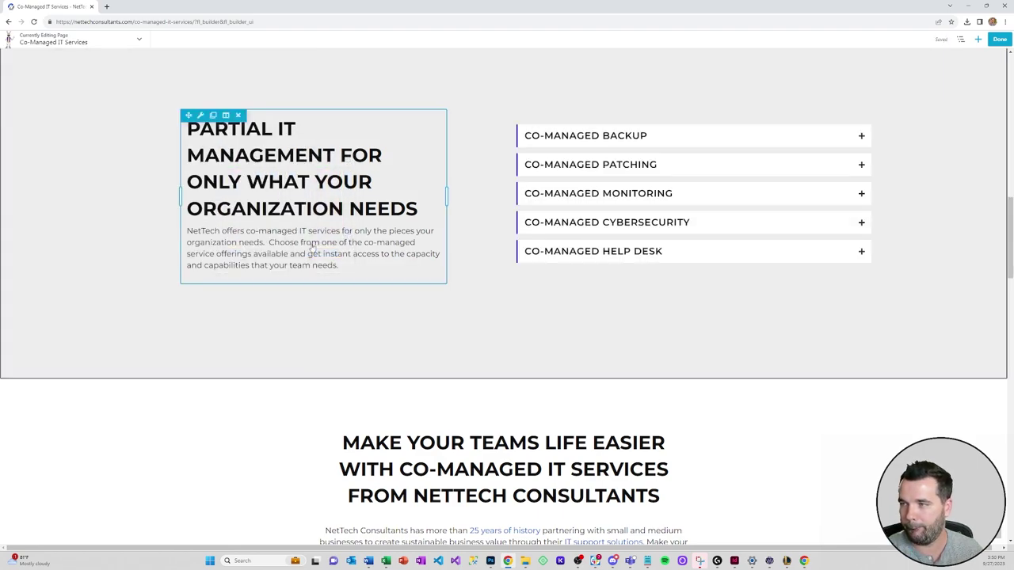
Set the accordion's title icon color to the same dark blue preset as the border and save the settings.
{"action": "left_click", "coordinate": [571, 182]}
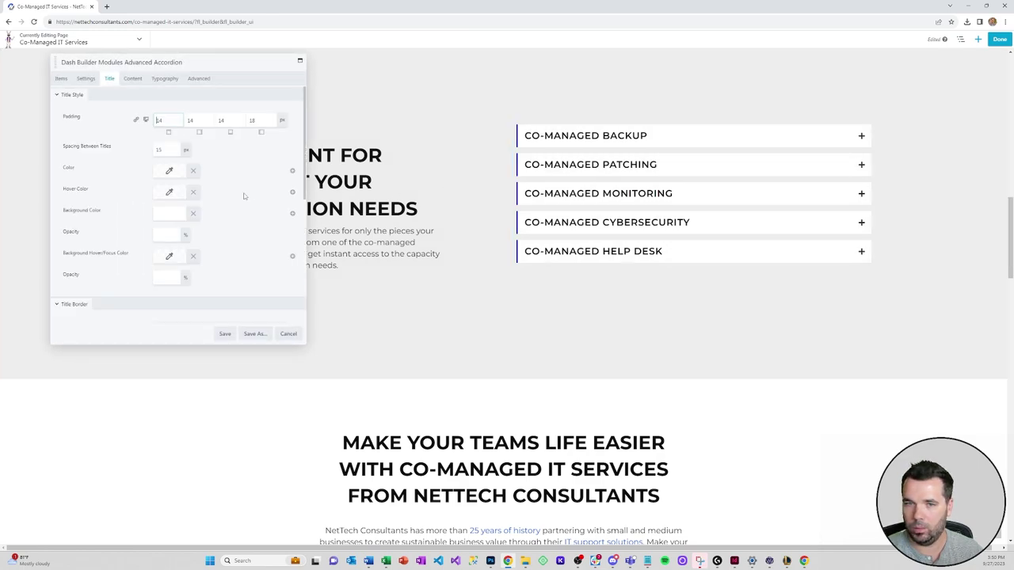
{"action": "scroll", "coordinate": [244, 195], "scroll_direction": "down", "scroll_amount": 10}
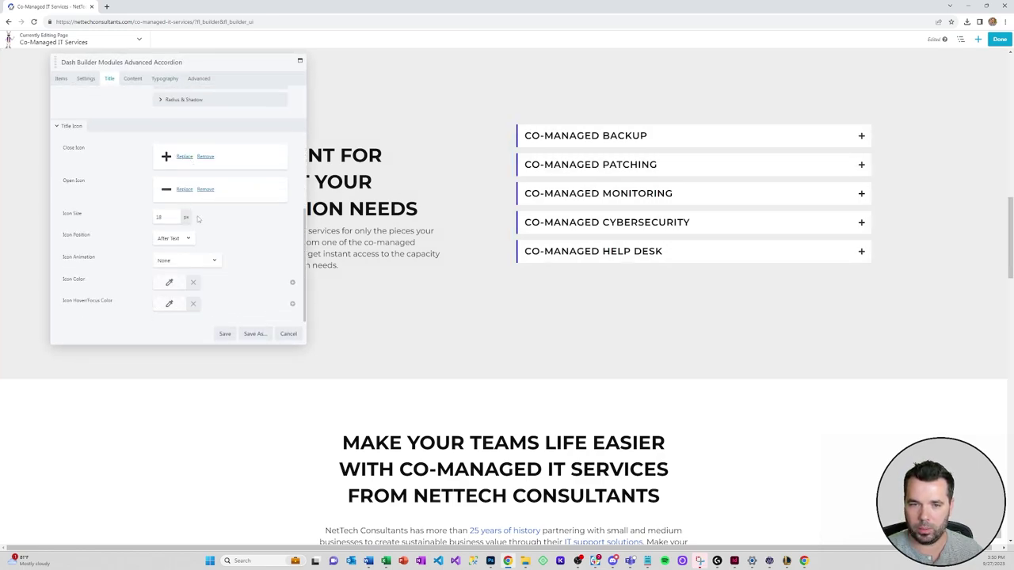
{"action": "left_click", "coordinate": [169, 282]}
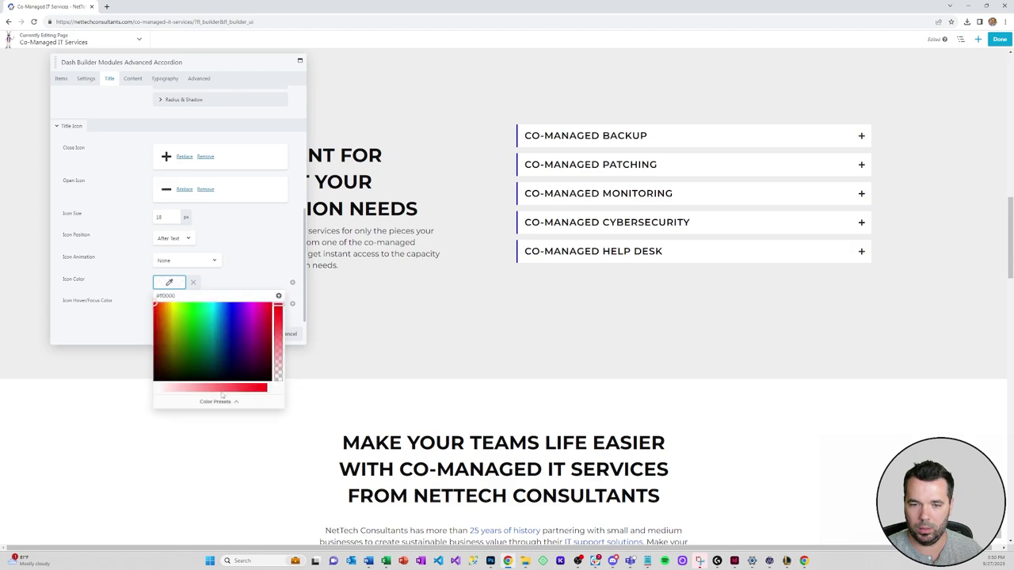
{"action": "left_click", "coordinate": [214, 390]}
{"action": "left_click", "coordinate": [190, 321]}
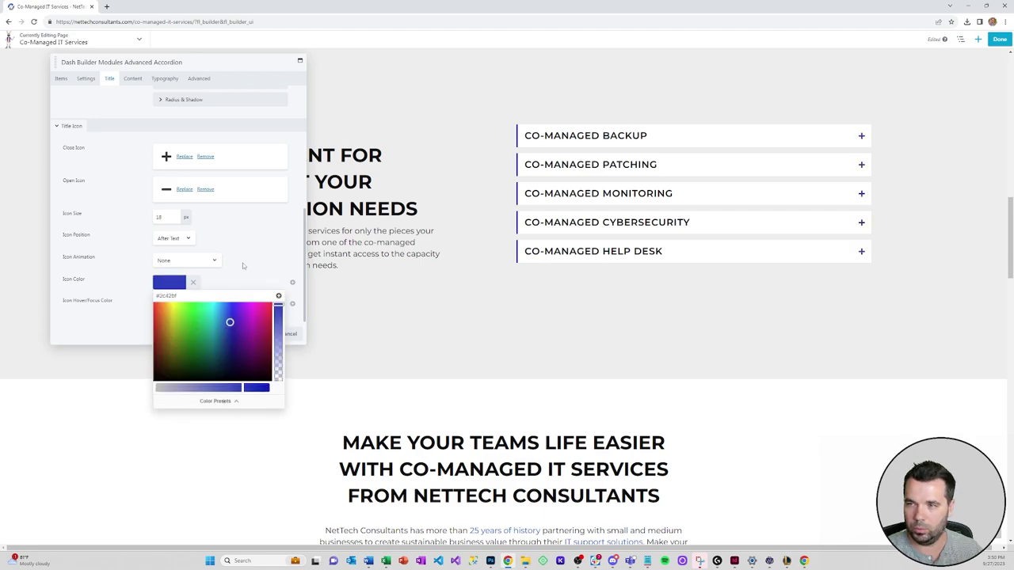
{"action": "left_click", "coordinate": [250, 258]}
{"action": "left_click", "coordinate": [223, 333]}
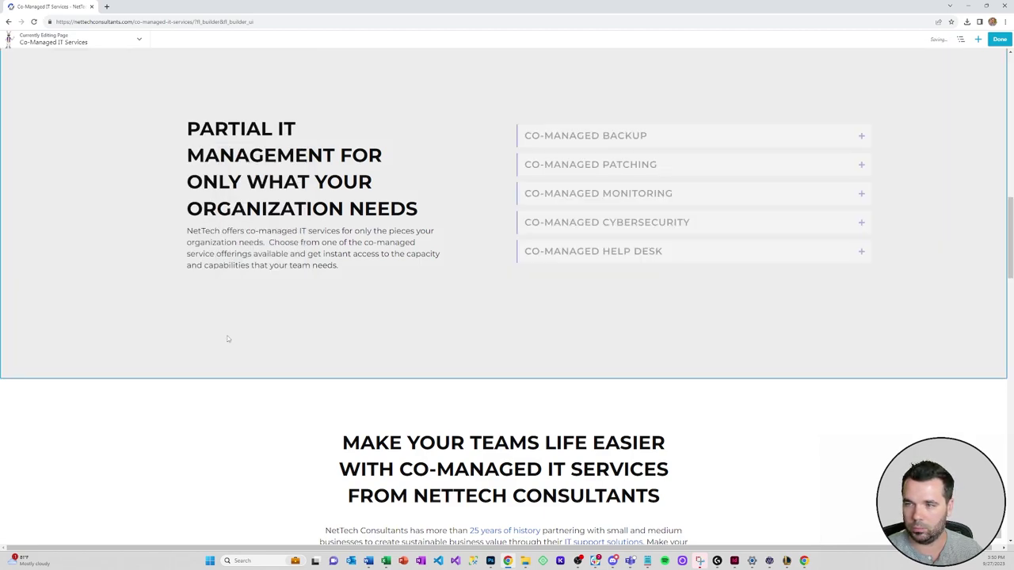
Duplicate the column holding the "Minutes Average Response Time" counter above the accordion section.
{"action": "scroll", "coordinate": [362, 260], "scroll_direction": "up", "scroll_amount": 1}
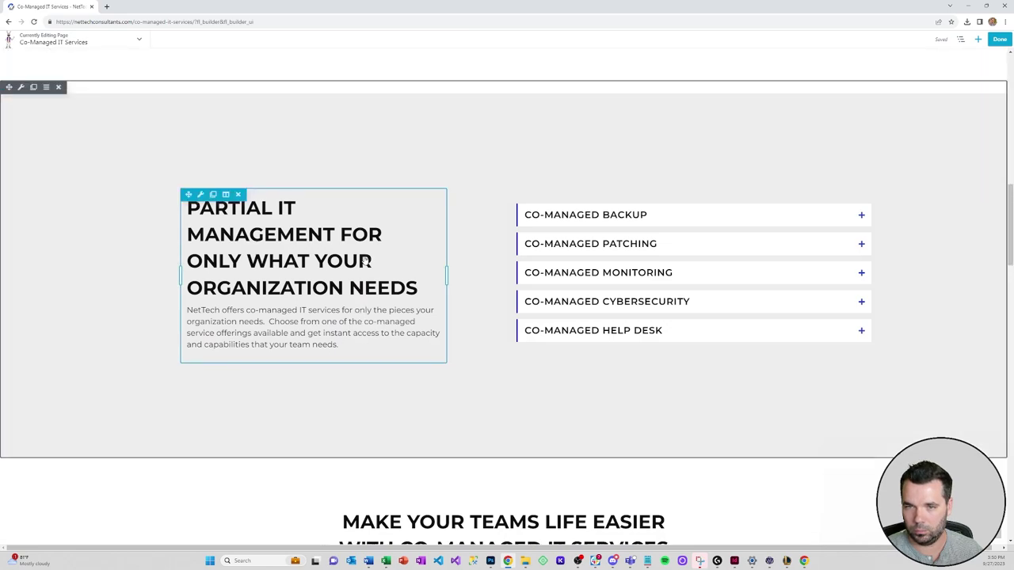
{"action": "scroll", "coordinate": [413, 281], "scroll_direction": "up", "scroll_amount": 2}
{"action": "scroll", "coordinate": [414, 281], "scroll_direction": "up", "scroll_amount": 1}
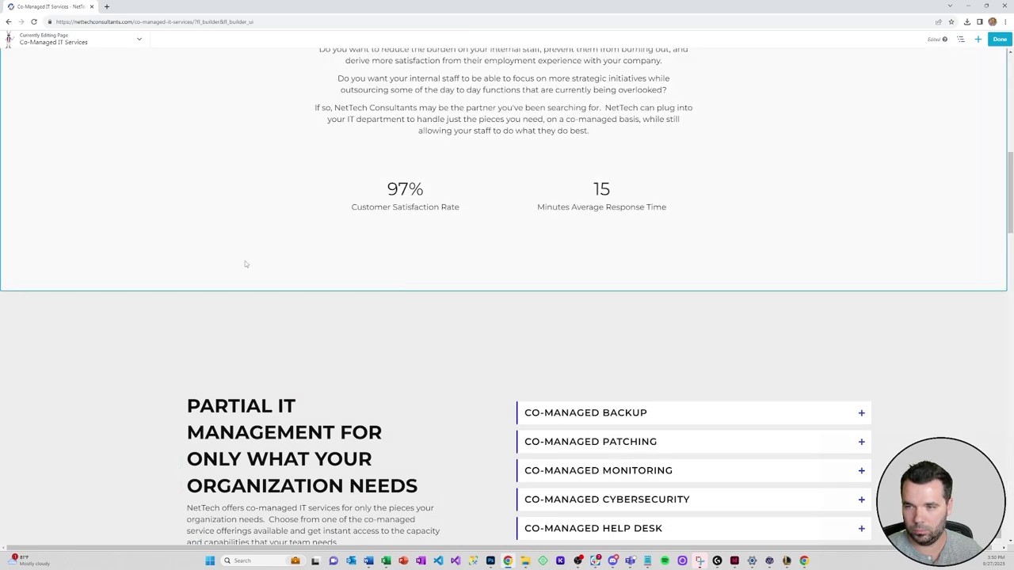
{"action": "scroll", "coordinate": [245, 264], "scroll_direction": "up", "scroll_amount": 3}
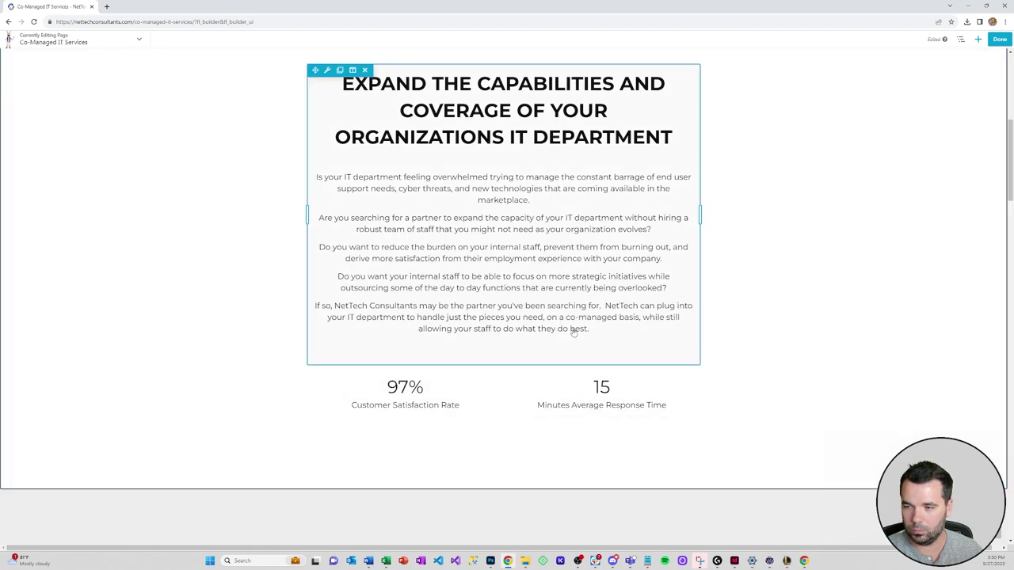
{"action": "scroll", "coordinate": [573, 333], "scroll_direction": "down", "scroll_amount": 2}
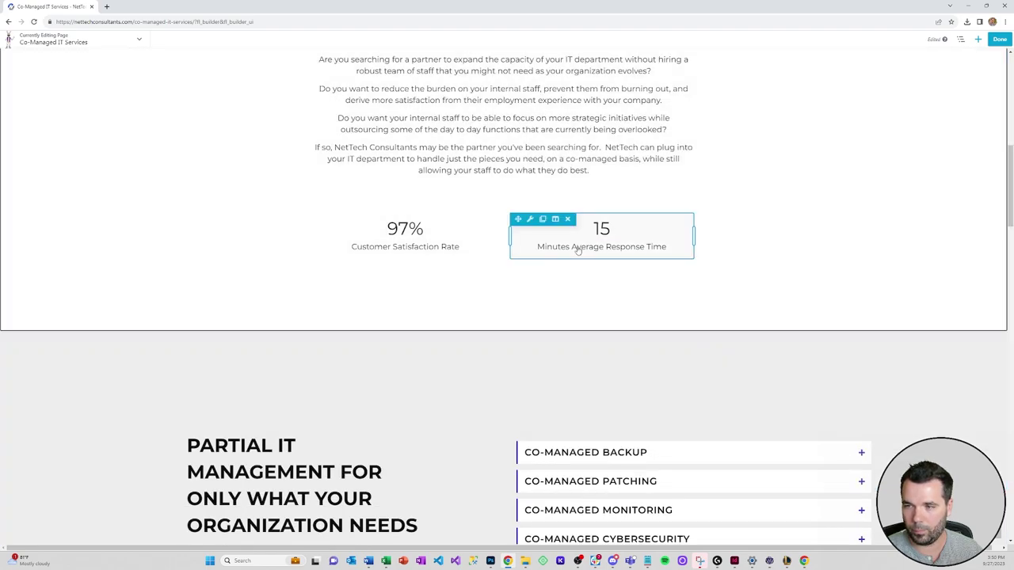
{"action": "scroll", "coordinate": [577, 250], "scroll_direction": "down", "scroll_amount": 2}
{"action": "mouse_move", "coordinate": [22, 209]}
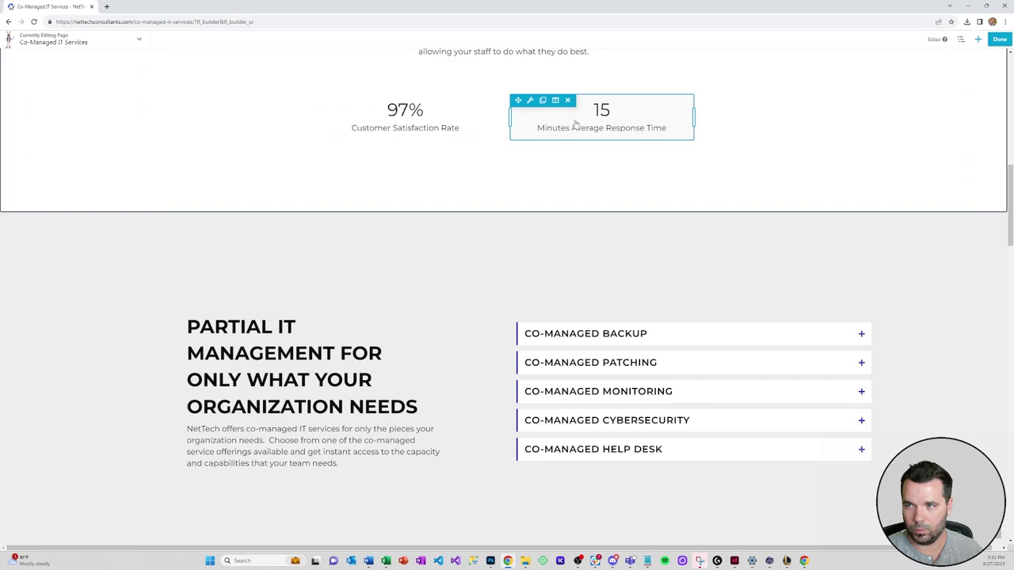
{"action": "scroll", "coordinate": [600, 120], "scroll_direction": "up", "scroll_amount": 1}
{"action": "mouse_move", "coordinate": [554, 180]}
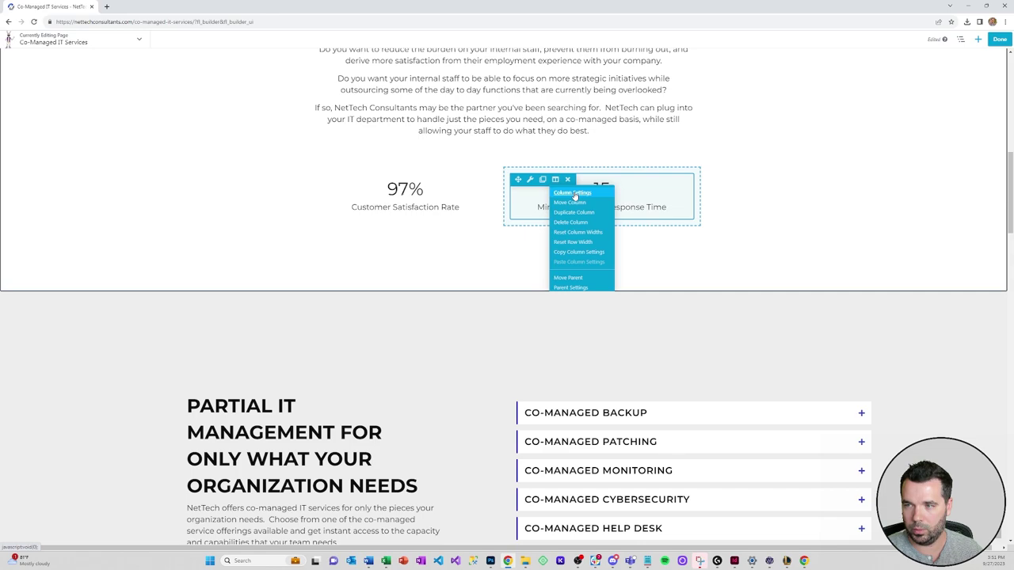
{"action": "left_click", "coordinate": [574, 212]}
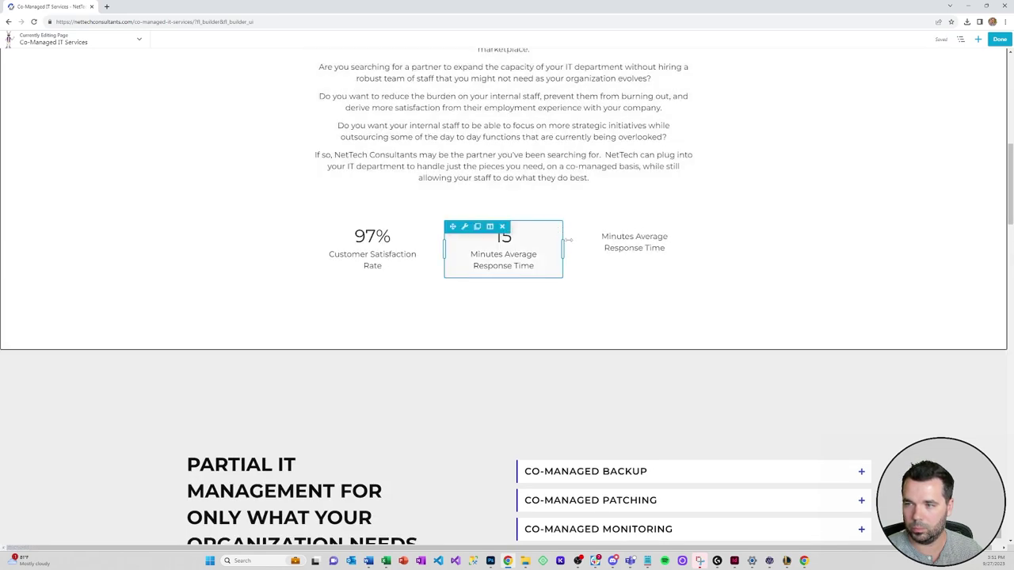
Search Google for "net tech consultants" in a new tab to check the business listing, and return to the page builder.
{"action": "left_click", "coordinate": [107, 6]}
{"action": "type", "text": "net tech c"}
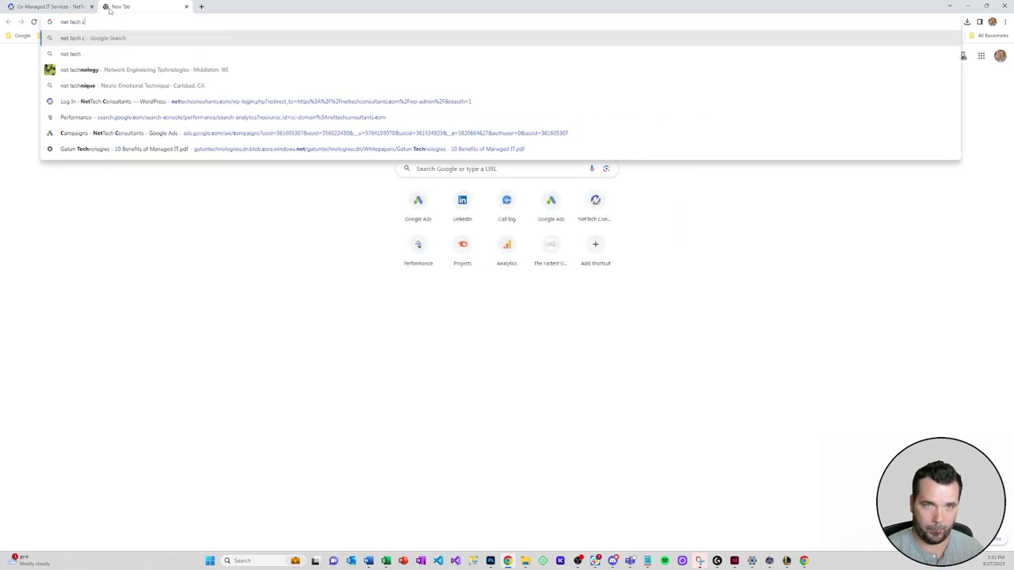
{"action": "type", "text": "onsultants"}
{"action": "key", "text": "Return"}
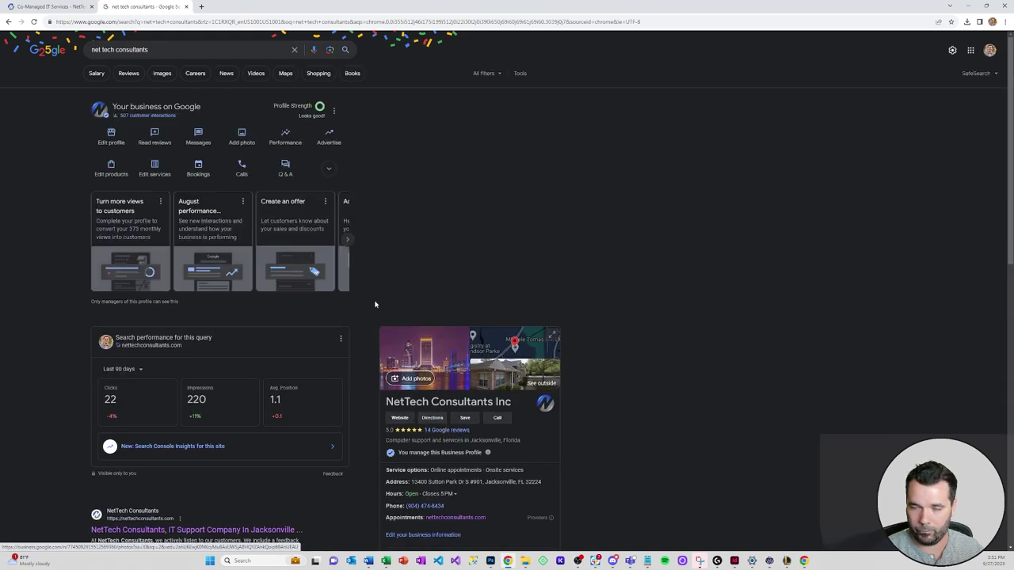
{"action": "left_click", "coordinate": [49, 7]}
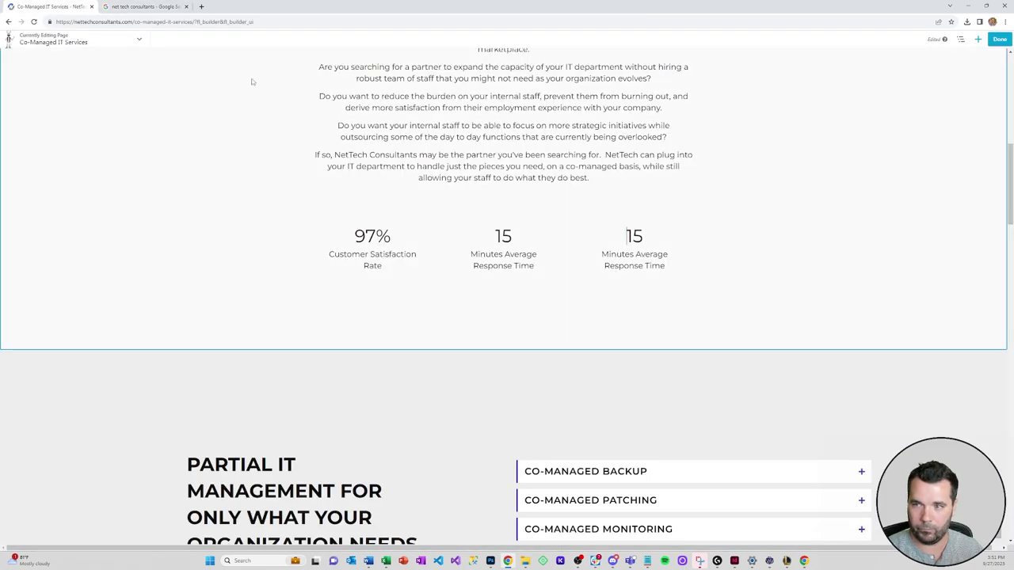
Open the duplicated third counter's settings and set its end counter to 14.
{"action": "left_click", "coordinate": [662, 259]}
{"action": "double_click", "coordinate": [168, 172]}
{"action": "type", "text": "14"}
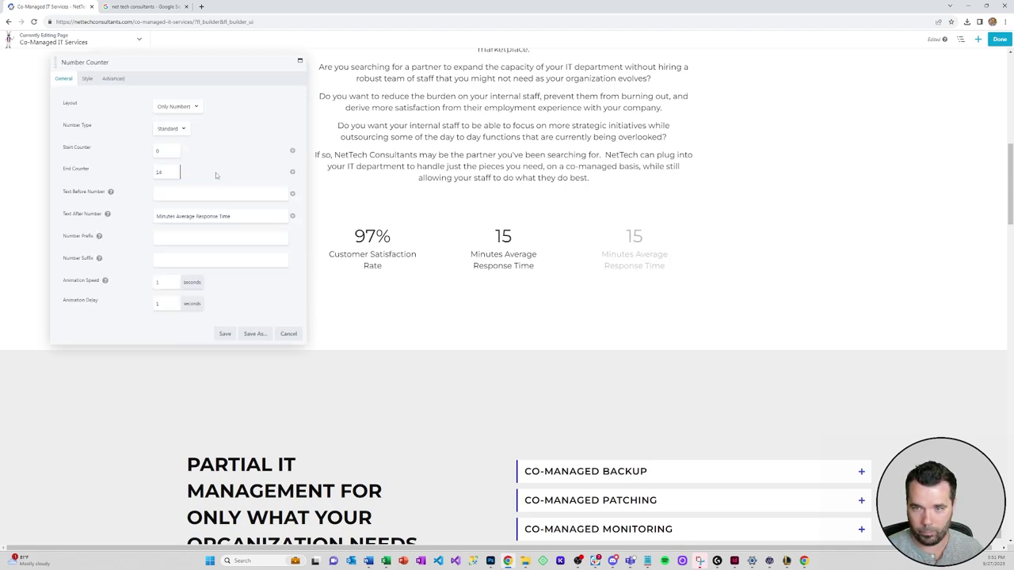
{"action": "left_click_drag", "start_coordinate": [157, 215], "coordinate": [265, 218]}
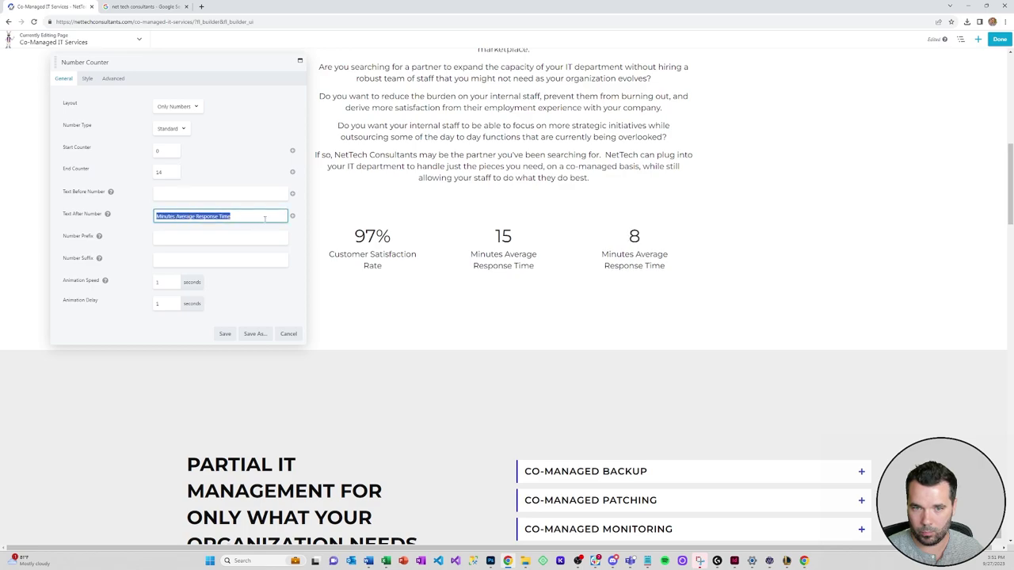
{"action": "left_click", "coordinate": [264, 219]}
Try an end counter of 12+ for the third statistic counter, and restore it to 14.
{"action": "left_click", "coordinate": [174, 171]}
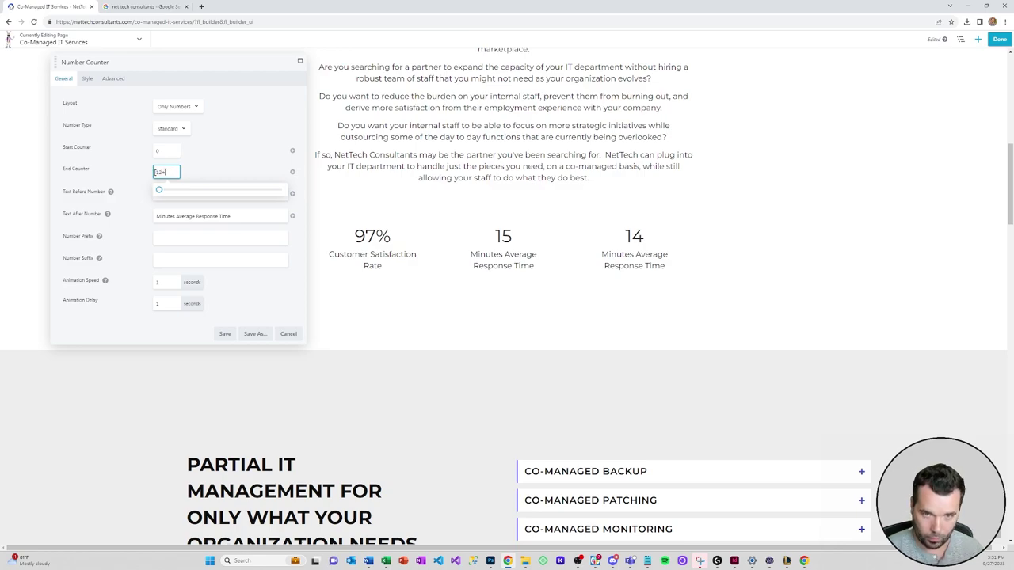
{"action": "key", "text": "Tab"}
{"action": "key", "text": "Tab"}
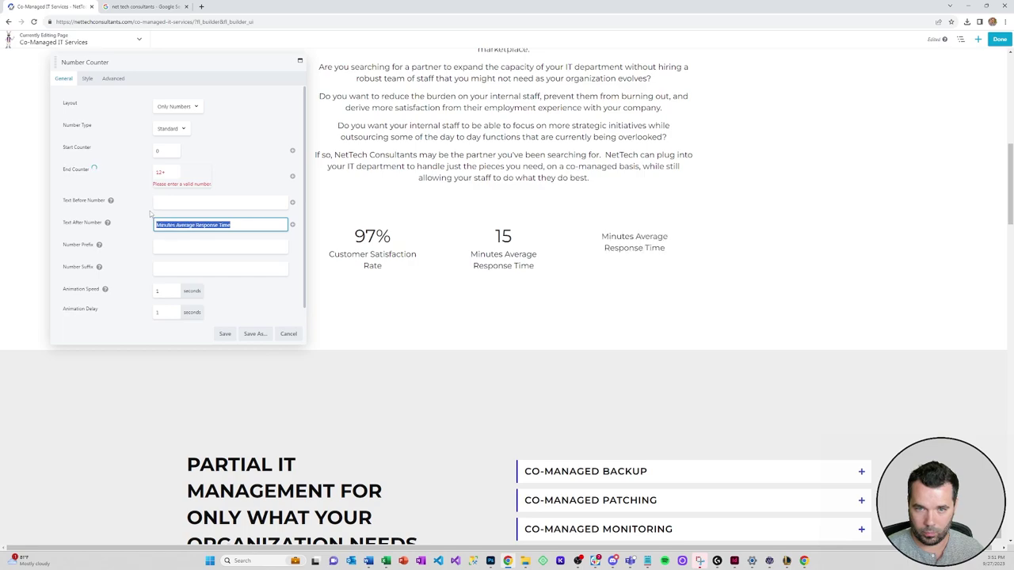
{"action": "double_click", "coordinate": [169, 173]}
{"action": "key", "text": "BackSpace"}
{"action": "type", "text": "14"}
Change the third counter's text after number to "5 Star<br/> Reviews" and save the settings.
{"action": "left_click_drag", "start_coordinate": [232, 215], "coordinate": [149, 215]}
{"action": "type", "text": "5 Star Reviews"}
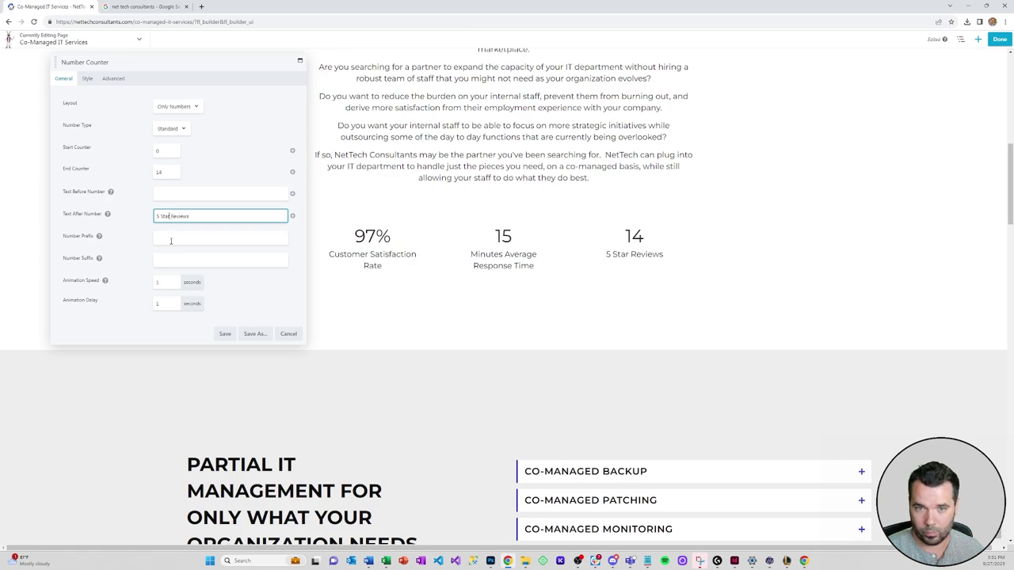
{"action": "type", "text": "<br/>"}
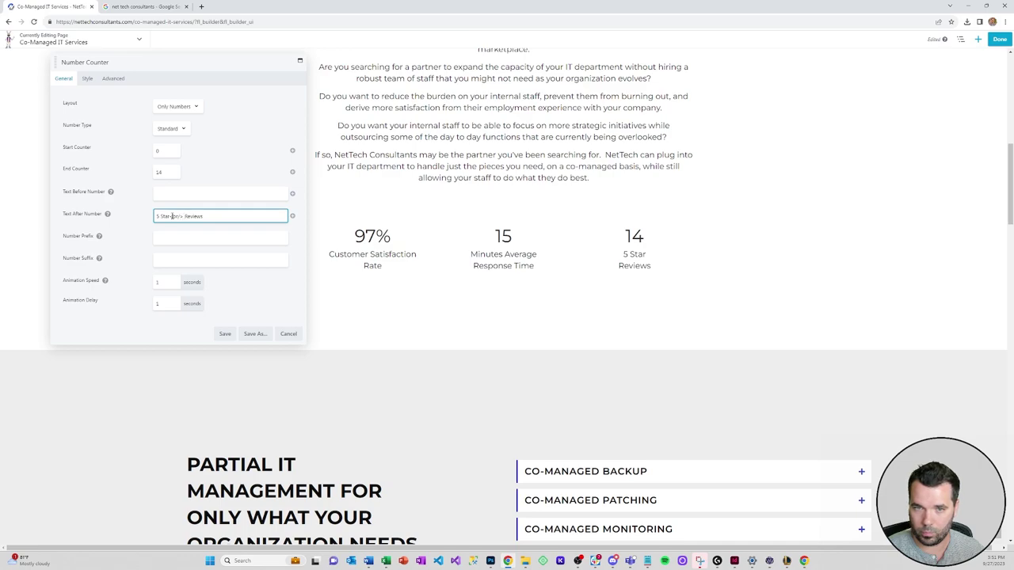
{"action": "left_click", "coordinate": [223, 333]}
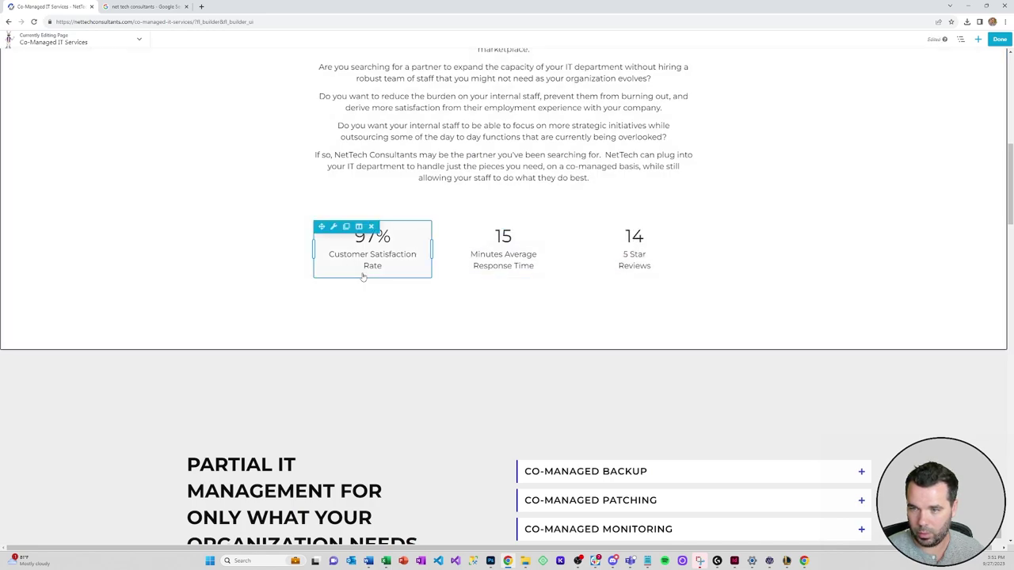
Move the 97% Customer Satisfaction Rate column between the response time and 5 Star Reviews columns.
{"action": "mouse_move", "coordinate": [326, 227]}
{"action": "mouse_move", "coordinate": [359, 226]}
{"action": "left_click_drag", "start_coordinate": [373, 250], "coordinate": [505, 238]}
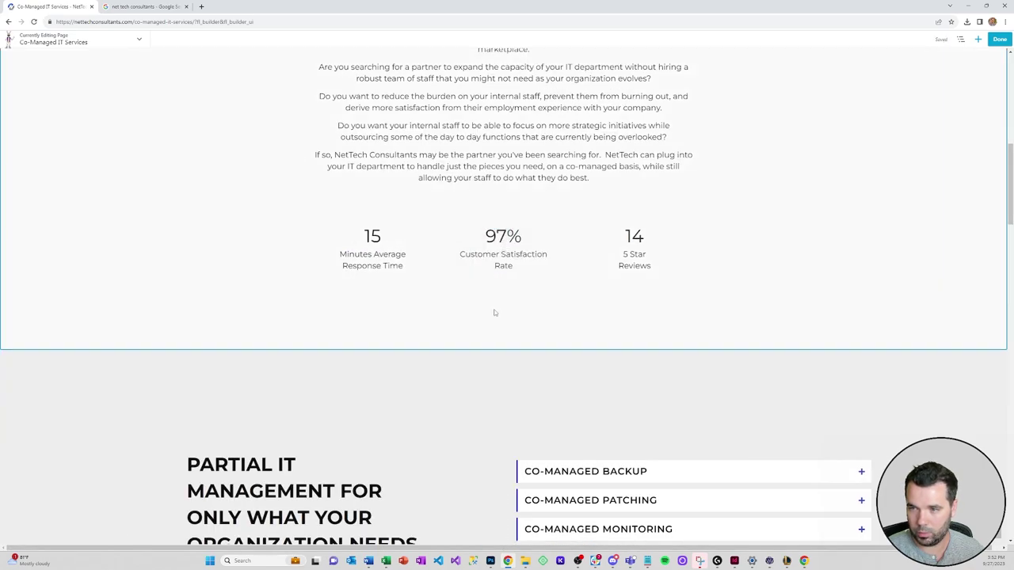
Open the 97% counter's settings and set its text color to the dark blue preset #2c42bf.
{"action": "left_click", "coordinate": [495, 252]}
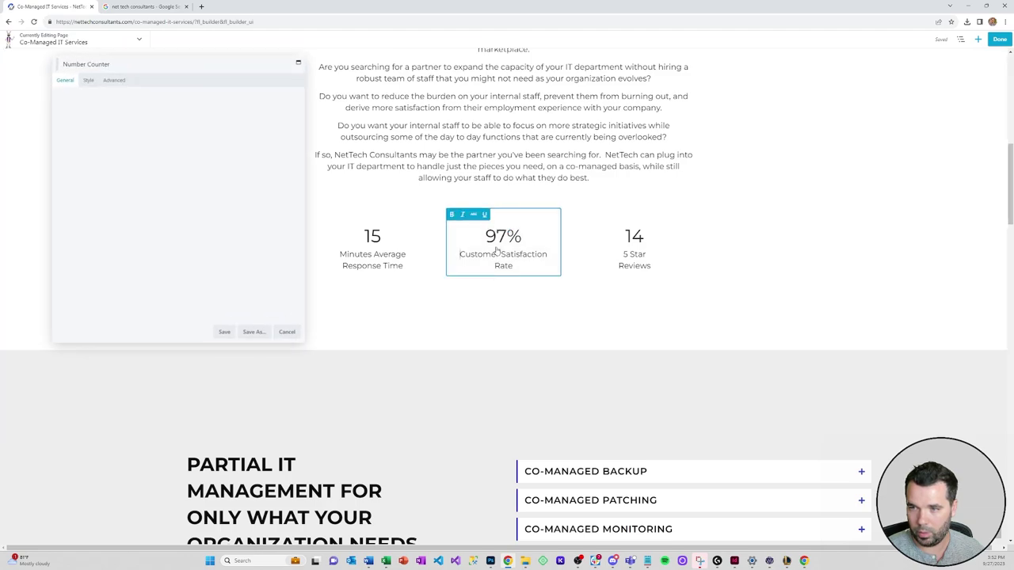
{"action": "left_click", "coordinate": [89, 80]}
{"action": "left_click", "coordinate": [171, 128]}
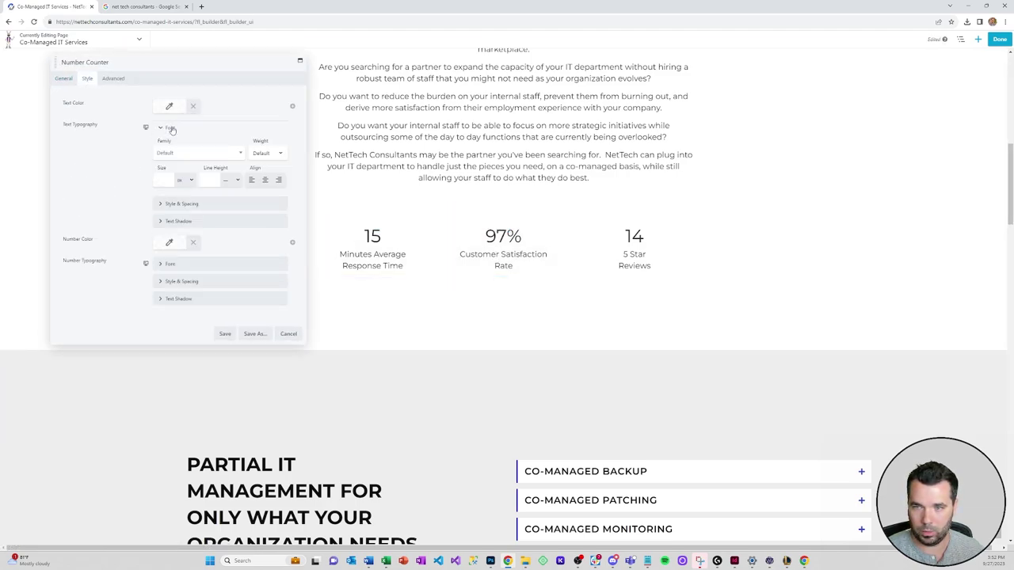
{"action": "left_click", "coordinate": [65, 79]}
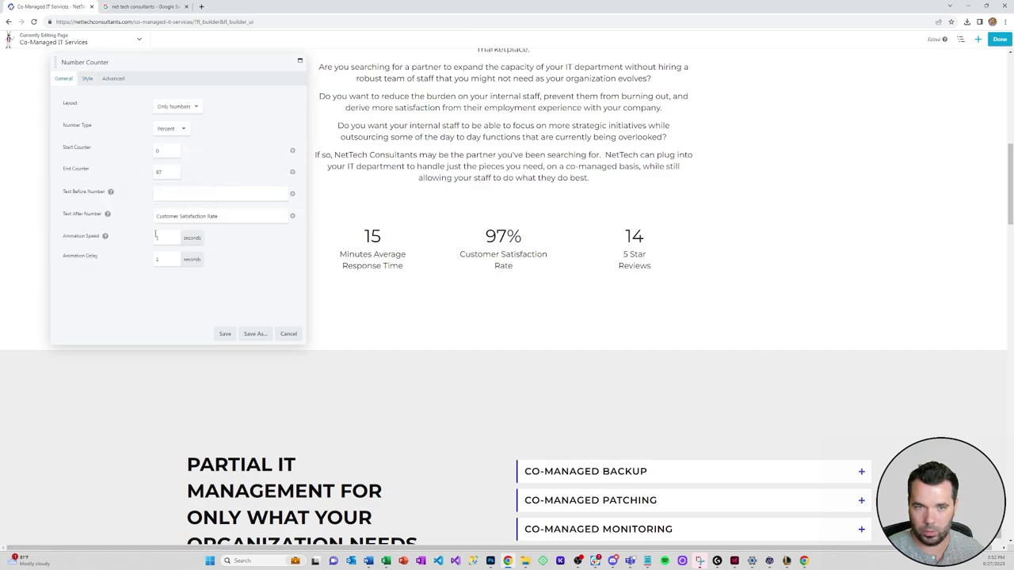
{"action": "left_click", "coordinate": [86, 78]}
{"action": "left_click", "coordinate": [170, 106]}
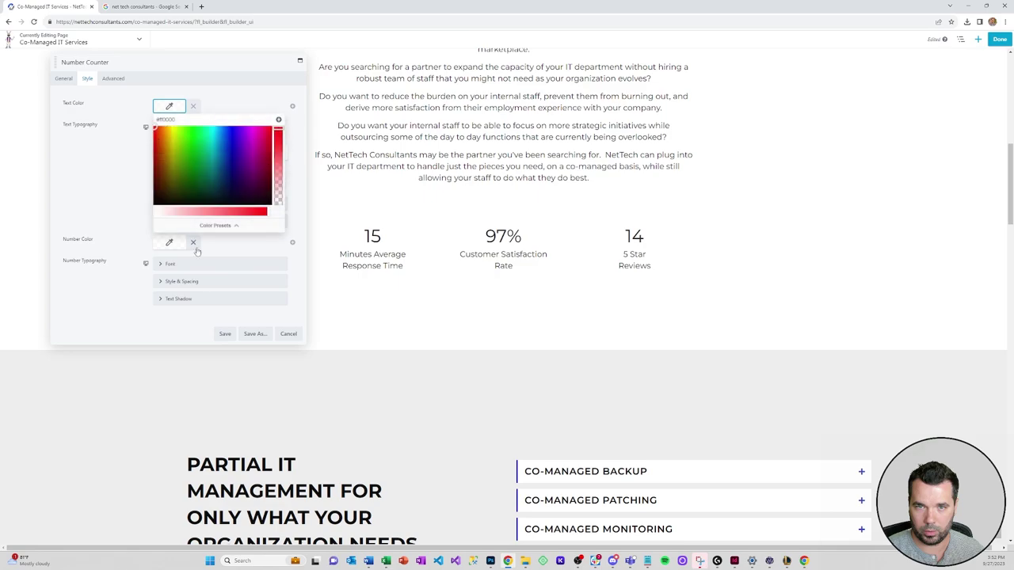
{"action": "left_click", "coordinate": [215, 225]}
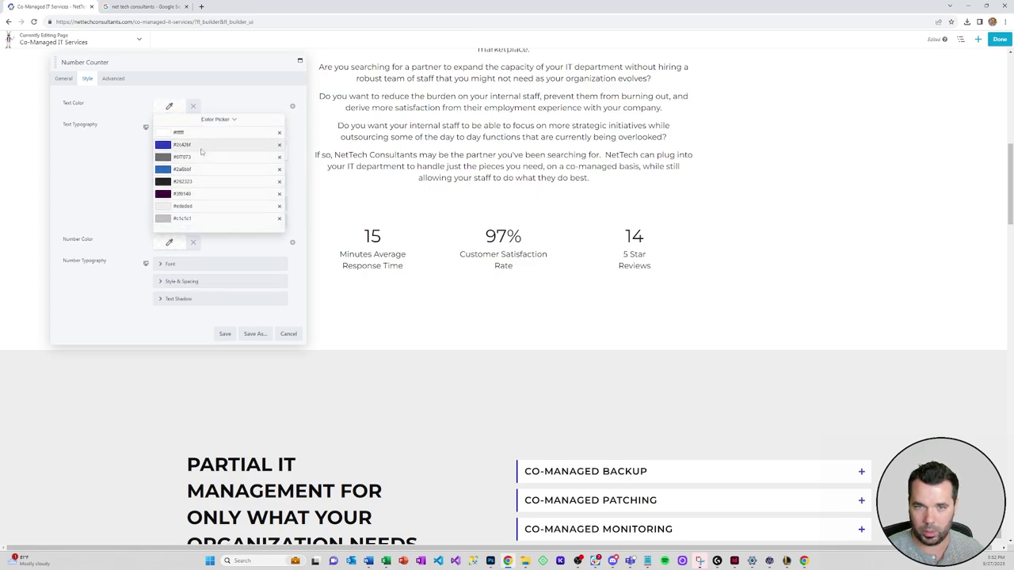
{"action": "left_click", "coordinate": [202, 152]}
{"action": "left_click", "coordinate": [238, 105]}
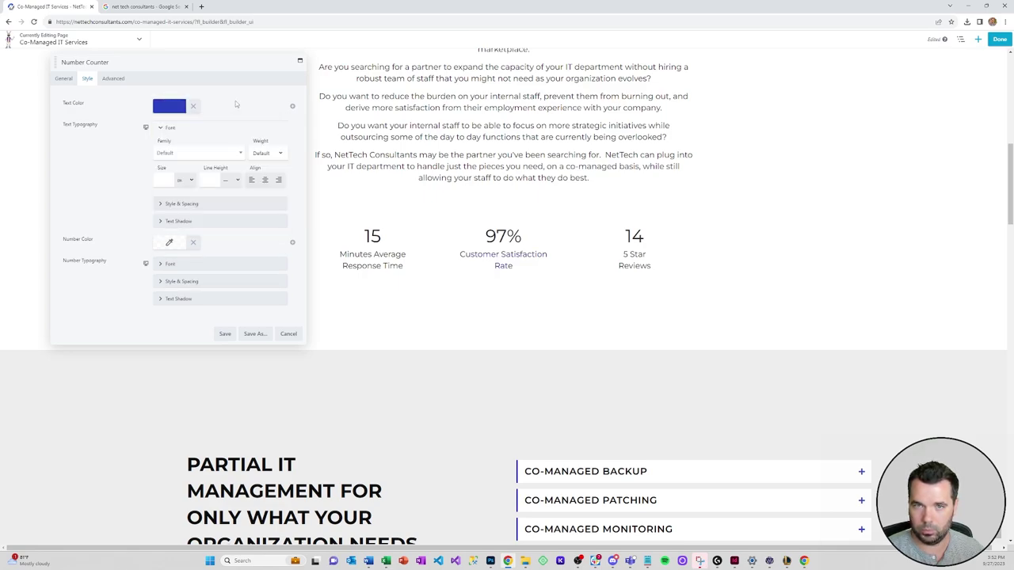
Set the 97% counter's number color to the dark blue preset #2c42bf.
{"action": "left_click", "coordinate": [161, 246]}
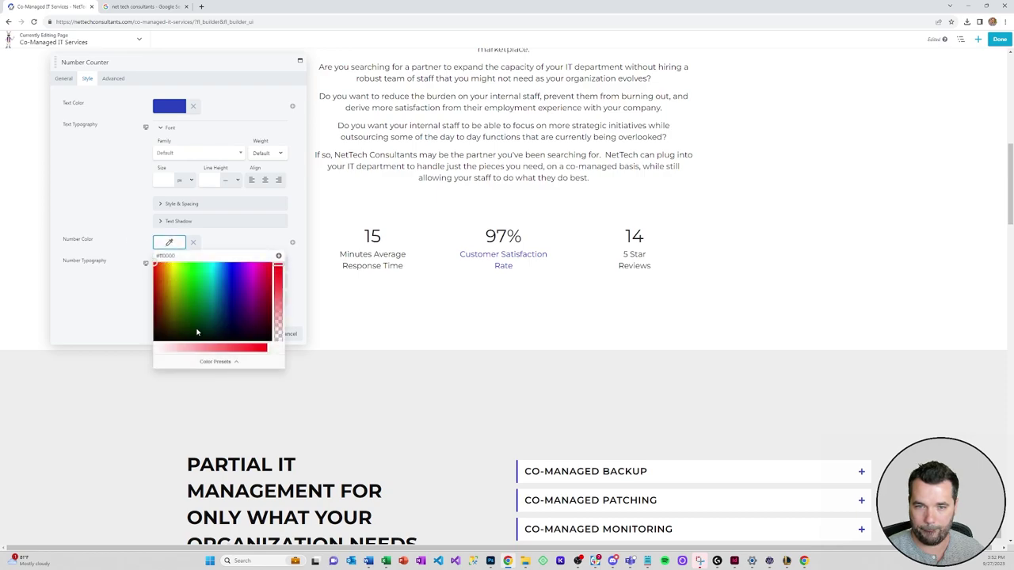
{"action": "left_click", "coordinate": [208, 362]}
{"action": "left_click", "coordinate": [186, 281]}
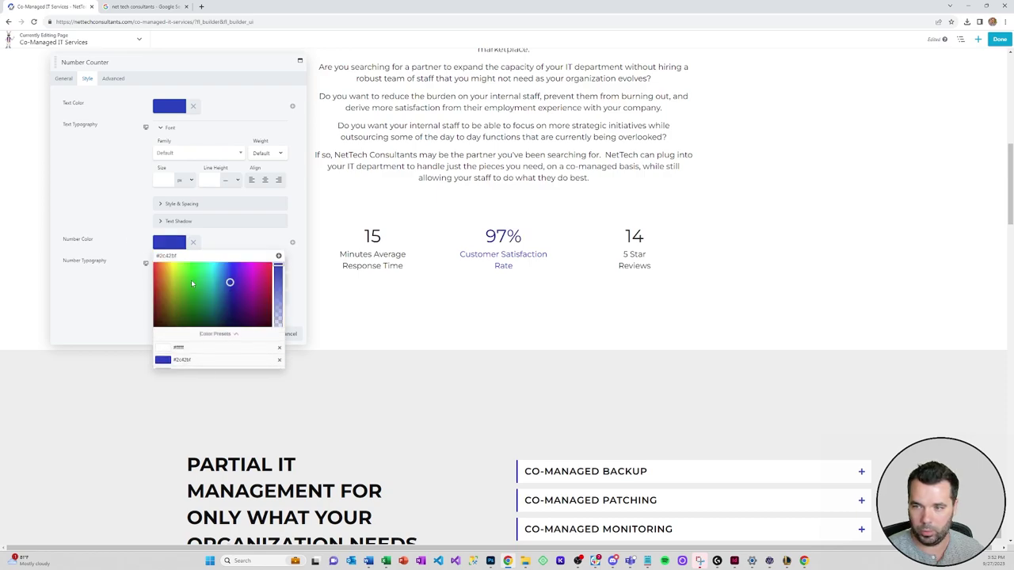
{"action": "left_click", "coordinate": [113, 165]}
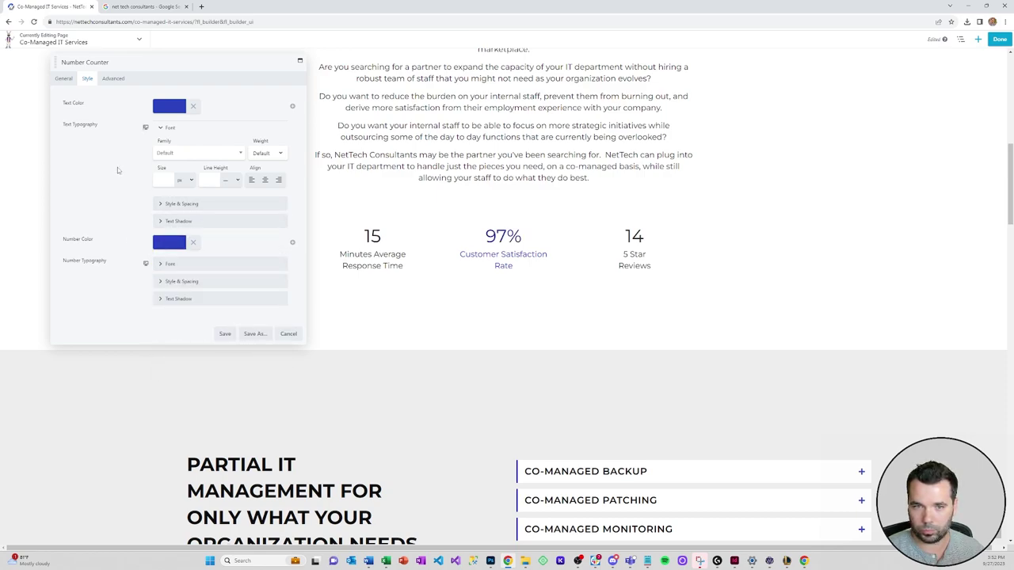
Set the text typography size of the 97% counter to 32 px.
{"action": "left_click", "coordinate": [166, 179]}
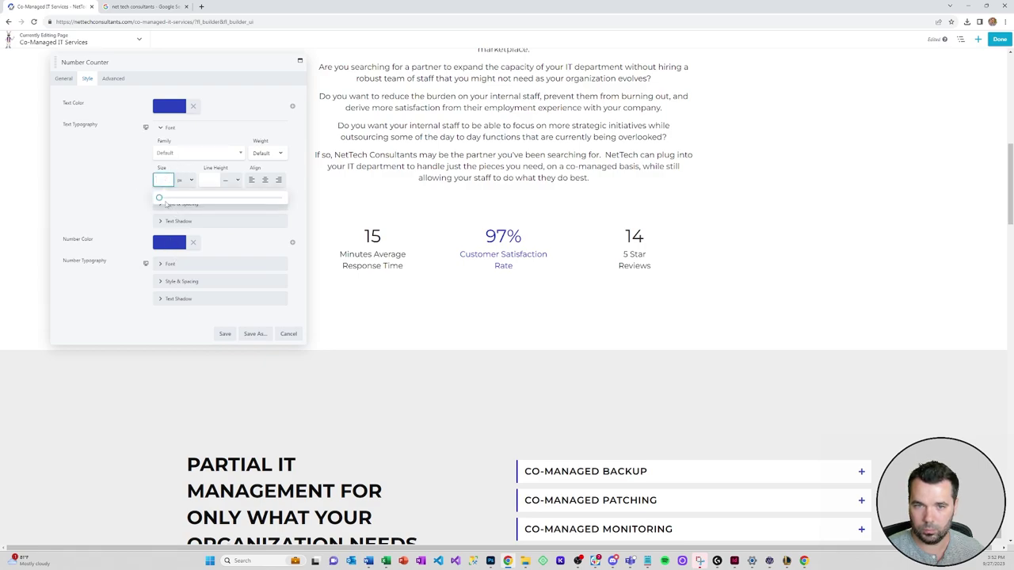
{"action": "left_click_drag", "start_coordinate": [159, 202], "coordinate": [123, 184]}
{"action": "type", "text": "24"}
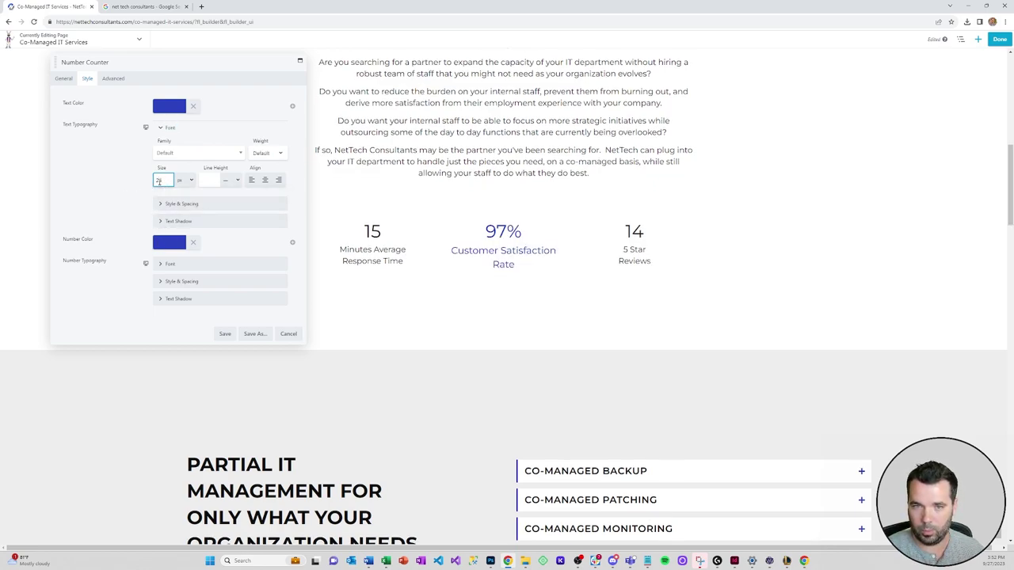
{"action": "type", "text": "32"}
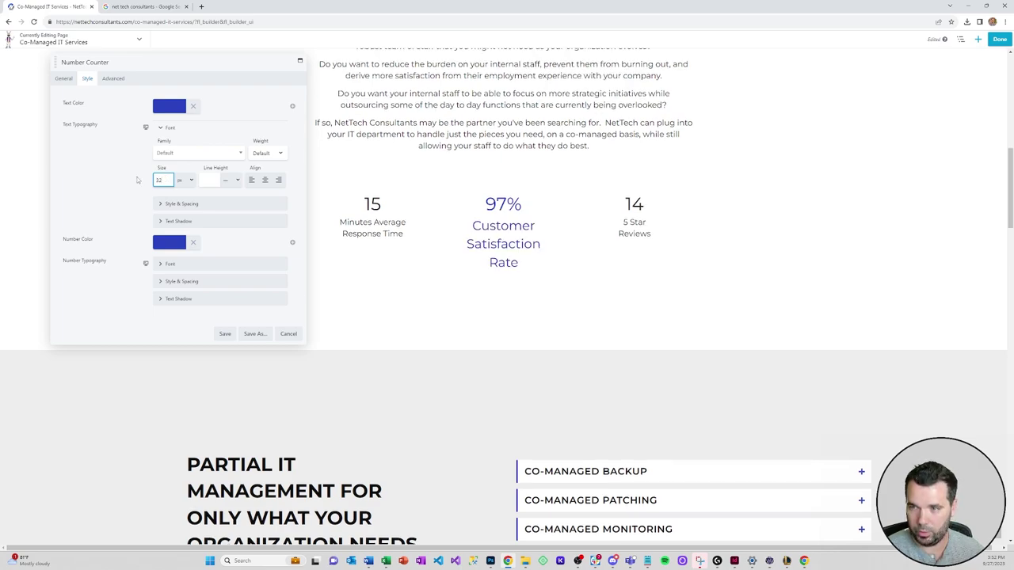
Set the 97% counter's number typography to size 48 px with Bold weight.
{"action": "left_click", "coordinate": [172, 264]}
{"action": "left_click_drag", "start_coordinate": [190, 278], "coordinate": [137, 264]}
{"action": "type", "text": "48"}
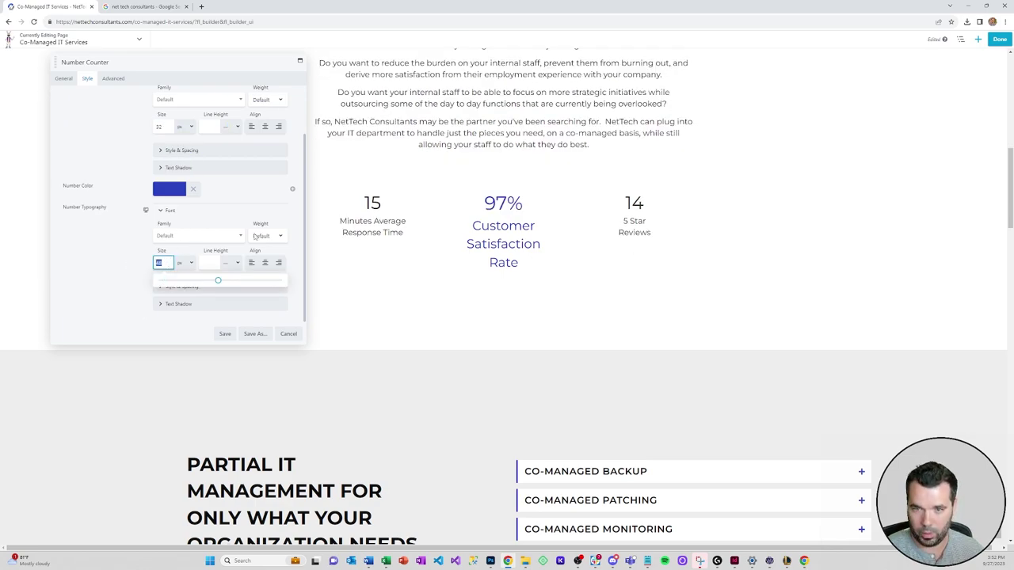
{"action": "left_click", "coordinate": [254, 236]}
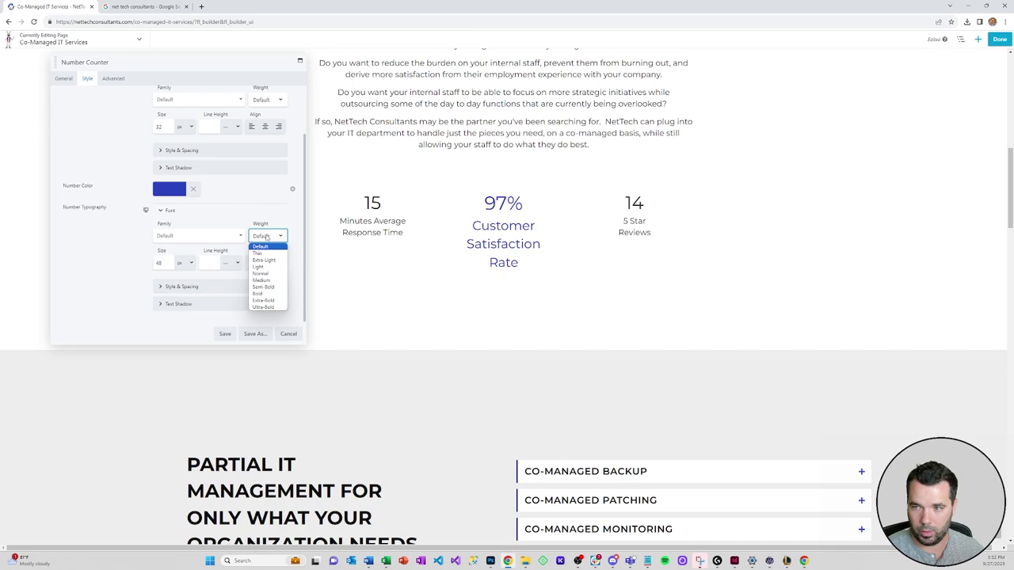
{"action": "left_click", "coordinate": [268, 294]}
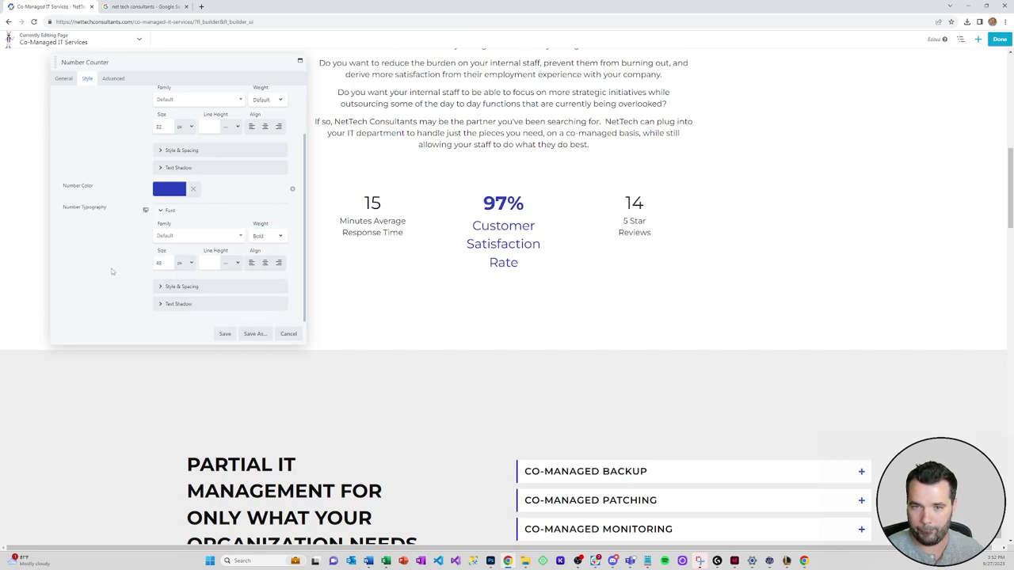
In the middle counter's column settings, enable Equalize Heights with Center vertical alignment and save.
{"action": "left_click", "coordinate": [506, 206]}
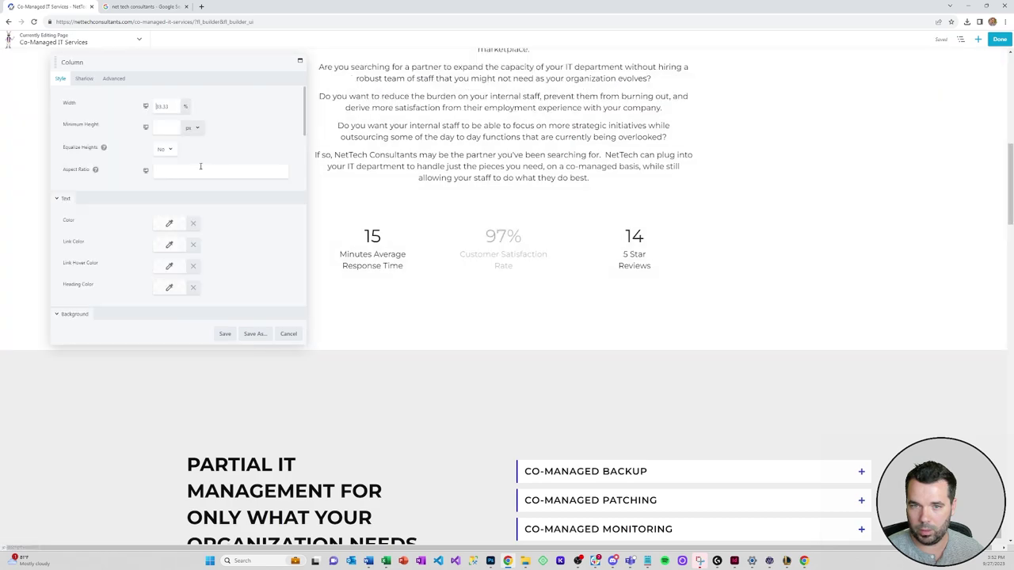
{"action": "left_click", "coordinate": [164, 148]}
{"action": "left_click", "coordinate": [167, 167]}
{"action": "left_click", "coordinate": [168, 194]}
{"action": "left_click", "coordinate": [174, 214]}
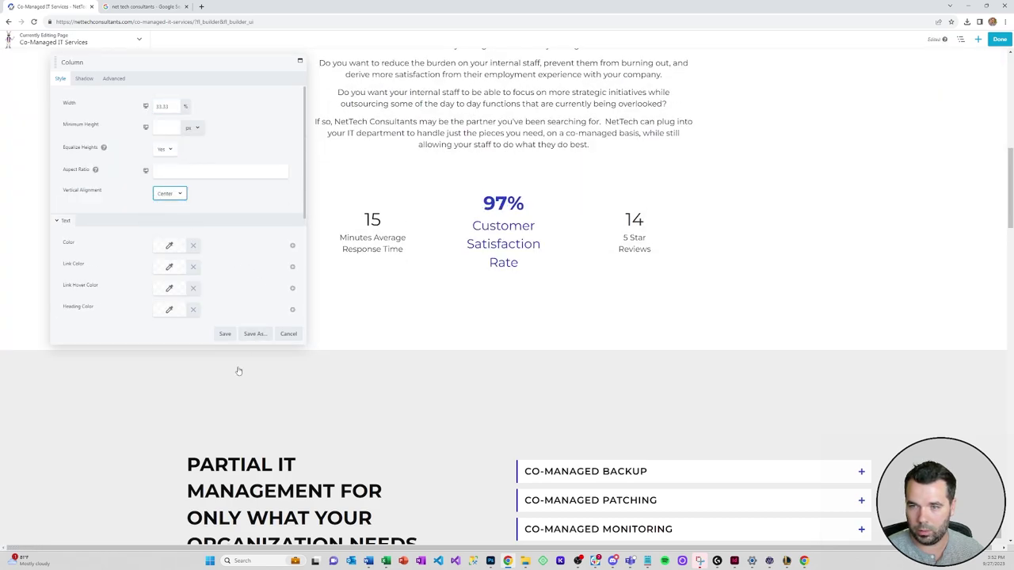
{"action": "left_click", "coordinate": [225, 333]}
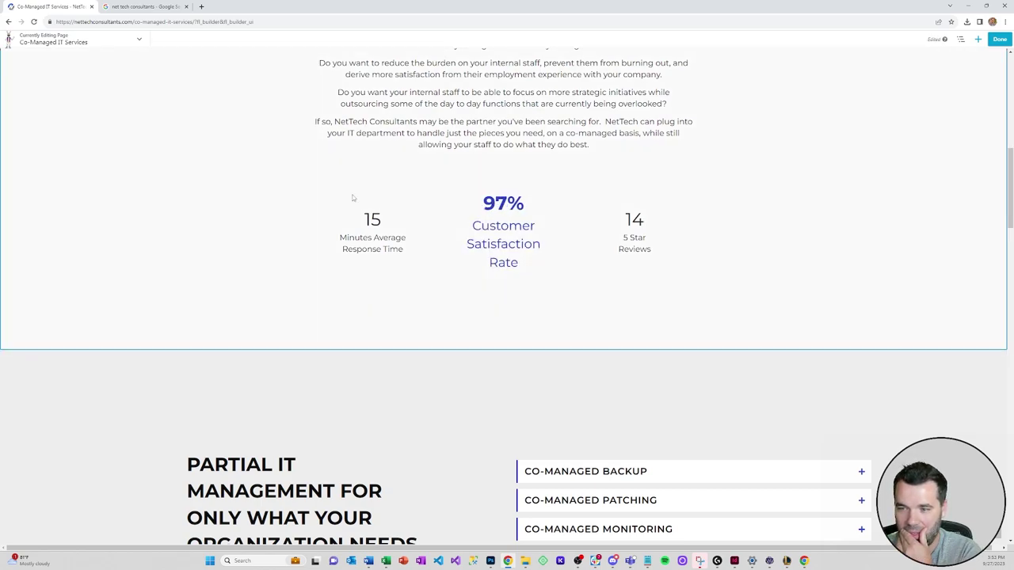
Open the settings of the row containing the counters and size its triangle bottom shape to 150 by 75 px.
{"action": "scroll", "coordinate": [261, 316], "scroll_direction": "up", "scroll_amount": 3}
{"action": "scroll", "coordinate": [97, 168], "scroll_direction": "down", "scroll_amount": 3}
{"action": "scroll", "coordinate": [114, 212], "scroll_direction": "up", "scroll_amount": 4}
{"action": "left_click", "coordinate": [32, 136]}
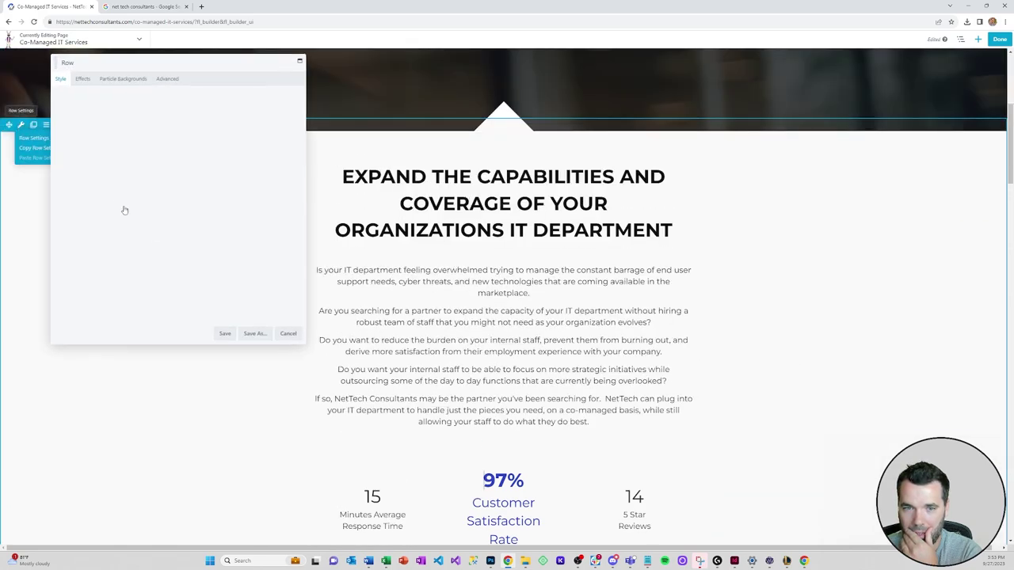
{"action": "scroll", "coordinate": [178, 244], "scroll_direction": "down", "scroll_amount": 6}
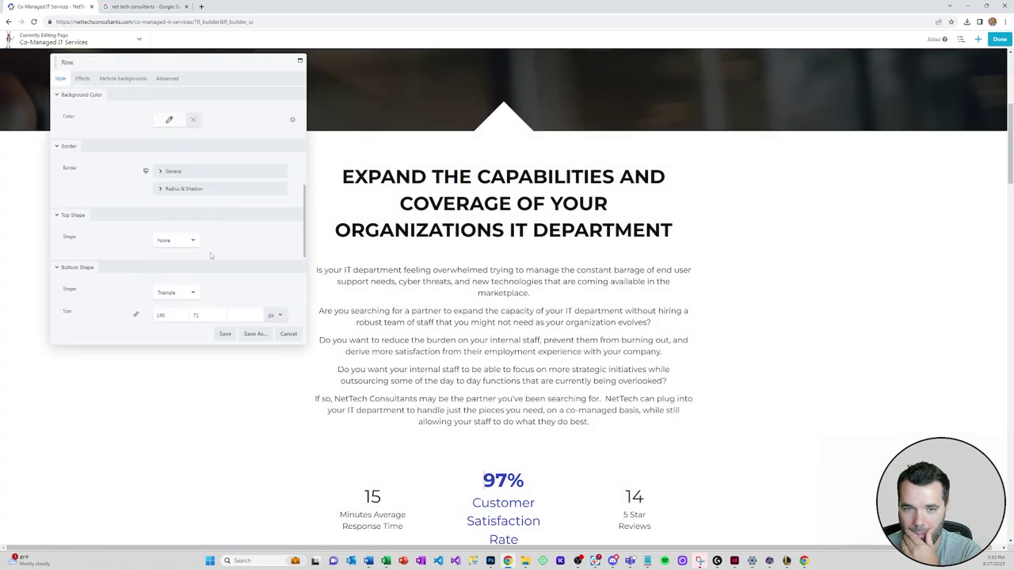
{"action": "scroll", "coordinate": [182, 253], "scroll_direction": "down", "scroll_amount": 1}
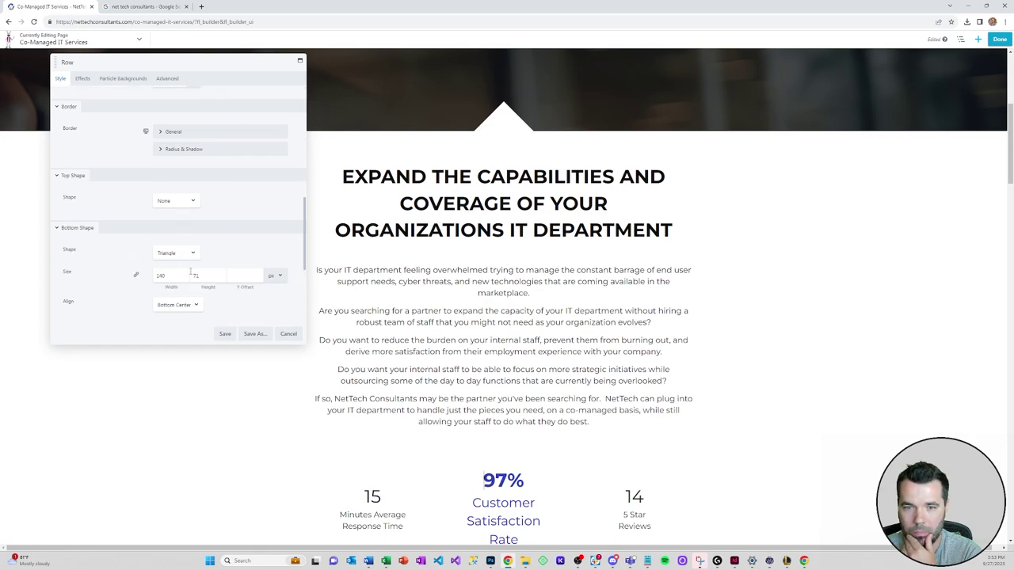
{"action": "left_click_drag", "start_coordinate": [182, 275], "coordinate": [133, 277]}
{"action": "type", "text": "150"}
{"action": "key", "text": "Tab"}
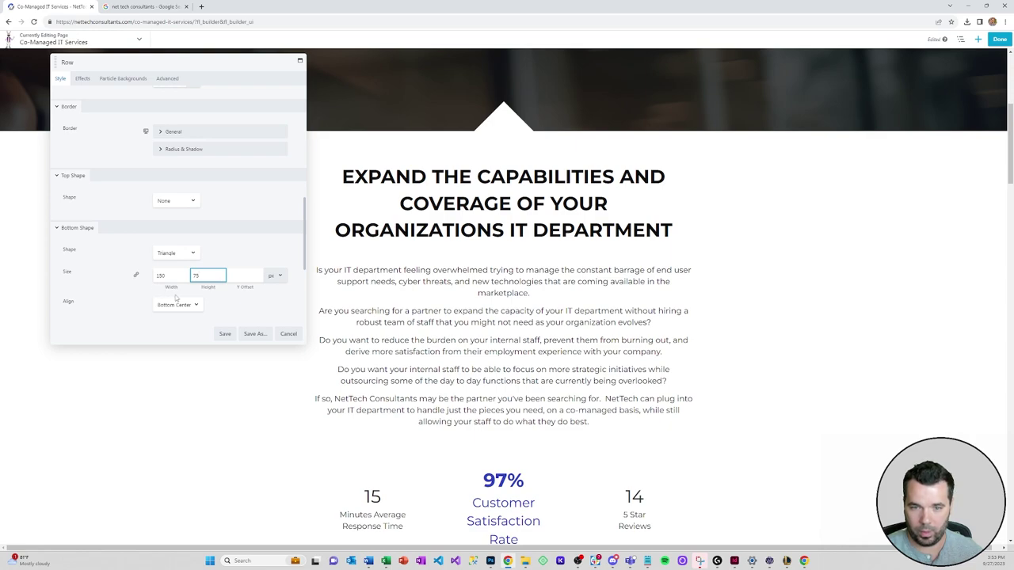
{"action": "type", "text": "75"}
{"action": "left_click", "coordinate": [176, 305]}
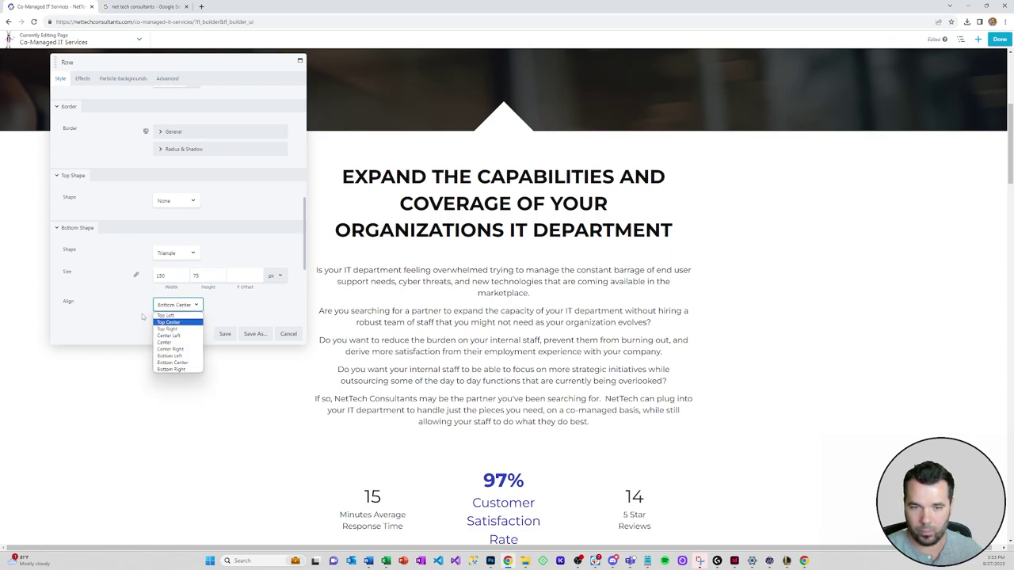
Set the fill color of the row's bottom triangle to the light gray preset #ededed.
{"action": "scroll", "coordinate": [131, 300], "scroll_direction": "down", "scroll_amount": 3}
{"action": "left_click", "coordinate": [159, 263]}
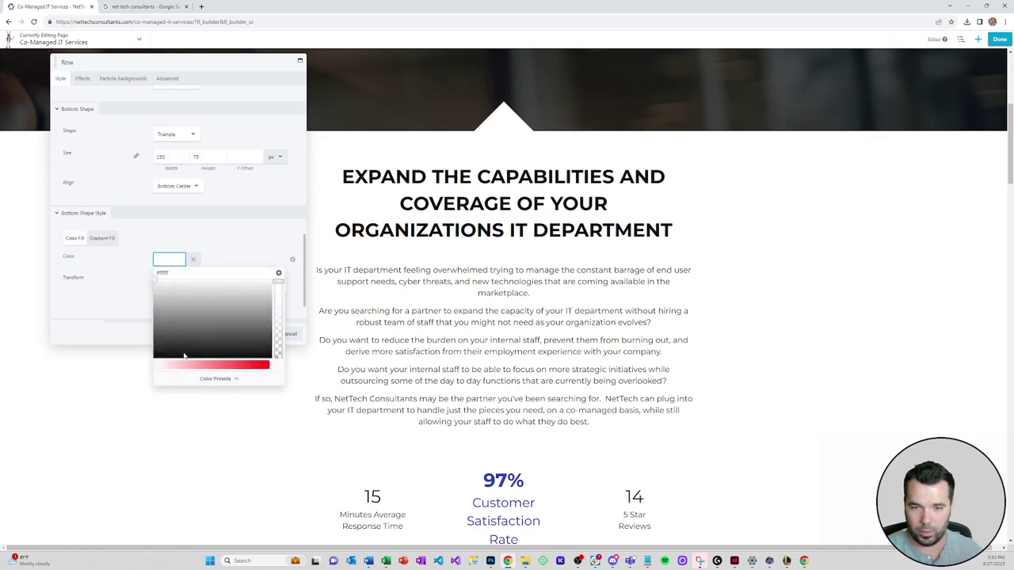
{"action": "left_click", "coordinate": [189, 376]}
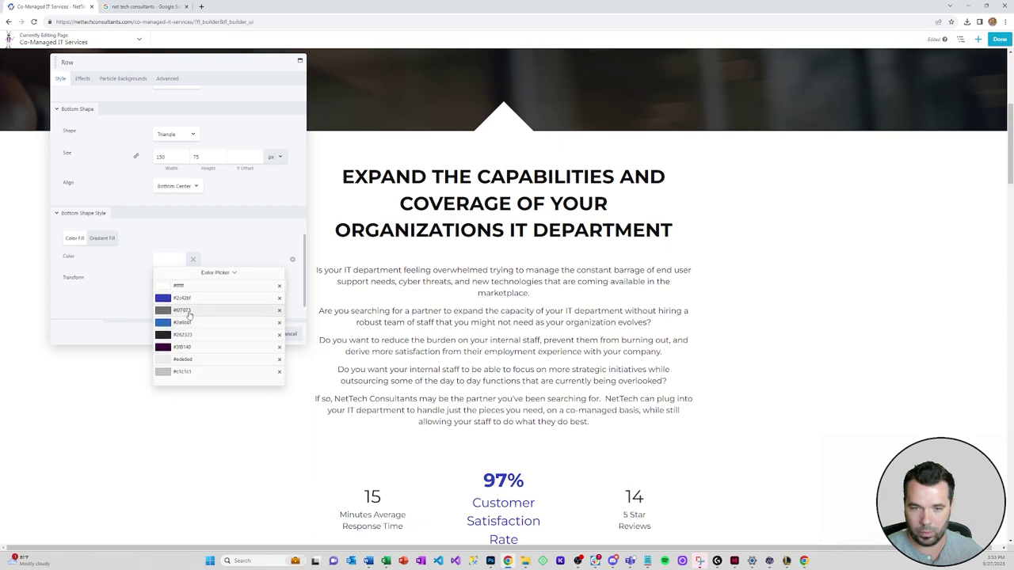
{"action": "left_click", "coordinate": [183, 371]}
{"action": "scroll", "coordinate": [134, 303], "scroll_direction": "down", "scroll_amount": 1}
{"action": "scroll", "coordinate": [446, 307], "scroll_direction": "down", "scroll_amount": 2}
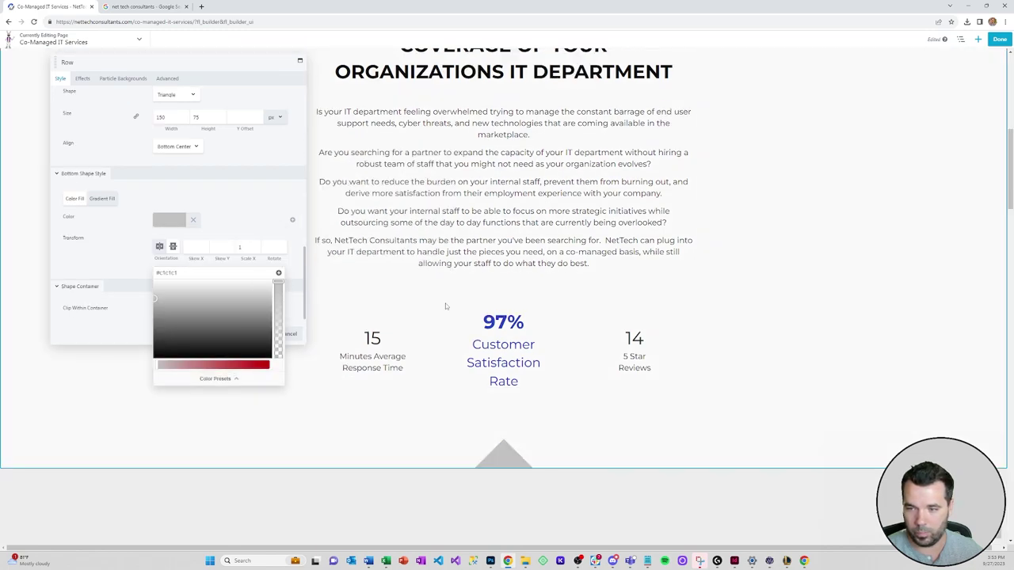
{"action": "left_click", "coordinate": [215, 379]}
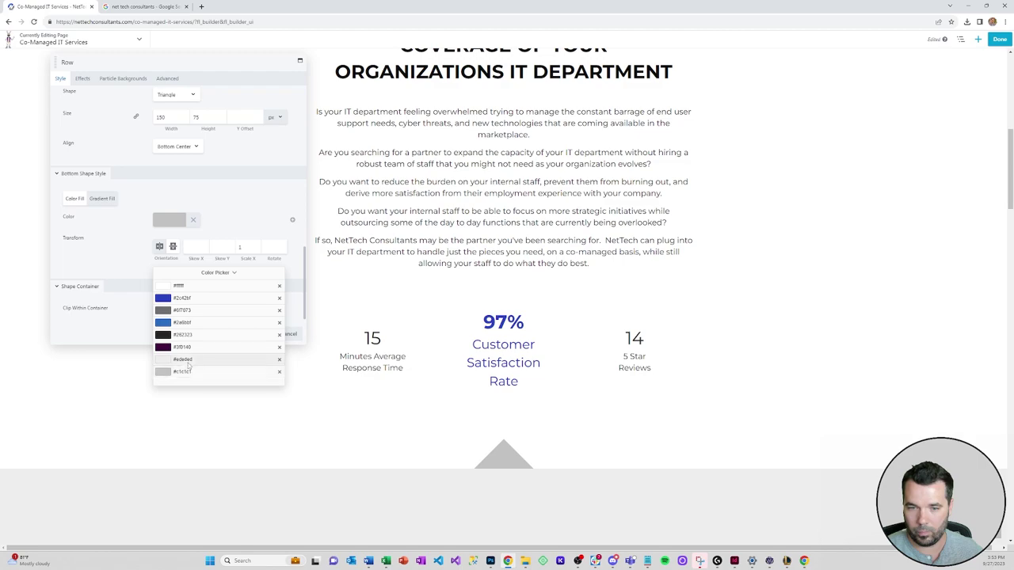
{"action": "left_click", "coordinate": [187, 362]}
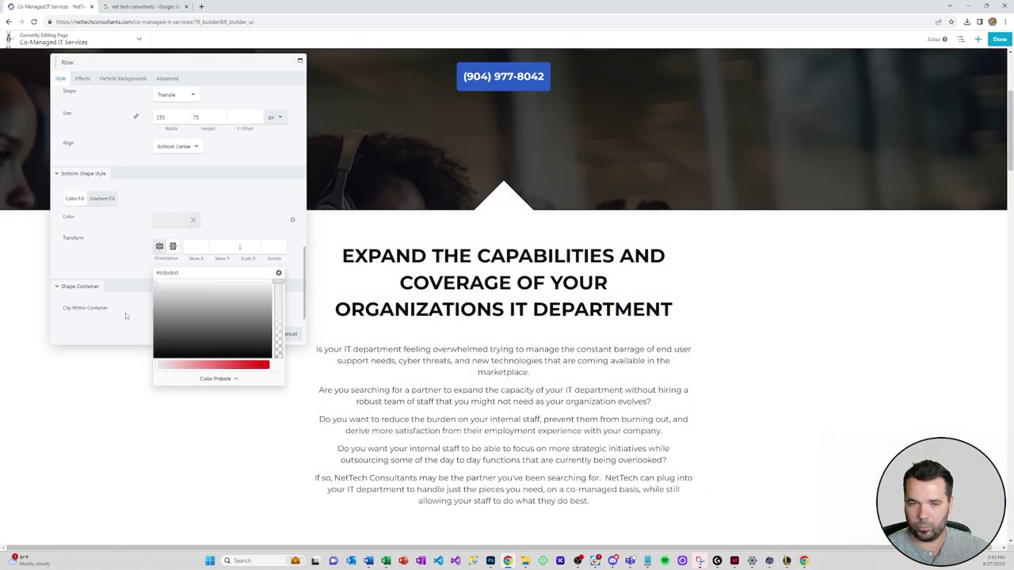
{"action": "left_click", "coordinate": [126, 315]}
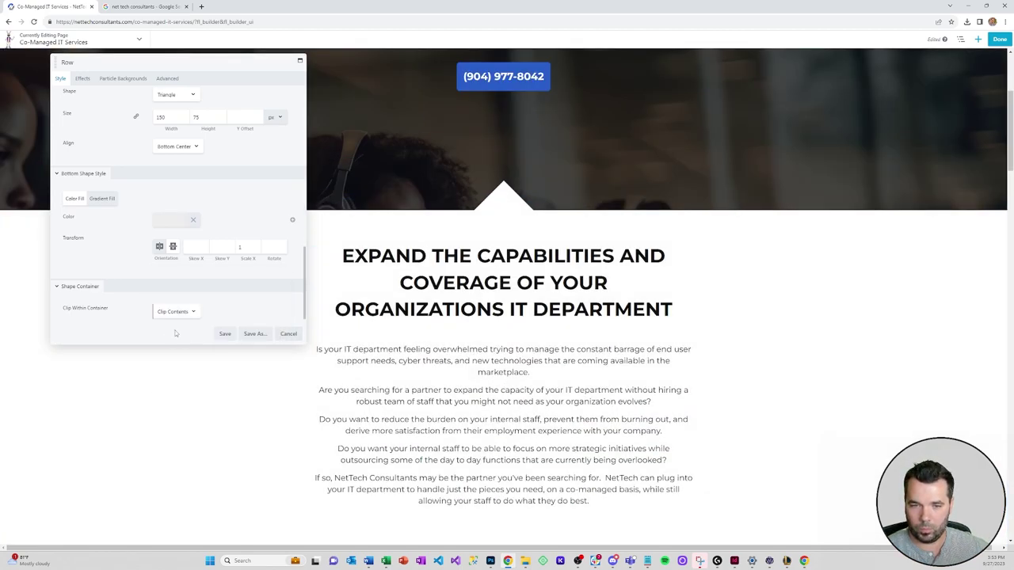
Save the counters row's settings and check its triangle divider against the gray accordion section below.
{"action": "left_click", "coordinate": [222, 336]}
{"action": "scroll", "coordinate": [224, 308], "scroll_direction": "down", "scroll_amount": 7}
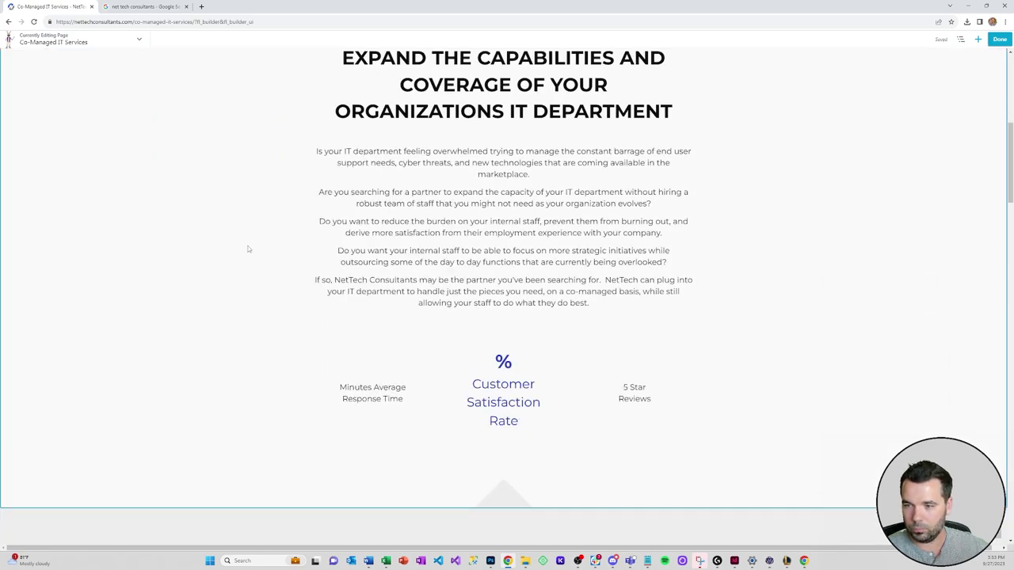
{"action": "scroll", "coordinate": [459, 300], "scroll_direction": "down", "scroll_amount": 4}
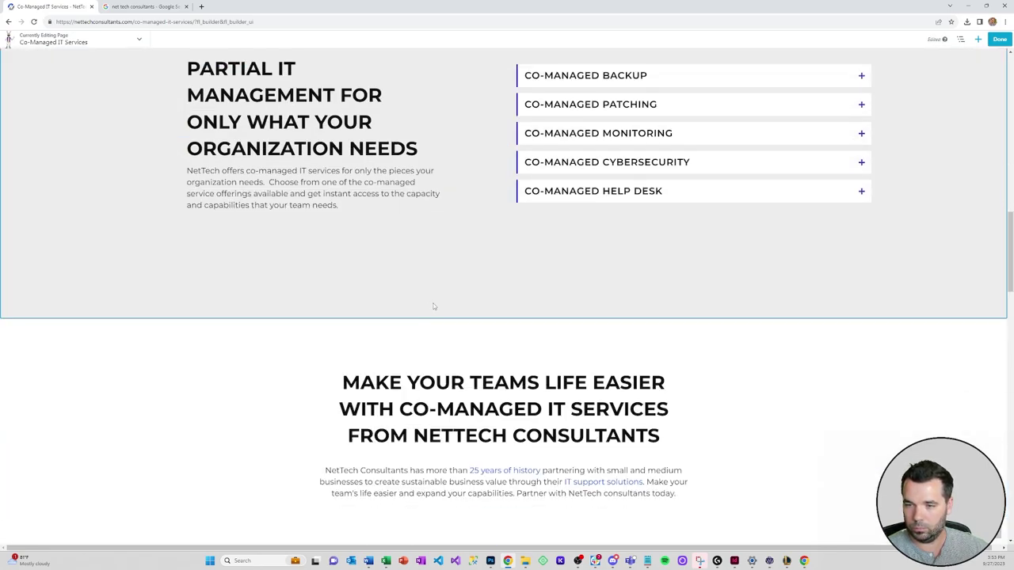
{"action": "scroll", "coordinate": [444, 302], "scroll_direction": "up", "scroll_amount": 3}
{"action": "scroll", "coordinate": [444, 301], "scroll_direction": "up", "scroll_amount": 2}
{"action": "scroll", "coordinate": [444, 300], "scroll_direction": "down", "scroll_amount": 4}
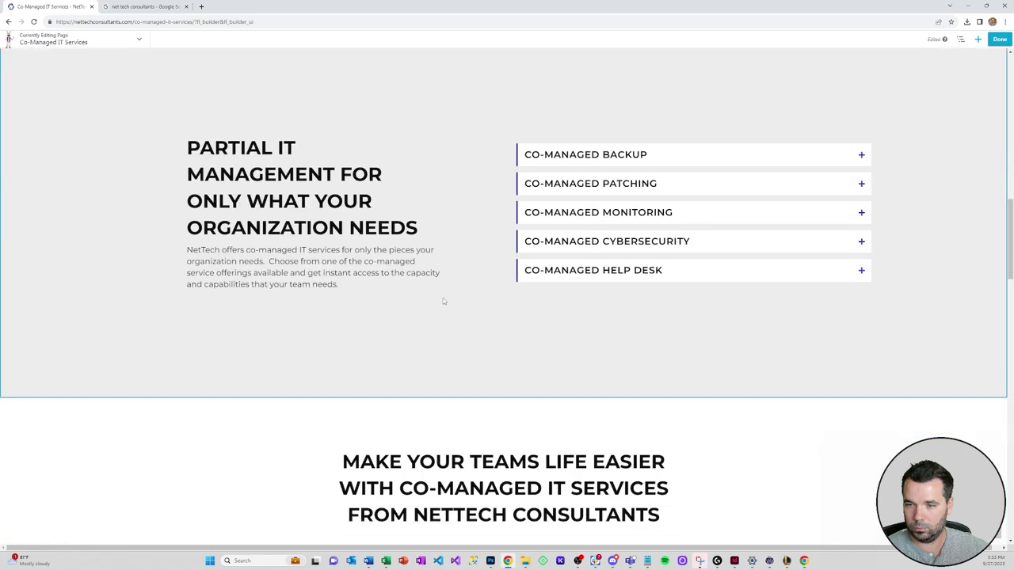
Set the fixed content width of the row with the four team photos to 1280 px and save.
{"action": "scroll", "coordinate": [443, 302], "scroll_direction": "down", "scroll_amount": 2}
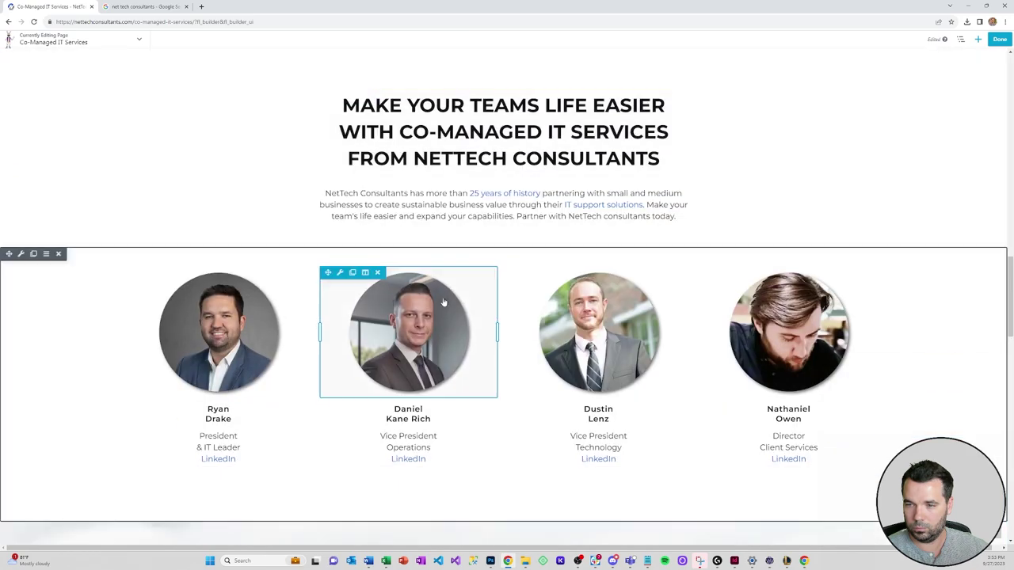
{"action": "left_click", "coordinate": [28, 267]}
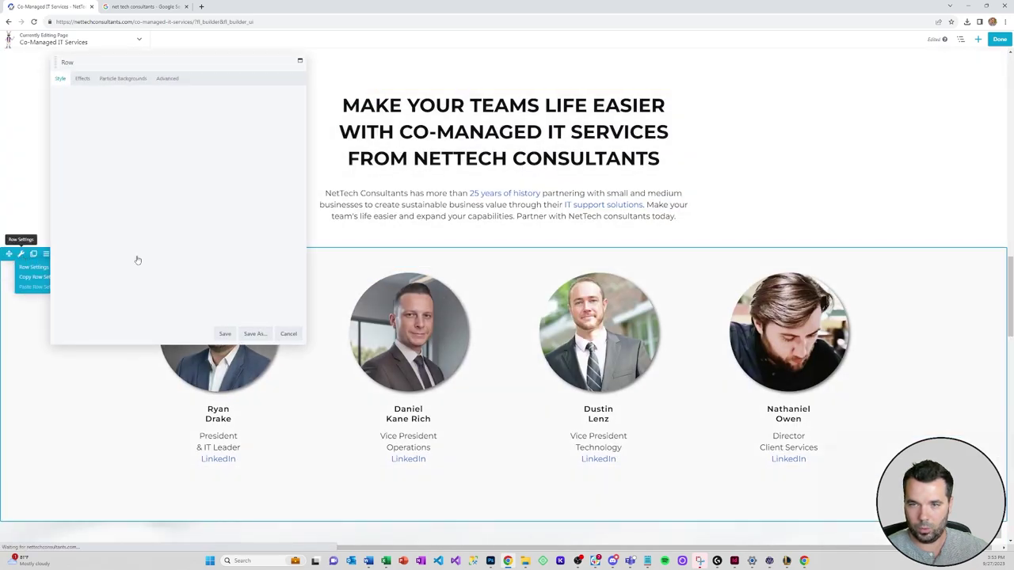
{"action": "left_click_drag", "start_coordinate": [165, 152], "coordinate": [120, 154]}
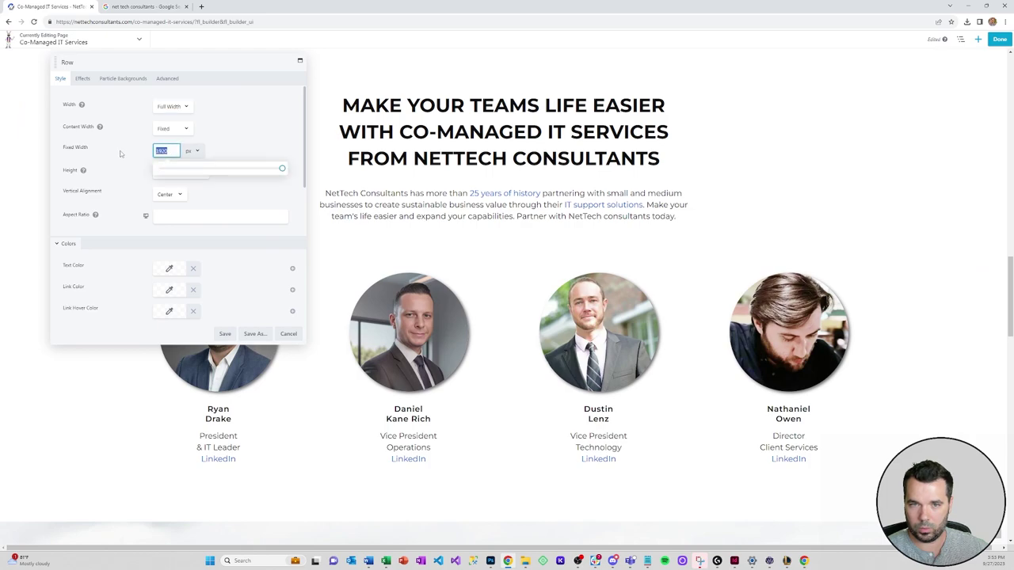
{"action": "type", "text": "1280"}
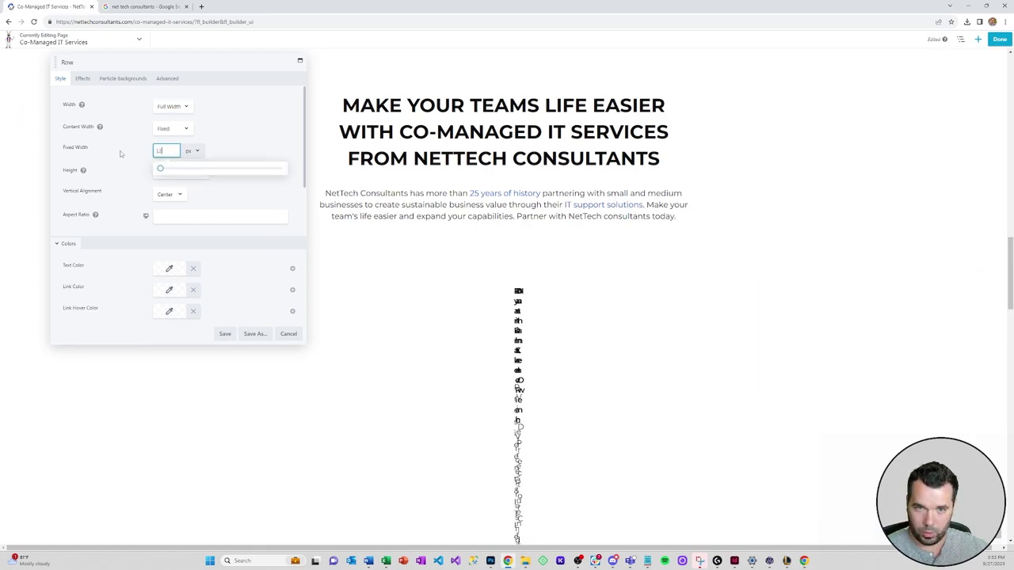
{"action": "left_click", "coordinate": [225, 333]}
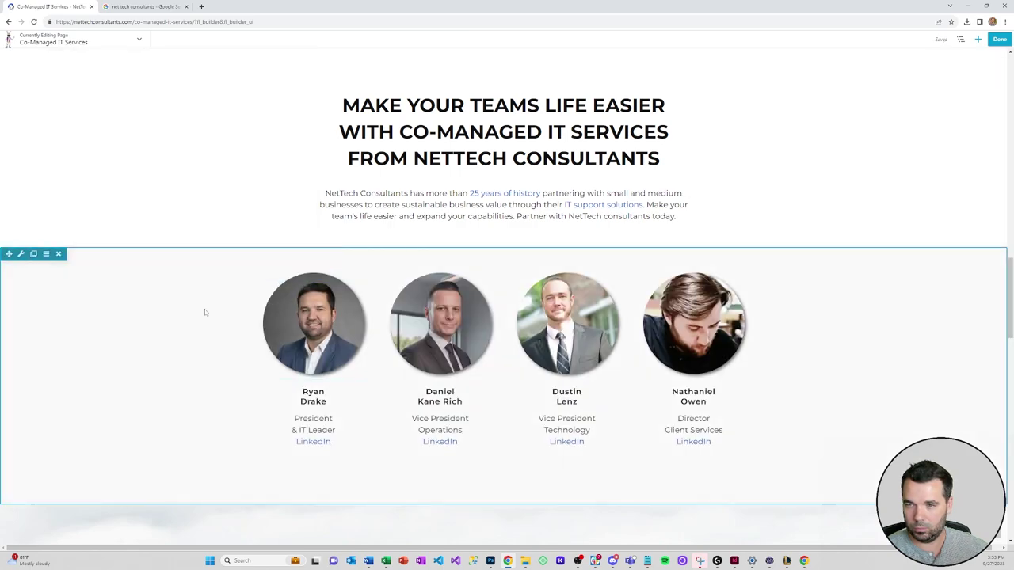
Review the page's sections from the counters and triangle divider through the team photos to the testimonials and contact form.
{"action": "scroll", "coordinate": [204, 312], "scroll_direction": "down", "scroll_amount": 2}
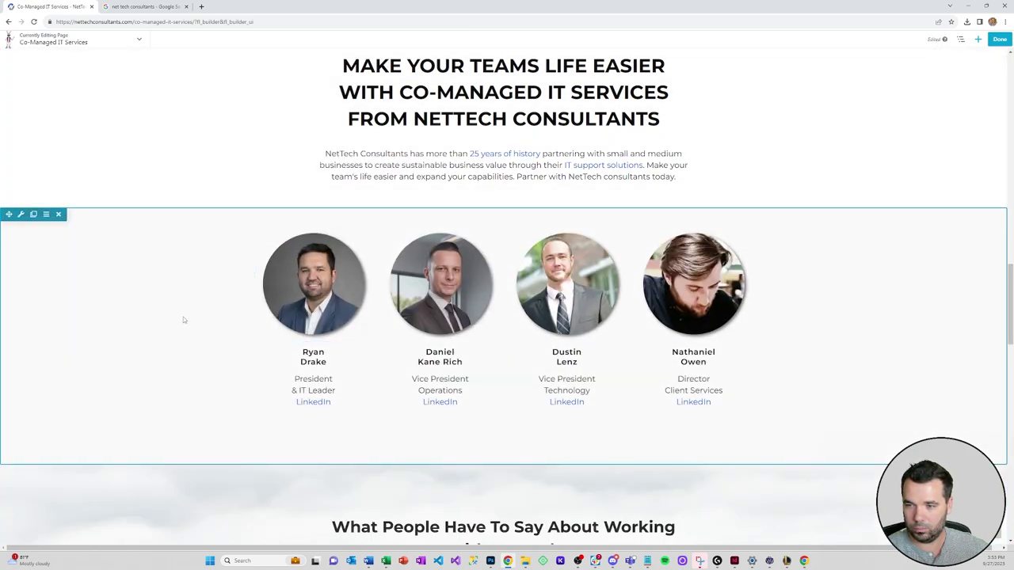
{"action": "scroll", "coordinate": [229, 297], "scroll_direction": "down", "scroll_amount": 7}
{"action": "scroll", "coordinate": [231, 298], "scroll_direction": "down", "scroll_amount": 3}
{"action": "scroll", "coordinate": [231, 296], "scroll_direction": "up", "scroll_amount": 15}
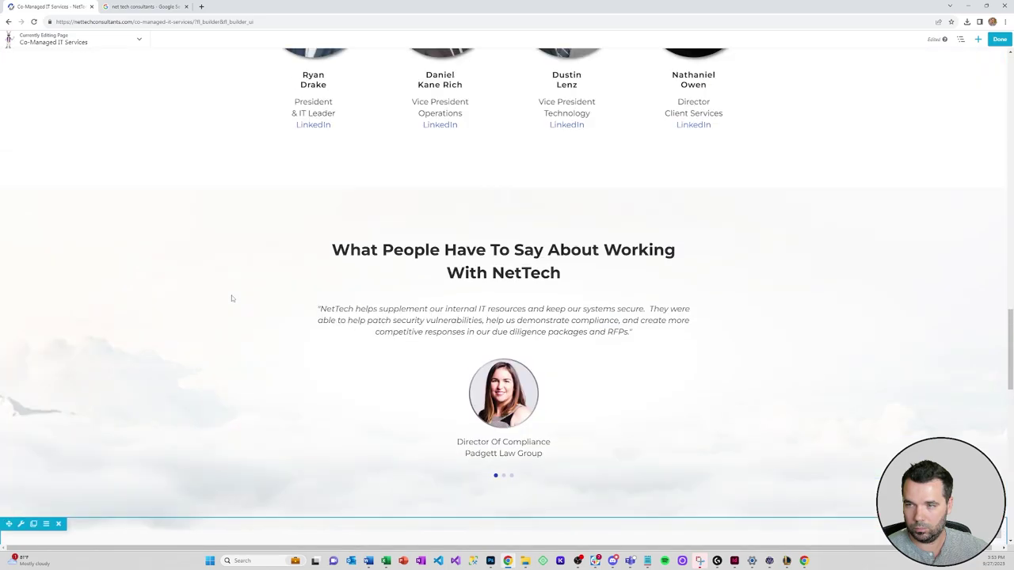
{"action": "scroll", "coordinate": [231, 297], "scroll_direction": "up", "scroll_amount": 6}
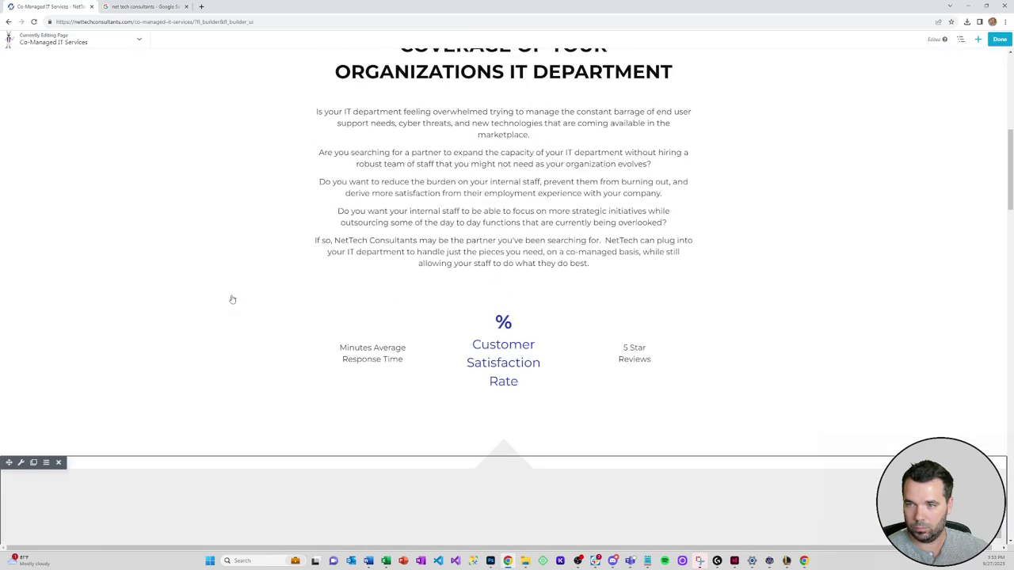
{"action": "scroll", "coordinate": [232, 299], "scroll_direction": "down", "scroll_amount": 3}
{"action": "scroll", "coordinate": [232, 299], "scroll_direction": "up", "scroll_amount": 3}
{"action": "scroll", "coordinate": [232, 298], "scroll_direction": "down", "scroll_amount": 3}
{"action": "scroll", "coordinate": [232, 299], "scroll_direction": "up", "scroll_amount": 3}
{"action": "scroll", "coordinate": [232, 298], "scroll_direction": "down", "scroll_amount": 5}
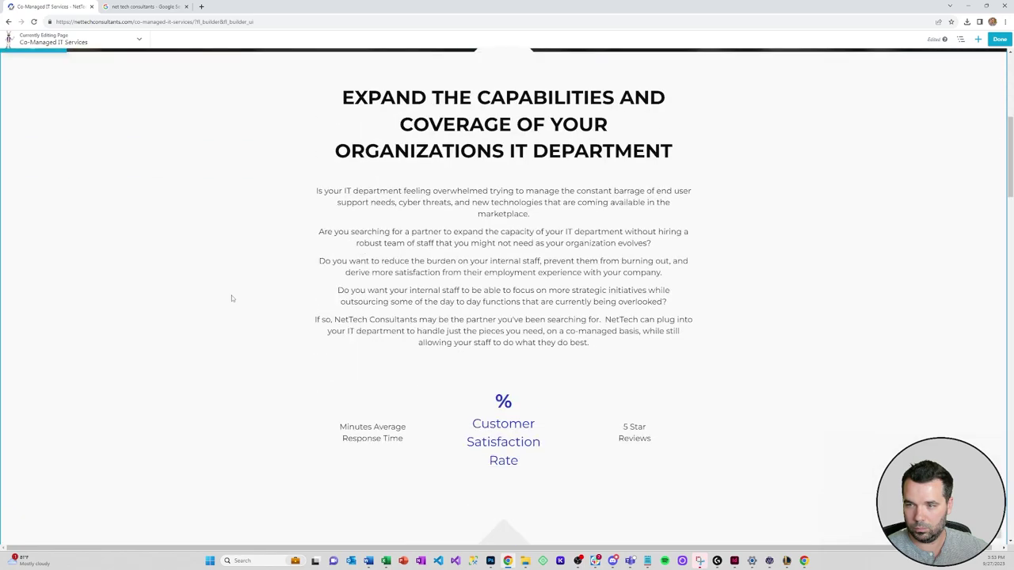
{"action": "scroll", "coordinate": [317, 203], "scroll_direction": "up", "scroll_amount": 3}
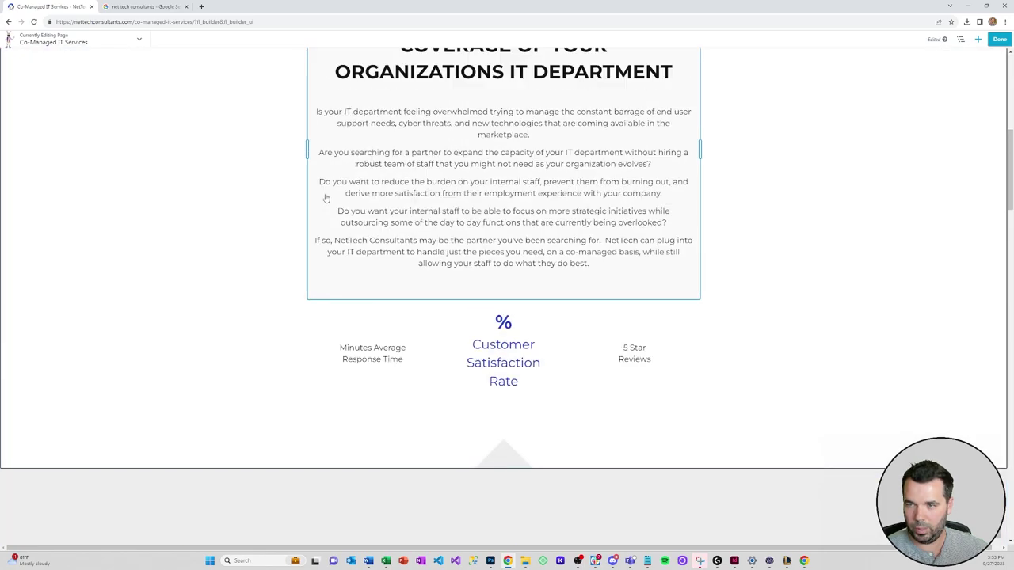
{"action": "scroll", "coordinate": [324, 244], "scroll_direction": "down", "scroll_amount": 6}
{"action": "scroll", "coordinate": [475, 280], "scroll_direction": "down", "scroll_amount": 6}
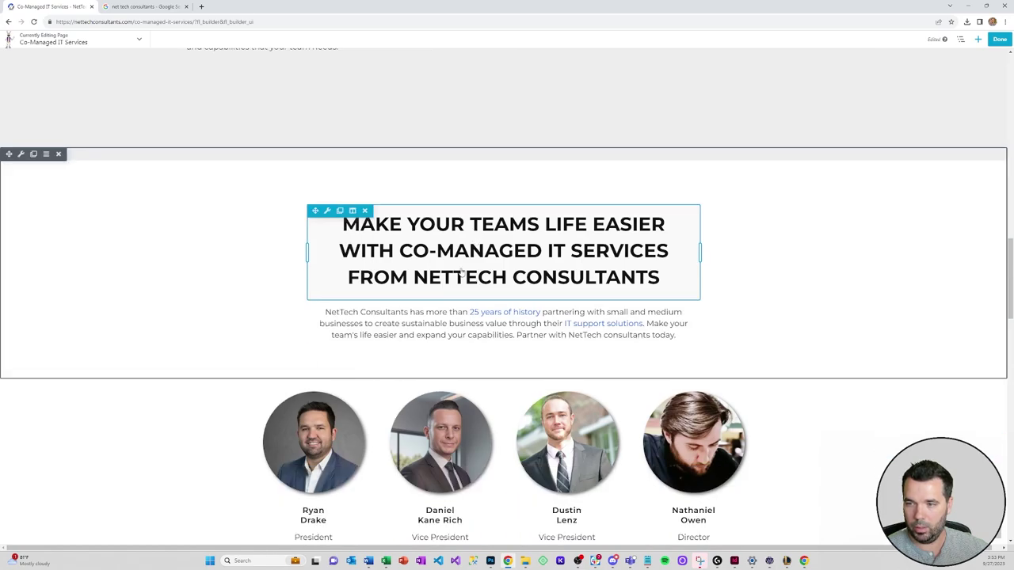
{"action": "scroll", "coordinate": [438, 289], "scroll_direction": "down", "scroll_amount": 8}
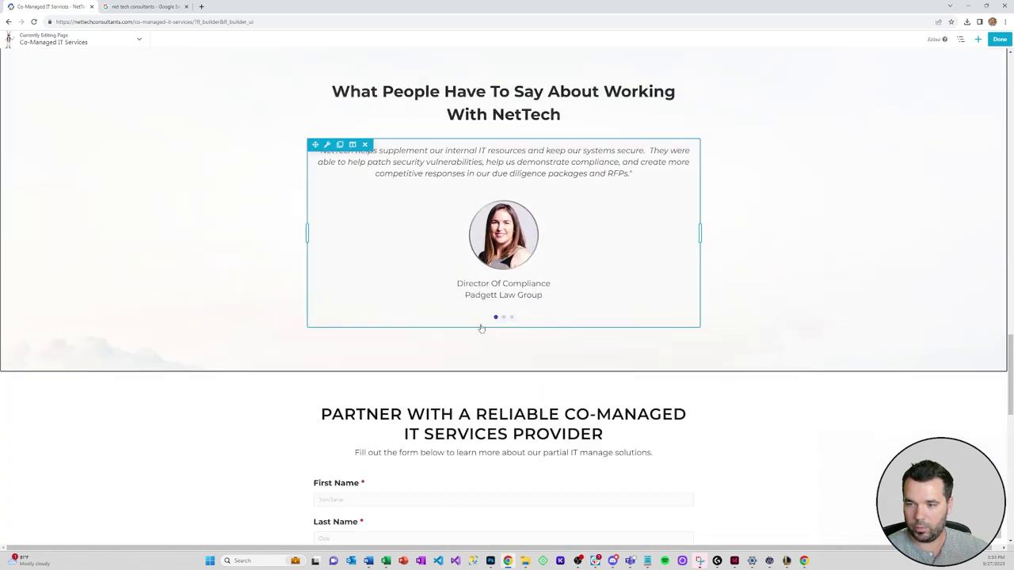
{"action": "scroll", "coordinate": [468, 340], "scroll_direction": "up", "scroll_amount": 3}
{"action": "scroll", "coordinate": [468, 339], "scroll_direction": "up", "scroll_amount": 12}
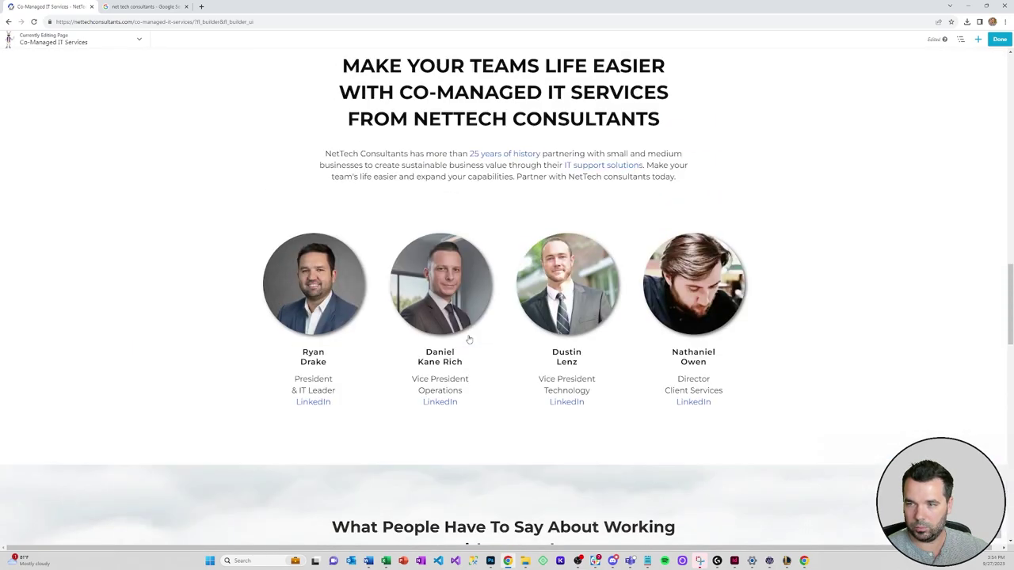
Finish editing the Co-Managed IT Services page and publish the changes.
{"action": "scroll", "coordinate": [468, 338], "scroll_direction": "down", "scroll_amount": 2}
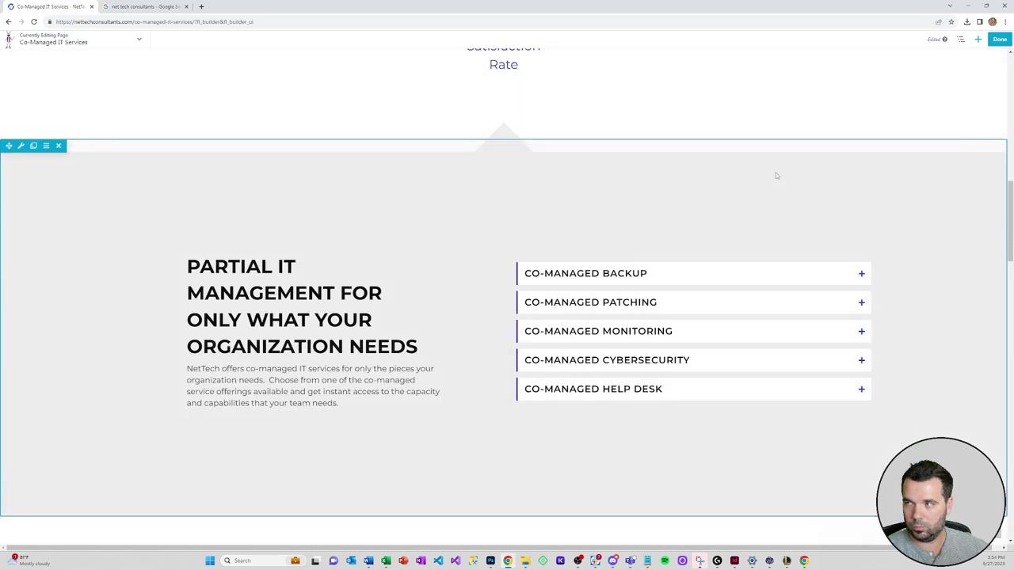
{"action": "left_click", "coordinate": [1000, 39]}
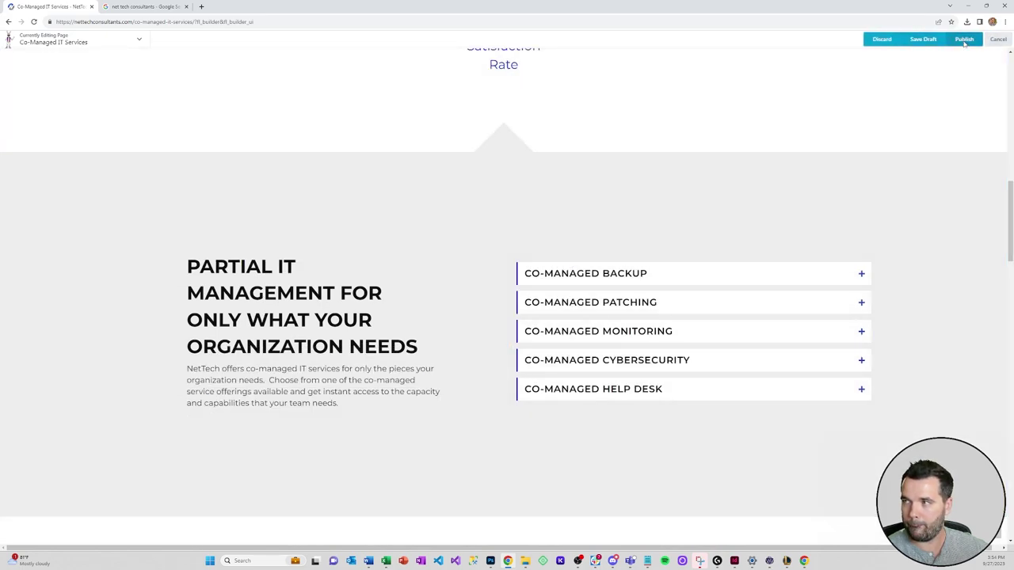
{"action": "left_click", "coordinate": [964, 38]}
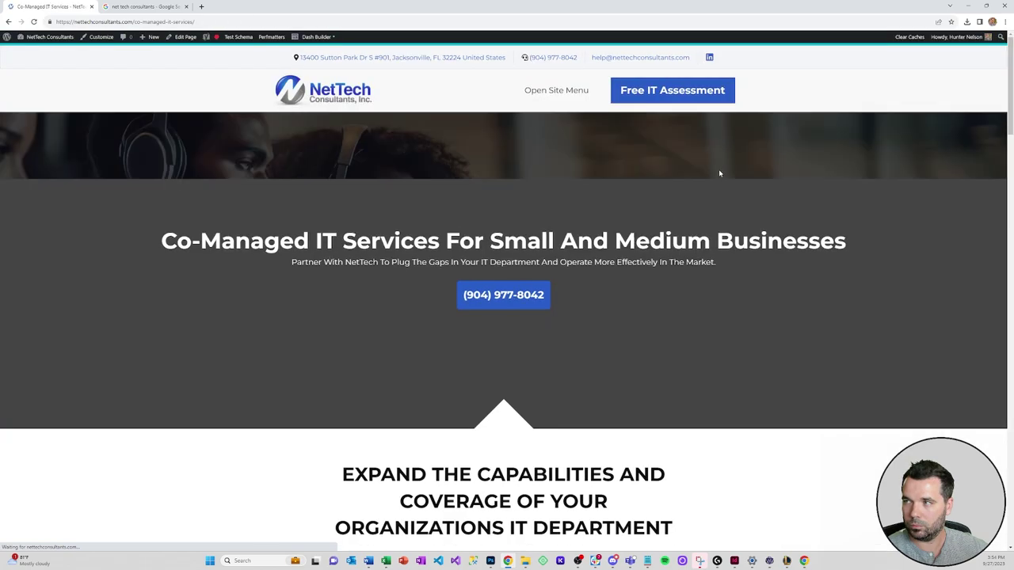
Examine the published page's animated counters, triangle divider and partial IT management section.
{"action": "scroll", "coordinate": [647, 176], "scroll_direction": "down", "scroll_amount": 5}
{"action": "scroll", "coordinate": [449, 233], "scroll_direction": "down", "scroll_amount": 5}
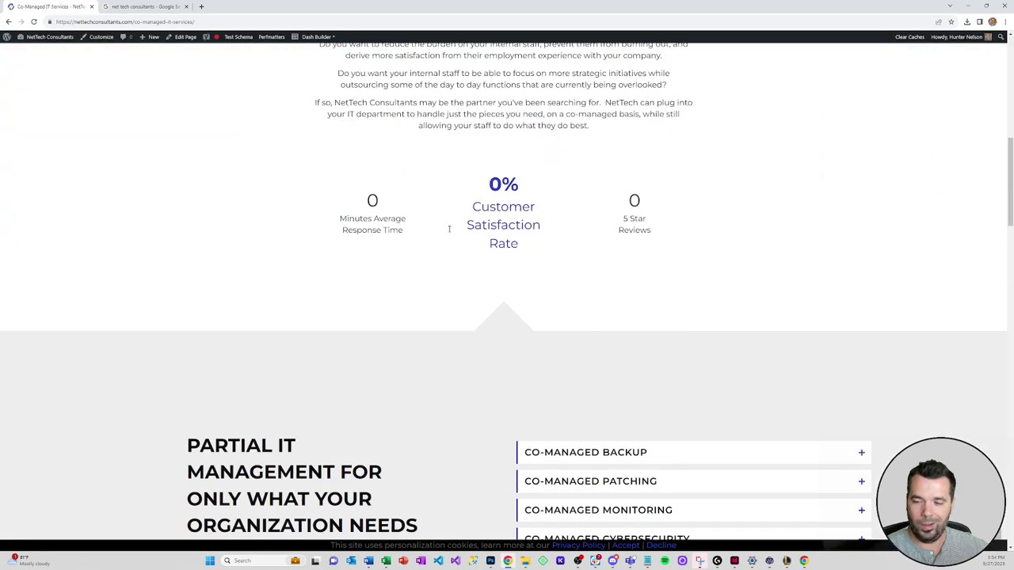
{"action": "scroll", "coordinate": [396, 236], "scroll_direction": "up", "scroll_amount": 3}
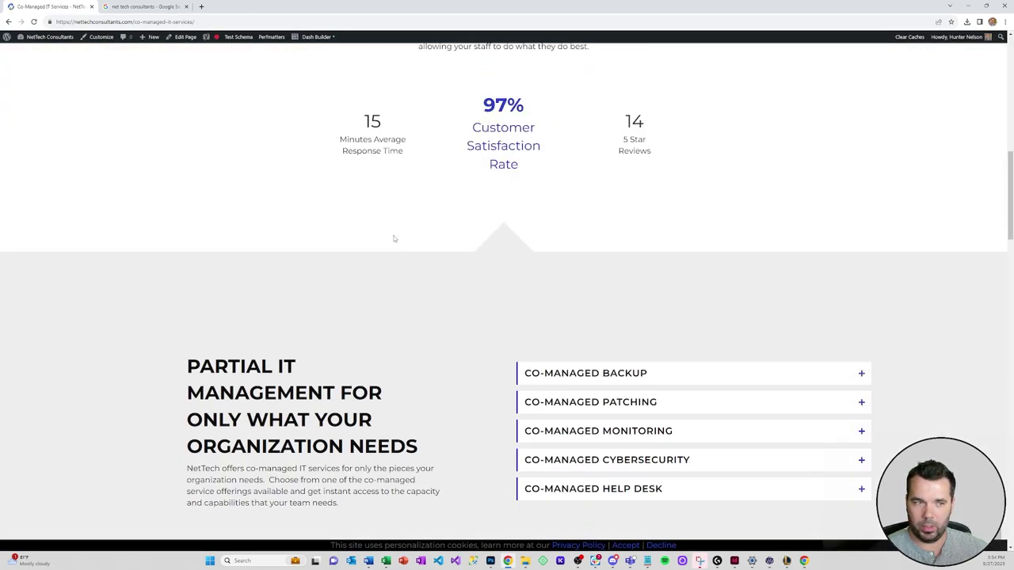
{"action": "scroll", "coordinate": [396, 236], "scroll_direction": "down", "scroll_amount": 4}
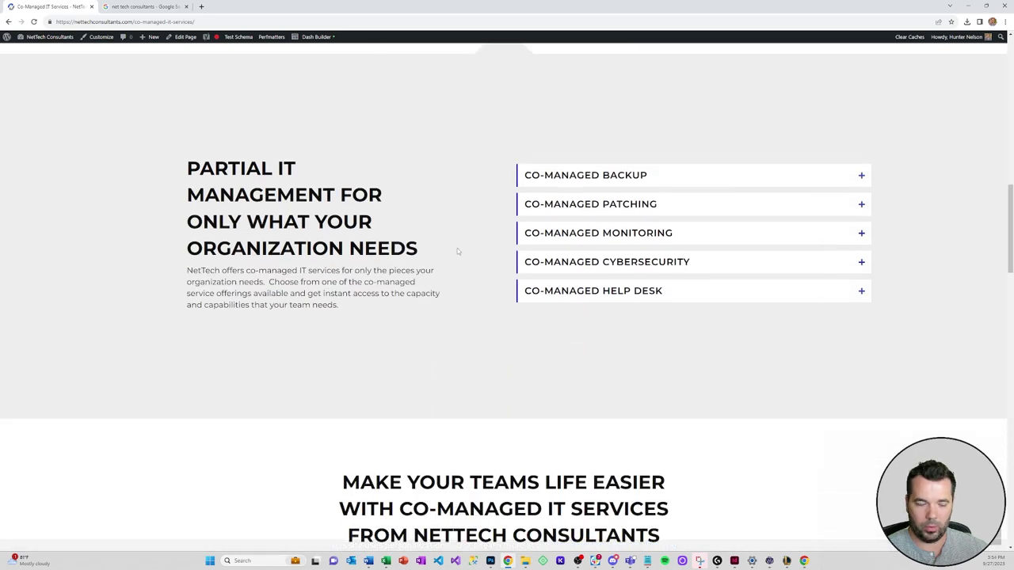
{"action": "scroll", "coordinate": [453, 253], "scroll_direction": "up", "scroll_amount": 2}
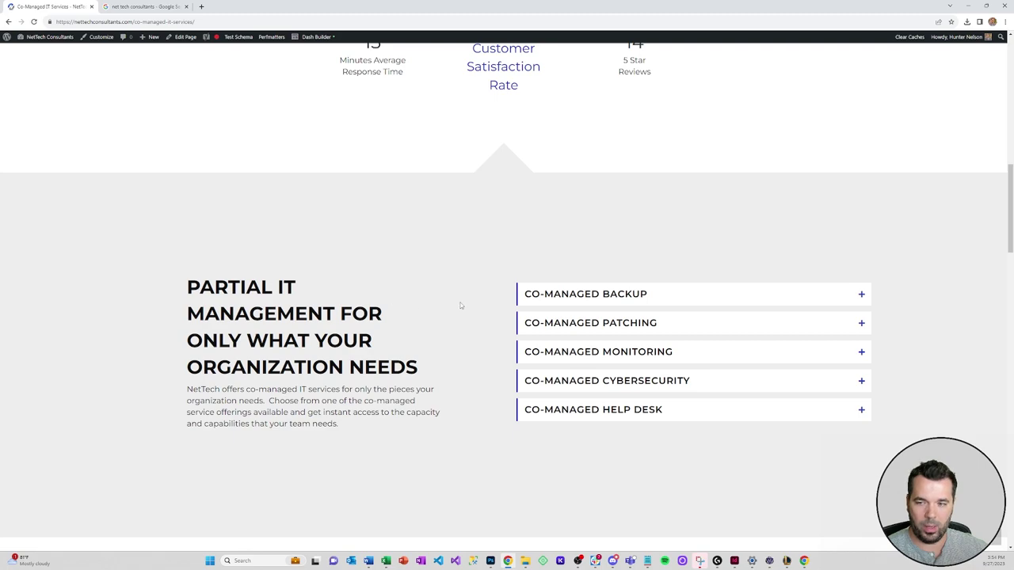
{"action": "scroll", "coordinate": [461, 305], "scroll_direction": "down", "scroll_amount": 2}
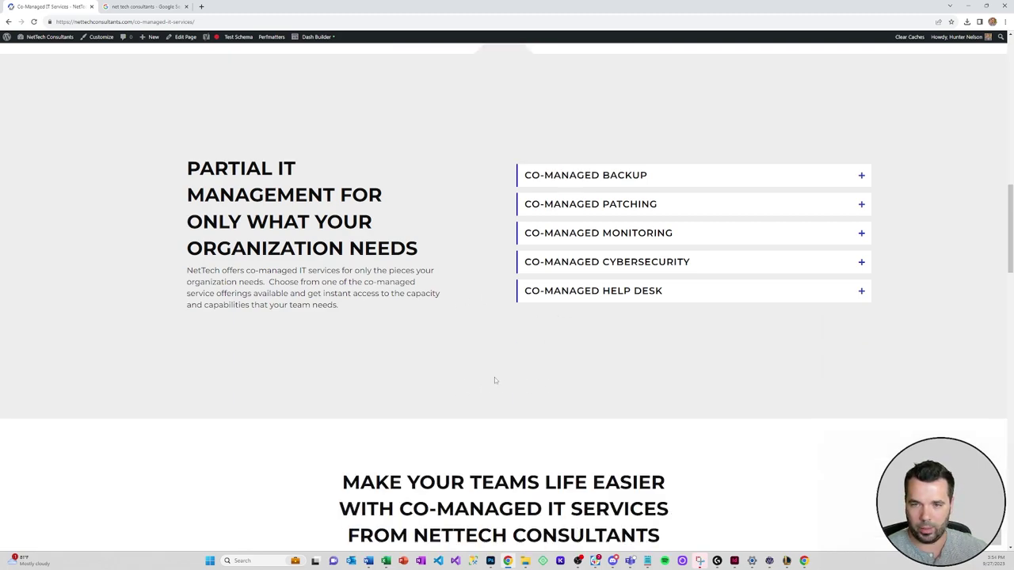
{"action": "scroll", "coordinate": [400, 256], "scroll_direction": "up", "scroll_amount": 3}
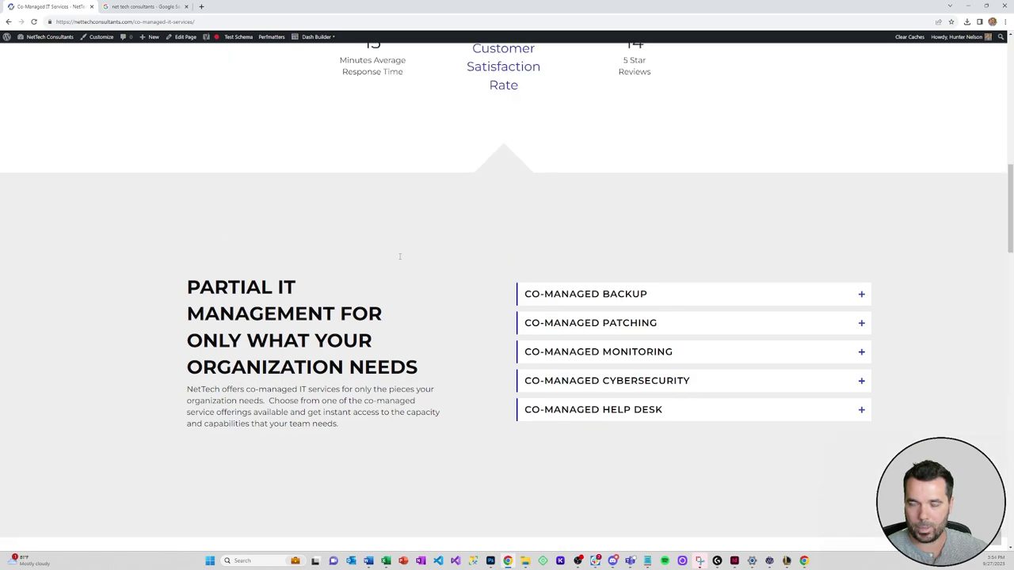
{"action": "scroll", "coordinate": [410, 281], "scroll_direction": "down", "scroll_amount": 2}
Test the Co-Managed Backup accordion item by expanding and collapsing it several times.
{"action": "left_click", "coordinate": [598, 221]}
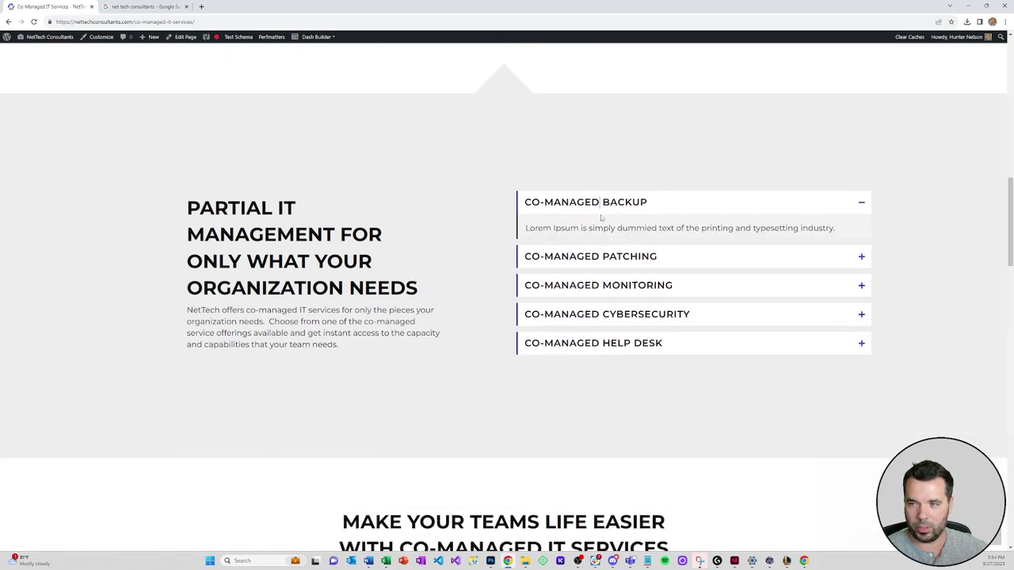
{"action": "left_click", "coordinate": [599, 218]}
{"action": "left_click", "coordinate": [599, 217]}
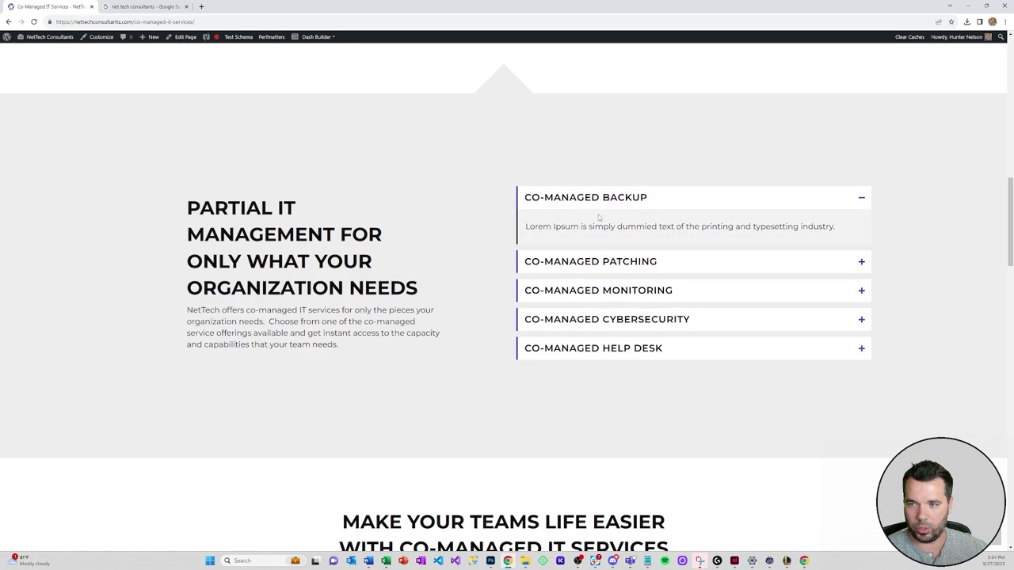
{"action": "left_click", "coordinate": [602, 199]}
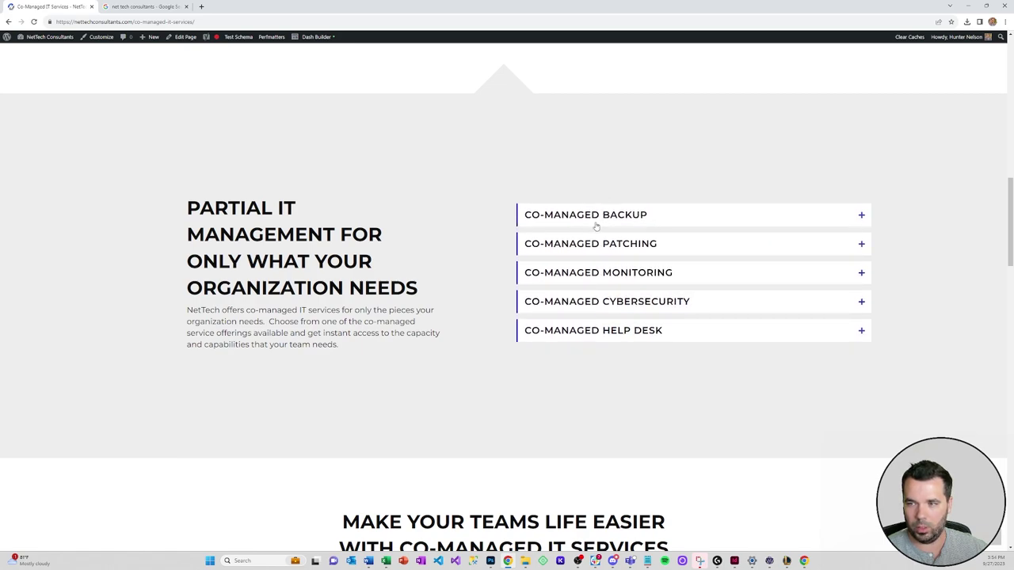
{"action": "left_click", "coordinate": [595, 219]}
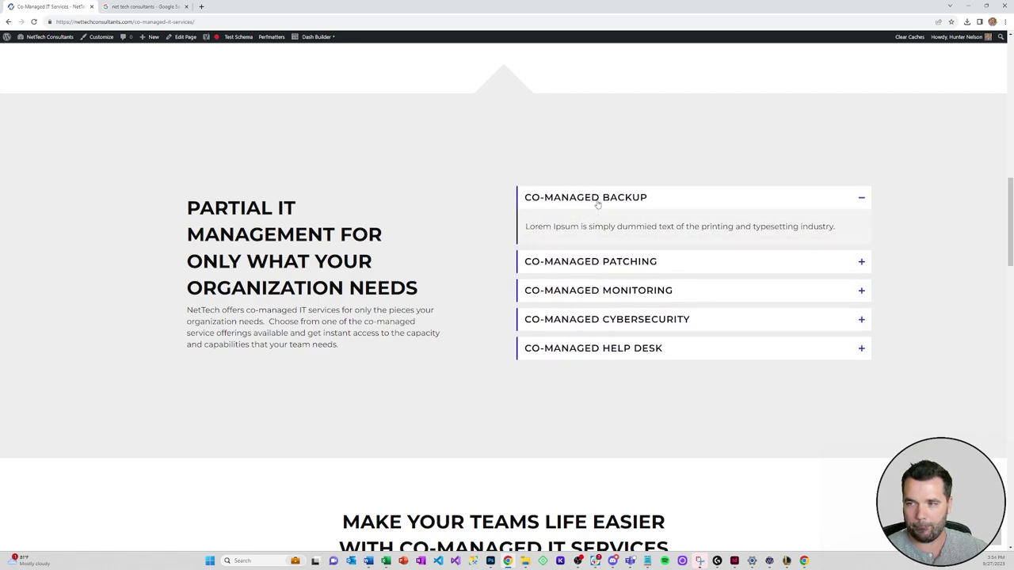
{"action": "left_click", "coordinate": [598, 205]}
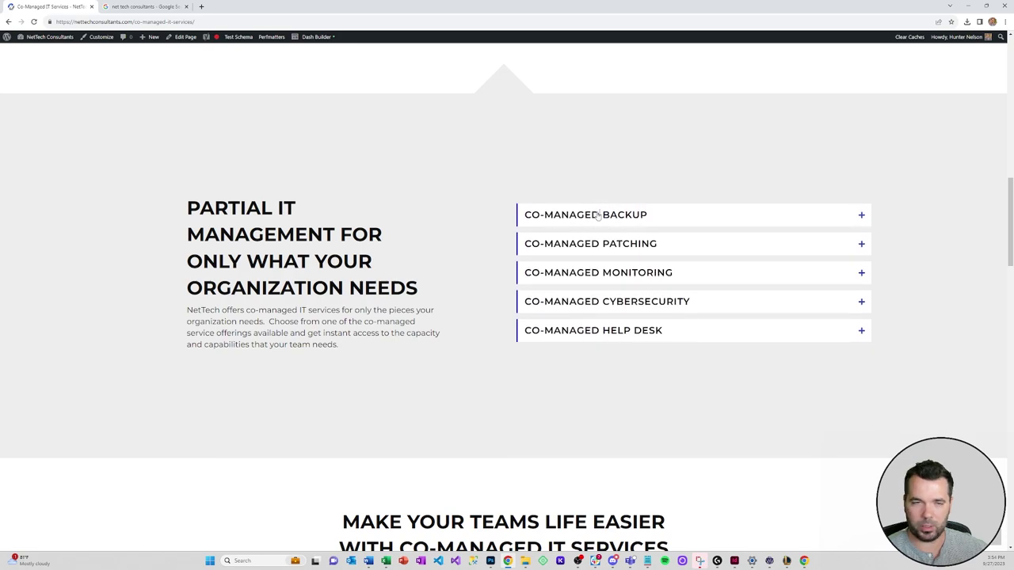
Reopen the page in the builder and replace the Co-Managed Backup accordion item's placeholder text with "Backup your critical".
{"action": "left_click", "coordinate": [310, 38]}
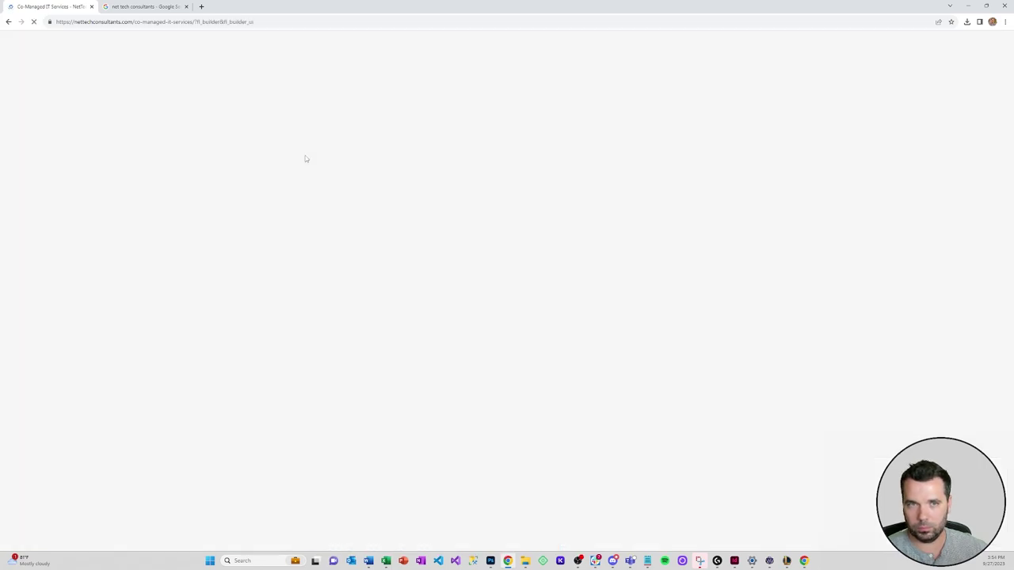
{"action": "scroll", "coordinate": [562, 285], "scroll_direction": "down", "scroll_amount": 12}
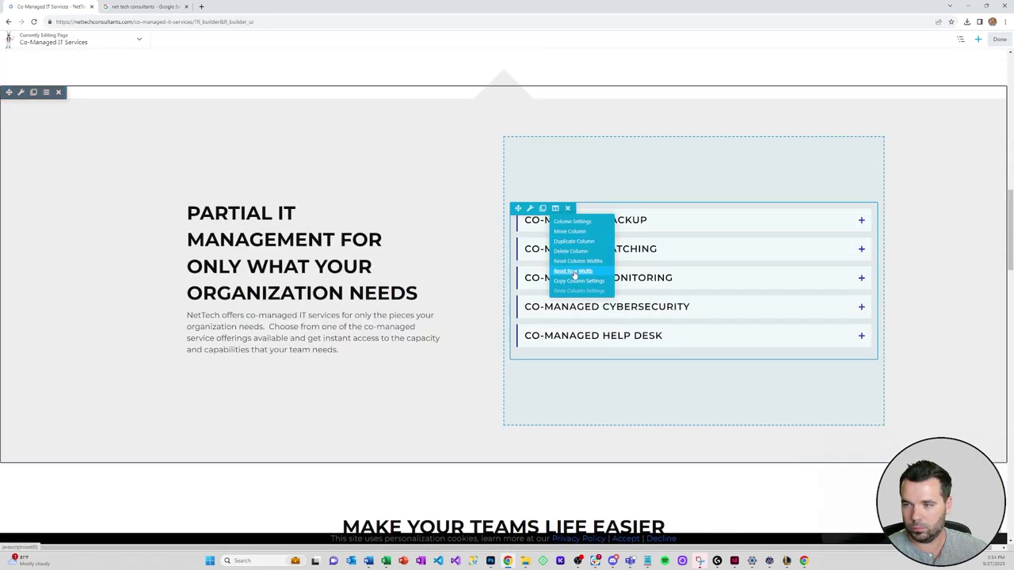
{"action": "left_click", "coordinate": [713, 261]}
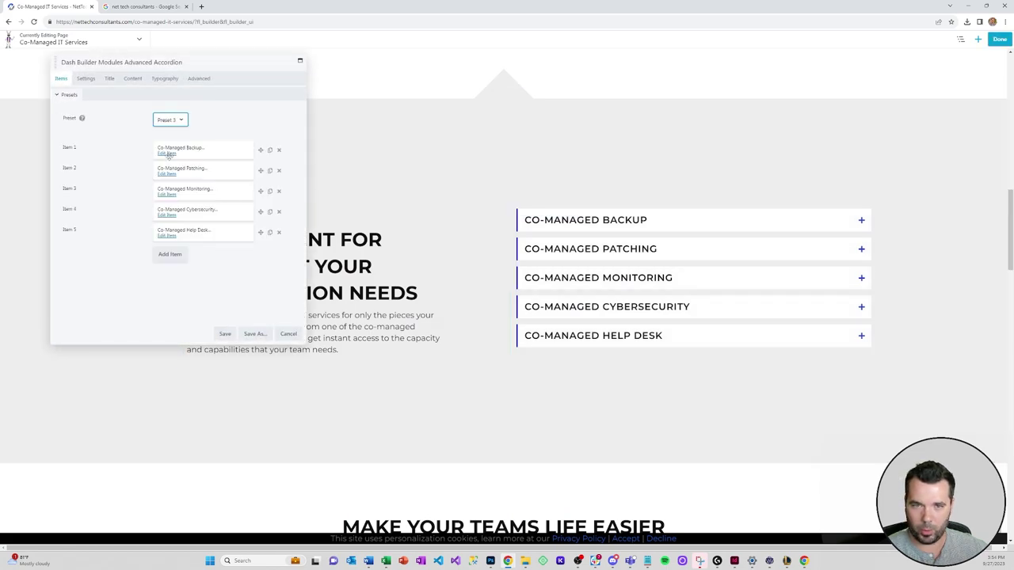
{"action": "left_click", "coordinate": [168, 154]}
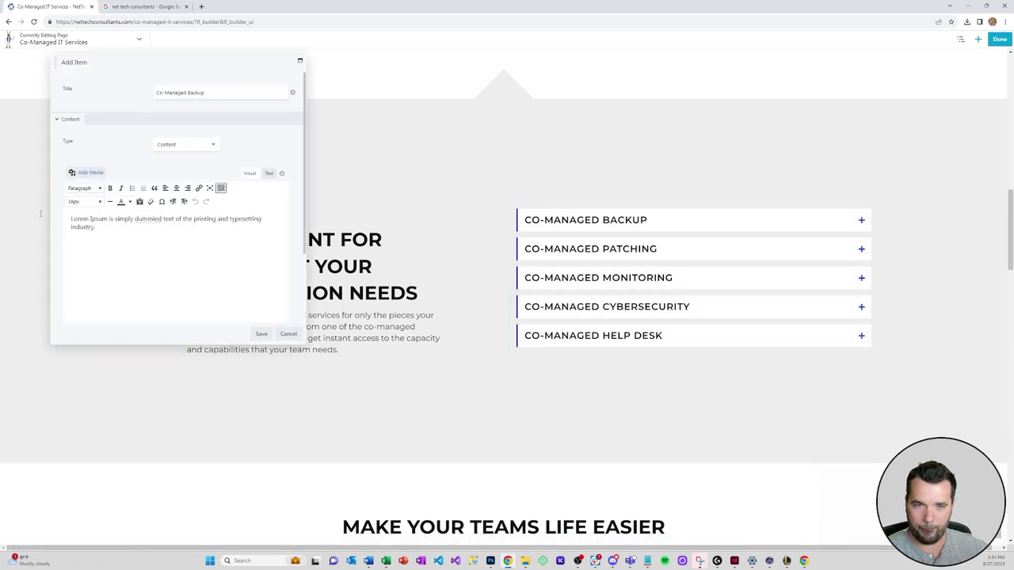
{"action": "mouse_move", "coordinate": [100, 228]}
{"action": "left_mouse_down"}
{"action": "mouse_move", "coordinate": [70, 219]}
{"action": "mouse_move", "coordinate": [117, 230]}
{"action": "left_mouse_up"}
{"action": "left_click", "coordinate": [71, 220]}
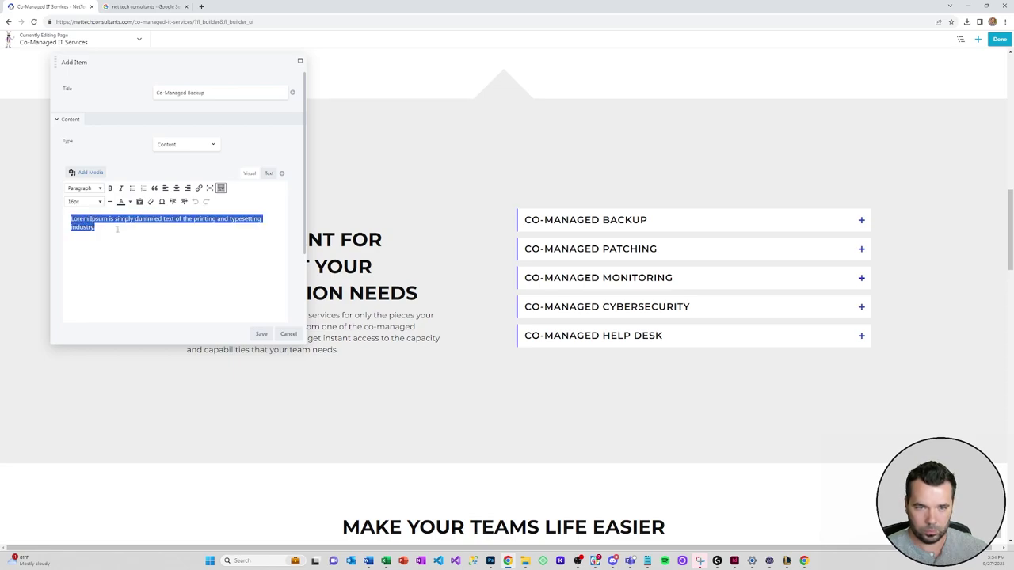
{"action": "type", "text": "BN"}
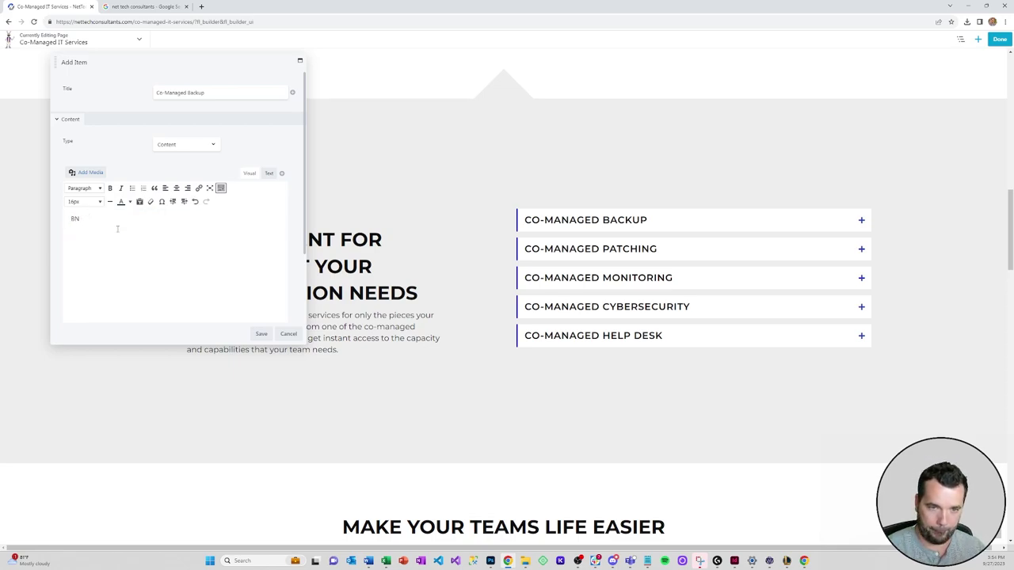
{"action": "type", "text": "ckup your critical"}
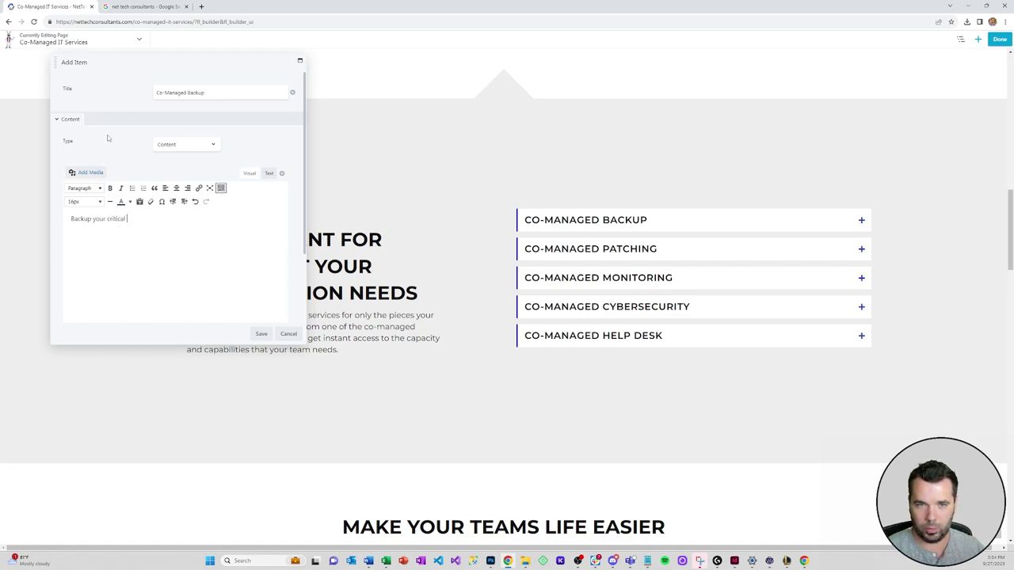
Retitle the Co-Managed Backup accordion item as "Co-Managed Backup & Disaster Recovery".
{"action": "left_click", "coordinate": [223, 92]}
{"action": "type", "text": "&"}
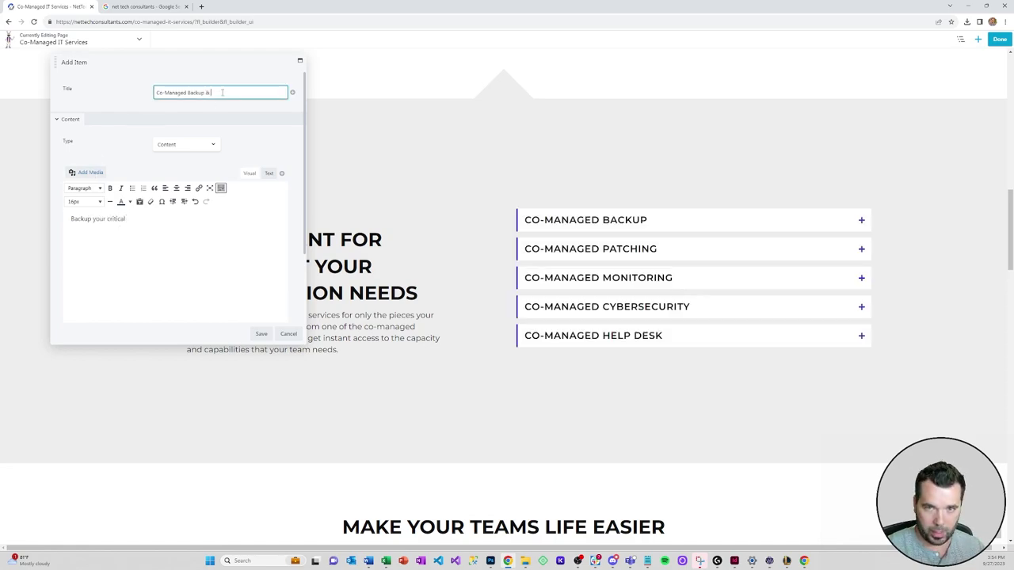
{"action": "type", "text": " DRis"}
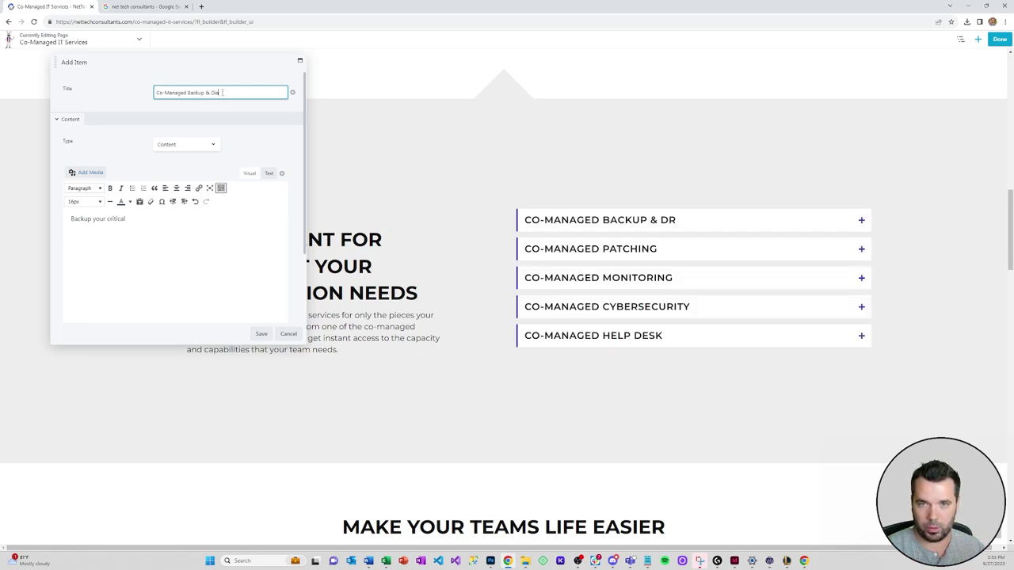
{"action": "type", "text": "asteraster Re"}
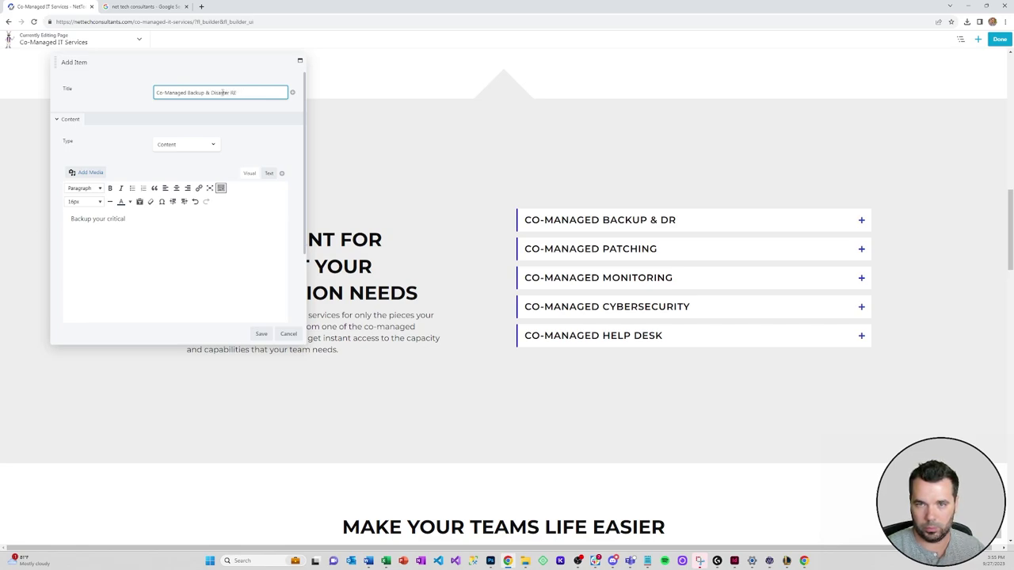
{"action": "type", "text": "cover"}
{"action": "key", "text": "BackSpace"}
{"action": "key", "text": "BackSpace"}
{"action": "type", "text": "covery"}
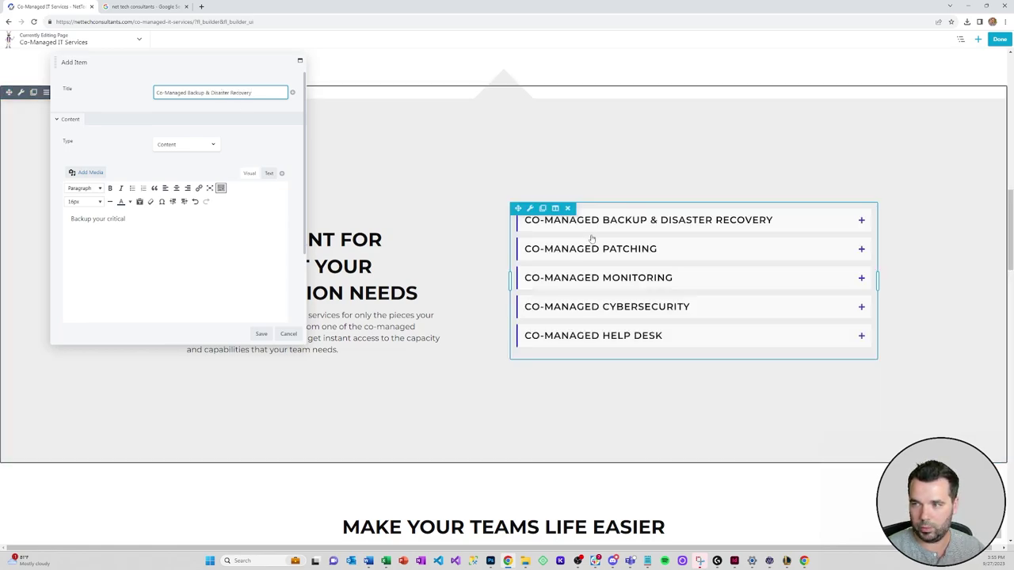
Continue the backup item's content with "data using co-managed backup solutions for Microsoft 365, One Drive, and Other Data Assets.".
{"action": "left_click", "coordinate": [145, 235]}
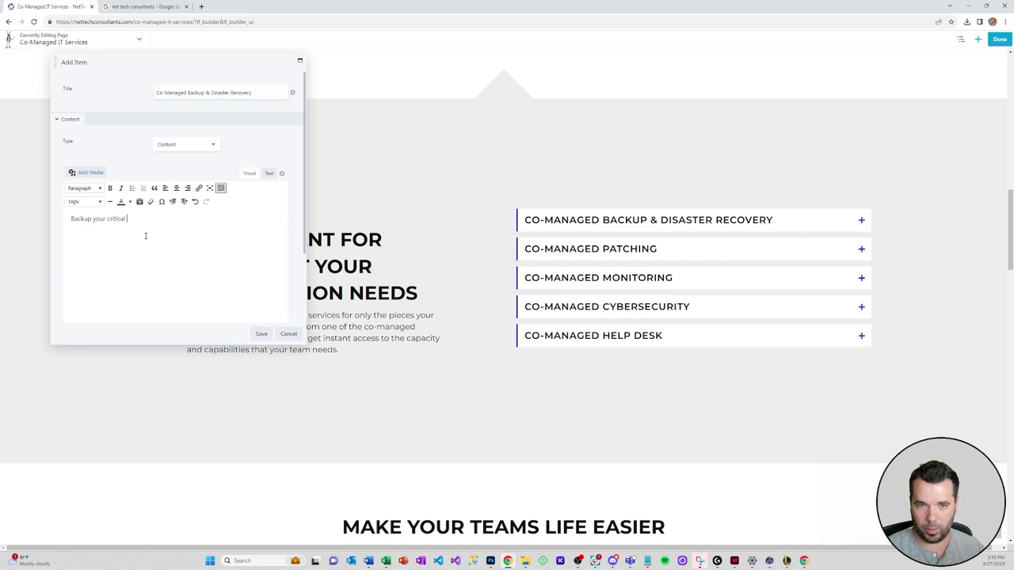
{"action": "type", "text": "data"}
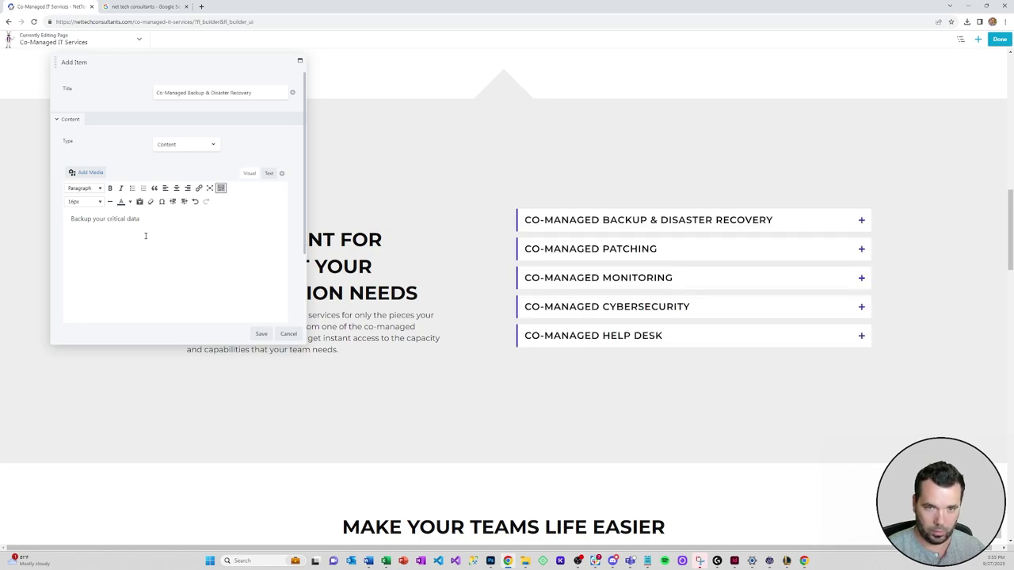
{"action": "type", "text": " using c"}
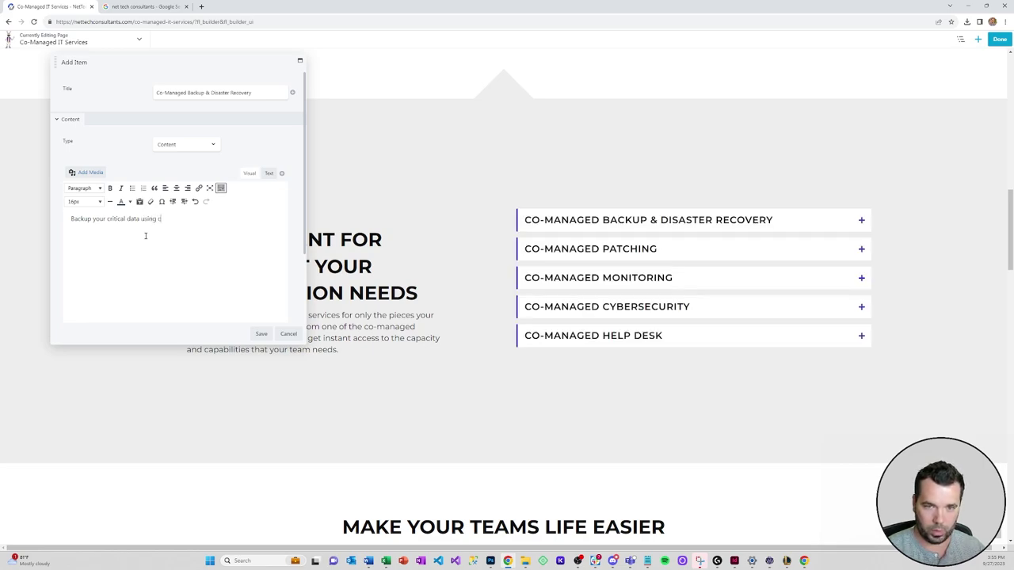
{"action": "type", "text": "o-managed backup"}
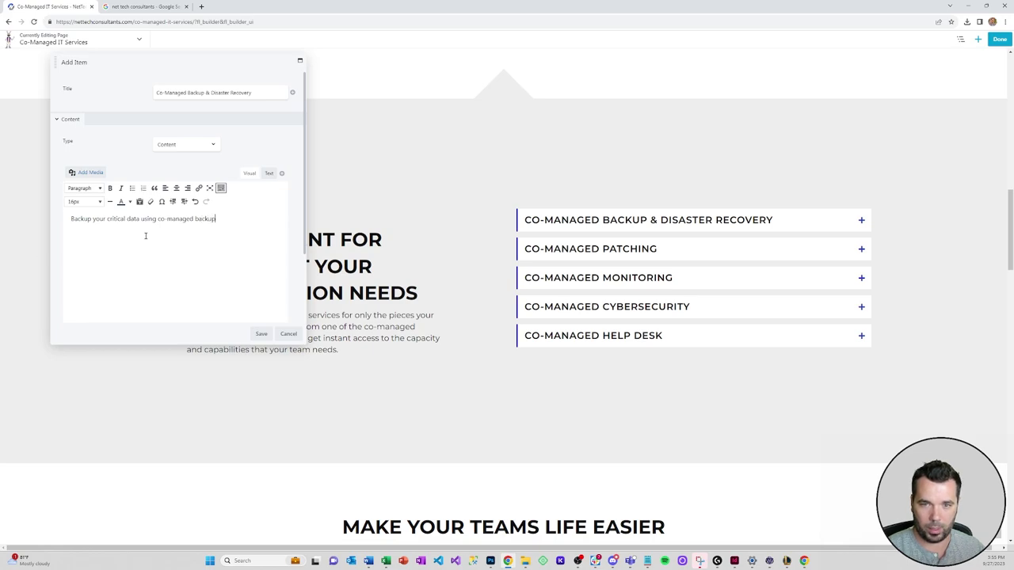
{"action": "type", "text": " solutions for "}
{"action": "type", "text": "Office"}
{"action": "key", "text": "BackSpace"}
{"action": "key", "text": "BackSpace"}
{"action": "key", "text": "BackSpace"}
{"action": "key", "text": "BackSpace"}
{"action": "type", "text": "Microsoft 365"}
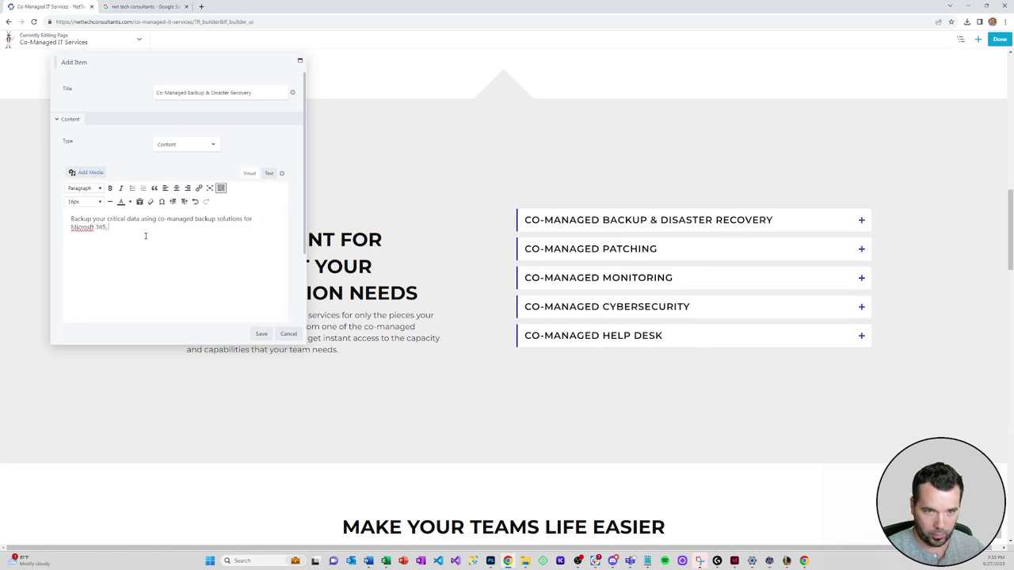
{"action": "type", "text": ", One Drive"}
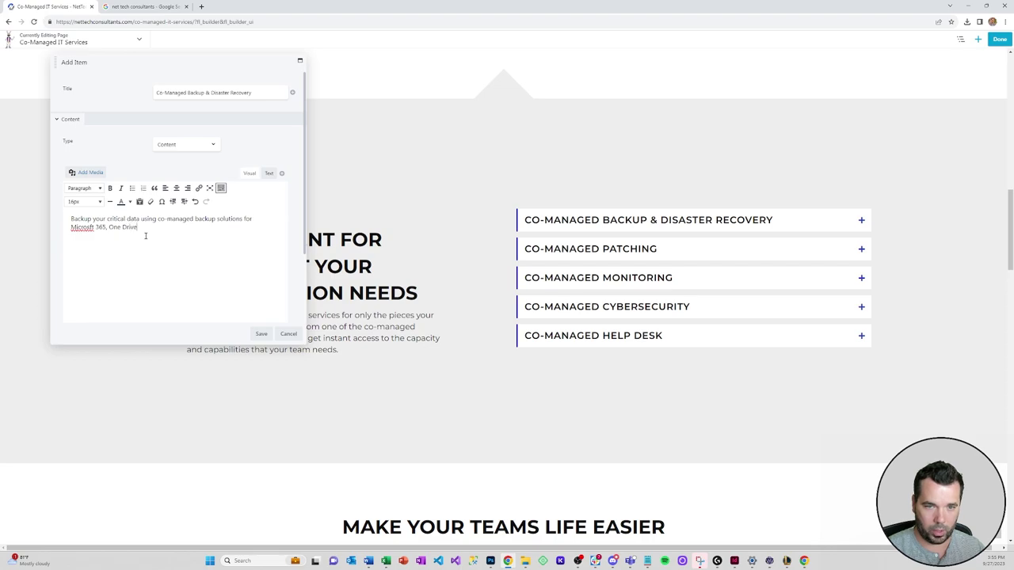
{"action": "type", "text": ", and Other "}
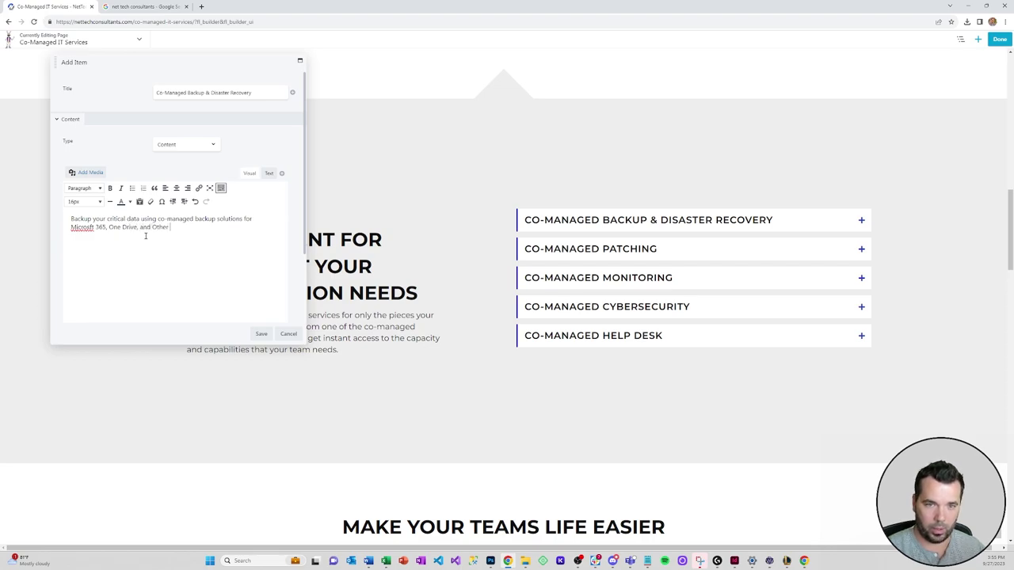
{"action": "type", "text": "Data Assets."}
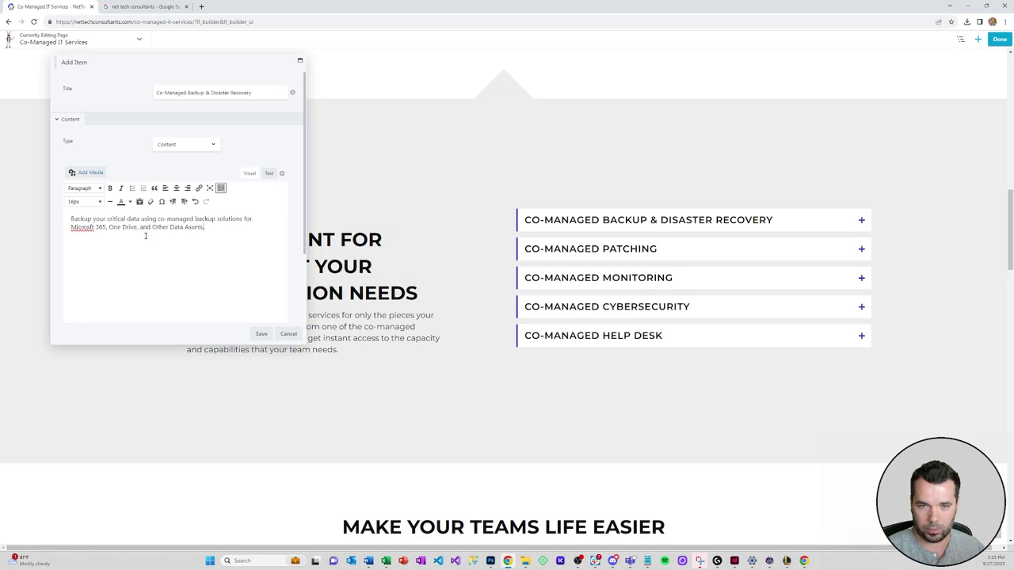
Correct the spelling of "Microsoft", change the ending to lowercase "other data assets.", and save the backup item.
{"action": "right_click", "coordinate": [82, 228]}
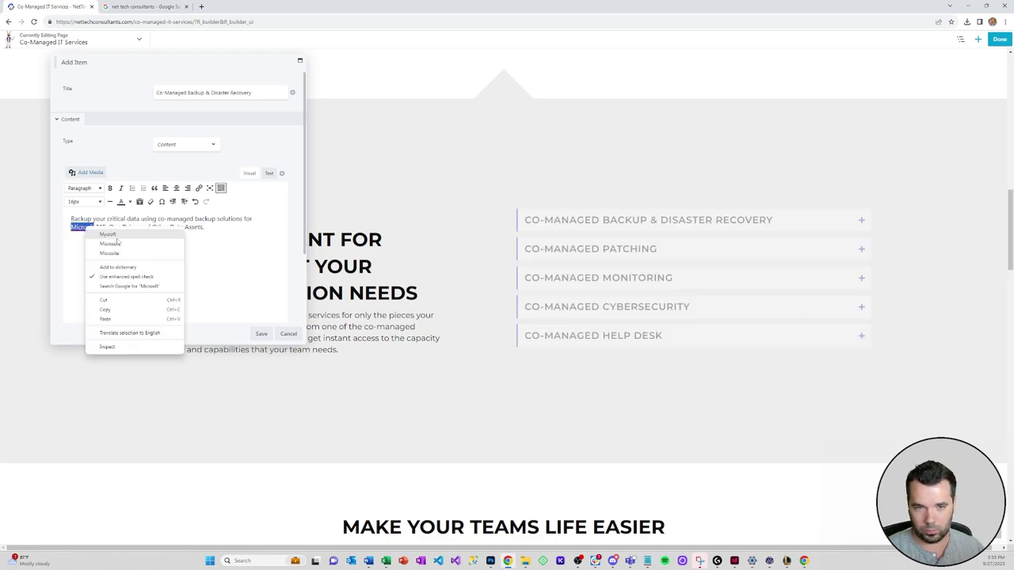
{"action": "left_click", "coordinate": [119, 240]}
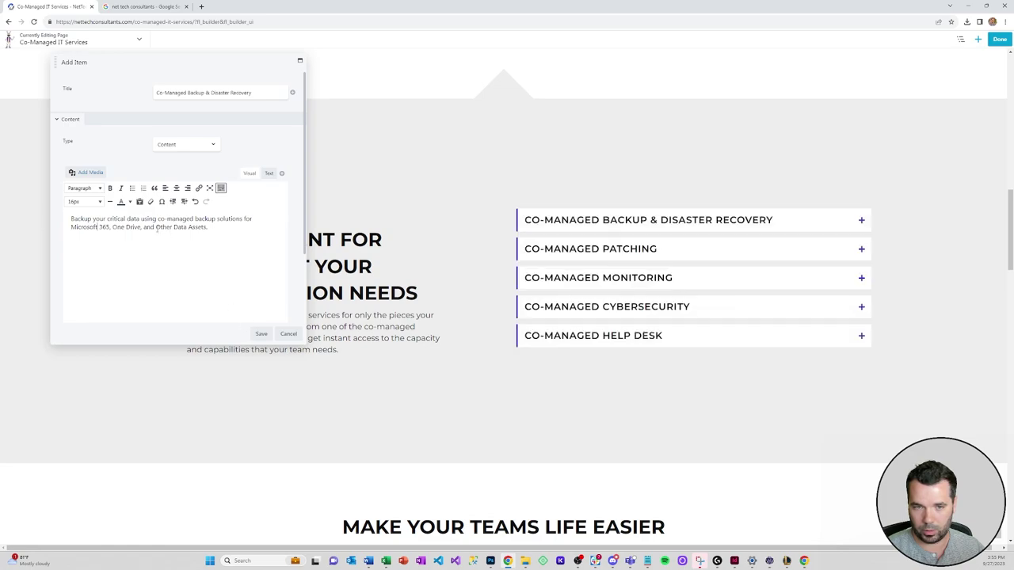
{"action": "left_click_drag", "start_coordinate": [157, 227], "coordinate": [226, 229]}
{"action": "type", "text": "other"}
{"action": "key", "text": "BackSpace"}
{"action": "key", "text": "BackSpace"}
{"action": "key", "text": "BackSpace"}
{"action": "type", "text": "her data assets."}
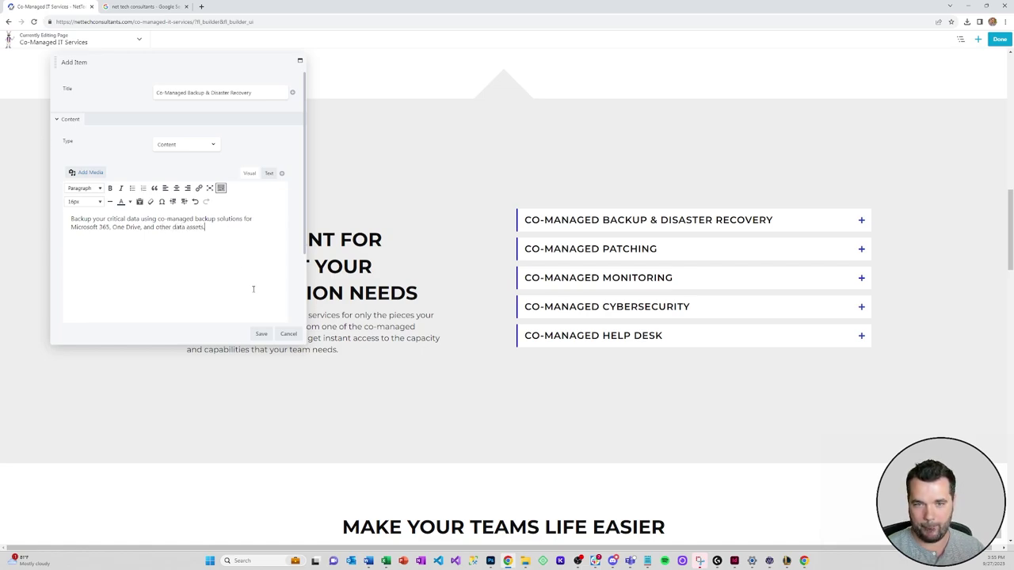
{"action": "left_click", "coordinate": [260, 333]}
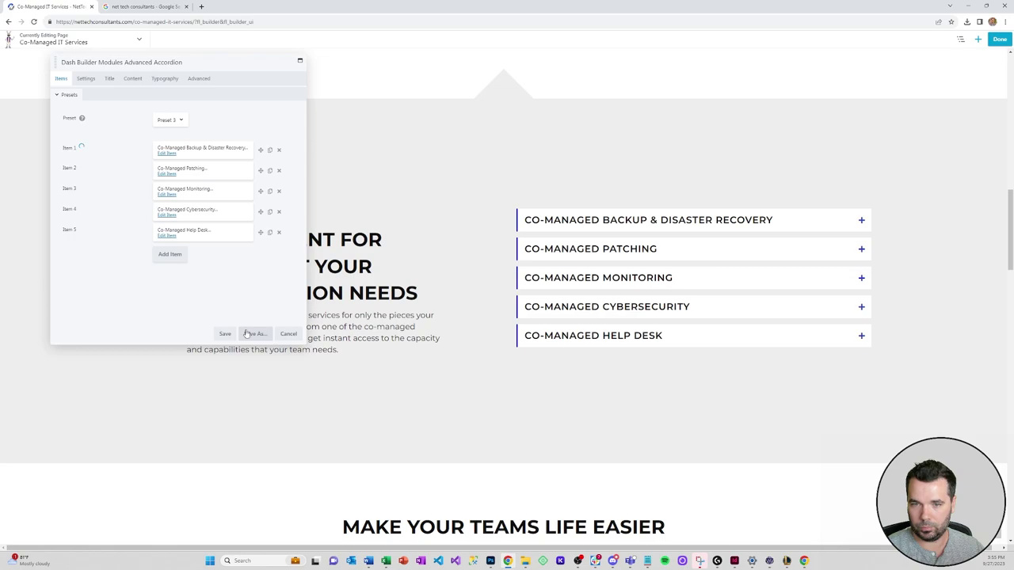
Set the Co-Managed Patching item's content to "Keep your systems and software up to date and protected from vulnerabilities with prompt patching and maintenance activities." and save.
{"action": "left_click", "coordinate": [167, 173]}
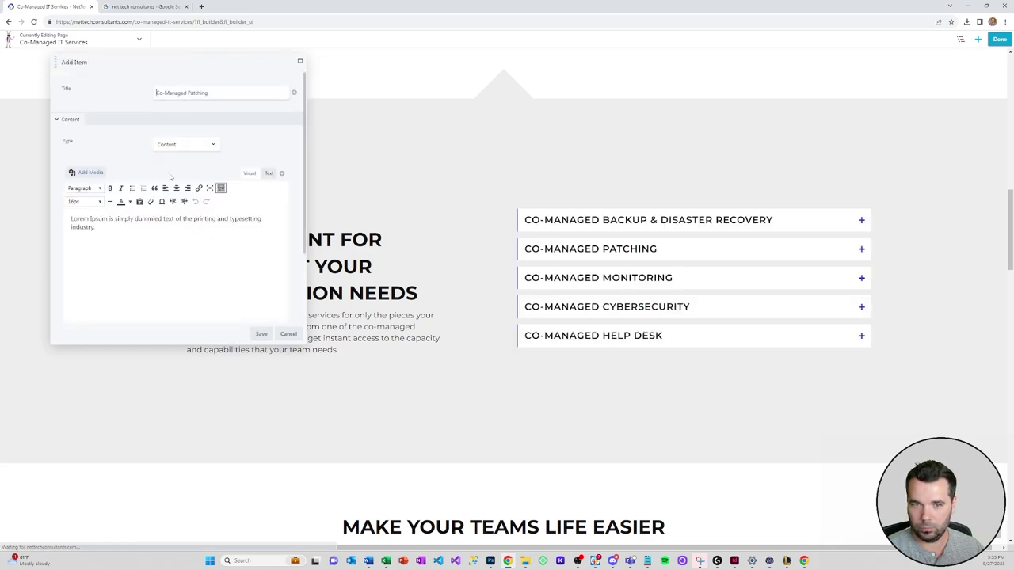
{"action": "left_click", "coordinate": [122, 236]}
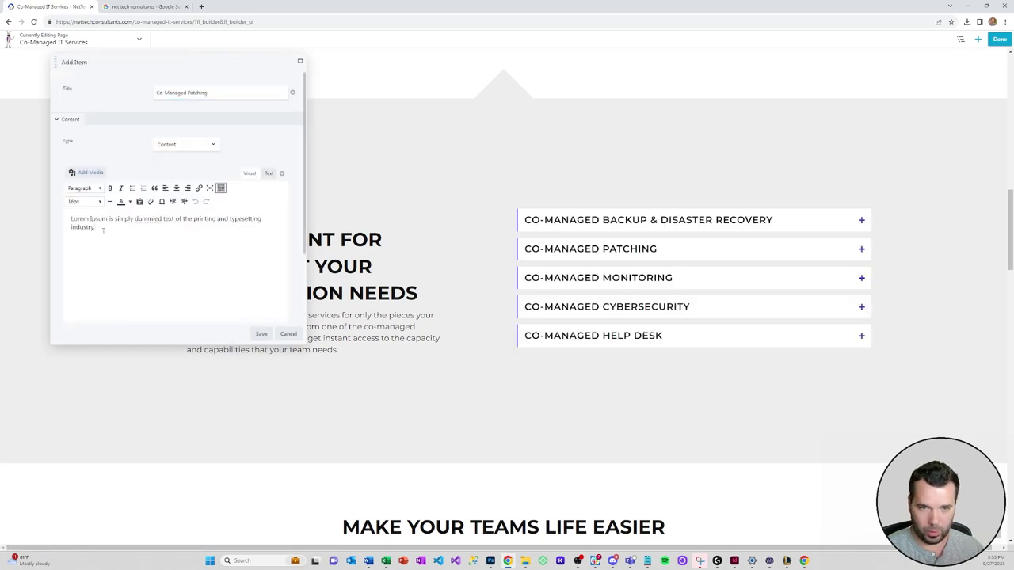
{"action": "key", "text": "ctrl+a"}
{"action": "type", "text": "Keep your systems and software up to date and prote"}
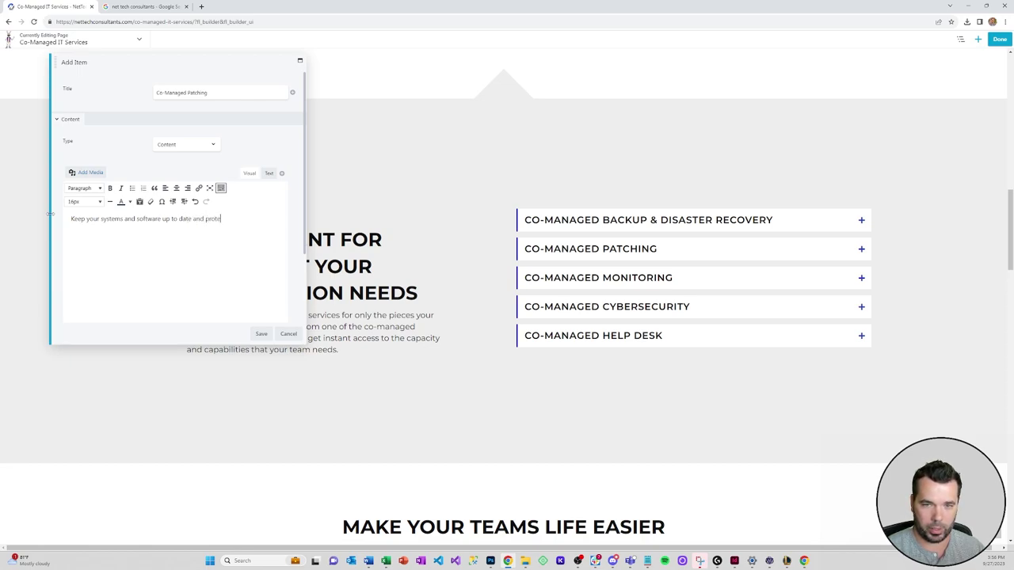
{"action": "type", "text": "cted from vulnerabilities"}
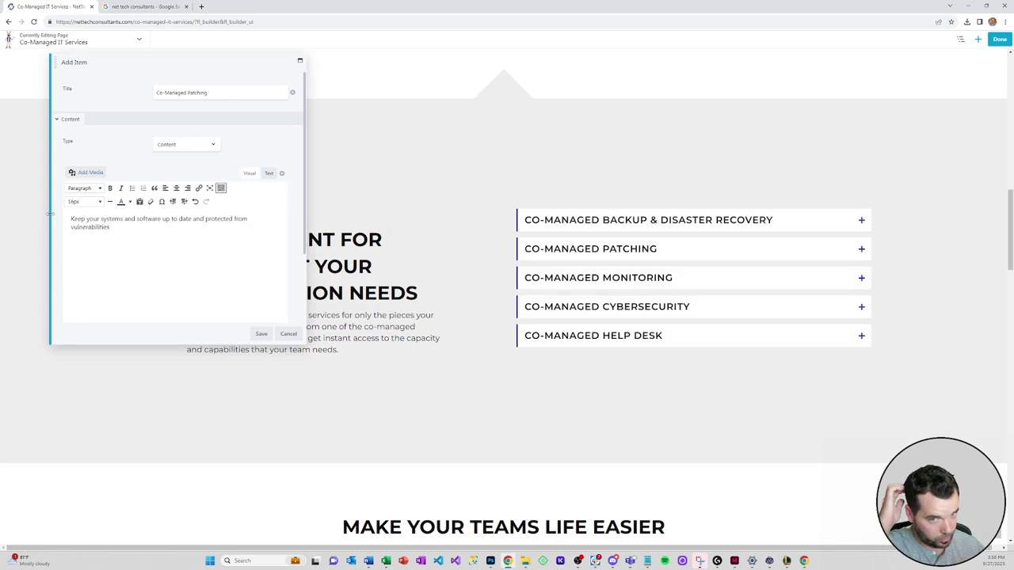
{"action": "type", "text": " with re"}
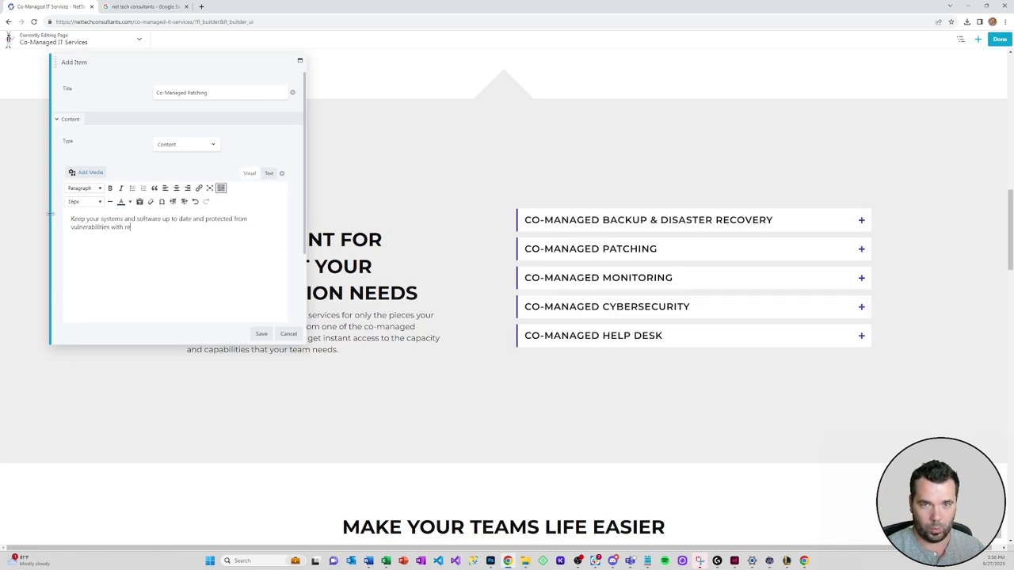
{"action": "key", "text": "BackSpace"}
{"action": "key", "text": "BackSpace"}
{"action": "type", "text": "propmpt"}
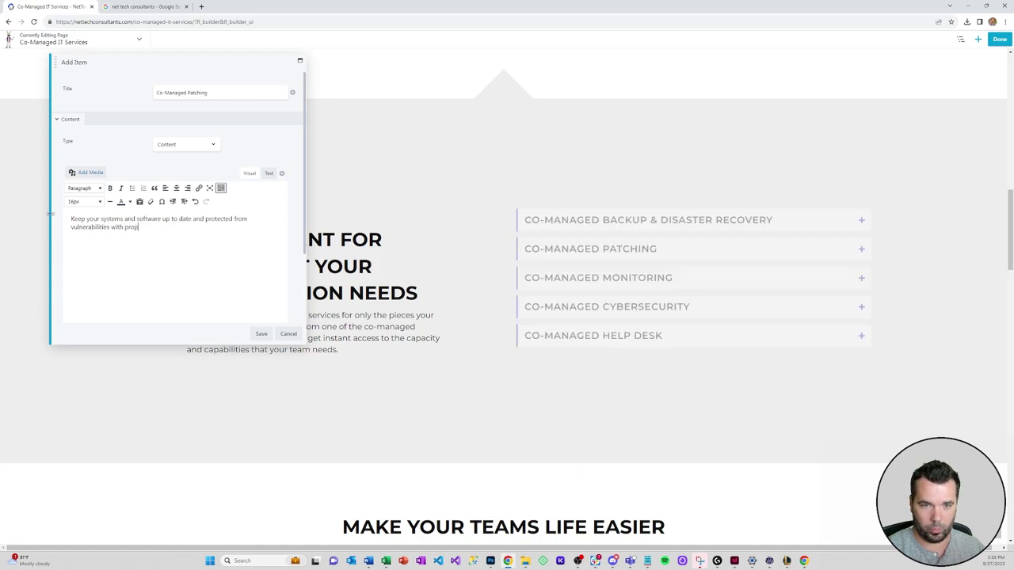
{"action": "key", "text": "BackSpace"}
{"action": "key", "text": "BackSpace"}
{"action": "key", "text": "BackSpace"}
{"action": "key", "text": "BackSpace"}
{"action": "type", "text": "mpt "}
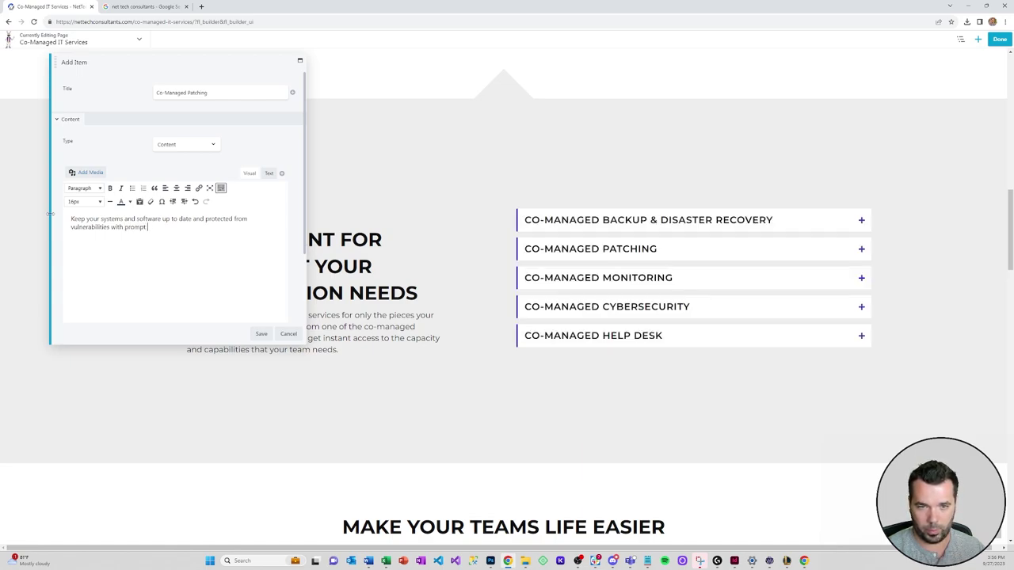
{"action": "type", "text": "patching and main"}
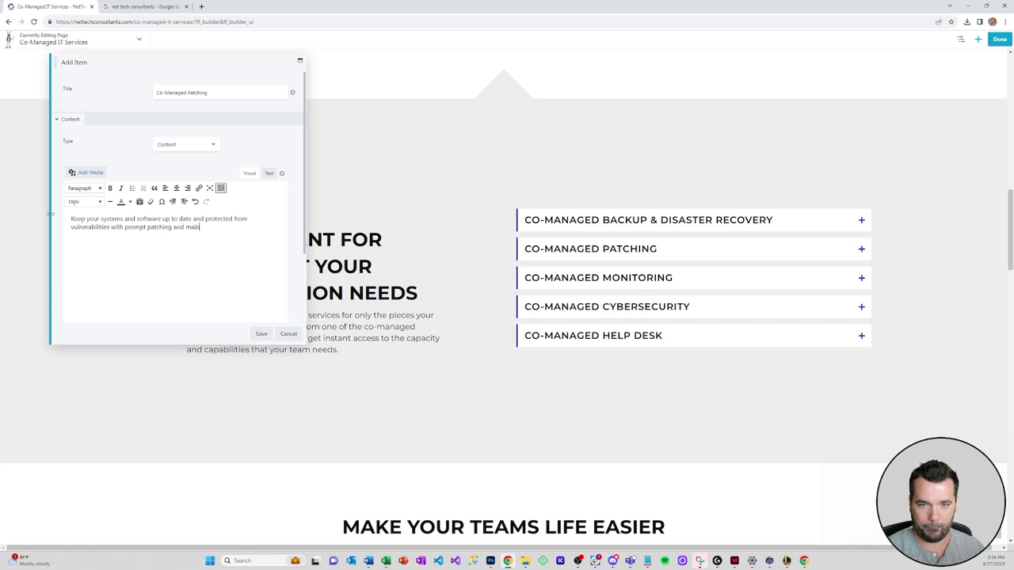
{"action": "type", "text": "tenance activities."}
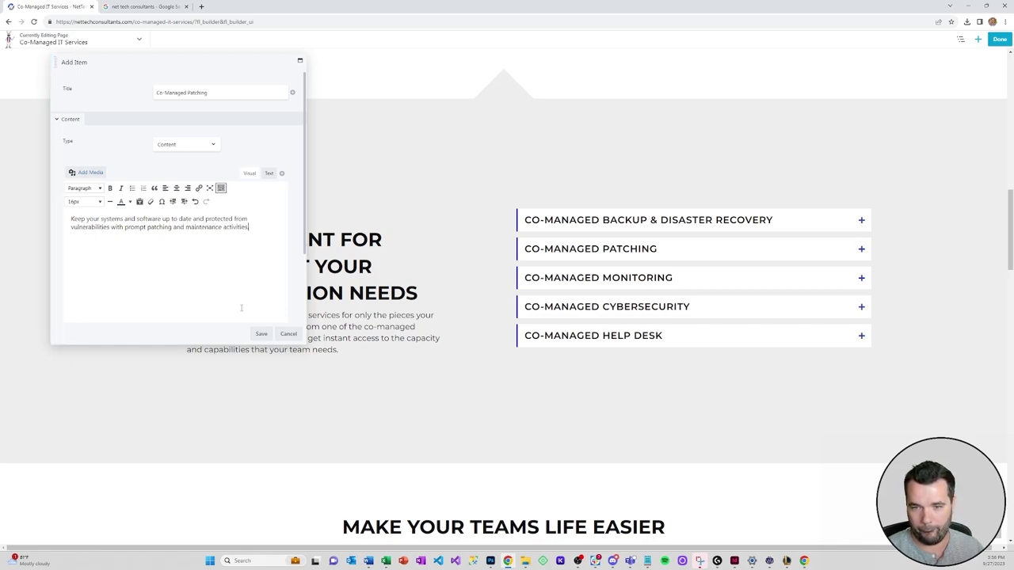
{"action": "left_click", "coordinate": [262, 334]}
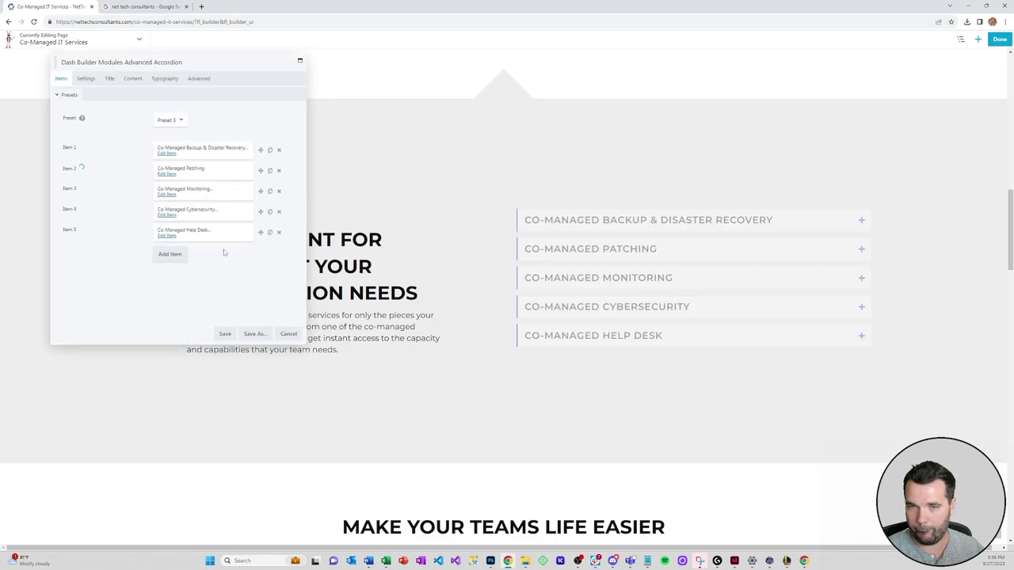
Replace the Co-Managed Monitoring item's placeholder content with "Remotely monitor your systems for failures that can be proactively addressed".
{"action": "left_click", "coordinate": [167, 194]}
{"action": "left_click_drag", "start_coordinate": [122, 229], "coordinate": [57, 217]}
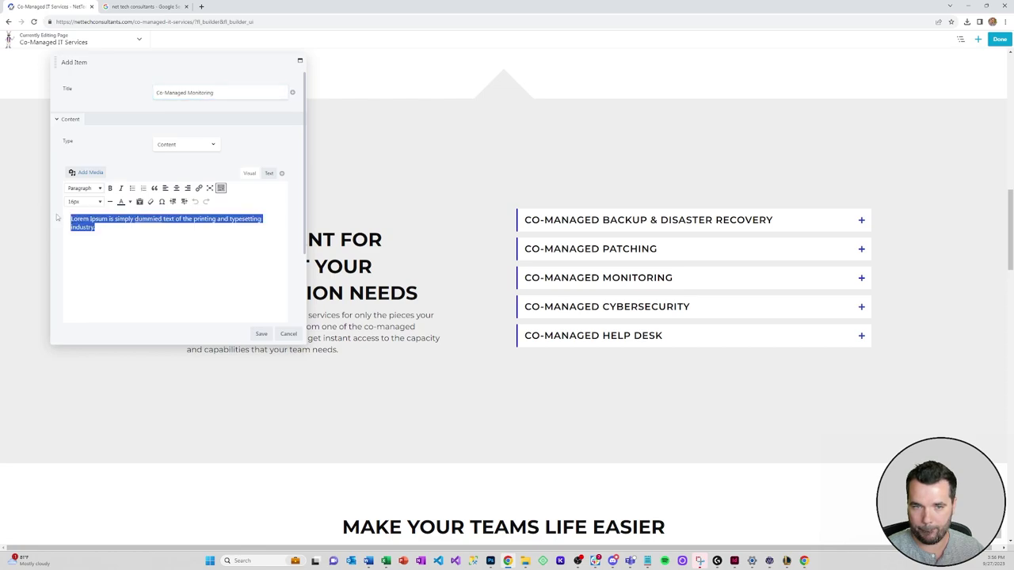
{"action": "type", "text": "Remotel"}
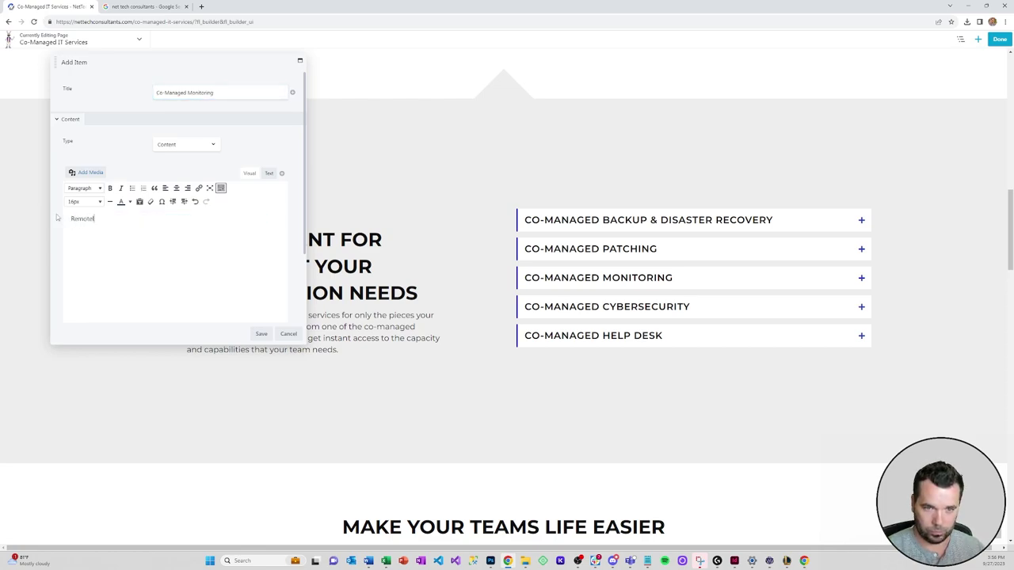
{"action": "type", "text": "y monitor your systems for "}
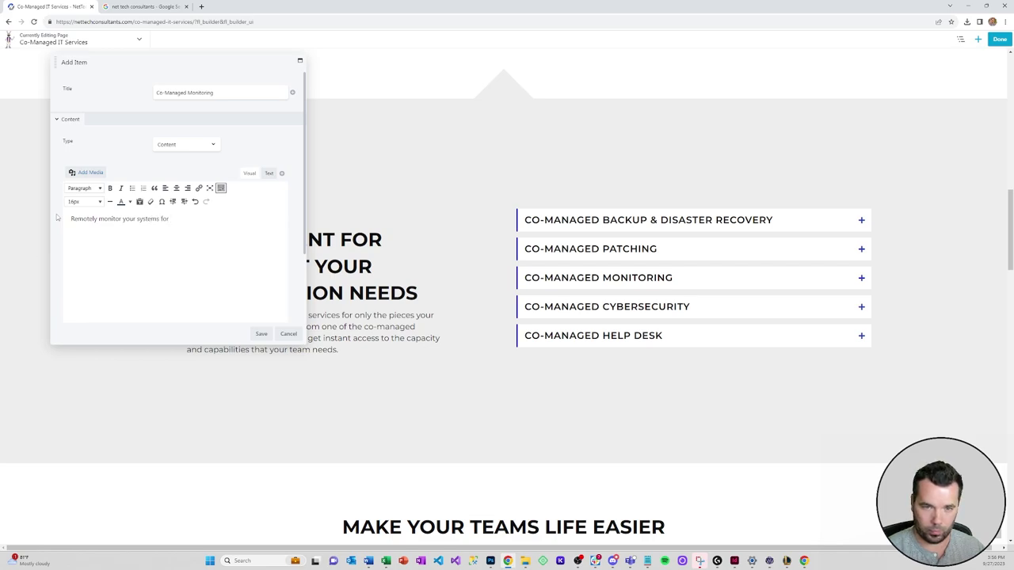
{"action": "type", "text": "fail"}
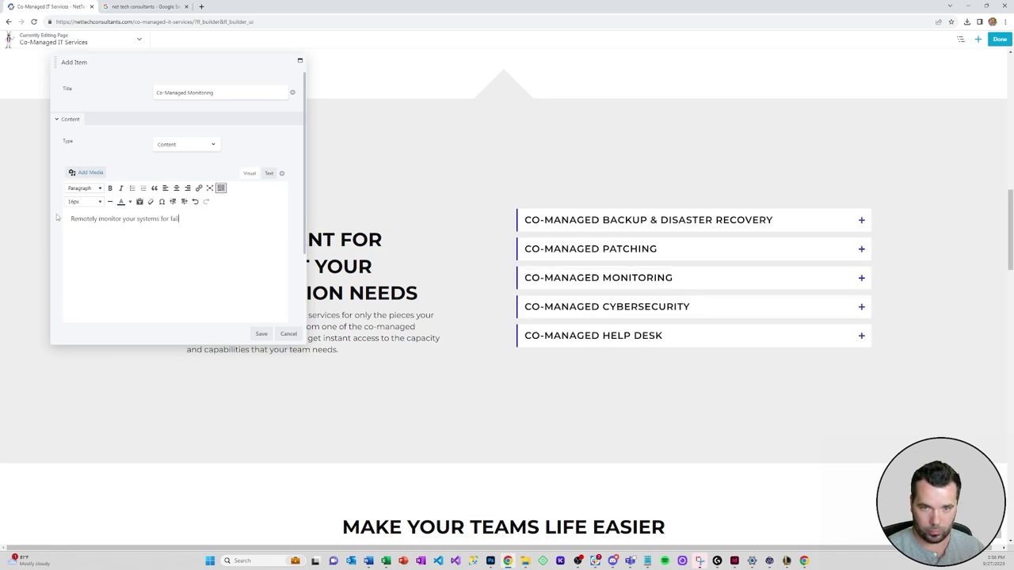
{"action": "type", "text": "ures that can"}
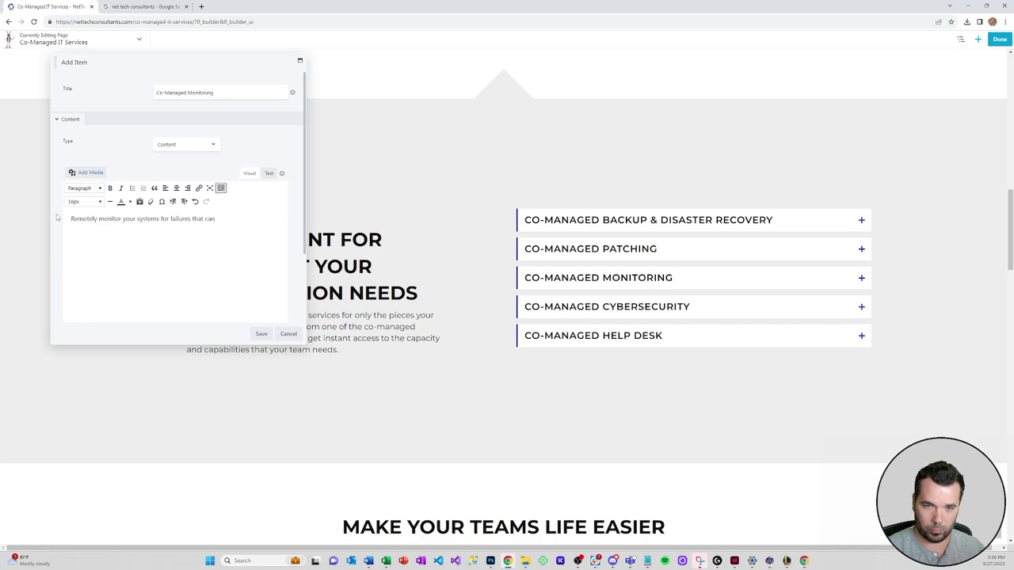
{"action": "type", "text": " be proa"}
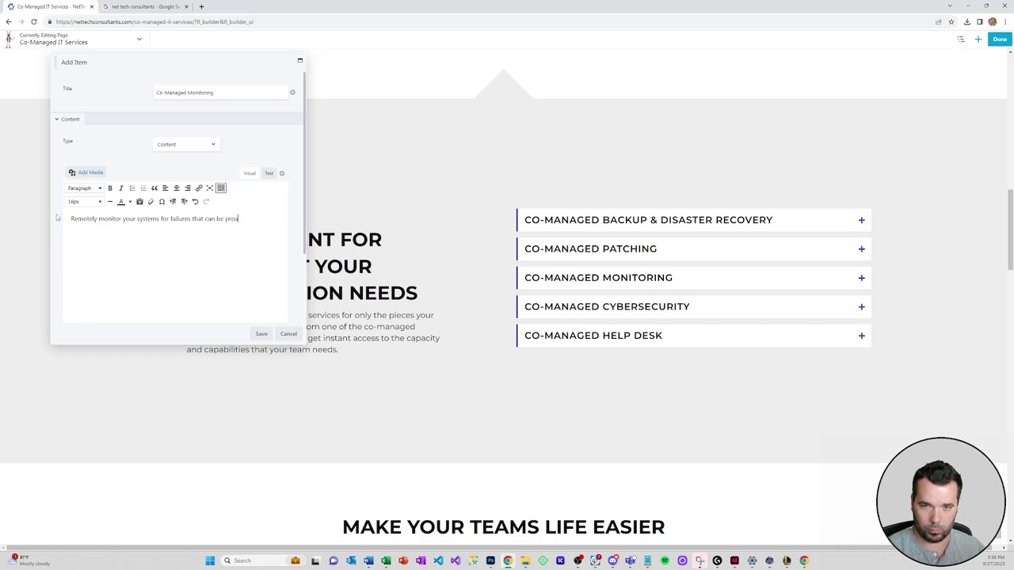
{"action": "type", "text": "ctively addres"}
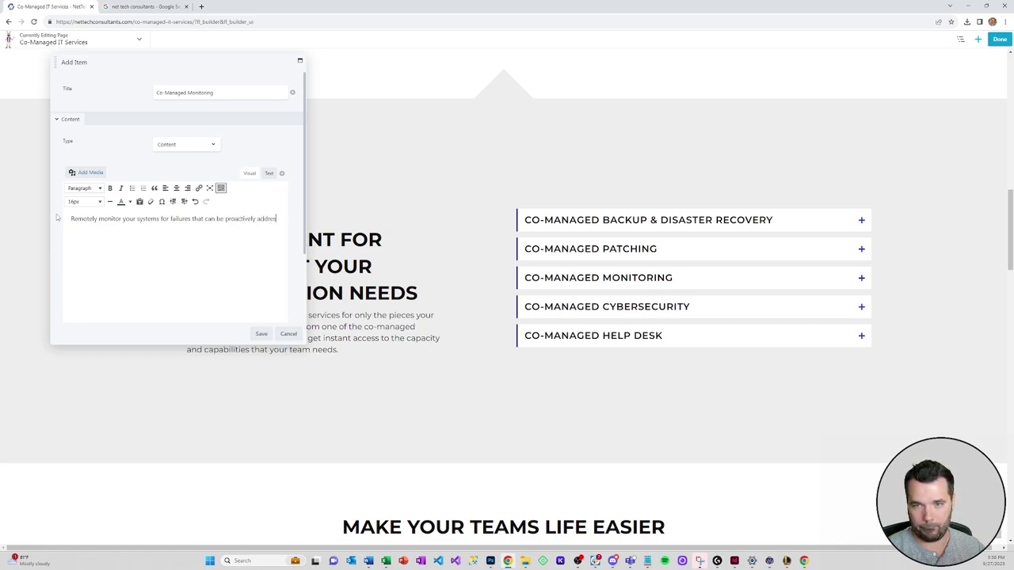
Complete the monitoring content with "in order to prevent downtime and maintain operational integrity." and save the item.
{"action": "type", "text": "sed in order to prevent dwo"}
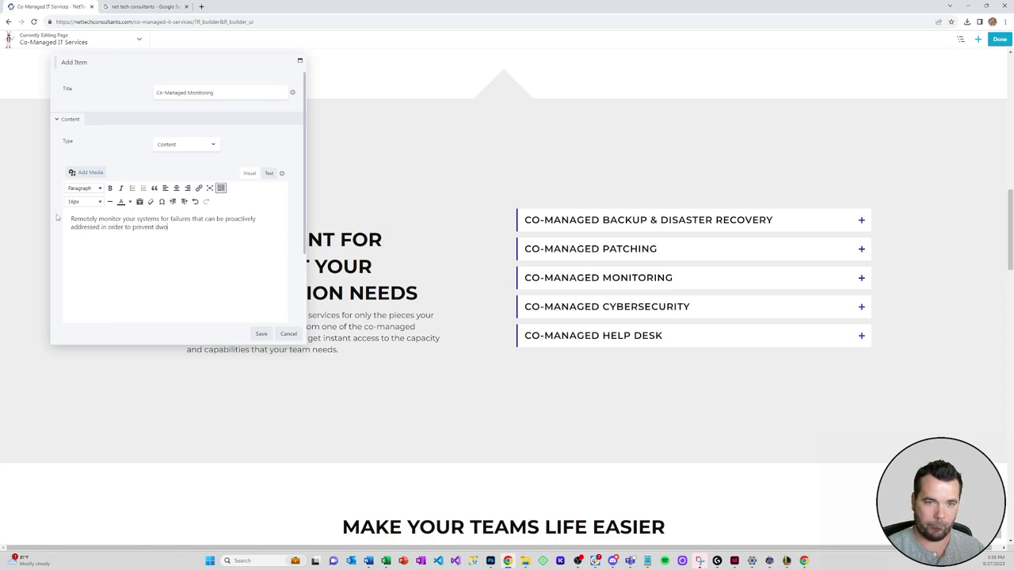
{"action": "key", "text": "BackSpace"}
{"action": "key", "text": "BackSpace"}
{"action": "type", "text": "owntime and"}
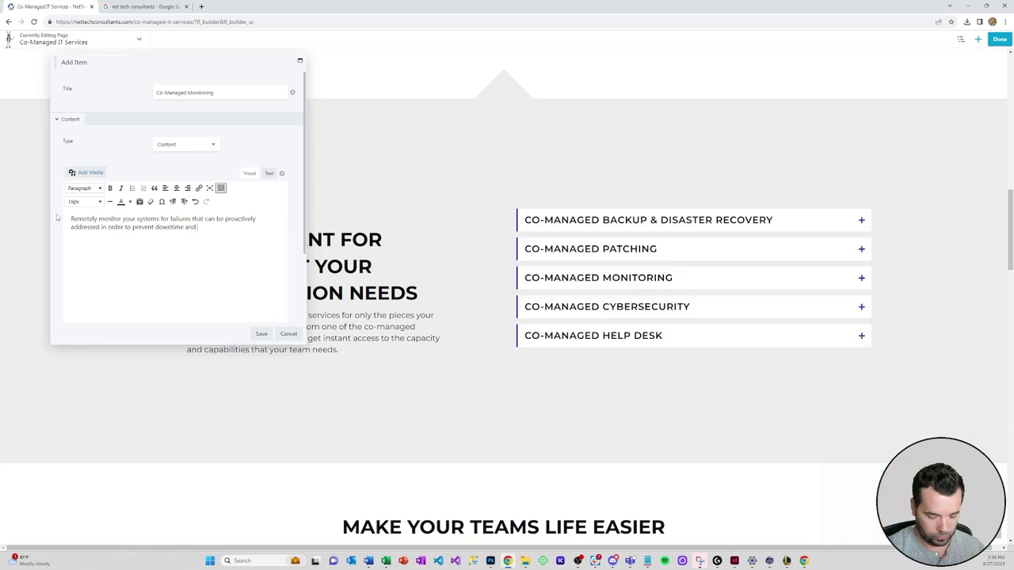
{"action": "type", "text": "maint"}
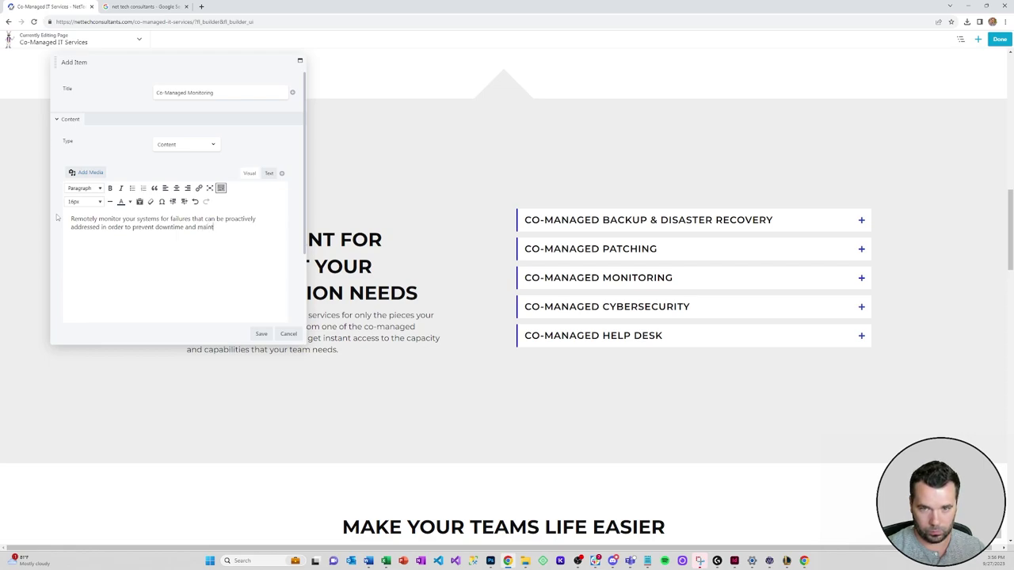
{"action": "type", "text": "ain operation"}
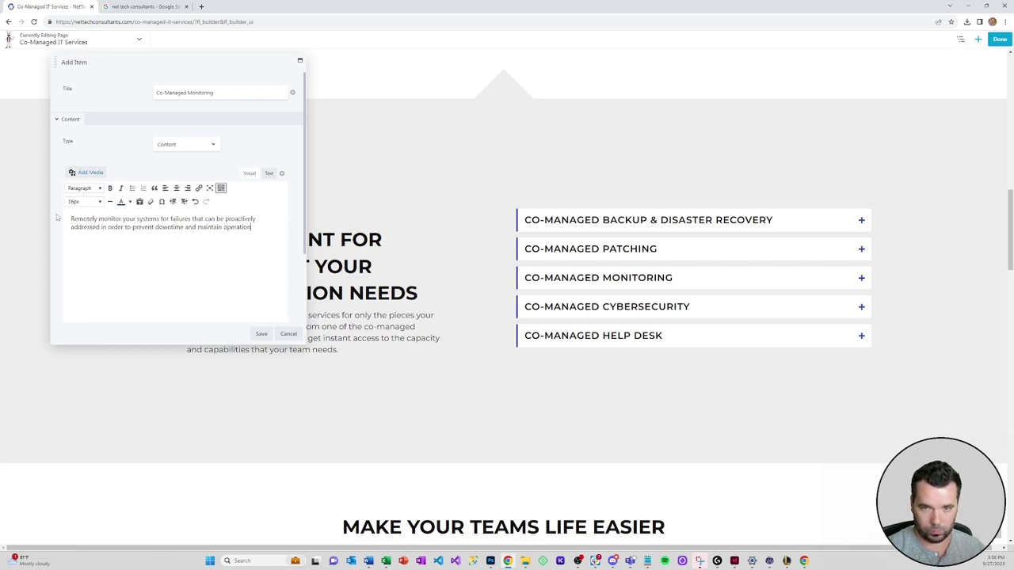
{"action": "type", "text": "al integrit"}
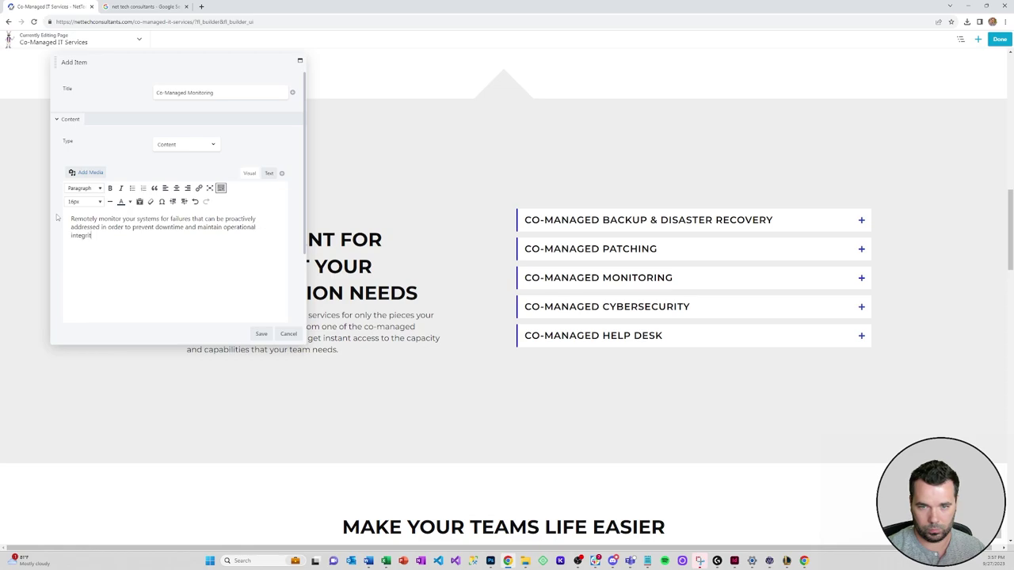
{"action": "type", "text": "y"}
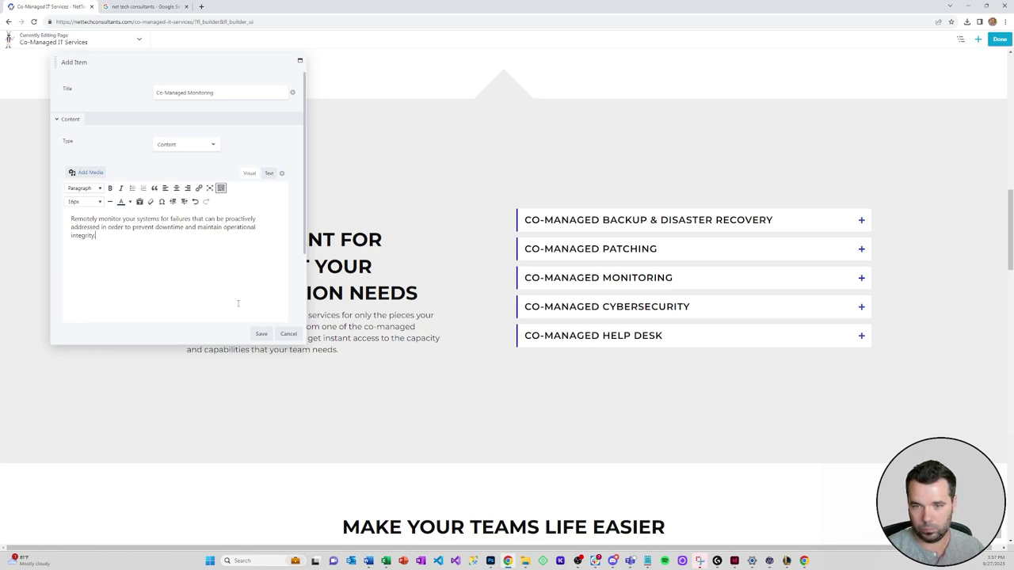
{"action": "left_click", "coordinate": [261, 334]}
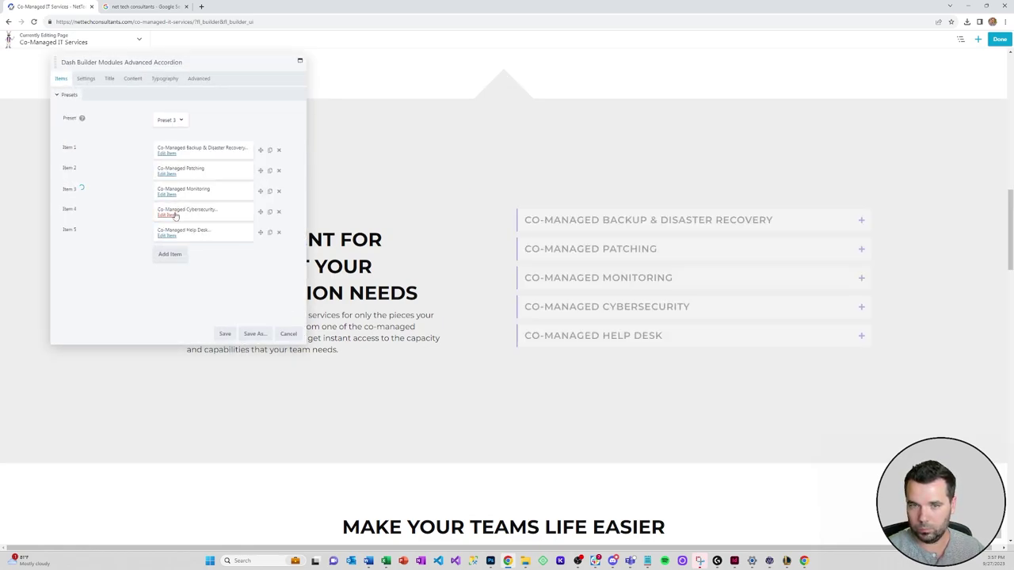
Review the written content of the backup, patching and monitoring accordion items in turn.
{"action": "left_click", "coordinate": [167, 154]}
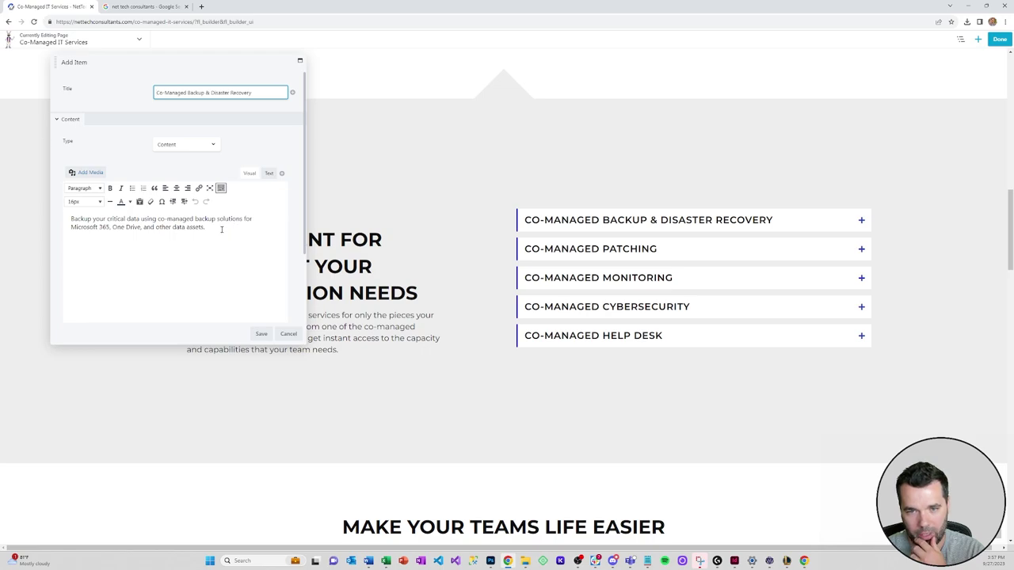
{"action": "left_click", "coordinate": [261, 333]}
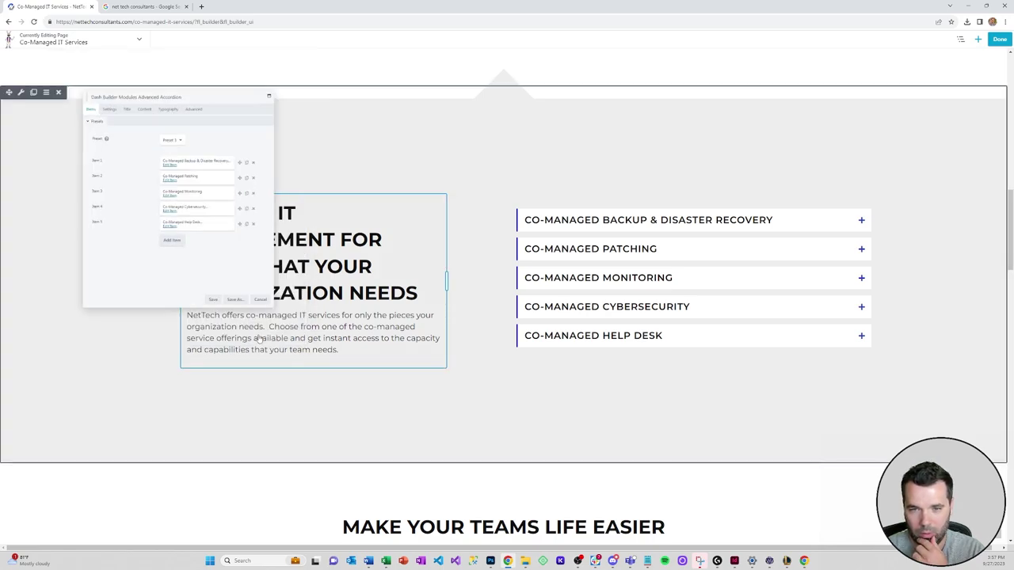
{"action": "left_click", "coordinate": [168, 174]}
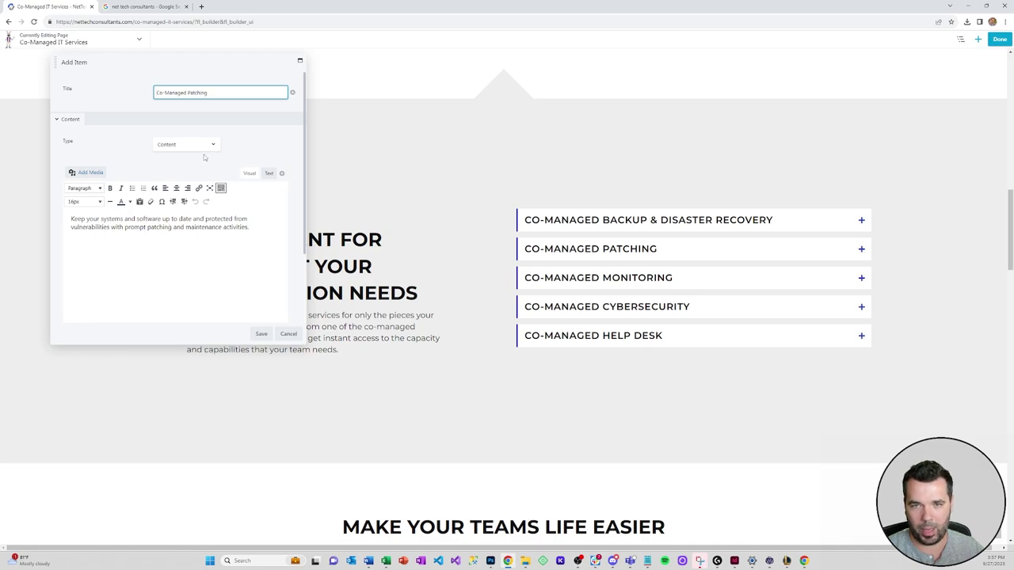
{"action": "left_click", "coordinate": [260, 335]}
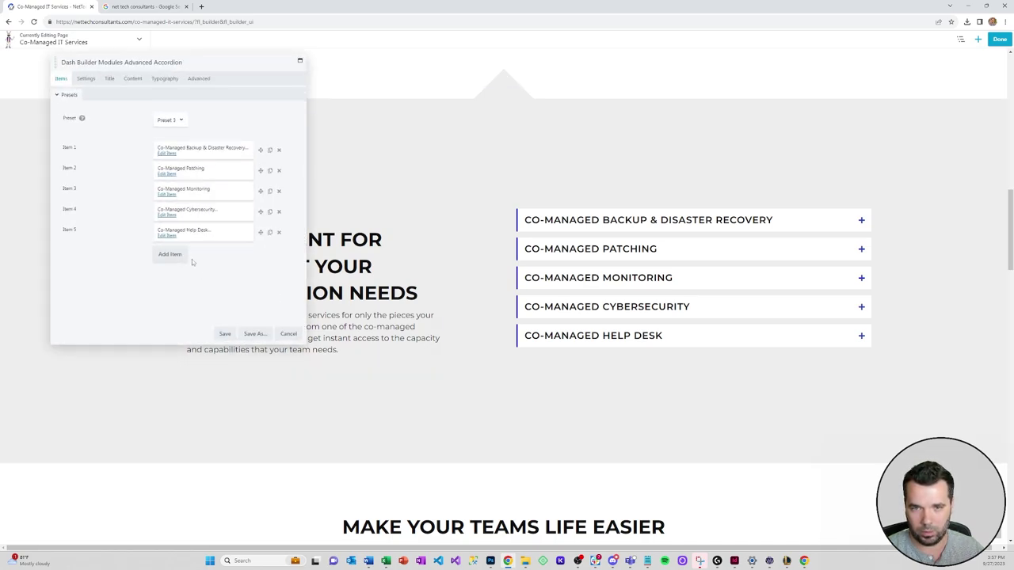
{"action": "left_click", "coordinate": [167, 196]}
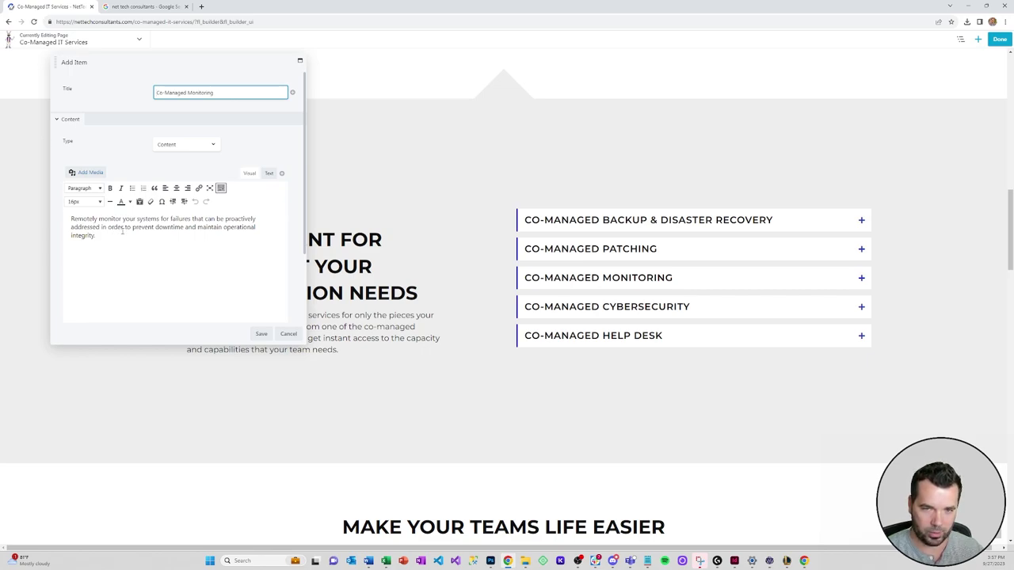
{"action": "left_click", "coordinate": [261, 334]}
Replace the Co-Managed Cybersecurity item's placeholder content with "Keep your organization protected from cyber threats with", dropping the misspelled perimeter wording.
{"action": "left_click", "coordinate": [163, 216]}
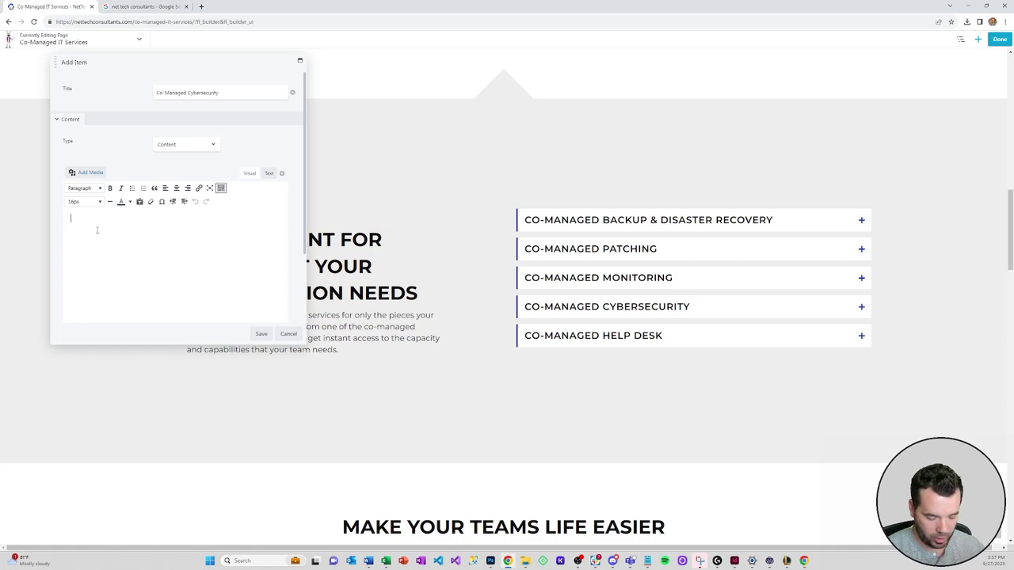
{"action": "type", "text": "Keep your organization protected from cyb"}
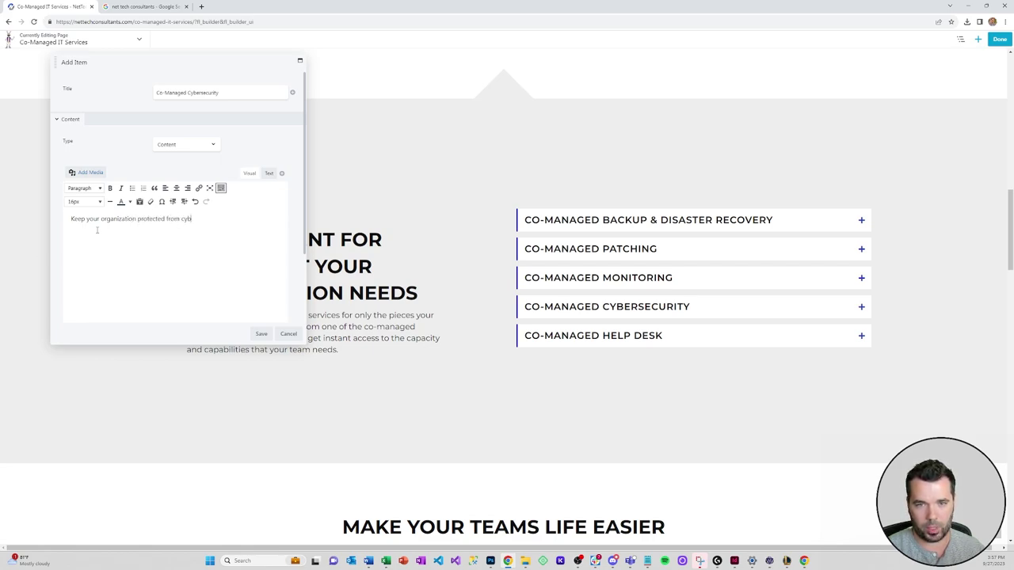
{"action": "type", "text": "er threats with permiter and"}
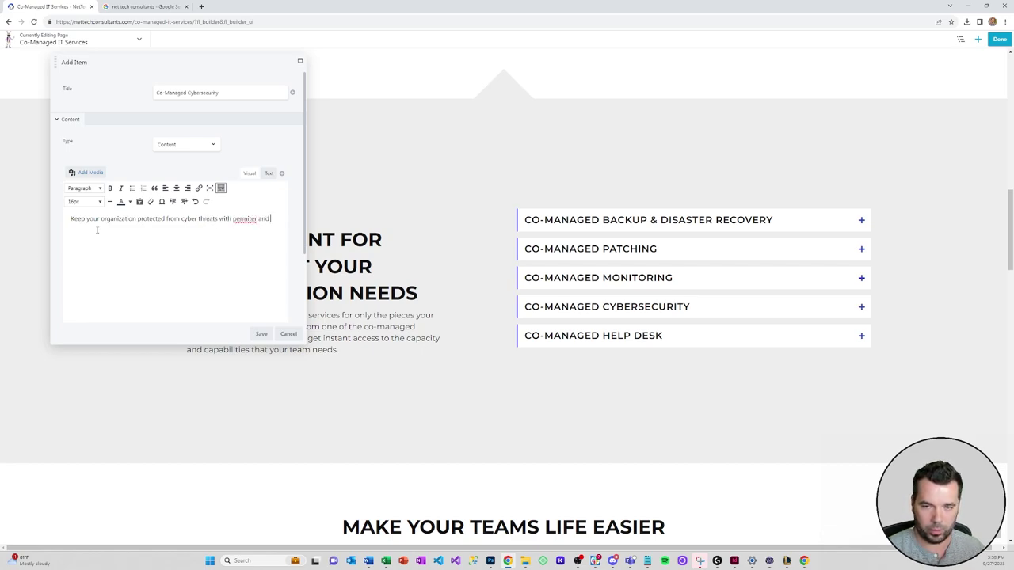
{"action": "right_click", "coordinate": [240, 220]}
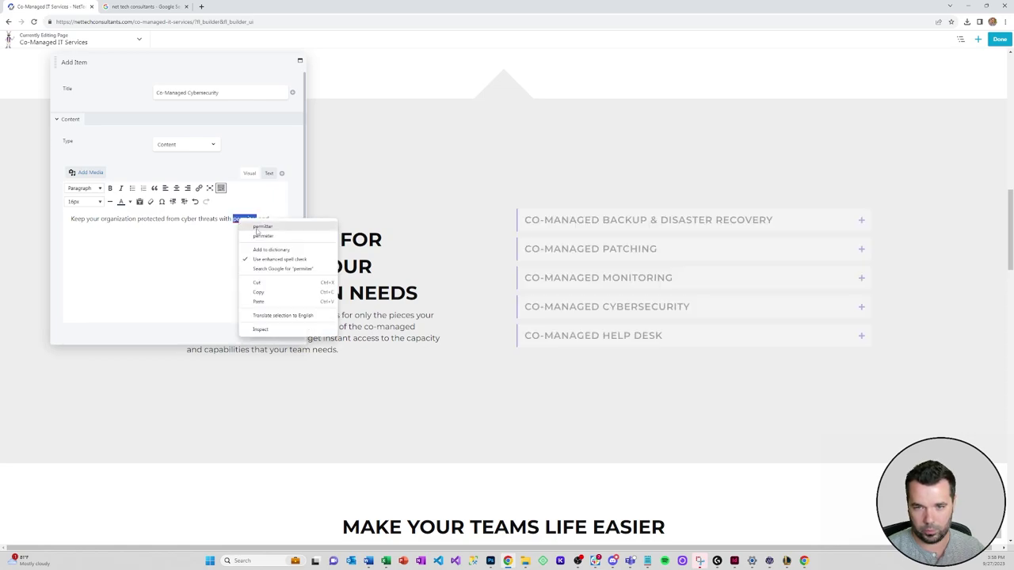
{"action": "left_click", "coordinate": [256, 236]}
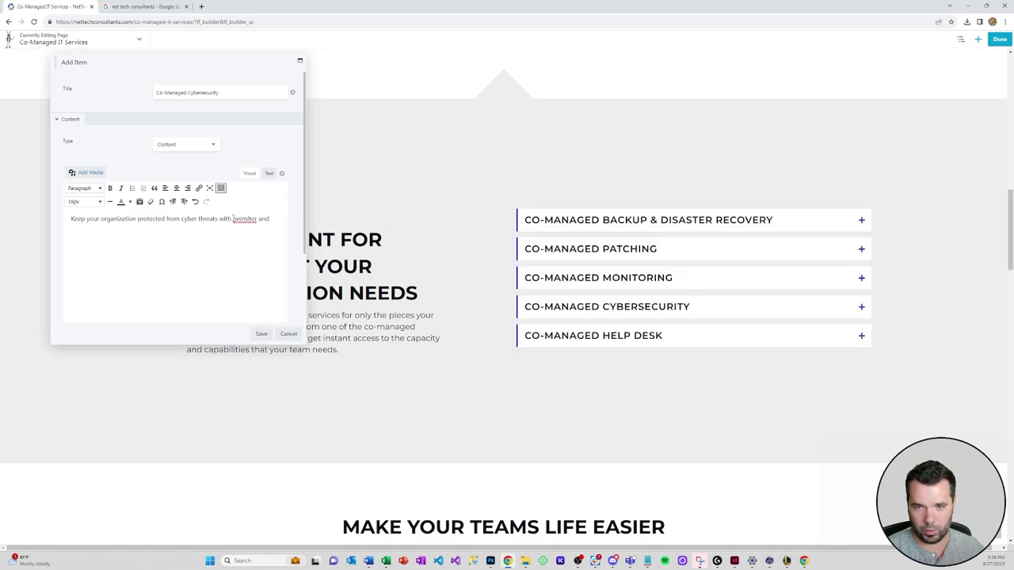
{"action": "left_click_drag", "start_coordinate": [232, 219], "coordinate": [273, 221]}
Continue the cybersecurity item's content with "robust multi-layered cybersecurity software solutions,".
{"action": "type", "text": "hreats with ro"}
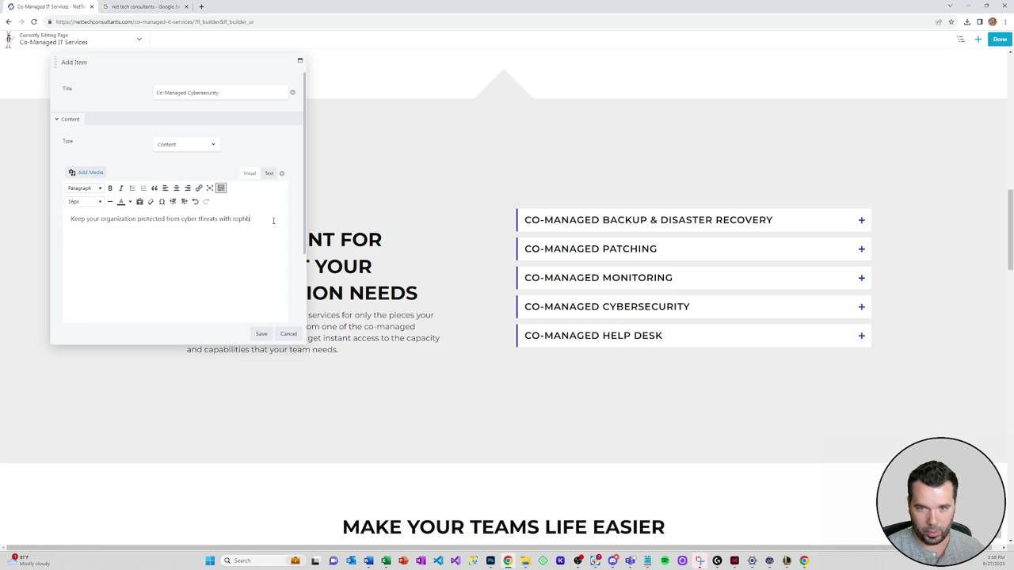
{"action": "type", "text": "bust mul"}
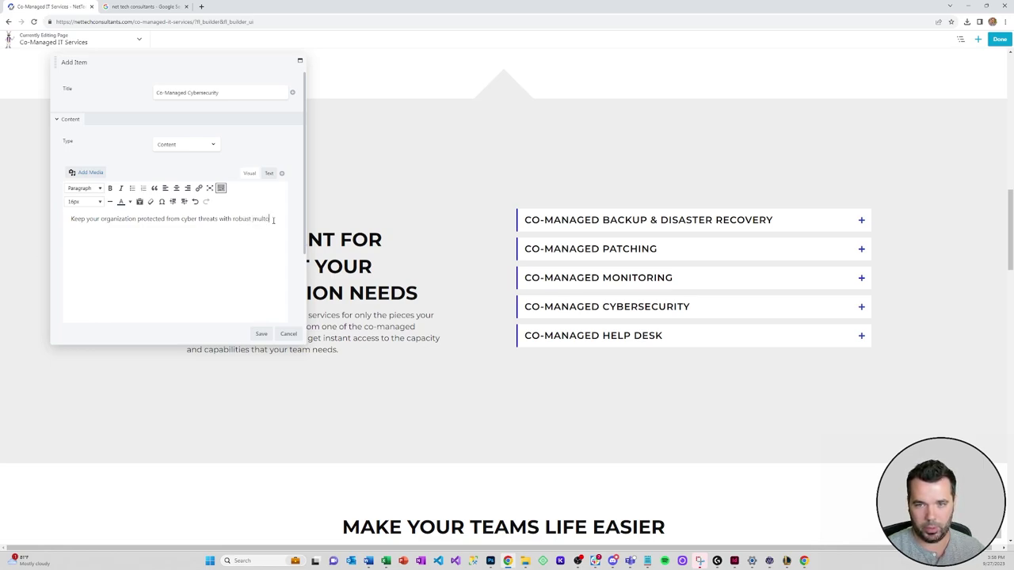
{"action": "type", "text": "ti-layered cybersecur"}
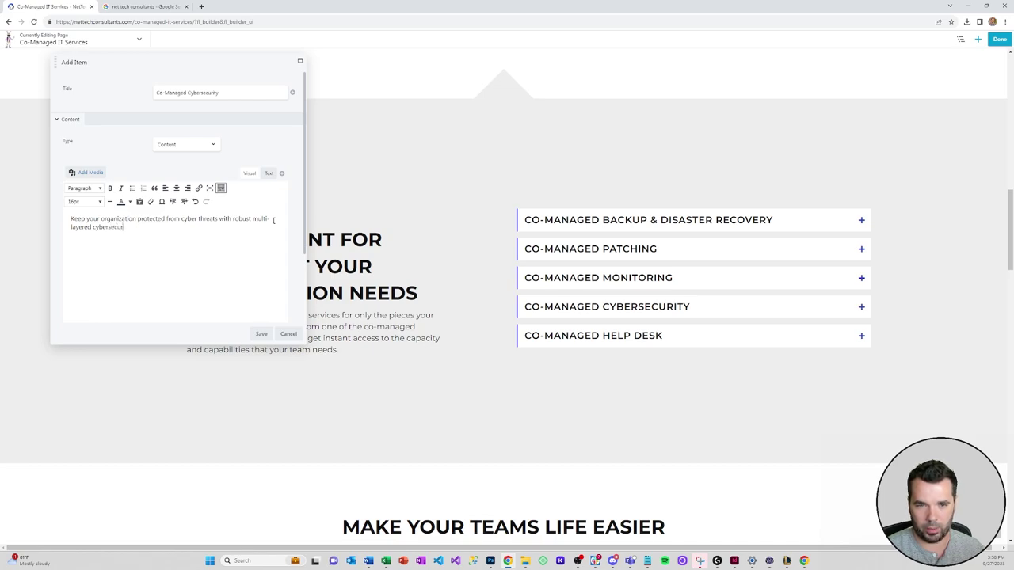
{"action": "type", "text": "ity soltu"}
{"action": "key", "text": "BackSpace"}
{"action": "key", "text": "BackSpace"}
{"action": "key", "text": "BackSpace"}
{"action": "type", "text": "oftwa"}
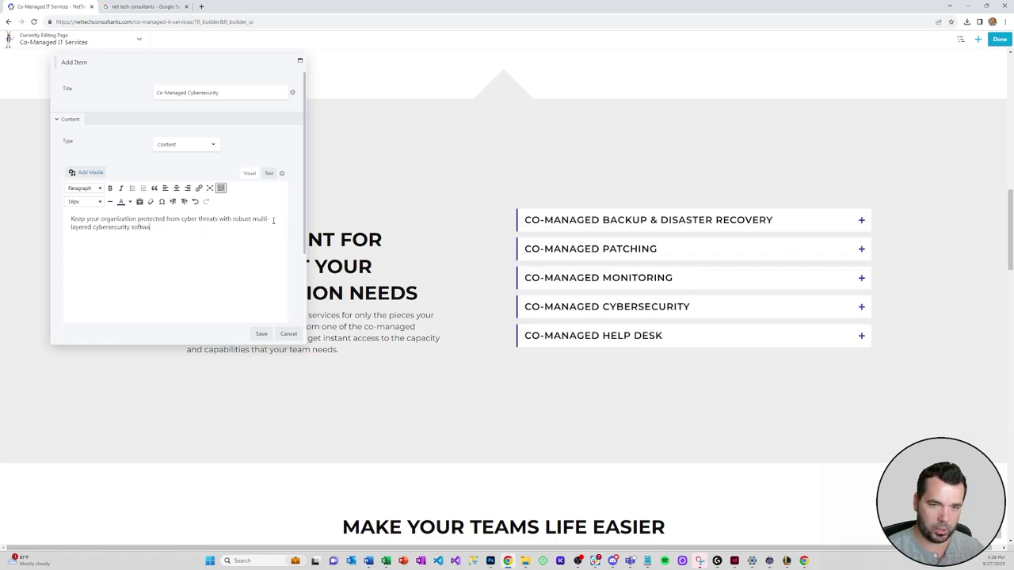
{"action": "type", "text": "re solutions, cyb"}
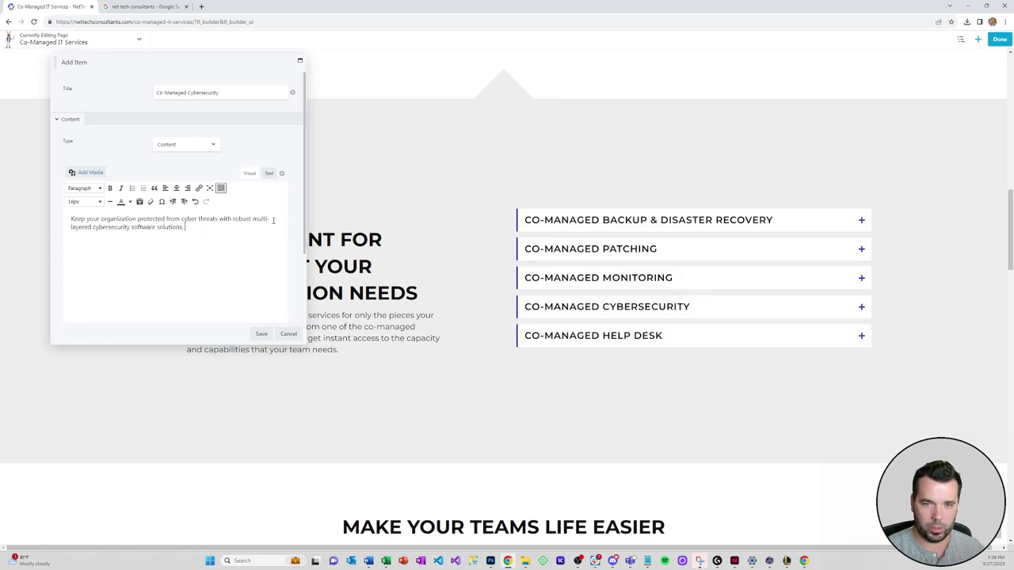
Finish the cybersecurity content with "cyber awareness training, and detection and response activities." and save the item.
{"action": "type", "text": "er aware"}
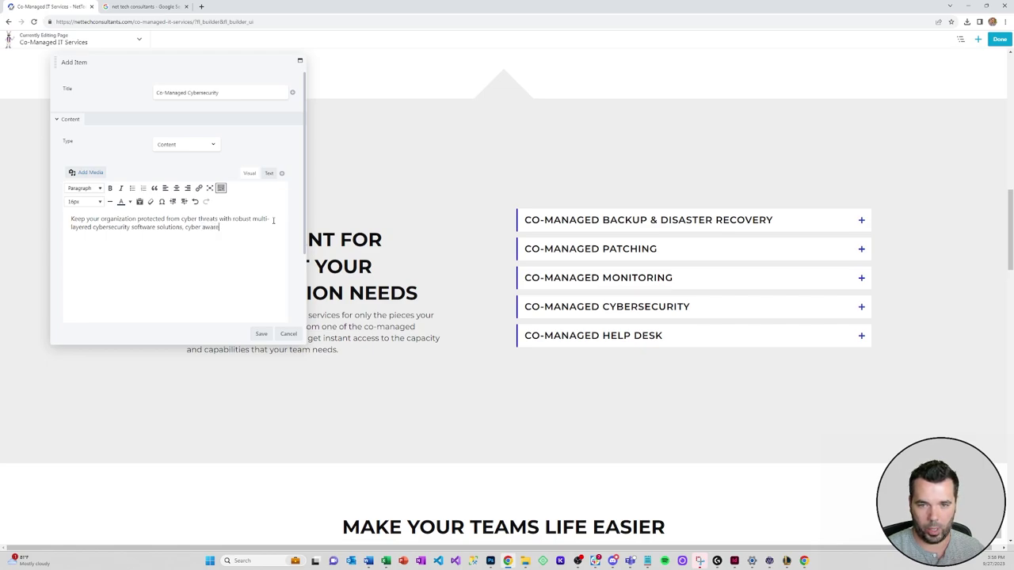
{"action": "type", "text": "ness training, and"}
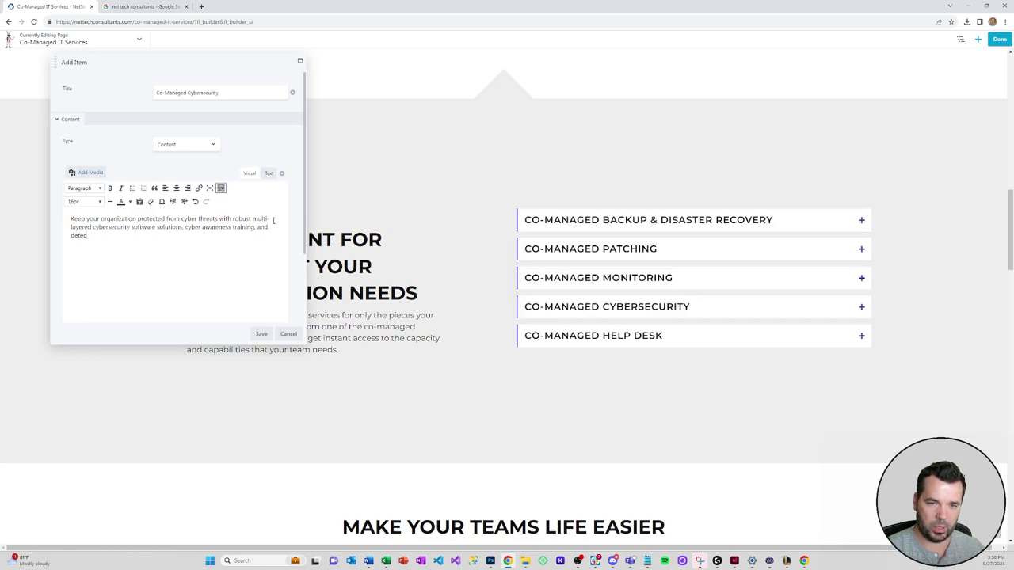
{"action": "type", "text": "detection adn"}
{"action": "key", "text": "BackSpace"}
{"action": "key", "text": "BackSpace"}
{"action": "type", "text": "nd"}
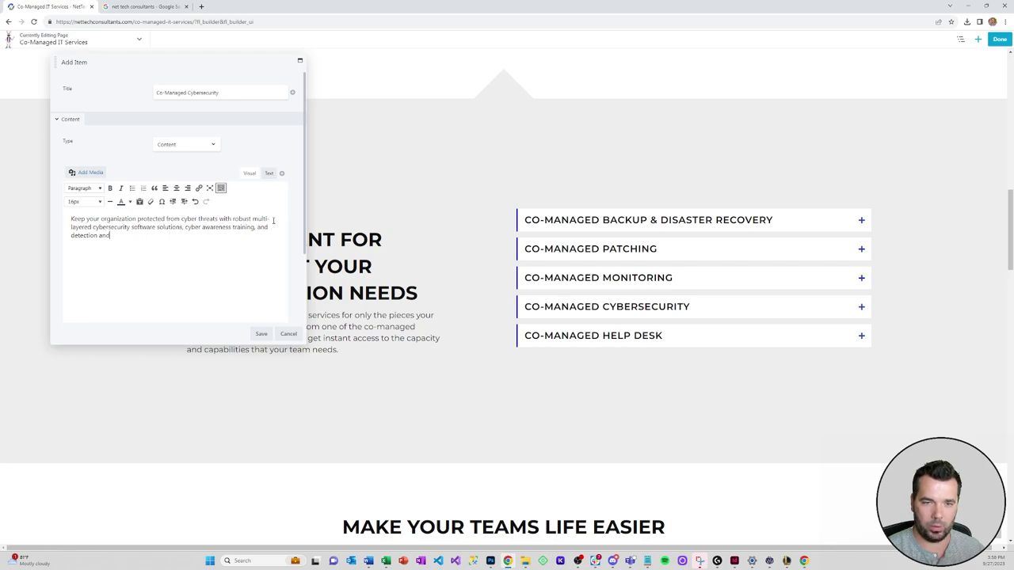
{"action": "type", "text": " response activities."}
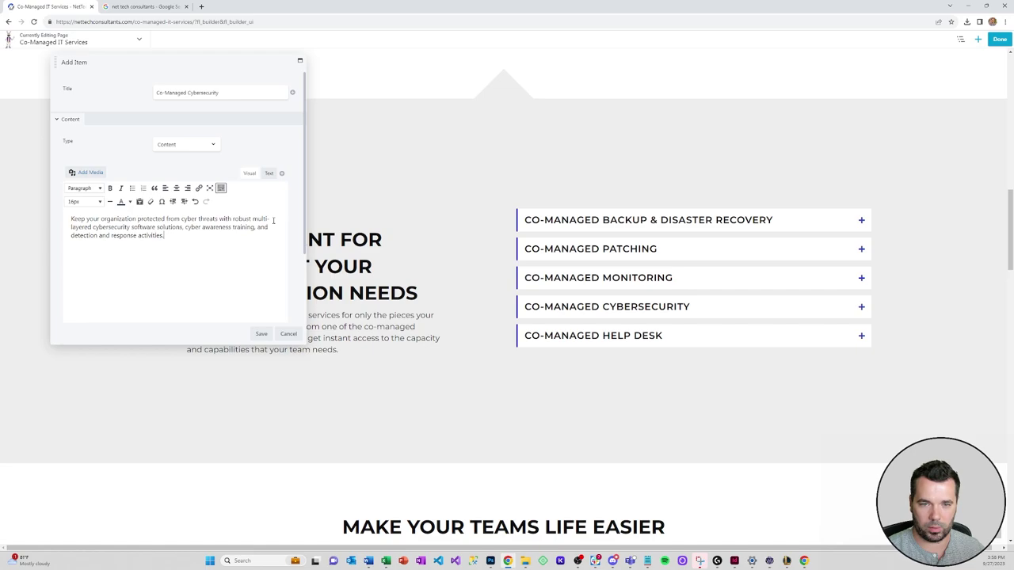
{"action": "left_click", "coordinate": [261, 334]}
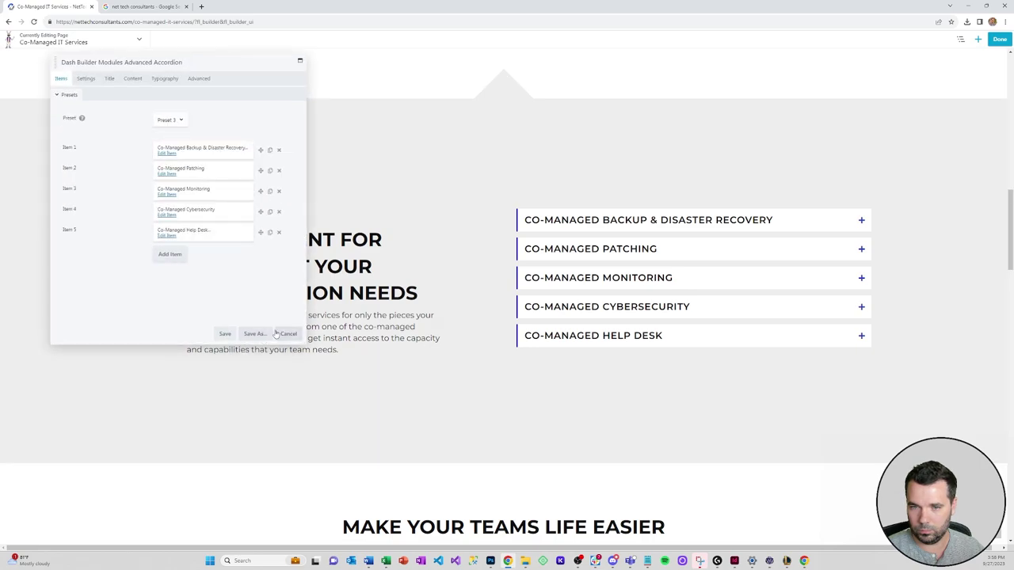
Begin the Co-Managed Help Desk item's content with "Get access to our 24/7 IT help desk to field your end user's support calls".
{"action": "left_click", "coordinate": [168, 235]}
{"action": "left_click", "coordinate": [127, 226]}
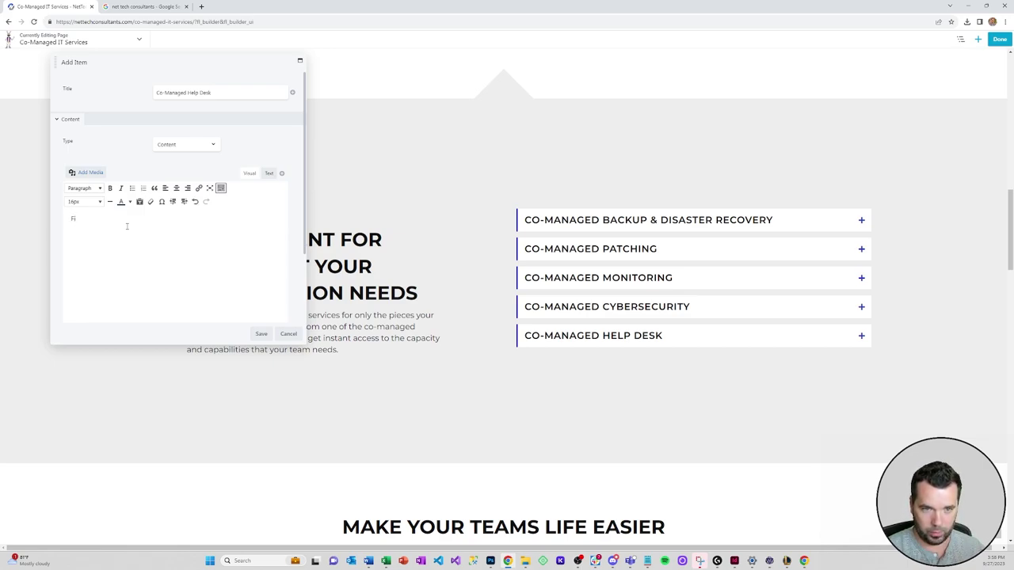
{"action": "type", "text": "Get access"}
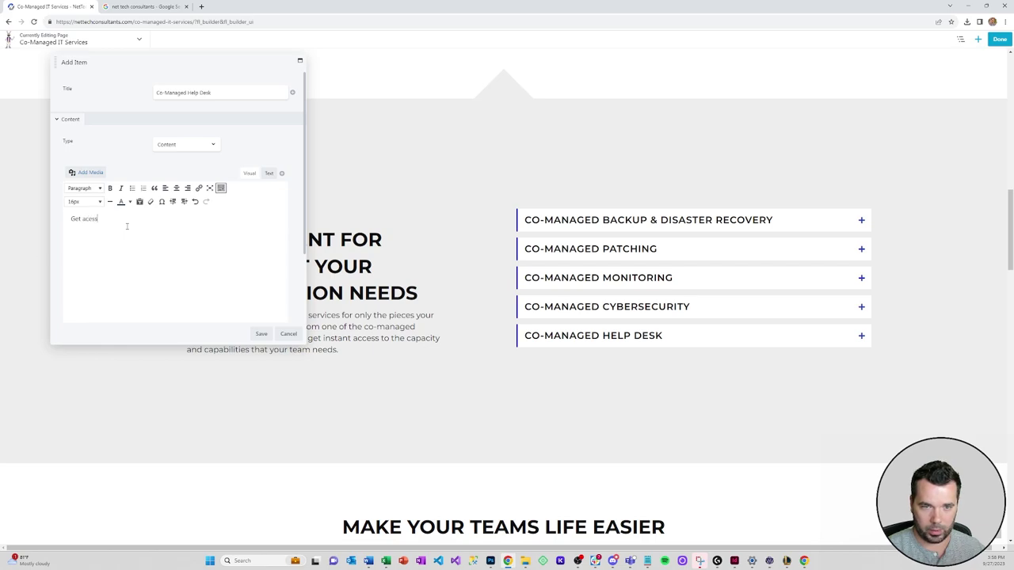
{"action": "type", "text": " to our"}
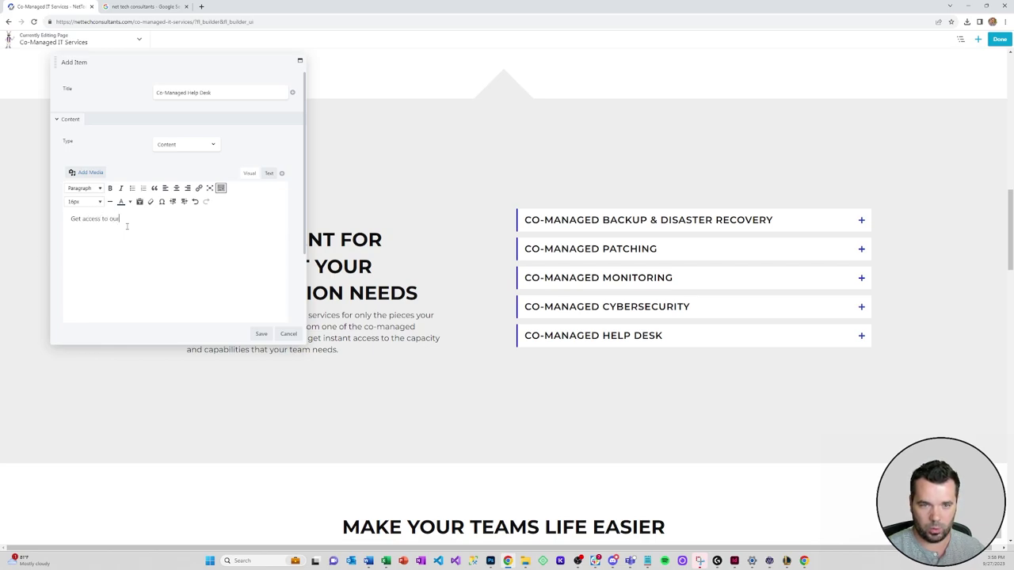
{"action": "type", "text": " 24/8"}
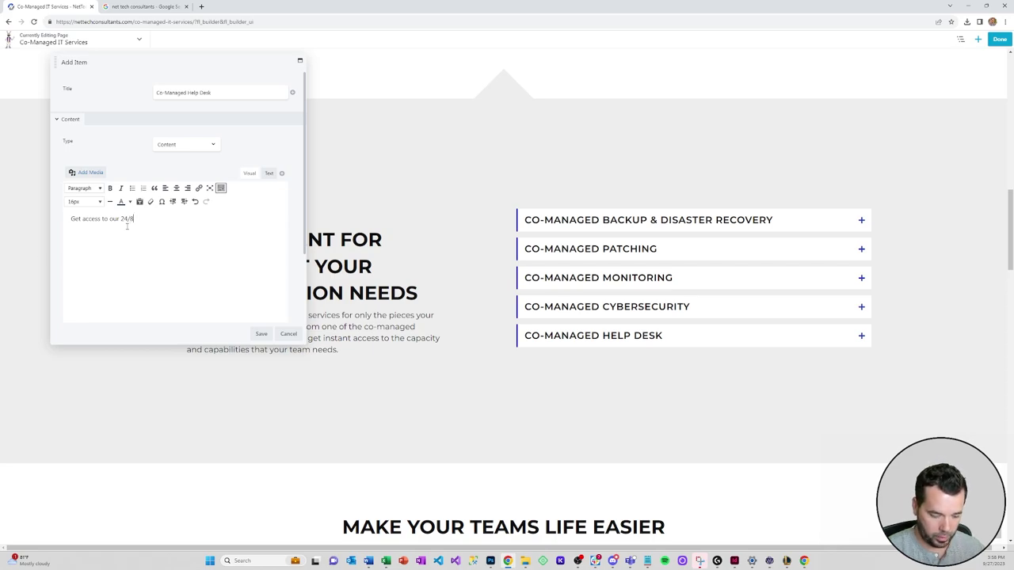
{"action": "key", "text": "BackSpace"}
{"action": "type", "text": "7 IT help"}
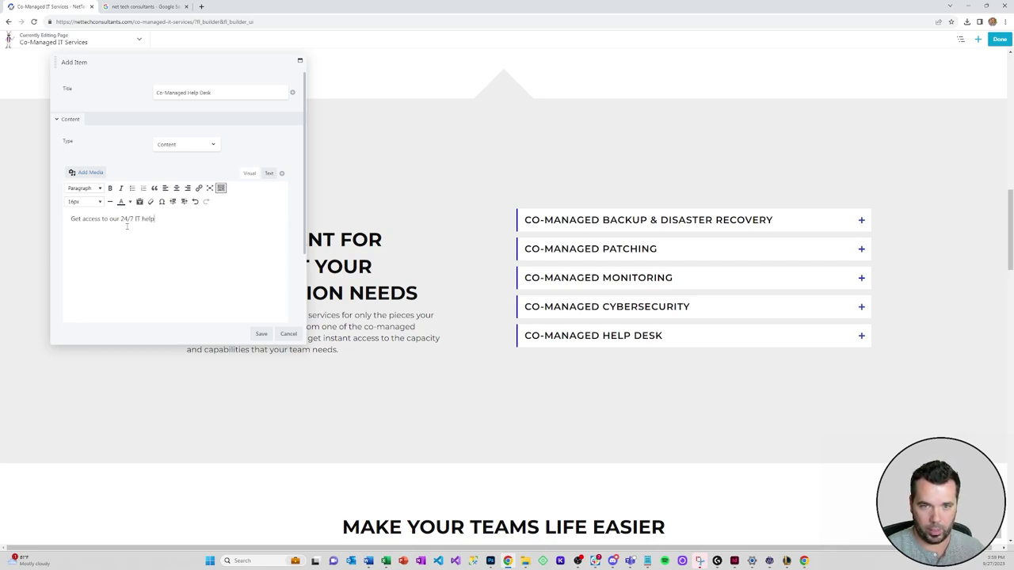
{"action": "type", "text": " desk to field "}
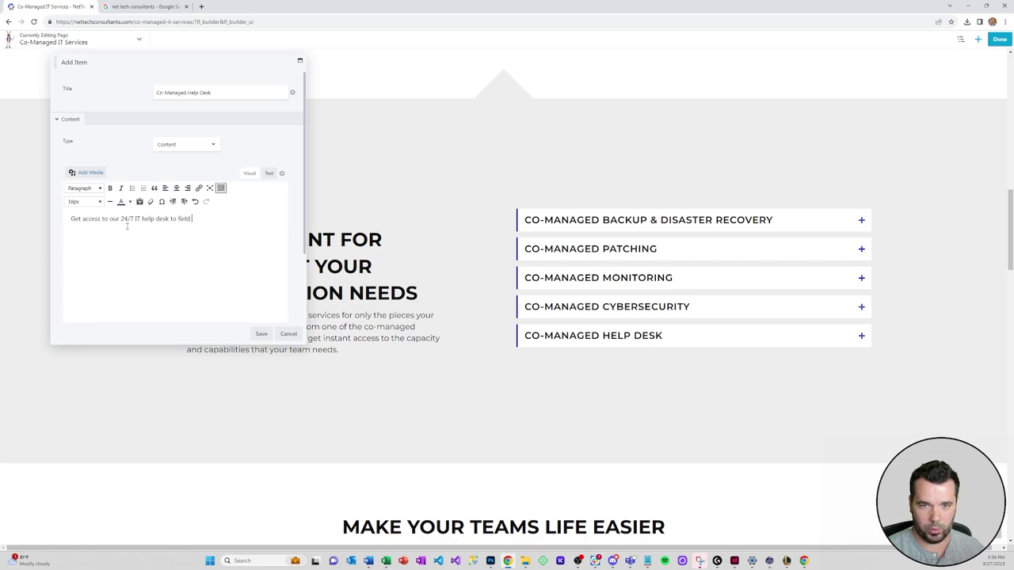
{"action": "type", "text": "your end user's support calls"}
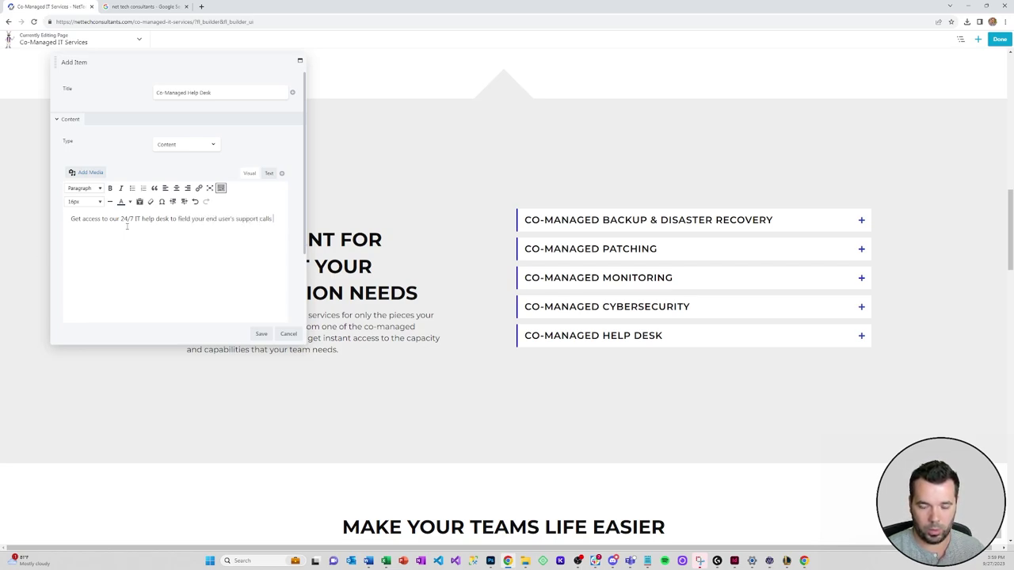
Finish the help desk content with "or just escalate to us in the event of a tier 2+ support issue." and save the accordion.
{"action": "type", "text": " or just escalat"}
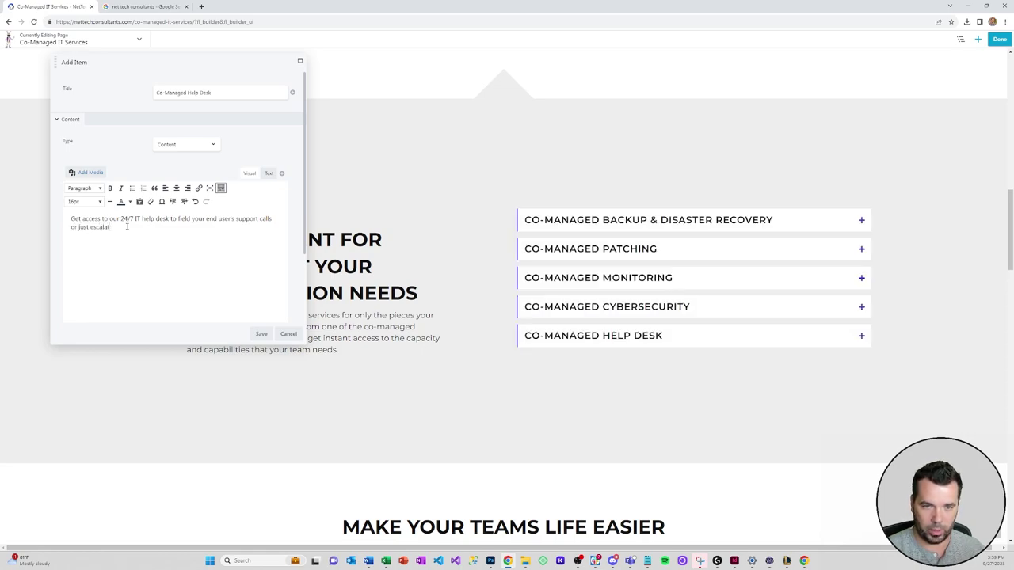
{"action": "type", "text": "e to us in th"}
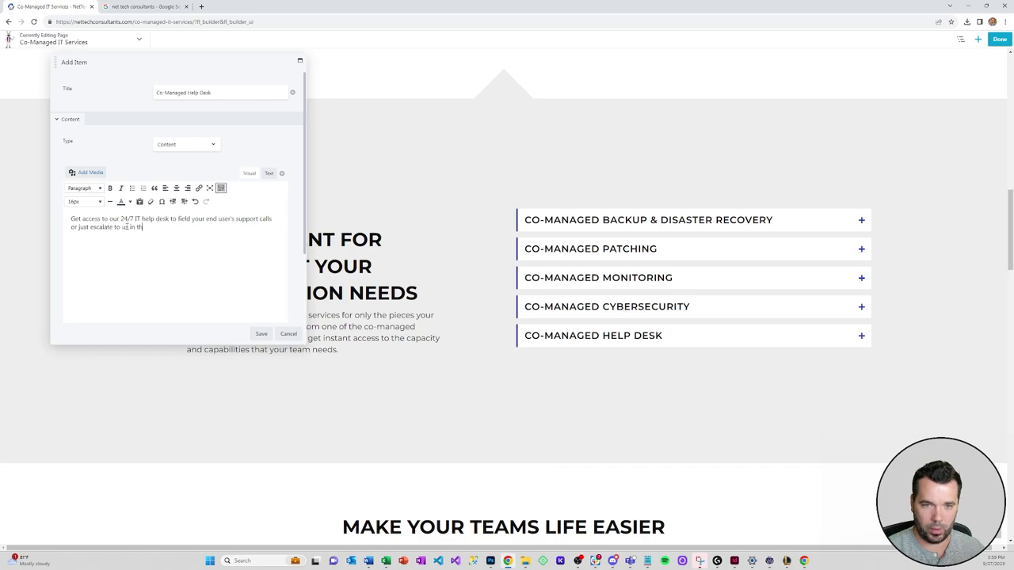
{"action": "type", "text": "e event of a unso"}
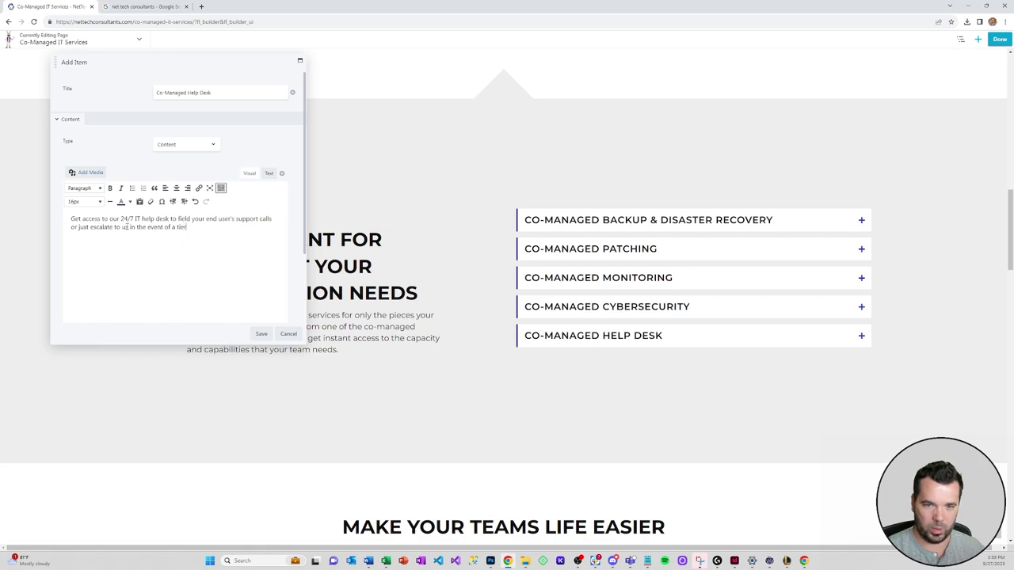
{"action": "type", "text": "tier 2+"}
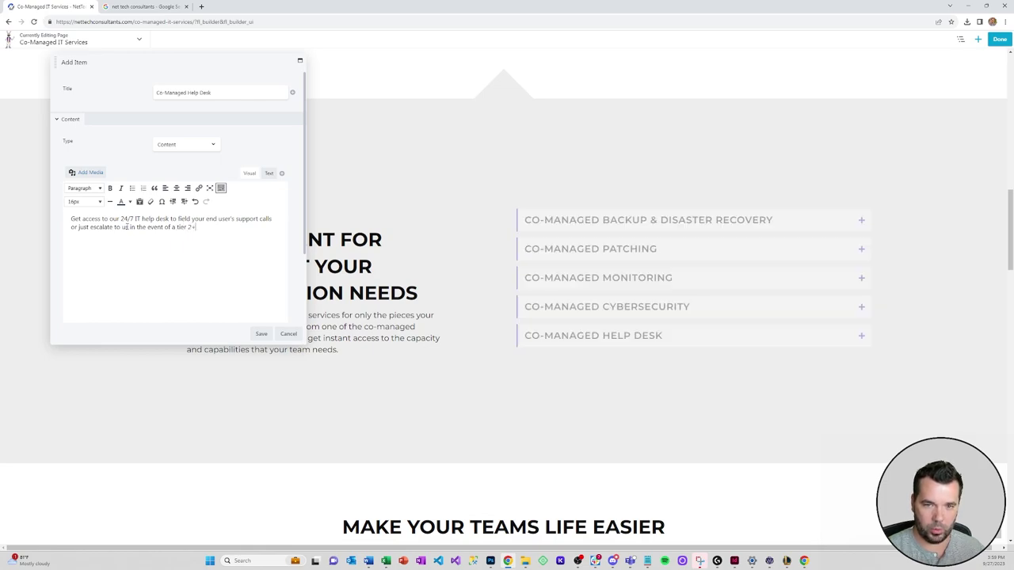
{"action": "type", "text": " support issue."}
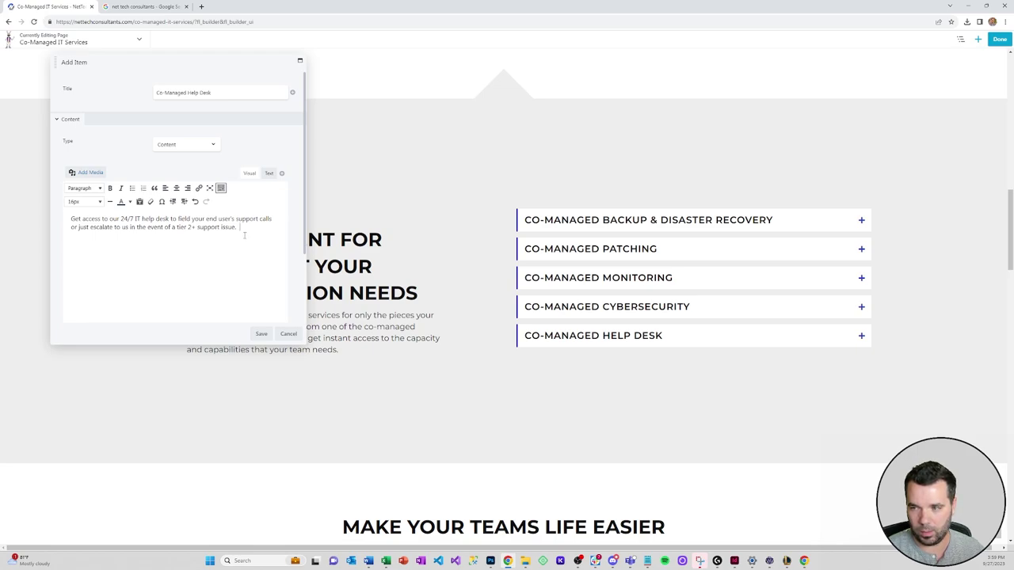
{"action": "left_click", "coordinate": [261, 334]}
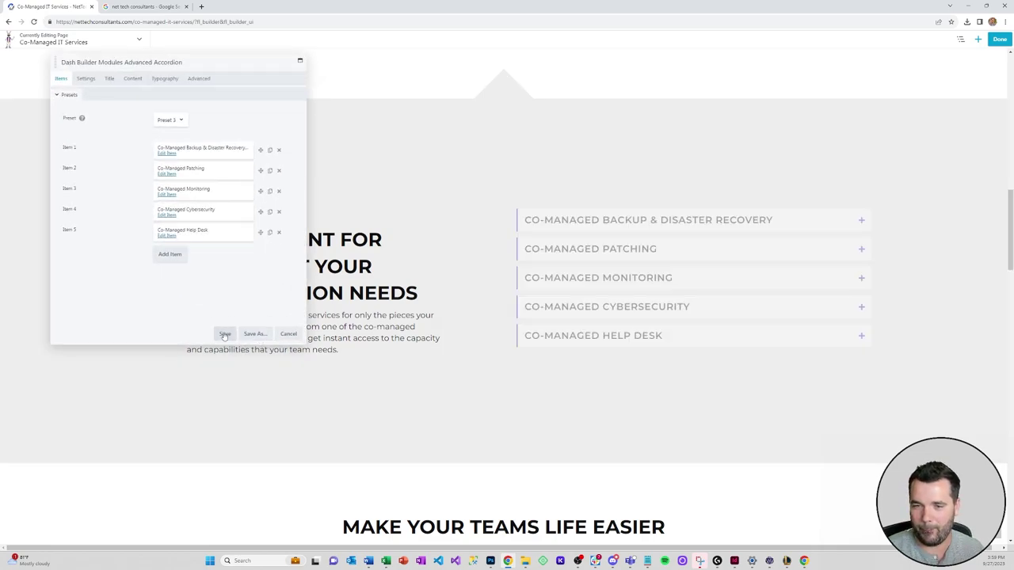
{"action": "left_click", "coordinate": [225, 336]}
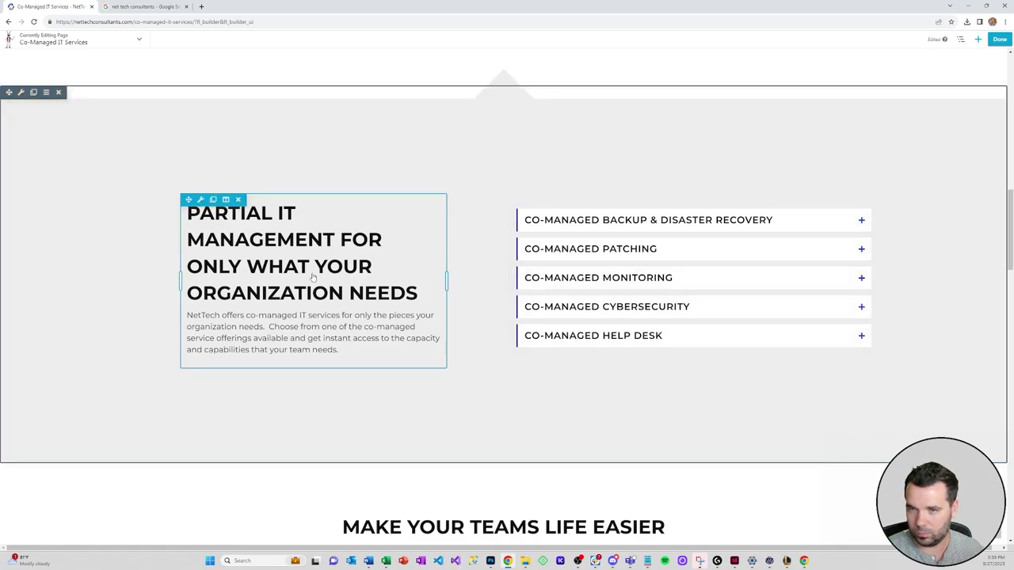
Check the edited page layout and publish the Co-Managed IT Services page.
{"action": "scroll", "coordinate": [317, 279], "scroll_direction": "down", "scroll_amount": 11}
{"action": "scroll", "coordinate": [376, 285], "scroll_direction": "down", "scroll_amount": 6}
{"action": "scroll", "coordinate": [380, 285], "scroll_direction": "up", "scroll_amount": 18}
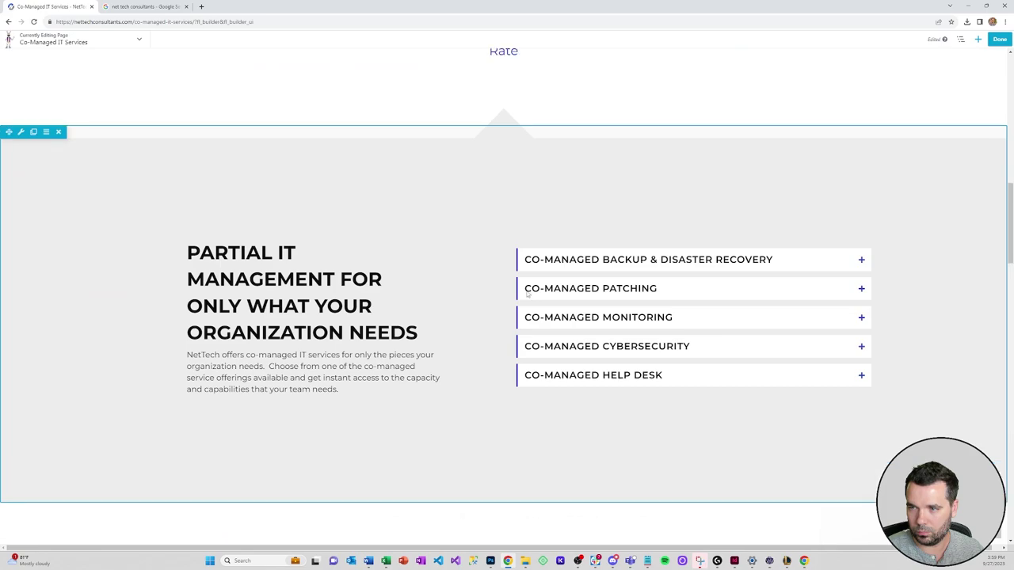
{"action": "scroll", "coordinate": [527, 294], "scroll_direction": "up", "scroll_amount": 3}
{"action": "left_click", "coordinate": [999, 40]}
{"action": "left_click", "coordinate": [964, 40]}
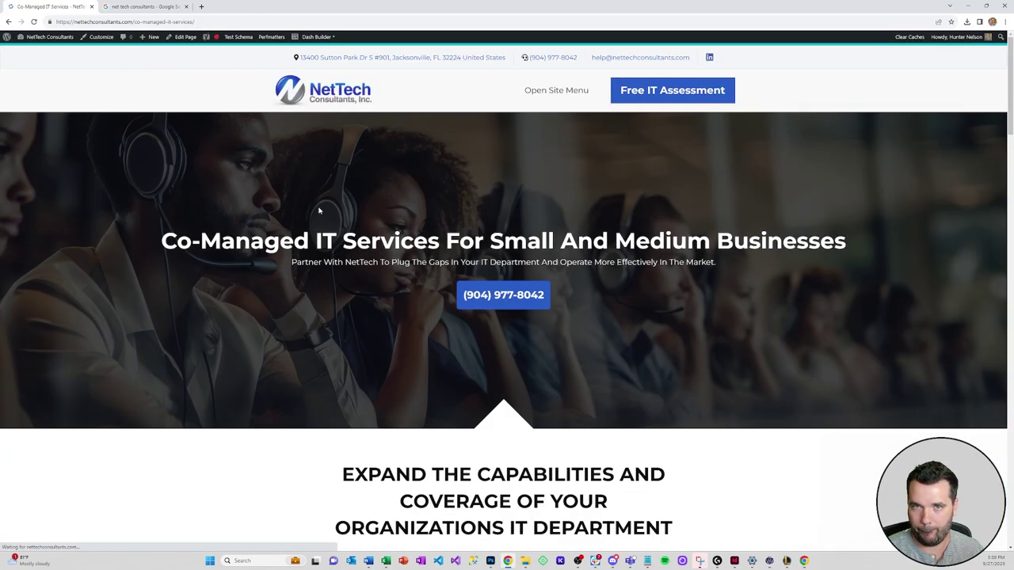
Look over the published page, copy its URL, and close the Google search results.
{"action": "scroll", "coordinate": [192, 199], "scroll_direction": "down", "scroll_amount": 12}
{"action": "scroll", "coordinate": [193, 199], "scroll_direction": "down", "scroll_amount": 10}
{"action": "scroll", "coordinate": [193, 199], "scroll_direction": "up", "scroll_amount": 18}
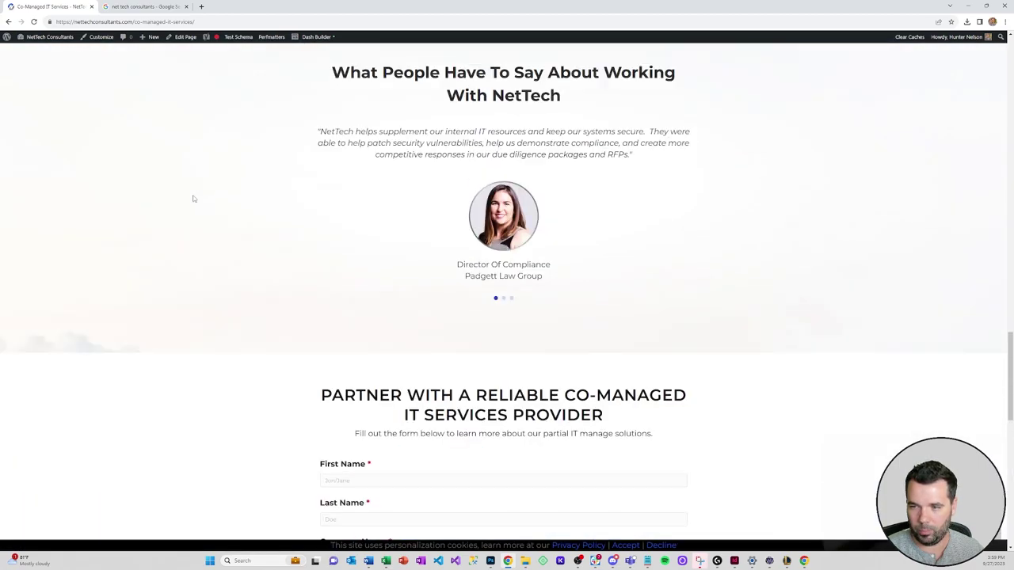
{"action": "scroll", "coordinate": [193, 199], "scroll_direction": "up", "scroll_amount": 5}
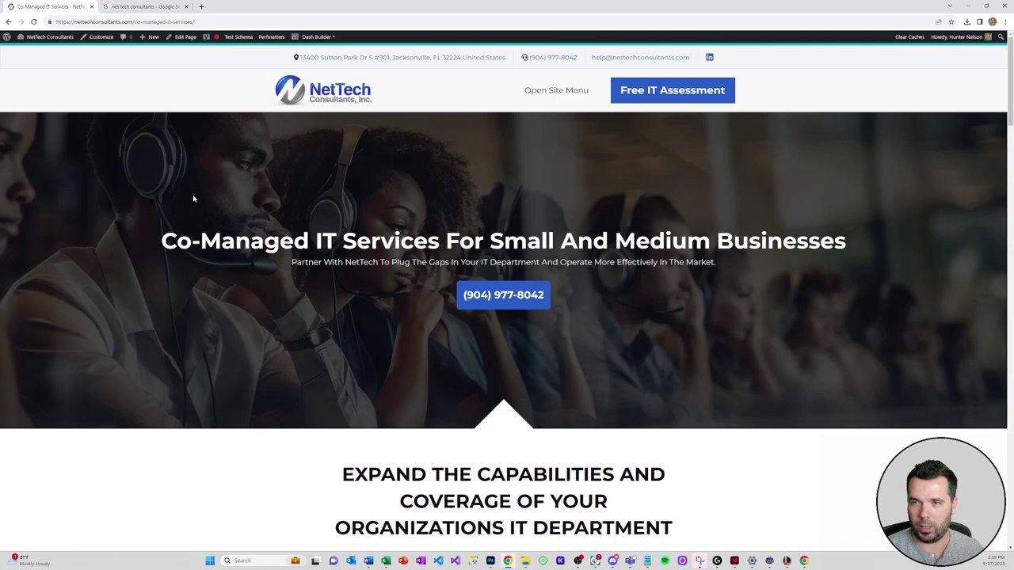
{"action": "left_click", "coordinate": [173, 22]}
{"action": "key", "text": "ctrl+c"}
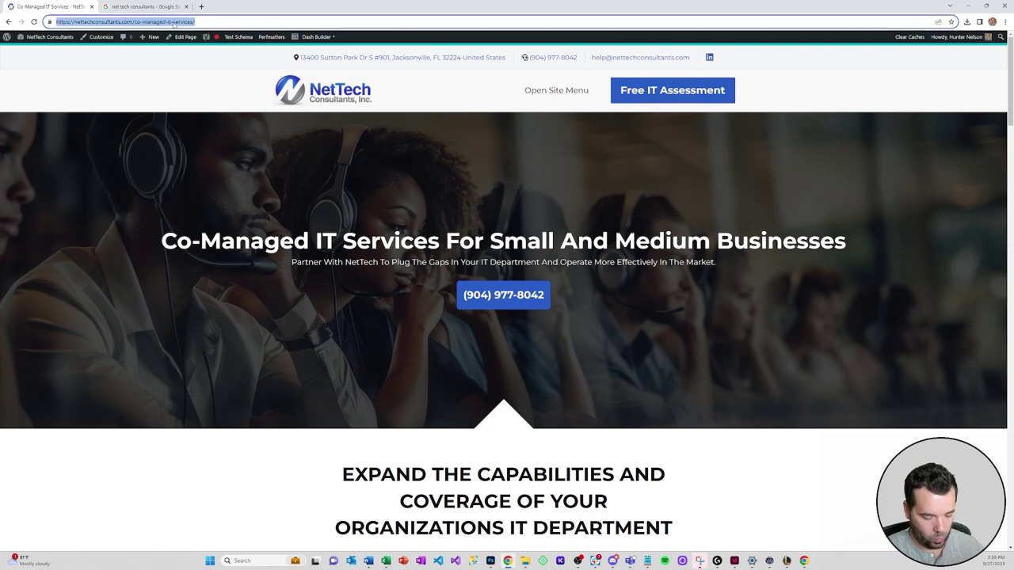
{"action": "left_click", "coordinate": [186, 6]}
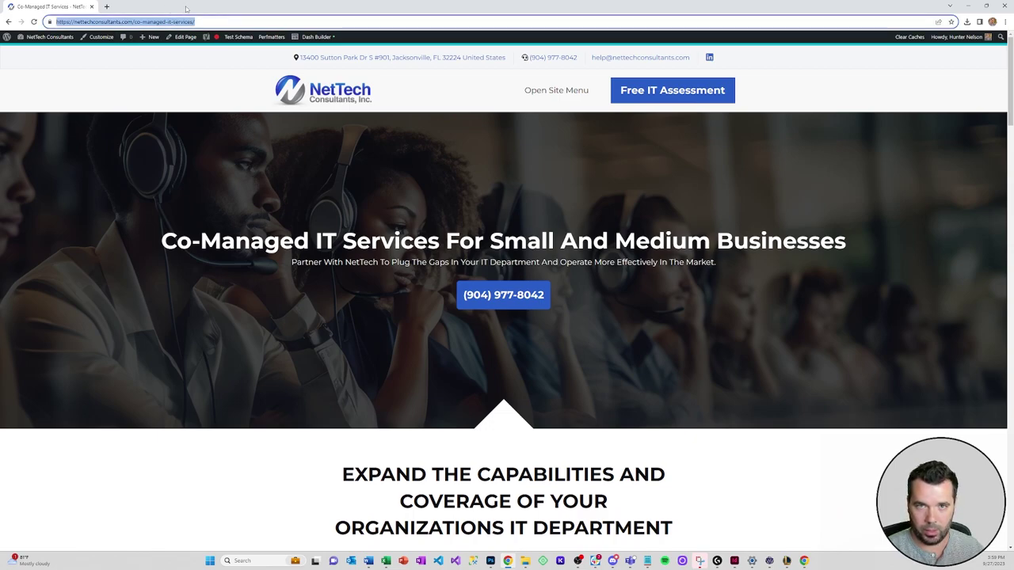
Switch to Semrush and open all pages and optimization ideas of the NetTech project in the On Page SEO Checker.
{"action": "left_click", "coordinate": [107, 6]}
{"action": "type", "text": "s://www.semrush.com/projects/"}
{"action": "key", "text": "Return"}
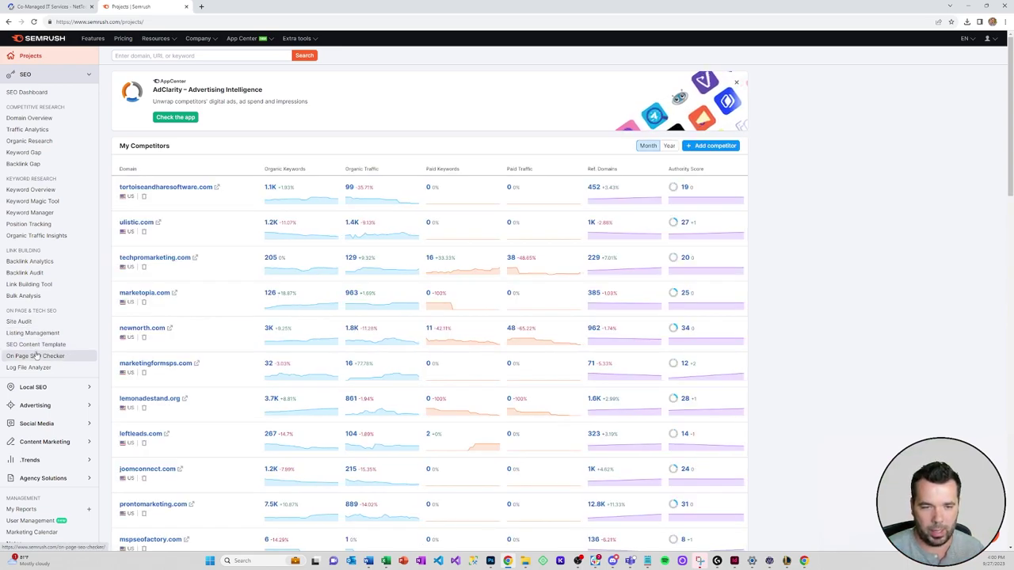
{"action": "left_click", "coordinate": [34, 356]}
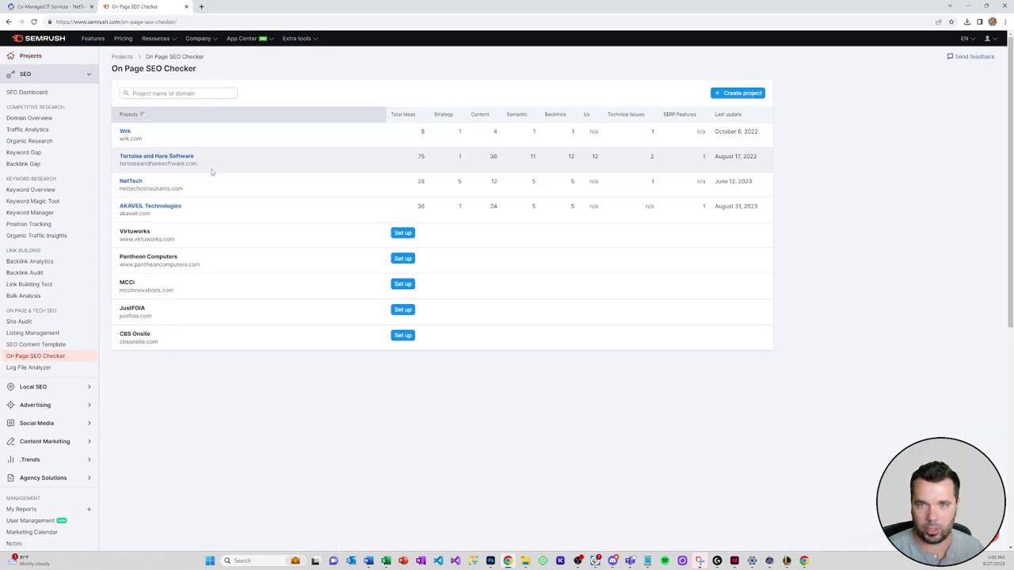
{"action": "left_click", "coordinate": [131, 181]}
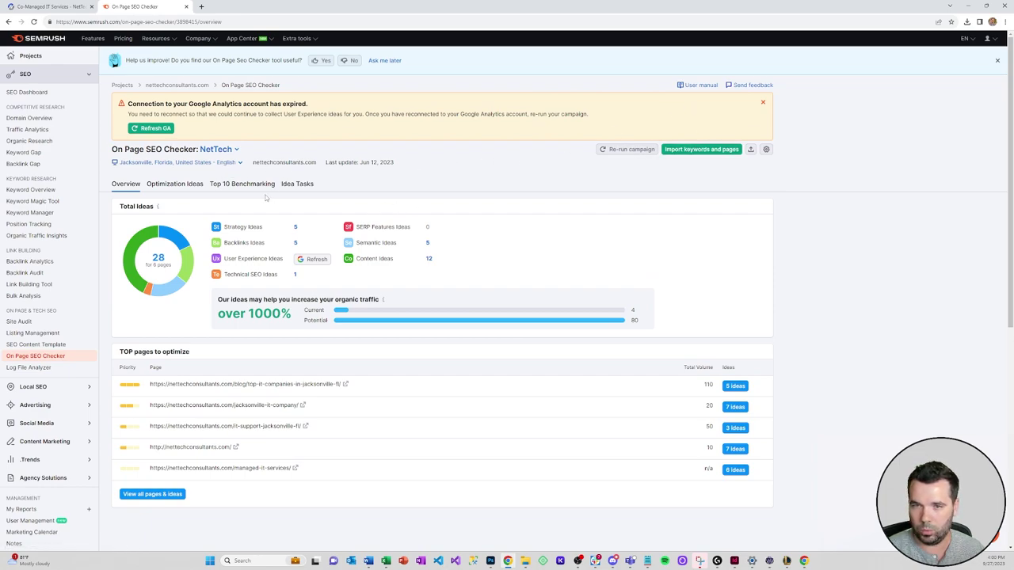
{"action": "left_click", "coordinate": [169, 497]}
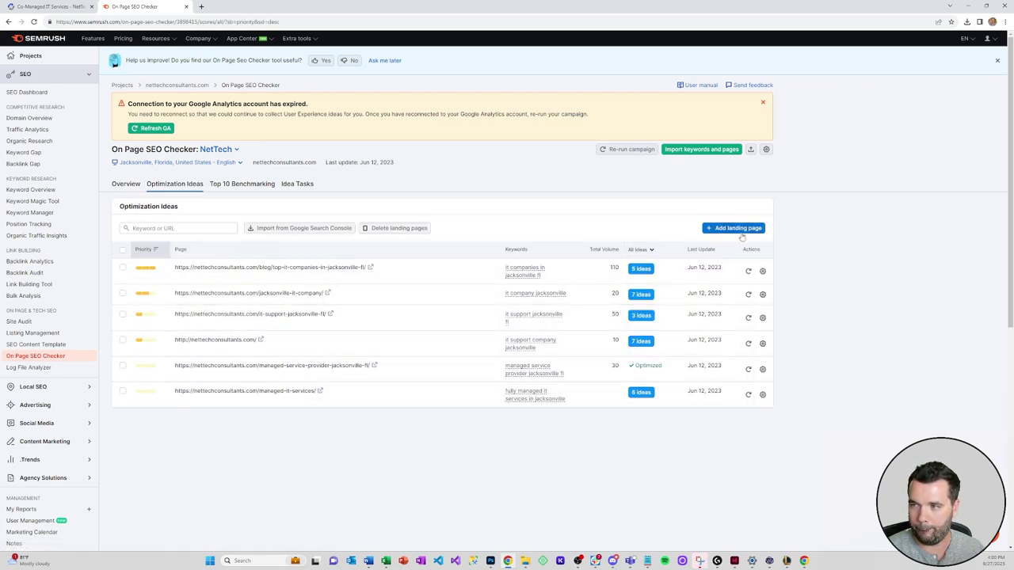
Start adding a landing page to optimize, using the copied co-managed-it-services page URL.
{"action": "left_click", "coordinate": [737, 229]}
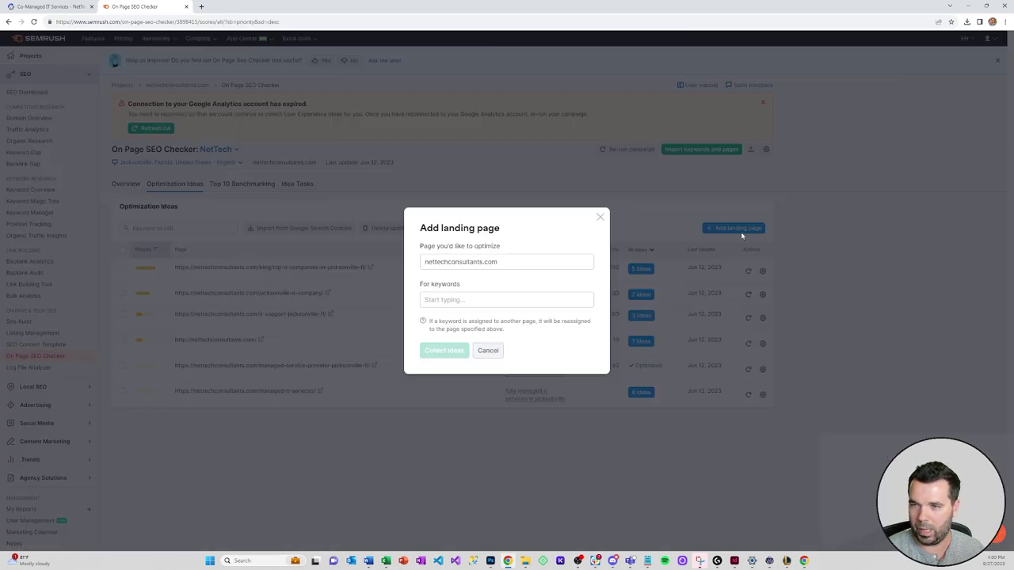
{"action": "left_click", "coordinate": [454, 300]}
{"action": "left_click", "coordinate": [507, 262]}
{"action": "key", "text": "ctrl+a"}
{"action": "key", "text": "ctrl+v"}
Assign the keyword "co-managed it services" to the landing page and start collecting ideas.
{"action": "left_click", "coordinate": [449, 301]}
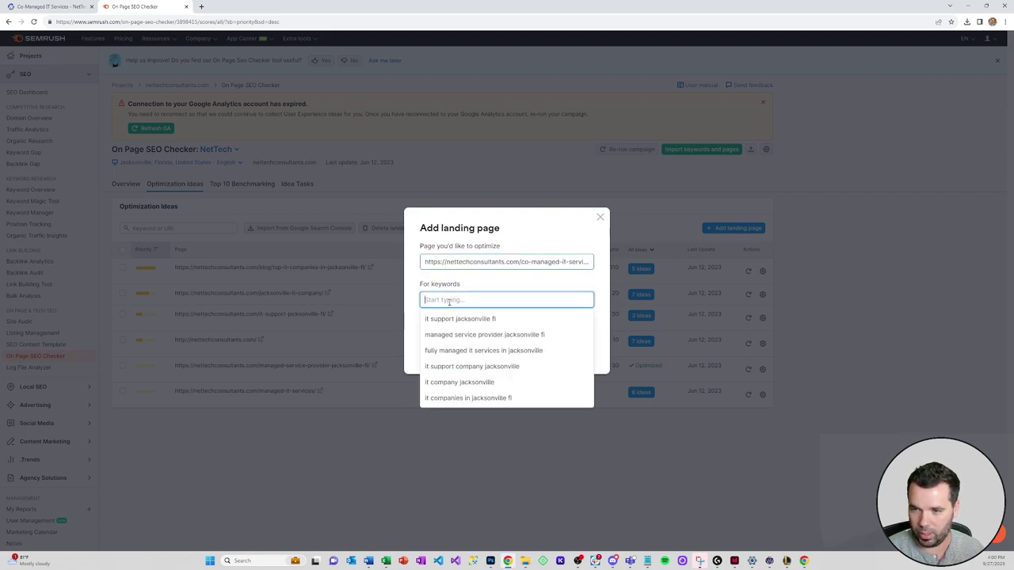
{"action": "type", "text": "co-managed"}
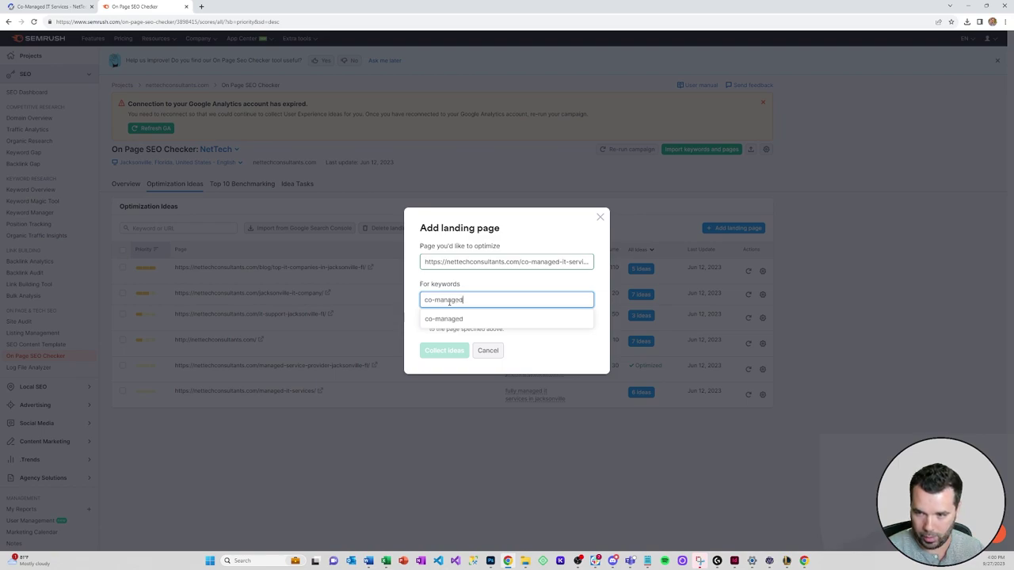
{"action": "type", "text": " it services"}
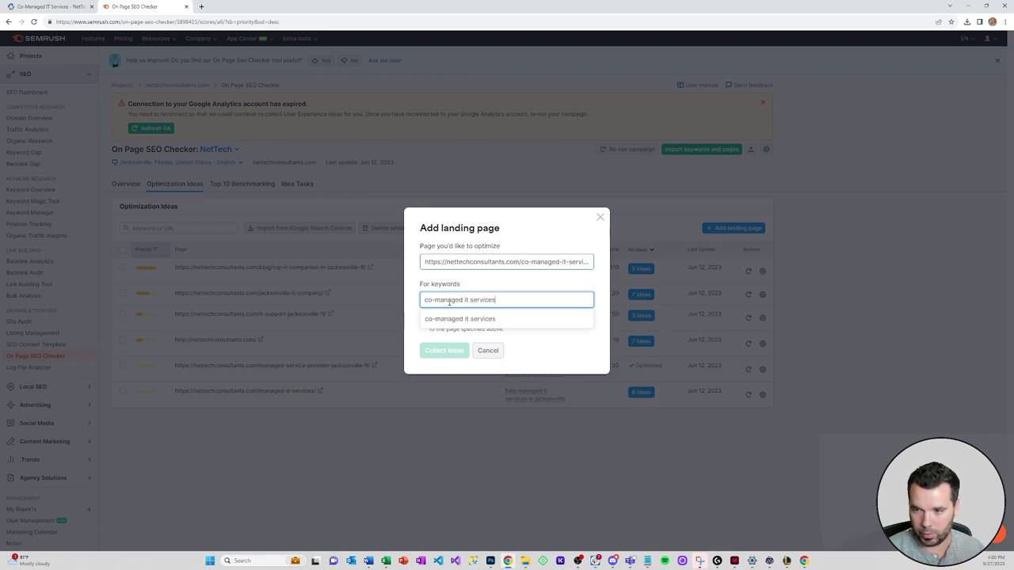
{"action": "left_click", "coordinate": [463, 320]}
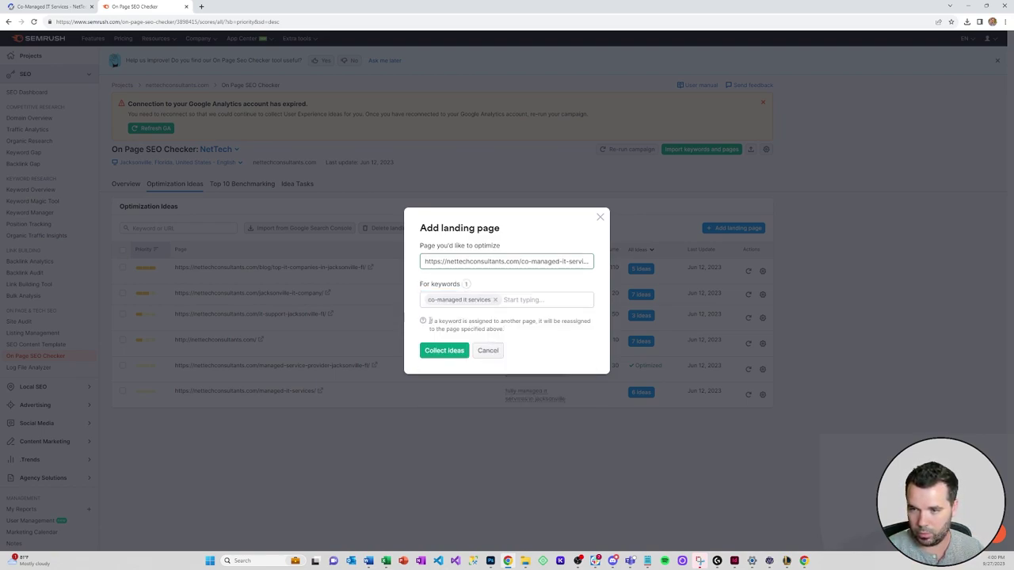
{"action": "left_click", "coordinate": [448, 352]}
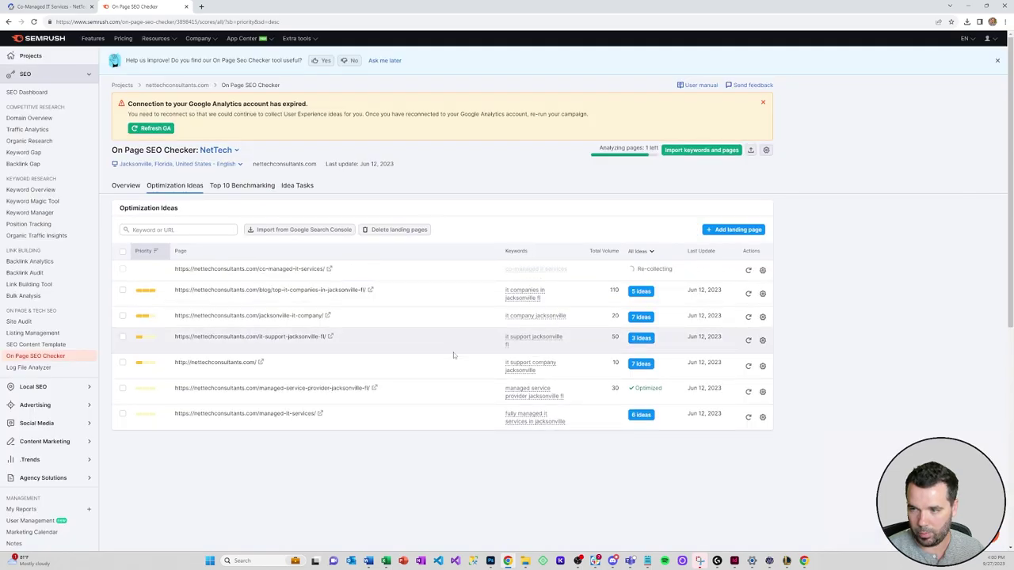
Review the live Co-Managed IT Services page down to its co-managed services accordion.
{"action": "left_click", "coordinate": [57, 6]}
{"action": "scroll", "coordinate": [387, 224], "scroll_direction": "down", "scroll_amount": 6}
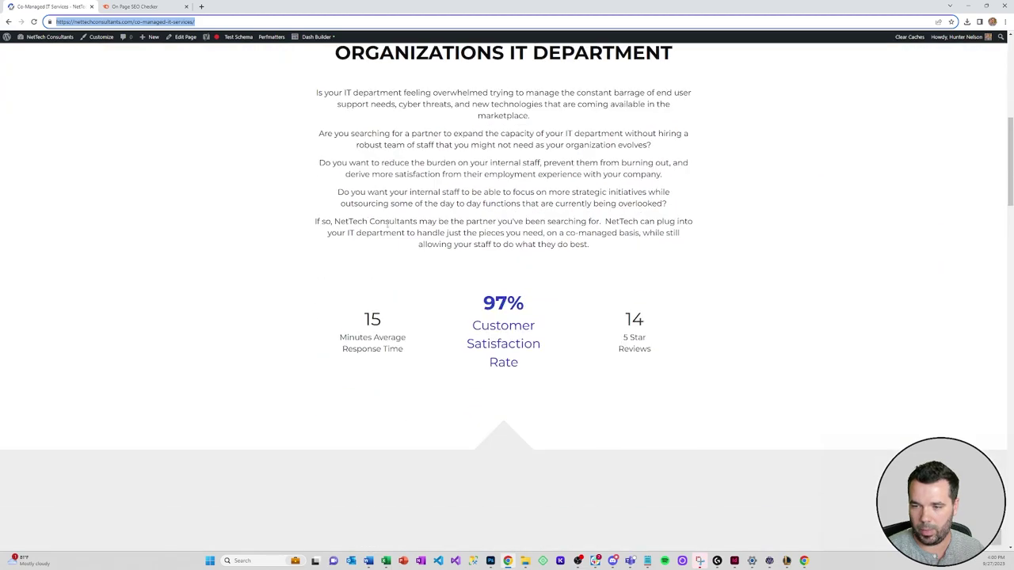
{"action": "scroll", "coordinate": [387, 224], "scroll_direction": "down", "scroll_amount": 5}
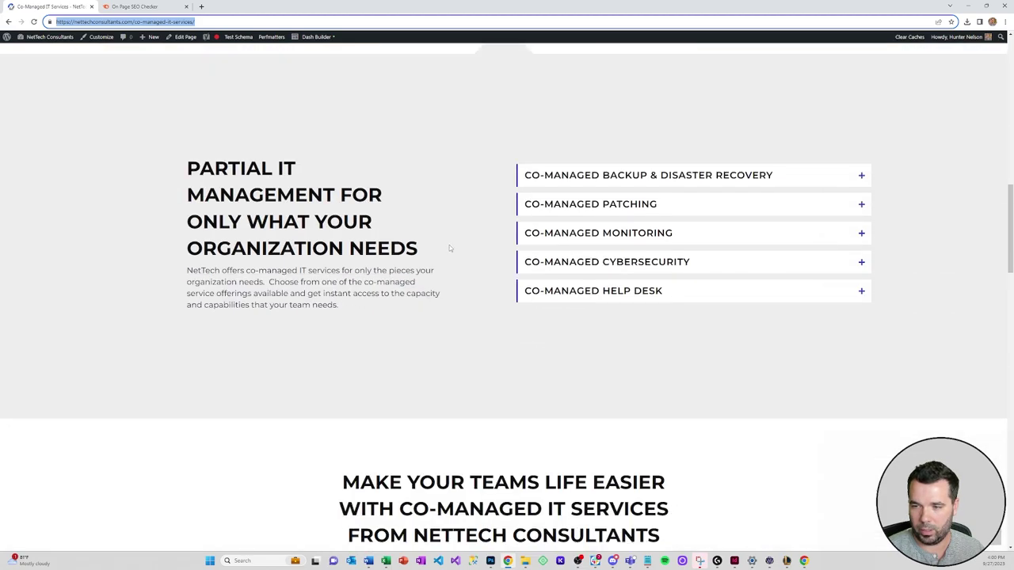
Search Google for "microsoft 365 backup" in a new tab and look through the results.
{"action": "left_click", "coordinate": [200, 6]}
{"action": "type", "text": "microsoft 365 backup"}
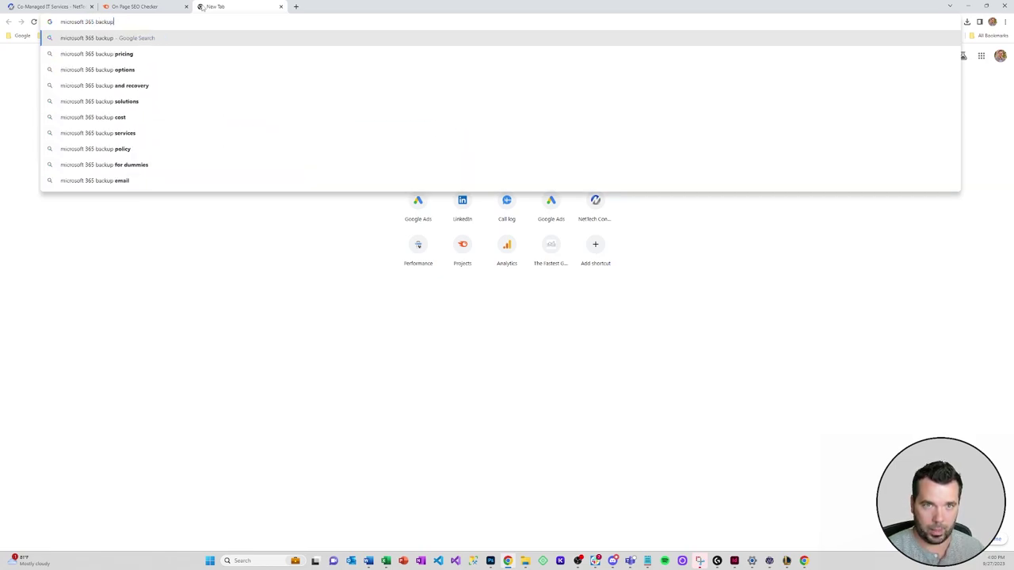
{"action": "key", "text": "Return"}
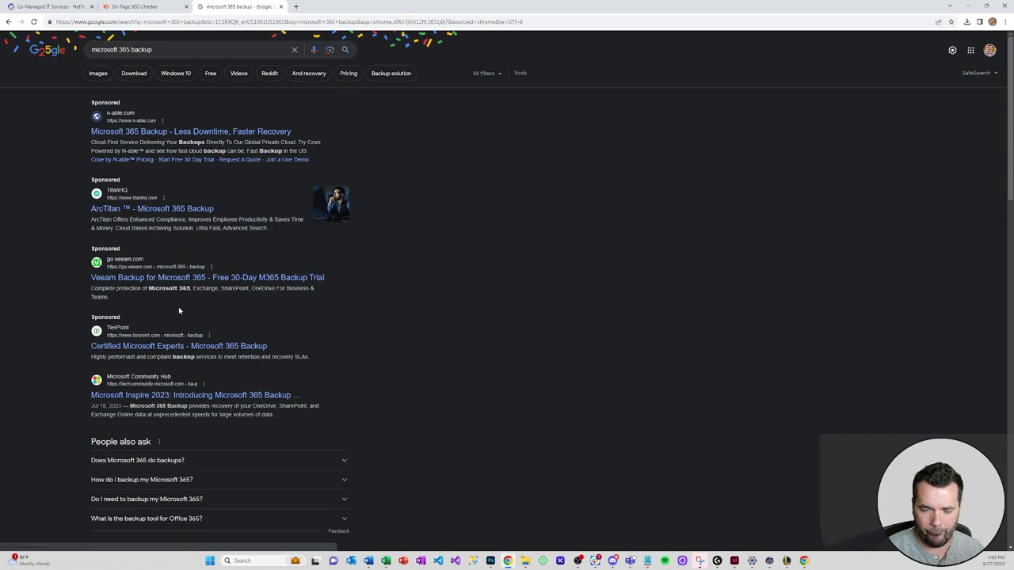
{"action": "scroll", "coordinate": [202, 356], "scroll_direction": "down", "scroll_amount": 1}
{"action": "scroll", "coordinate": [188, 358], "scroll_direction": "down", "scroll_amount": 1}
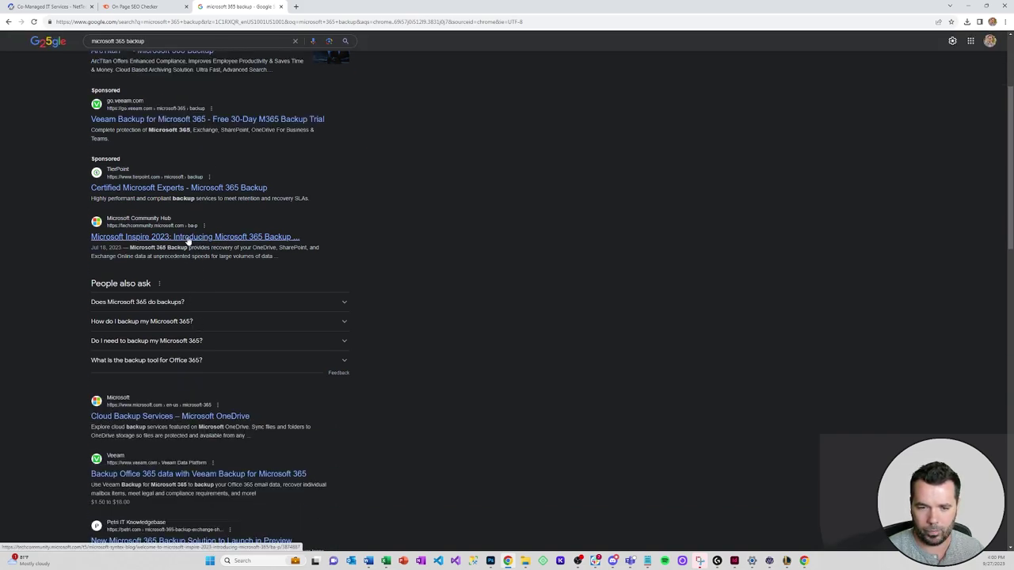
Look through Microsoft's OneDrive Cloud Backup Services page from the search results, then return to the results.
{"action": "scroll", "coordinate": [187, 240], "scroll_direction": "down", "scroll_amount": 2}
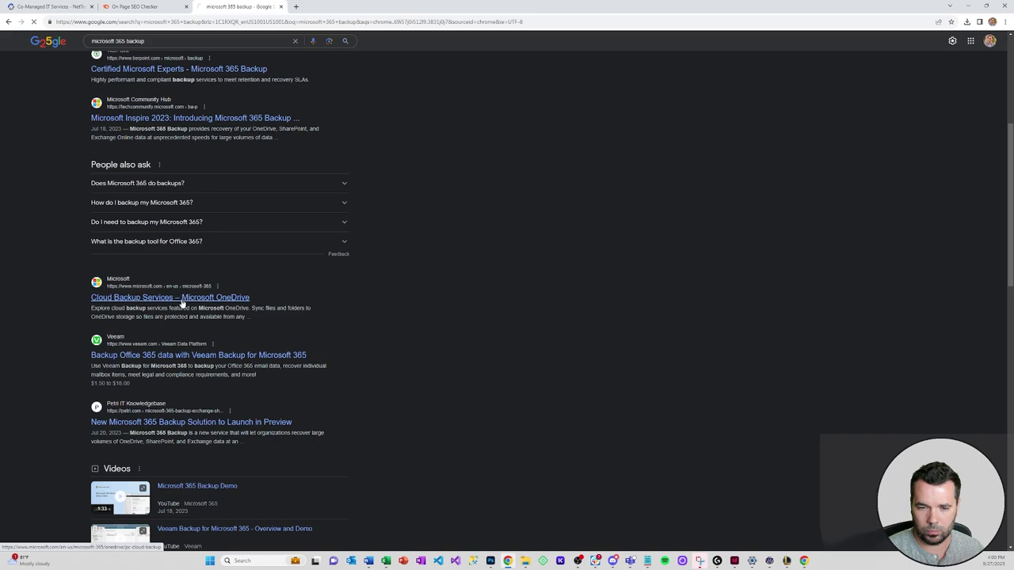
{"action": "left_click", "coordinate": [182, 301]}
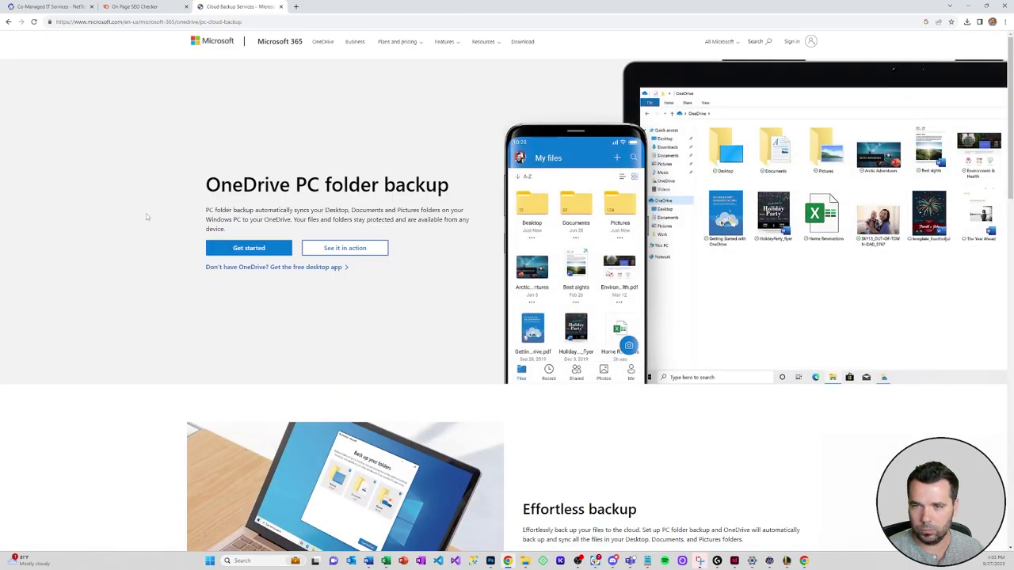
{"action": "scroll", "coordinate": [147, 216], "scroll_direction": "down", "scroll_amount": 10}
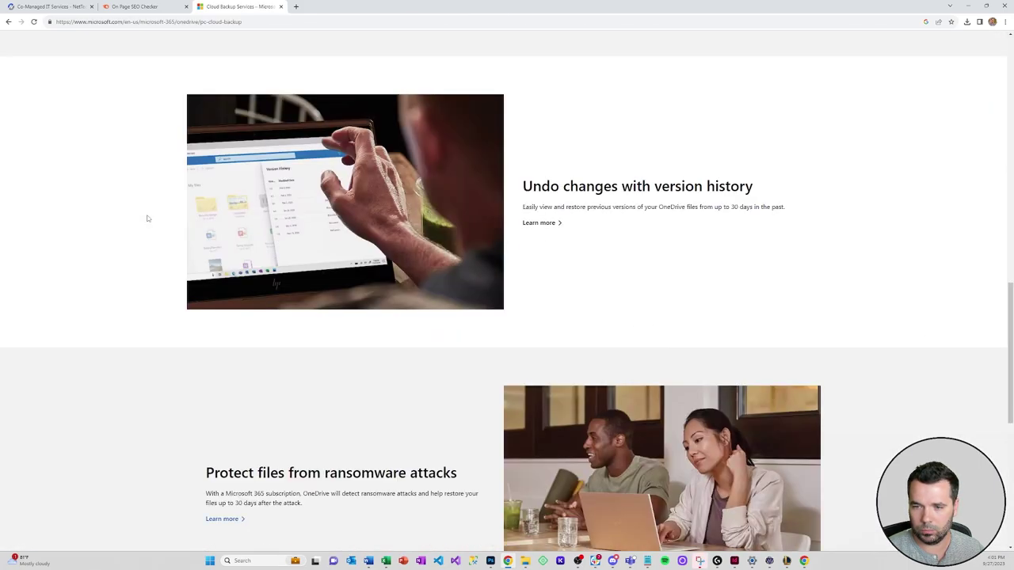
{"action": "scroll", "coordinate": [147, 218], "scroll_direction": "down", "scroll_amount": 5}
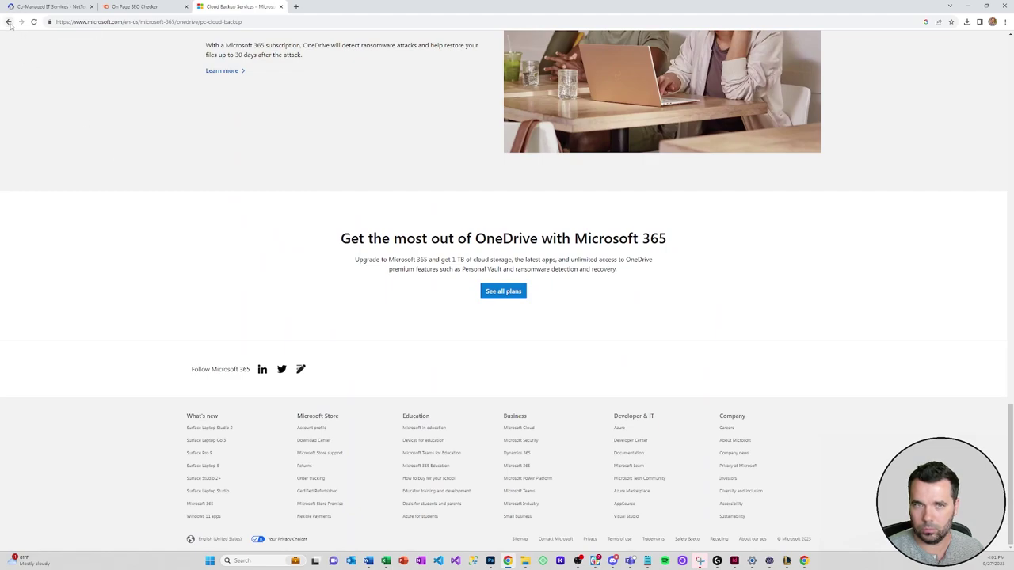
{"action": "left_click", "coordinate": [9, 21]}
Search Google for "why it critical to backup office 365 data".
{"action": "left_click_drag", "start_coordinate": [176, 50], "coordinate": [76, 50]}
{"action": "type", "text": "why it's critical to backup off"}
{"action": "key", "text": "Down"}
{"action": "key", "text": "Down"}
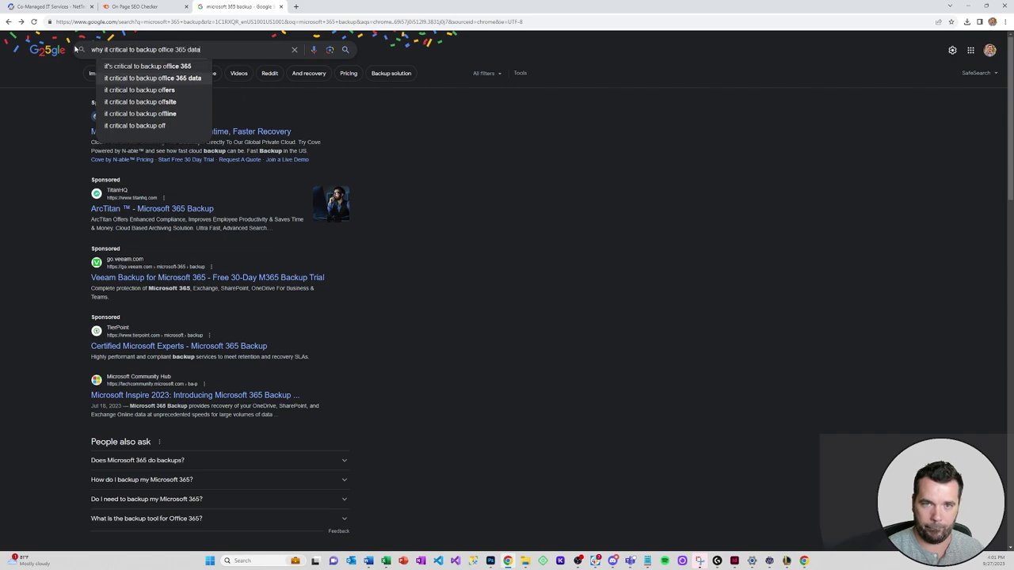
{"action": "key", "text": "Return"}
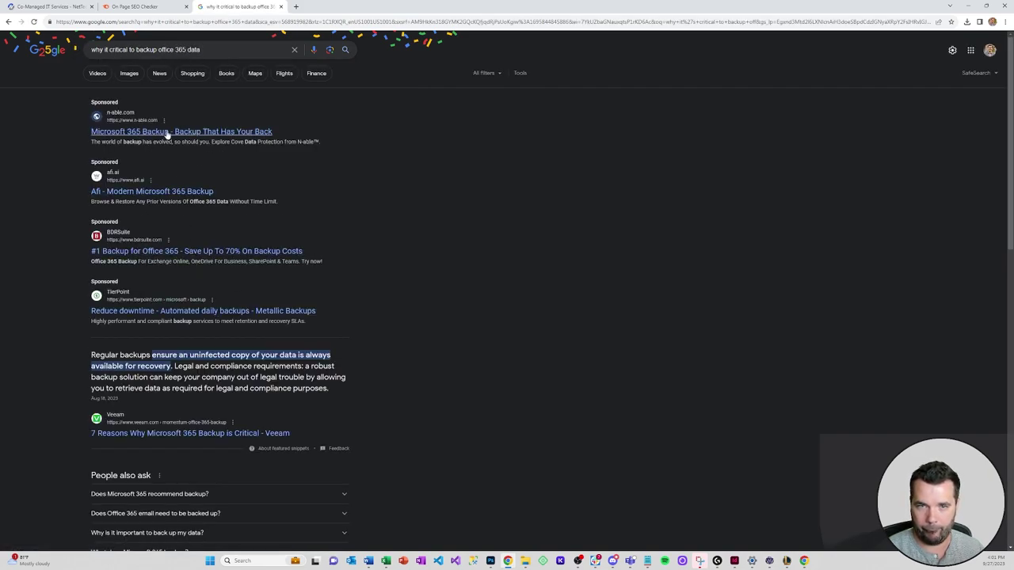
Open the sponsored N-able Microsoft 365 Backup result in a new tab and look through its page.
{"action": "right_click", "coordinate": [166, 132]}
{"action": "left_click", "coordinate": [194, 138]}
{"action": "left_click", "coordinate": [340, 7]}
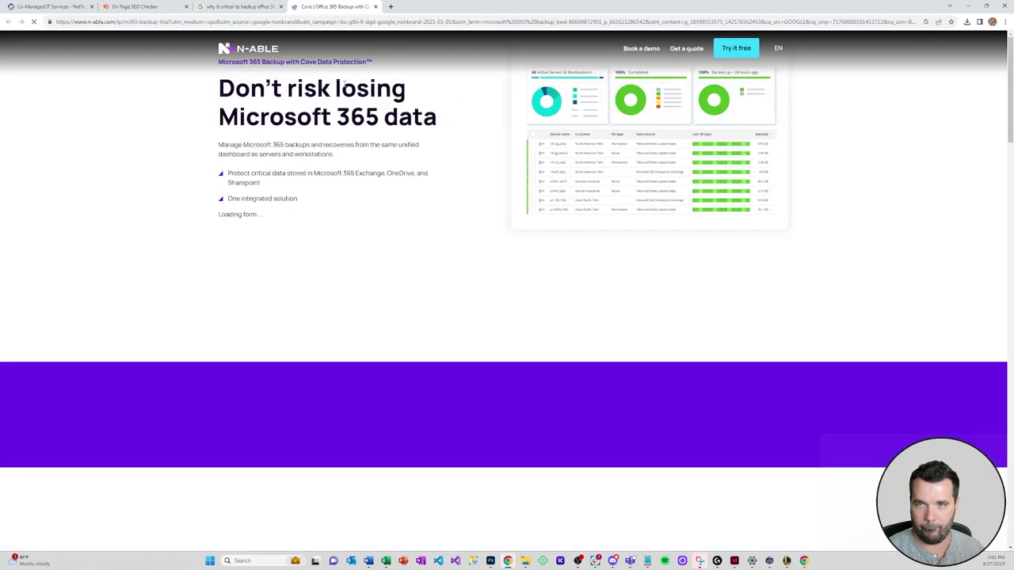
{"action": "scroll", "coordinate": [157, 156], "scroll_direction": "down", "scroll_amount": 15}
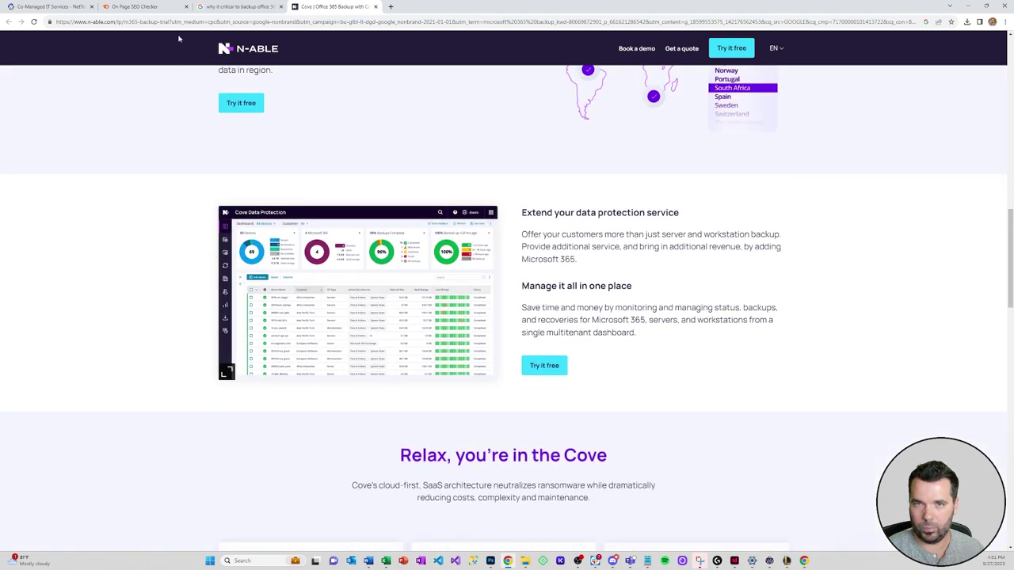
Copy the N-able page's URL up to m365-backup-trial, without the tracking parameters, and review the rest of the page.
{"action": "left_click", "coordinate": [192, 22]}
{"action": "left_click", "coordinate": [164, 23]}
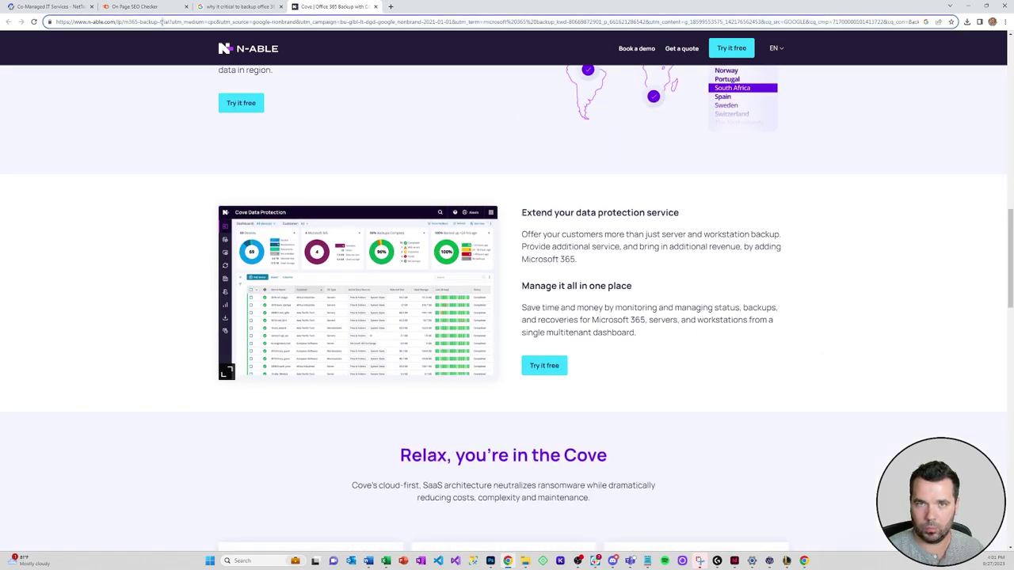
{"action": "left_click_drag", "start_coordinate": [168, 22], "coordinate": [56, 22]}
{"action": "key", "text": "ctrl+c"}
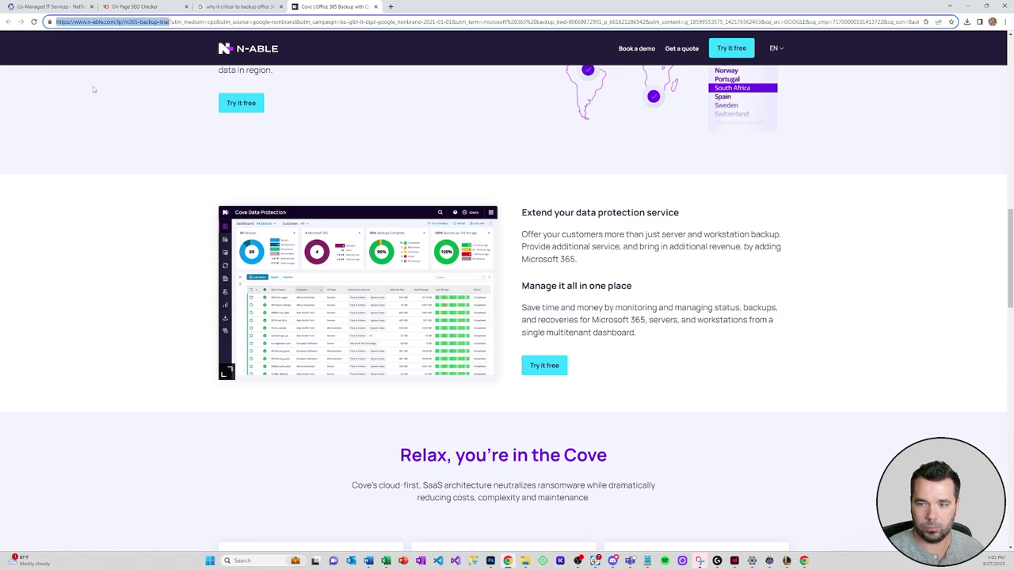
{"action": "scroll", "coordinate": [119, 130], "scroll_direction": "down", "scroll_amount": 15}
{"action": "scroll", "coordinate": [114, 162], "scroll_direction": "up", "scroll_amount": 15}
{"action": "scroll", "coordinate": [123, 207], "scroll_direction": "up", "scroll_amount": 8}
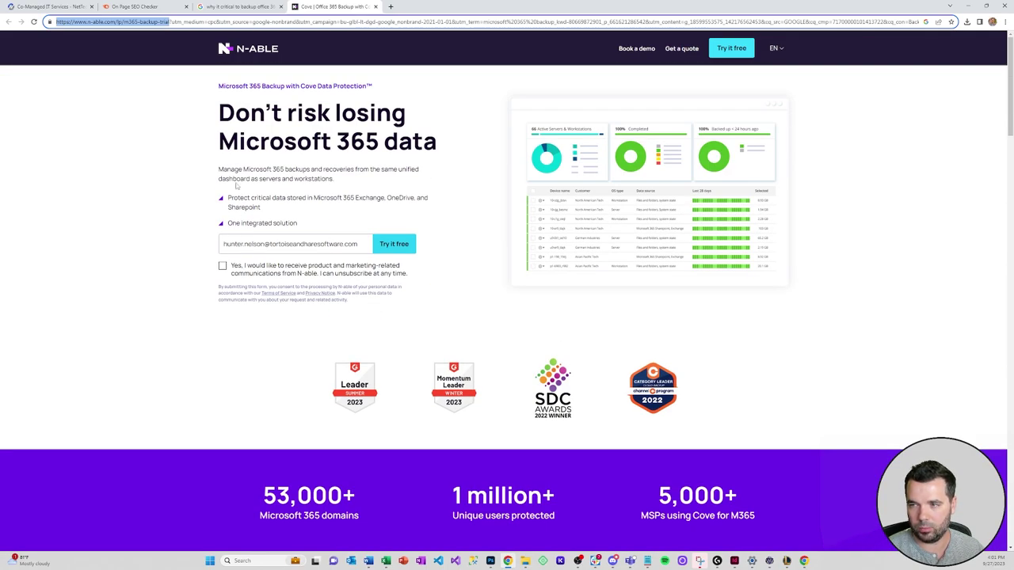
Open the Co-Managed IT Services page in Dash Builder and start editing the accordion's Co-Managed Backup & Disaster Recovery item.
{"action": "left_click", "coordinate": [48, 7]}
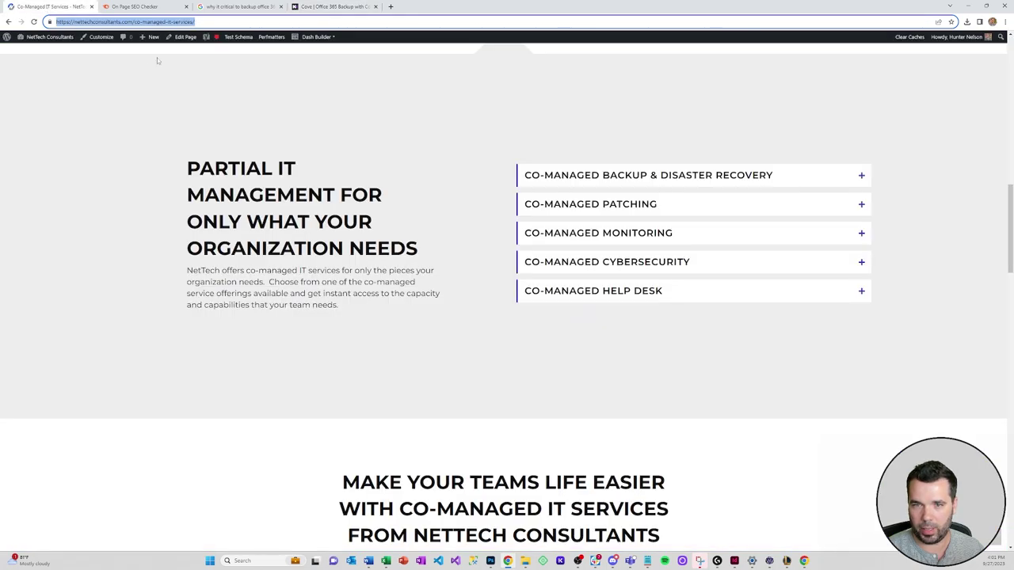
{"action": "left_click", "coordinate": [637, 175]}
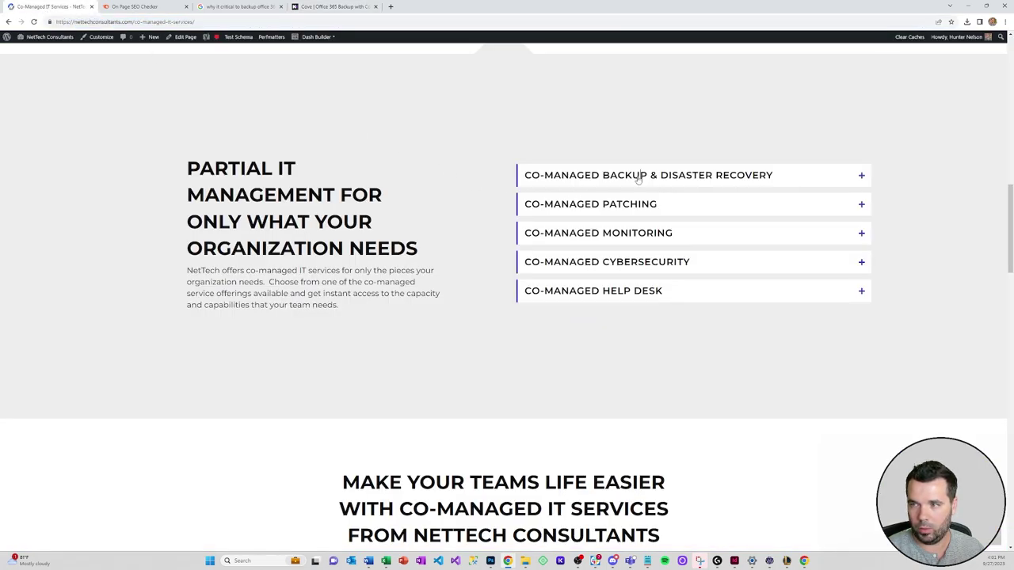
{"action": "left_click", "coordinate": [317, 38]}
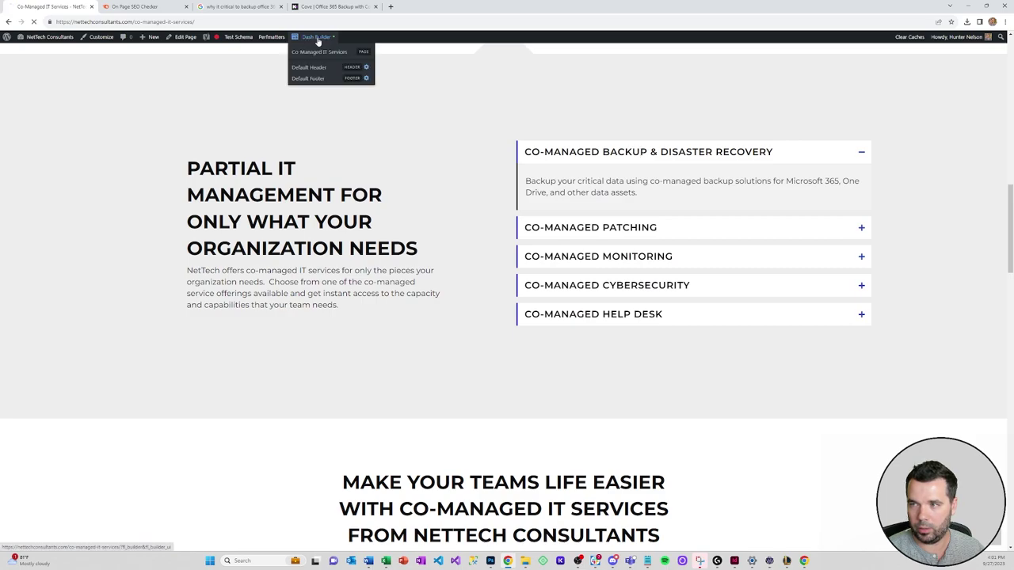
{"action": "scroll", "coordinate": [448, 244], "scroll_direction": "down", "scroll_amount": 3}
{"action": "scroll", "coordinate": [448, 244], "scroll_direction": "down", "scroll_amount": 7}
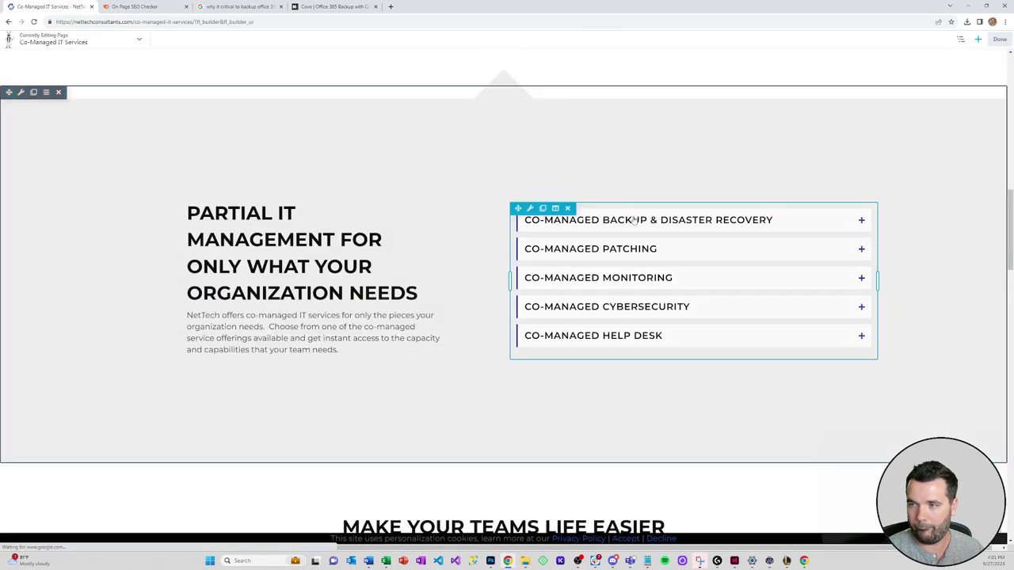
{"action": "left_click", "coordinate": [632, 222]}
{"action": "left_click", "coordinate": [170, 157]}
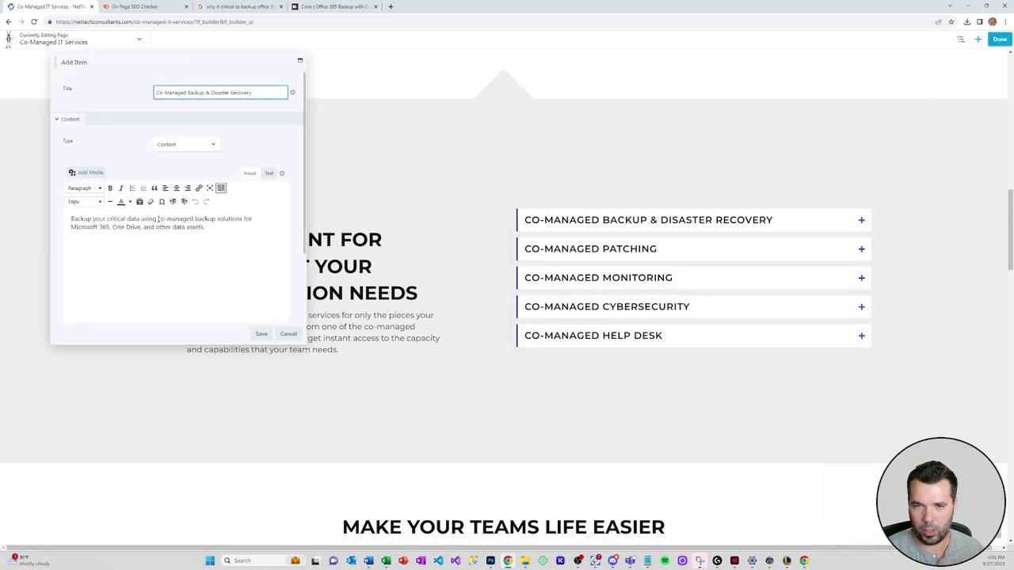
Link the words "backup solutions" to the copied N-able m365-backup-trial URL and save the accordion item.
{"action": "left_click_drag", "start_coordinate": [195, 219], "coordinate": [243, 219]}
{"action": "left_click", "coordinate": [199, 189]}
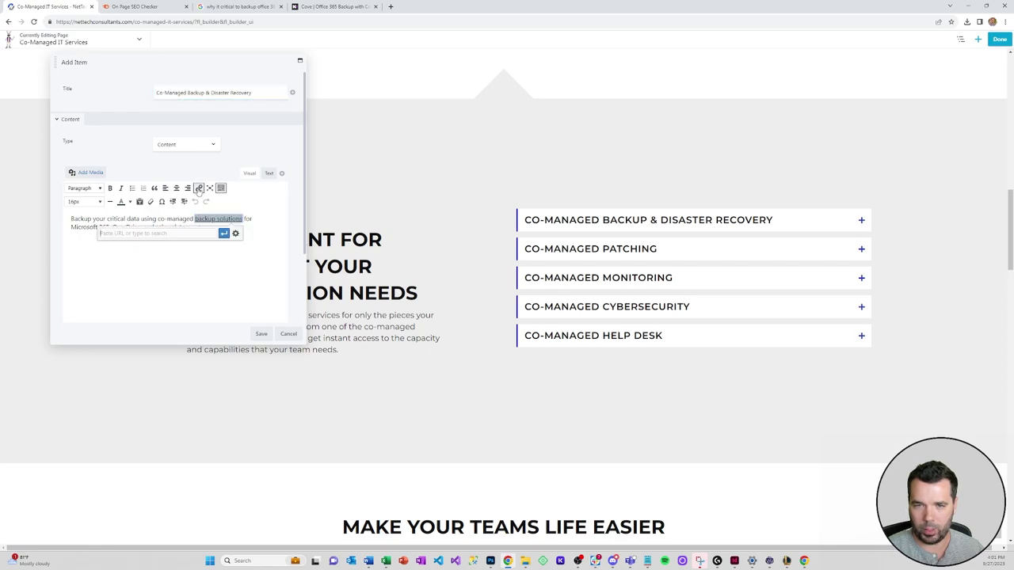
{"action": "key", "text": "ctrl+v"}
{"action": "left_click", "coordinate": [224, 235]}
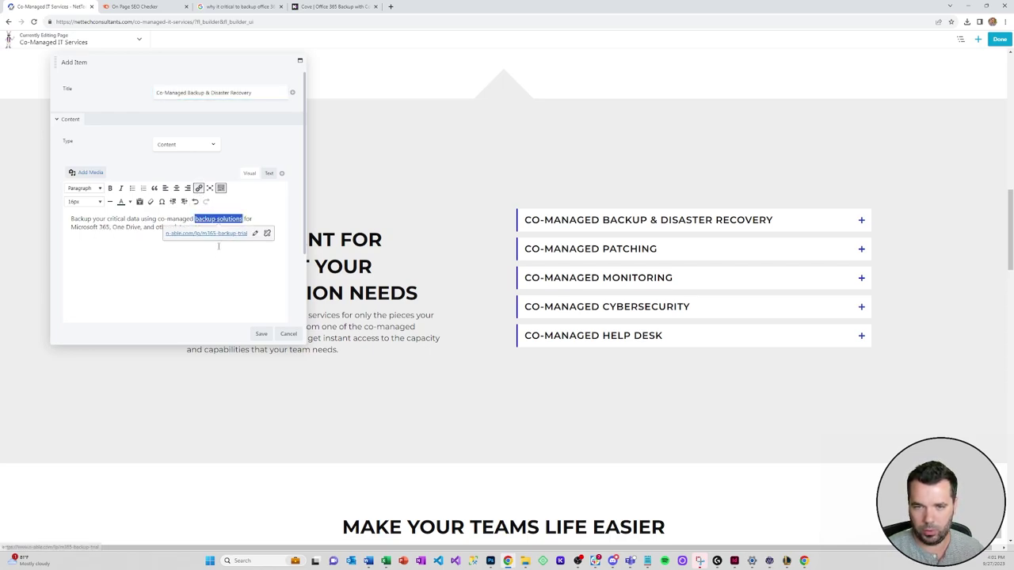
{"action": "left_click", "coordinate": [261, 334]}
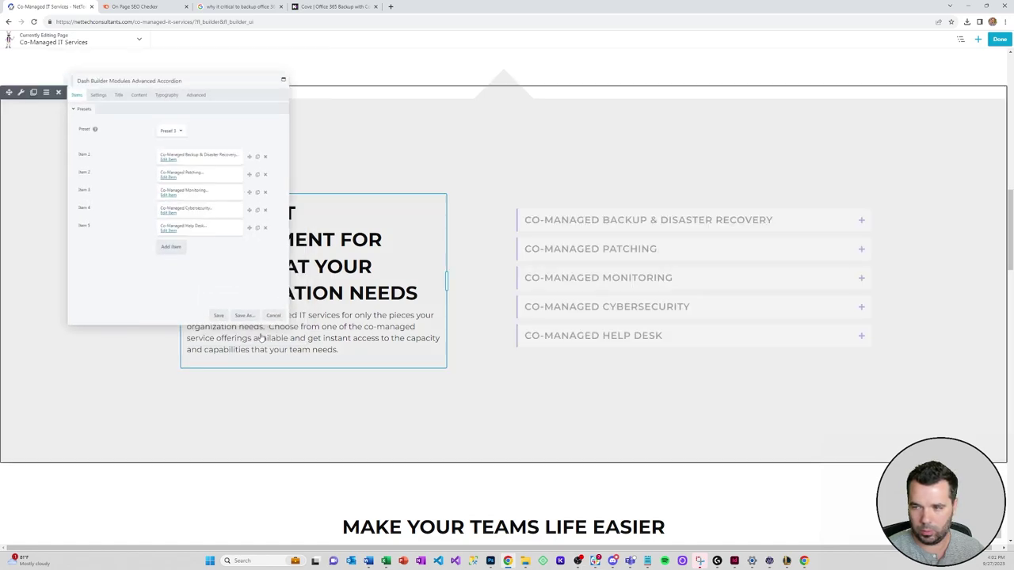
Open the Co-Managed Help Desk item for editing, then search Google in a new tab for "what is a tier 2 help desk issue".
{"action": "left_click", "coordinate": [168, 235]}
{"action": "left_click", "coordinate": [390, 8]}
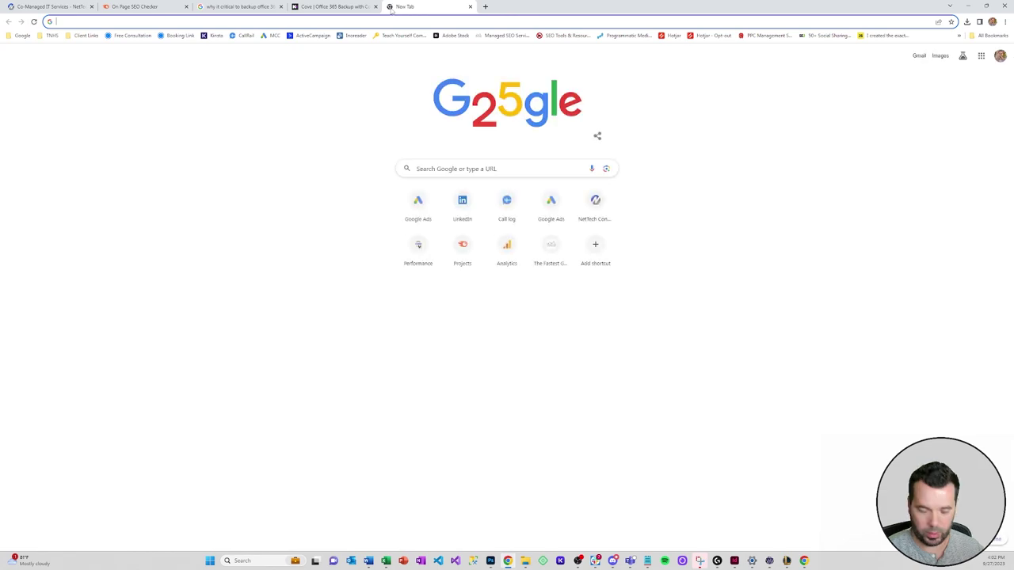
{"action": "type", "text": "t"}
{"action": "key", "text": "BackSpace"}
{"action": "type", "text": "what"}
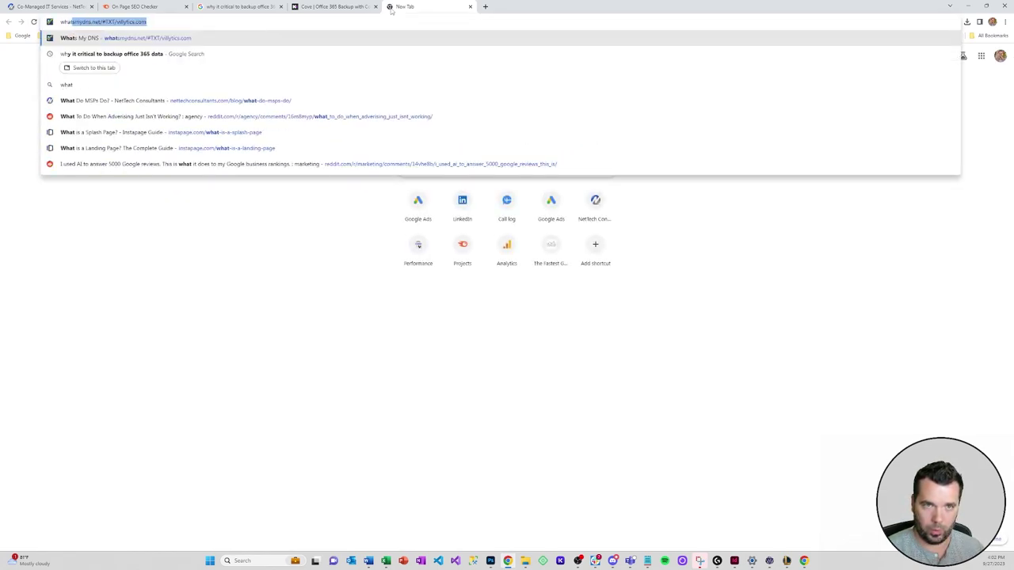
{"action": "type", "text": " is a tier "}
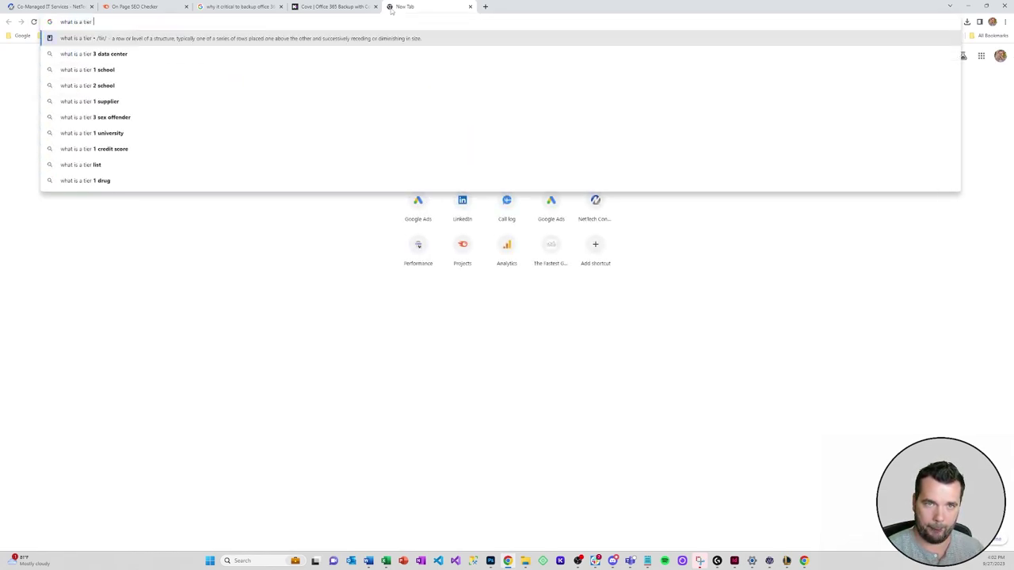
{"action": "type", "text": "2 help d"}
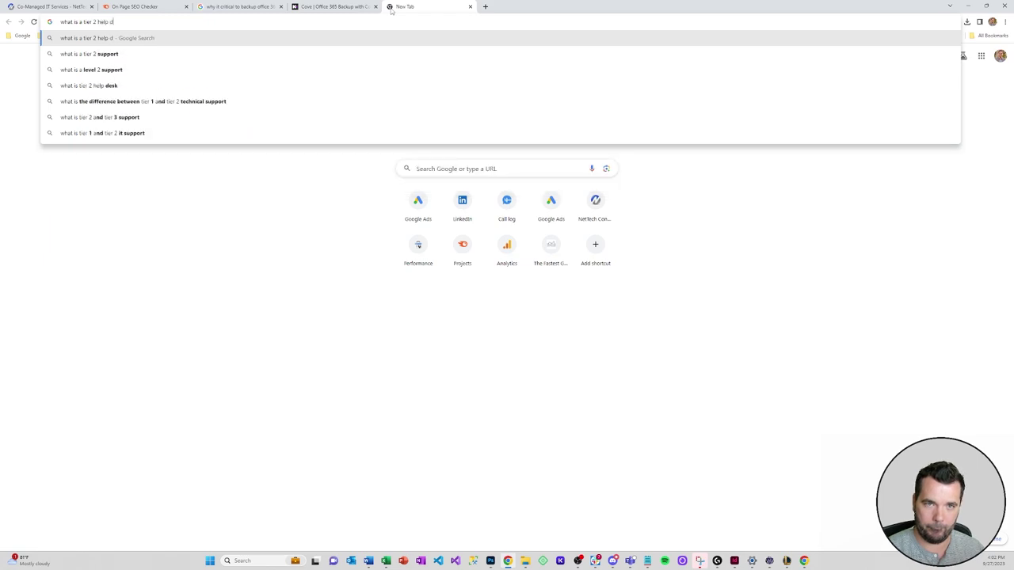
{"action": "type", "text": "esk issue"}
{"action": "key", "text": "Return"}
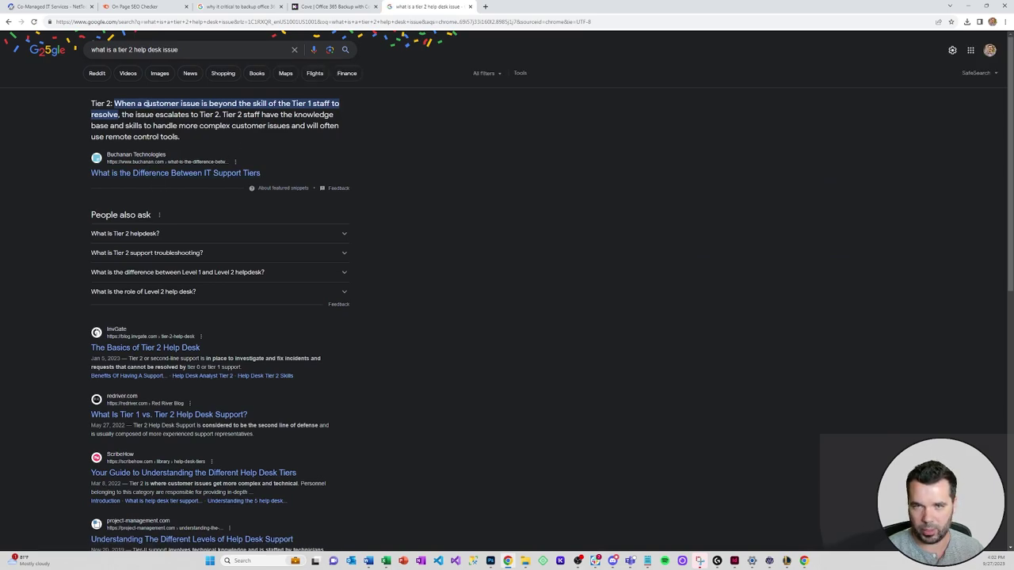
Open Buchanan Technologies' article on IT support tiers and copy its URL without the text-fragment ending.
{"action": "left_click", "coordinate": [166, 172]}
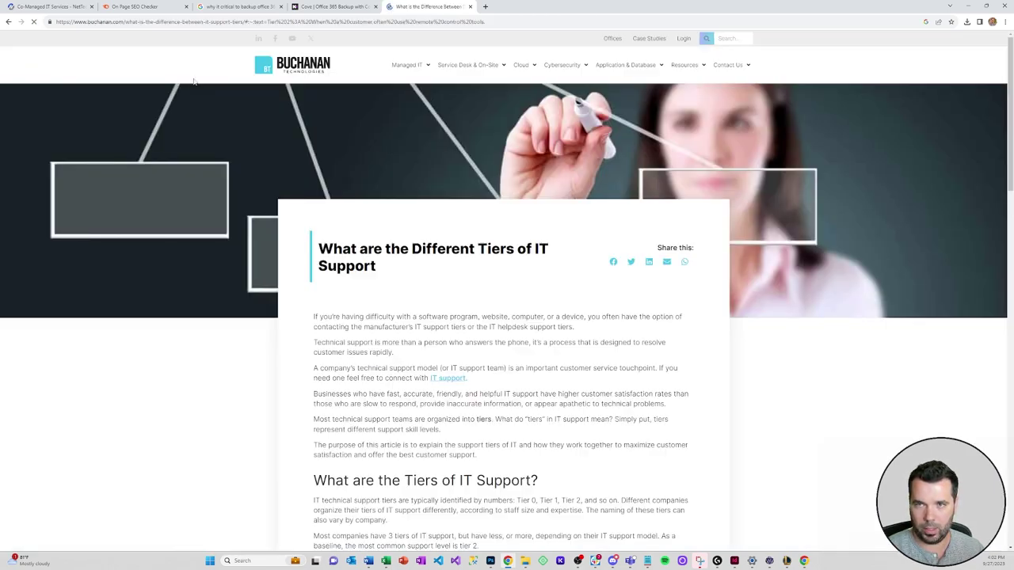
{"action": "left_click", "coordinate": [285, 22]}
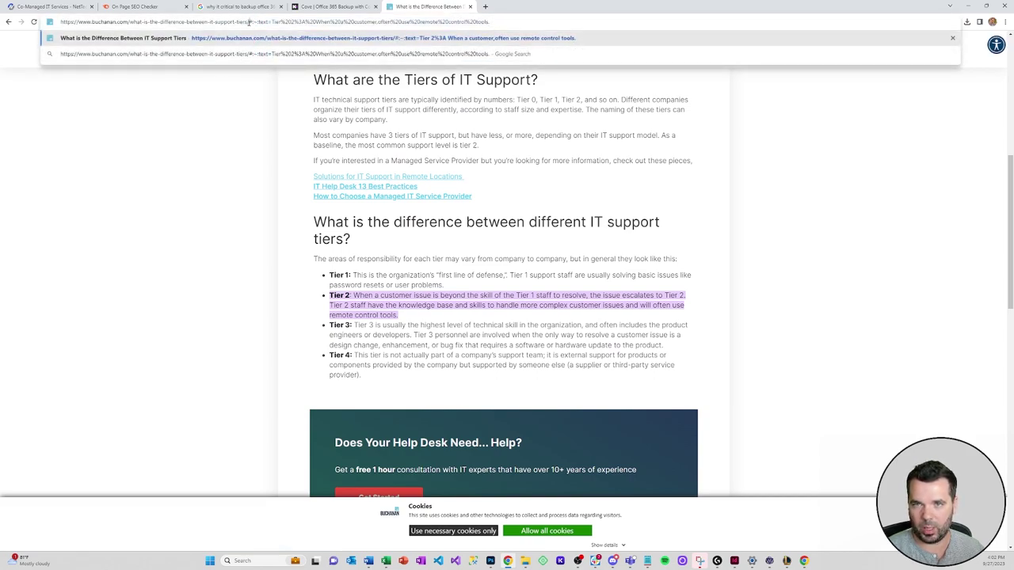
{"action": "left_click_drag", "start_coordinate": [248, 22], "coordinate": [13, 52]}
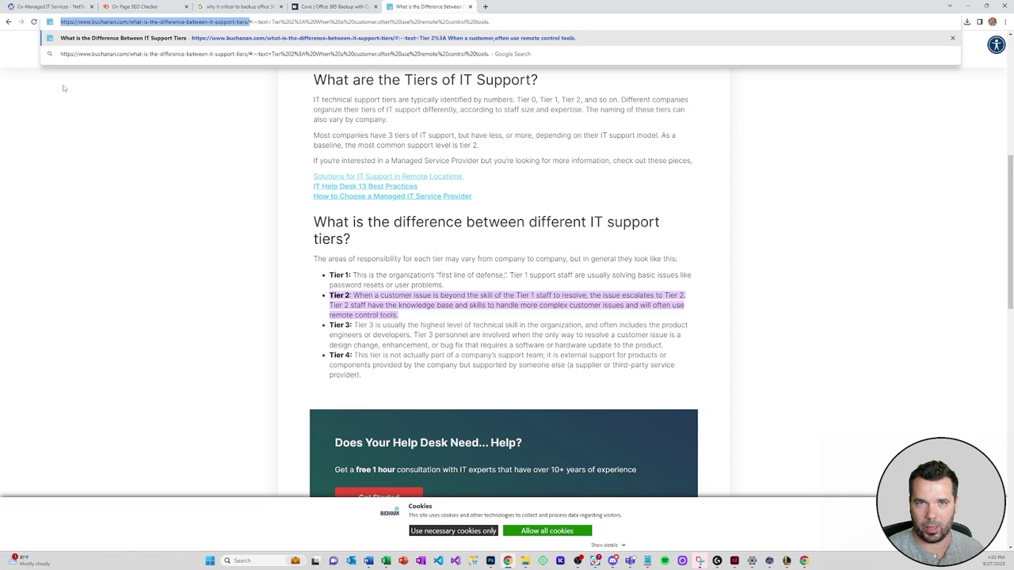
{"action": "left_click", "coordinate": [121, 128]}
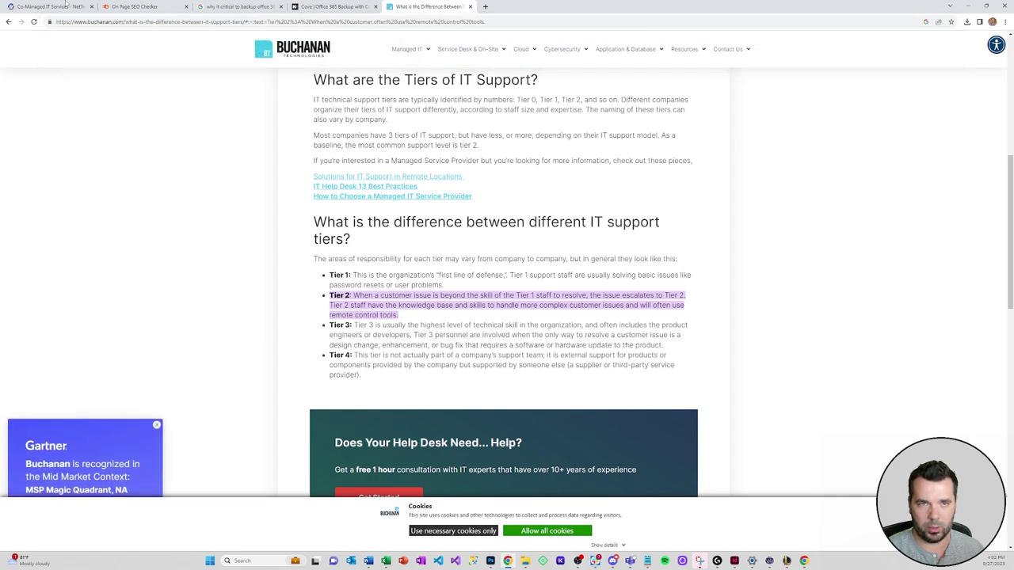
Link "tier 2+ support issue" in the Co-Managed Help Desk item to the copied Buchanan URL, then save the item and the accordion.
{"action": "left_click", "coordinate": [65, 6]}
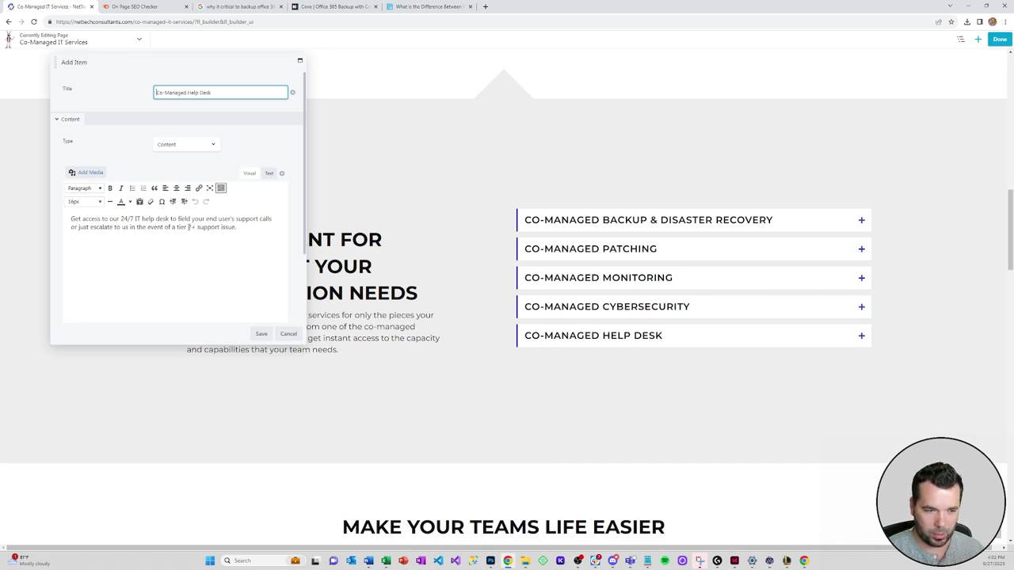
{"action": "left_click_drag", "start_coordinate": [187, 227], "coordinate": [232, 227]}
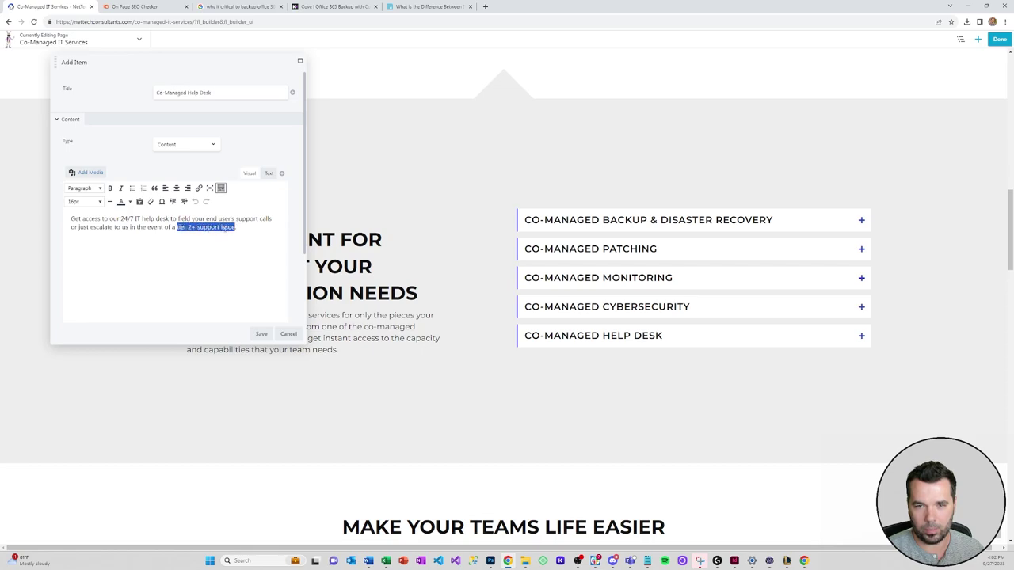
{"action": "left_click", "coordinate": [199, 188]}
{"action": "key", "text": "ctrl+v"}
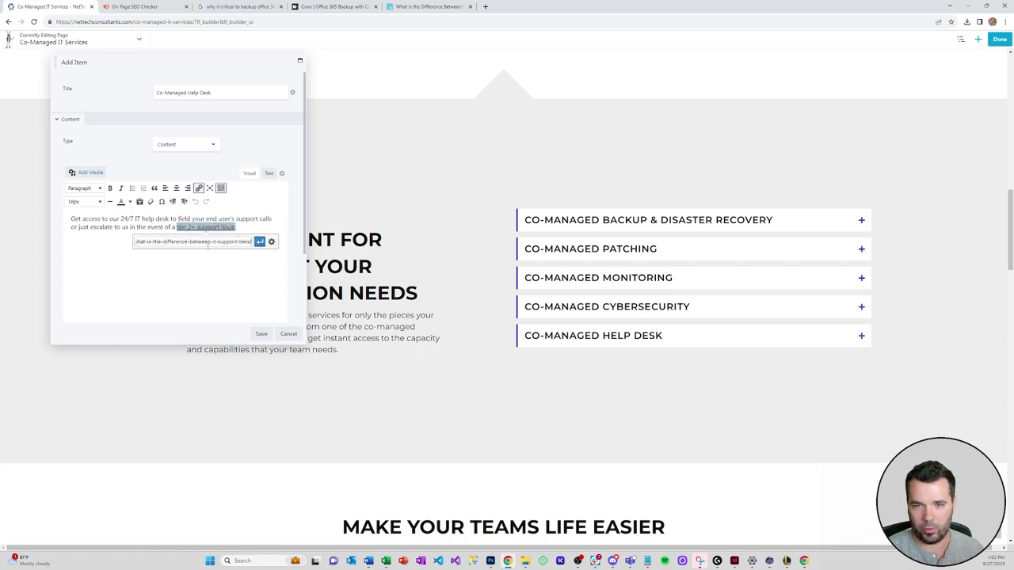
{"action": "left_click", "coordinate": [259, 241]}
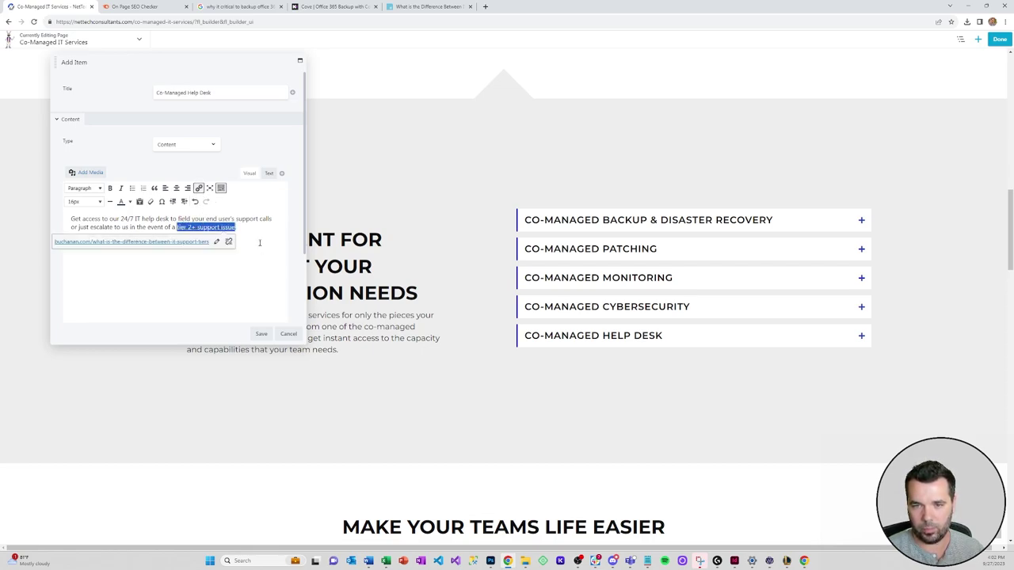
{"action": "left_click", "coordinate": [235, 280]}
{"action": "left_click", "coordinate": [250, 232]}
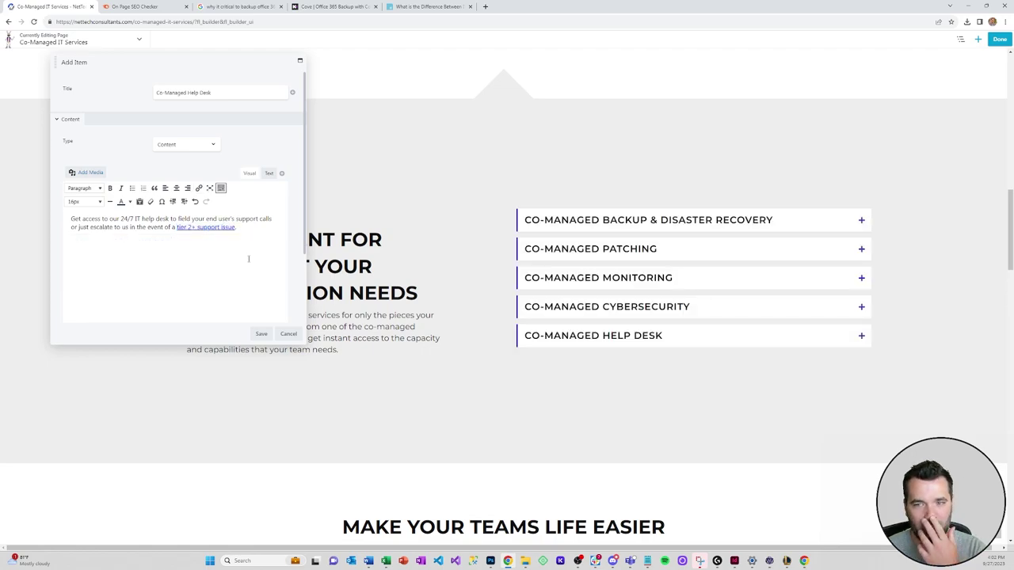
{"action": "left_click", "coordinate": [260, 334]}
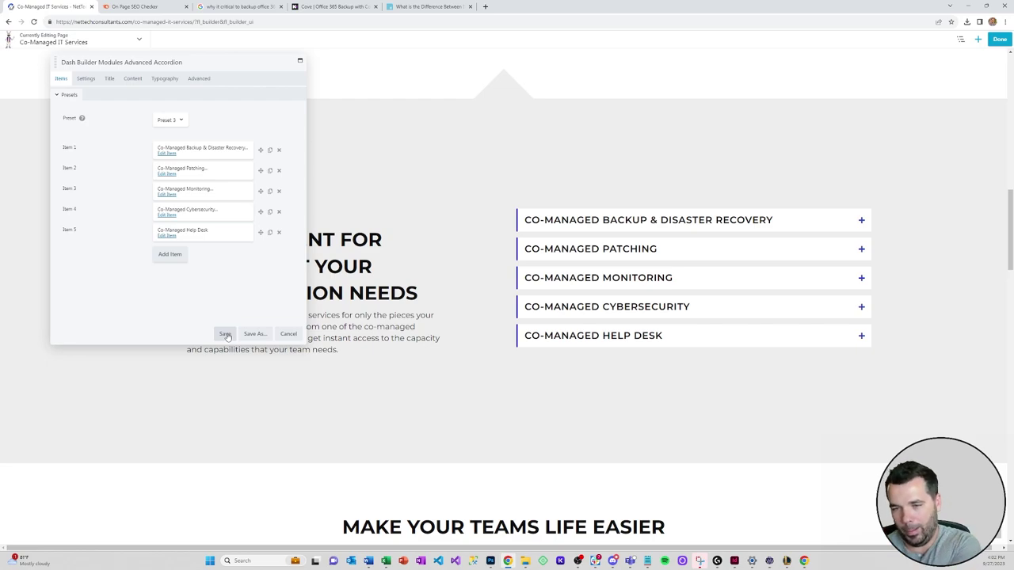
{"action": "left_click", "coordinate": [226, 335]}
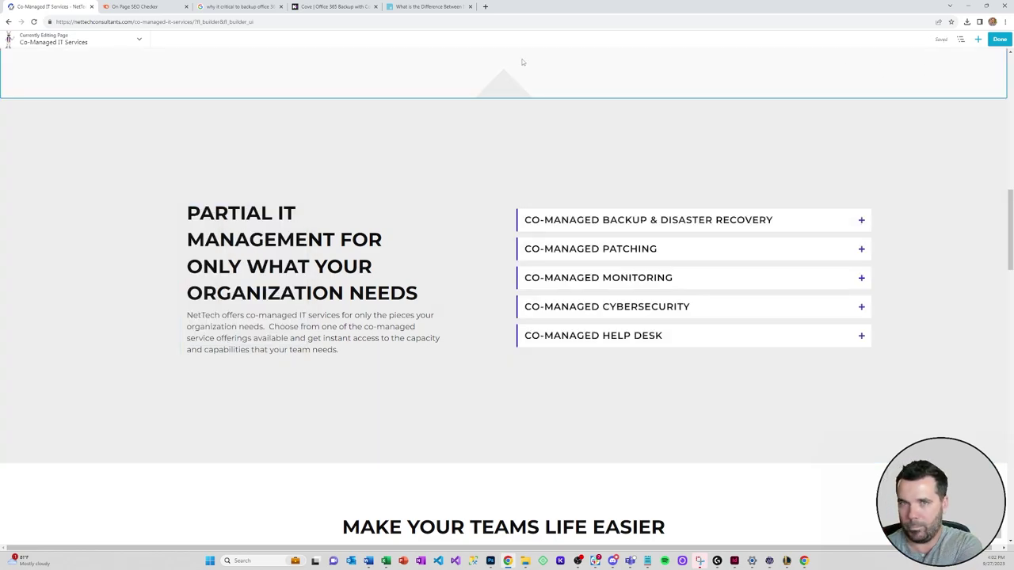
Publish the builder changes to the Co-Managed IT Services page and open the page in the WordPress editor.
{"action": "left_click", "coordinate": [999, 38]}
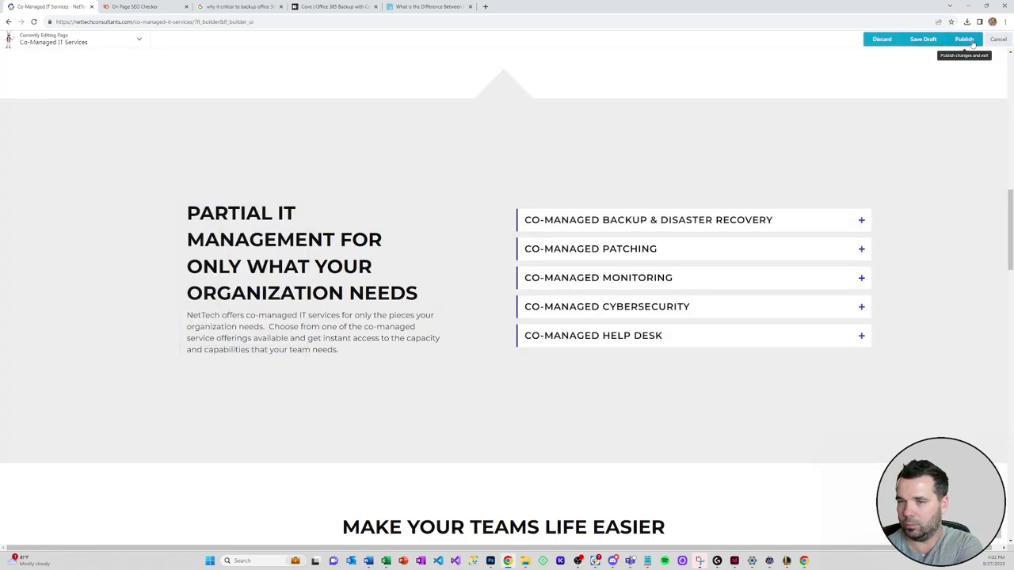
{"action": "left_click", "coordinate": [968, 40]}
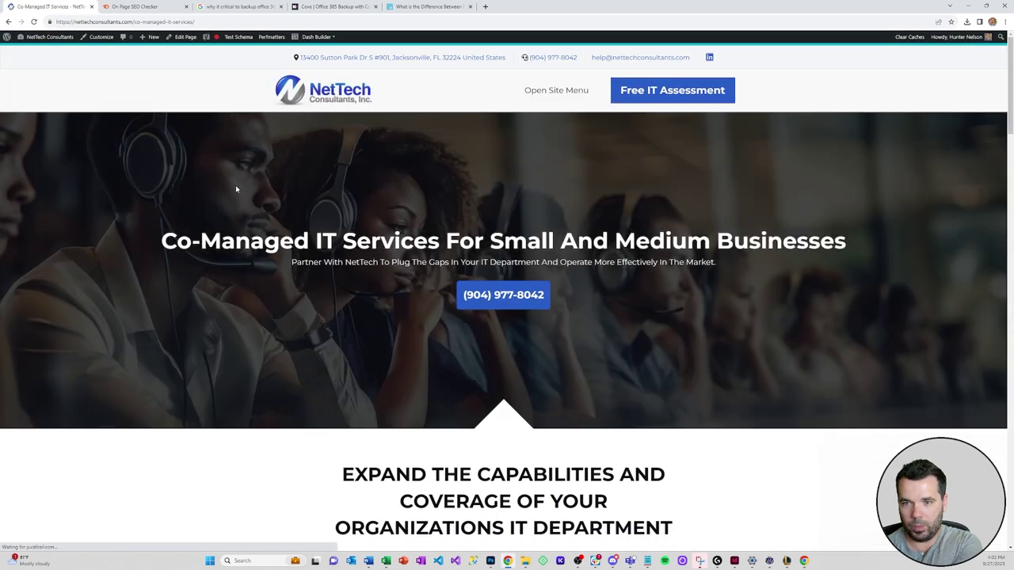
{"action": "left_click", "coordinate": [186, 37]}
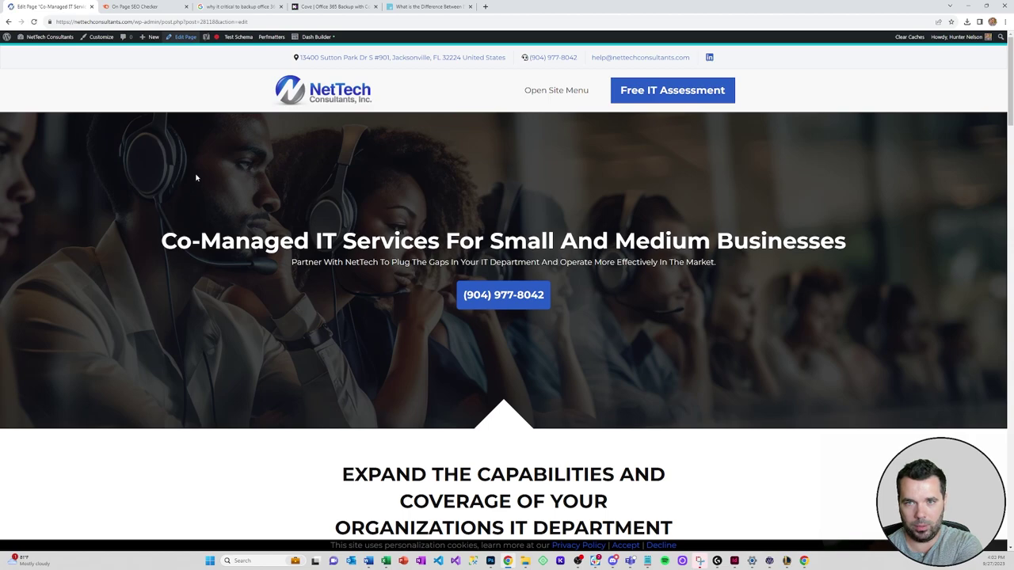
Expand the Yoast SEO analysis of the page and examine its problems, improvements and good results.
{"action": "scroll", "coordinate": [196, 178], "scroll_direction": "down", "scroll_amount": 3}
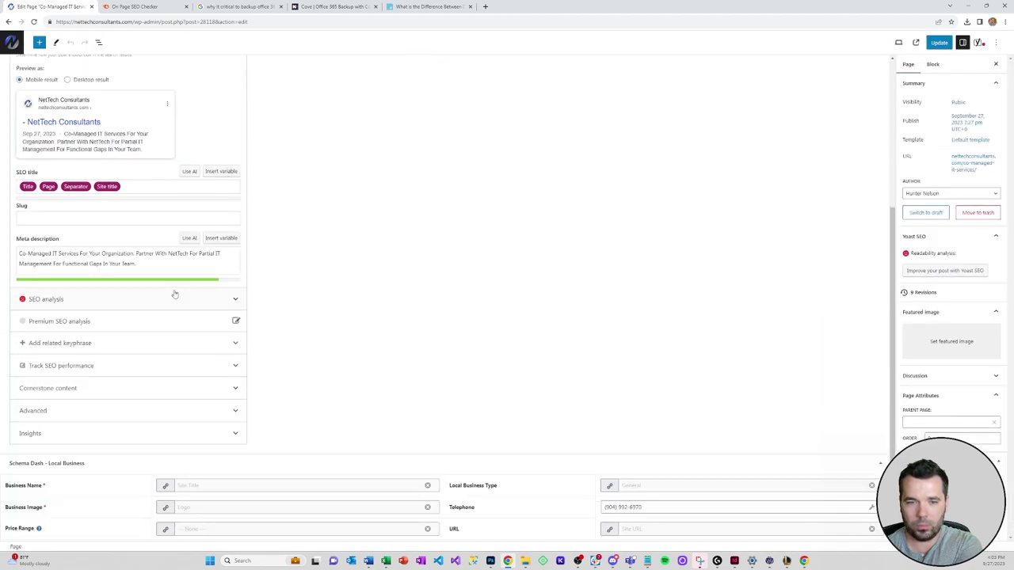
{"action": "left_click", "coordinate": [219, 294]}
{"action": "left_click", "coordinate": [233, 330]}
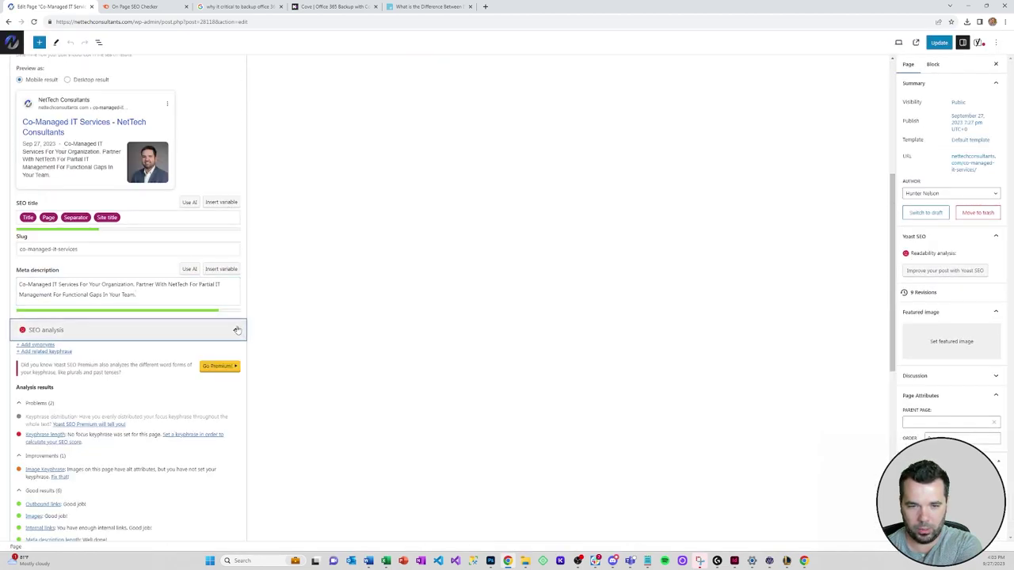
{"action": "scroll", "coordinate": [301, 319], "scroll_direction": "down", "scroll_amount": 3}
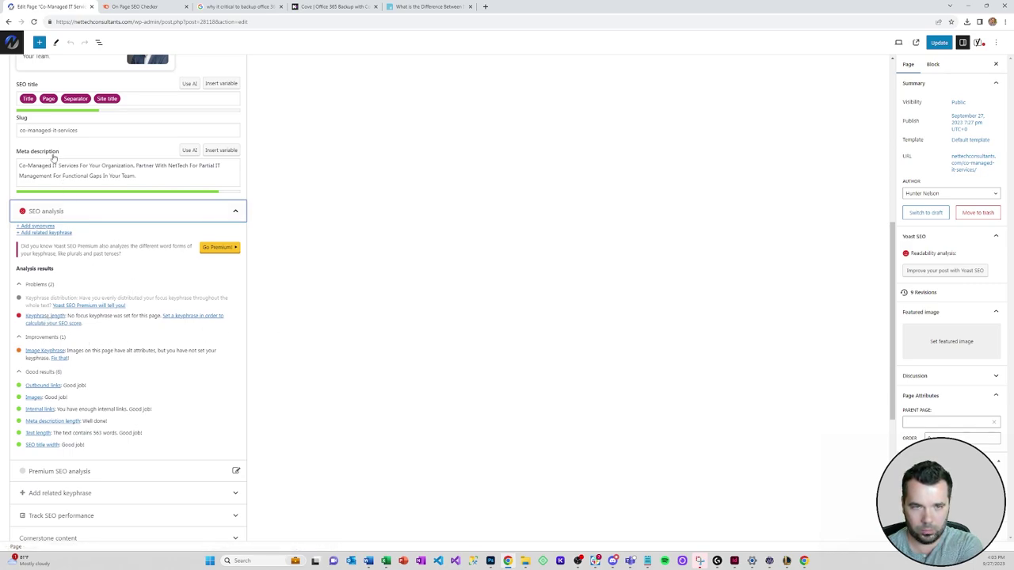
Set the page's Yoast focus keyphrase to "co-managed it services".
{"action": "scroll", "coordinate": [54, 130], "scroll_direction": "up", "scroll_amount": 5}
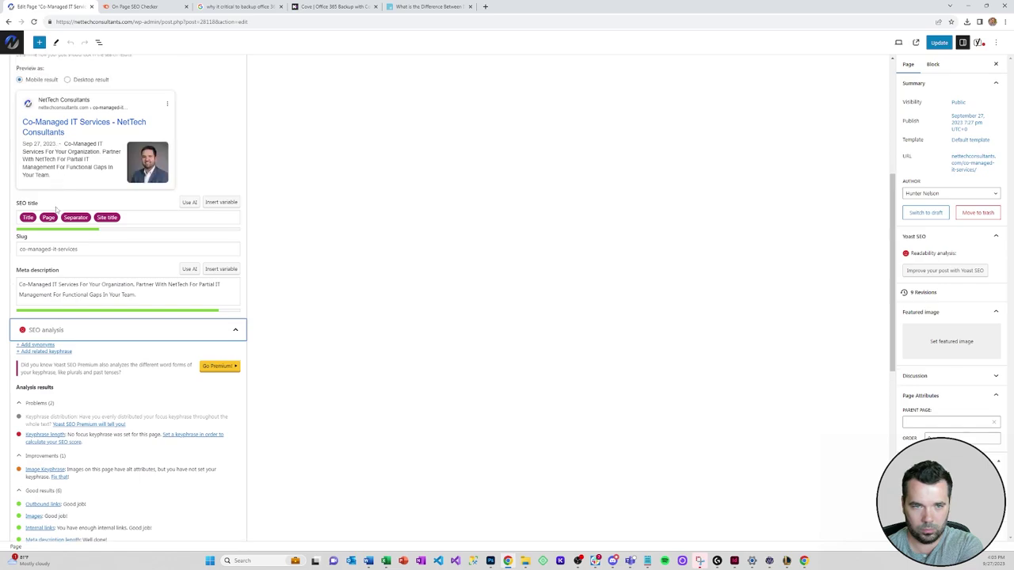
{"action": "left_click", "coordinate": [53, 74]}
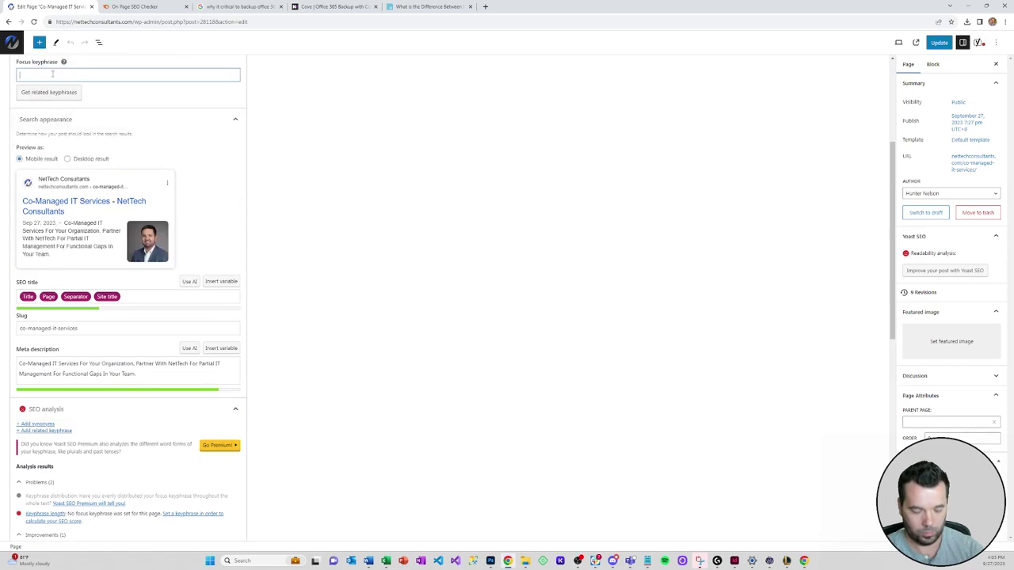
{"action": "type", "text": "co-managed i"}
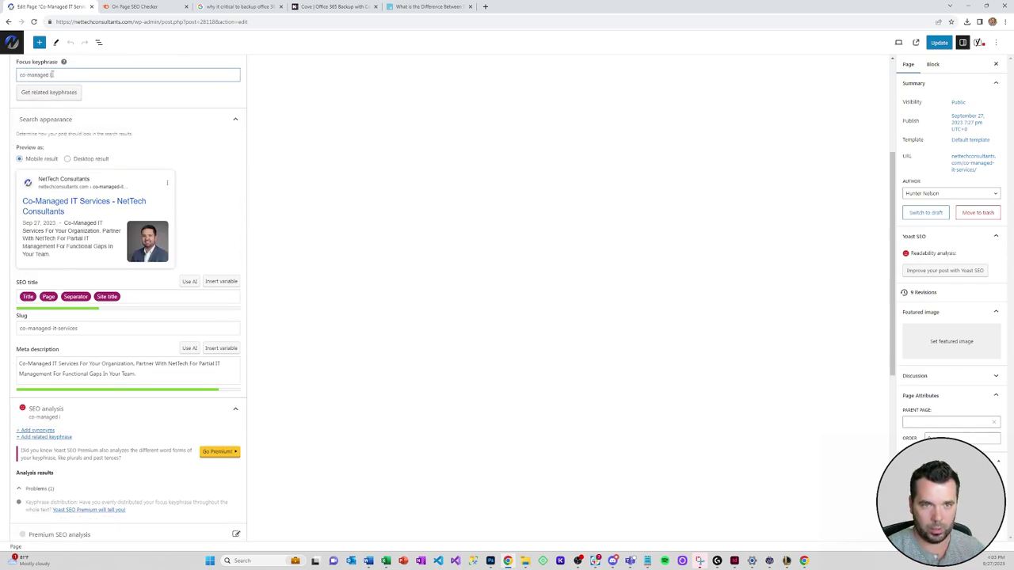
{"action": "type", "text": "t services"}
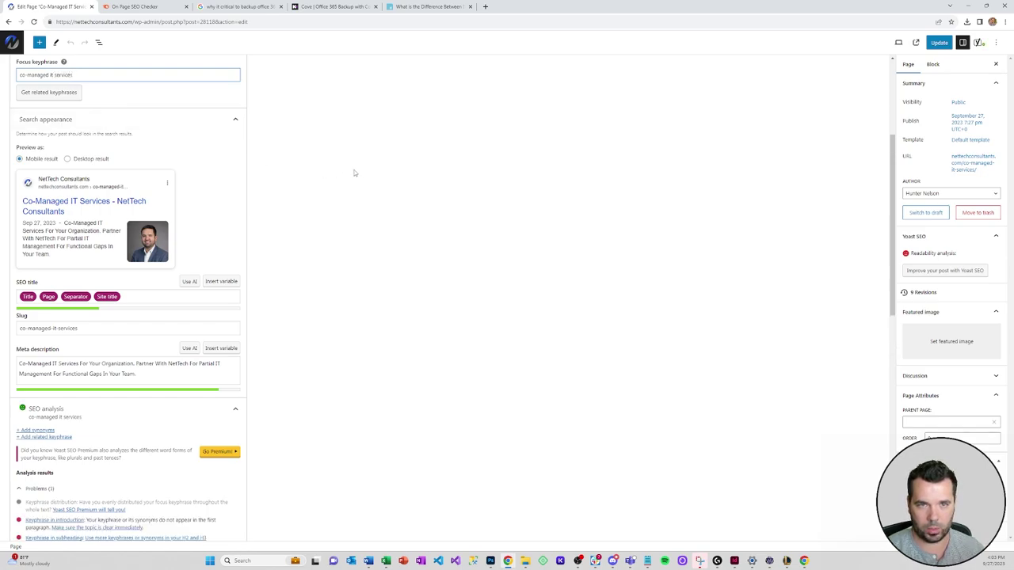
Review the SEO analysis results for the new focus keyphrase, then update the page.
{"action": "scroll", "coordinate": [340, 246], "scroll_direction": "down", "scroll_amount": 3}
{"action": "scroll", "coordinate": [317, 269], "scroll_direction": "down", "scroll_amount": 3}
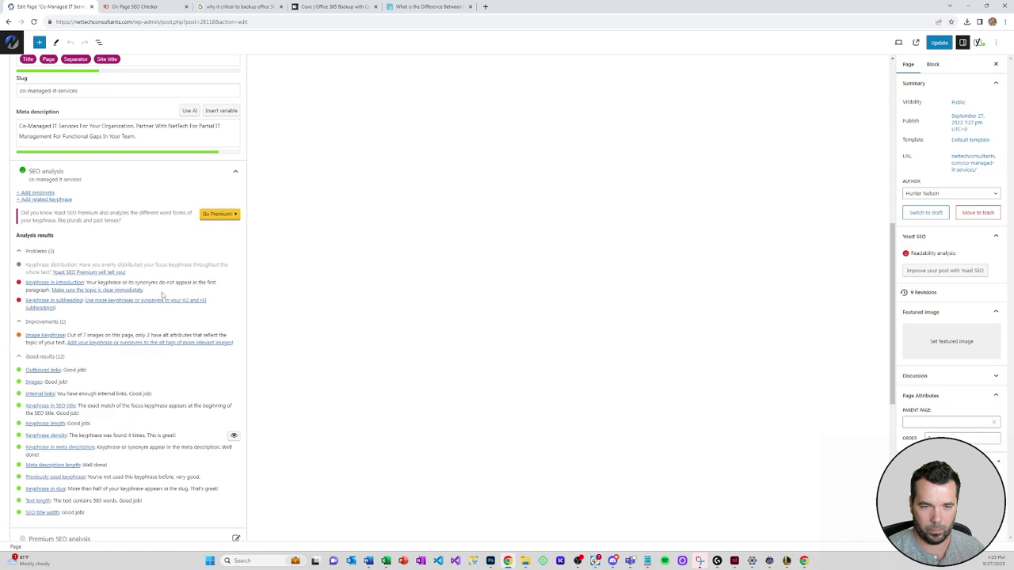
{"action": "scroll", "coordinate": [162, 295], "scroll_direction": "up", "scroll_amount": 6}
{"action": "left_click", "coordinate": [939, 43]}
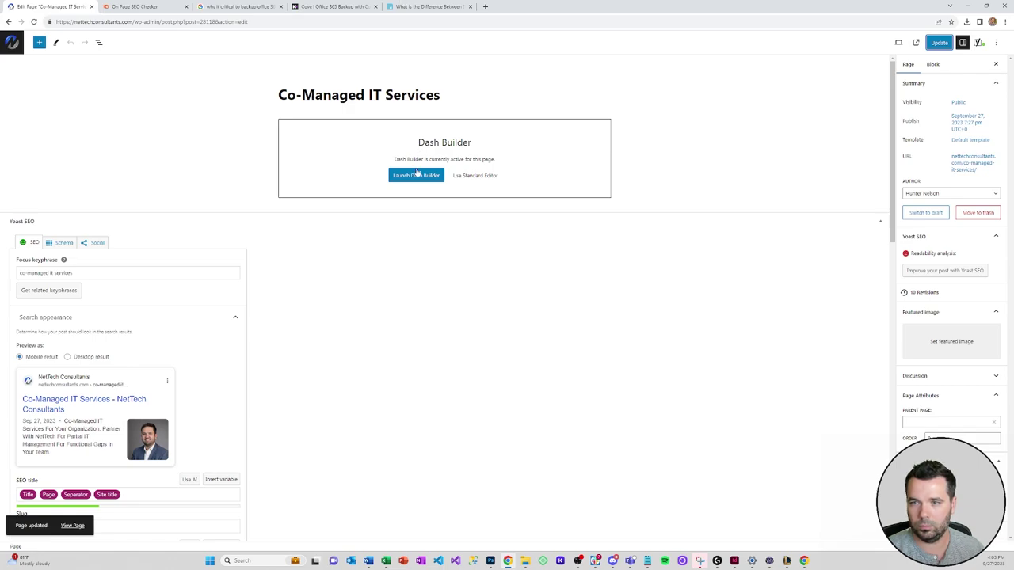
Open Semrush's optimization ideas for the co-managed-it-services page and examine the content and semantic recommendations.
{"action": "left_click", "coordinate": [172, 10]}
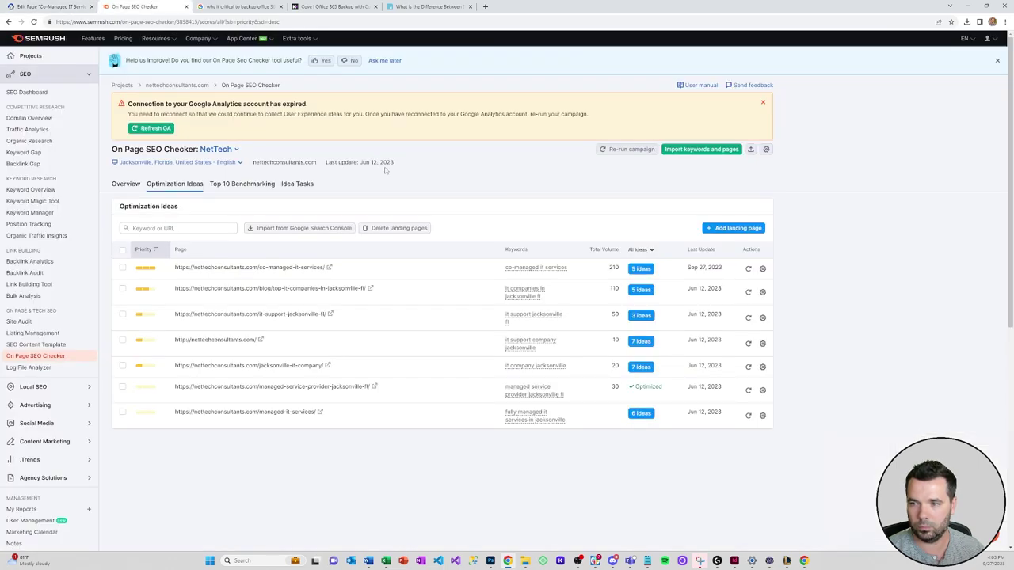
{"action": "left_click", "coordinate": [641, 268]}
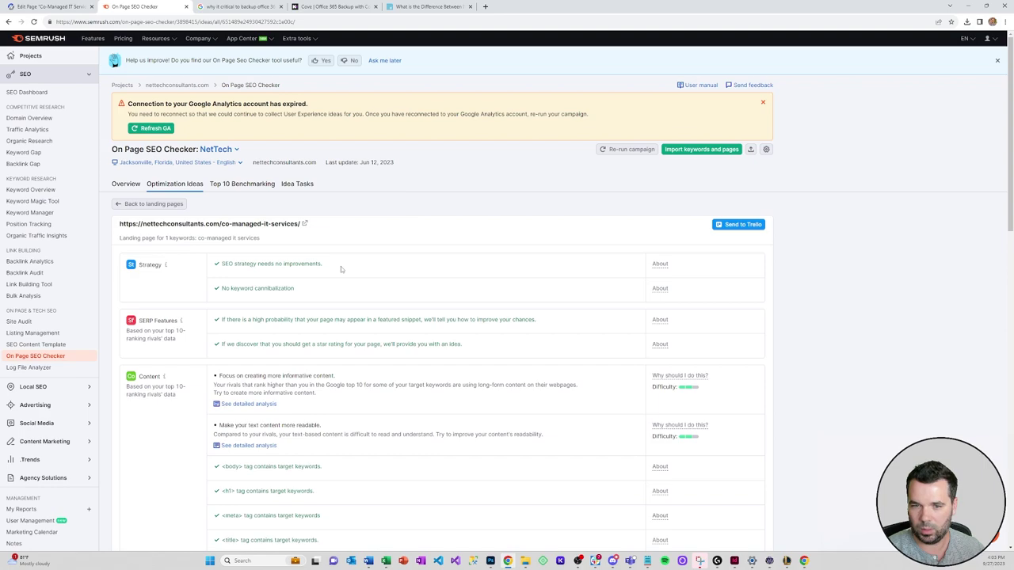
{"action": "scroll", "coordinate": [340, 269], "scroll_direction": "down", "scroll_amount": 2}
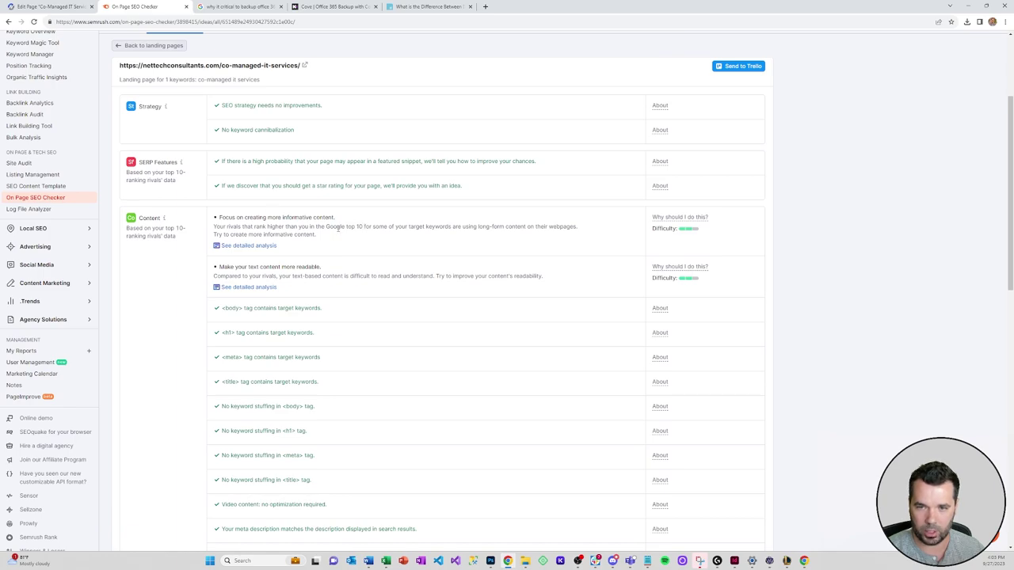
{"action": "scroll", "coordinate": [241, 243], "scroll_direction": "down", "scroll_amount": 5}
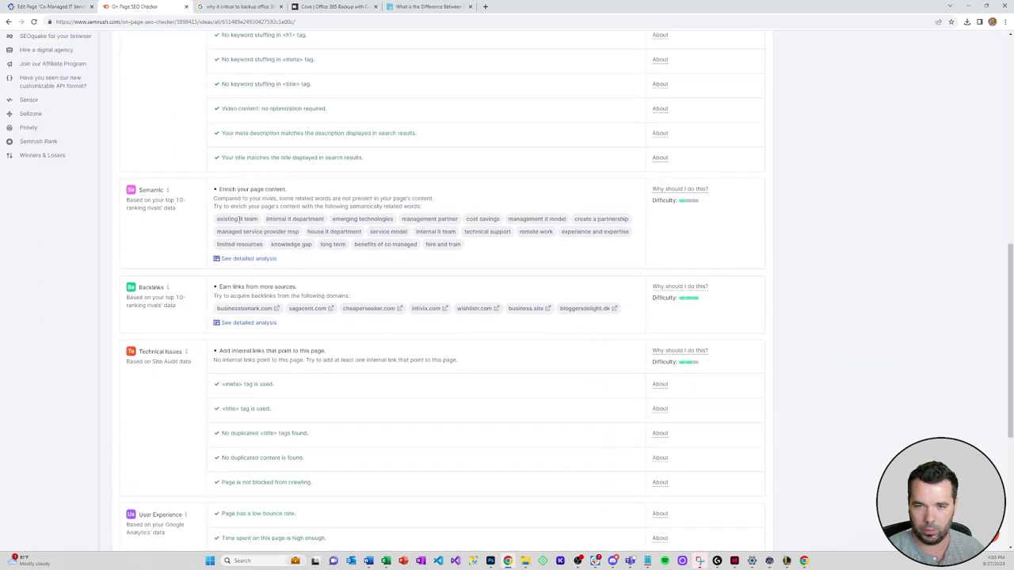
{"action": "left_click_drag", "start_coordinate": [220, 188], "coordinate": [463, 206]}
{"action": "left_click", "coordinate": [463, 206]}
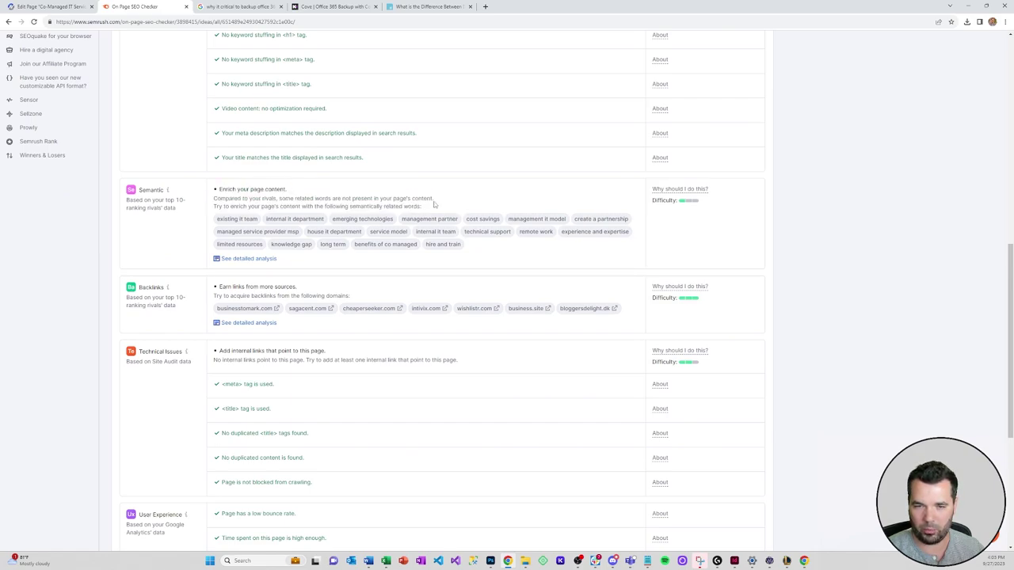
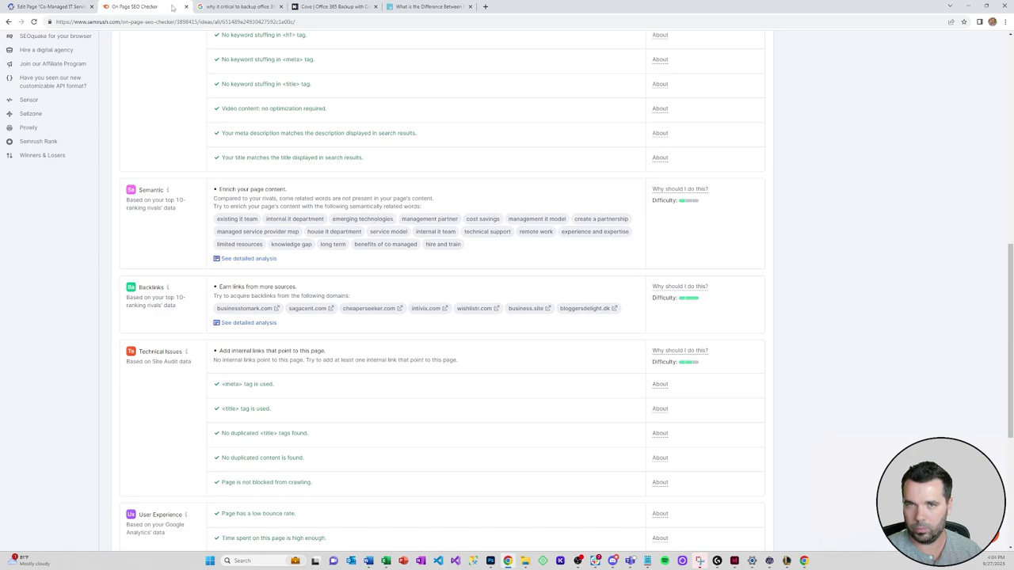
{"action": "left_click", "coordinate": [64, 6]}
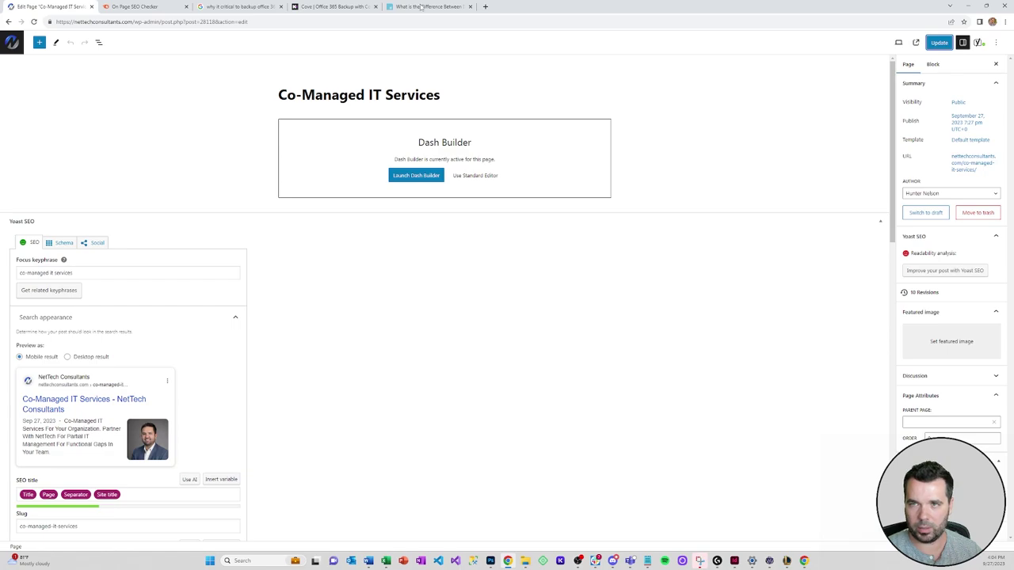
{"action": "left_click", "coordinate": [425, 6]}
{"action": "left_click", "coordinate": [135, 6]}
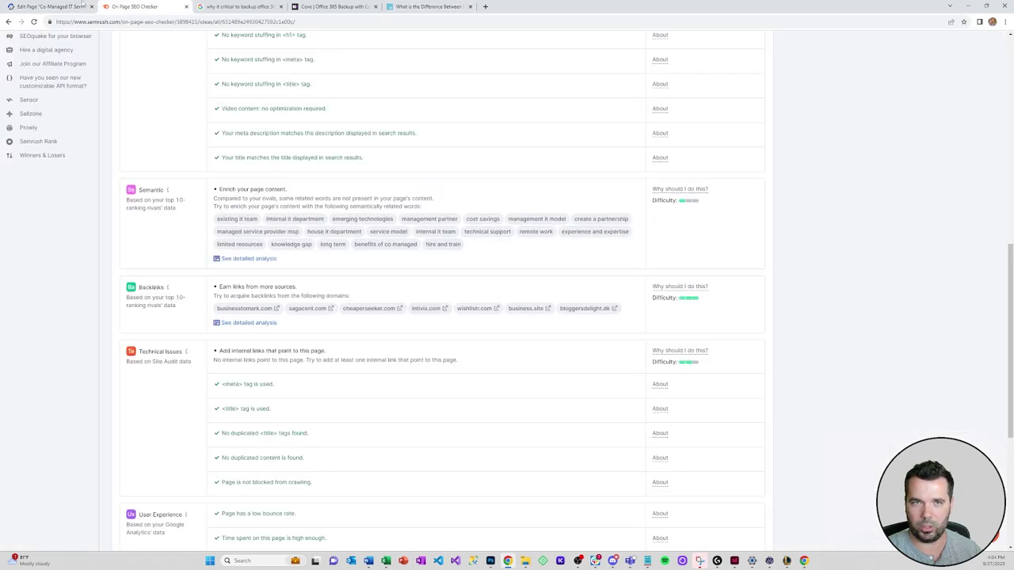
Return to the page editor, set the "call center employees" picture from the media library as the featured image, and update the page.
{"action": "left_click", "coordinate": [78, 6]}
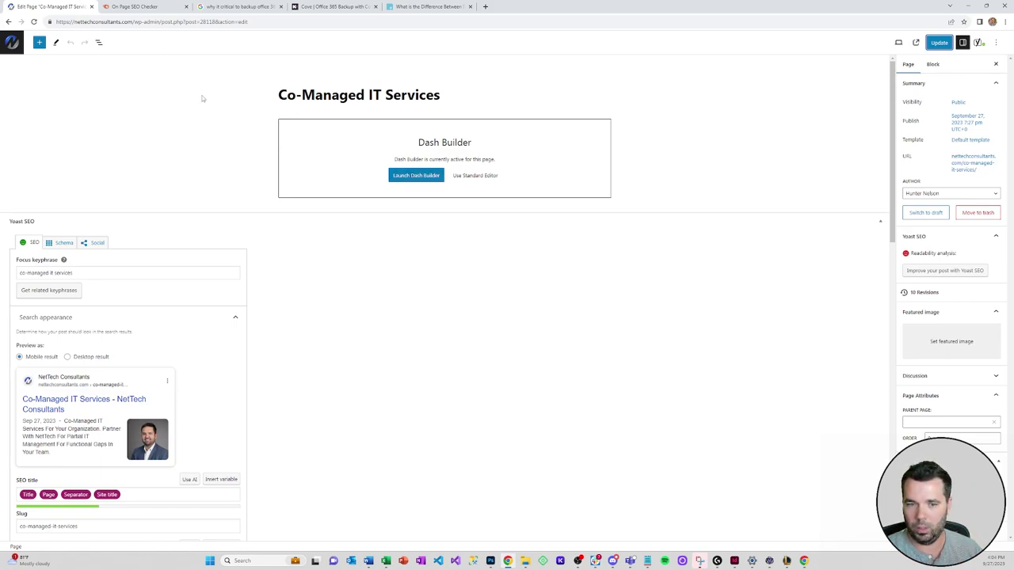
{"action": "left_click", "coordinate": [939, 42]}
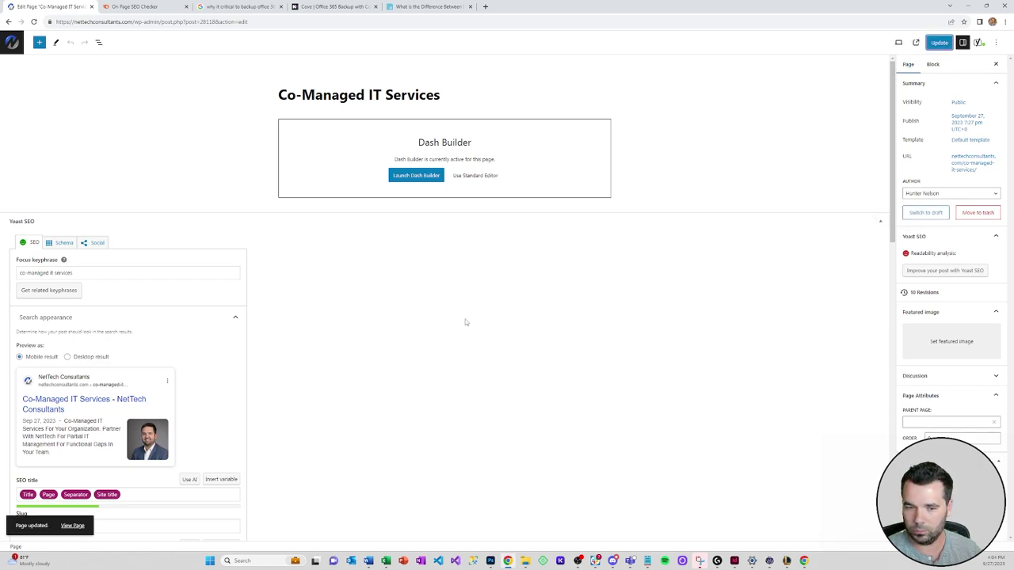
{"action": "left_click", "coordinate": [952, 342]}
{"action": "left_click", "coordinate": [53, 131]}
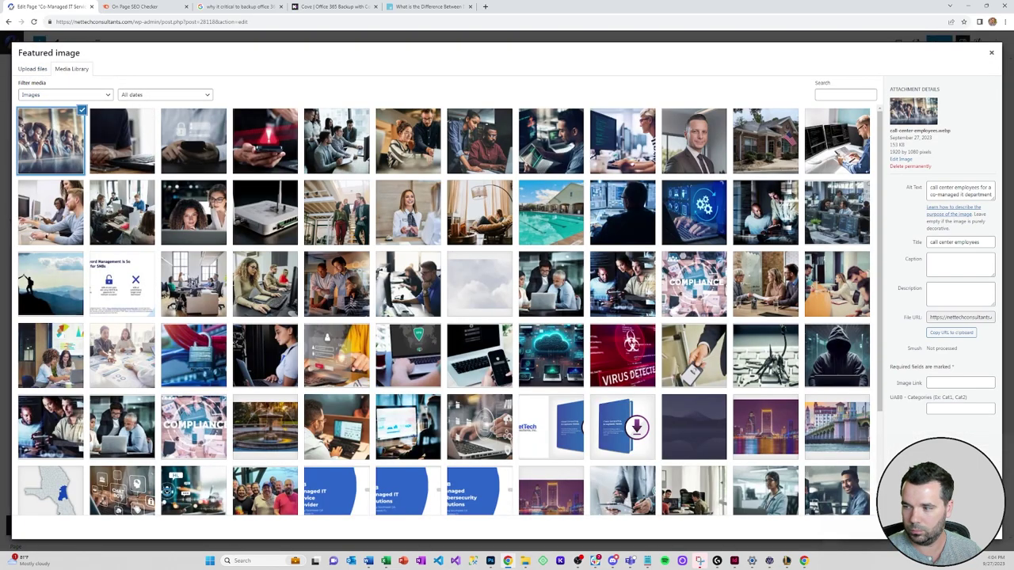
{"action": "left_click", "coordinate": [951, 529]}
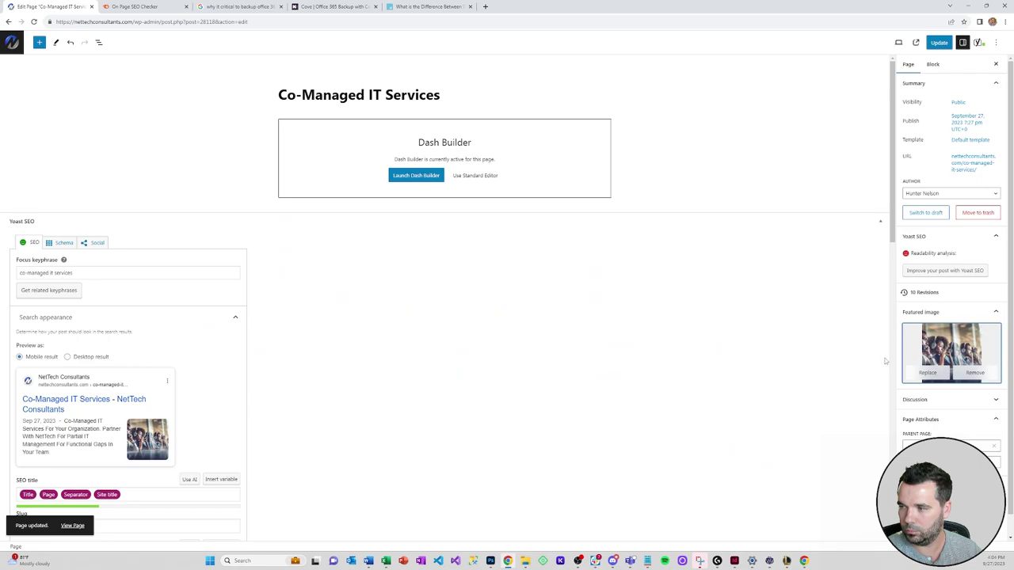
{"action": "left_click", "coordinate": [938, 42]}
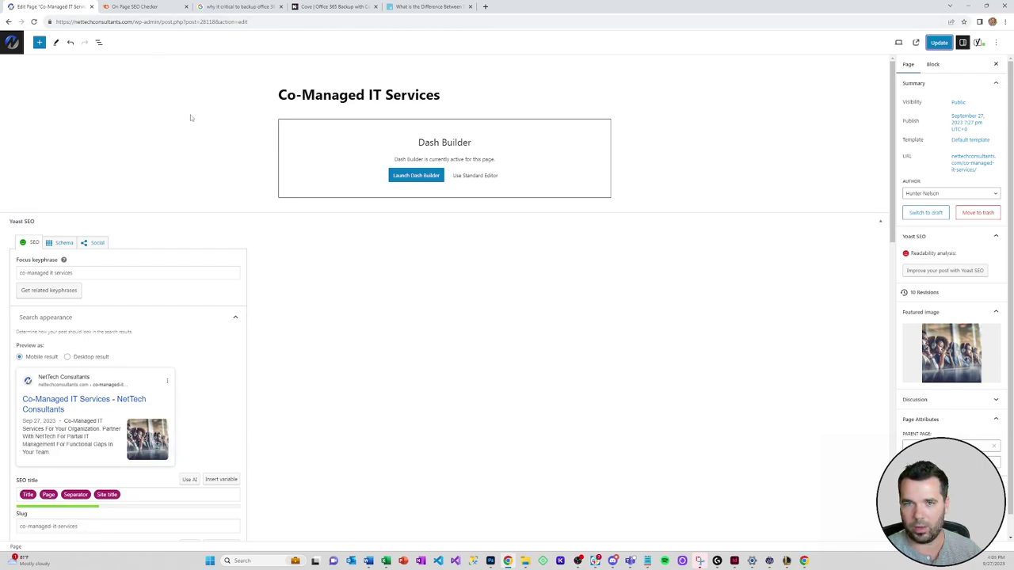
{"action": "left_click", "coordinate": [939, 44]}
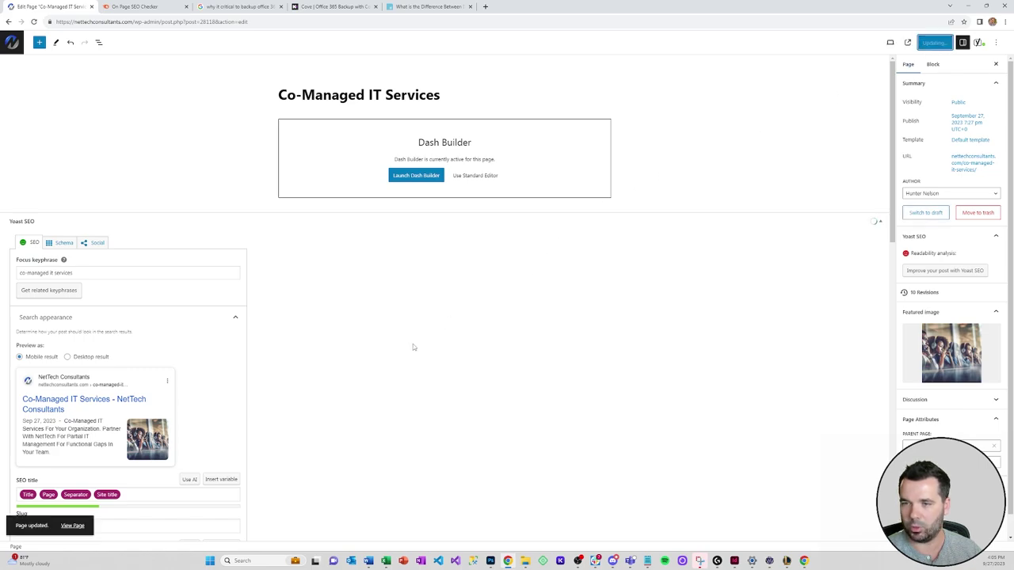
View the updated Co-Managed IT Services page live and copy its URL.
{"action": "left_click", "coordinate": [73, 525]}
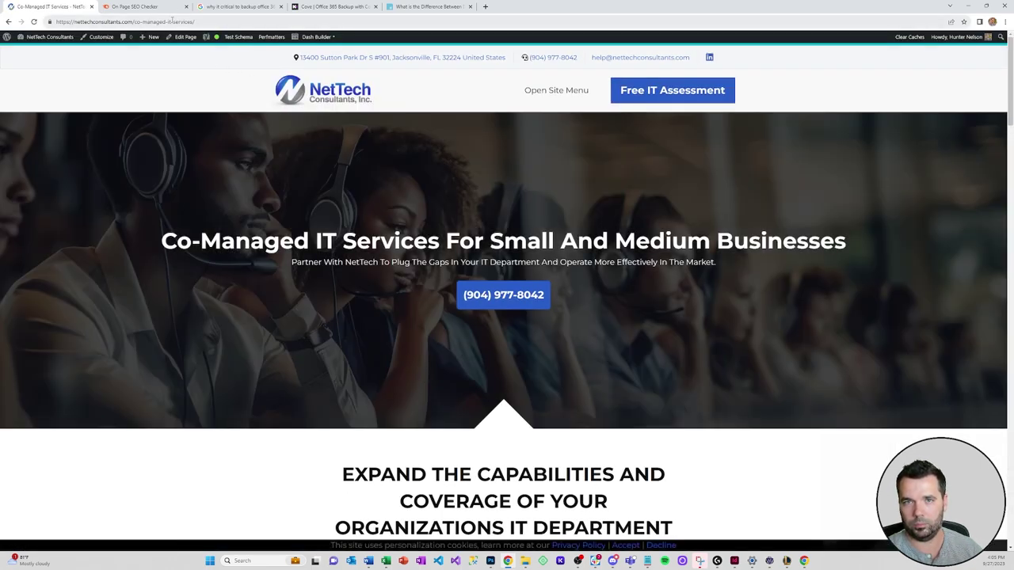
{"action": "left_click", "coordinate": [428, 22]}
{"action": "key", "text": "ctrl+c"}
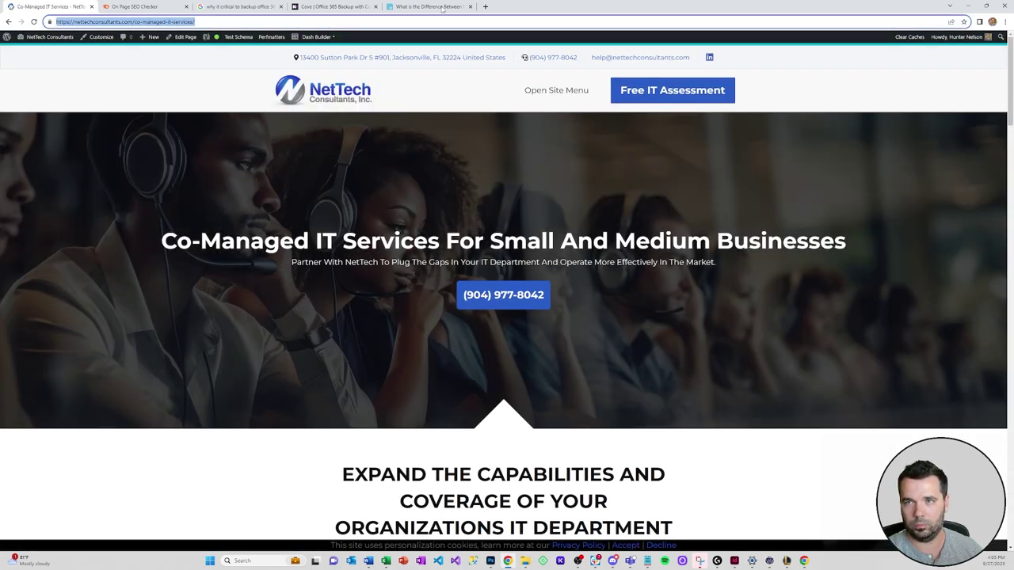
Open linkedin.com in a new browser tab and start a post containing the copied page URL to preview its link card.
{"action": "left_click", "coordinate": [485, 6]}
{"action": "type", "text": "linkedin.com"}
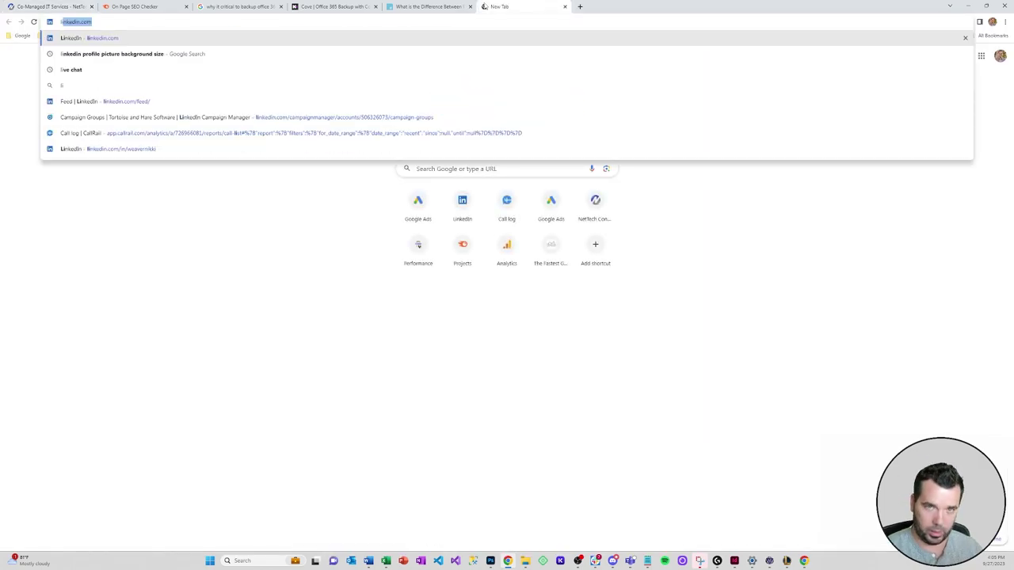
{"action": "key", "text": "Return"}
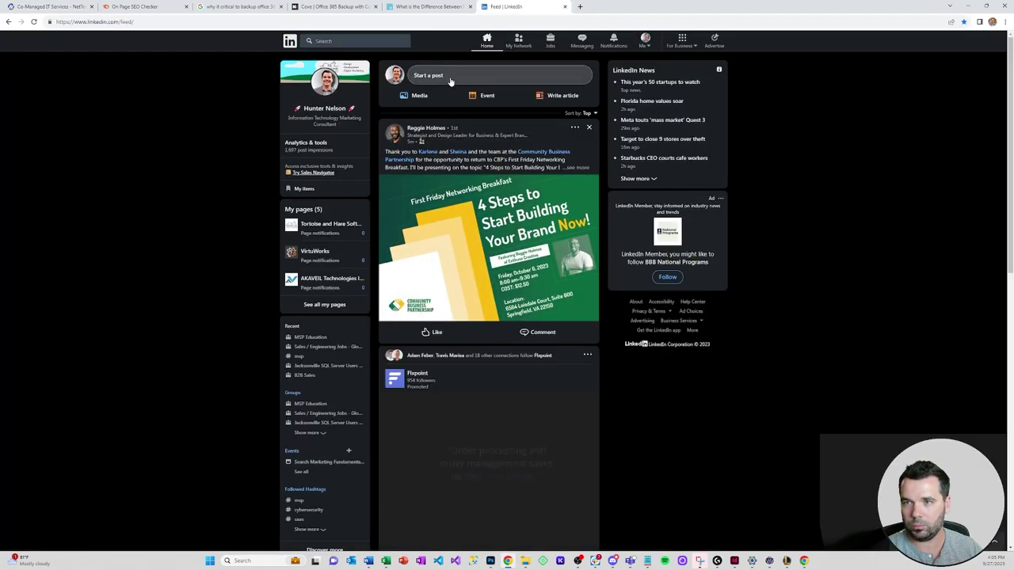
{"action": "left_click", "coordinate": [450, 75]}
{"action": "key", "text": "ctrl+v"}
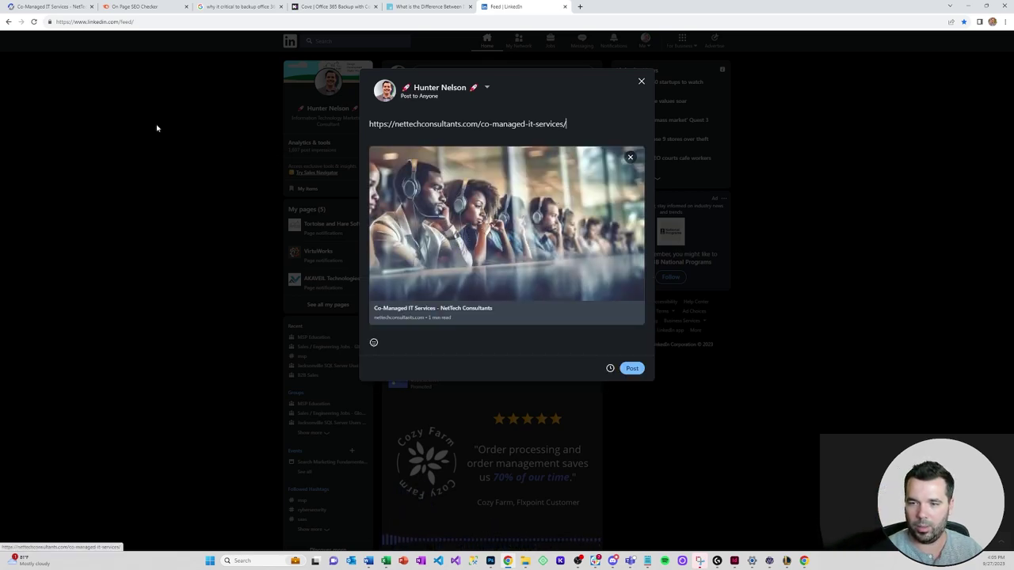
Switch back to the live Co-Managed IT Services page and review its hero and introduction sections.
{"action": "left_click", "coordinate": [71, 6]}
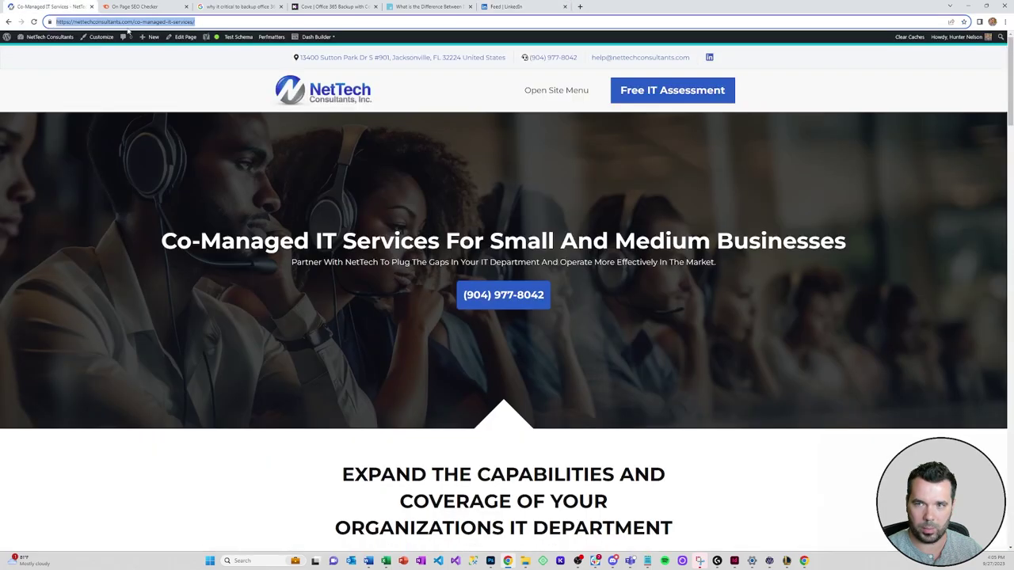
{"action": "left_click", "coordinate": [245, 171]}
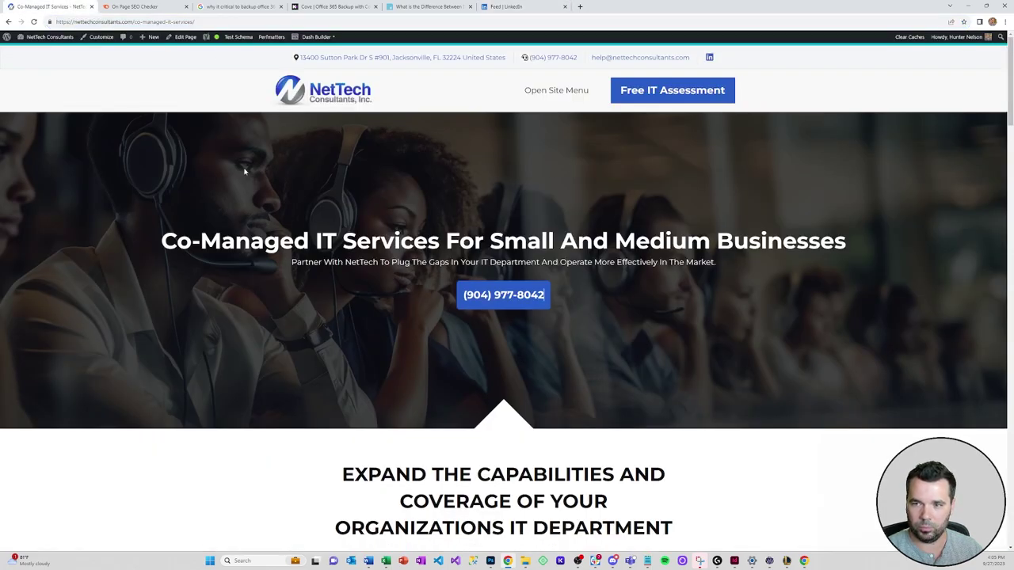
{"action": "scroll", "coordinate": [198, 171], "scroll_direction": "down", "scroll_amount": 1}
{"action": "scroll", "coordinate": [145, 173], "scroll_direction": "up", "scroll_amount": 1}
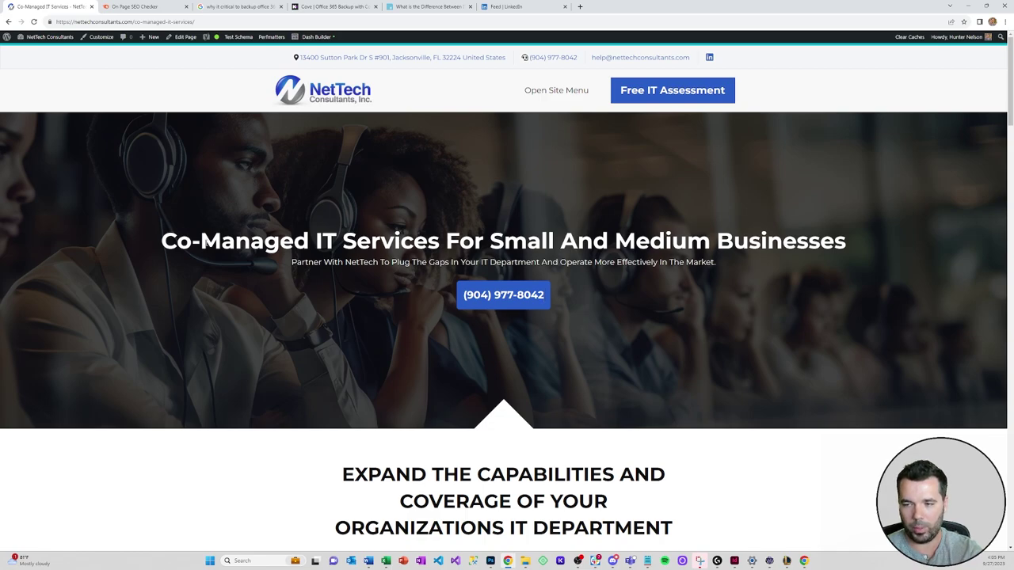
{"action": "scroll", "coordinate": [206, 246], "scroll_direction": "down", "scroll_amount": 5}
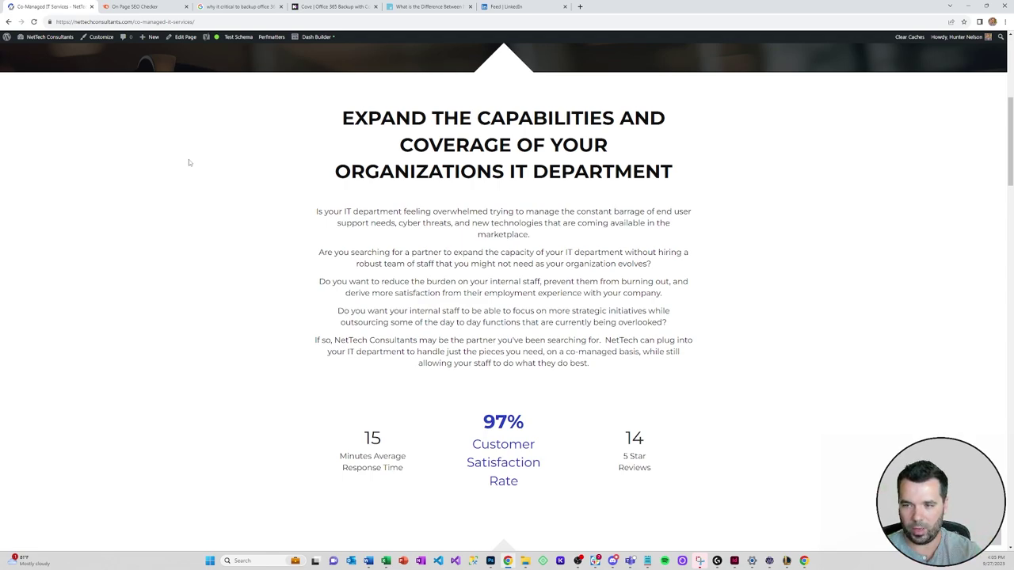
Review the live page from the introduction and statistics through the service accordion and team section to the testimonials.
{"action": "scroll", "coordinate": [195, 176], "scroll_direction": "down", "scroll_amount": 1}
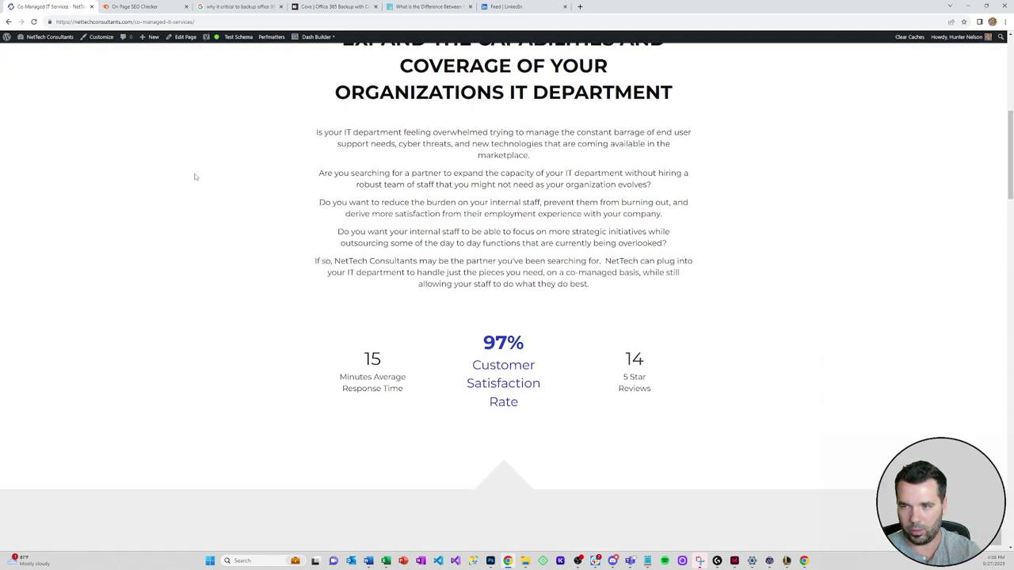
{"action": "scroll", "coordinate": [195, 177], "scroll_direction": "up", "scroll_amount": 1}
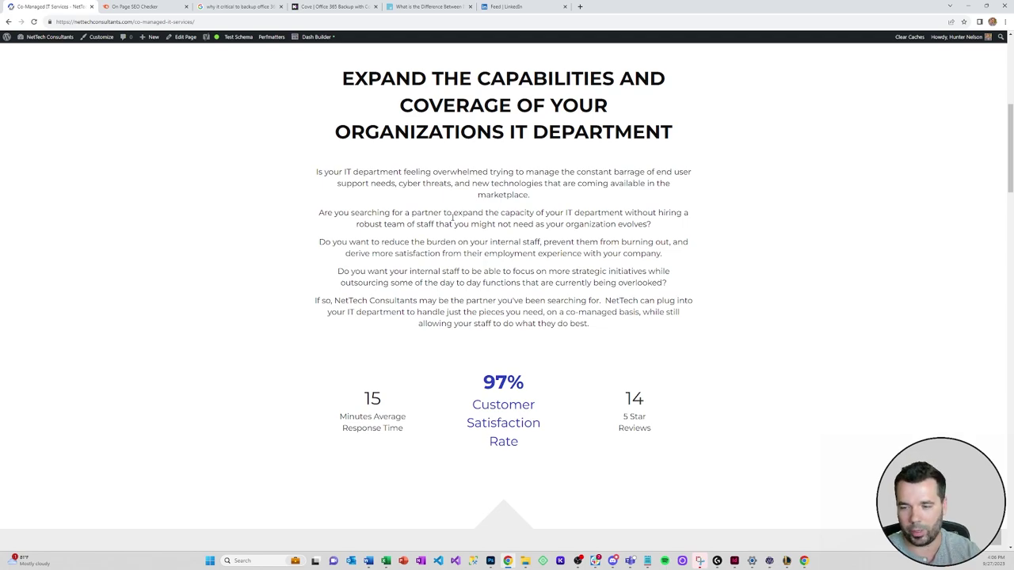
{"action": "scroll", "coordinate": [453, 218], "scroll_direction": "down", "scroll_amount": 3}
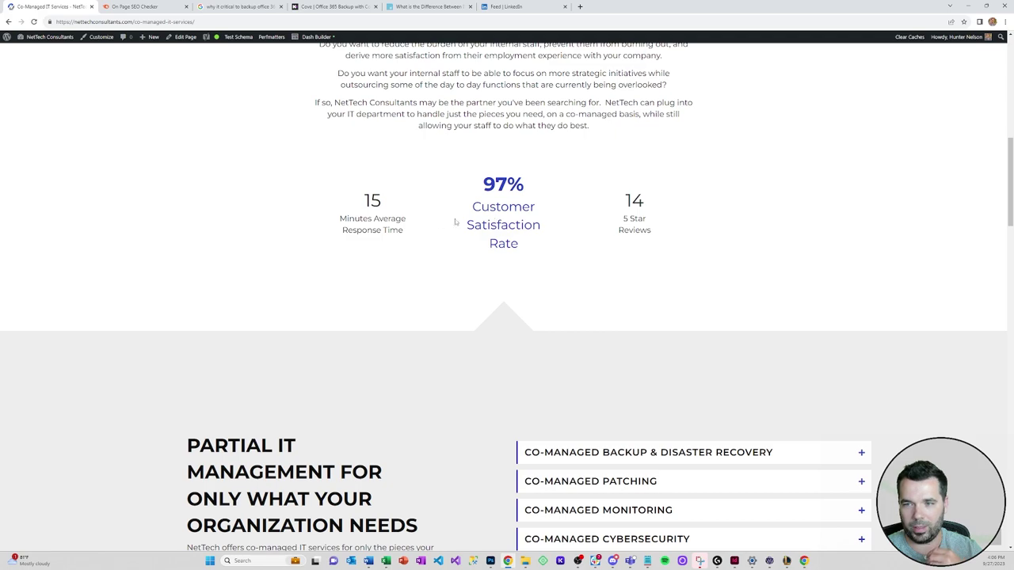
{"action": "scroll", "coordinate": [367, 216], "scroll_direction": "down", "scroll_amount": 2}
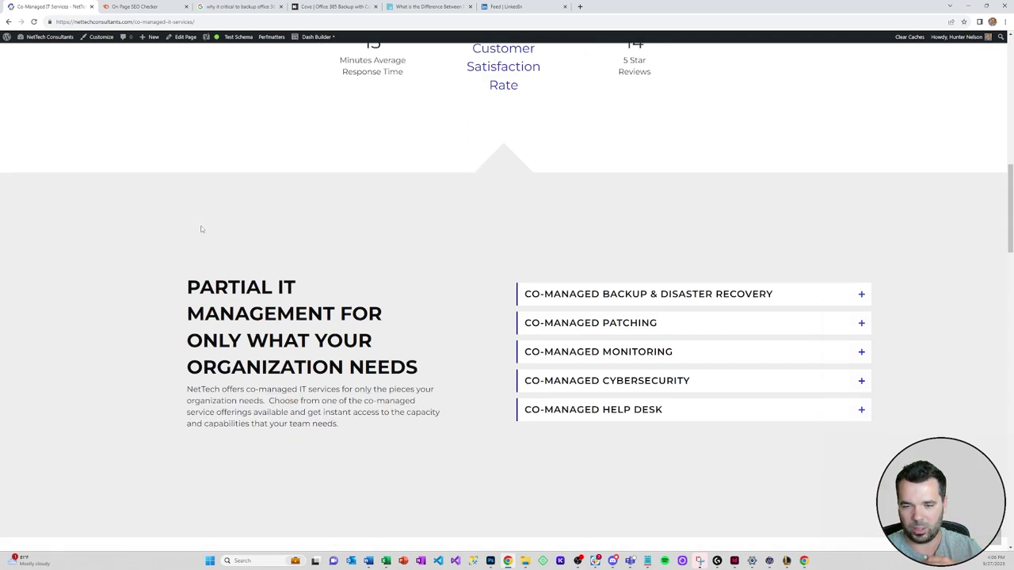
{"action": "scroll", "coordinate": [246, 230], "scroll_direction": "down", "scroll_amount": 1}
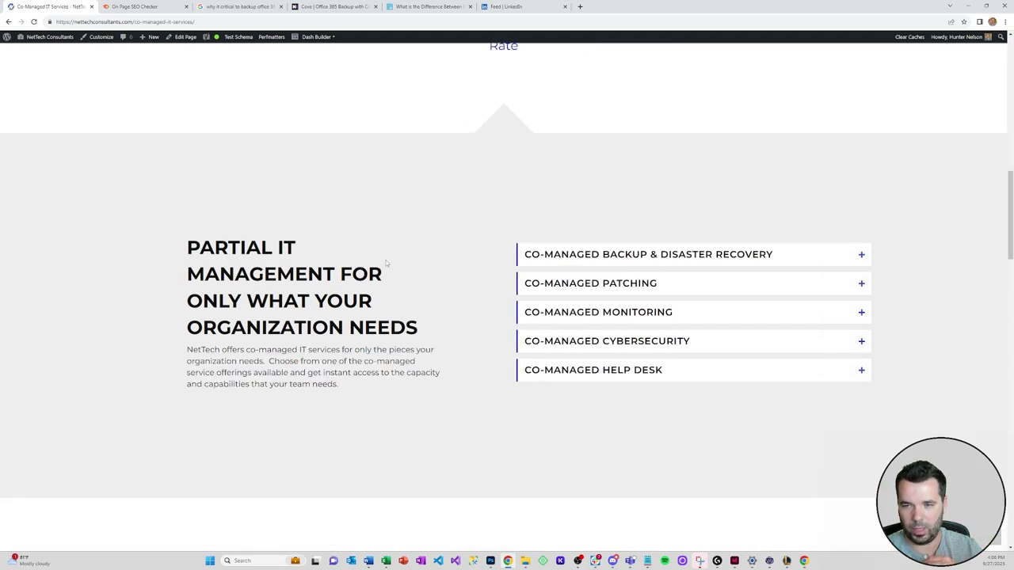
{"action": "scroll", "coordinate": [584, 201], "scroll_direction": "down", "scroll_amount": 1}
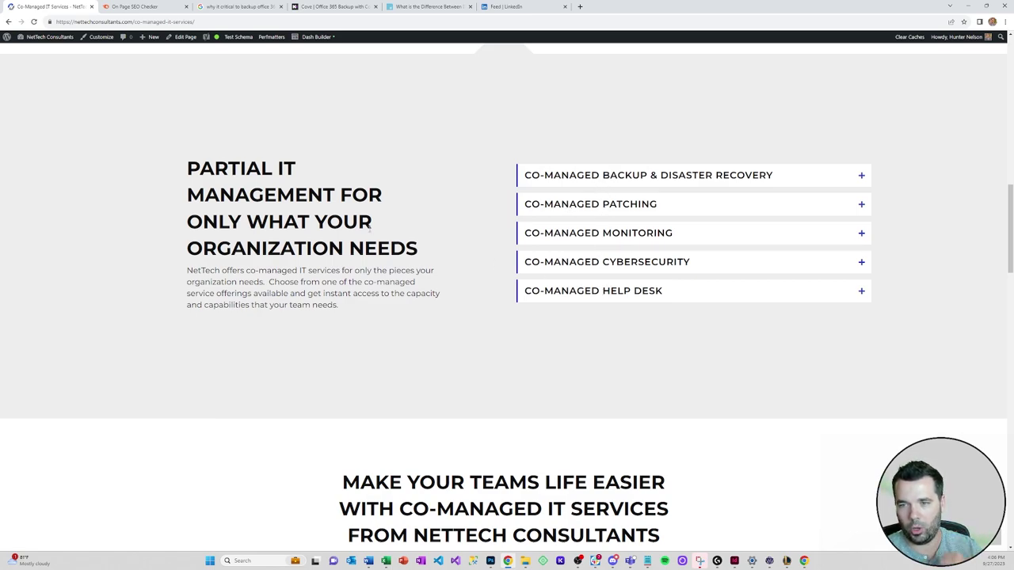
{"action": "scroll", "coordinate": [248, 225], "scroll_direction": "down", "scroll_amount": 4}
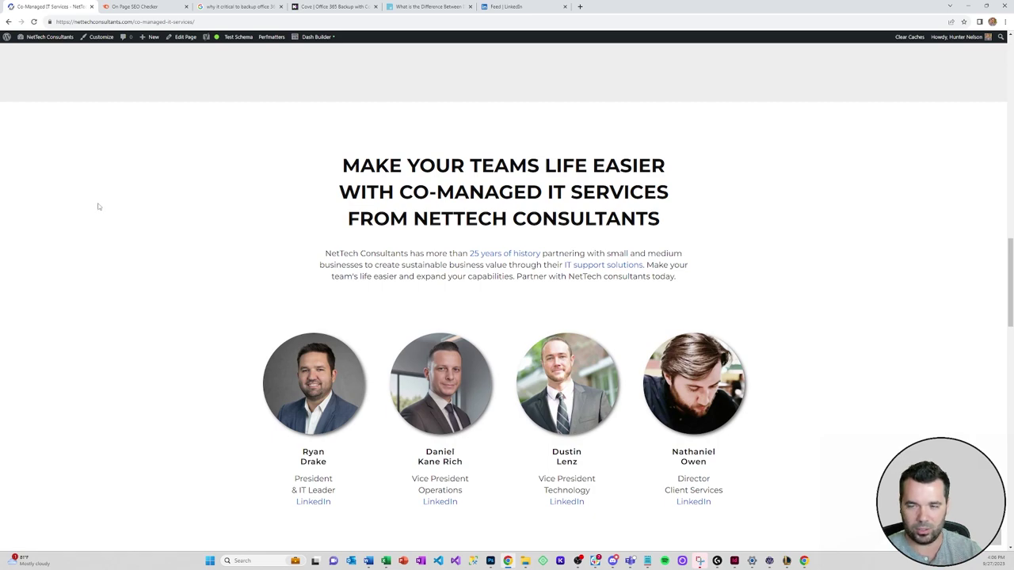
{"action": "scroll", "coordinate": [127, 205], "scroll_direction": "down", "scroll_amount": 2}
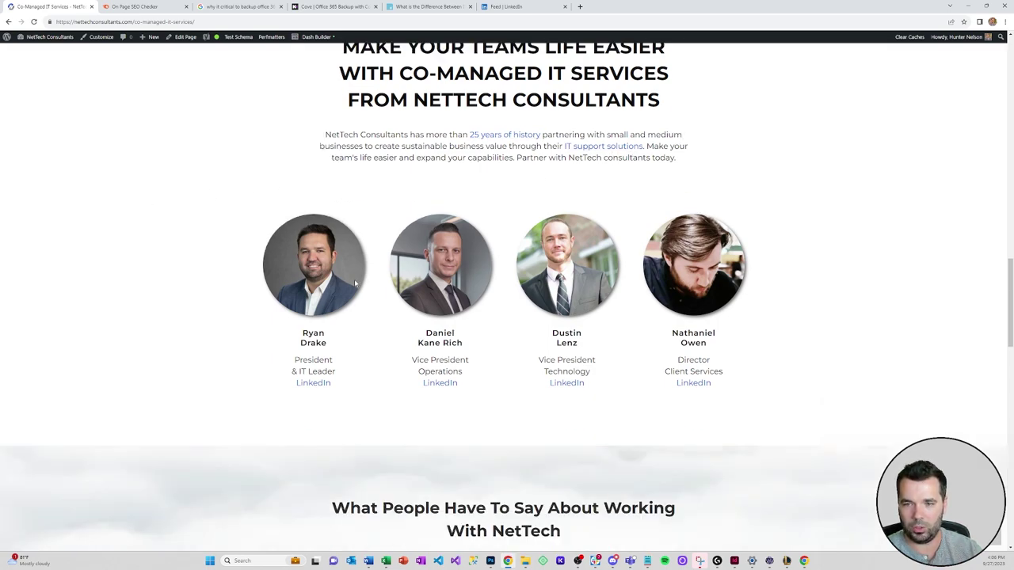
{"action": "scroll", "coordinate": [162, 240], "scroll_direction": "down", "scroll_amount": 5}
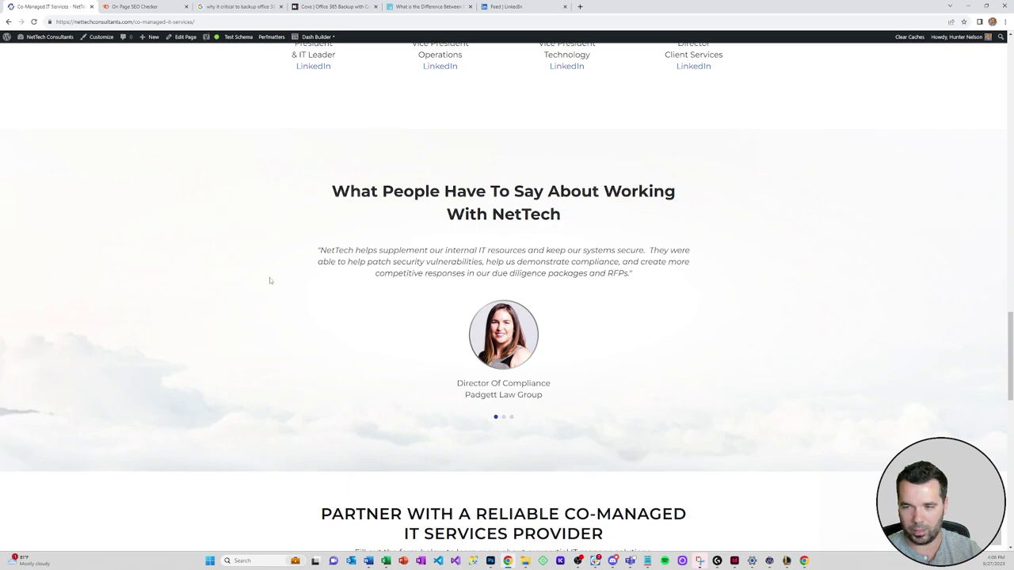
View the second and third customer testimonials, and review the contact form section on the live page.
{"action": "left_click", "coordinate": [503, 417]}
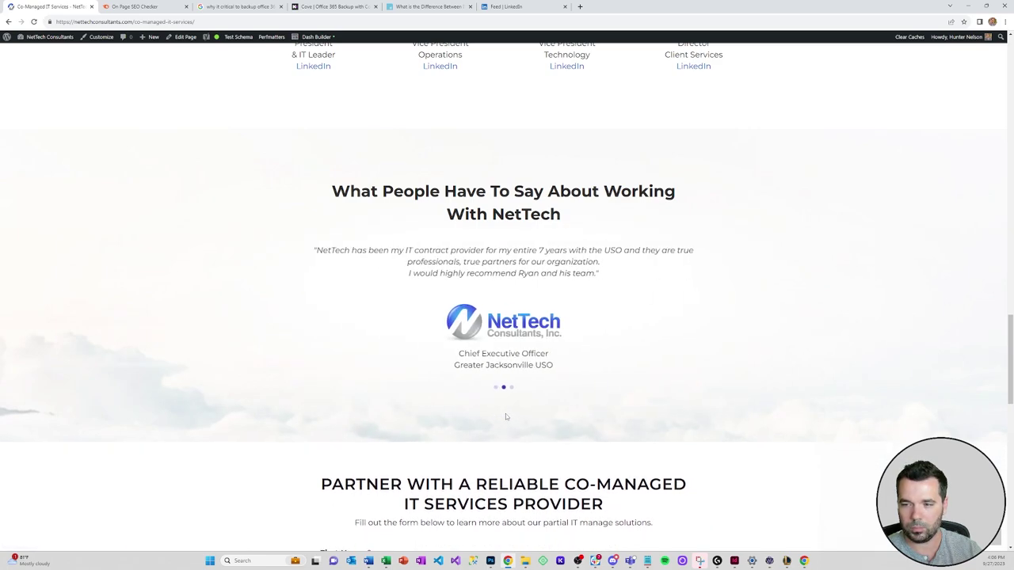
{"action": "left_click", "coordinate": [511, 387]}
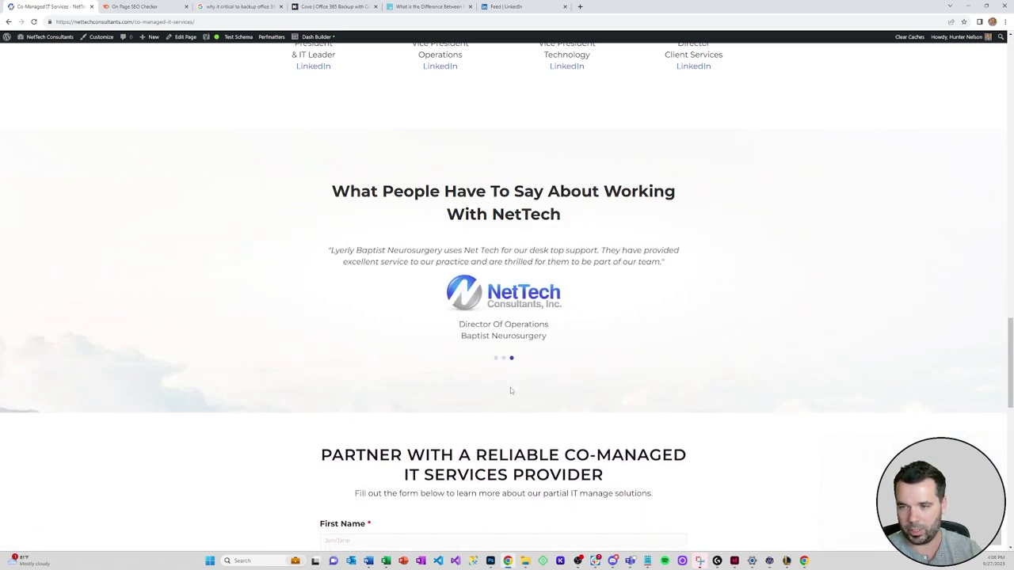
{"action": "scroll", "coordinate": [202, 288], "scroll_direction": "down", "scroll_amount": 2}
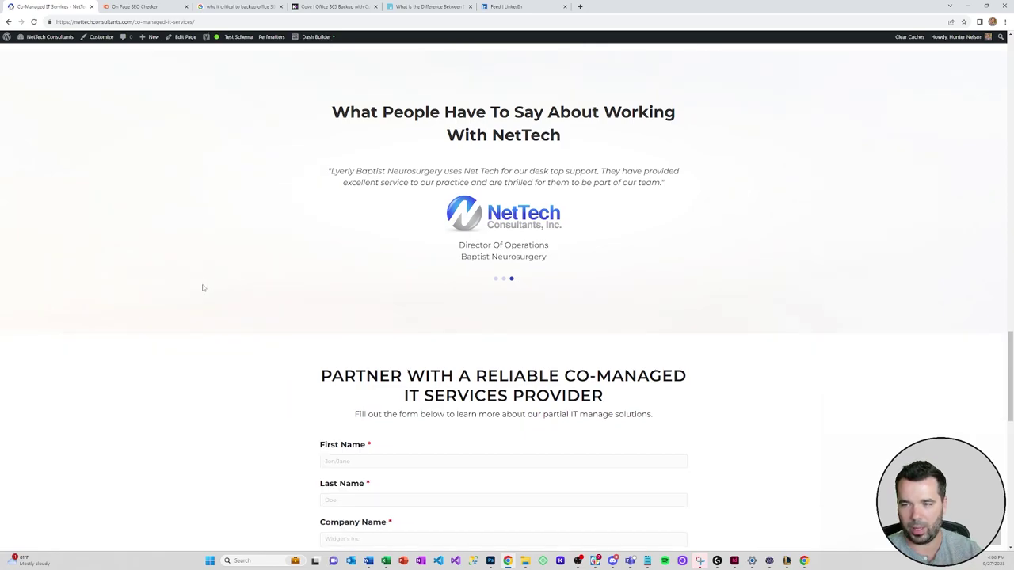
{"action": "scroll", "coordinate": [203, 288], "scroll_direction": "up", "scroll_amount": 1}
{"action": "scroll", "coordinate": [202, 288], "scroll_direction": "up", "scroll_amount": 4}
{"action": "scroll", "coordinate": [202, 287], "scroll_direction": "down", "scroll_amount": 7}
{"action": "scroll", "coordinate": [202, 287], "scroll_direction": "up", "scroll_amount": 10}
{"action": "scroll", "coordinate": [203, 288], "scroll_direction": "down", "scroll_amount": 10}
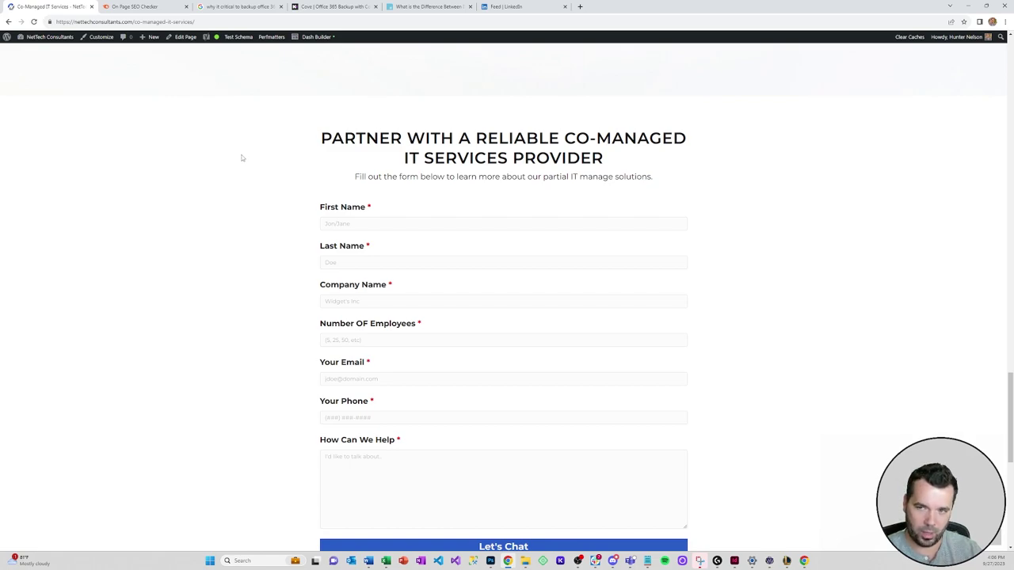
Open the Co-Managed IT Services page in the page builder and bring up the heading text above the contact form for editing.
{"action": "left_click", "coordinate": [316, 38]}
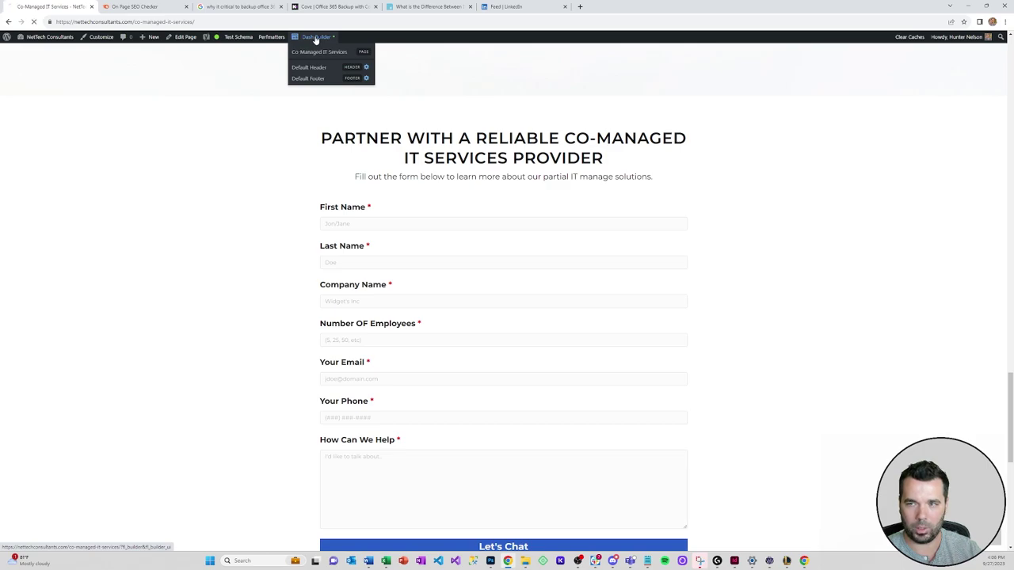
{"action": "scroll", "coordinate": [193, 168], "scroll_direction": "down", "scroll_amount": 15}
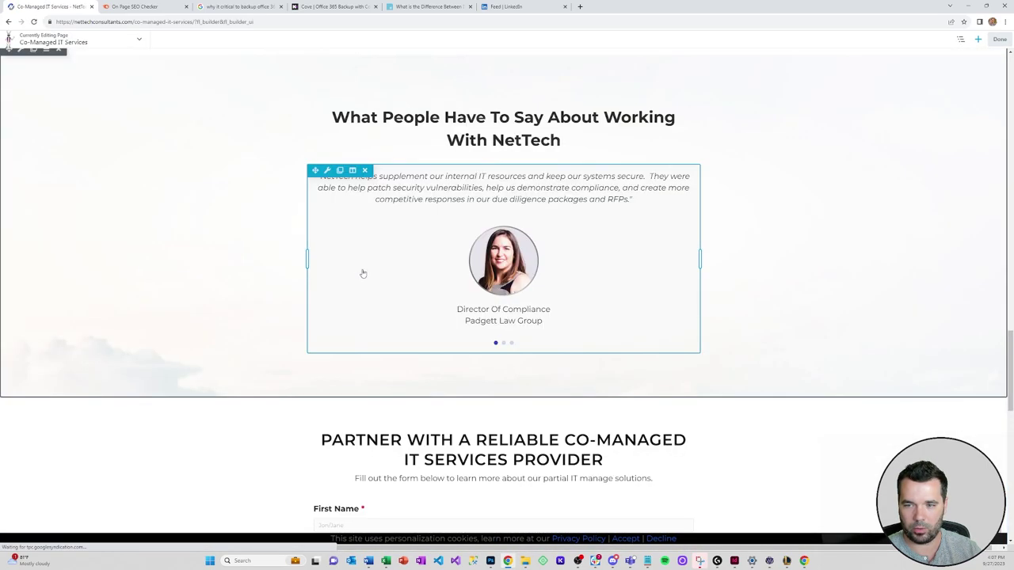
{"action": "scroll", "coordinate": [363, 273], "scroll_direction": "down", "scroll_amount": 3}
{"action": "left_click", "coordinate": [414, 218]}
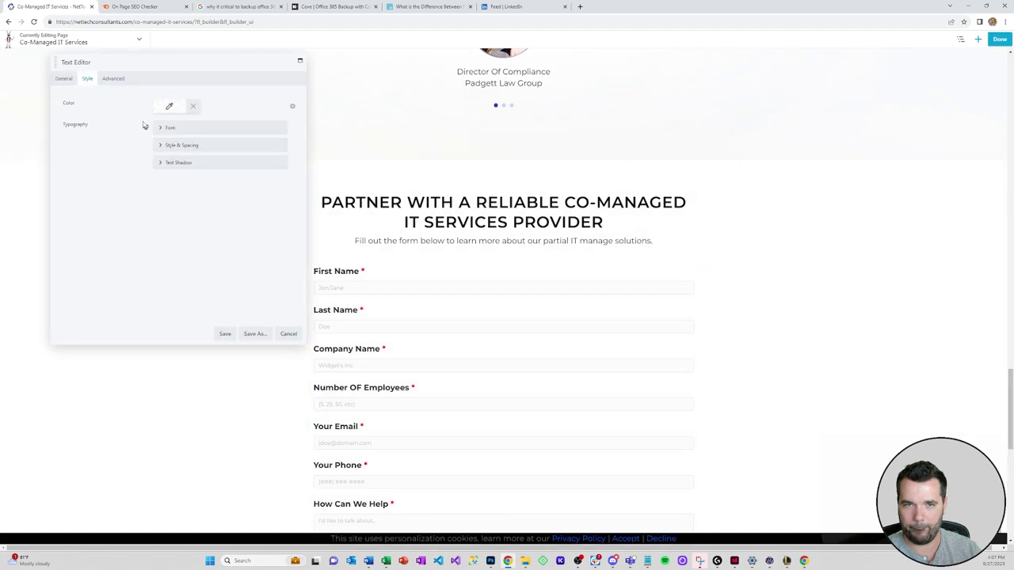
{"action": "left_click", "coordinate": [65, 79]}
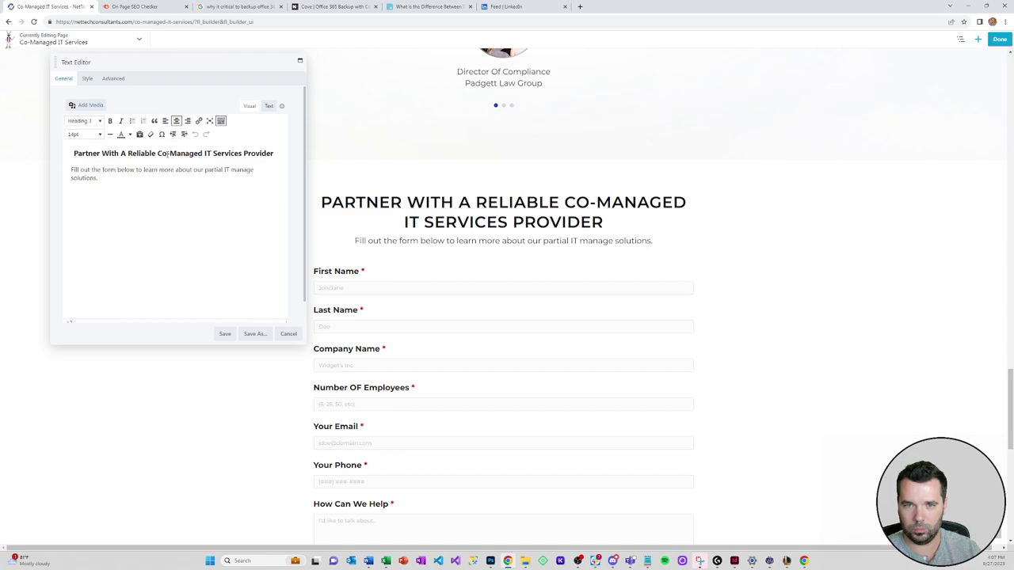
Replace the form heading with "Get A Quote For Co-Managed IT Services Today", adding a line break before "IT Services".
{"action": "left_click_drag", "start_coordinate": [275, 155], "coordinate": [36, 158]}
{"action": "type", "text": "Get A Quopt"}
{"action": "key", "text": "BackSpace"}
{"action": "key", "text": "BackSpace"}
{"action": "type", "text": "te For Co-Managed IT Servi"}
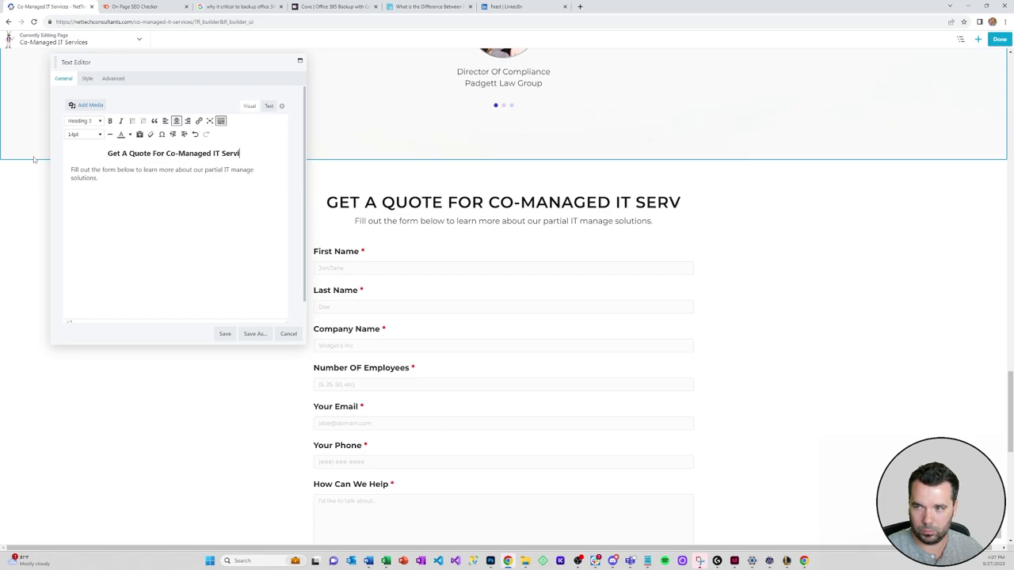
{"action": "type", "text": "ces Today"}
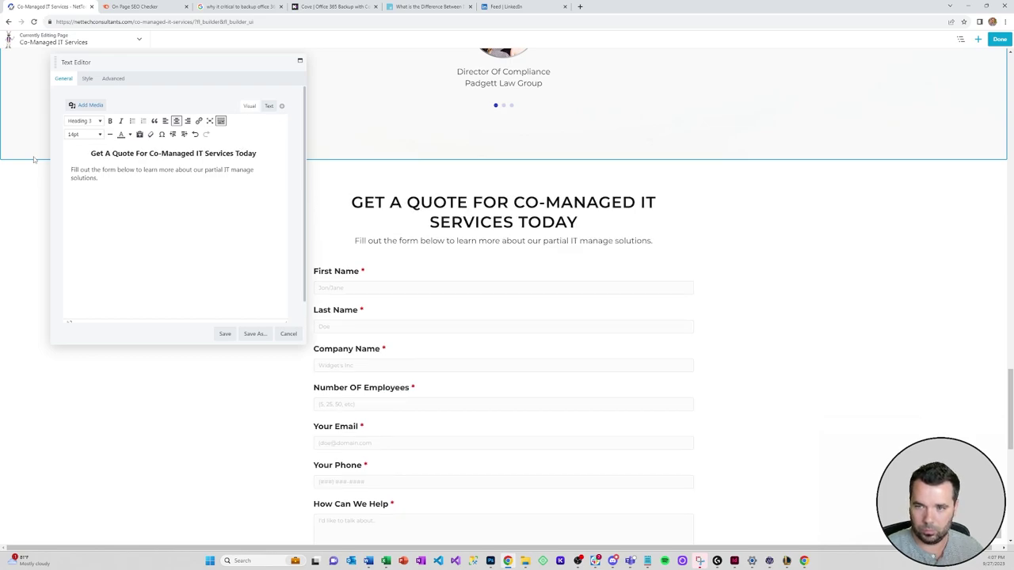
{"action": "type", "text": "."}
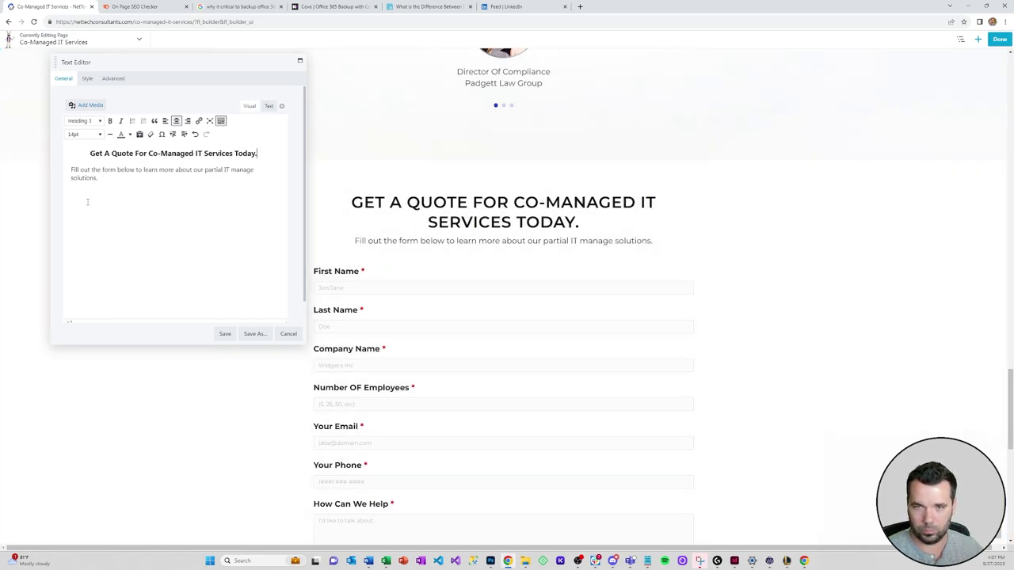
{"action": "key", "text": "BackSpace"}
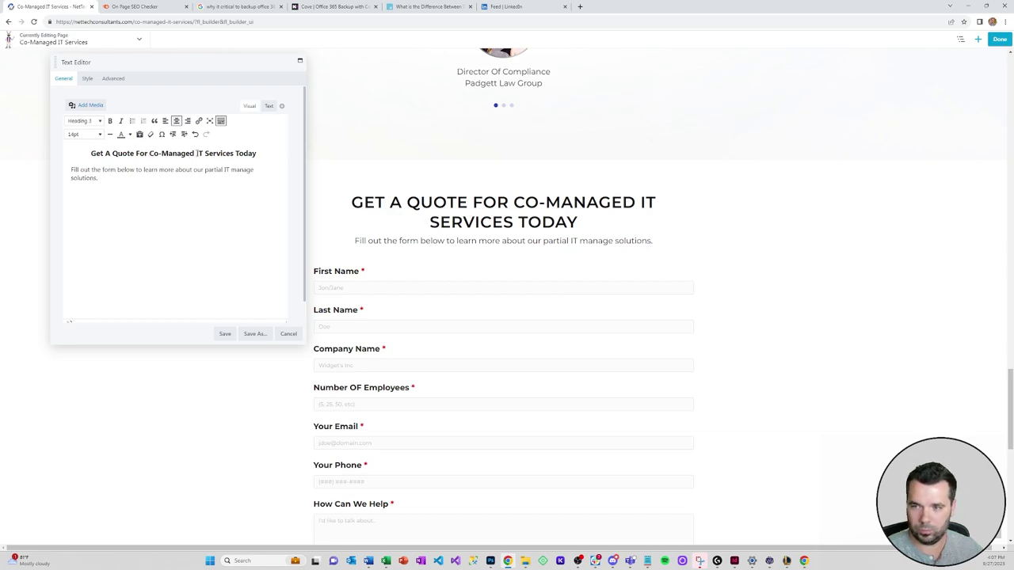
{"action": "key", "text": "shift+Return"}
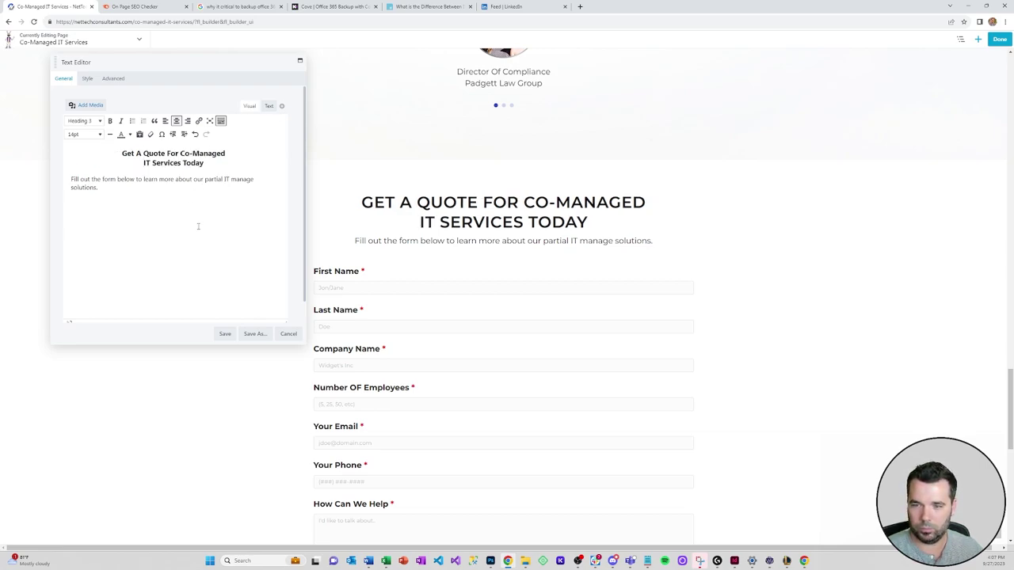
Check the form heading's font settings, keep the weight at Default, and save the text module.
{"action": "left_click", "coordinate": [111, 188]}
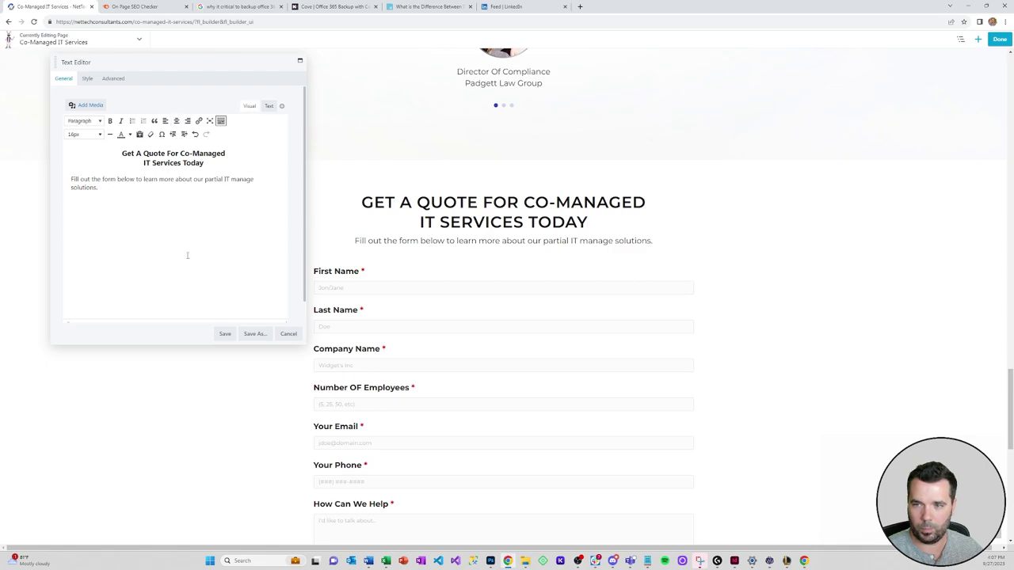
{"action": "left_click", "coordinate": [87, 79]}
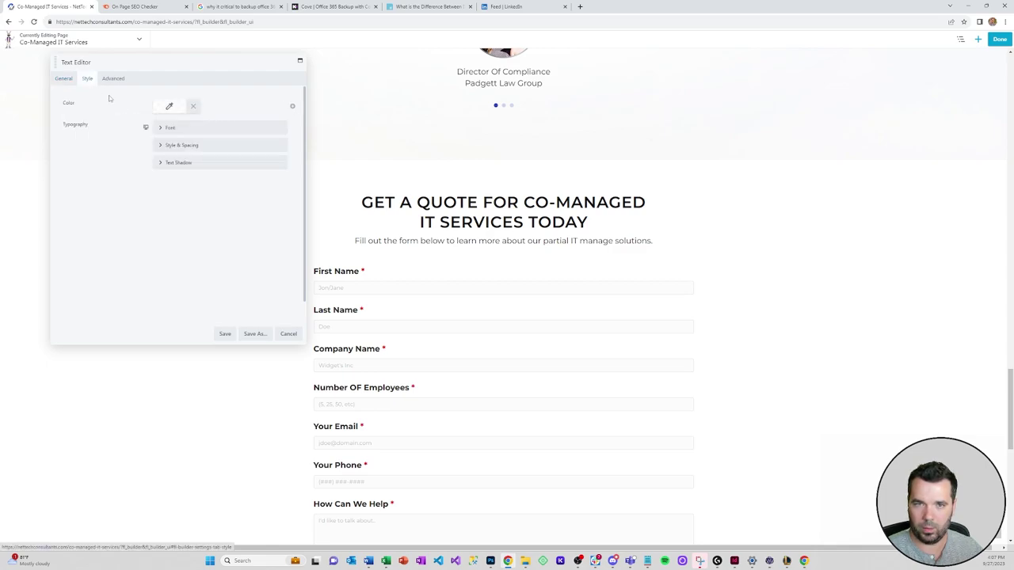
{"action": "left_click", "coordinate": [183, 128]}
{"action": "left_click", "coordinate": [264, 154]}
{"action": "left_click", "coordinate": [213, 155]}
{"action": "left_click", "coordinate": [179, 190]}
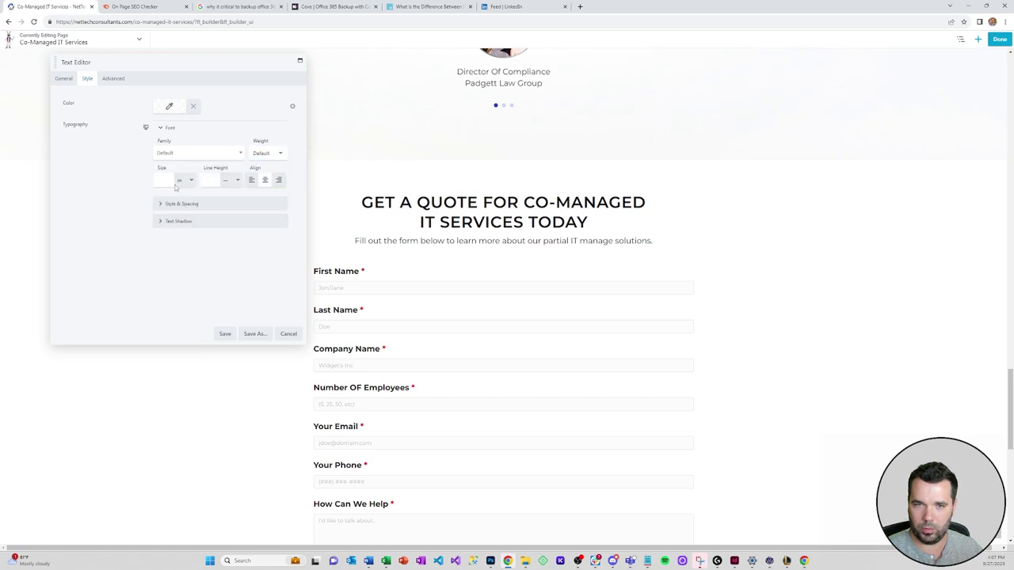
{"action": "left_click", "coordinate": [266, 153]}
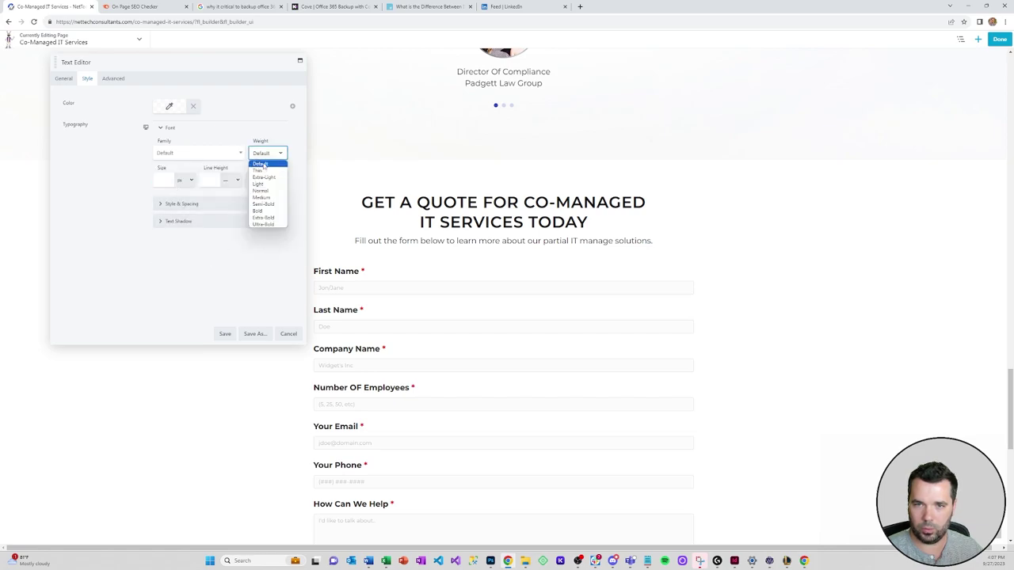
{"action": "left_click", "coordinate": [260, 165]}
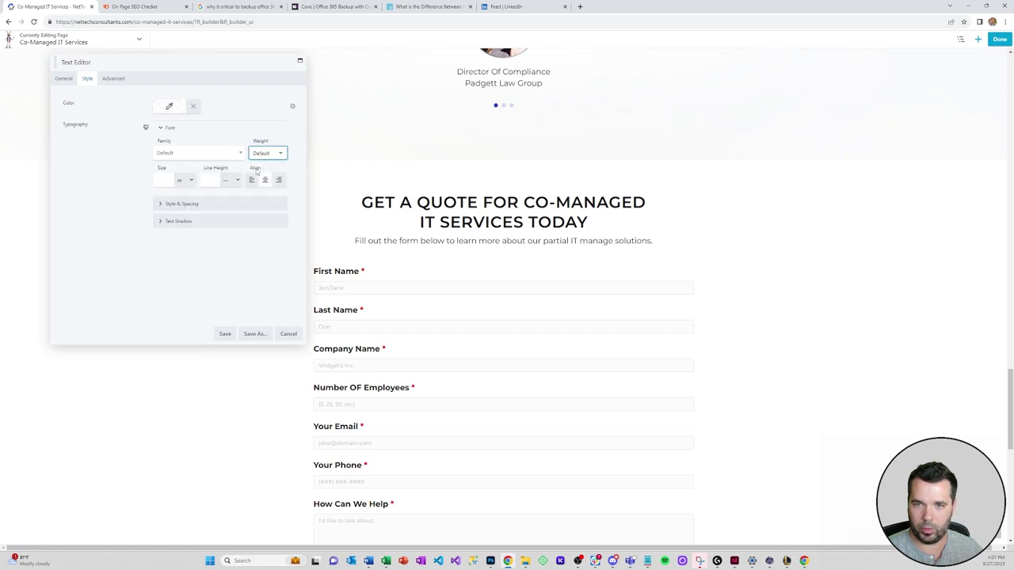
{"action": "left_click", "coordinate": [225, 333]}
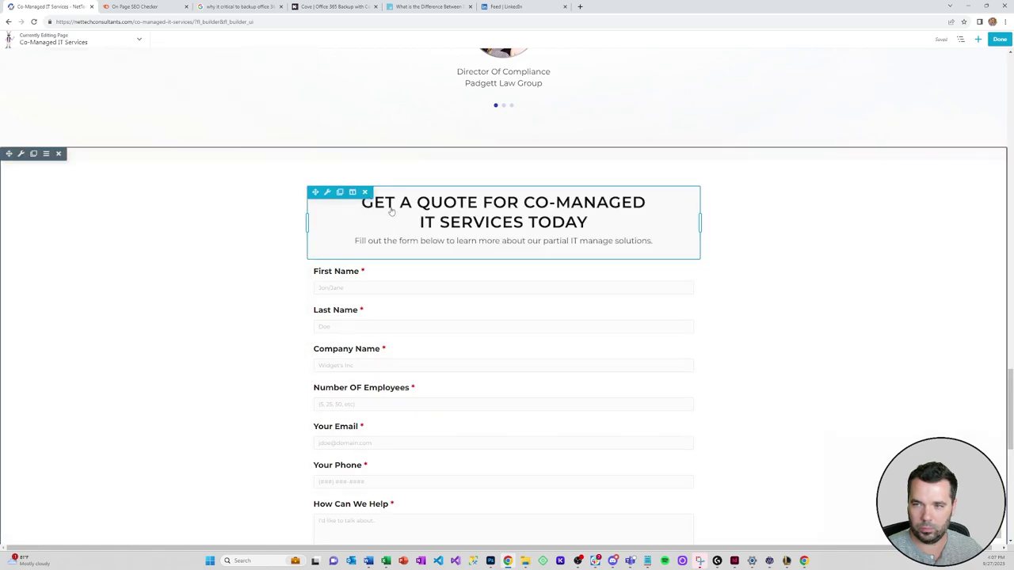
Inspect the font settings of the "What People Have To Say About Working With NetTech" heading and close its settings.
{"action": "scroll", "coordinate": [388, 212], "scroll_direction": "up", "scroll_amount": 4}
{"action": "left_click", "coordinate": [467, 161]}
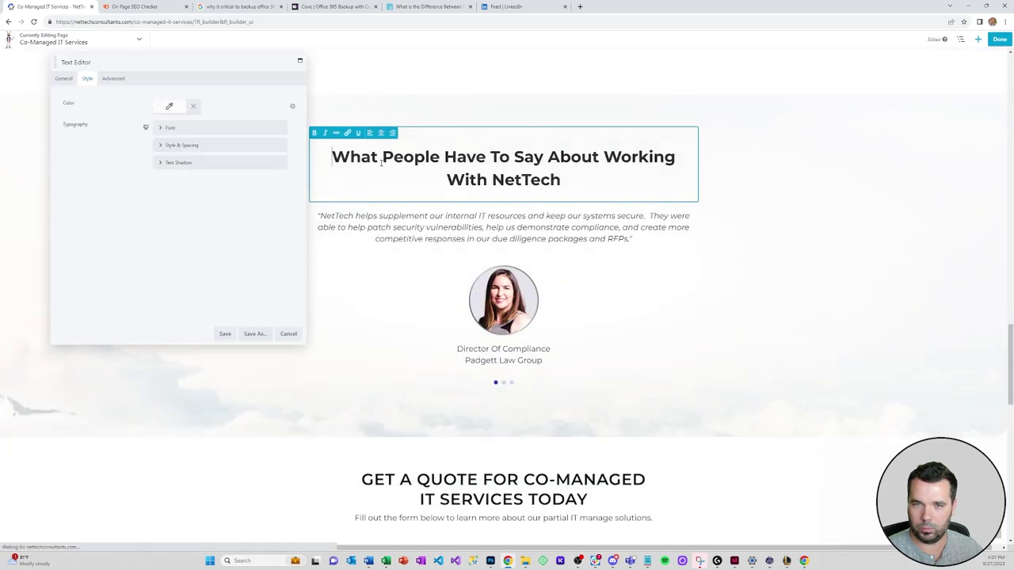
{"action": "left_click", "coordinate": [172, 127]}
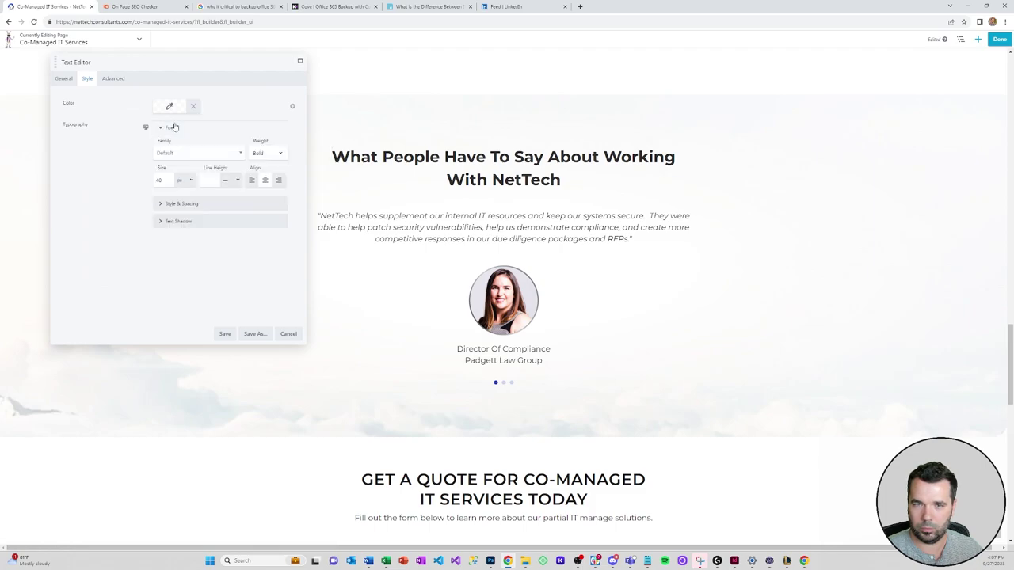
{"action": "left_click", "coordinate": [174, 127]}
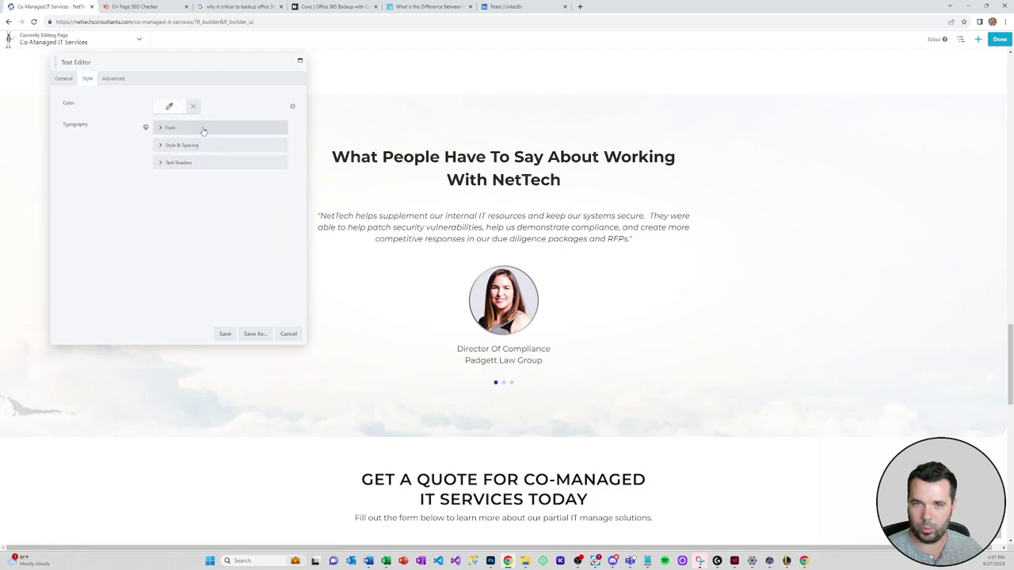
{"action": "left_click", "coordinate": [225, 334]}
Compare the section headings across the page and open the contact form heading's text module for editing.
{"action": "scroll", "coordinate": [426, 279], "scroll_direction": "up", "scroll_amount": 5}
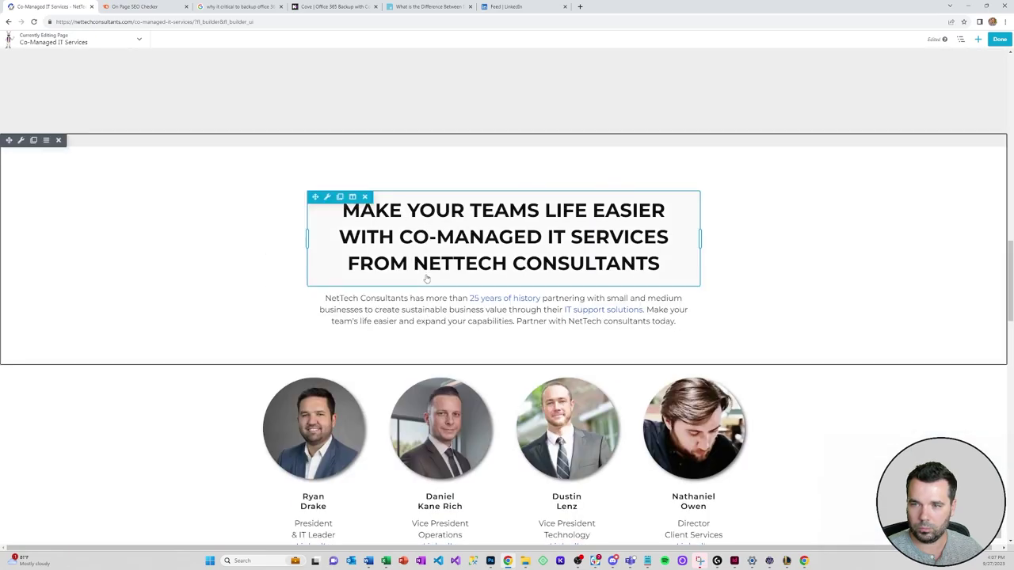
{"action": "scroll", "coordinate": [426, 279], "scroll_direction": "up", "scroll_amount": 12}
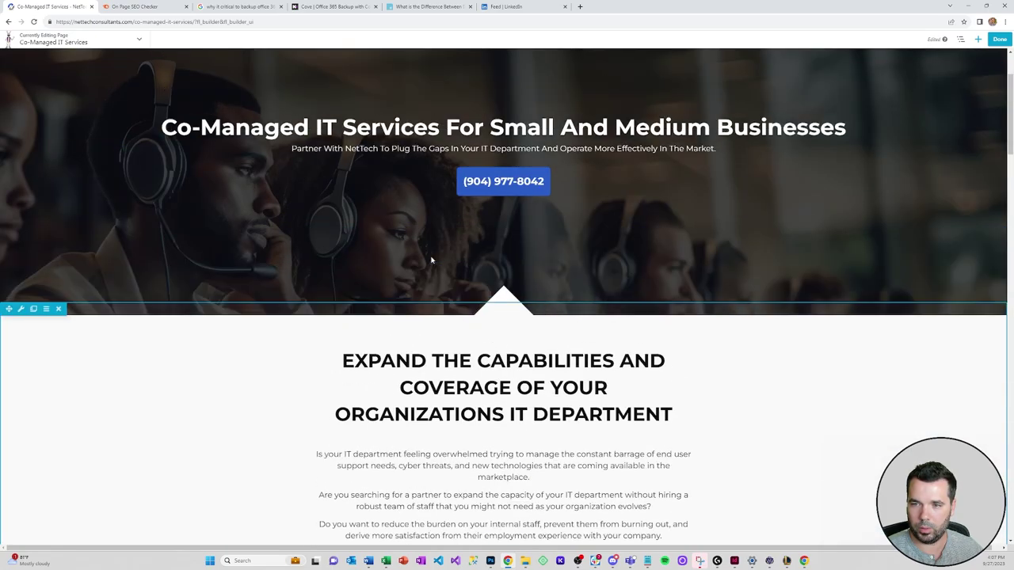
{"action": "scroll", "coordinate": [432, 260], "scroll_direction": "down", "scroll_amount": 15}
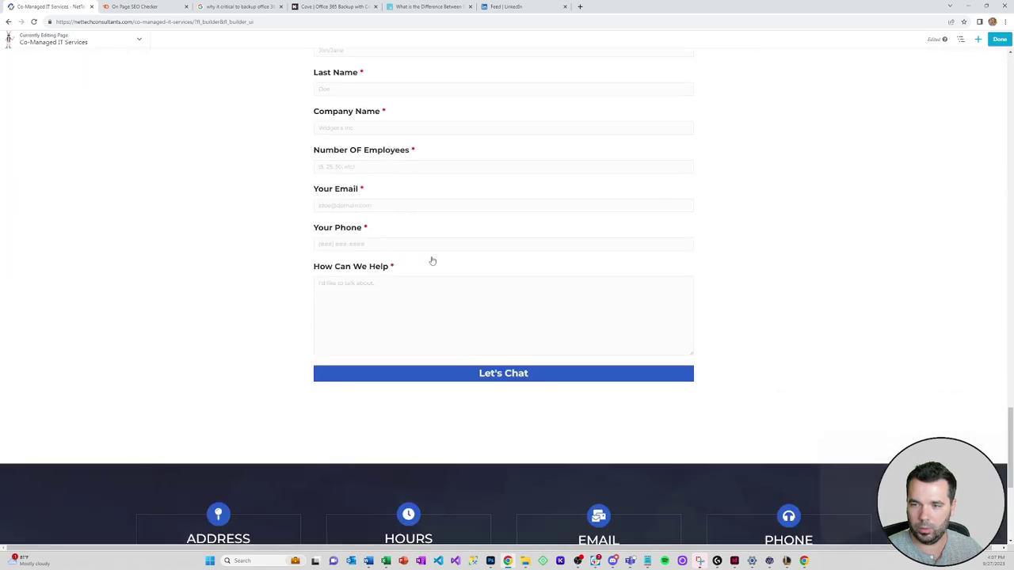
{"action": "scroll", "coordinate": [435, 253], "scroll_direction": "up", "scroll_amount": 3}
{"action": "left_click", "coordinate": [469, 182]}
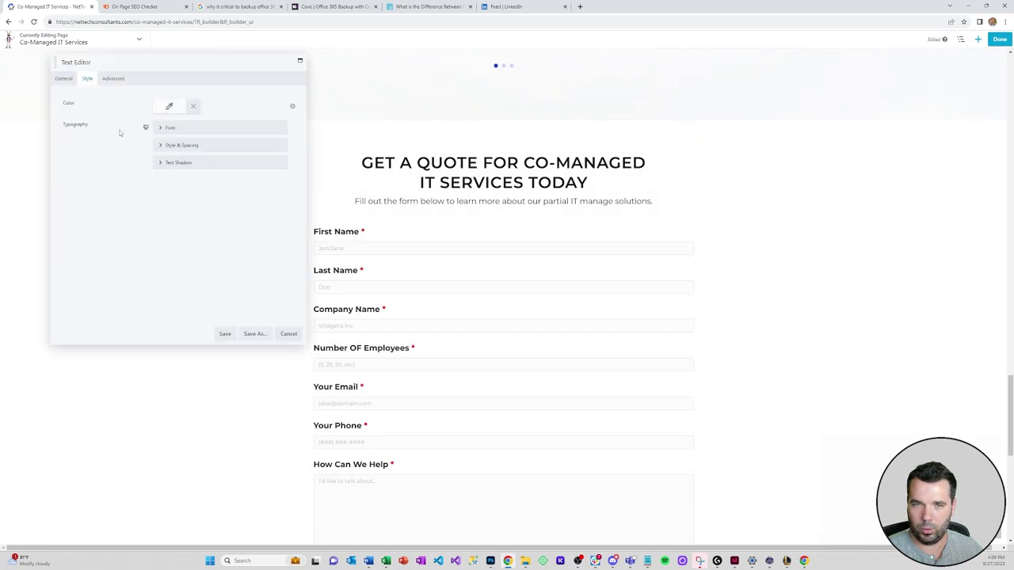
Try the Bold font weight on the contact form heading's text module and reset it to Default.
{"action": "left_click", "coordinate": [190, 128]}
{"action": "left_click", "coordinate": [267, 153]}
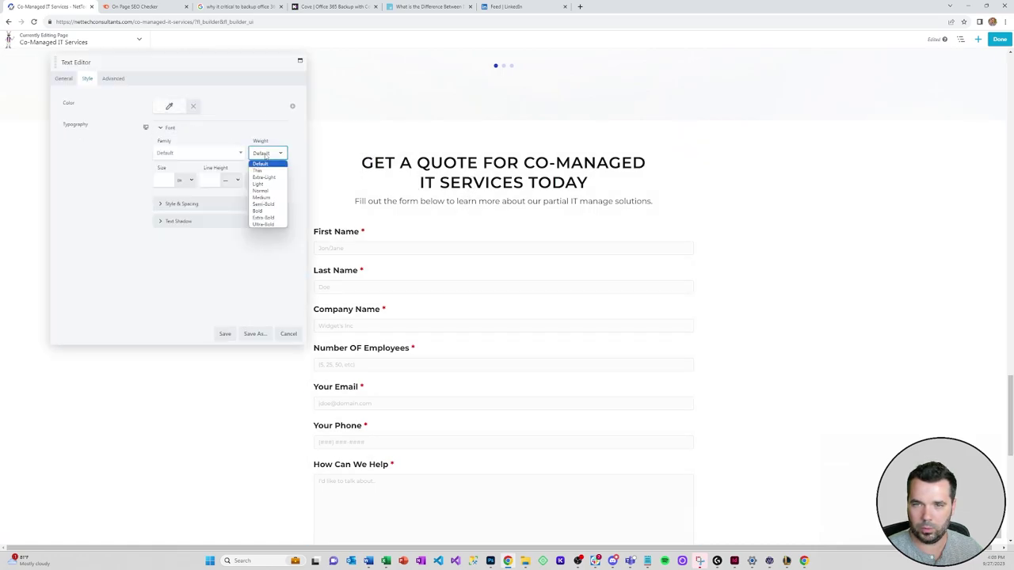
{"action": "left_click", "coordinate": [258, 212]}
{"action": "left_click", "coordinate": [267, 156]}
{"action": "left_click", "coordinate": [262, 163]}
Change the "Get A Quote For Co-Managed IT Services Today" heading to the Heading 2 format.
{"action": "left_click", "coordinate": [203, 163]}
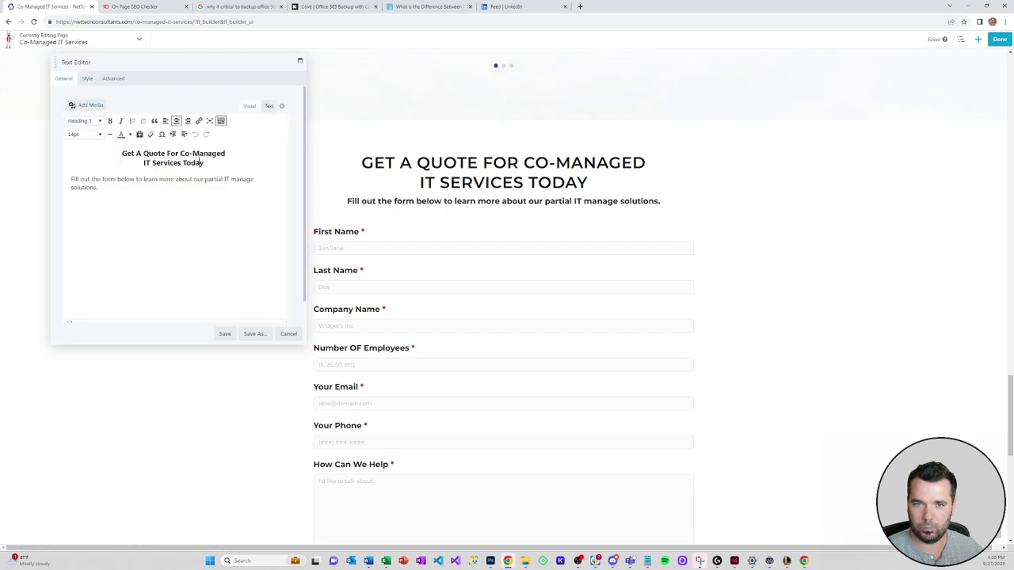
{"action": "left_click_drag", "start_coordinate": [230, 164], "coordinate": [121, 154]}
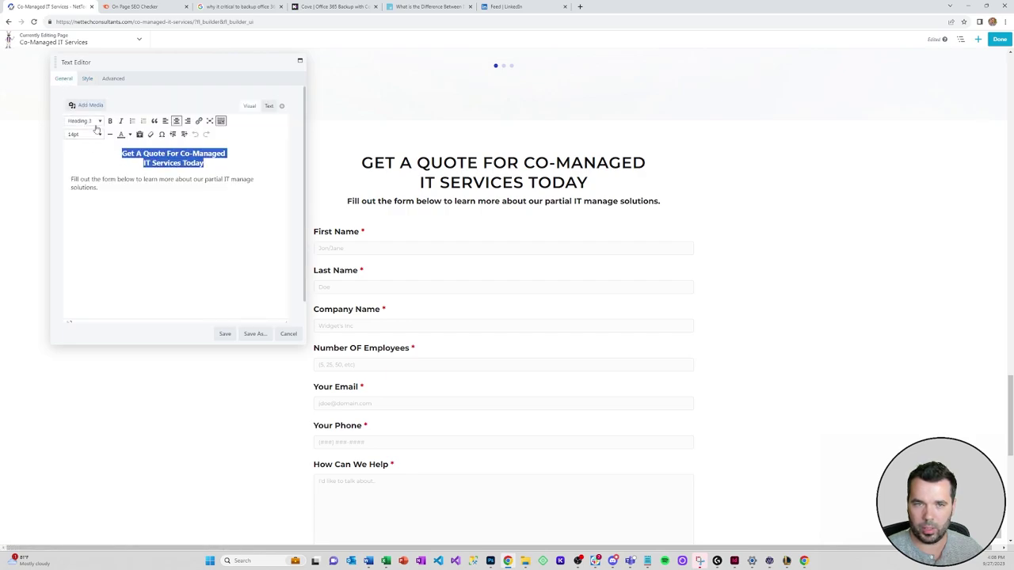
{"action": "left_click", "coordinate": [87, 121]}
{"action": "left_click", "coordinate": [99, 167]}
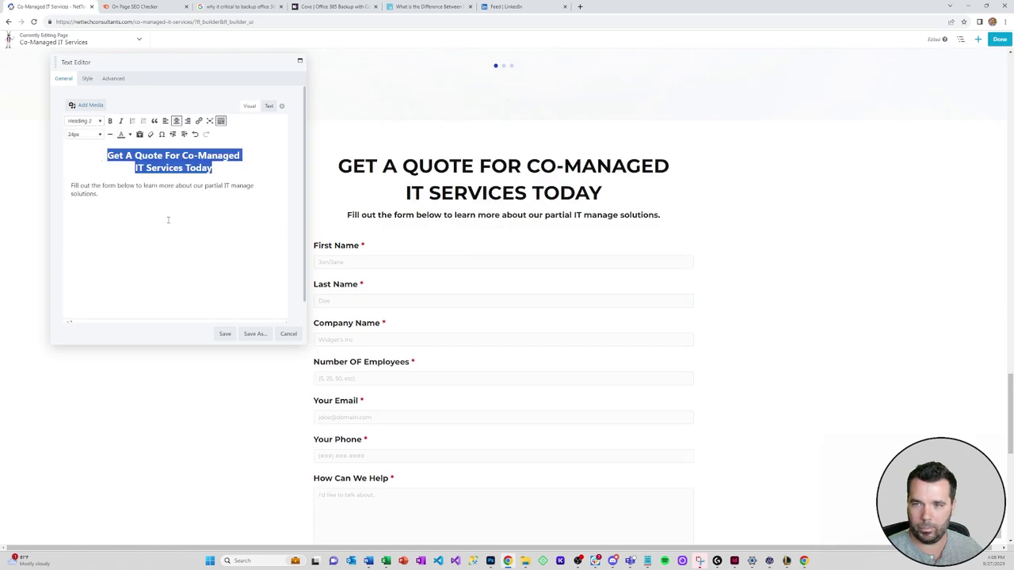
Check the font weight and family options that apply to the sentence below the form heading.
{"action": "left_click", "coordinate": [122, 191]}
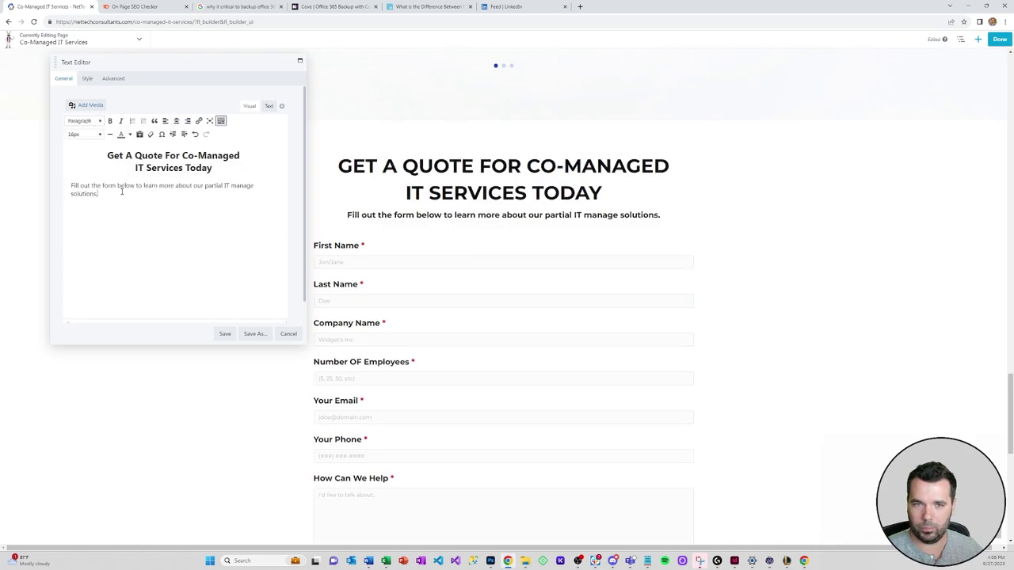
{"action": "left_click", "coordinate": [87, 78]}
{"action": "left_click", "coordinate": [252, 153]}
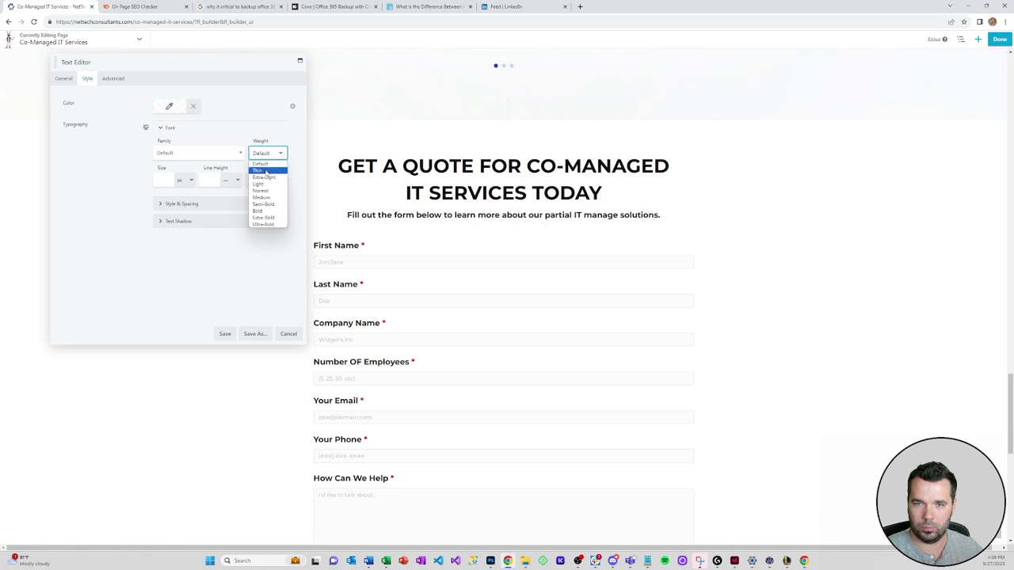
{"action": "key", "text": "Escape"}
{"action": "left_click", "coordinate": [214, 155]}
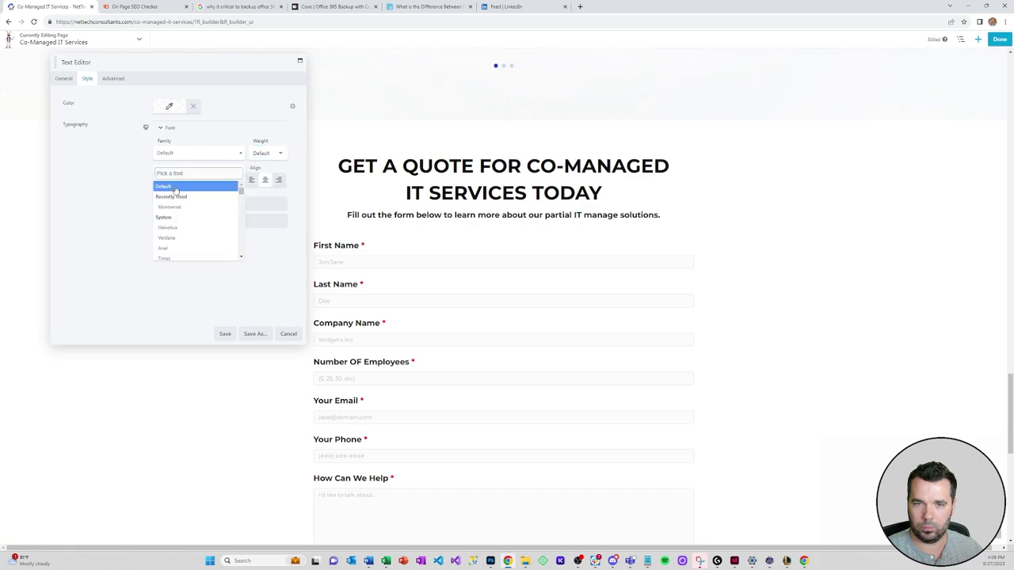
{"action": "key", "text": "Escape"}
Apply the Paragraph format to the "Fill out the form below" sentence under the heading.
{"action": "left_click", "coordinate": [65, 79]}
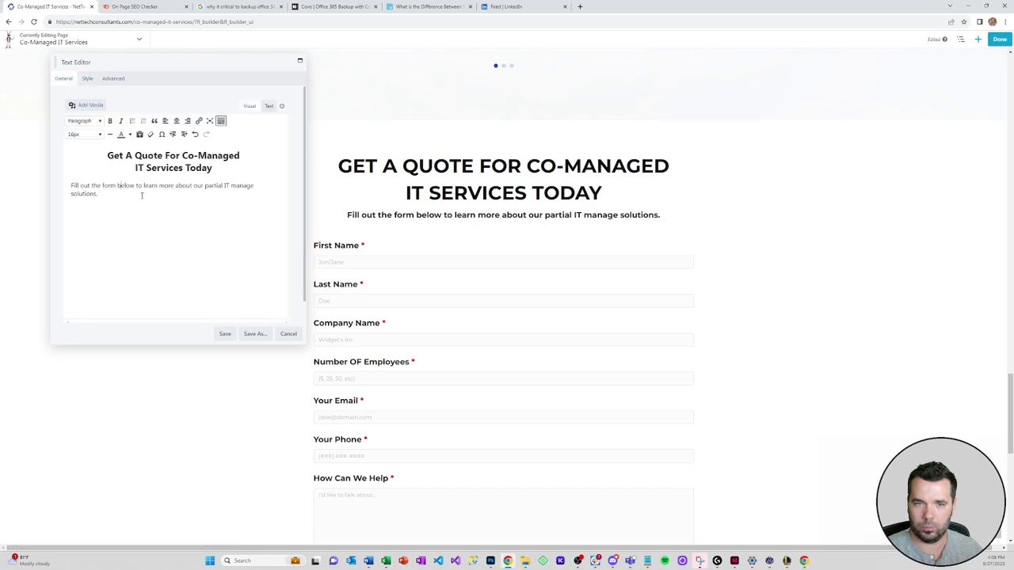
{"action": "left_click_drag", "start_coordinate": [141, 195], "coordinate": [67, 182]}
{"action": "left_click", "coordinate": [98, 122]}
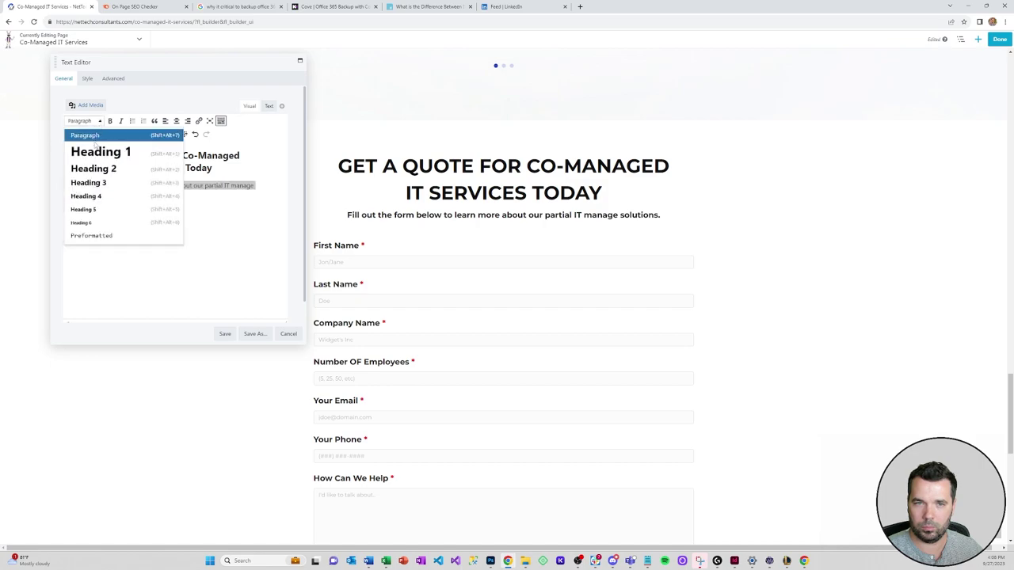
{"action": "left_click", "coordinate": [102, 141]}
{"action": "left_click", "coordinate": [127, 193]}
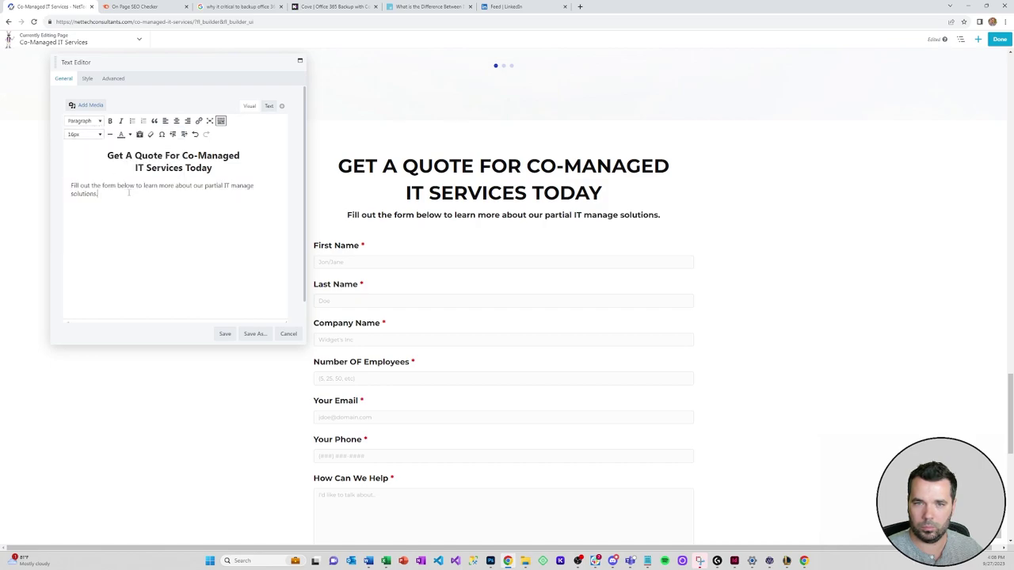
Try adding a line break between the heading and the sentence below it, and remove it again.
{"action": "left_click", "coordinate": [213, 169]}
{"action": "key", "text": "Return"}
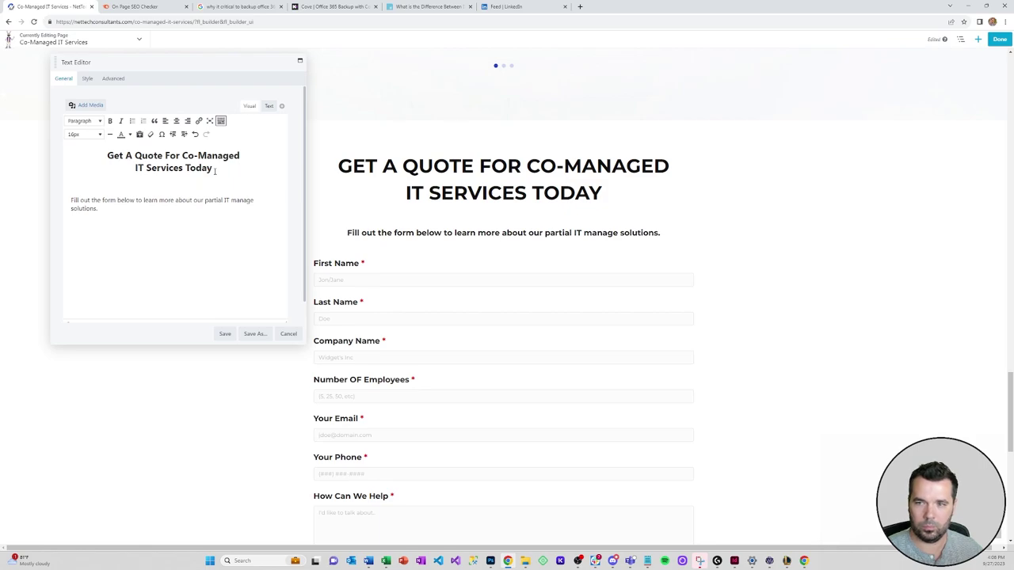
{"action": "key", "text": "Delete"}
{"action": "key", "text": "Delete"}
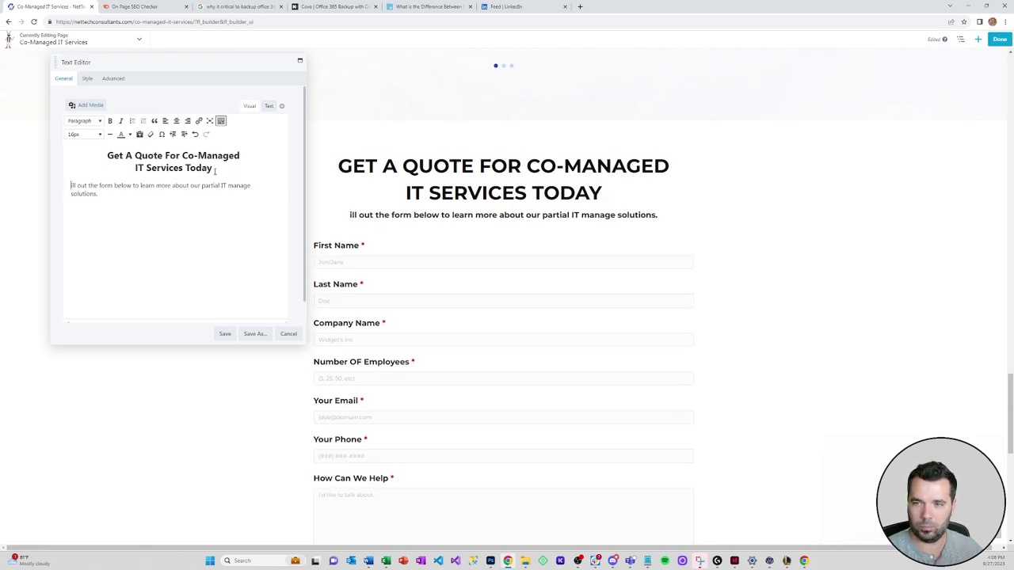
{"action": "key", "text": "ctrl+z"}
{"action": "key", "text": "ctrl+z"}
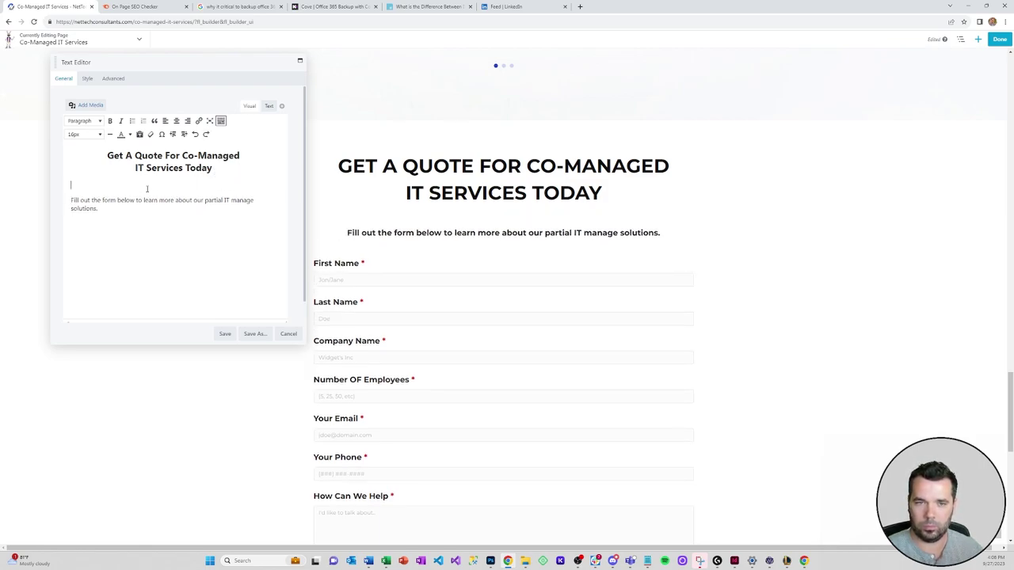
{"action": "key", "text": "BackSpace"}
Examine the text module's HTML source and its font size setting for the cause of the bold sentence.
{"action": "left_click", "coordinate": [268, 107]}
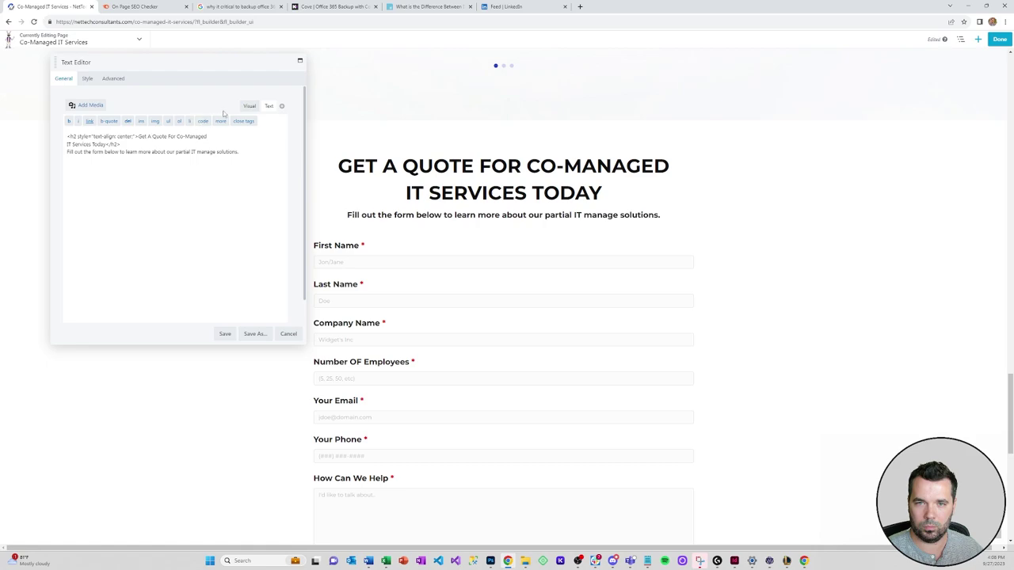
{"action": "left_click", "coordinate": [249, 107]}
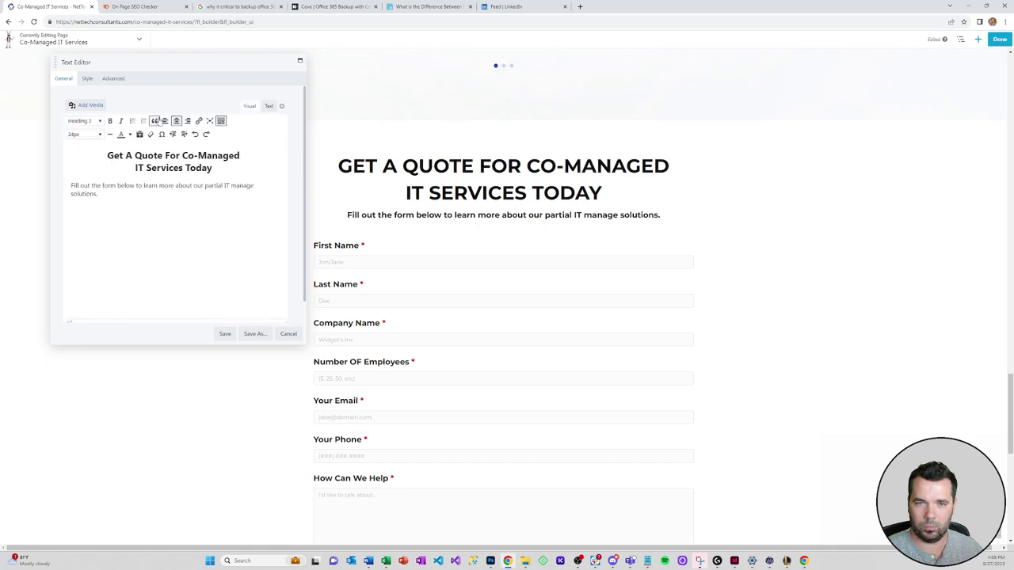
{"action": "left_click", "coordinate": [165, 120]}
{"action": "left_click", "coordinate": [87, 79]}
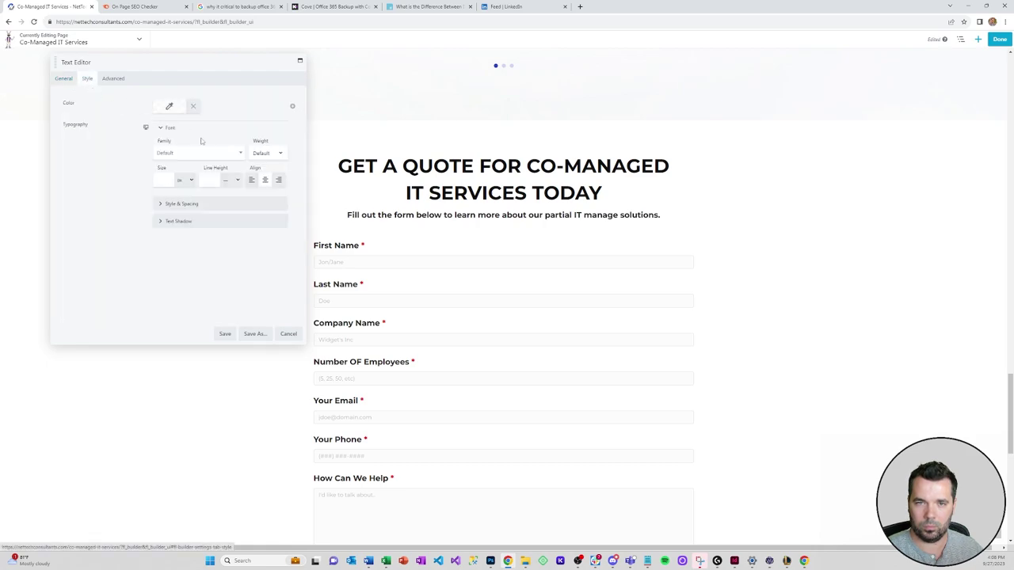
{"action": "left_click", "coordinate": [165, 179]}
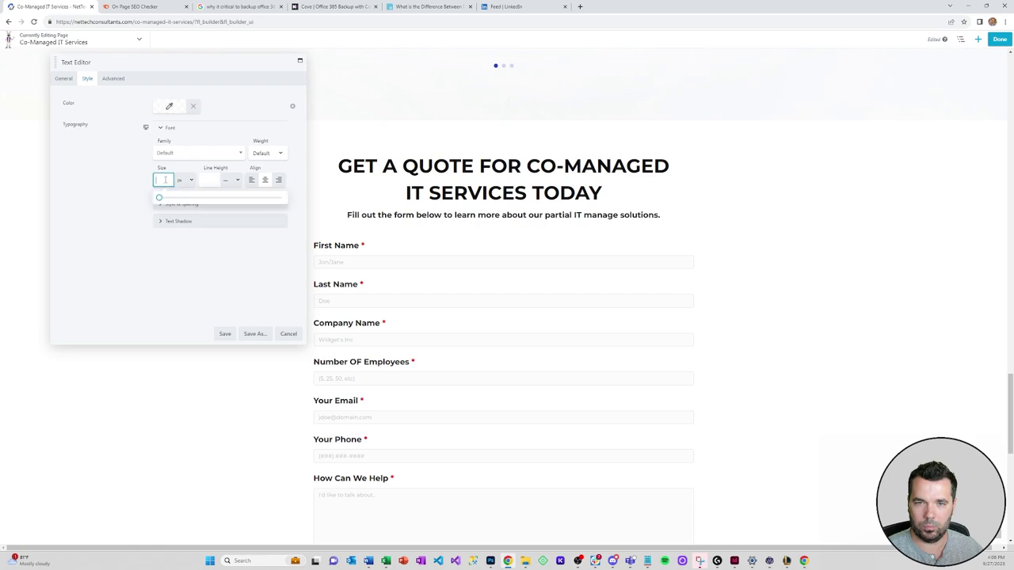
Save the text module and publish the Co-Managed IT Services page.
{"action": "left_click", "coordinate": [224, 332]}
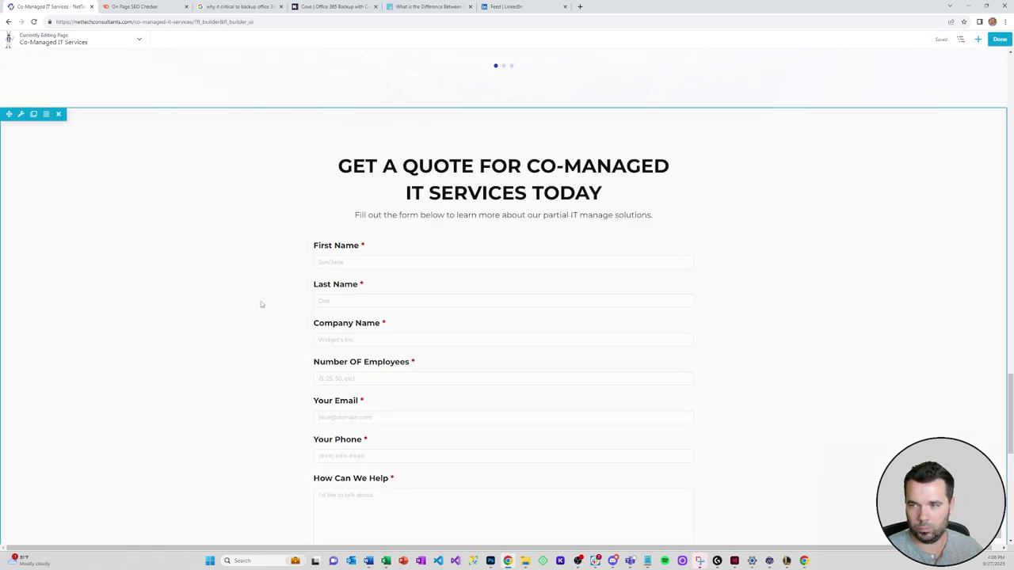
{"action": "left_click", "coordinate": [1000, 39]}
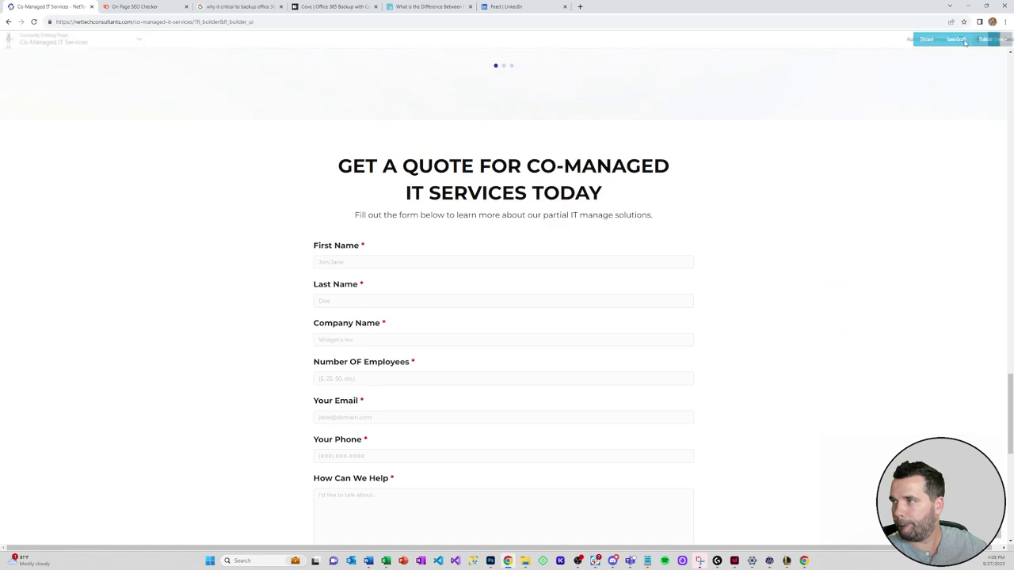
{"action": "left_click", "coordinate": [972, 39]}
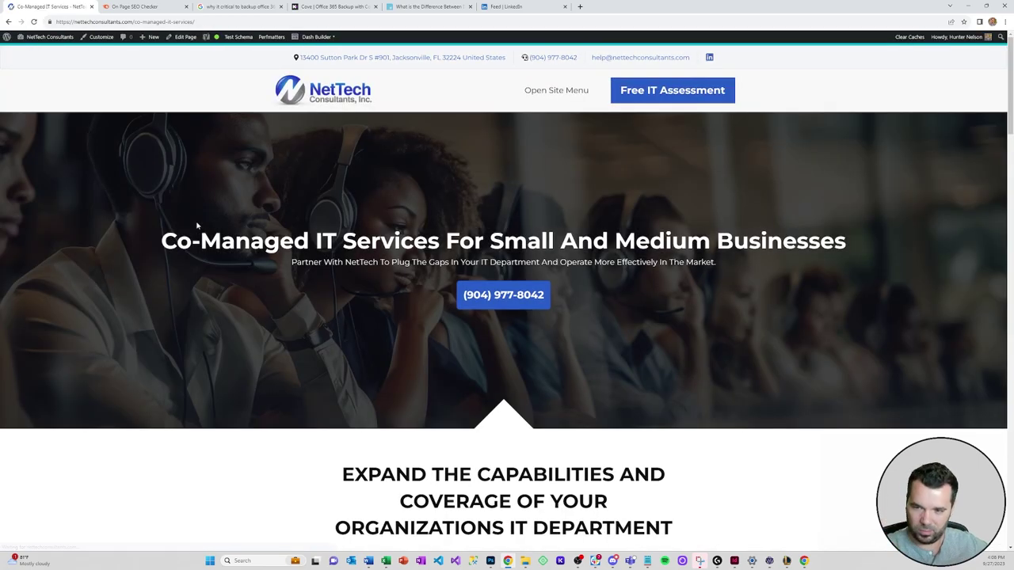